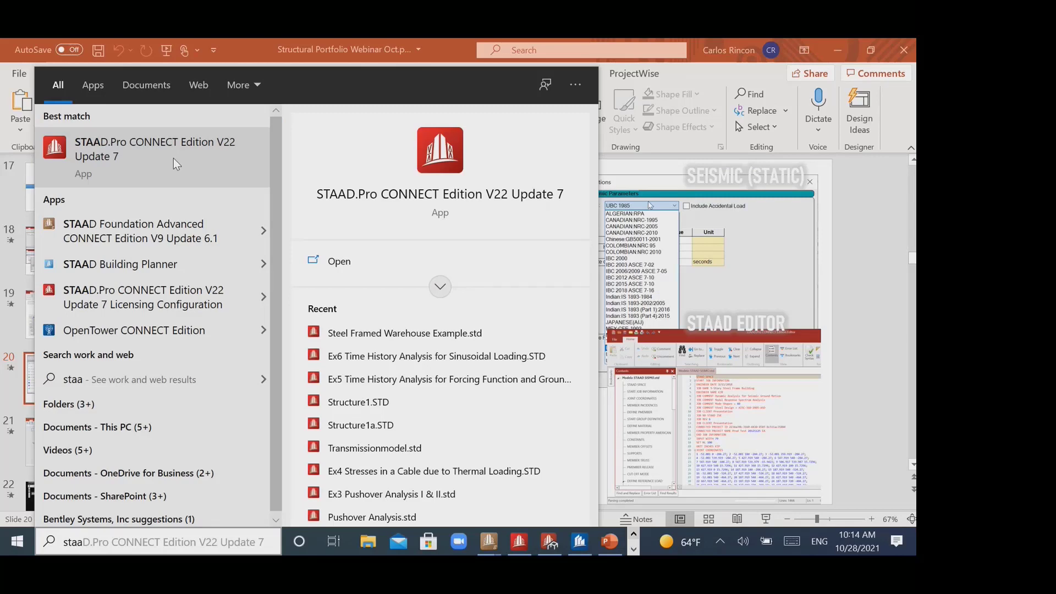
- Launch STAAD.Pro CONNECT Edition V22 Update 7 and review its application configuration and license configuration
left_click(173, 157)
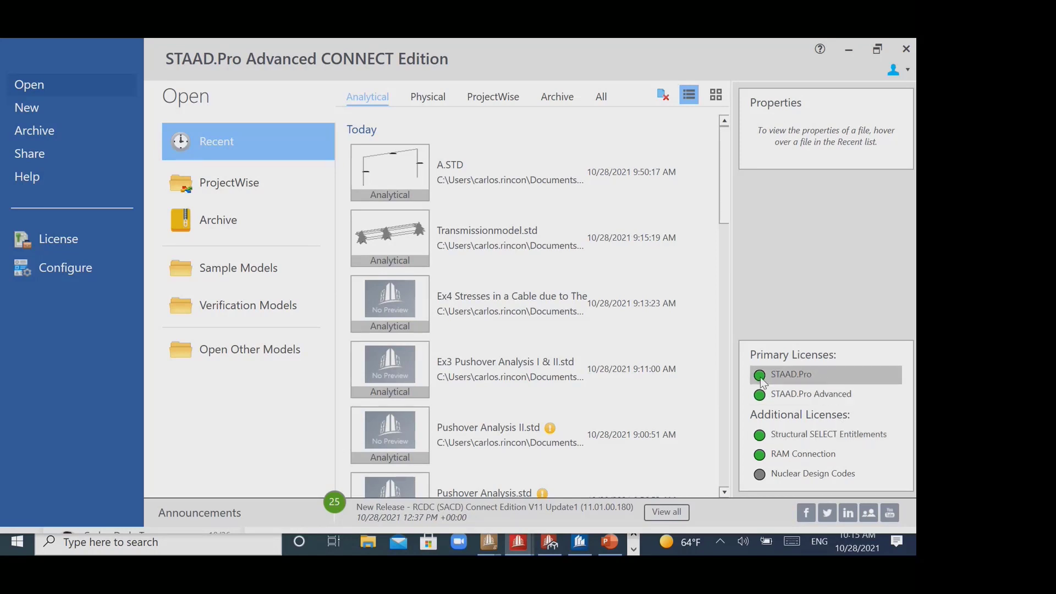
left_click(88, 269)
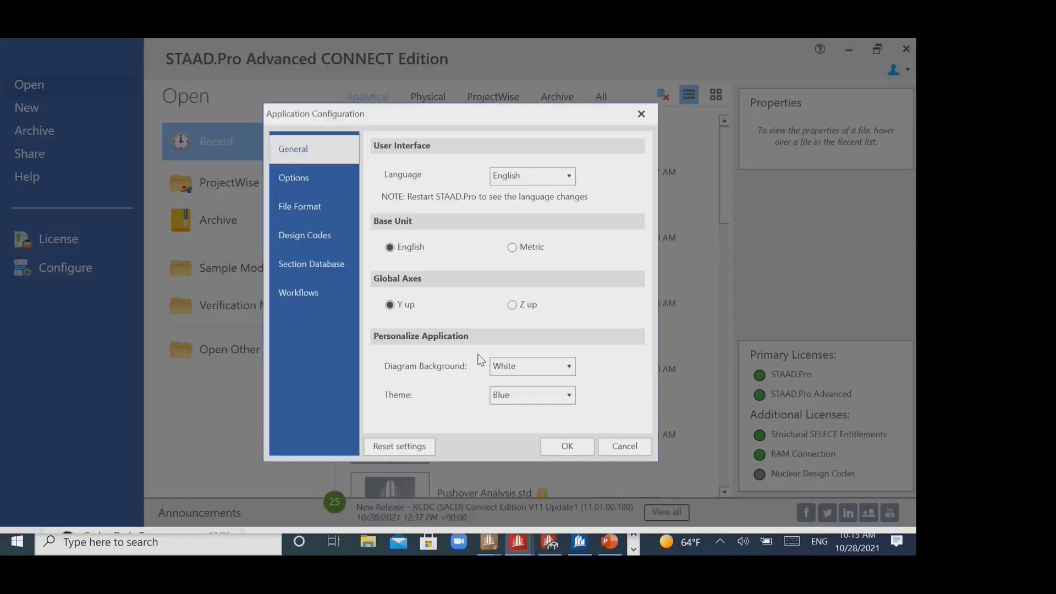
left_click(641, 114)
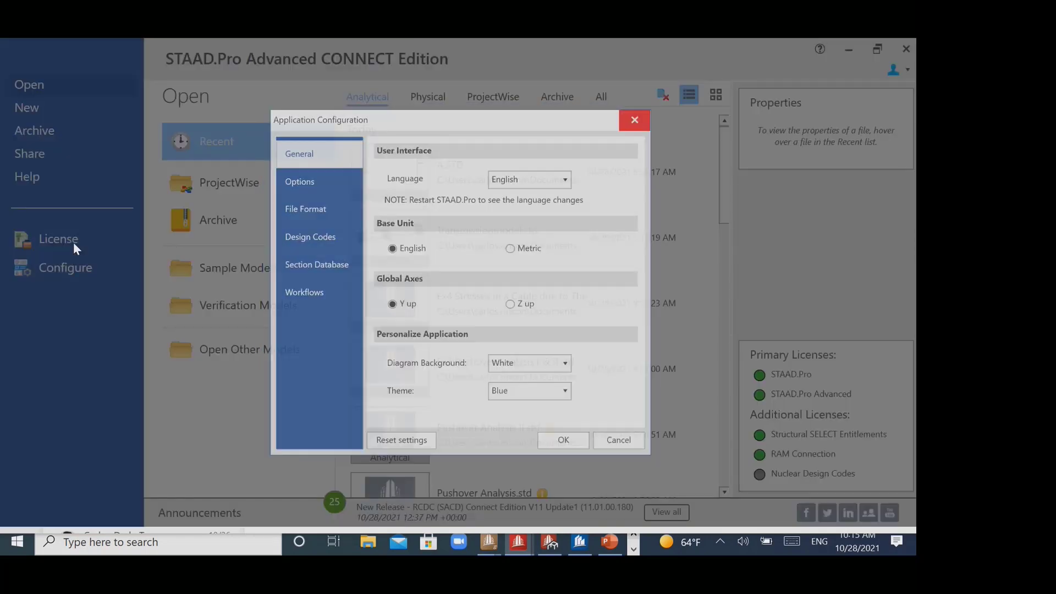
left_click(65, 246)
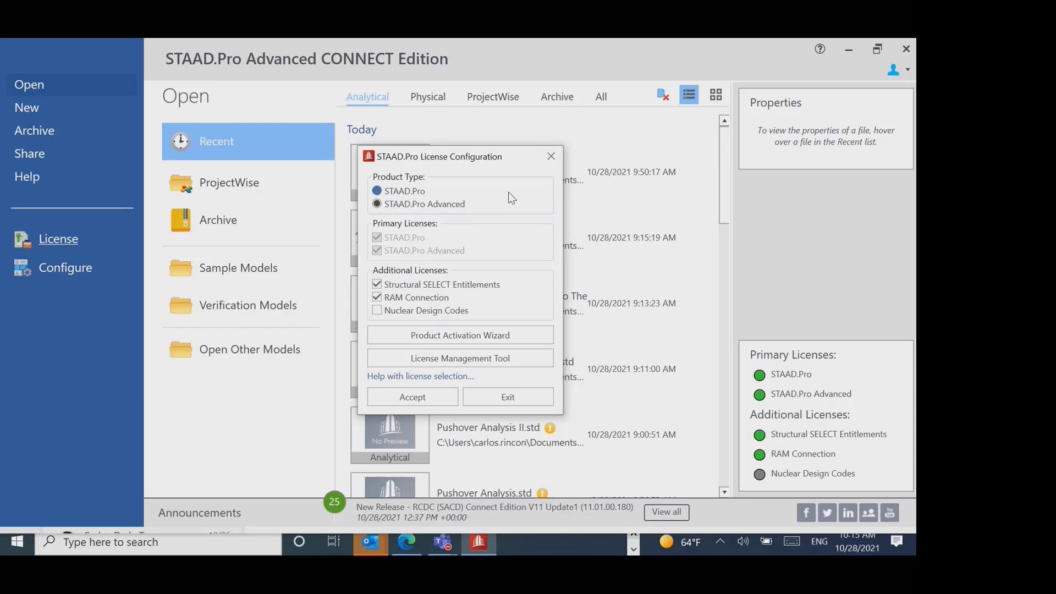
left_click(541, 165)
- Start a new model and set its location to the Executables std folder
left_click(61, 110)
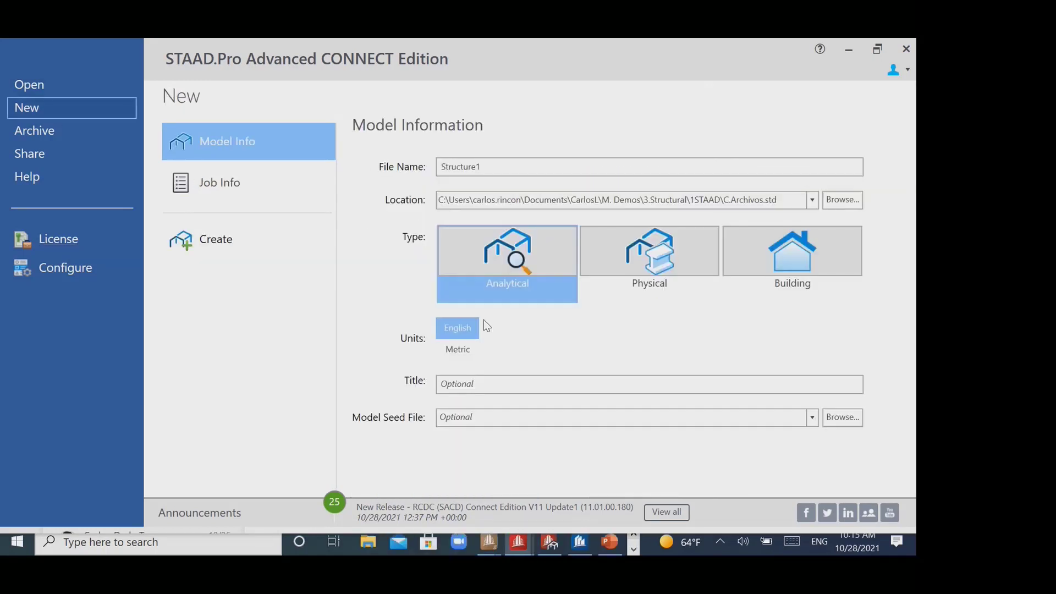
left_click(828, 201)
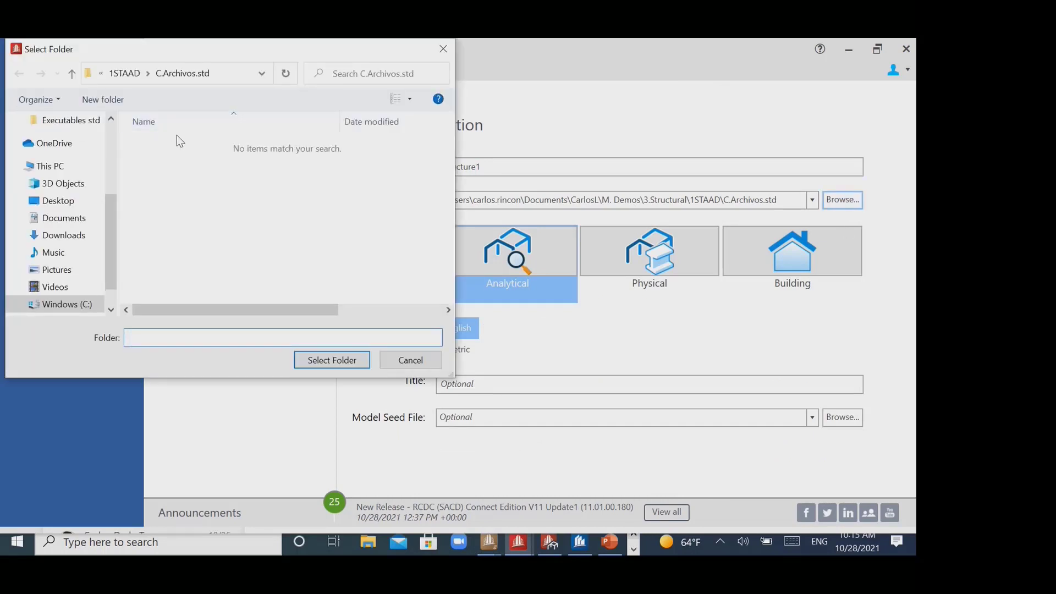
left_click(127, 74)
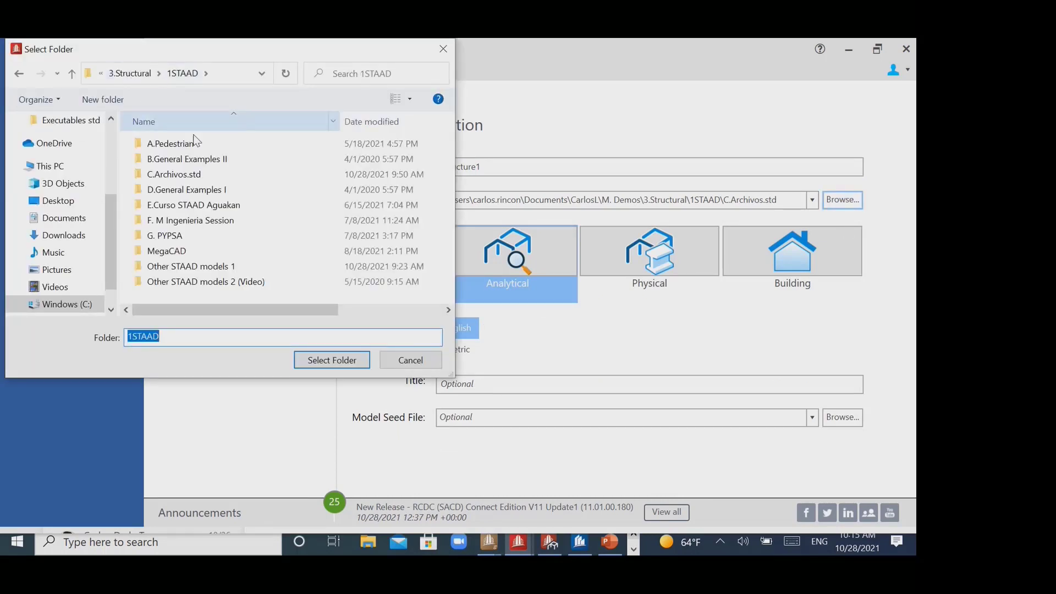
scroll(113, 199, "up", 1)
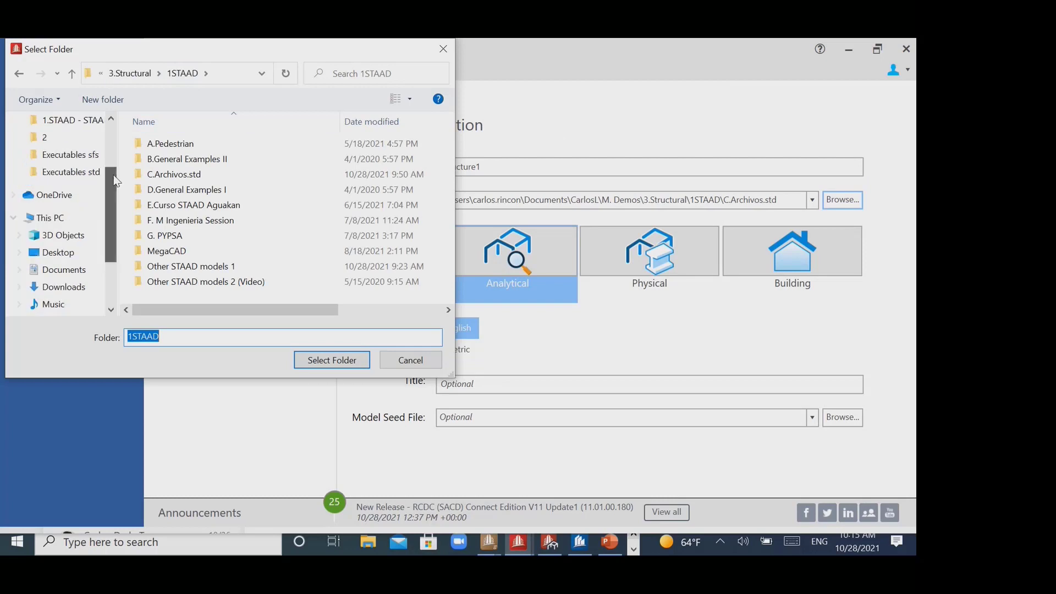
left_click(82, 174)
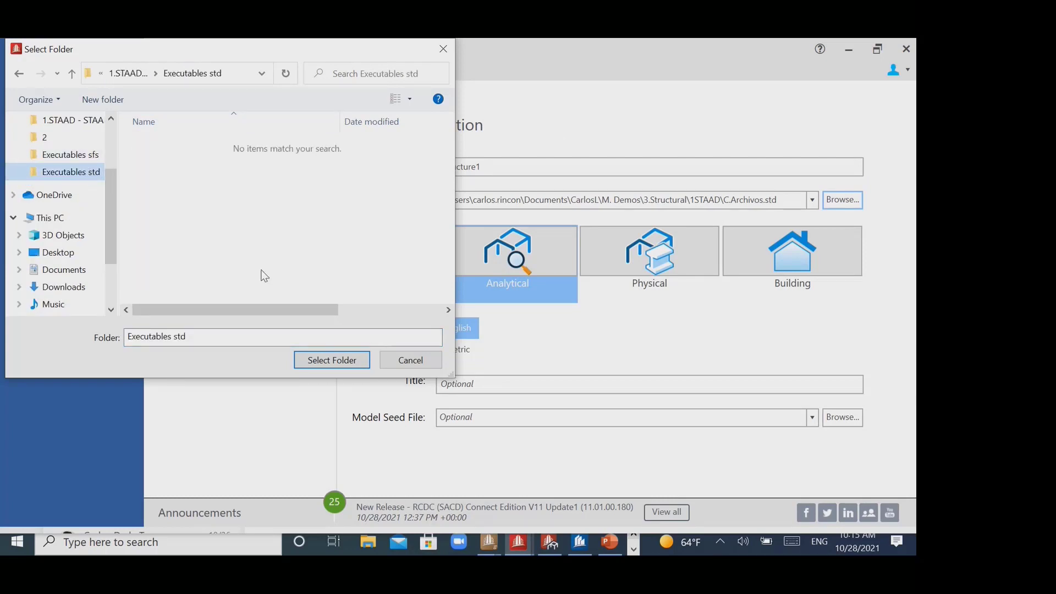
left_click(316, 360)
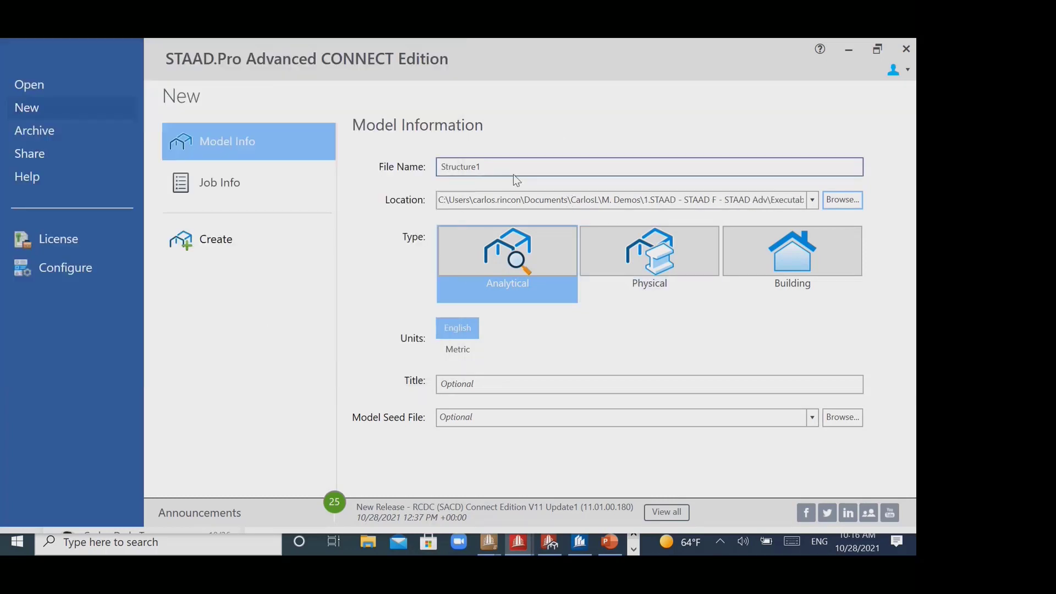
- Name the file Ex1, choose Metric units and create the analytical model
left_click_drag(505, 166, 402, 173)
type("Ex1")
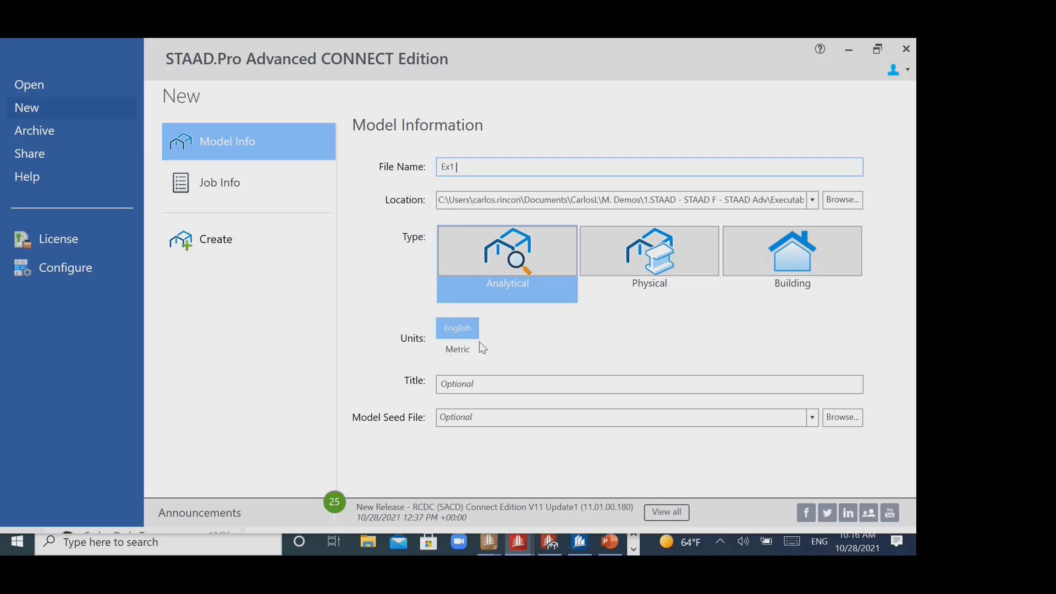
left_click(460, 356)
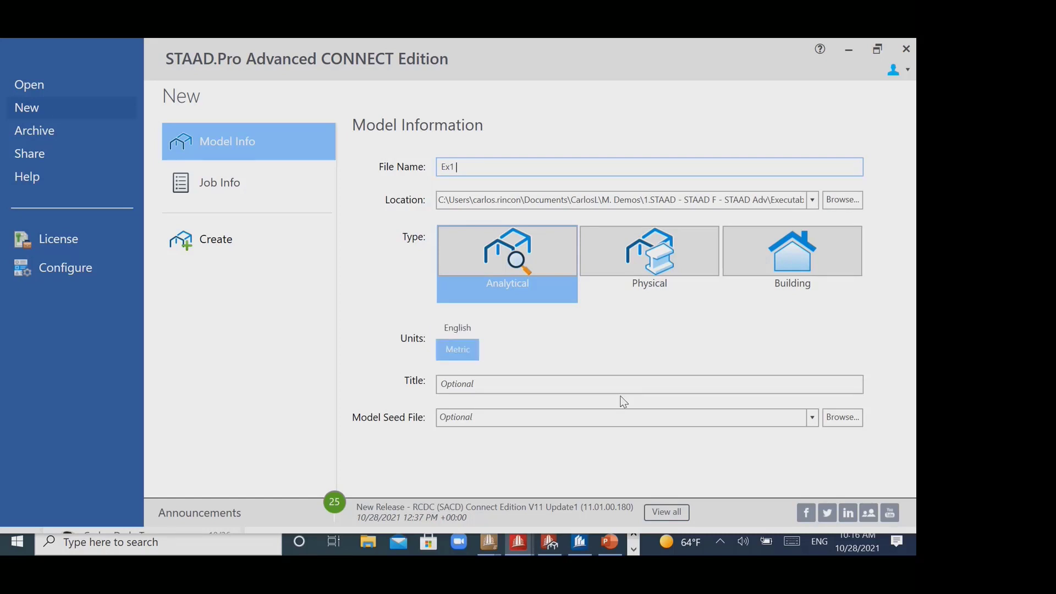
left_click(230, 249)
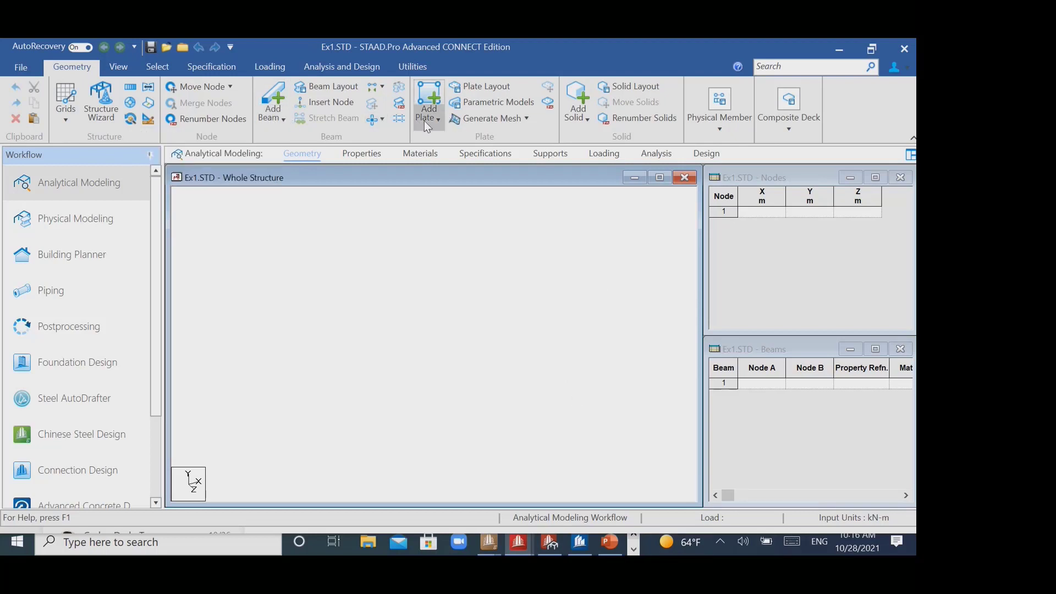
- Create a node at coordinates 0, 0, 0 and paste a copy of it offset 3 m in Y
left_click(767, 211)
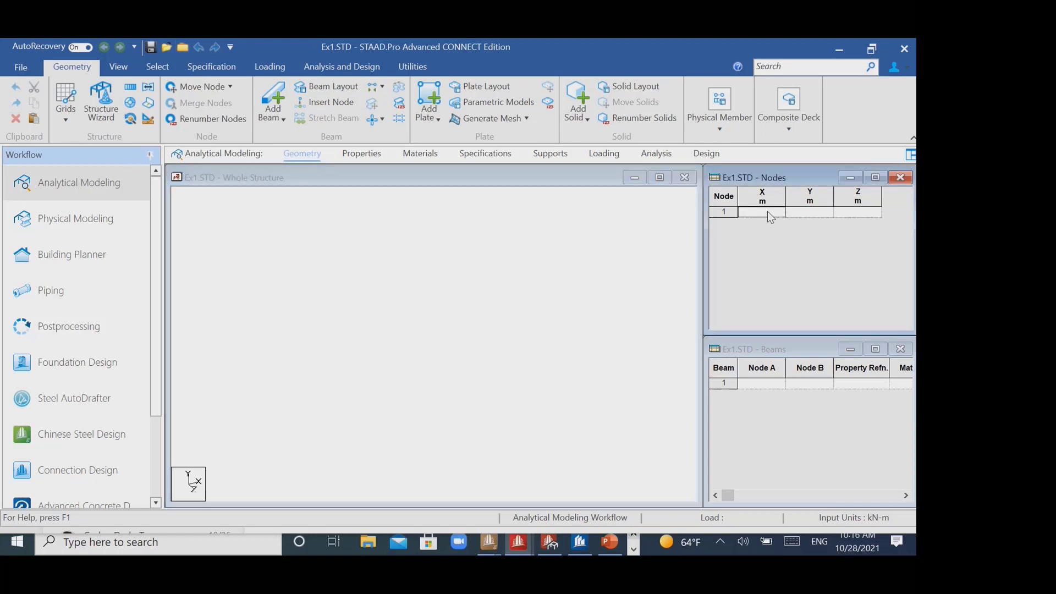
left_click(472, 319)
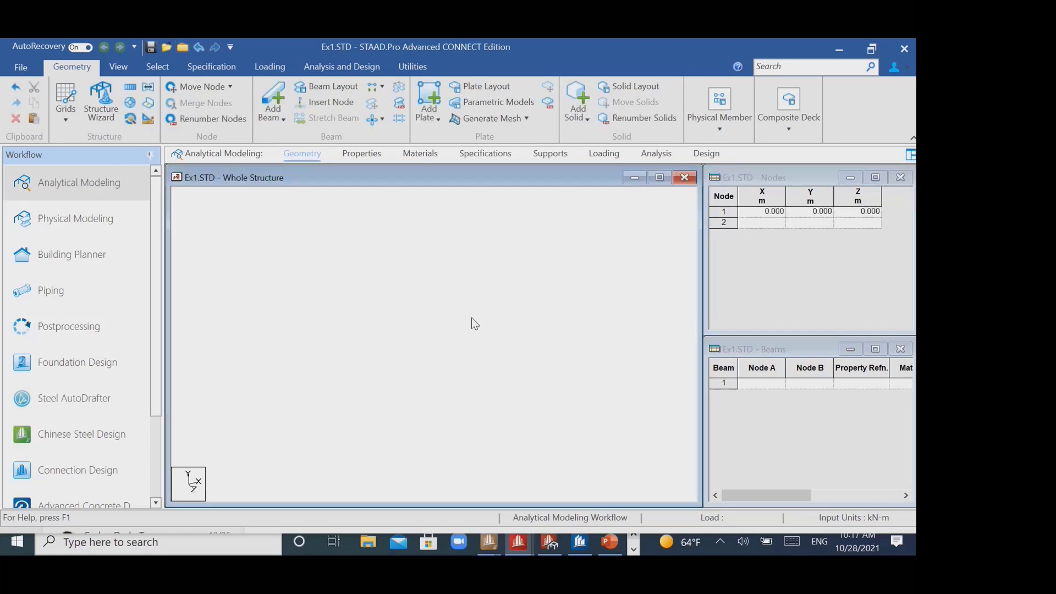
left_click(159, 68)
left_click_drag(368, 286, 428, 361)
key("ctrl+v")
type("3")
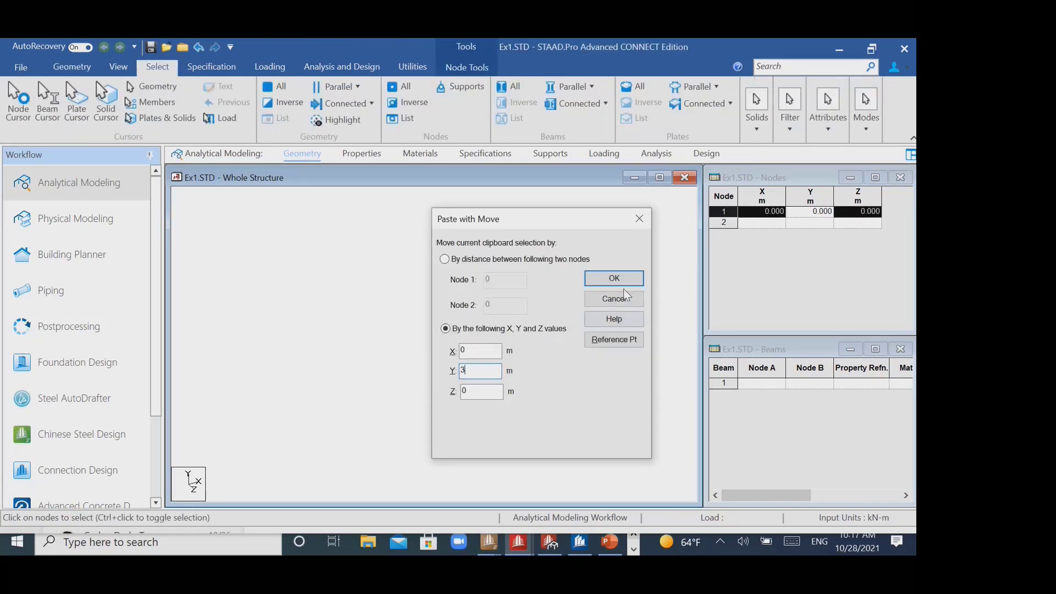
left_click(620, 280)
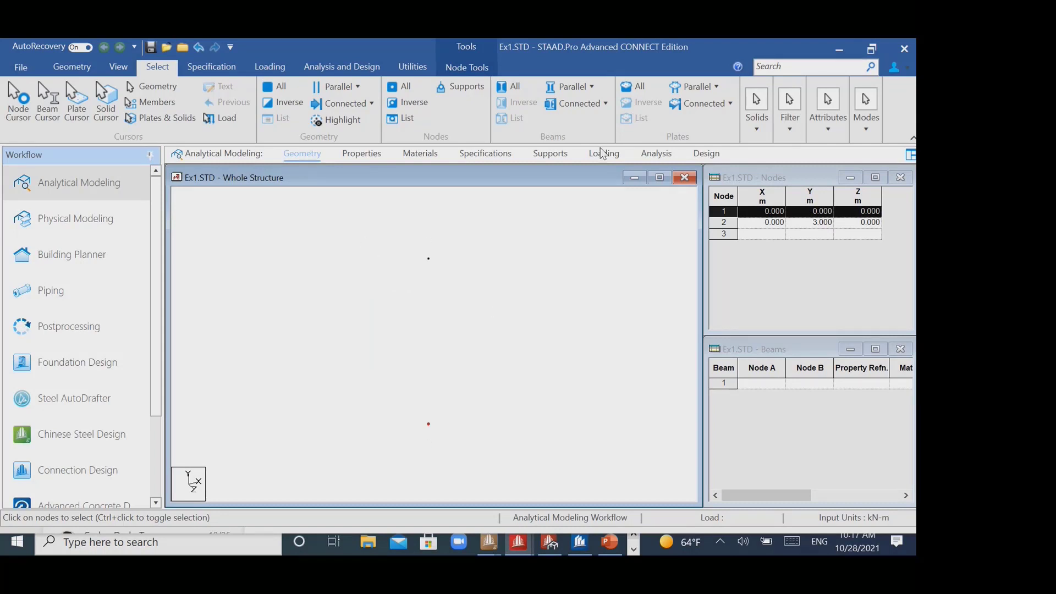
- Add a vertical beam from the lower node to the upper node
left_click(72, 66)
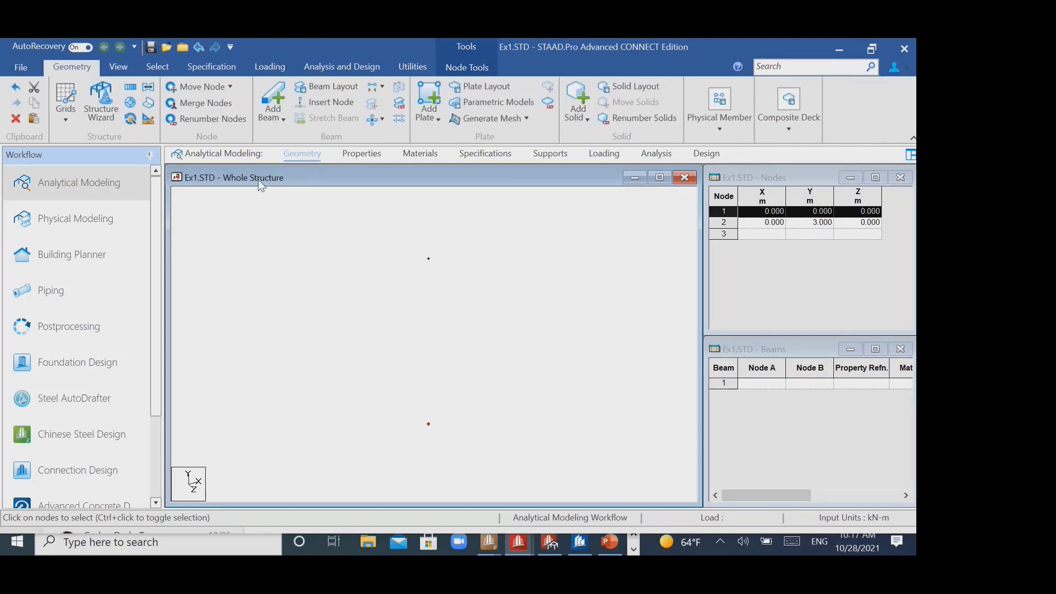
left_click(273, 118)
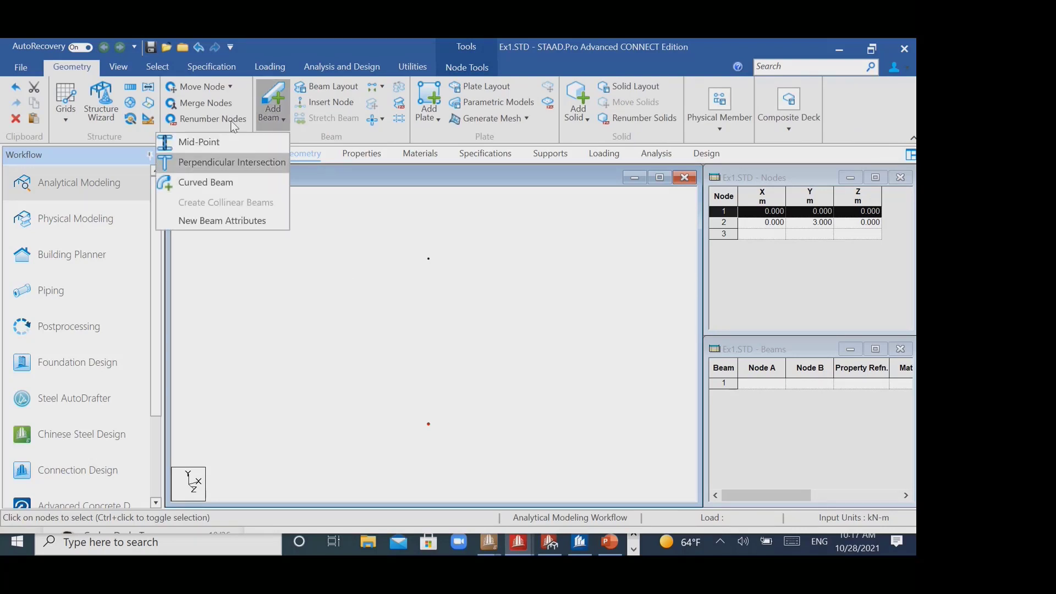
left_click(273, 98)
left_click(427, 422)
left_click_drag(428, 421, 428, 258)
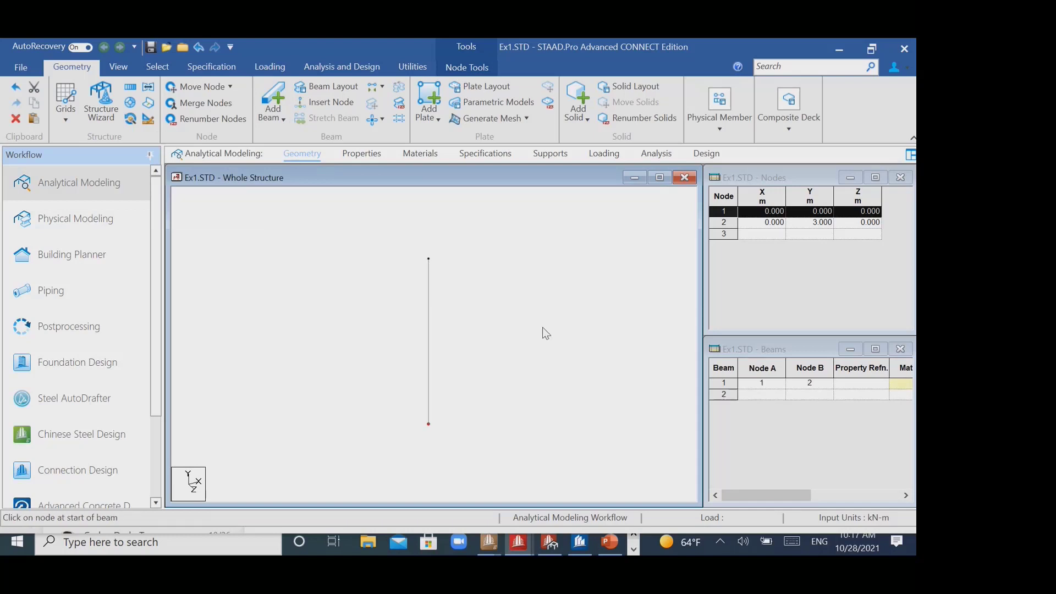
- Copy the vertical beam and paste it with a move of 3 m in X
left_click(424, 310)
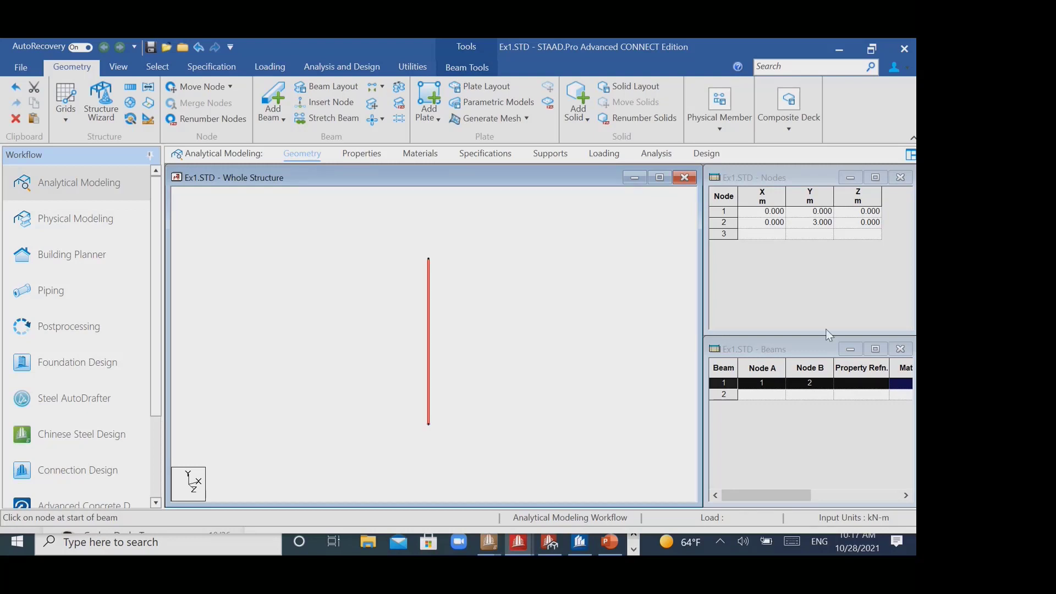
left_click(618, 355)
key("ctrl+v")
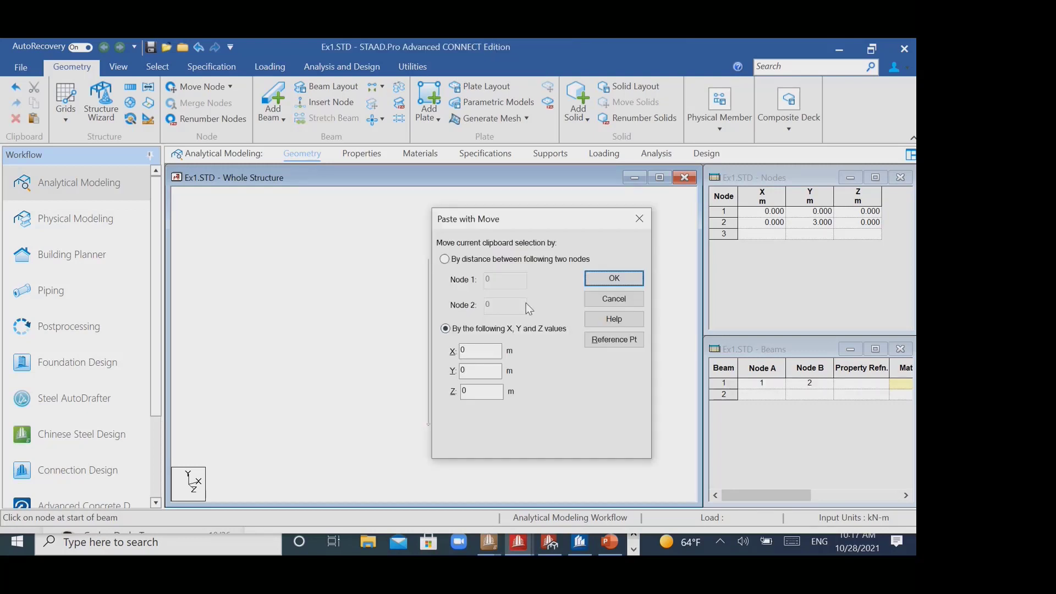
left_click_drag(534, 216, 613, 145)
left_click_drag(563, 280, 454, 293)
type("3")
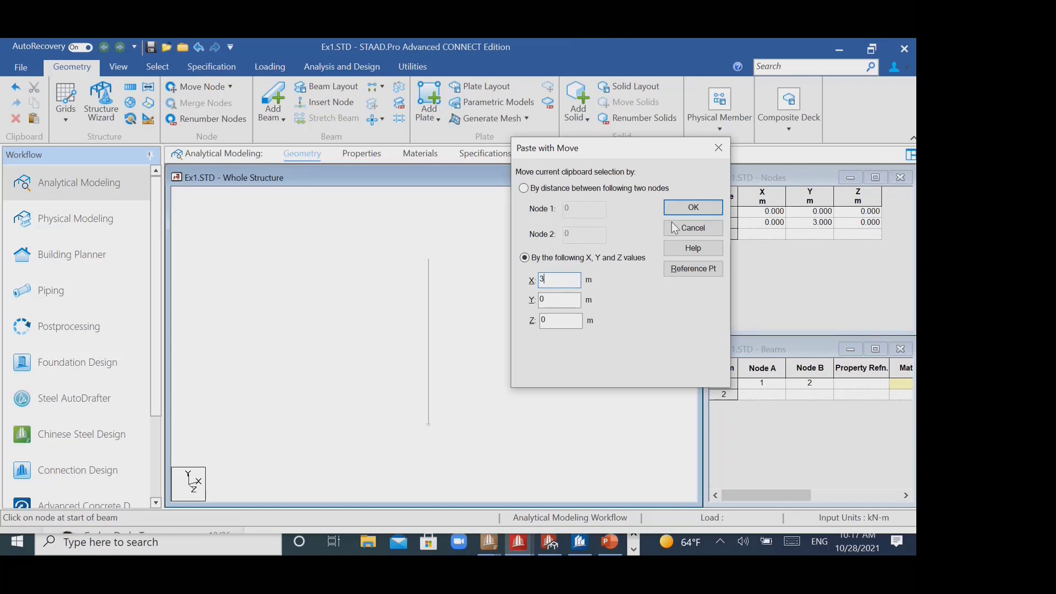
key("Return")
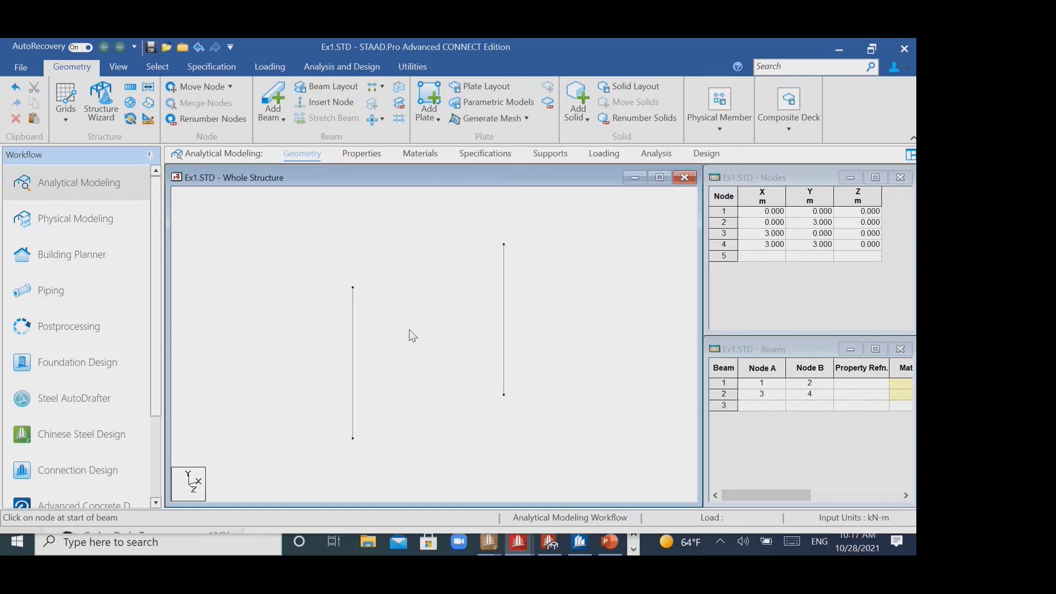
- Delete both vertical beams together with their nodes to empty the model
left_click_drag(308, 231, 589, 474)
key("Delete")
left_click(509, 323)
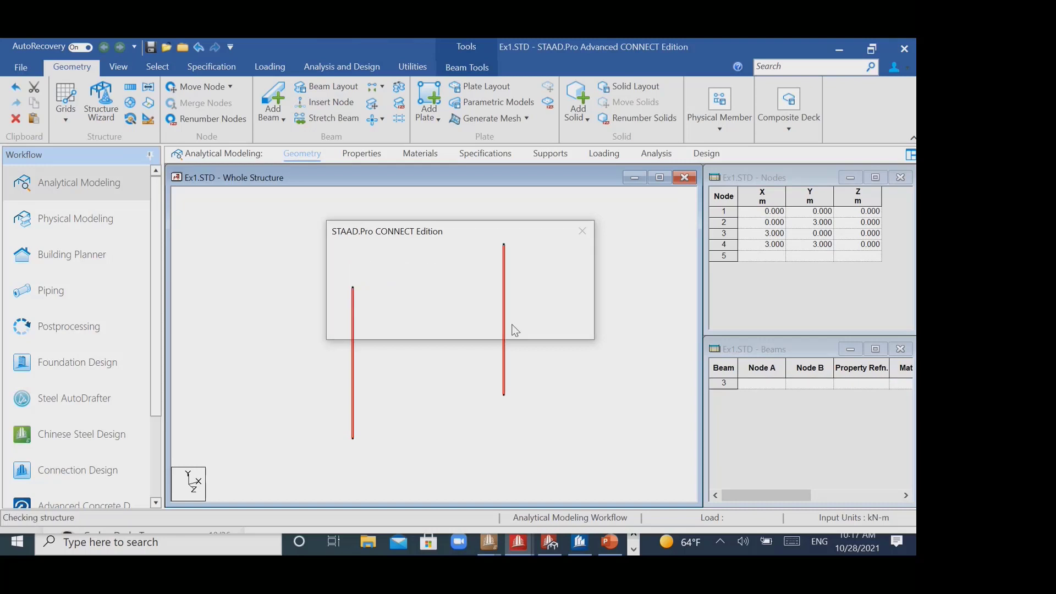
left_click(510, 320)
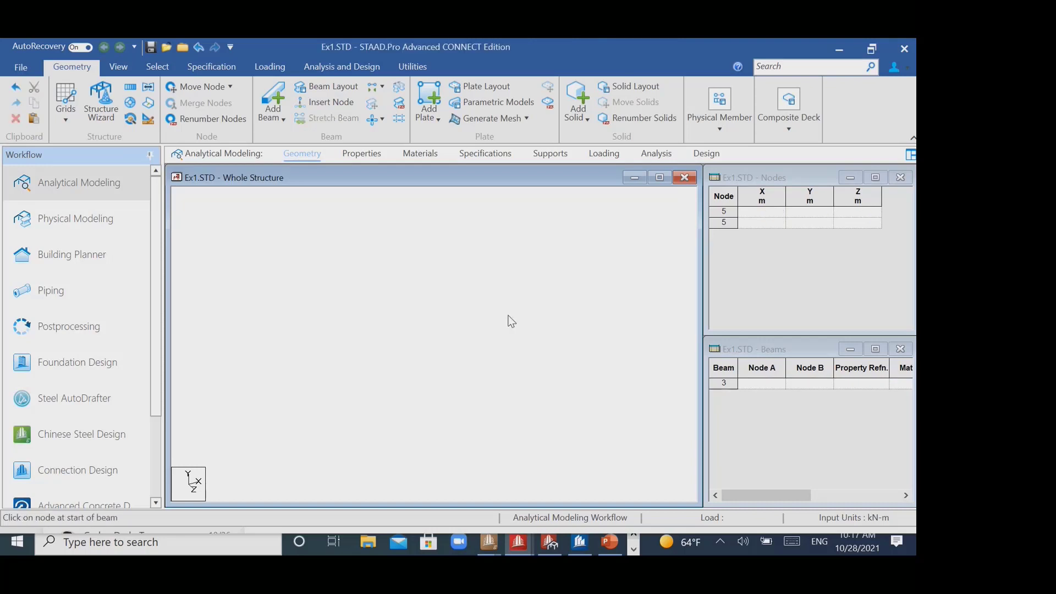
- Generate a Pratt Truss prototype model in the structure wizard using the default length, height, width and bay parameters
left_click(127, 121)
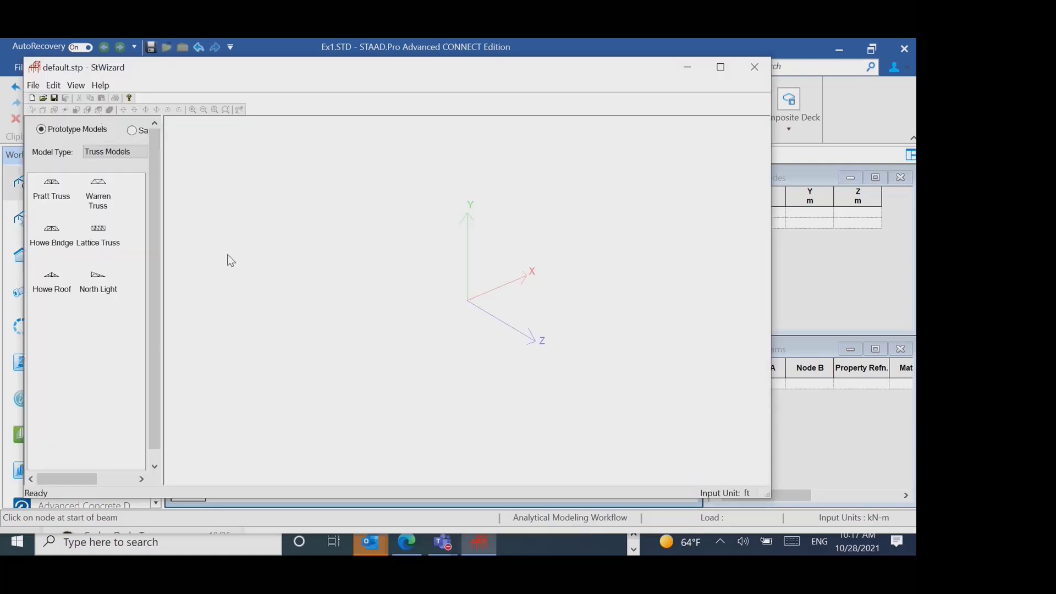
left_click_drag(184, 71, 240, 76)
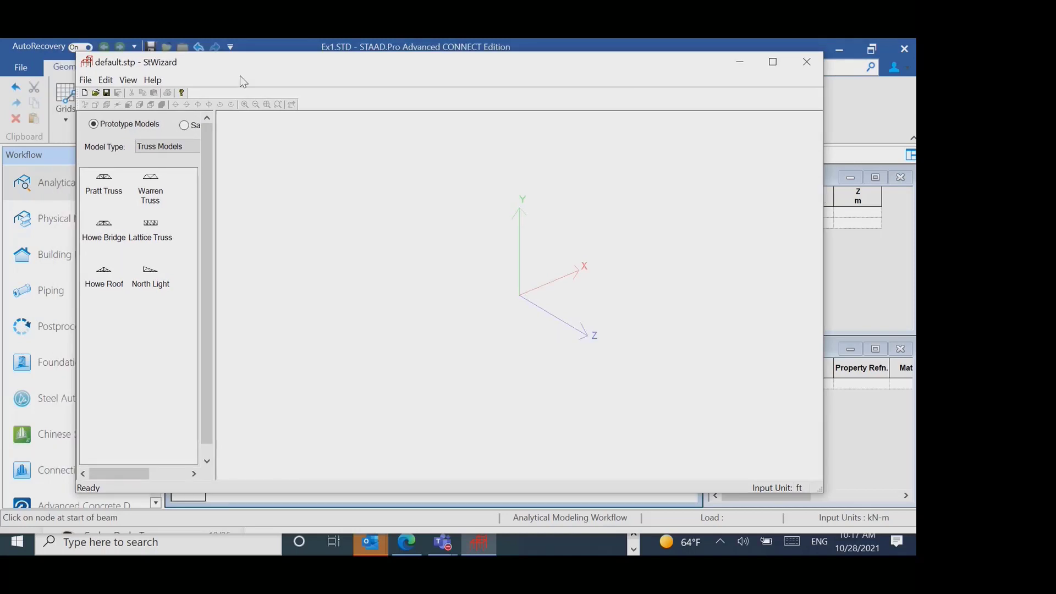
left_click_drag(104, 179, 576, 345)
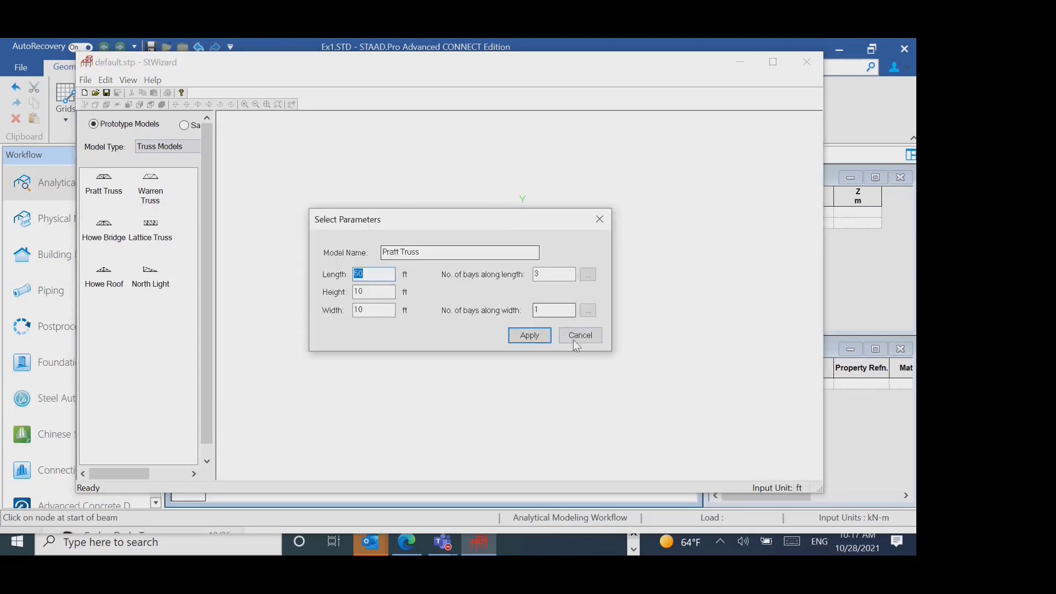
left_click(533, 337)
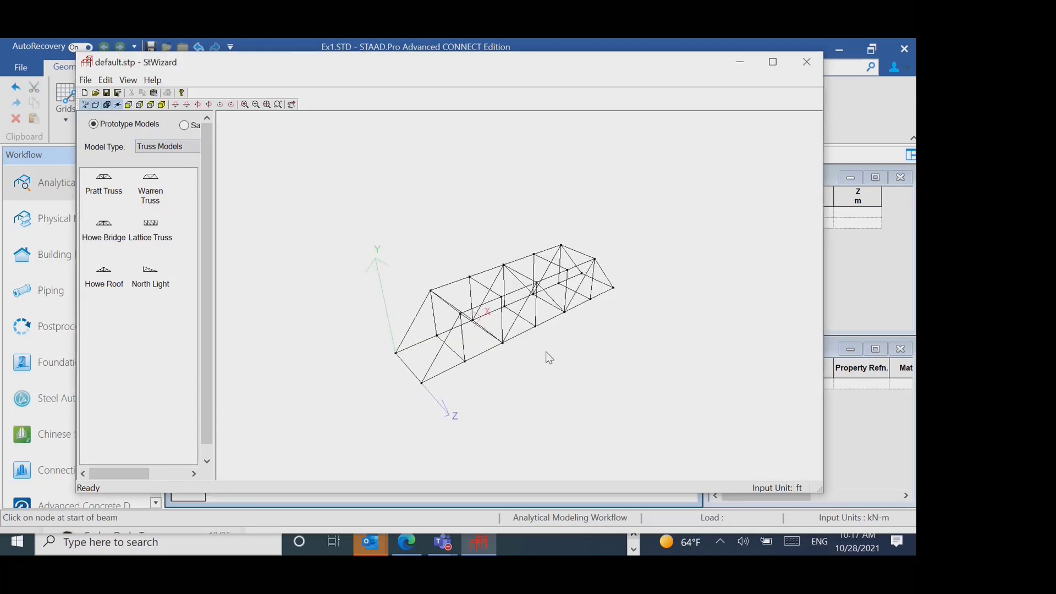
scroll(549, 354, "up", 2)
scroll(552, 360, "up", 1)
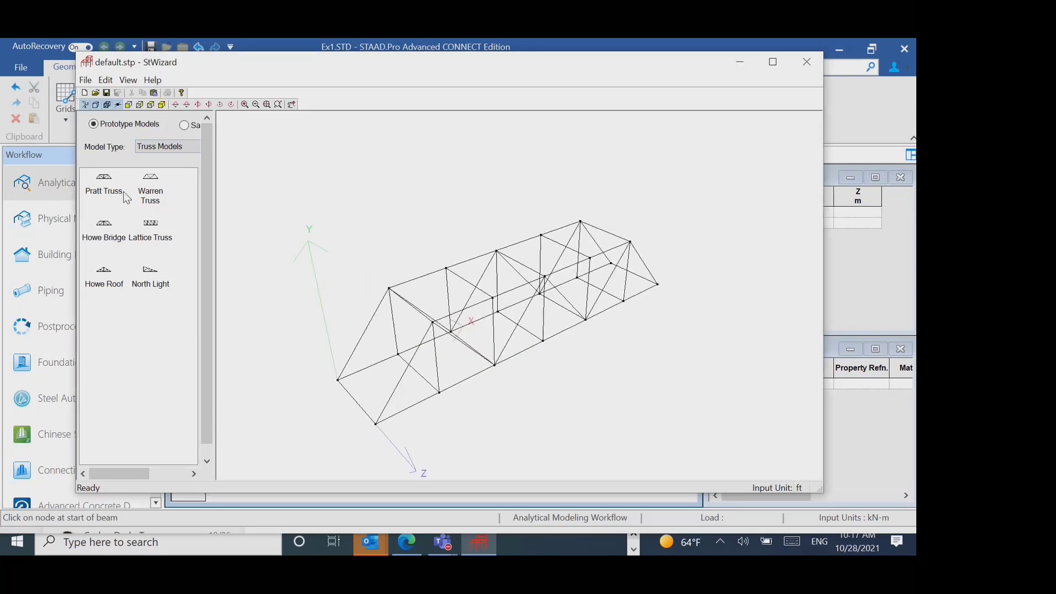
- Review the Pratt Truss's length, height, width and bay parameters without changing them
double_click(104, 184)
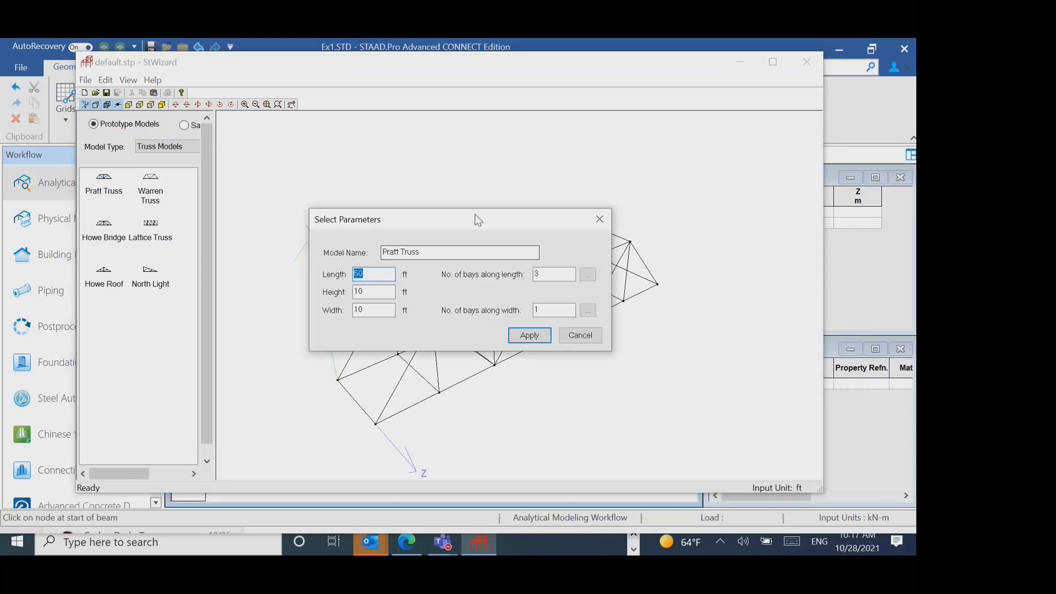
left_click_drag(474, 214, 532, 117)
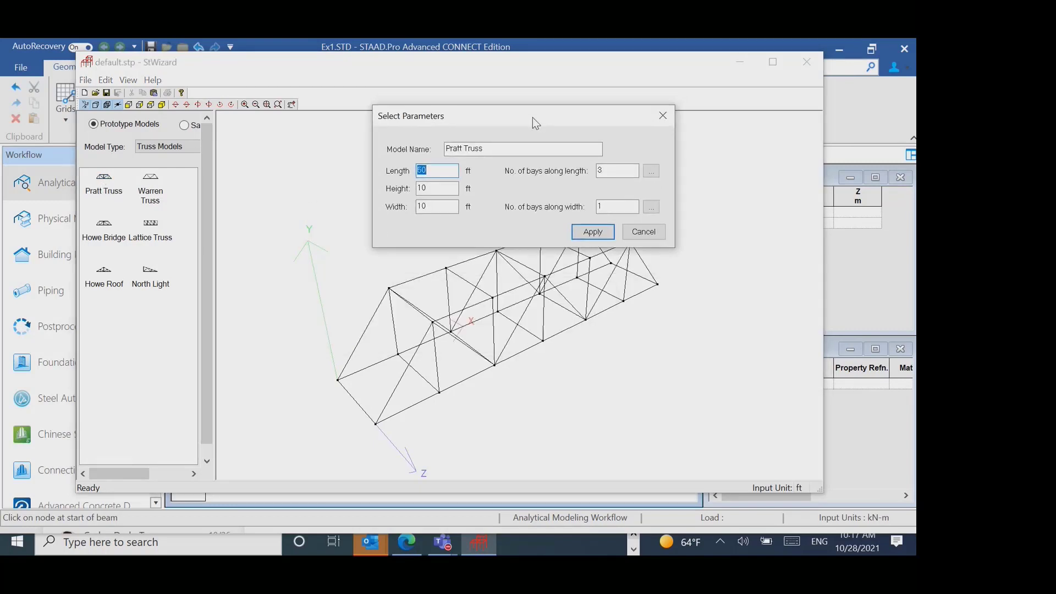
left_click(658, 122)
- Set the structure wizard's length units to Meters
left_click(86, 81)
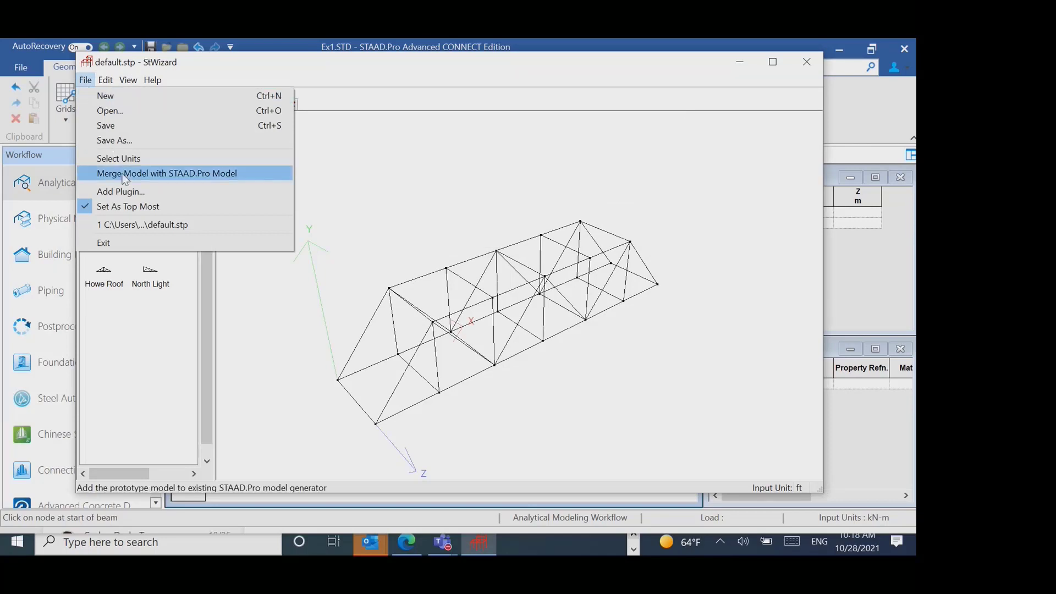
left_click(123, 158)
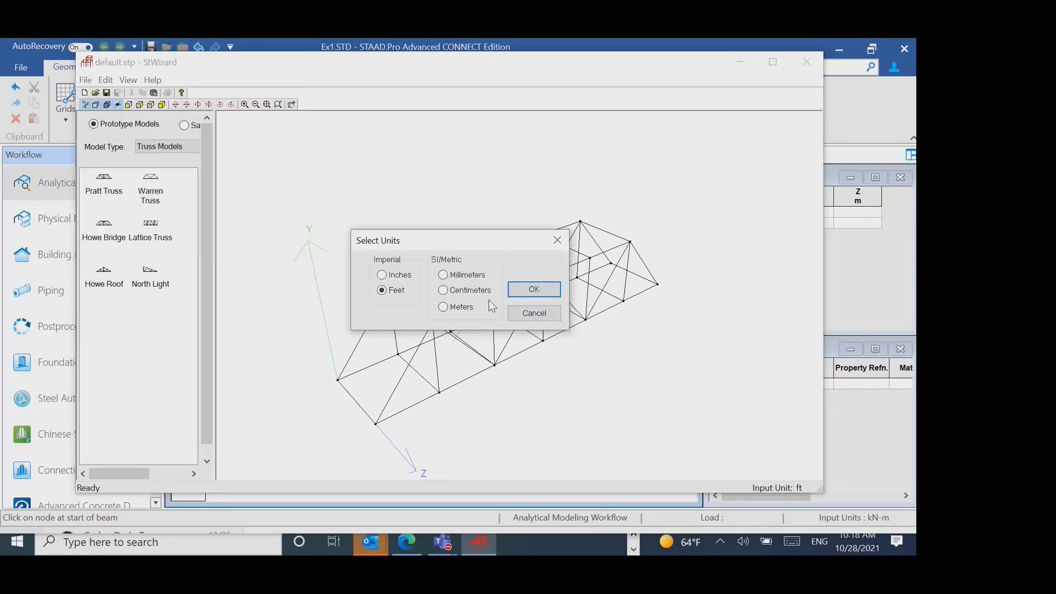
left_click(465, 306)
left_click(533, 292)
scroll(578, 398, "up", 2)
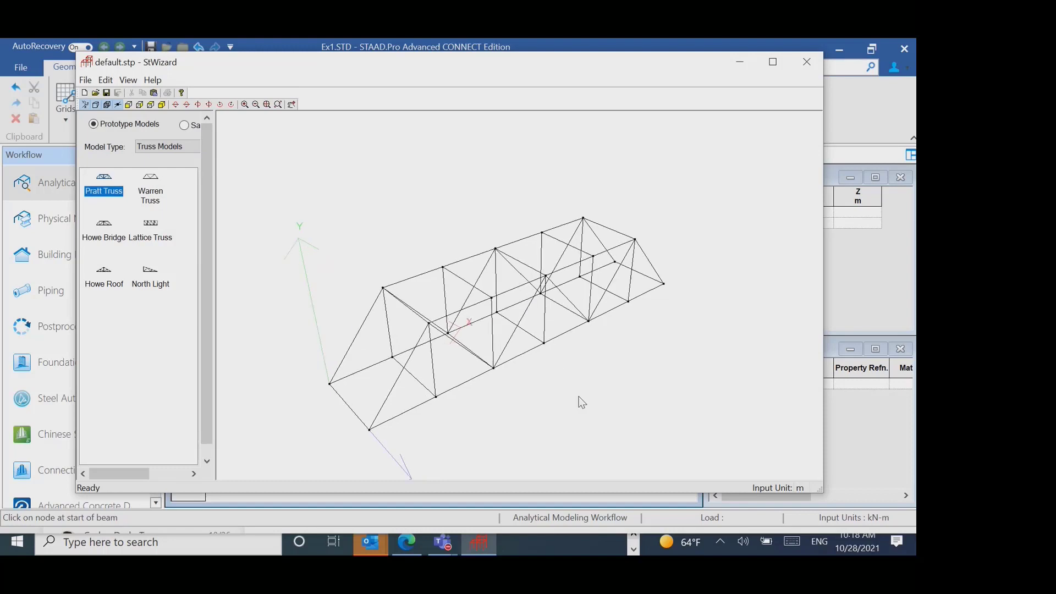
- Generate the Pratt Truss with length 60 m, height 12 m and width 10 m
double_click(100, 193)
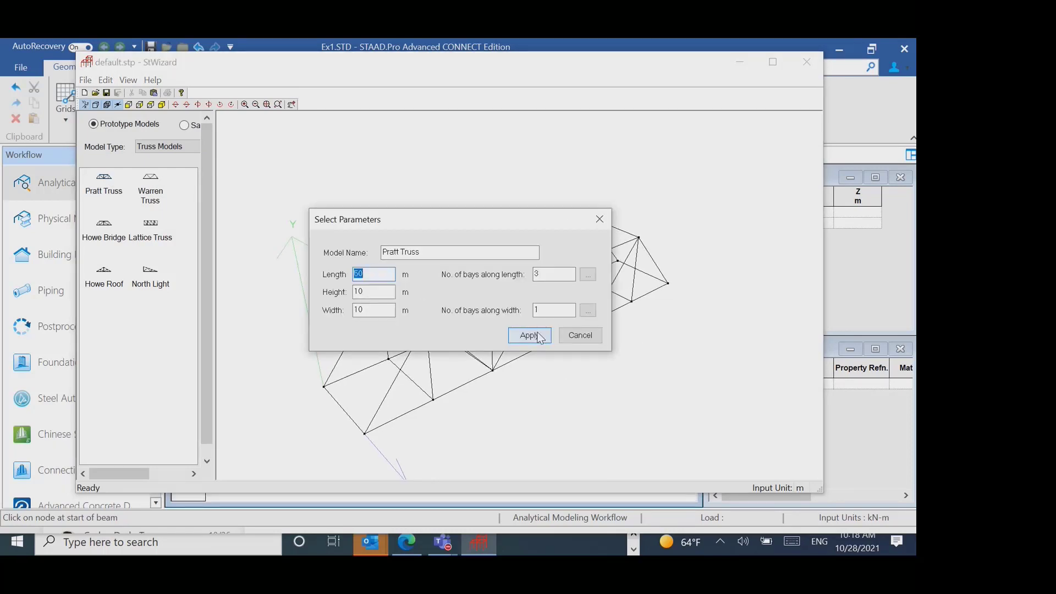
type("60")
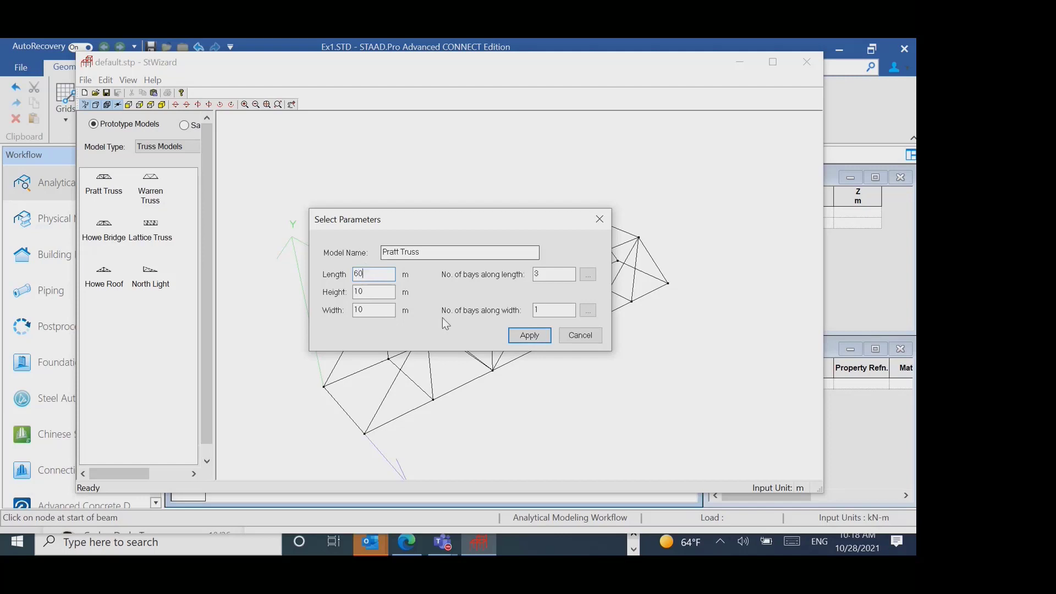
left_click(529, 335)
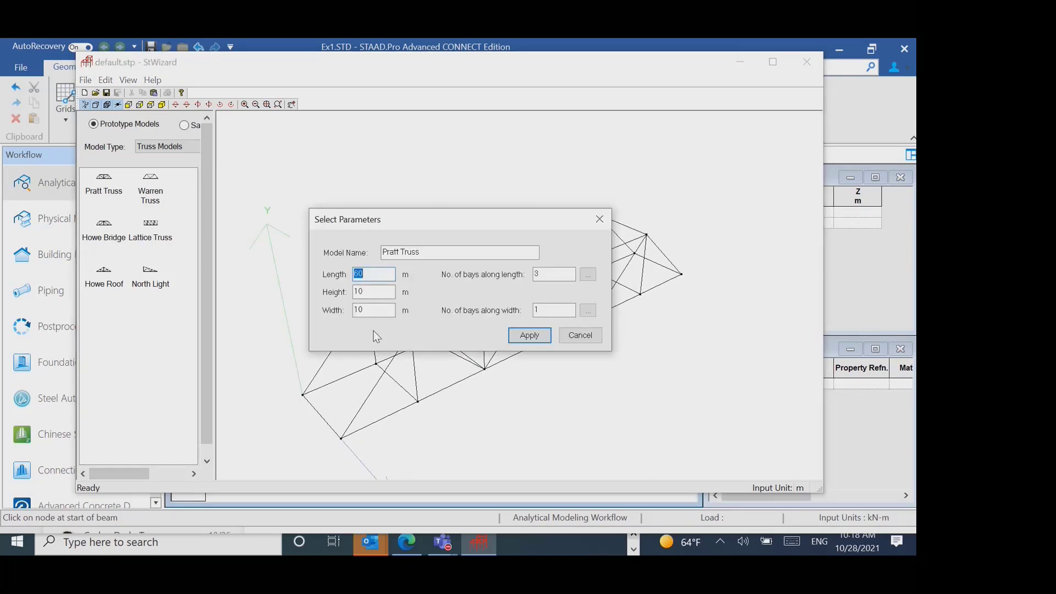
key("Tab")
type("12")
key("Tab")
type("10")
left_click(532, 336)
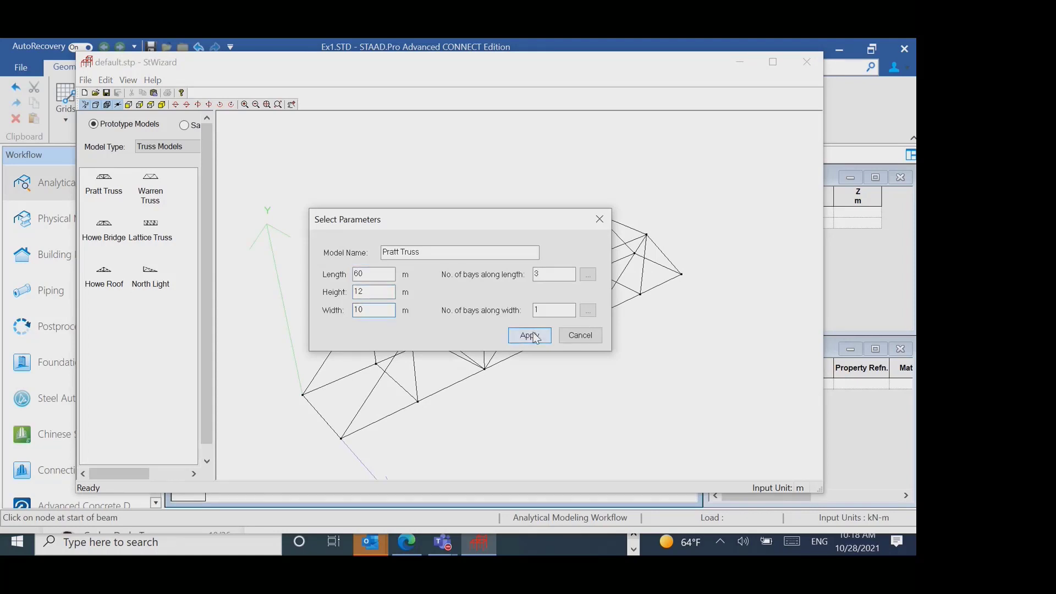
- Regenerate the Pratt Truss with 4 bays along its length
left_click(107, 186)
double_click(107, 186)
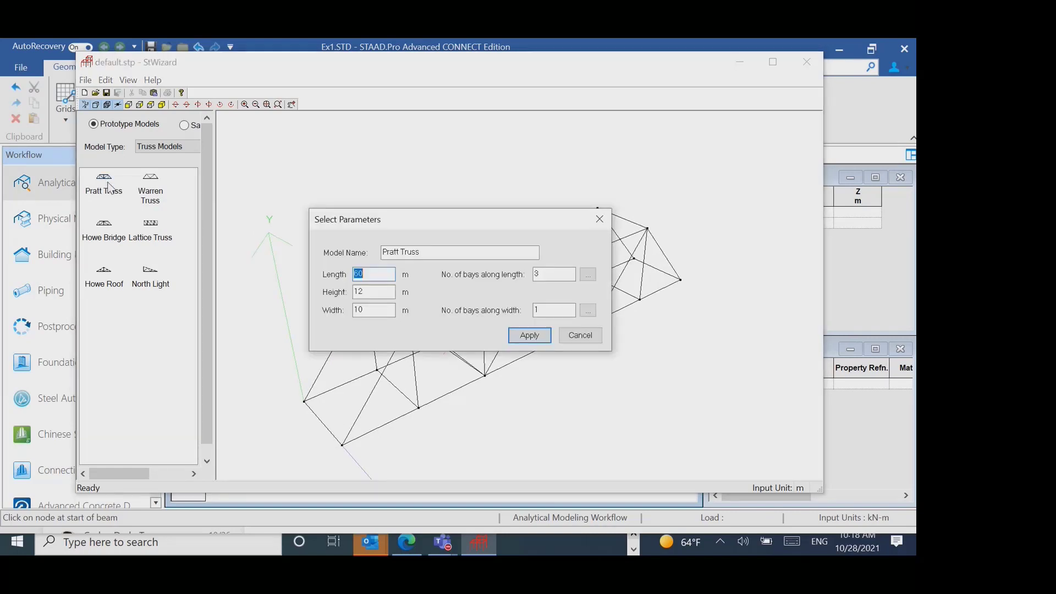
double_click(558, 274)
left_click(529, 335)
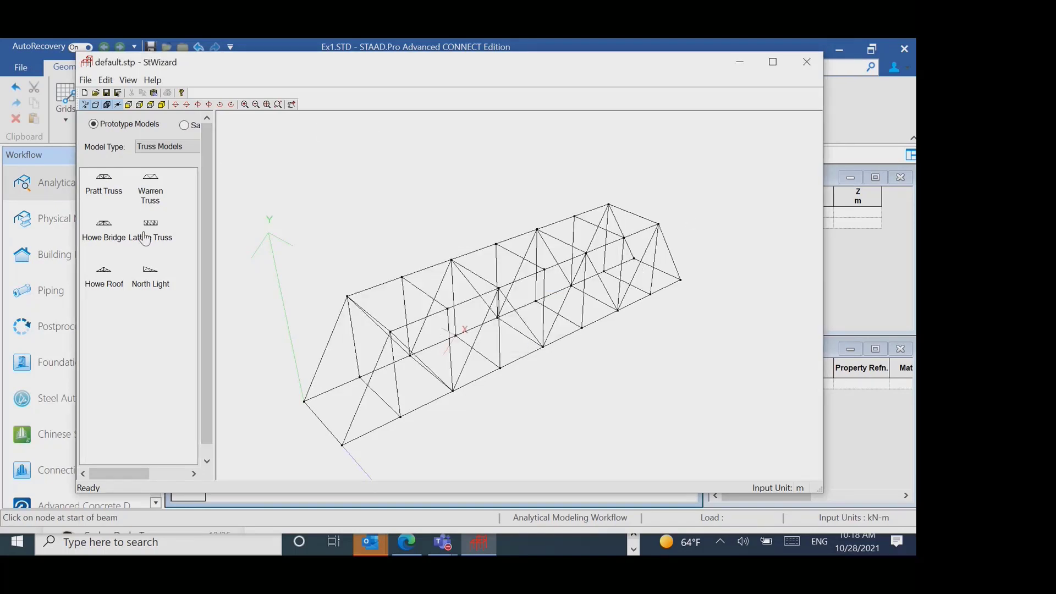
- Generate a Bay Frame from the Frame Models using its default dimensions and bay counts
left_click(162, 146)
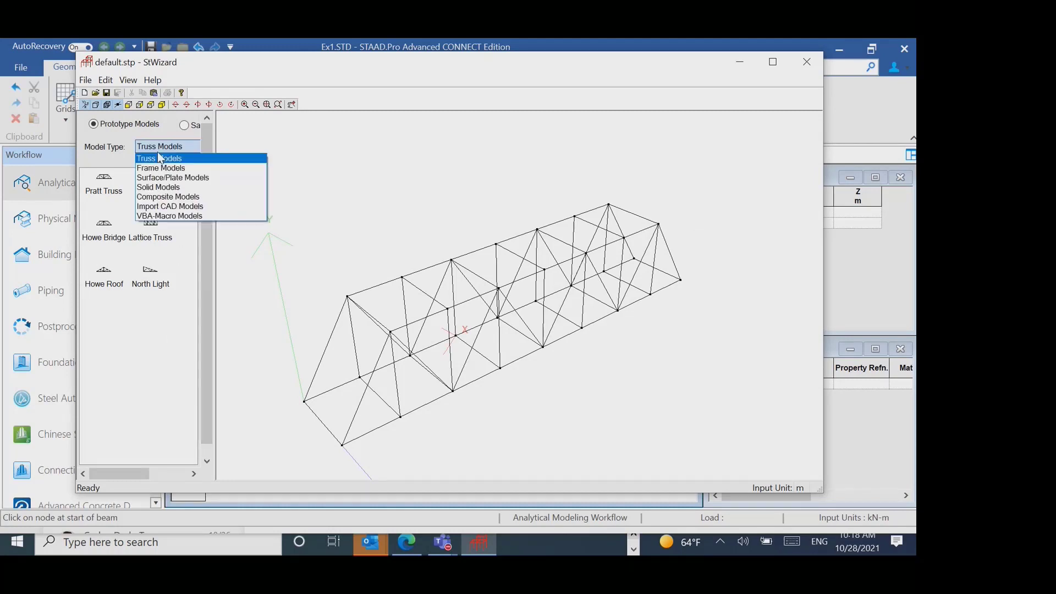
left_click(160, 167)
double_click(103, 177)
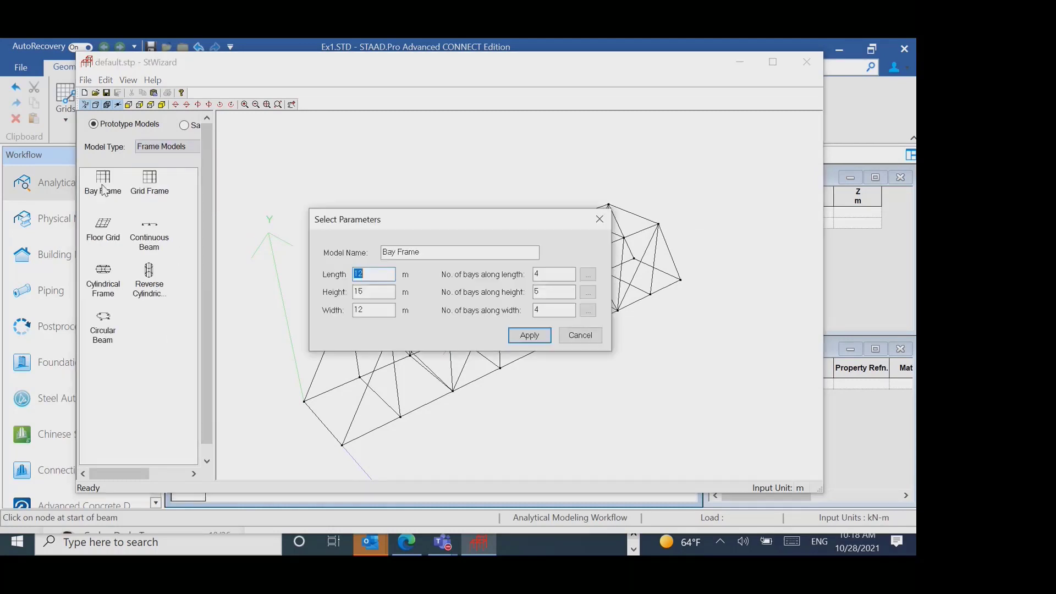
left_click(523, 337)
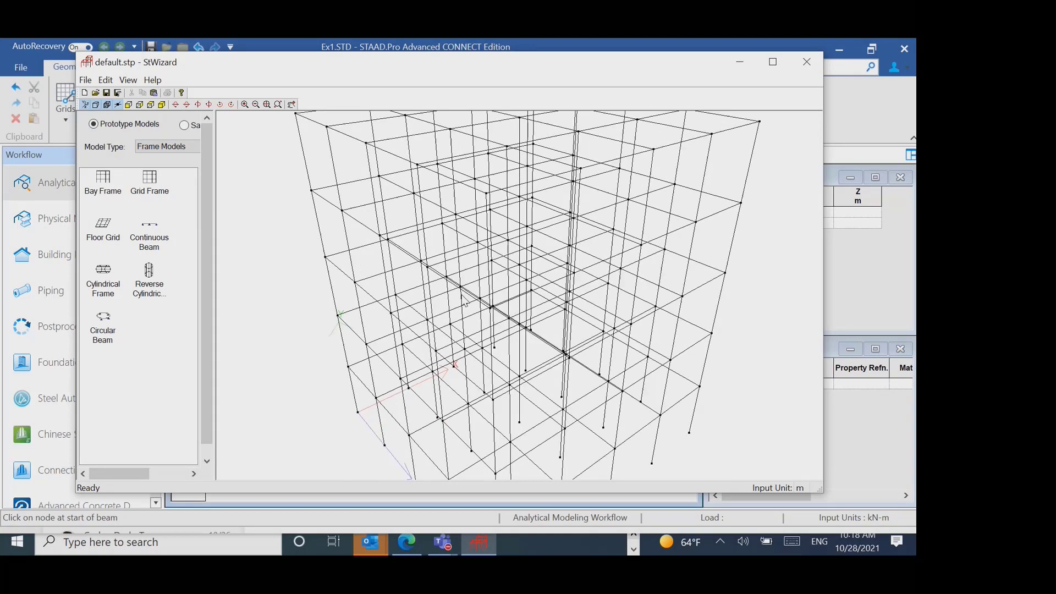
scroll(463, 301, "down", 2)
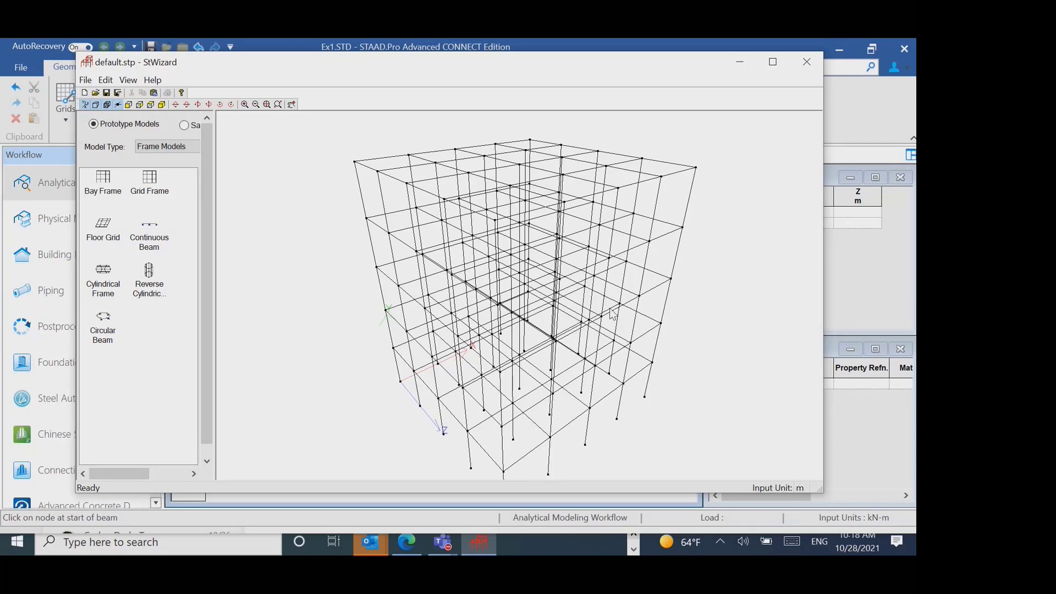
- Generate a Cooling Tower from the Surface/Plate Models with the default meshing parameters
left_click(176, 150)
left_click(177, 177)
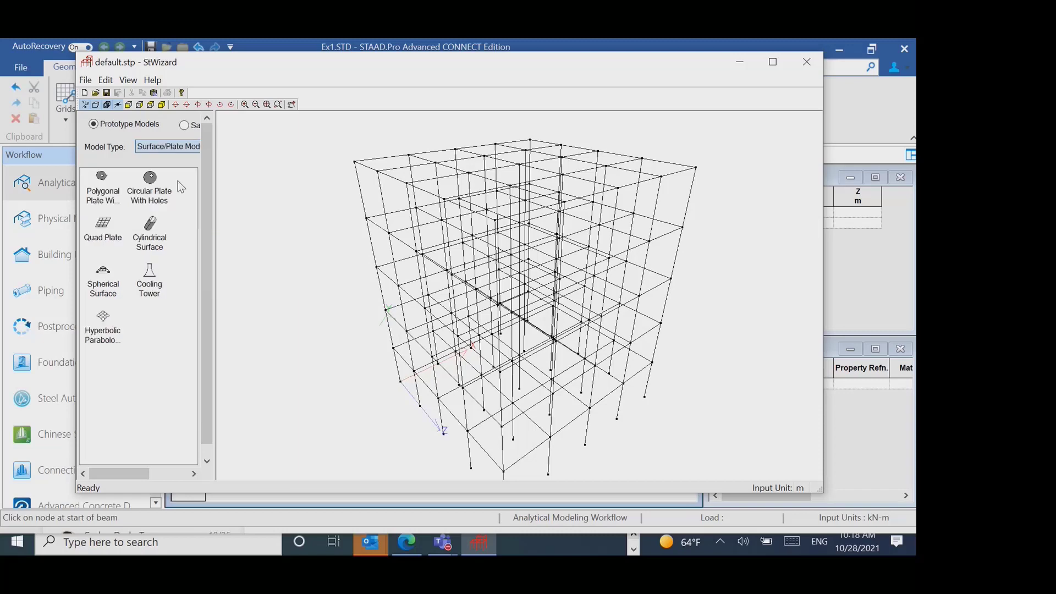
double_click(149, 278)
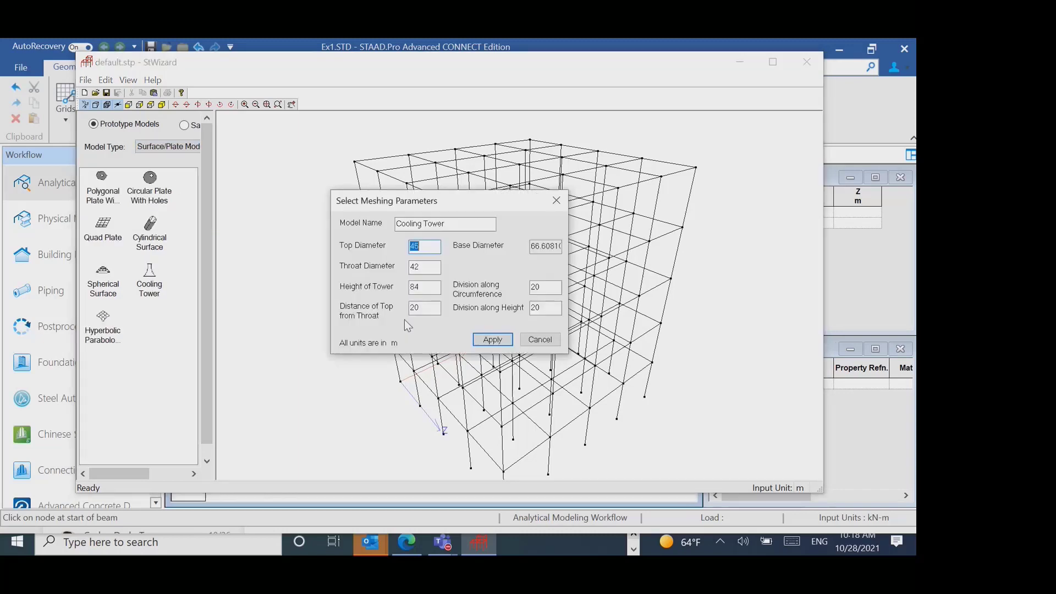
left_click(511, 337)
scroll(509, 360, "up", 1)
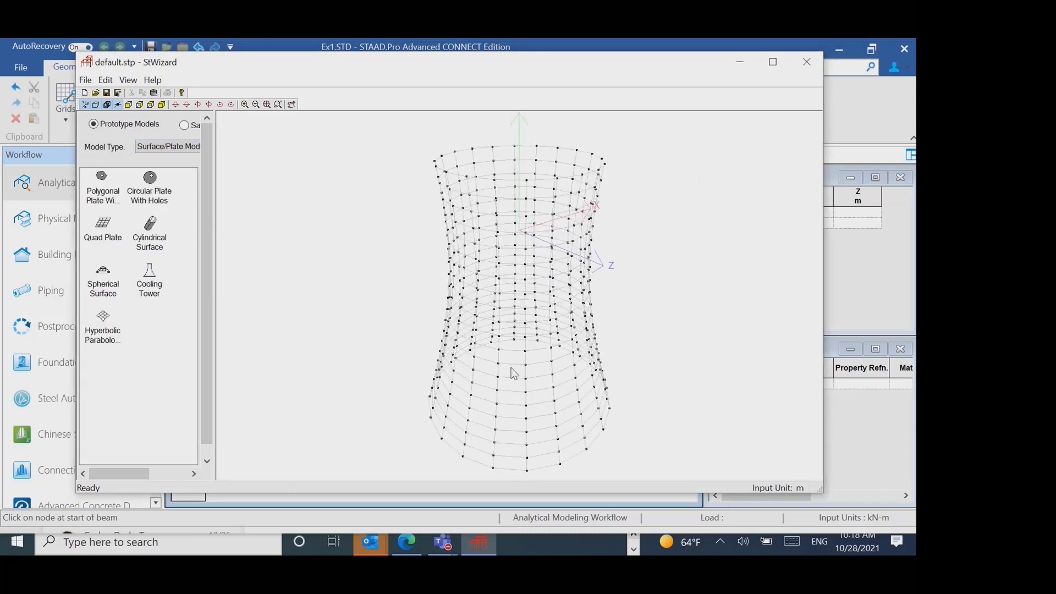
- Generate a Spherical Surface of type Spherical Cap with the default meshing parameters and view it from another angle
double_click(98, 298)
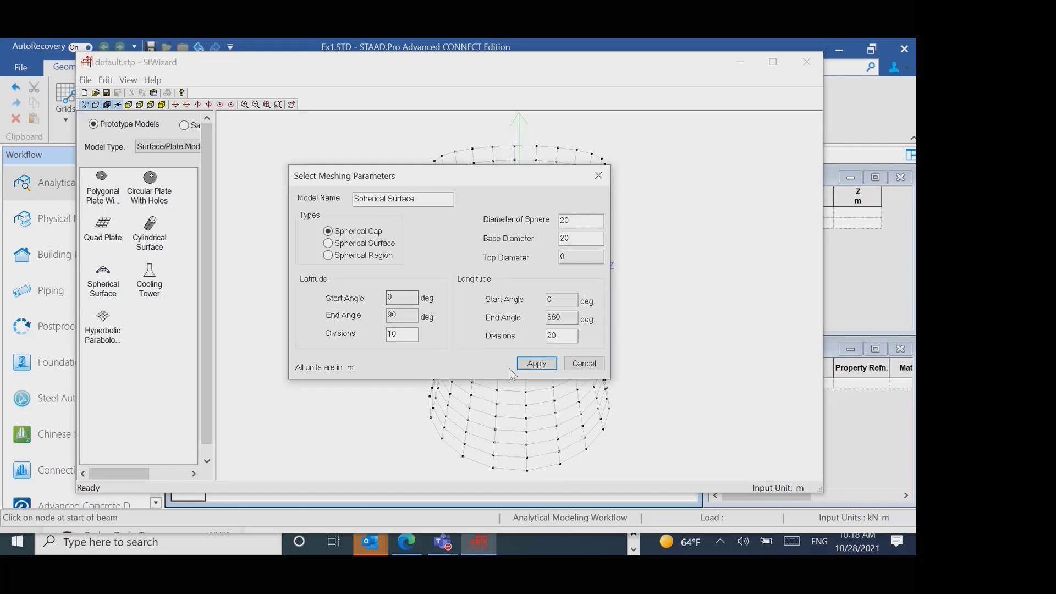
left_click(552, 362)
left_click_drag(597, 358, 566, 398)
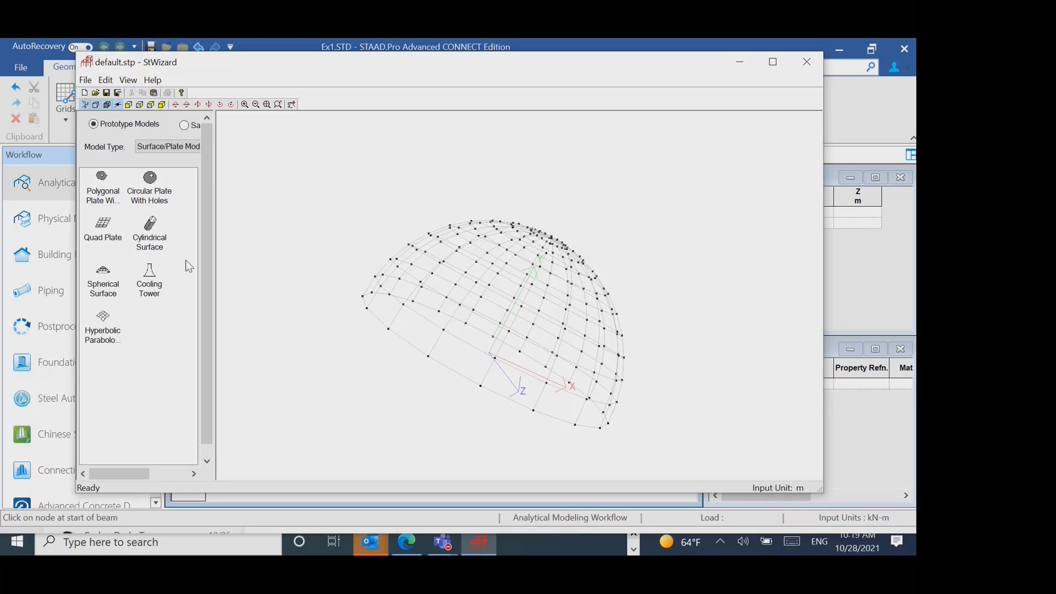
- Generate a Bunker or Silo from the Composite Models with the default meshing parameters
left_click(183, 146)
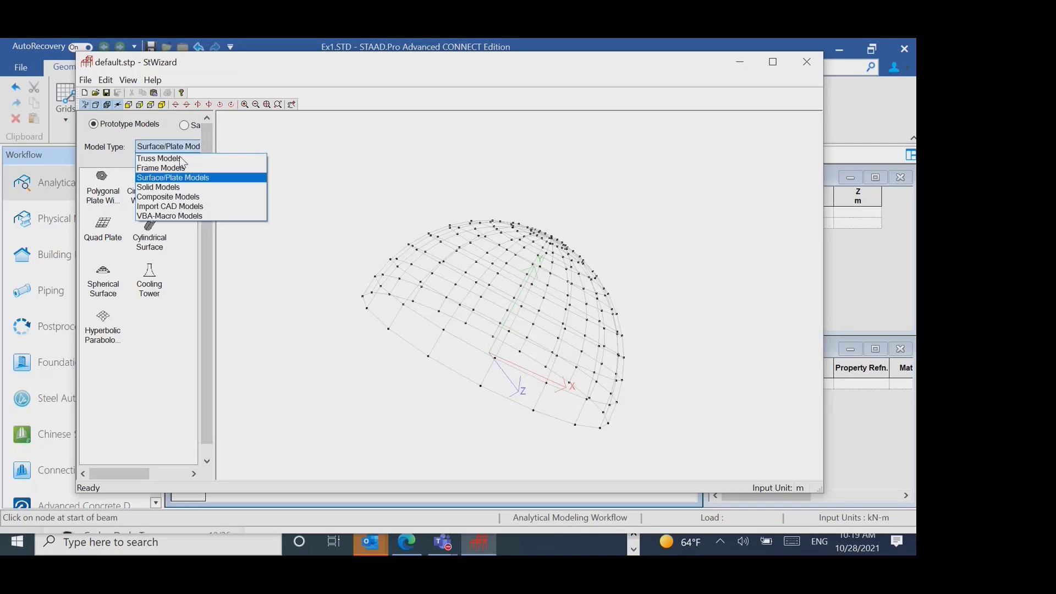
left_click(165, 197)
double_click(105, 203)
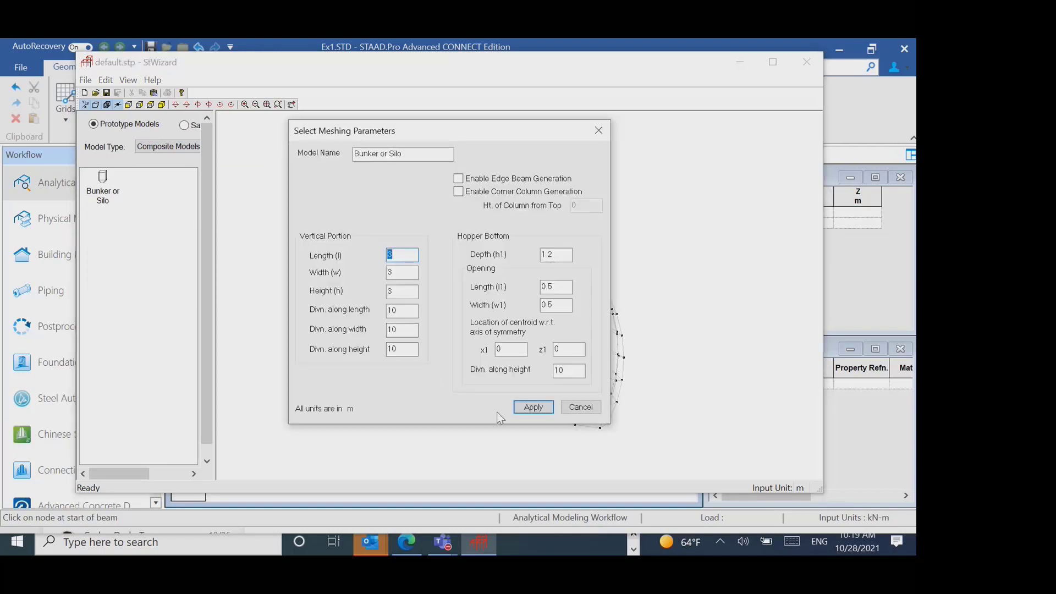
left_click(518, 408)
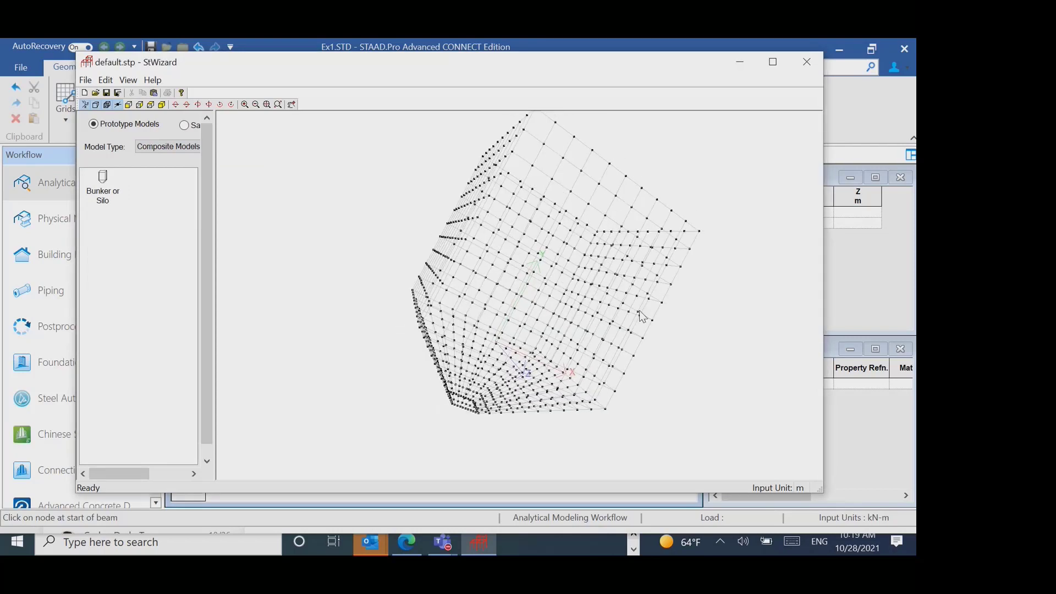
- Return to the Frame Models and generate the Bay Frame prototype with its default parameters
left_click(154, 146)
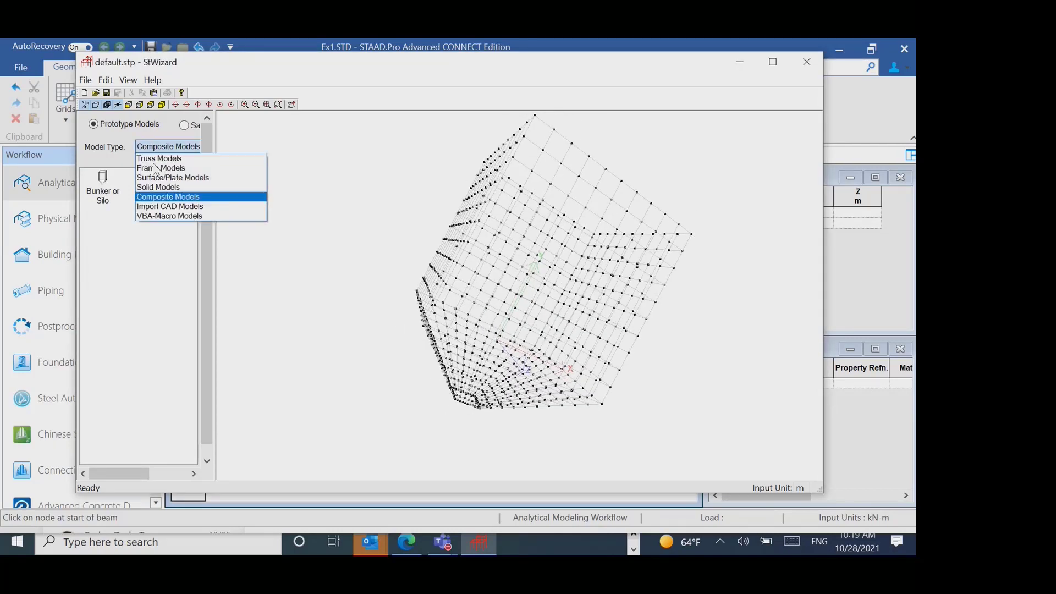
left_click(156, 168)
double_click(102, 189)
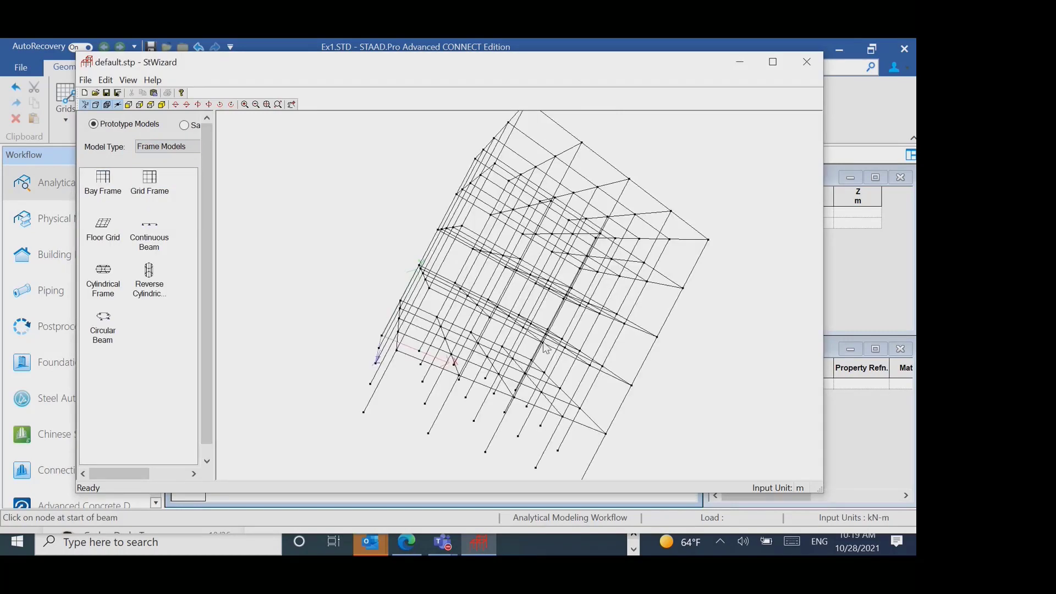
left_click_drag(546, 349, 594, 360)
- Set the Bay Frame's length to 16 m and check the individual bay lengths along it
double_click(103, 182)
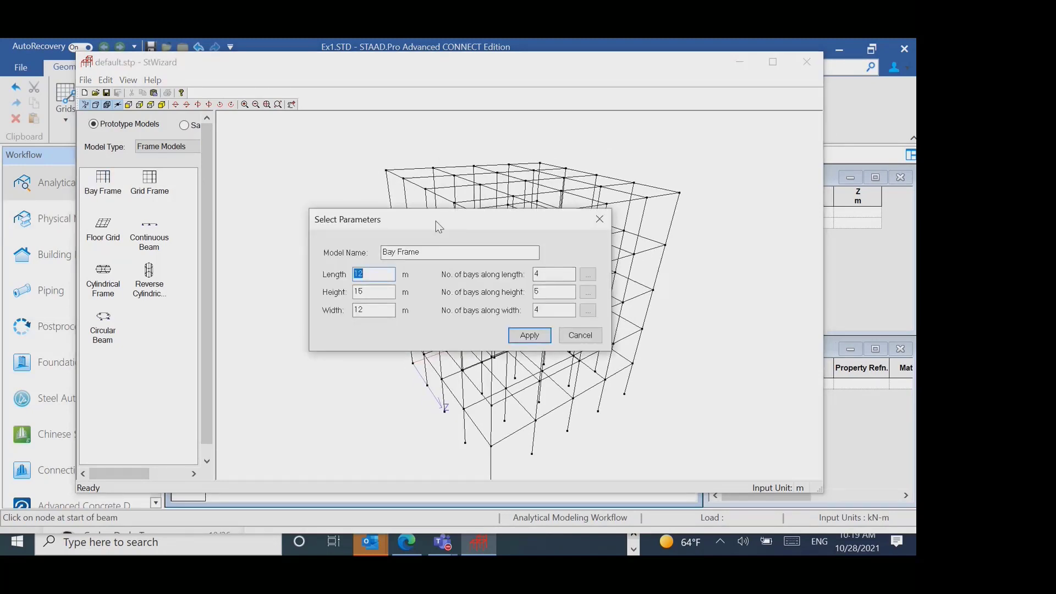
left_click_drag(435, 220, 377, 181)
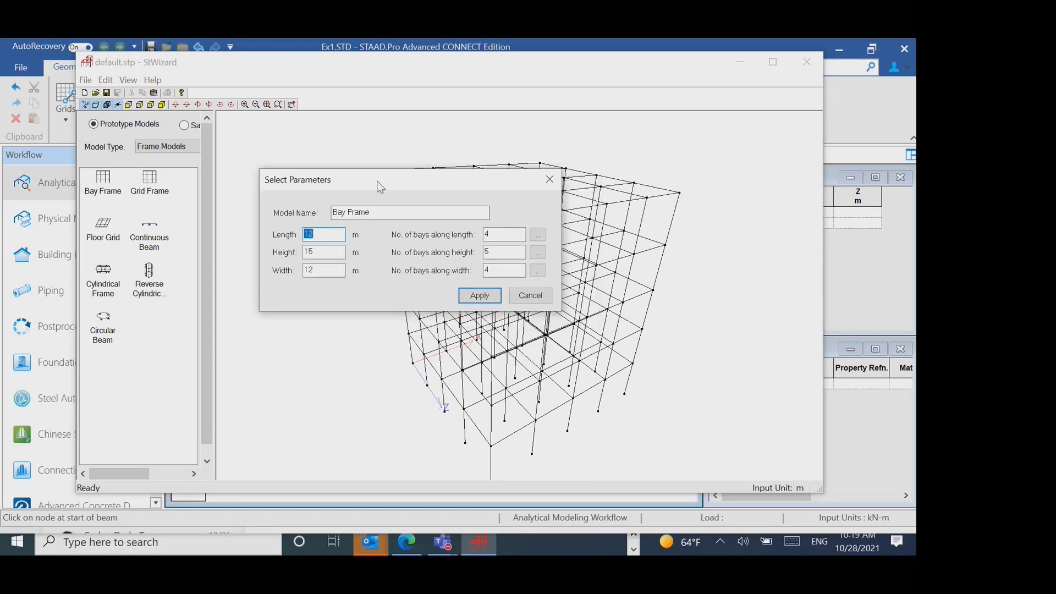
type("16")
left_click(336, 253)
left_click(538, 235)
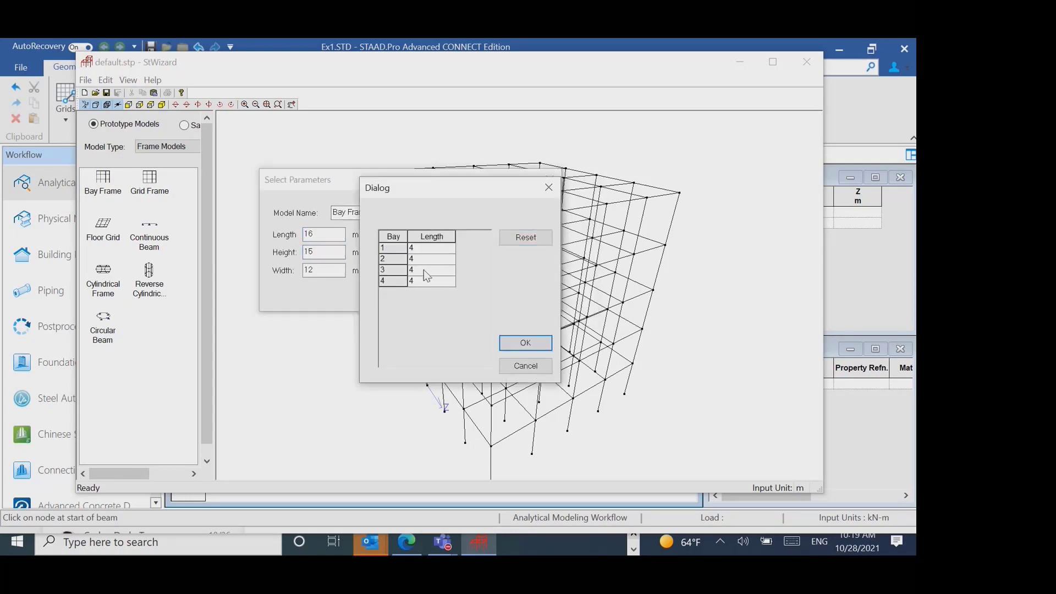
left_click(548, 188)
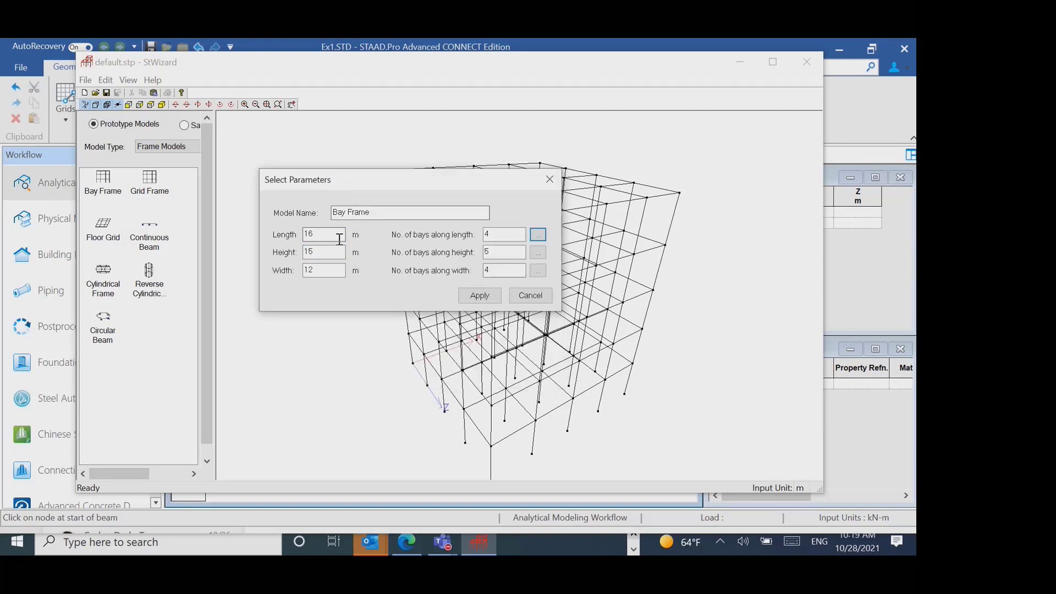
- Set the Bay Frame's length to 12 m and check the individual bay lengths again
double_click(324, 234)
type("12")
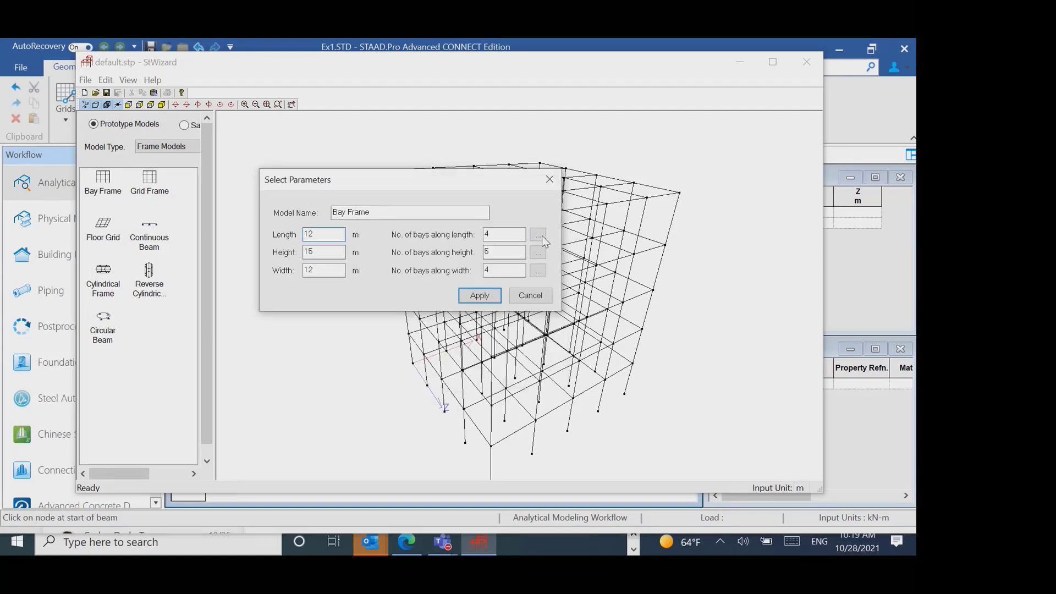
left_click(538, 234)
left_click_drag(440, 189, 507, 149)
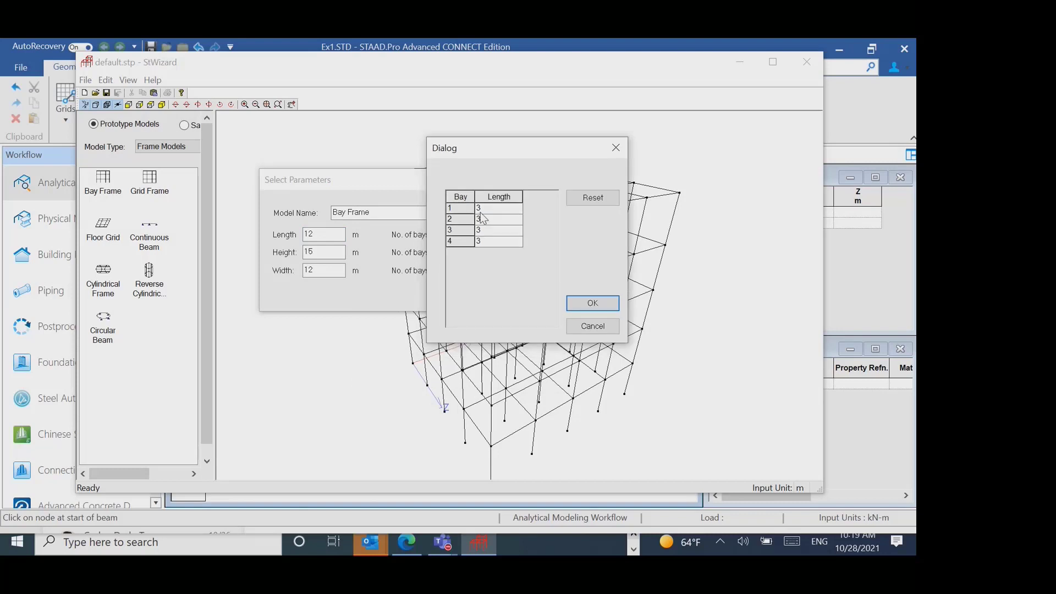
left_click(615, 148)
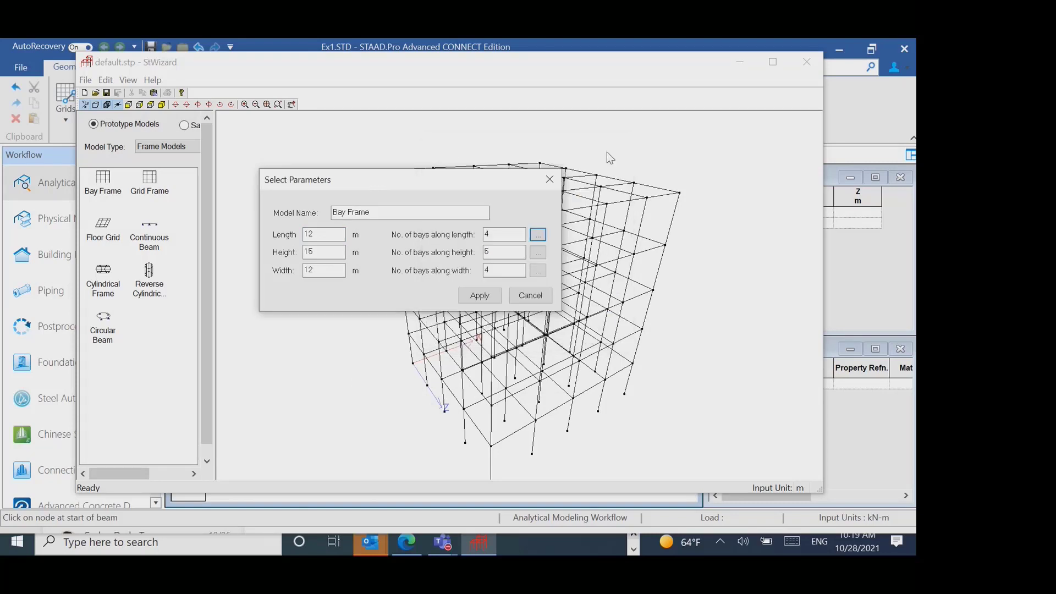
- Set the Bay Frame's length back to 16 m and accept the equal bay lengths
double_click(324, 234)
type("16")
left_click(538, 235)
left_click(522, 341)
- Apply the Bay Frame parameters and merge the prototype into the STAAD.Pro model with X, Y and Z offsets of 0 m
left_click(479, 296)
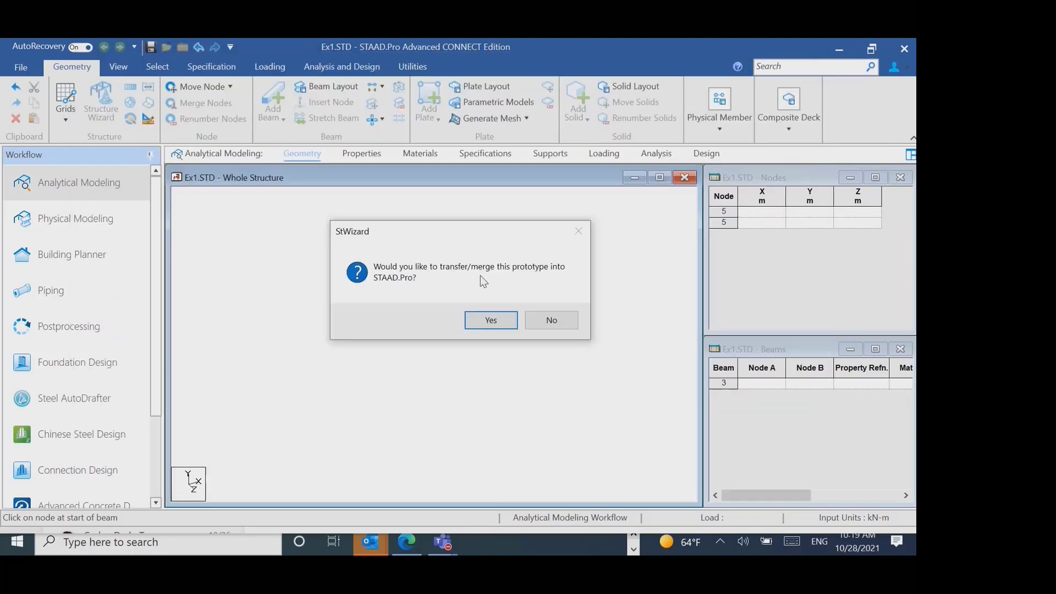
left_click(484, 318)
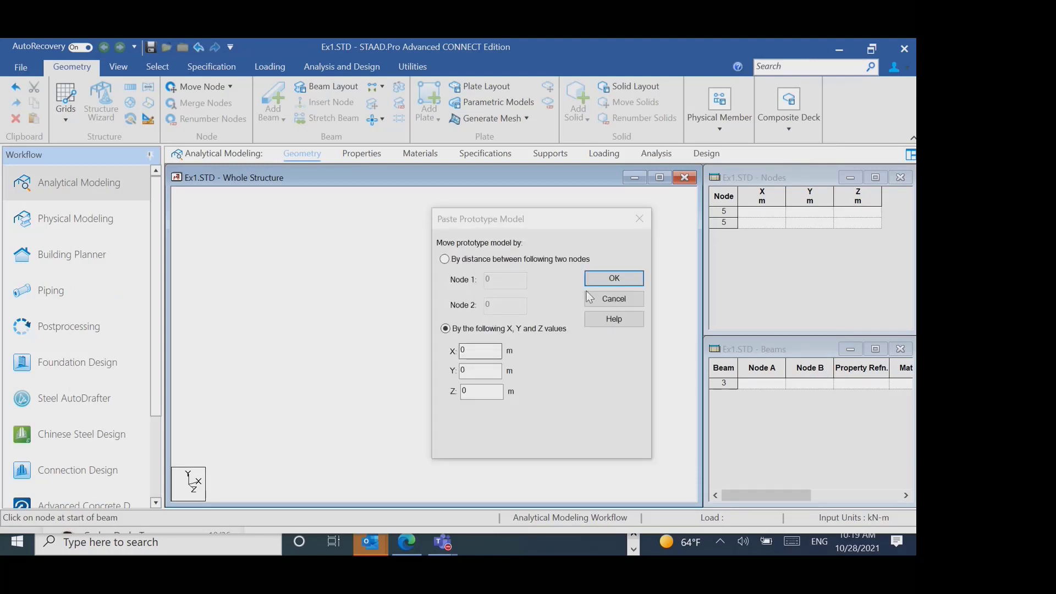
left_click(604, 278)
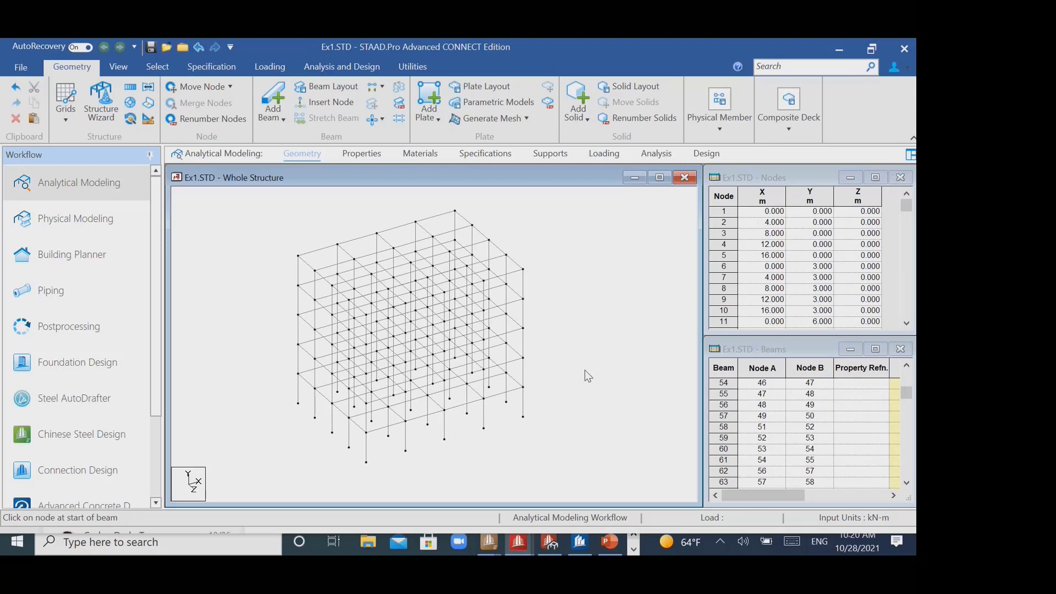
- Select all beams of the merged bay frame in the whole structure view
left_click_drag(248, 204, 587, 445)
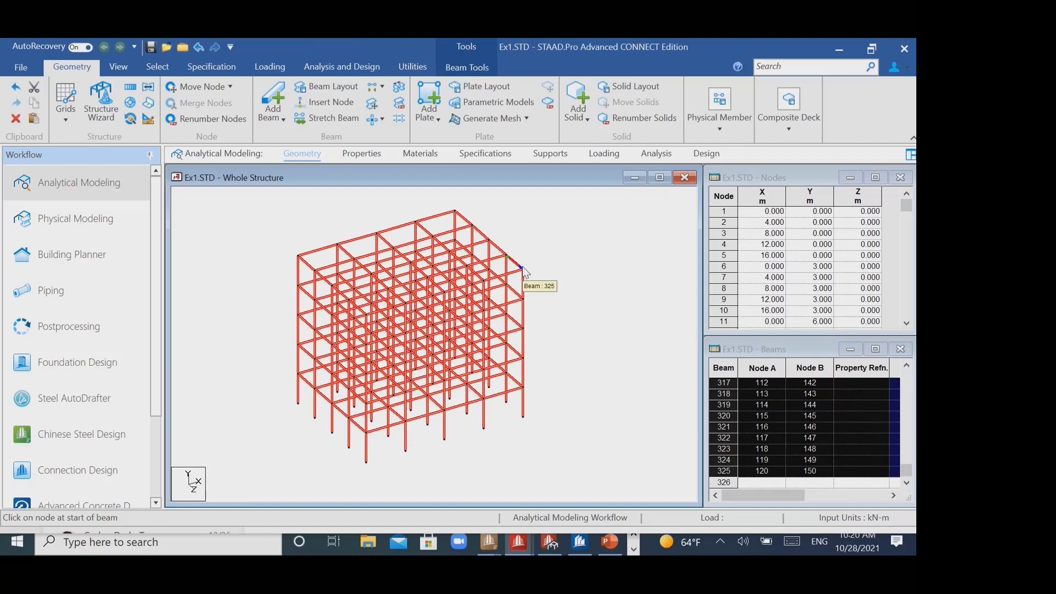
- Assign the W8X31 single section in STEEL from the USA database's W Shape table to the selected beams
left_click(205, 63)
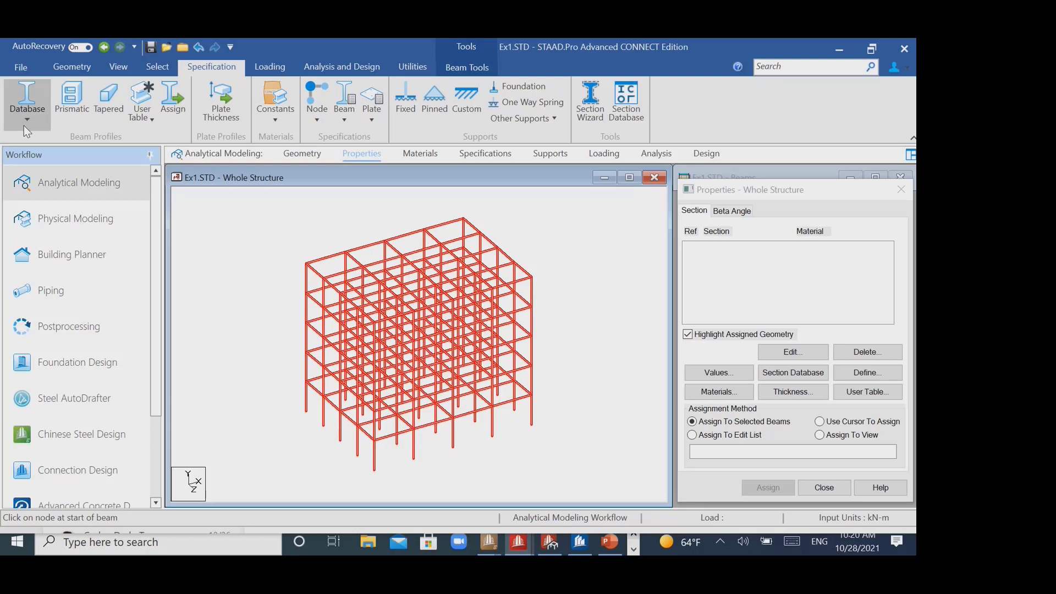
left_click(24, 125)
scroll(82, 387, "down", 3)
scroll(75, 382, "down", 2)
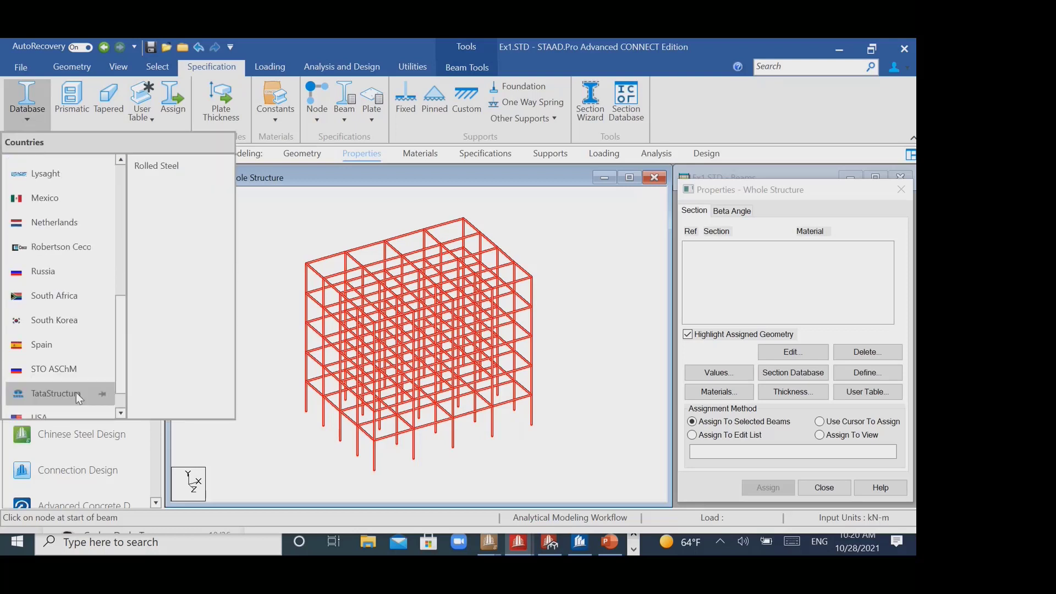
scroll(77, 392, "down", 1)
left_click(76, 381)
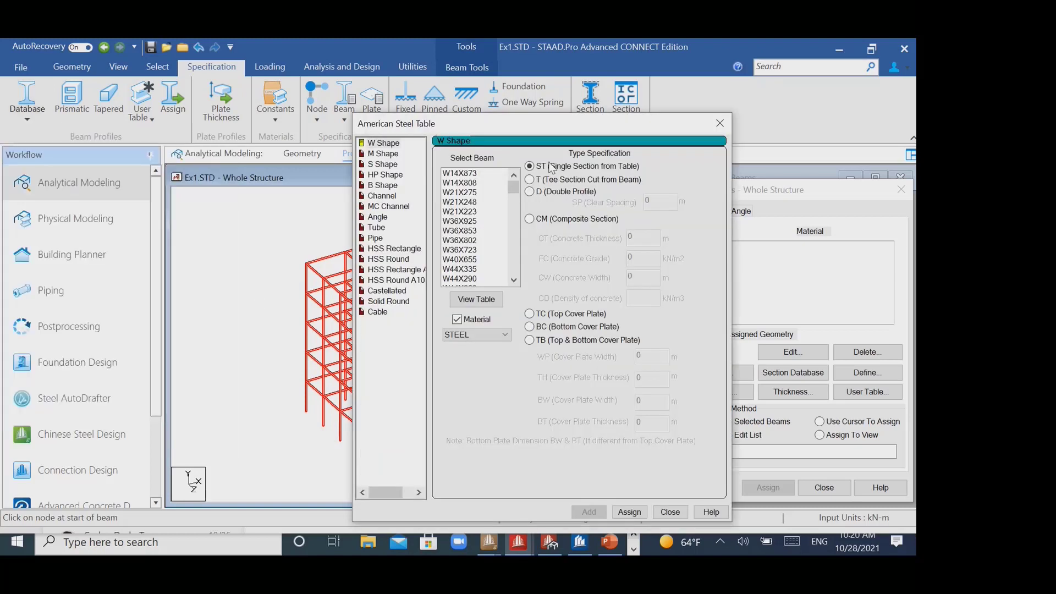
left_click_drag(513, 188, 519, 266)
left_click(483, 173)
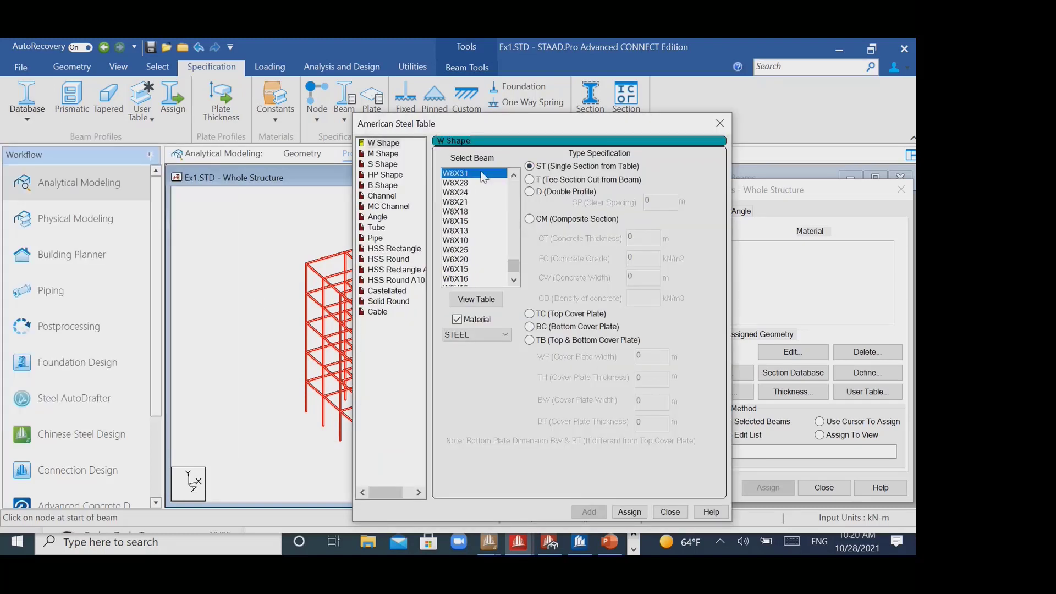
left_click_drag(520, 124, 426, 56)
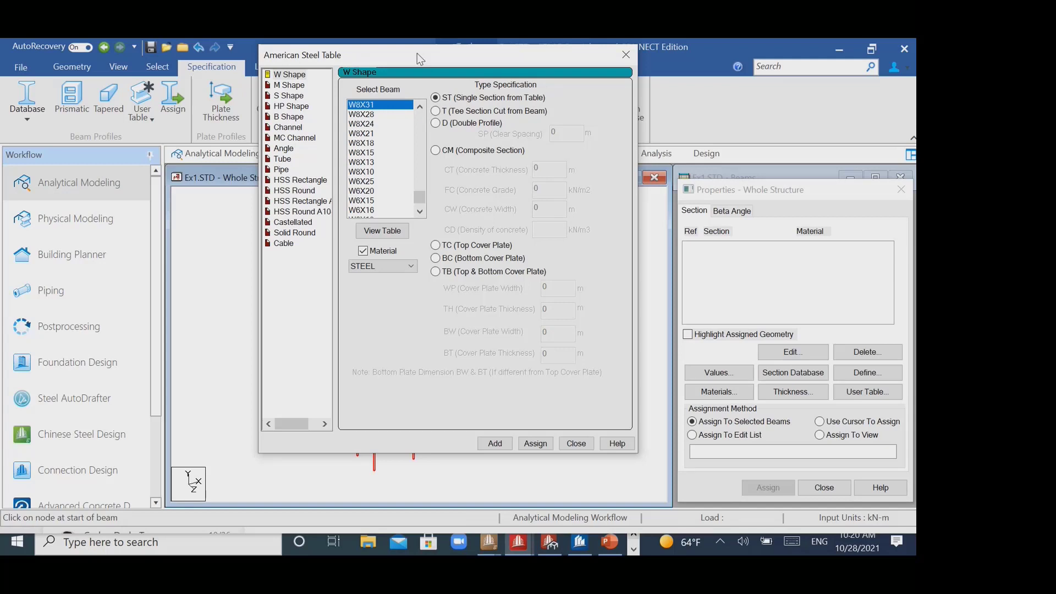
left_click(535, 443)
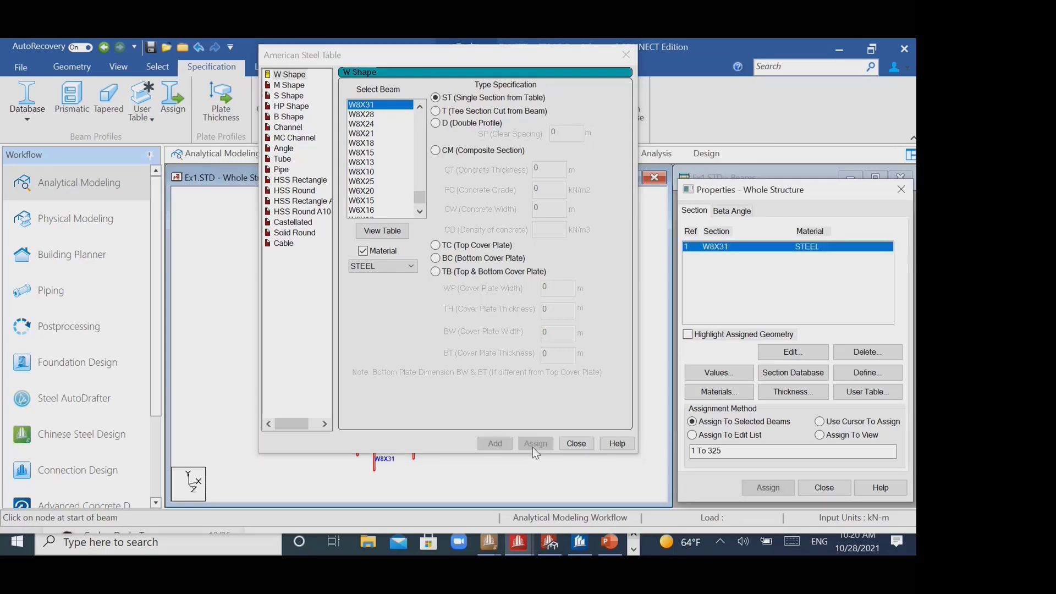
left_click(622, 63)
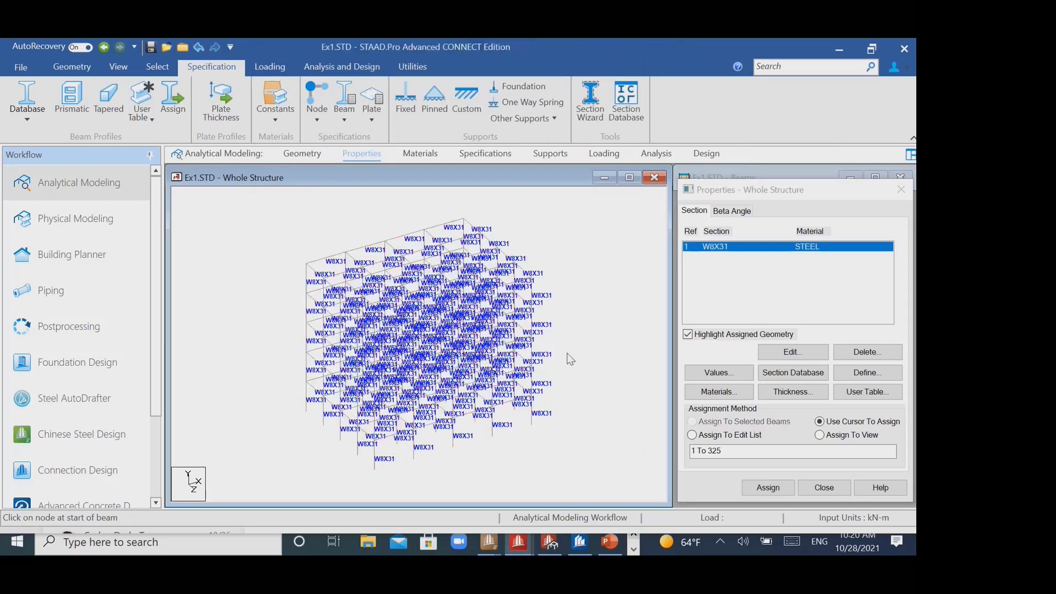
- Rotate the structure to a front elevation and select all base nodes of the columns with the node cursor
key("Left")
key("Left")
key("Left")
key("Left")
key("Left")
key("Up")
key("Up")
key("Up")
key("Up")
key("Up")
key("Up")
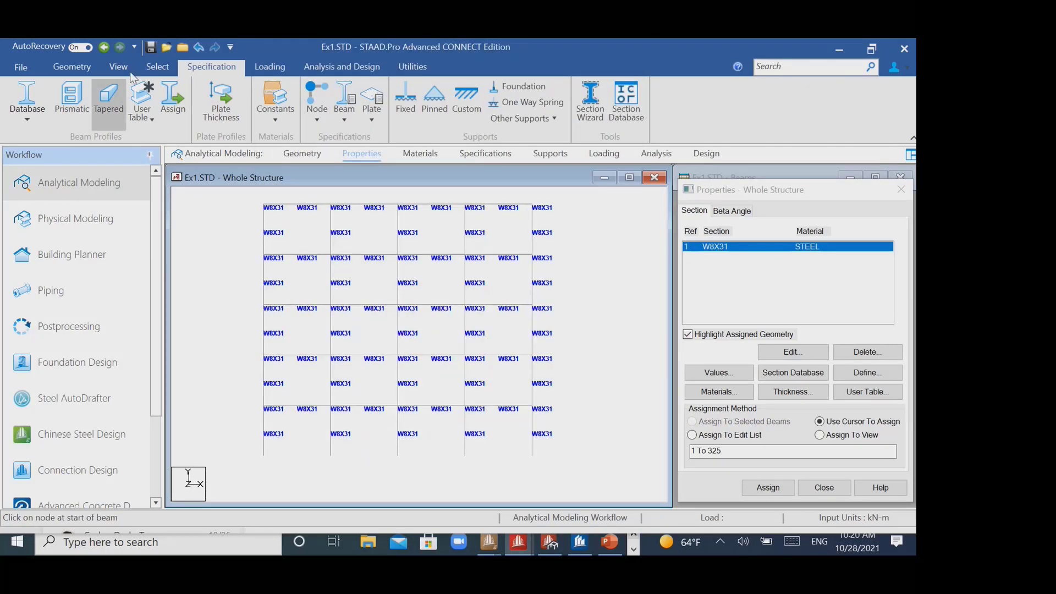
left_click(157, 66)
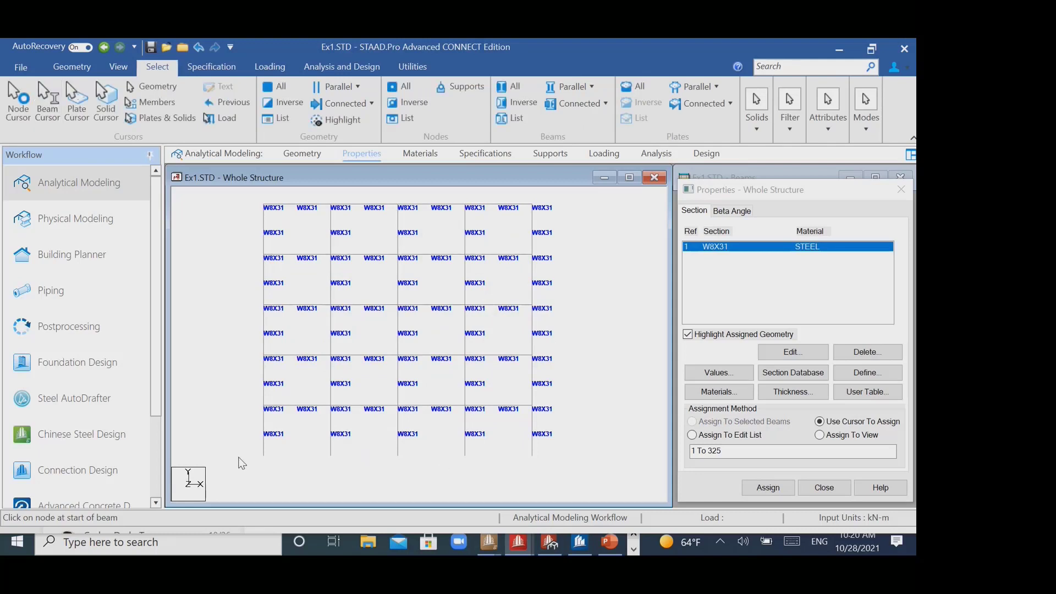
left_click(12, 107)
left_click_drag(234, 438, 597, 473)
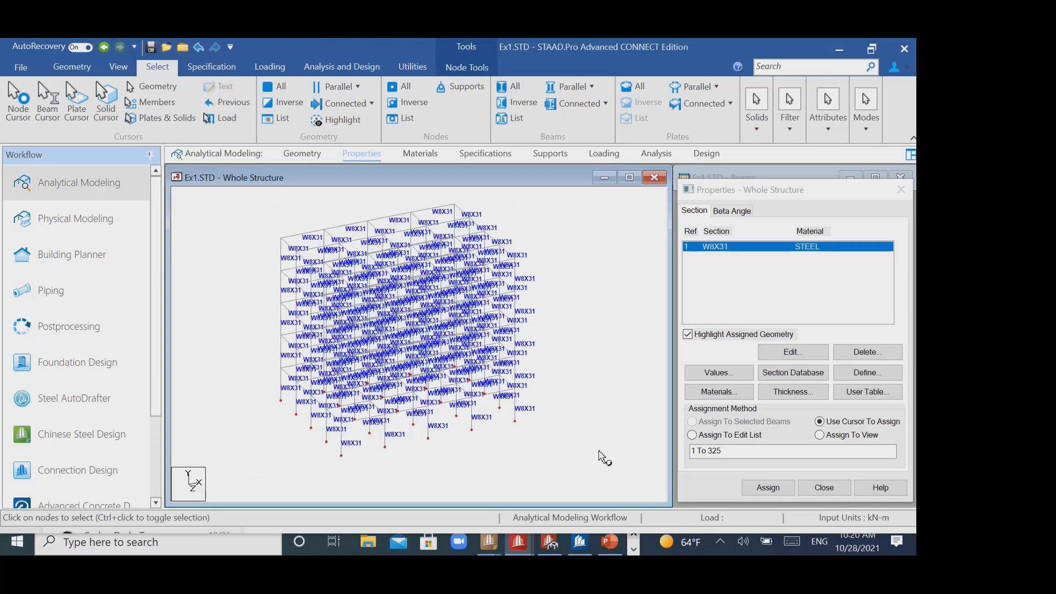
- Assign pinned supports to the selected base nodes and close the supports list
left_click(211, 66)
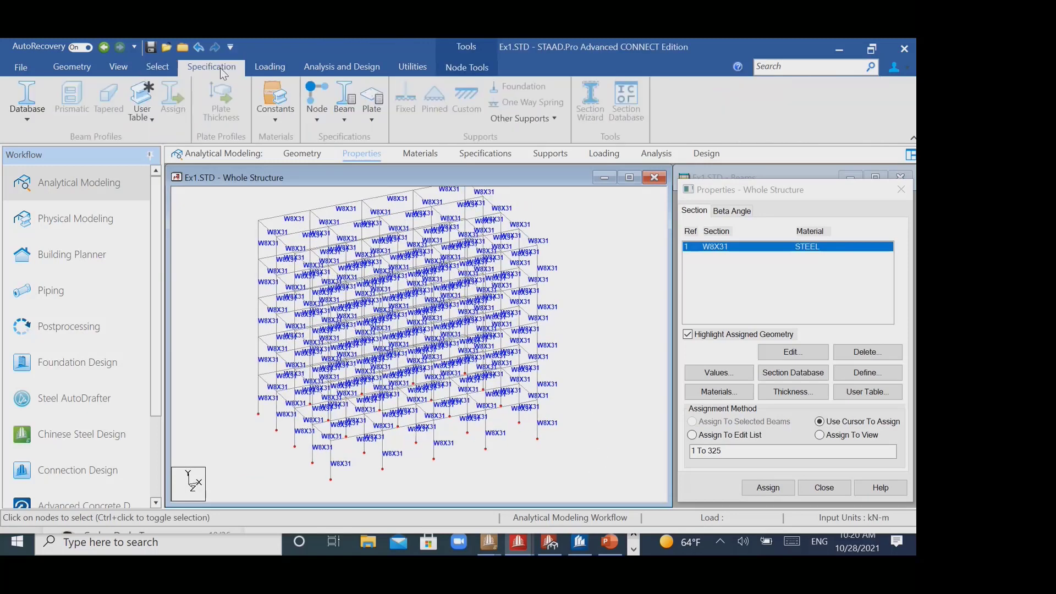
middle_click_drag(556, 252, 565, 266)
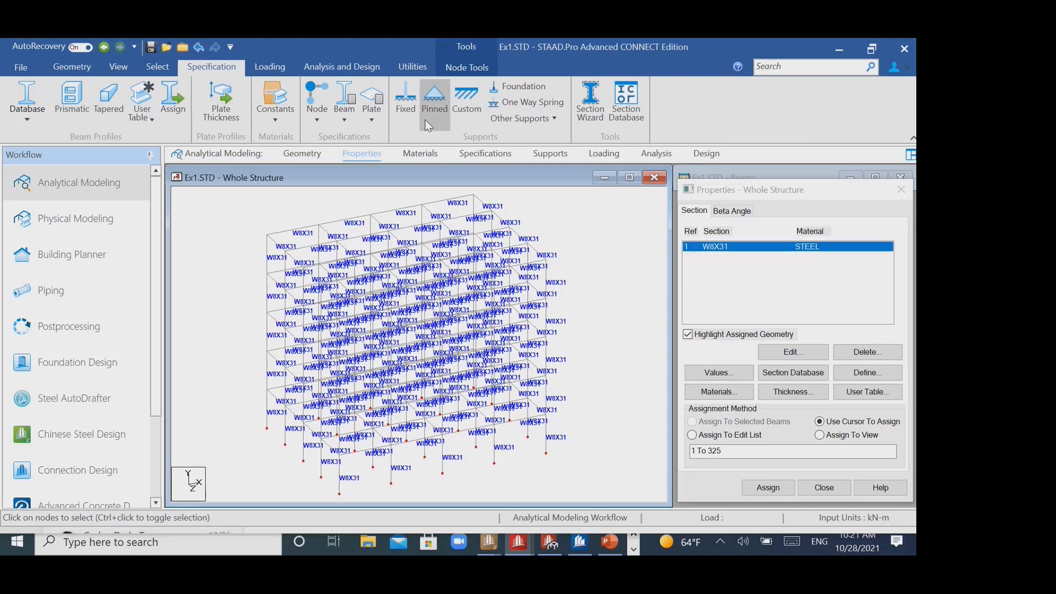
left_click(434, 99)
left_click(324, 469)
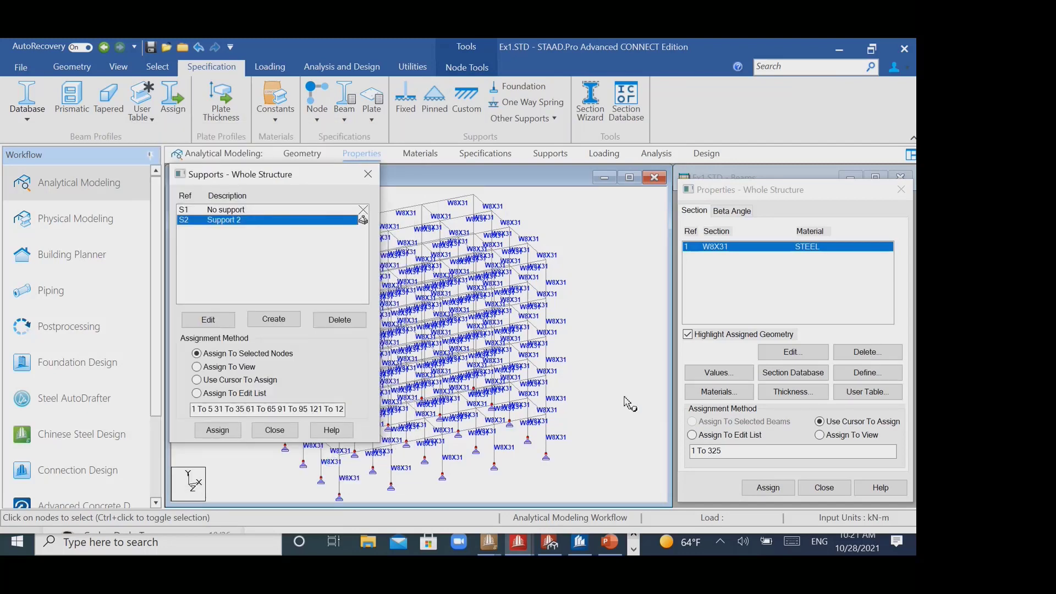
left_click(368, 175)
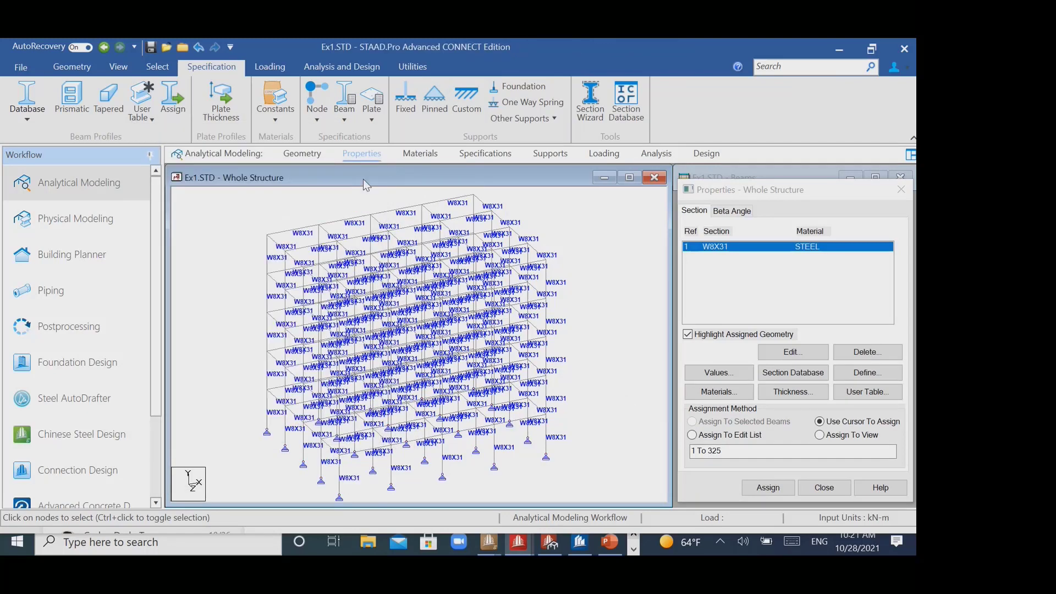
- Switch to Google Chrome using the Person 1 profile
left_click(160, 541)
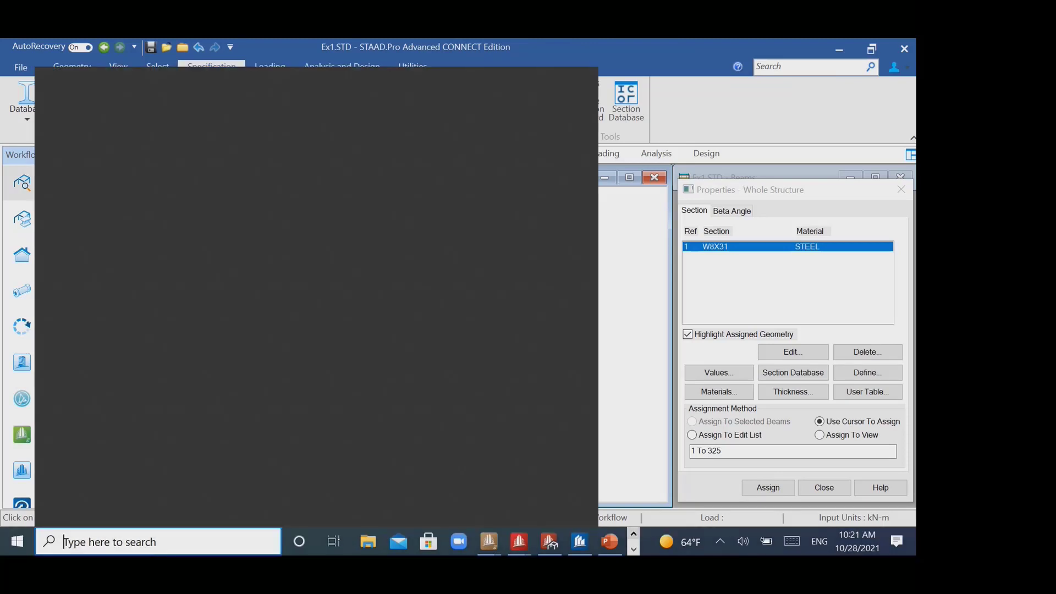
type("goo")
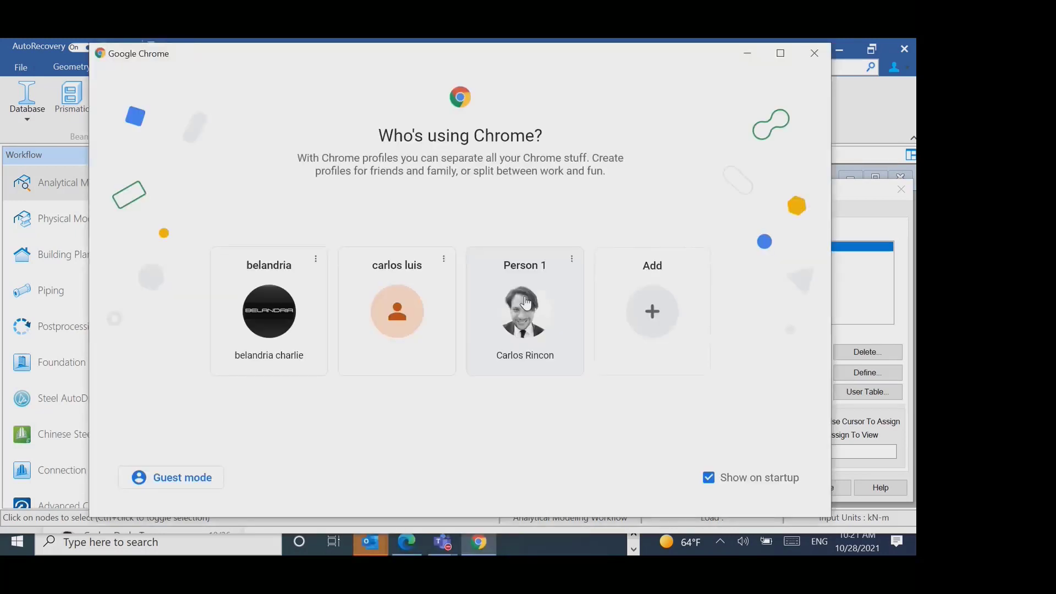
left_click(528, 296)
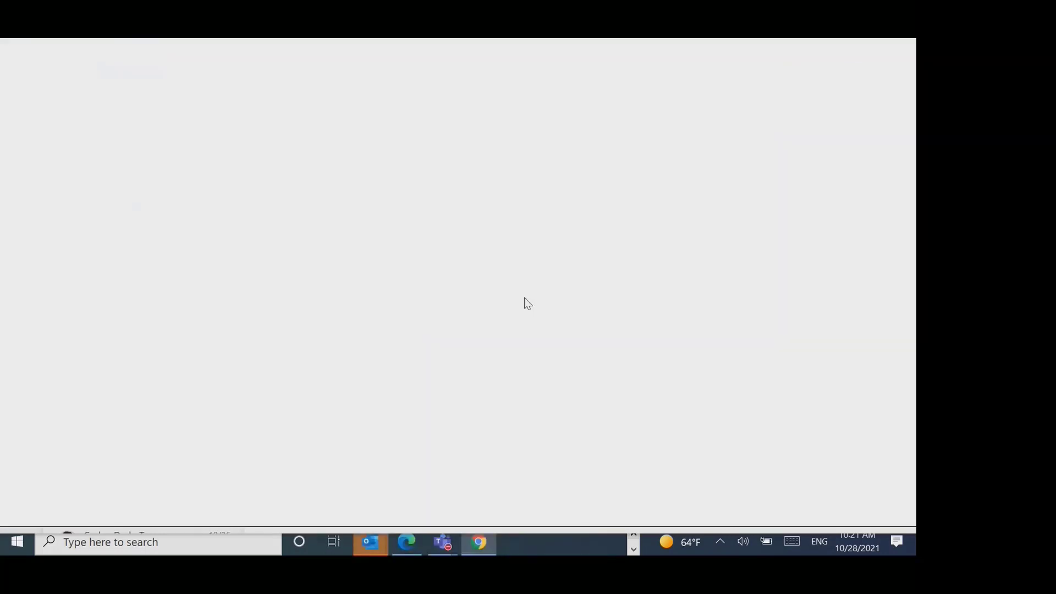
- Search Google for "roller support" and look through the image results for real examples
left_click(426, 336)
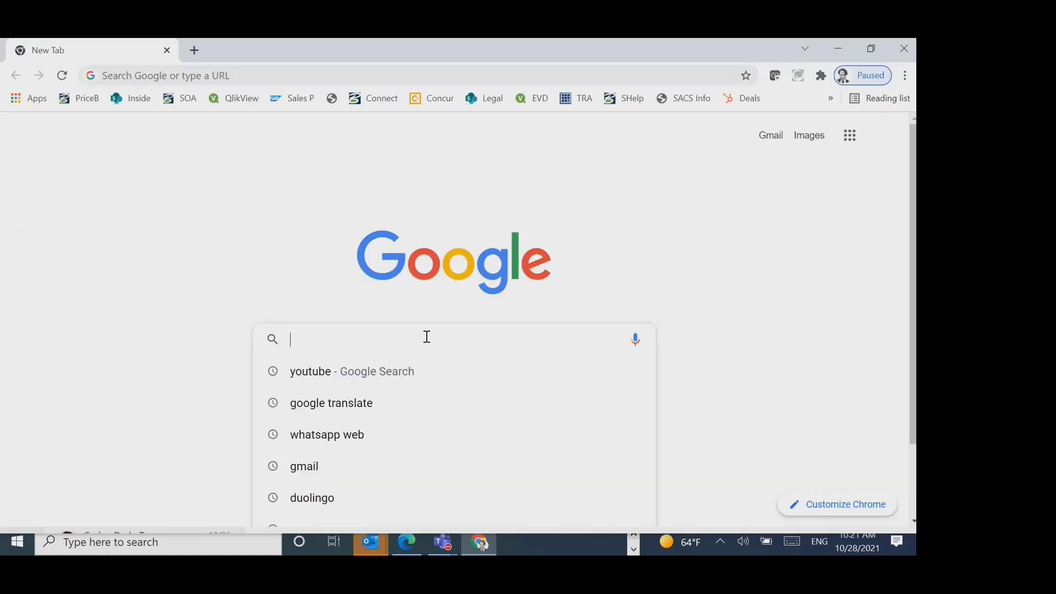
type("roller")
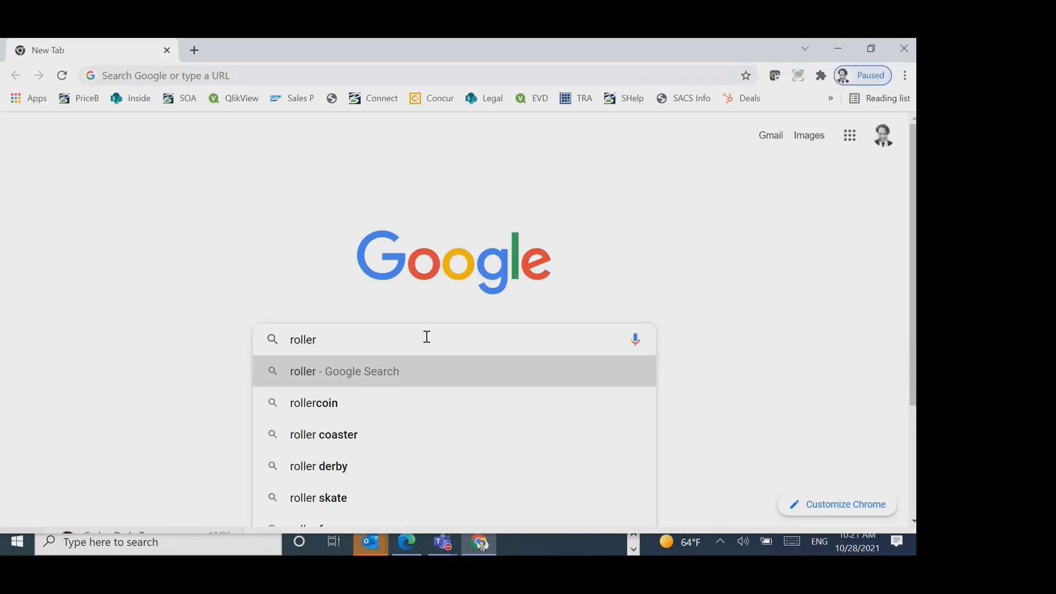
type(" support")
key("Return")
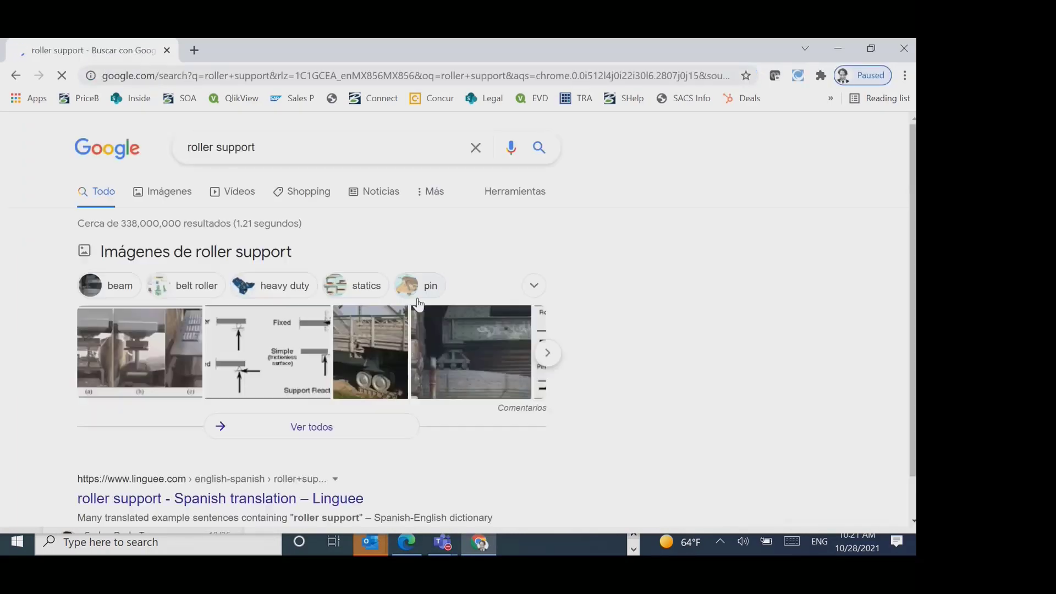
left_click(175, 192)
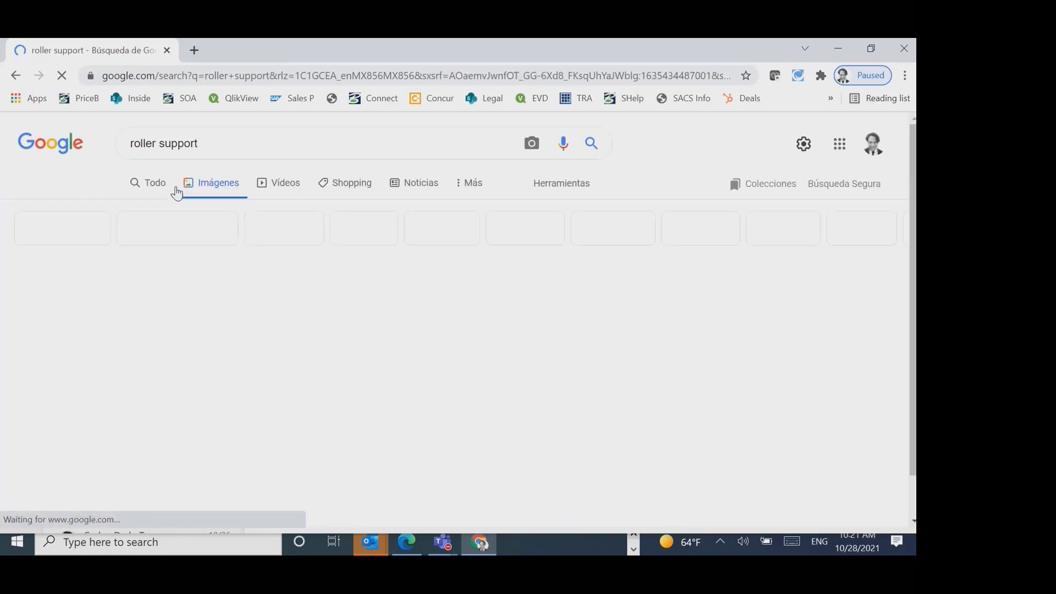
scroll(612, 341, "down", 3)
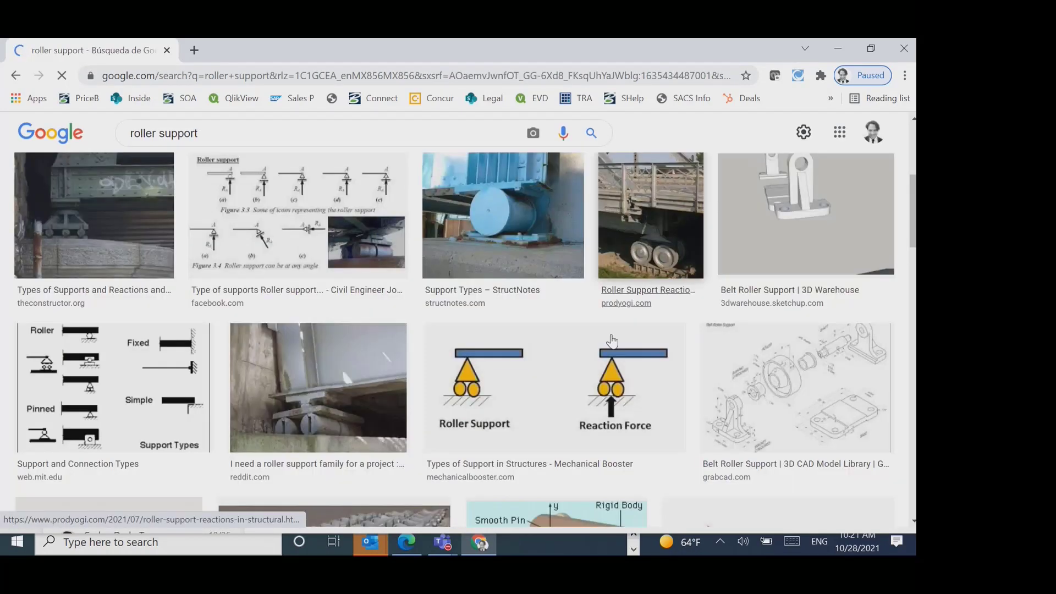
scroll(612, 341, "down", 2)
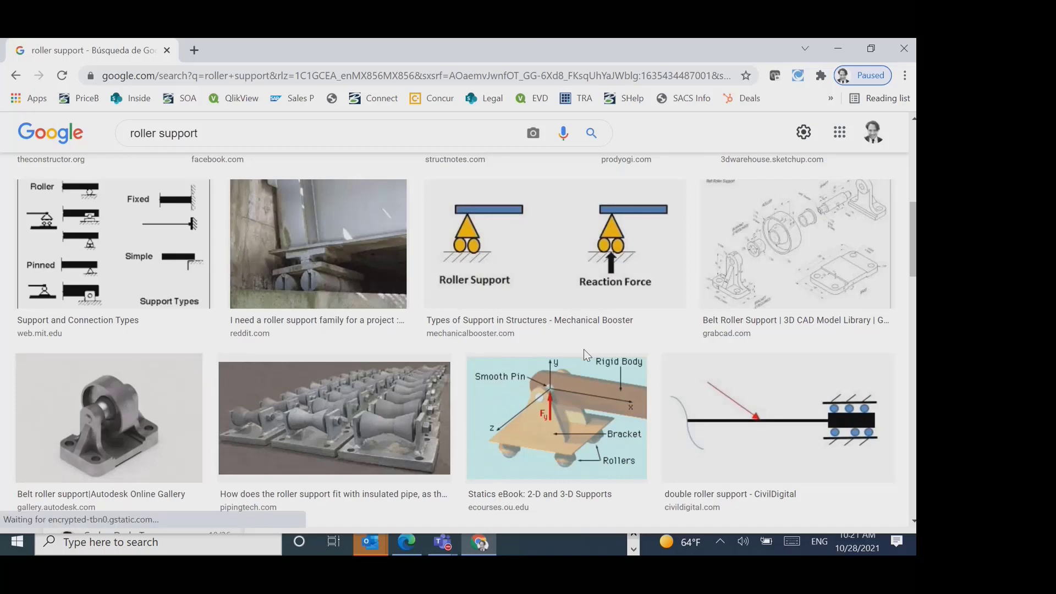
scroll(561, 396, "down", 10)
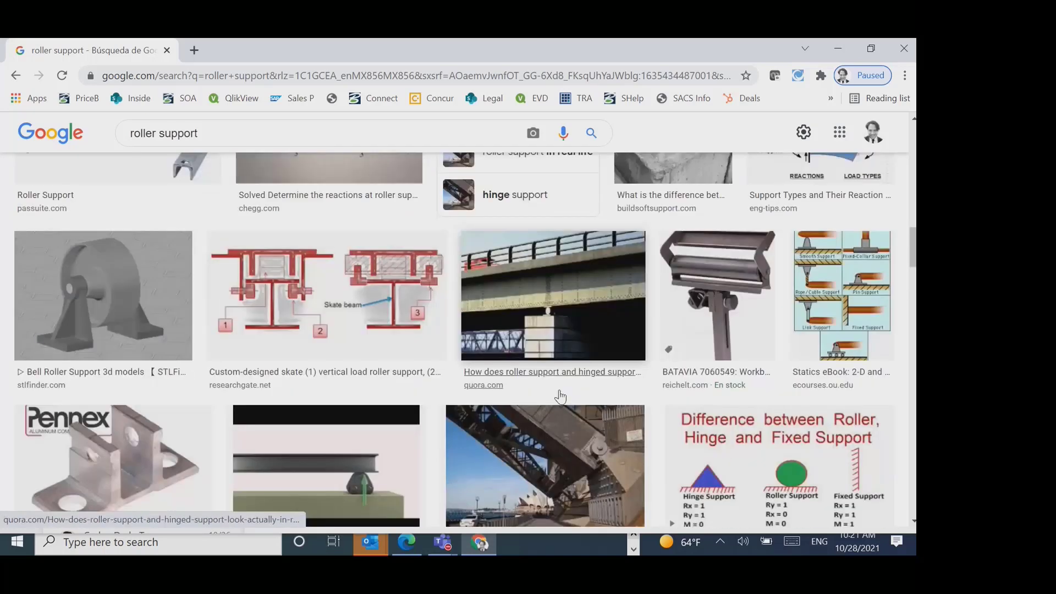
scroll(561, 396, "up", 3)
- Refine the image search to "roller bridge support" and open the theconstructor.org picture on types of supports and reactions
left_click(161, 133)
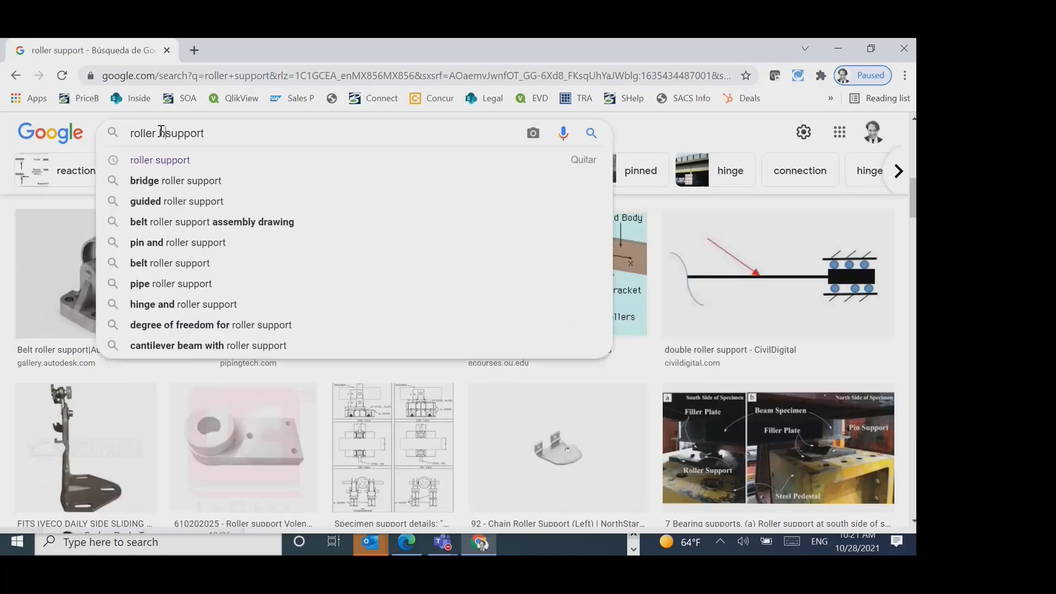
type("br")
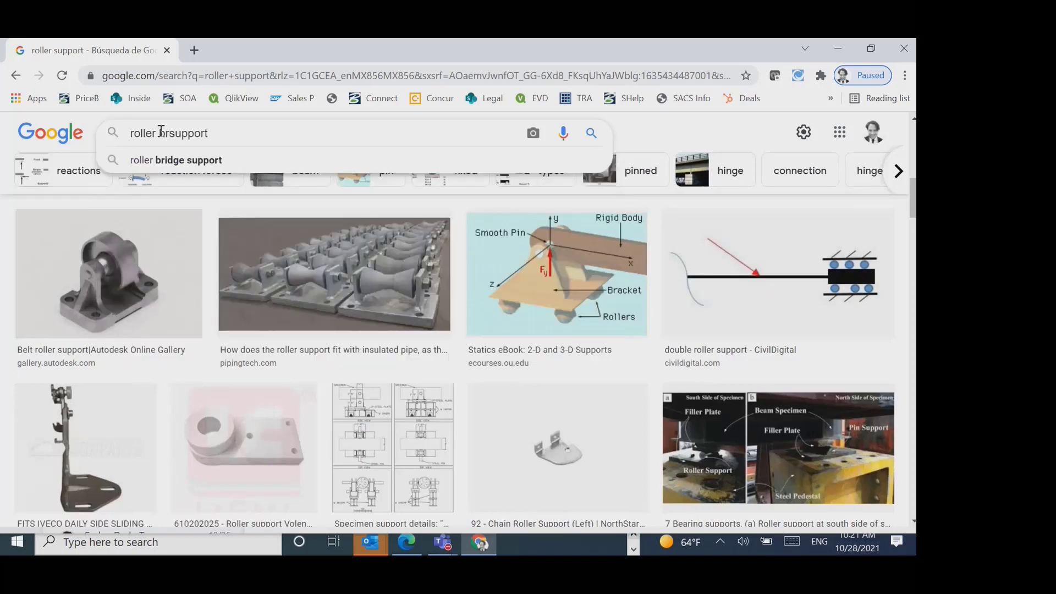
left_click(171, 159)
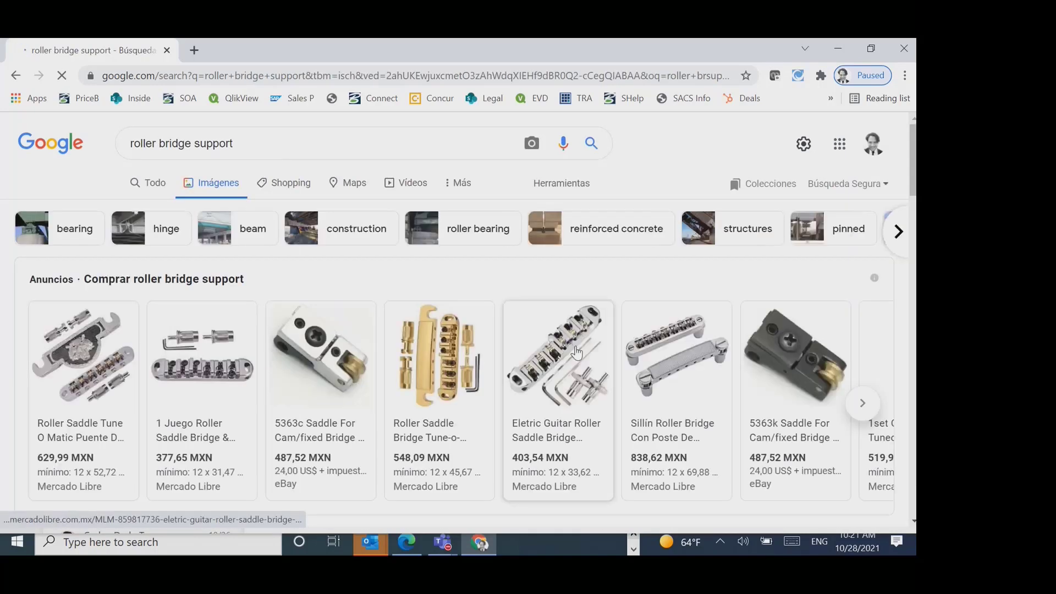
scroll(551, 419, "down", 5)
scroll(551, 419, "down", 5)
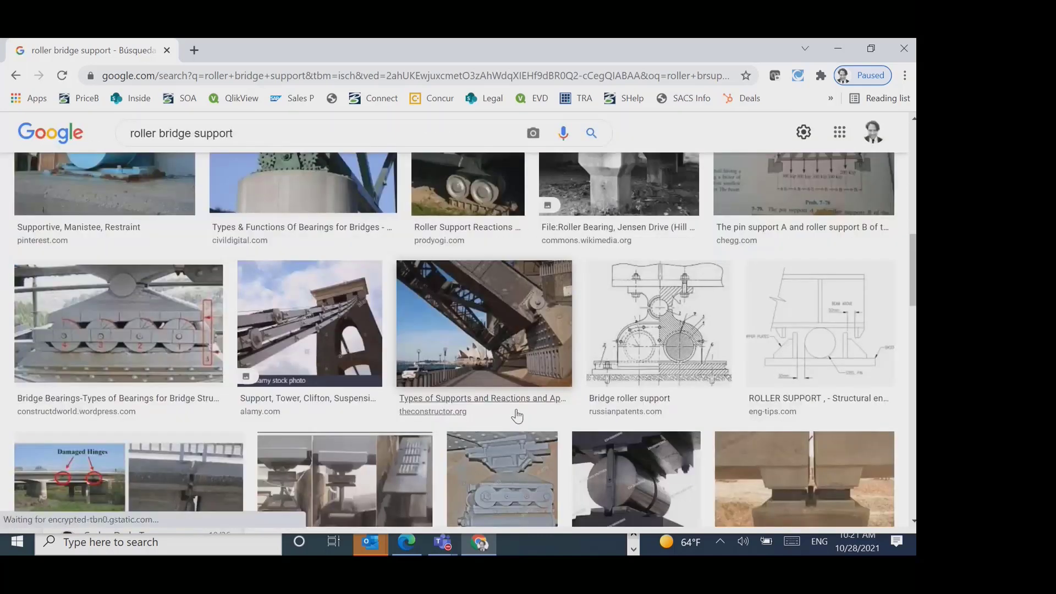
scroll(511, 412, "down", 1)
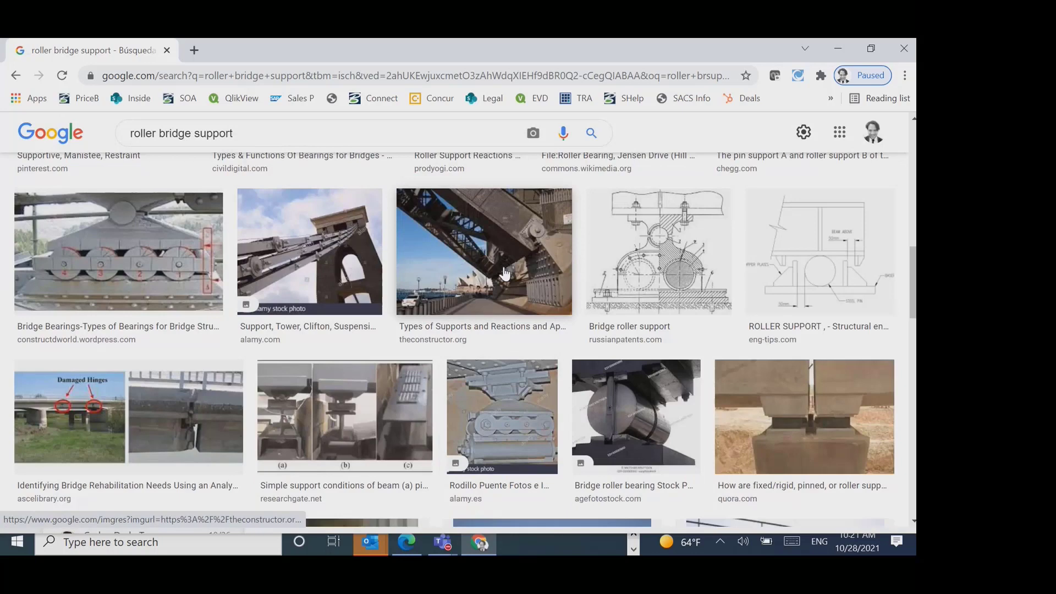
left_click(505, 273)
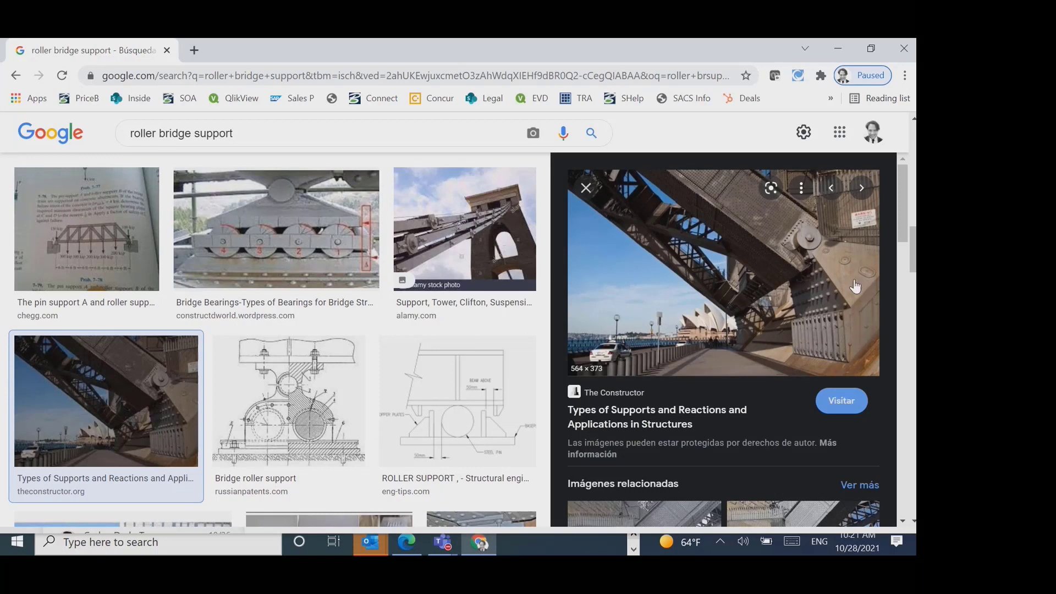
- Search the images for "base plate steel" and look over the steel column base plate examples
left_click(264, 135)
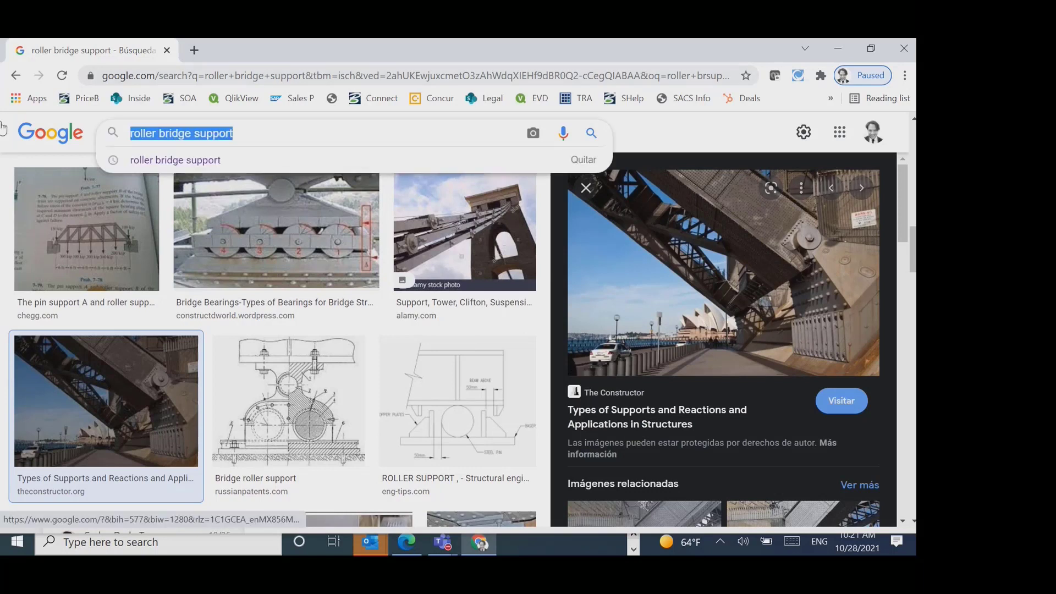
type("base plate ")
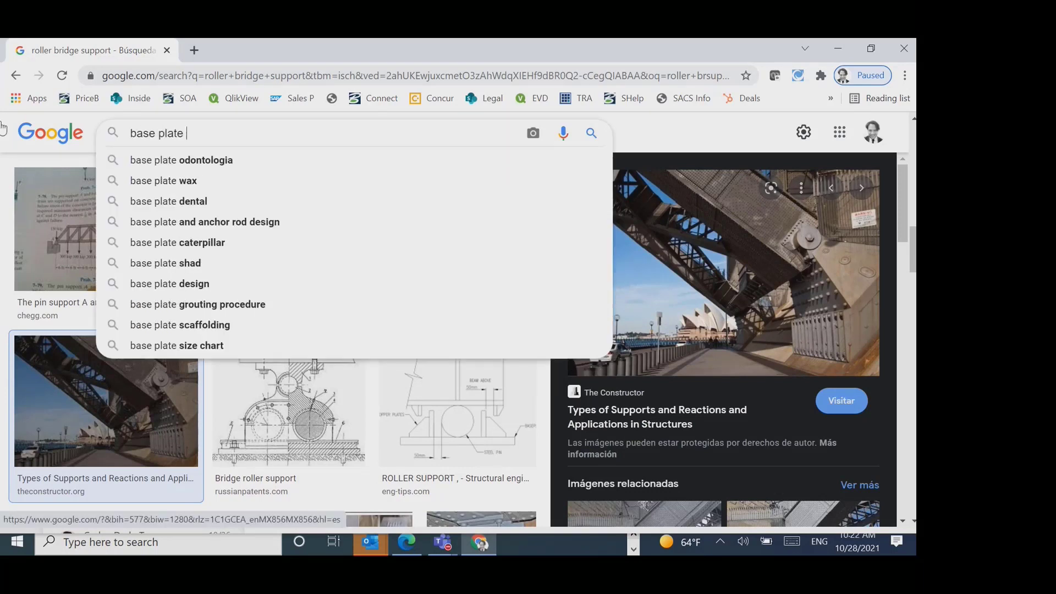
type("steel")
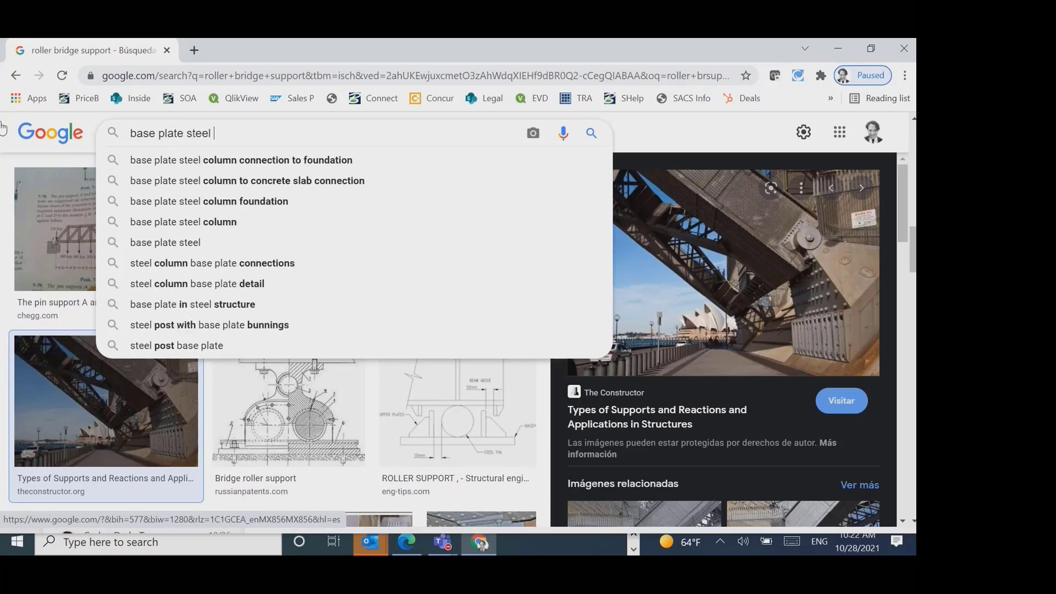
key("Return")
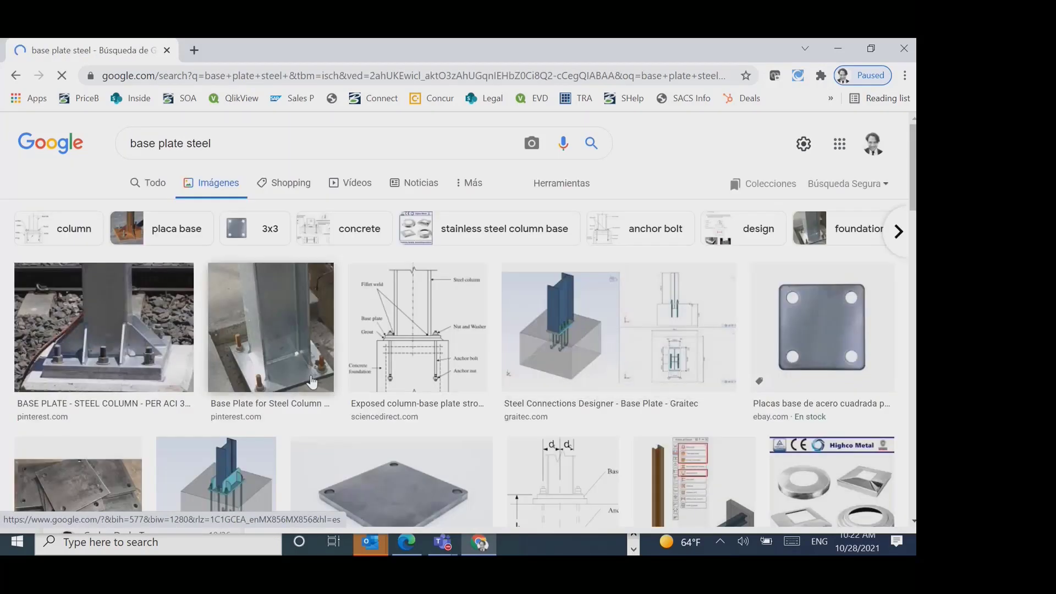
scroll(312, 381, "down", 1)
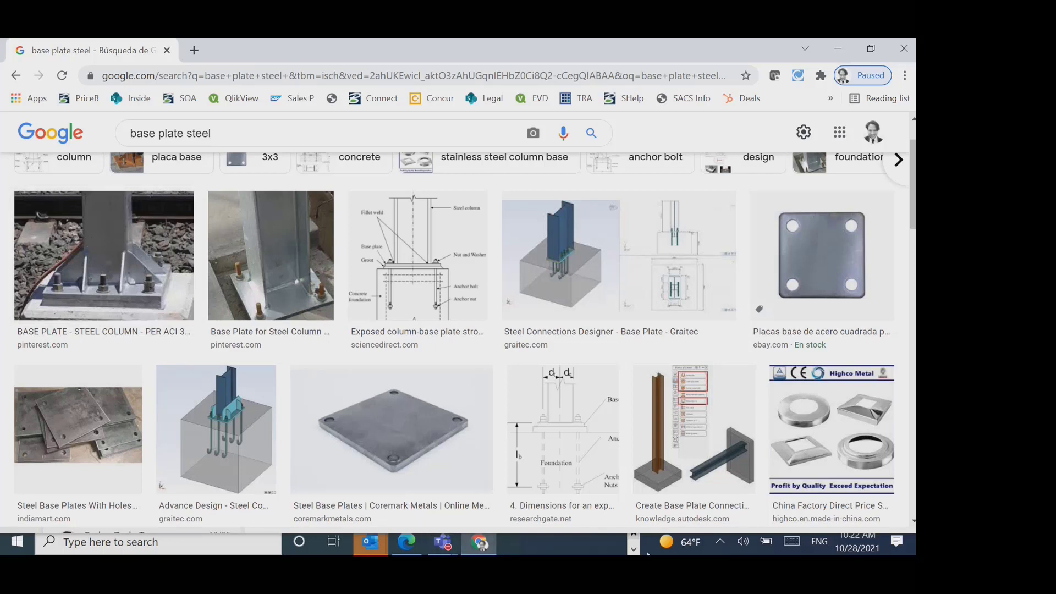
- Switch back to the Ex1.STD model in STAAD.Pro and bring the whole frame with its supports into view
left_click(633, 549)
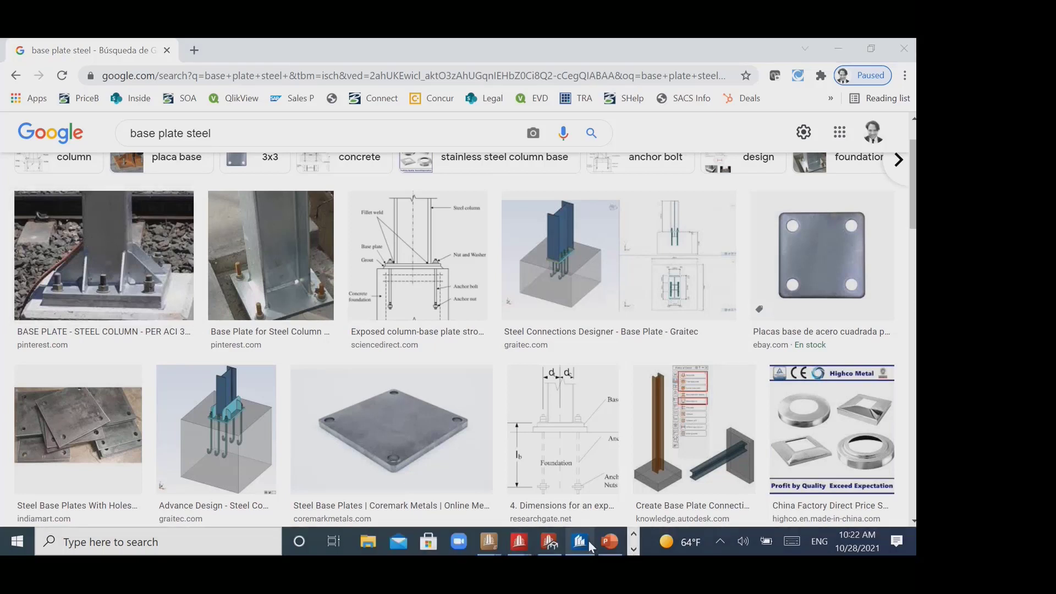
left_click(631, 549)
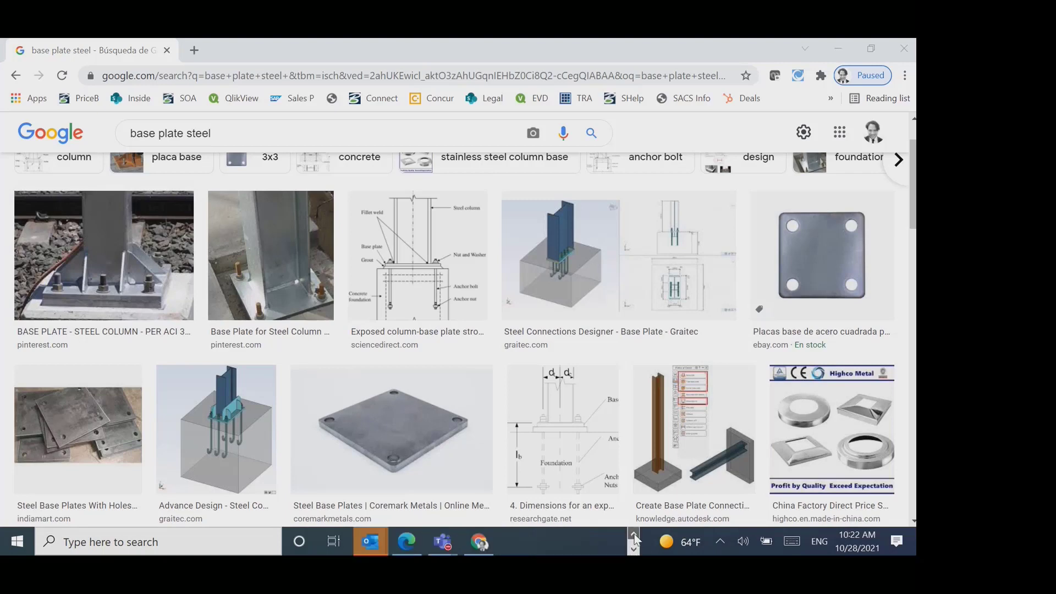
left_click(632, 534)
mouse_move(519, 542)
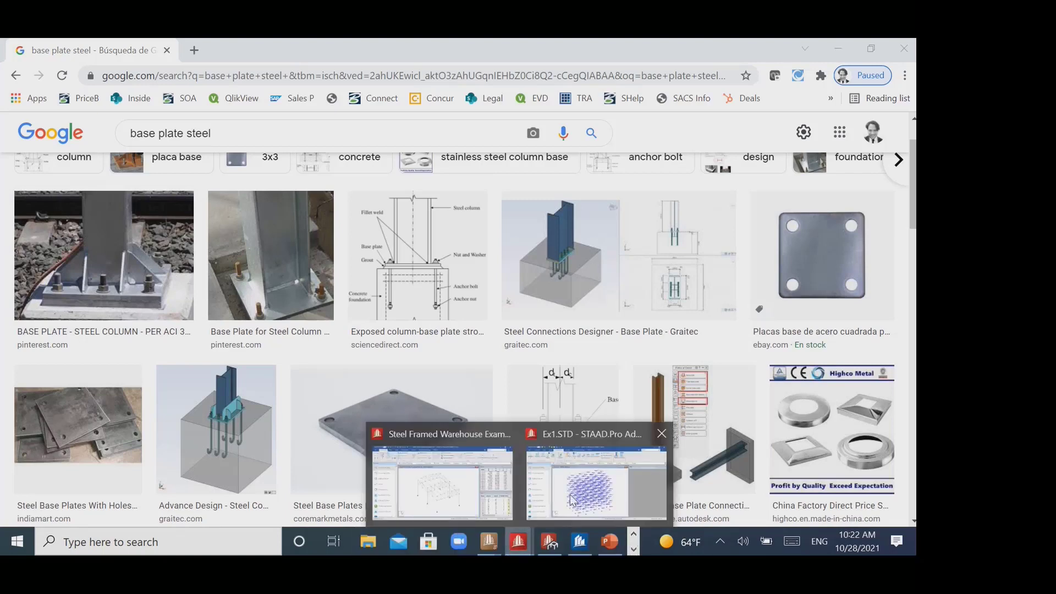
left_click(587, 491)
middle_click_drag(337, 493, 341, 468)
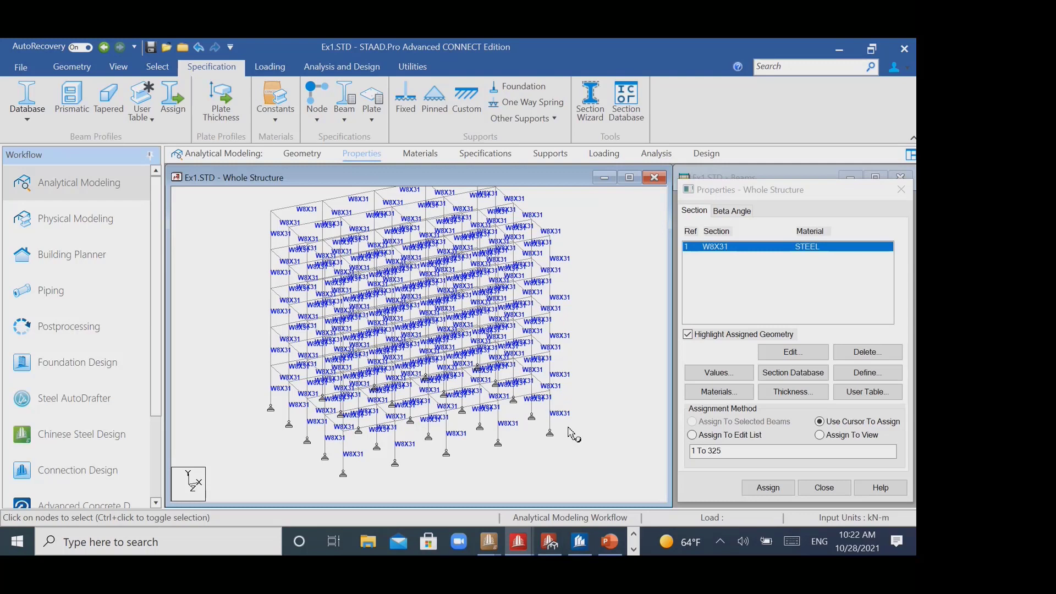
middle_click_drag(591, 341, 590, 353)
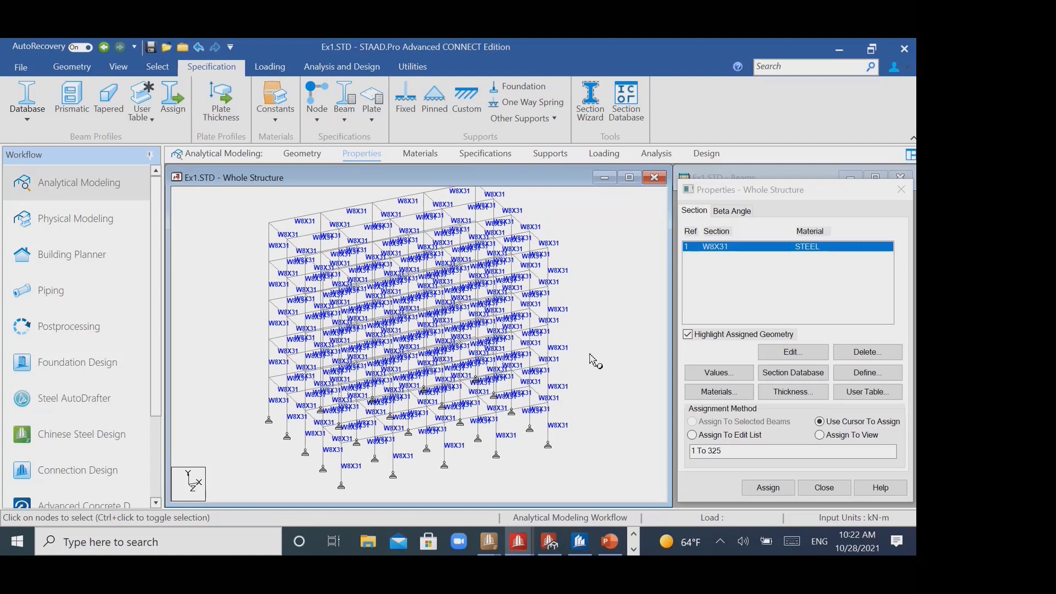
- Create primary load case 1 titled DEAD LOAD with the loading type Dead
left_click(615, 155)
left_click(761, 348)
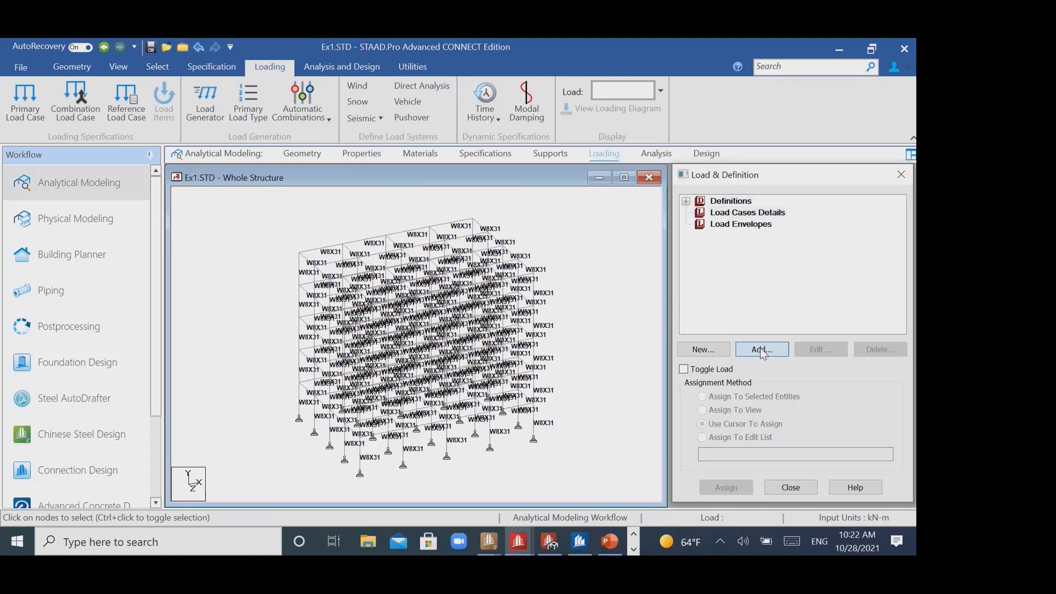
left_click_drag(509, 314, 413, 306)
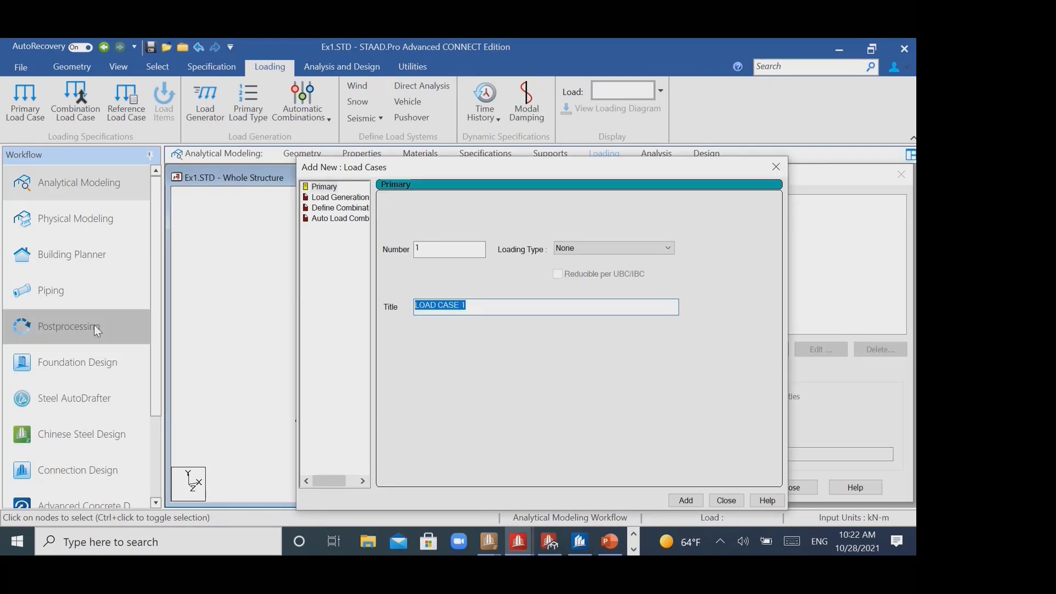
type("DEAD LOAD")
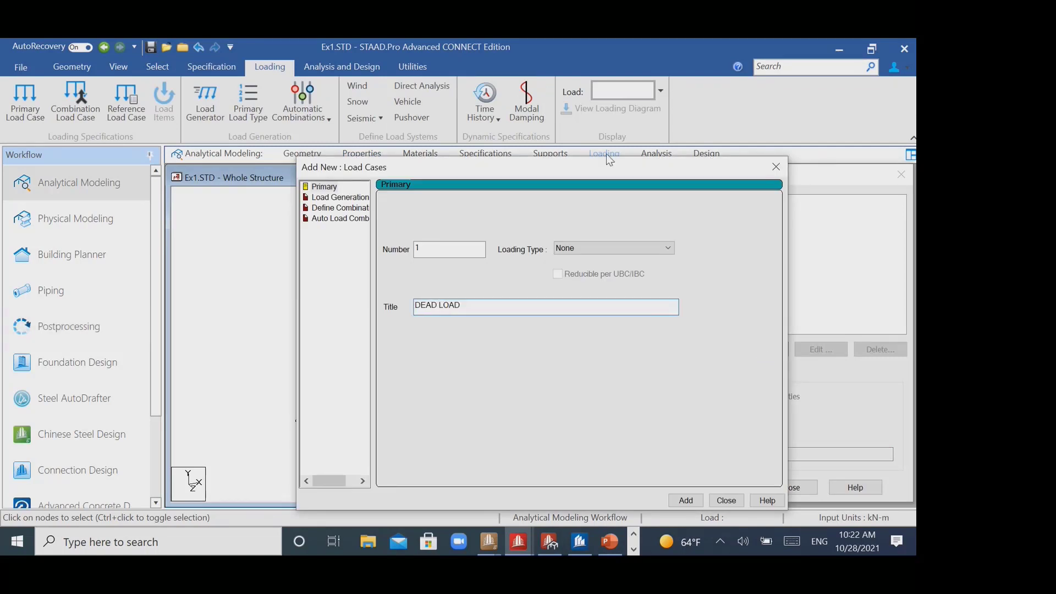
left_click(624, 247)
left_click(608, 260)
left_click(687, 497)
left_click(776, 166)
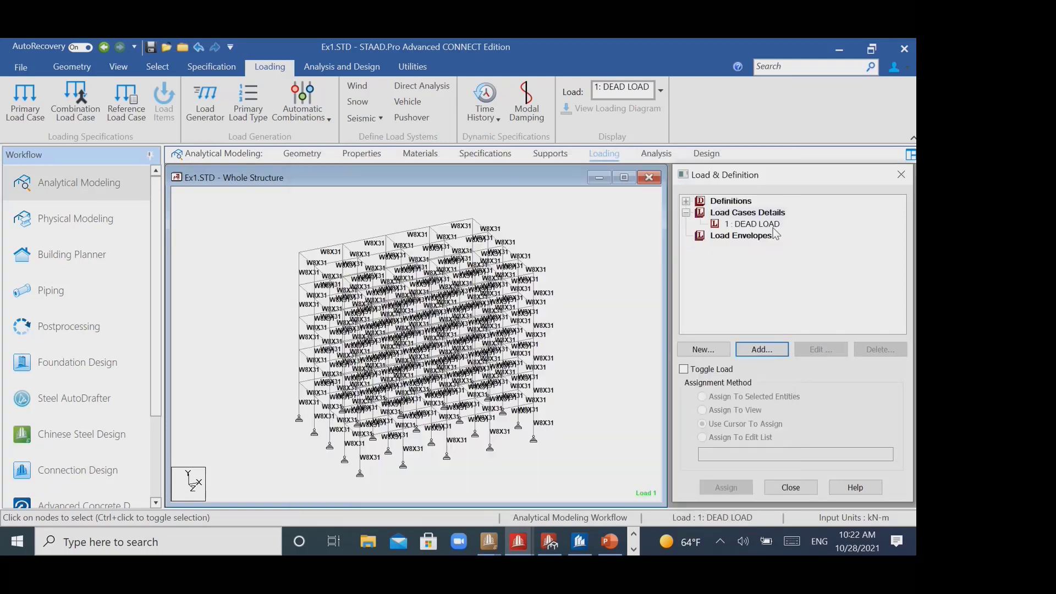
- Add a selfweight load in Y with factor -1 to the DEAD LOAD case and assign it to the whole view
left_click(770, 225)
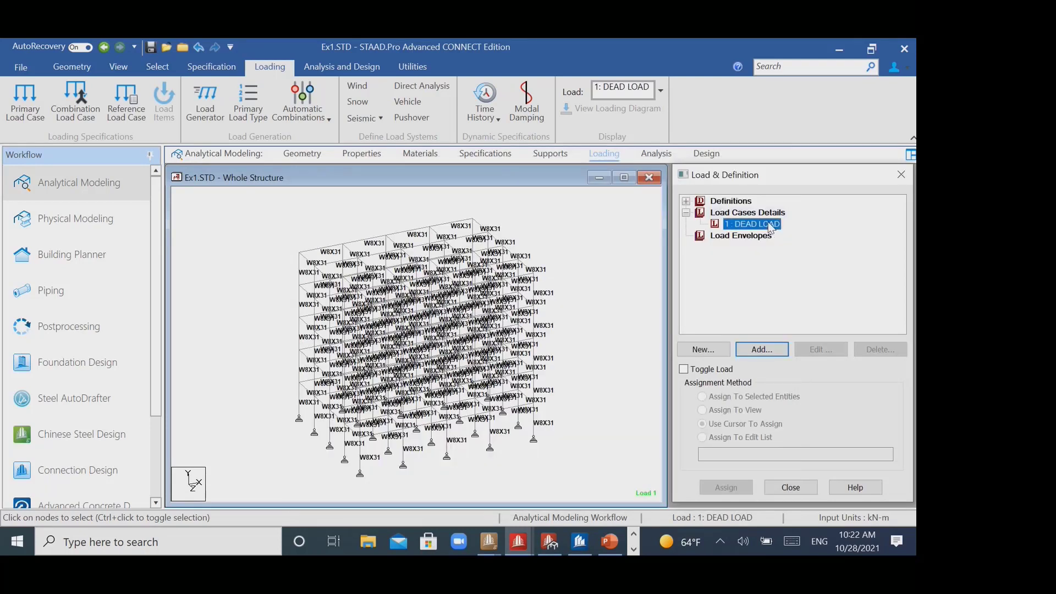
left_click(767, 350)
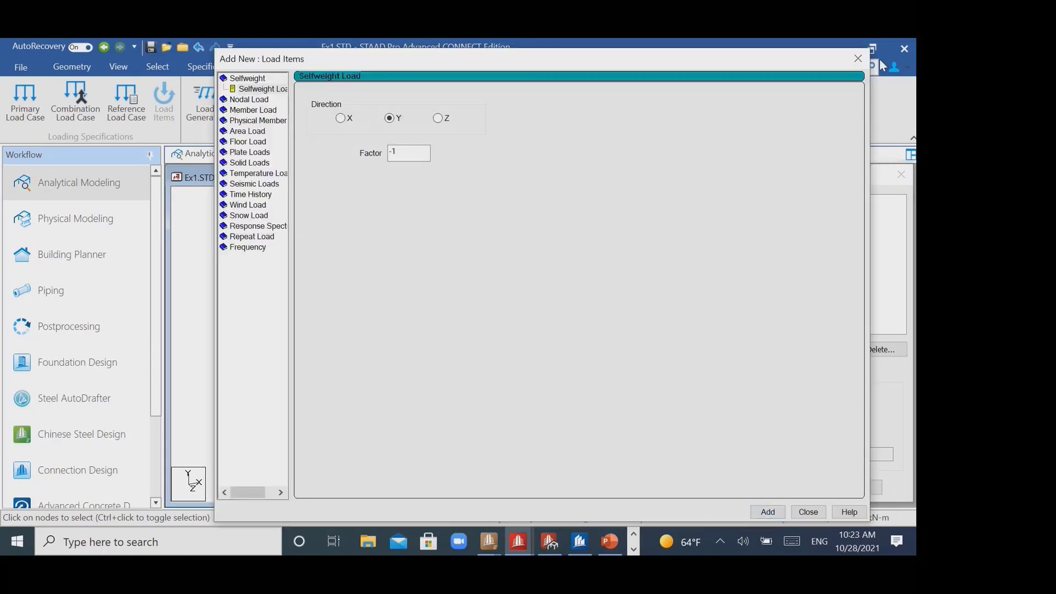
left_click(858, 58)
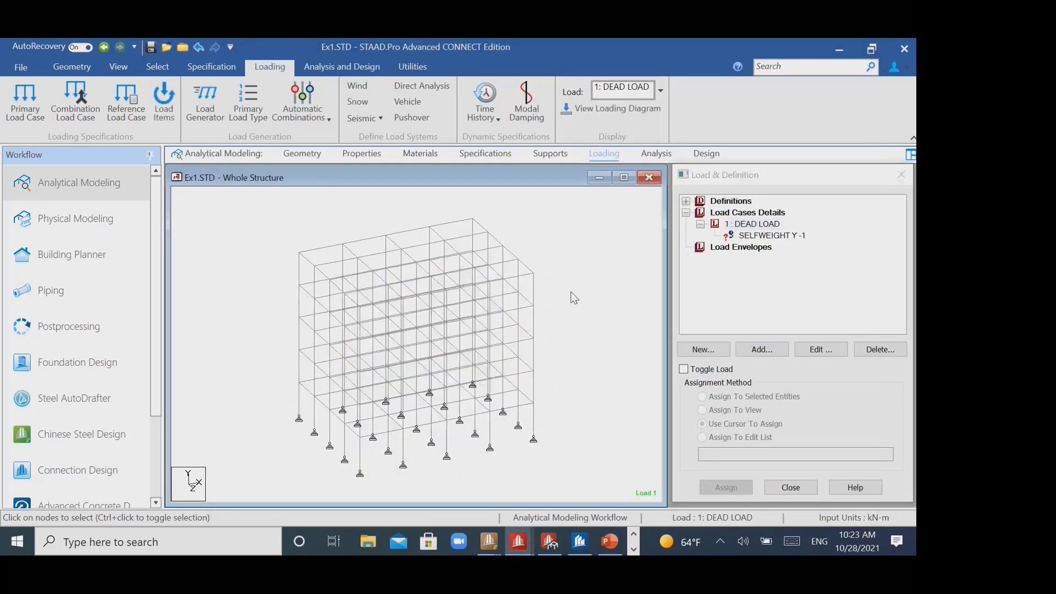
left_click(767, 237)
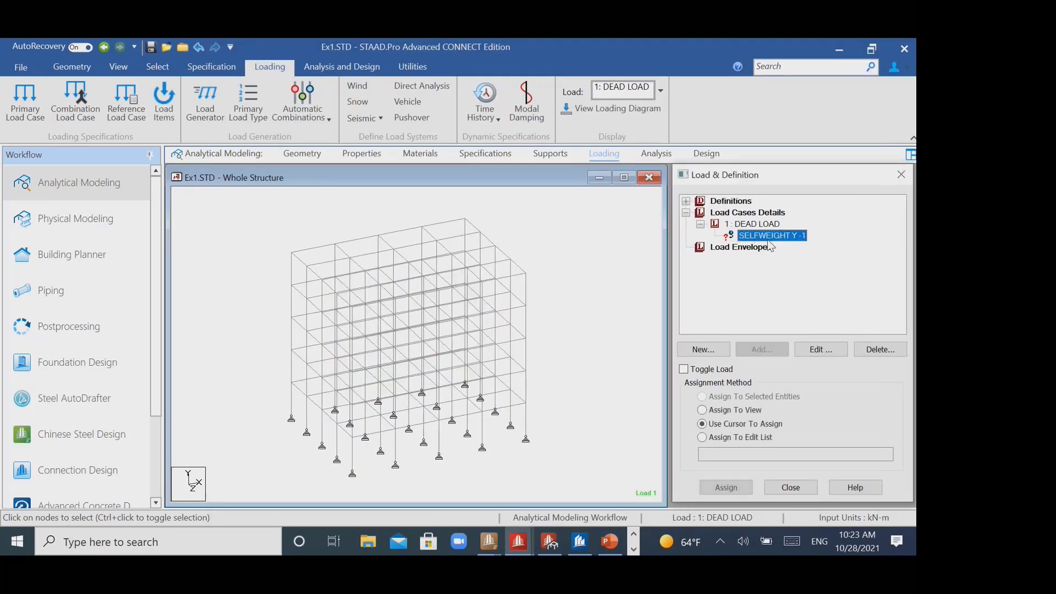
left_click(734, 410)
left_click(726, 487)
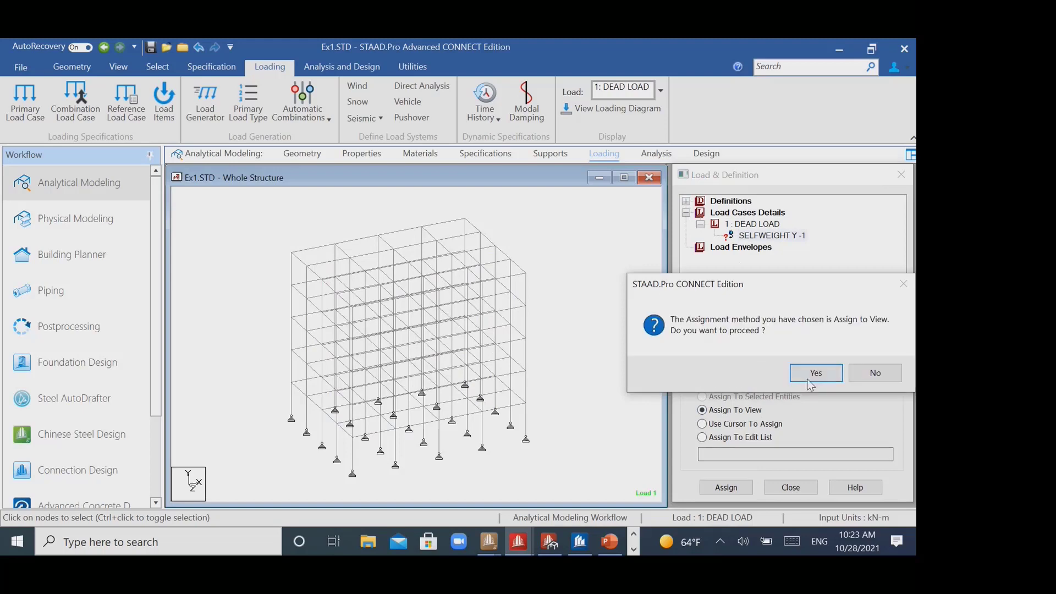
left_click(838, 373)
- Create primary load case 2 titled LIVE LOAD with the loading type Live
left_click(748, 212)
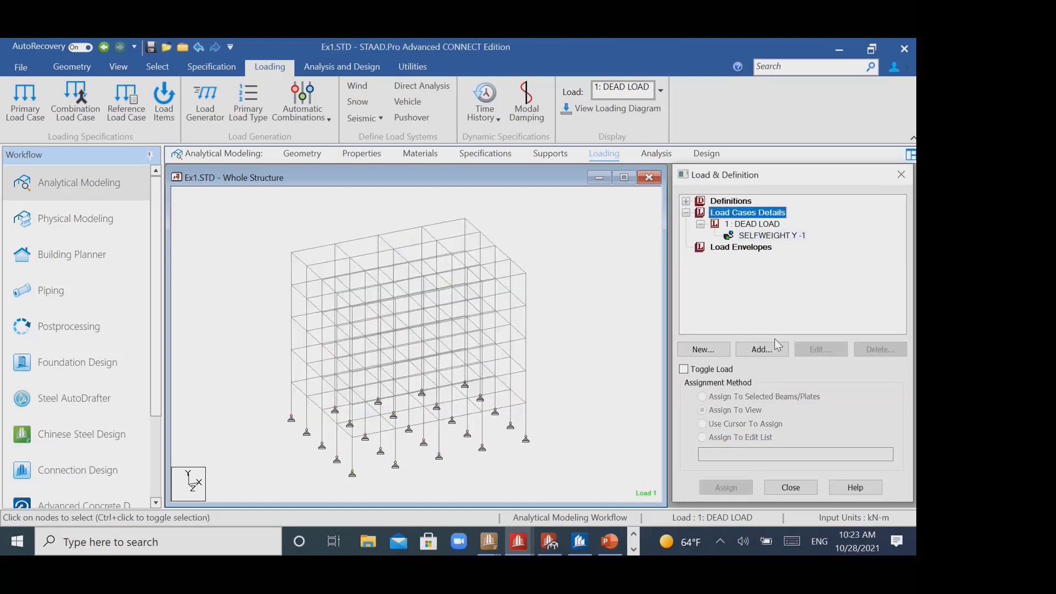
left_click(762, 349)
left_click_drag(495, 307, 240, 309)
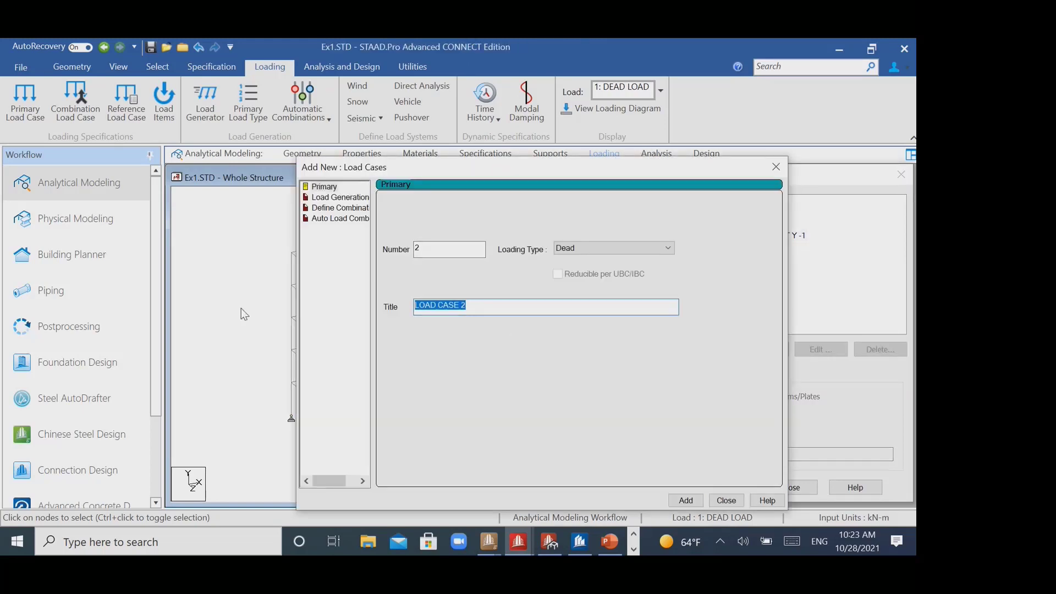
type("LIVE LOEAD")
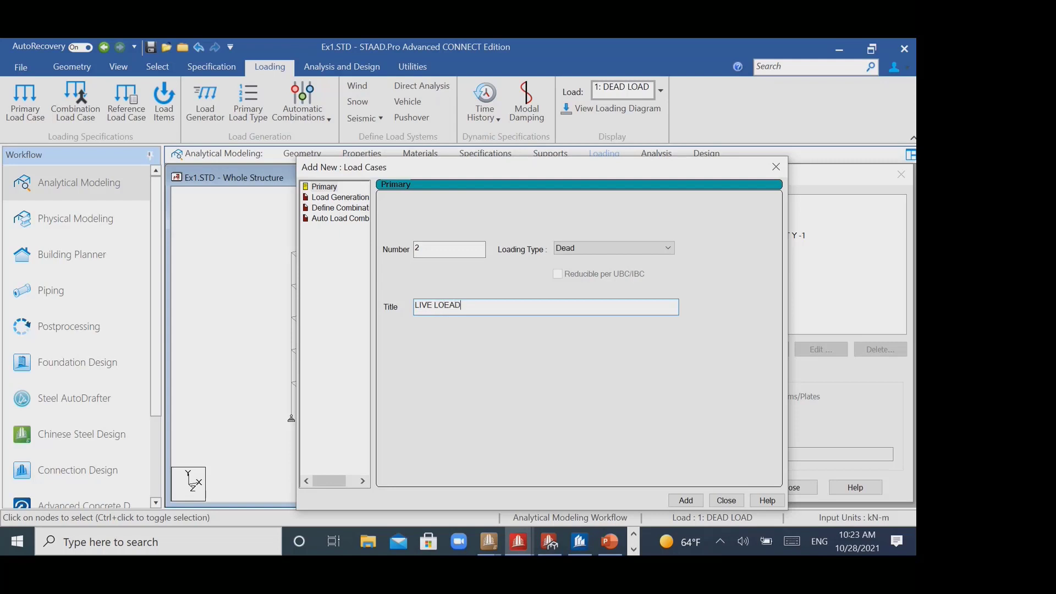
key("BackSpace")
key("BackSpace")
key("BackSpace")
type("AD")
left_click(657, 248)
left_click(611, 270)
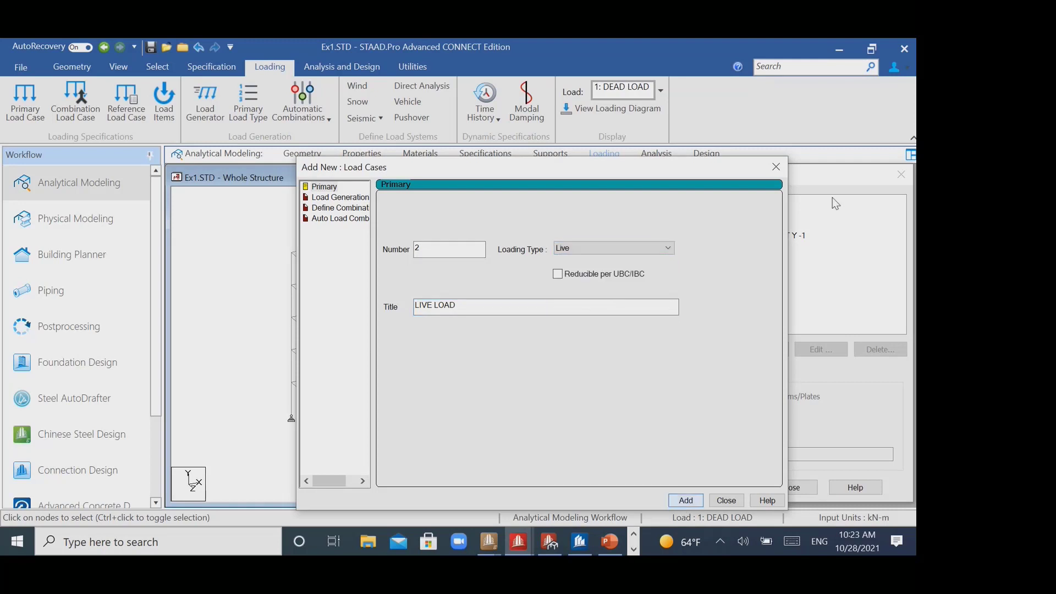
left_click(686, 500)
left_click(775, 167)
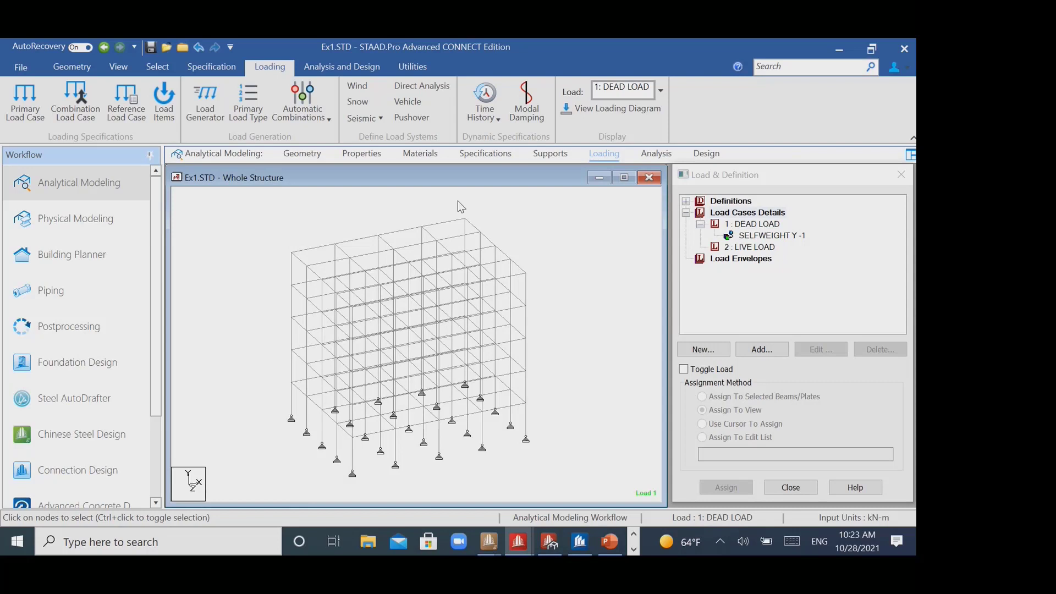
- Examine the auto combination rules, looking over the available design codes and the load factors in ACI:318-2002 Table1
left_click(305, 121)
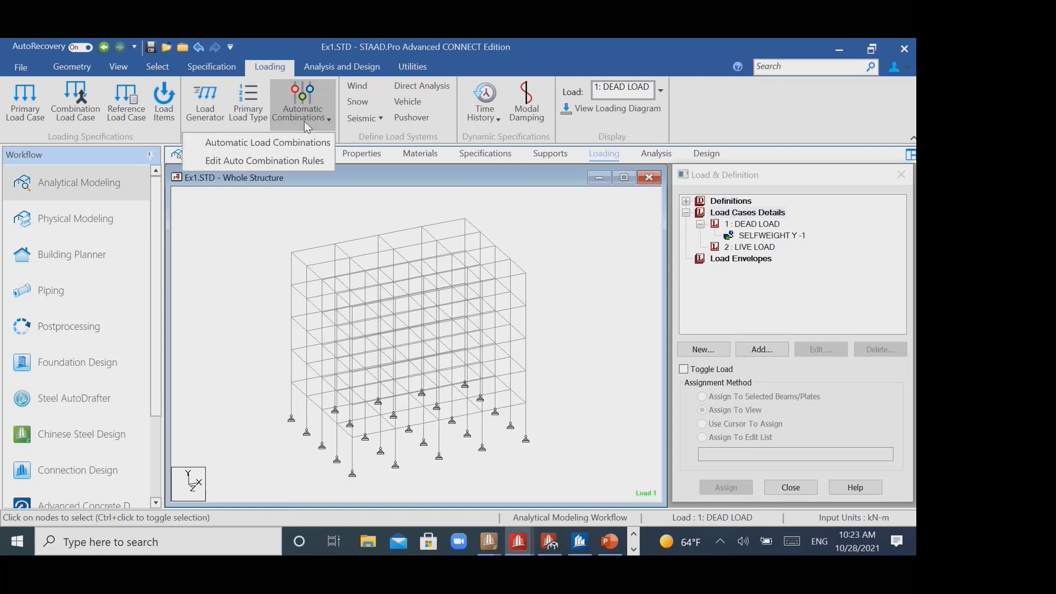
left_click(278, 162)
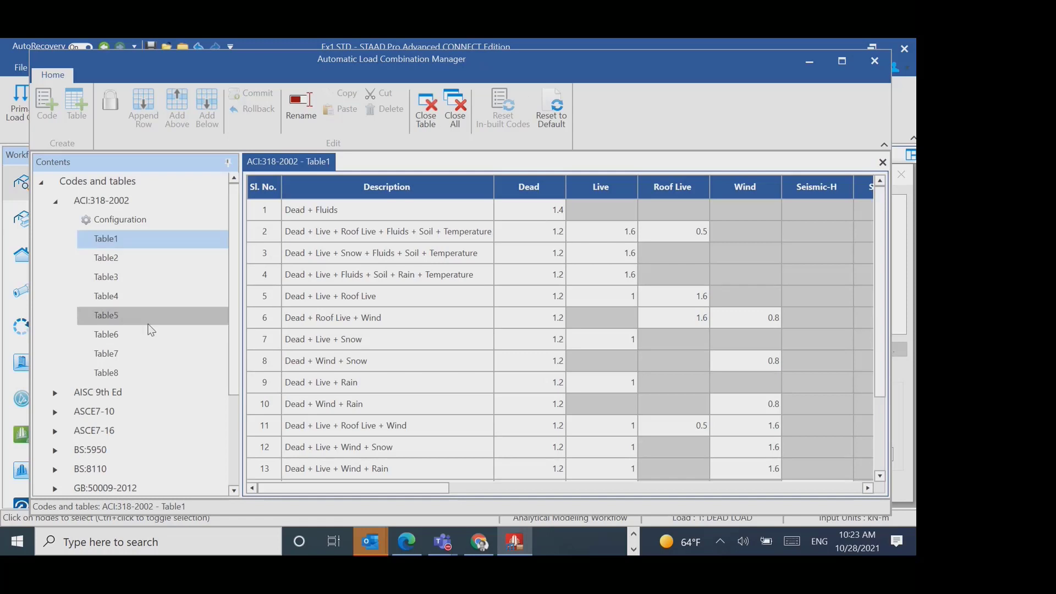
scroll(156, 385, "down", 3)
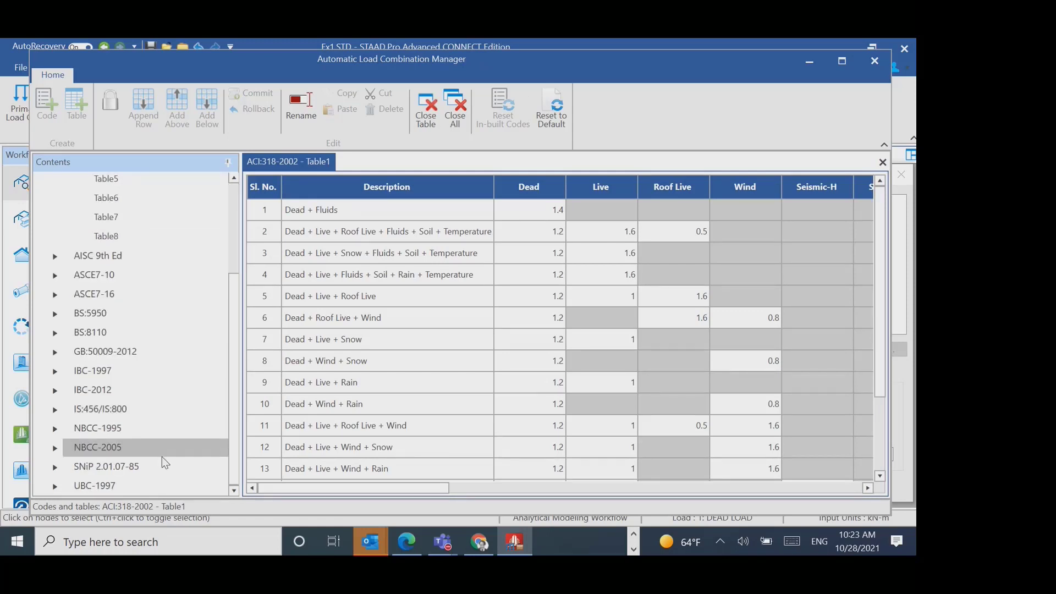
scroll(162, 458, "up", 3)
scroll(164, 461, "down", 3)
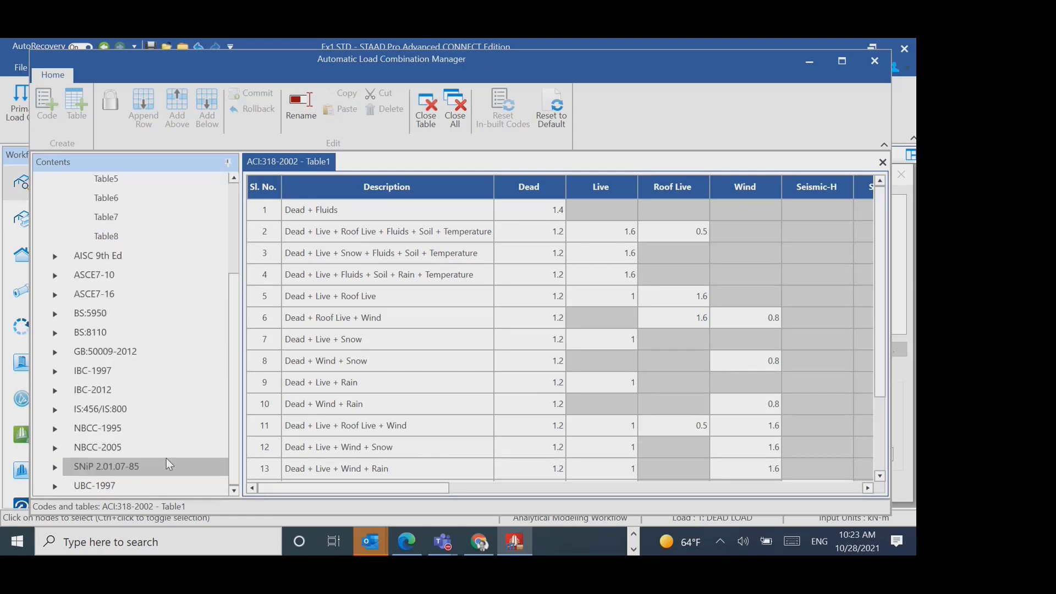
scroll(166, 458, "up", 1)
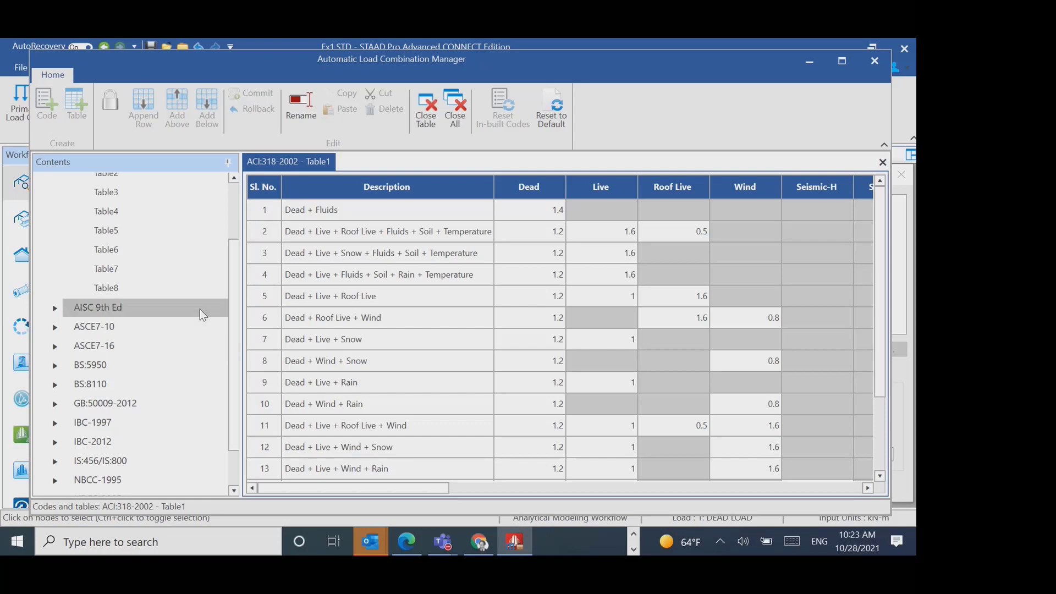
scroll(159, 453, "up", 2)
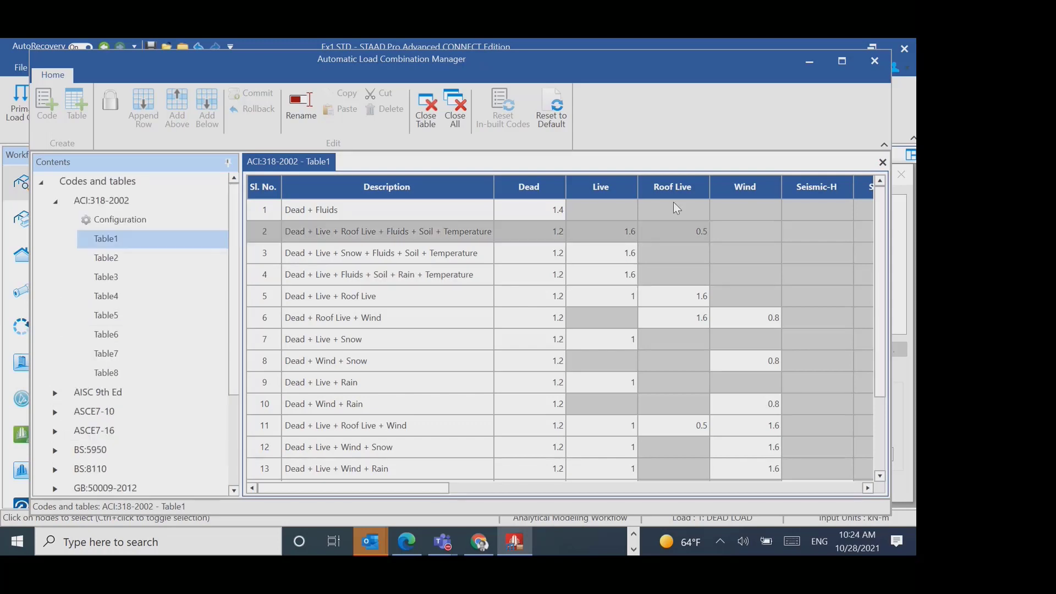
left_click(874, 62)
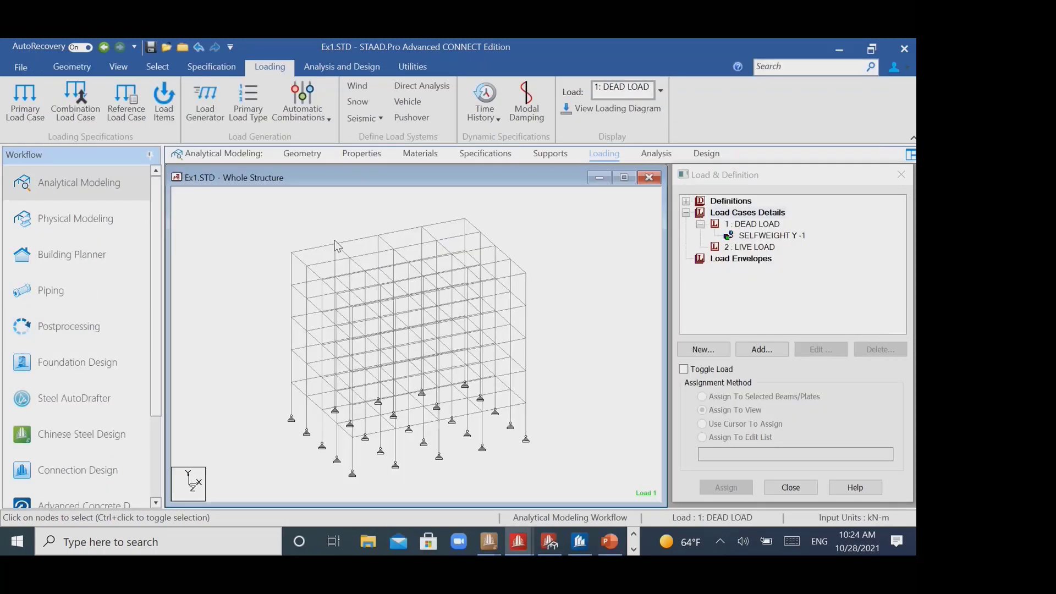
- Generate automatic load combinations from IBC-2012, category Table1LLFa232, starting at number 3, and add them to the model
left_click(296, 117)
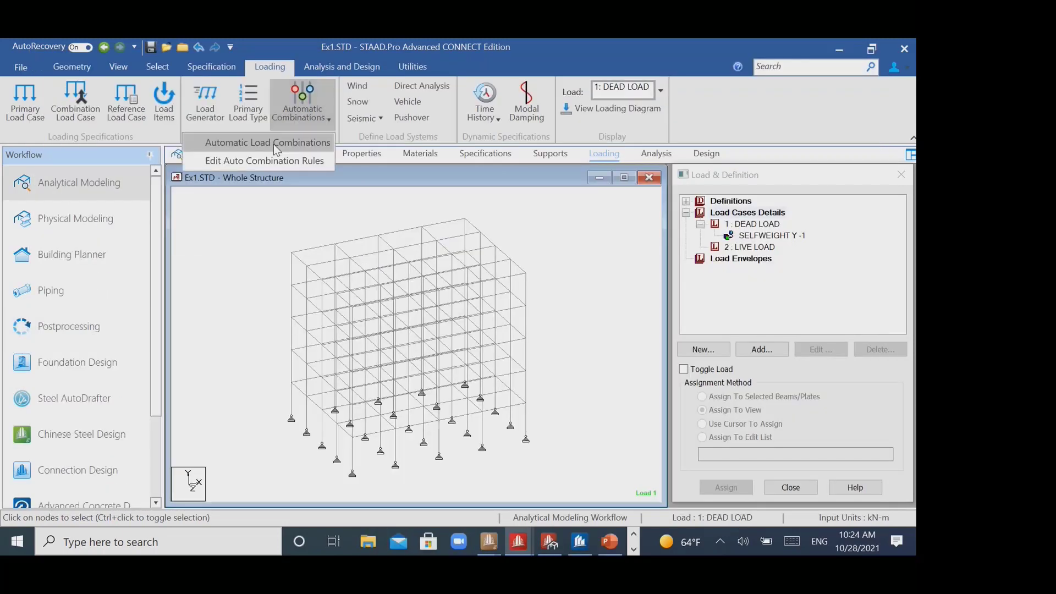
left_click(268, 142)
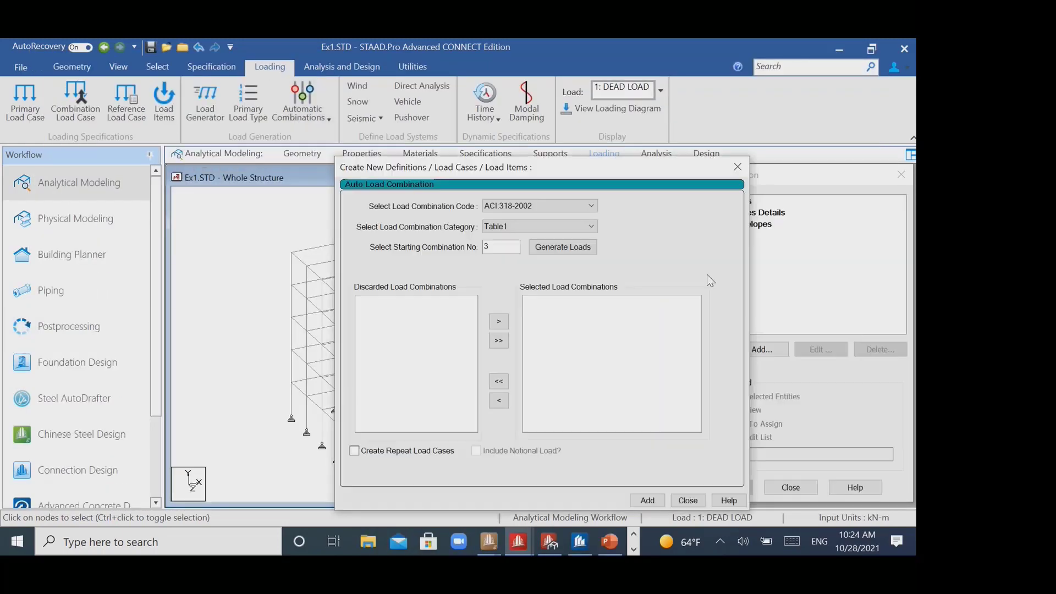
left_click(570, 204)
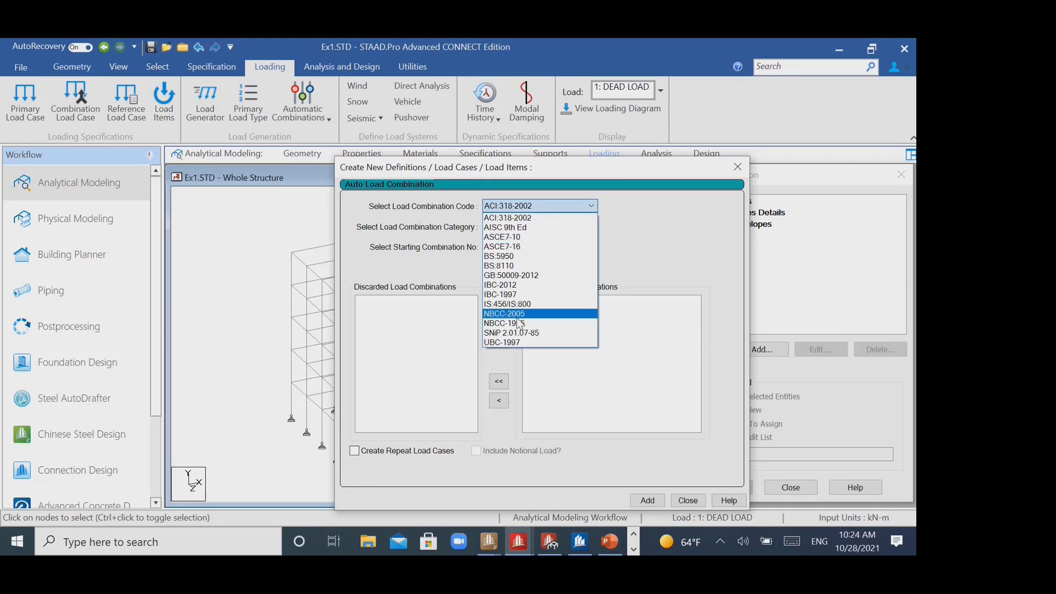
left_click(523, 286)
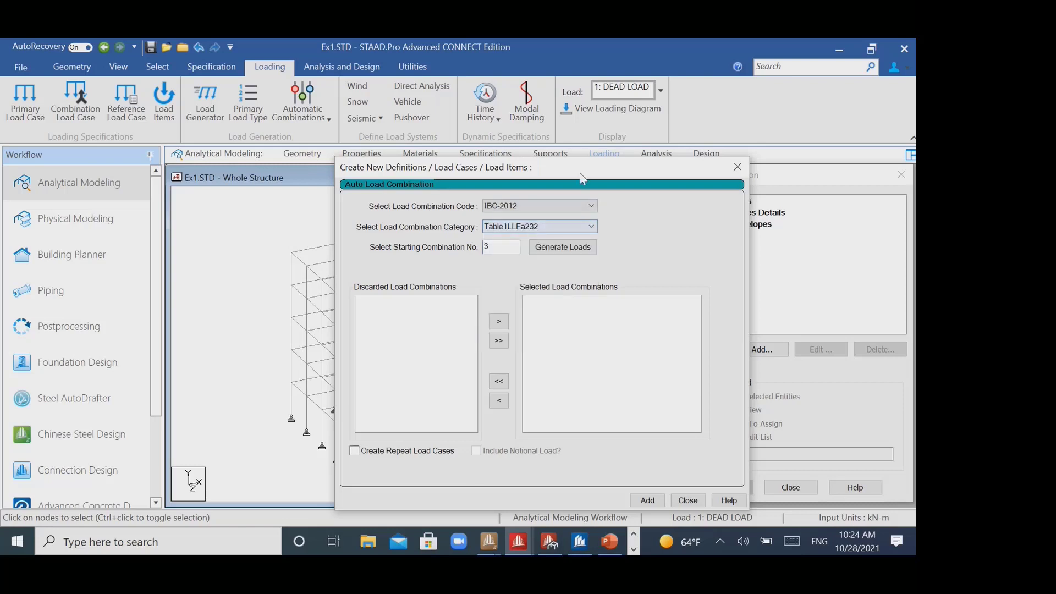
left_click_drag(579, 173, 343, 71)
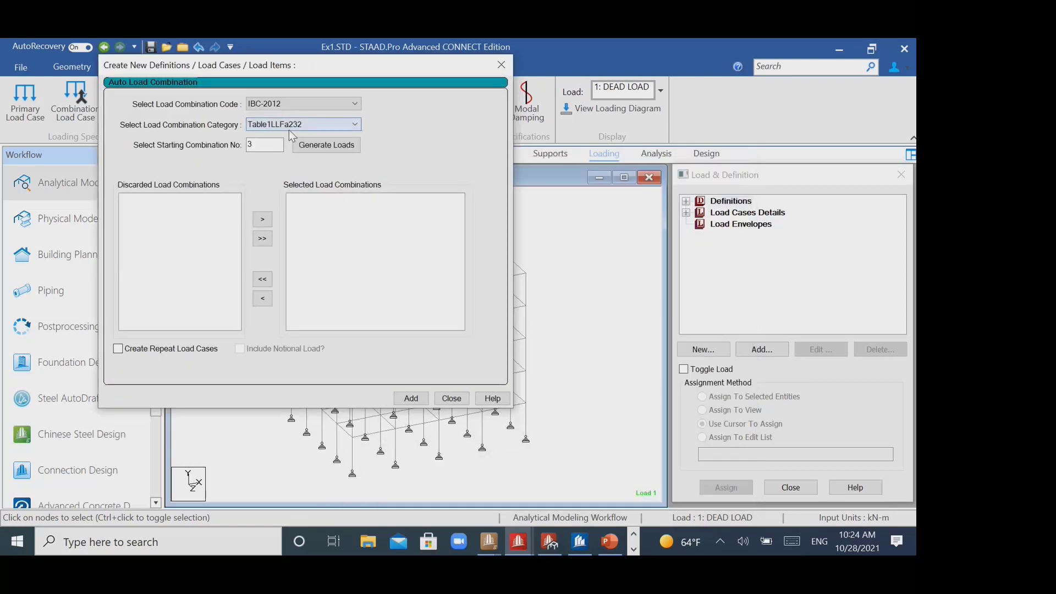
left_click(324, 145)
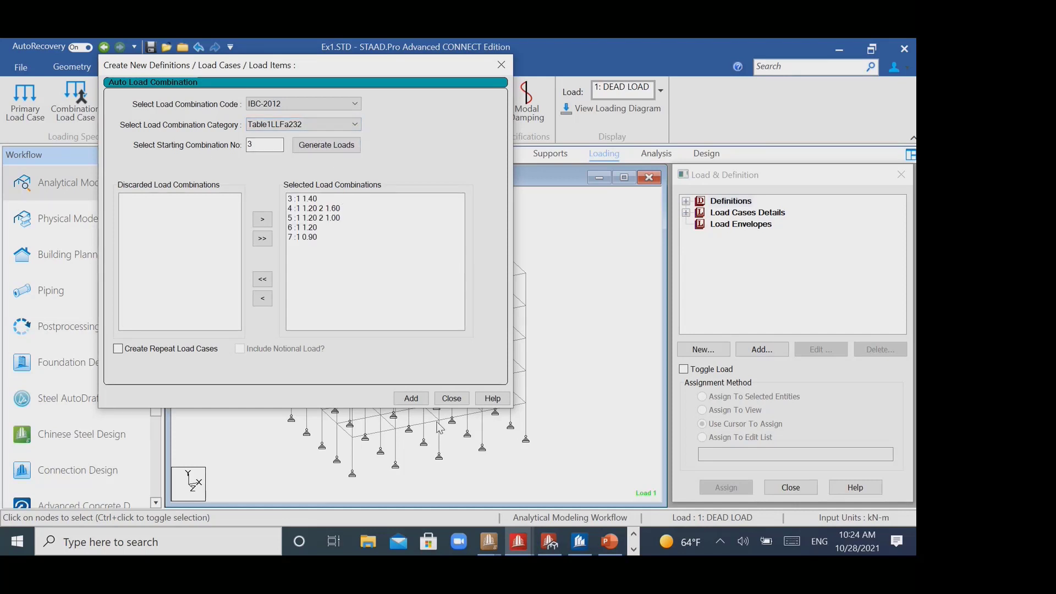
left_click(414, 399)
left_click(501, 65)
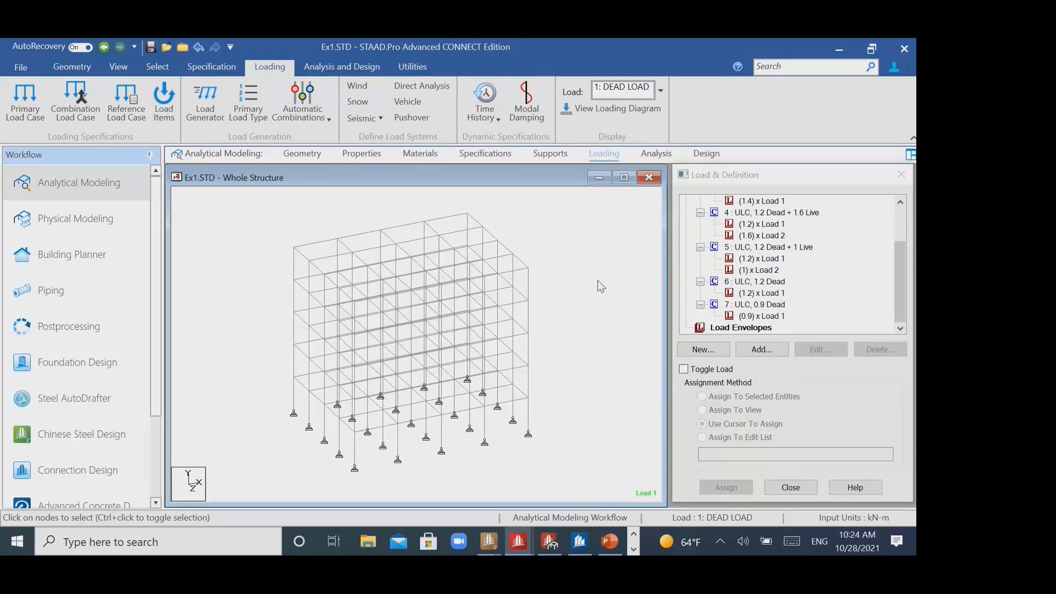
- Add a Perform Analysis command with the No Print option to the model
left_click(656, 154)
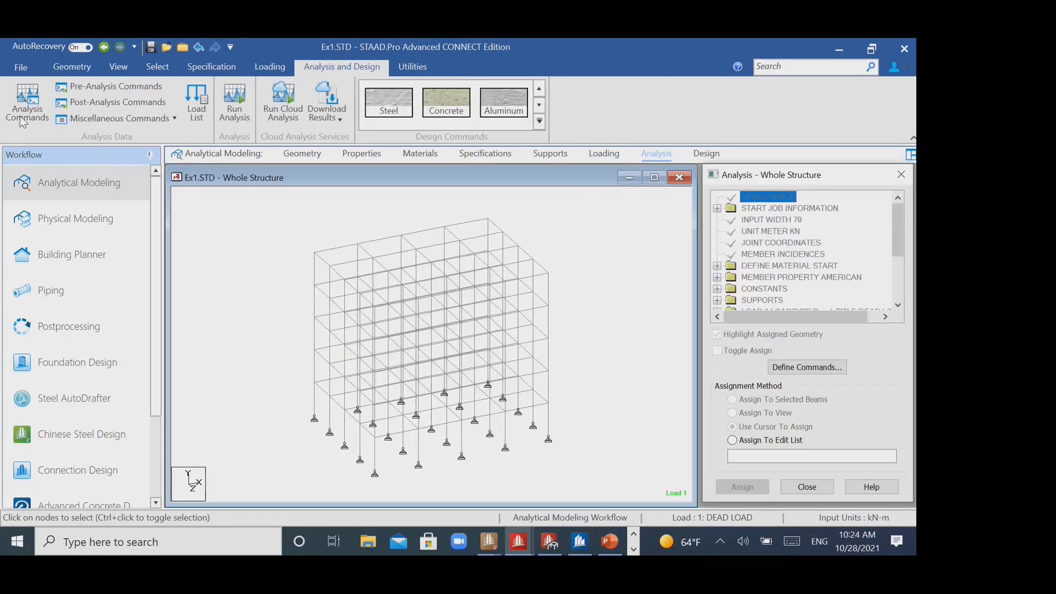
left_click(807, 367)
left_click(500, 501)
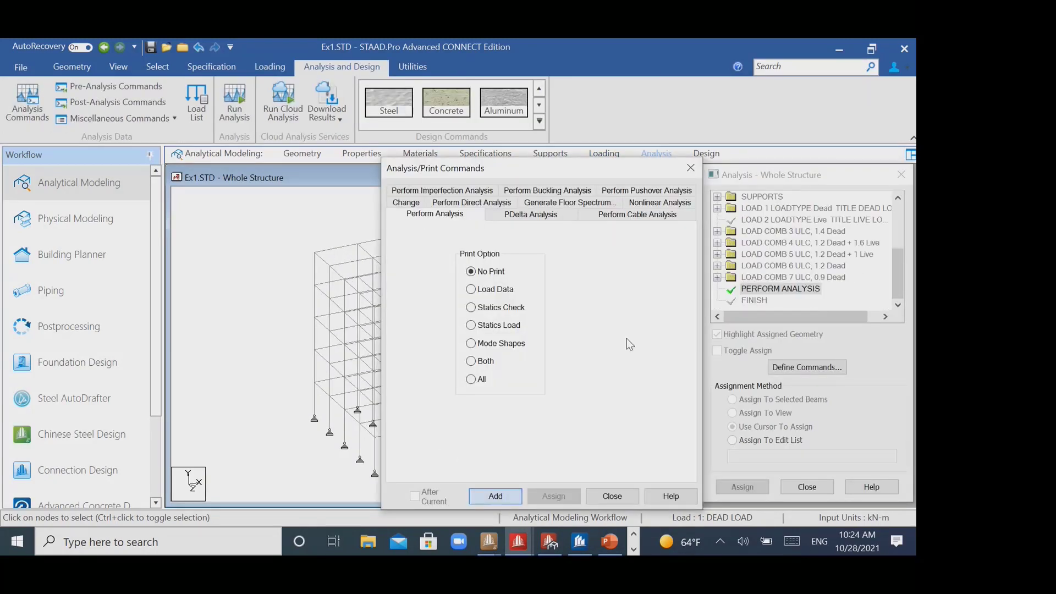
- Define a load list containing the five ULC load combinations, numbers 3 to 7
left_click(690, 168)
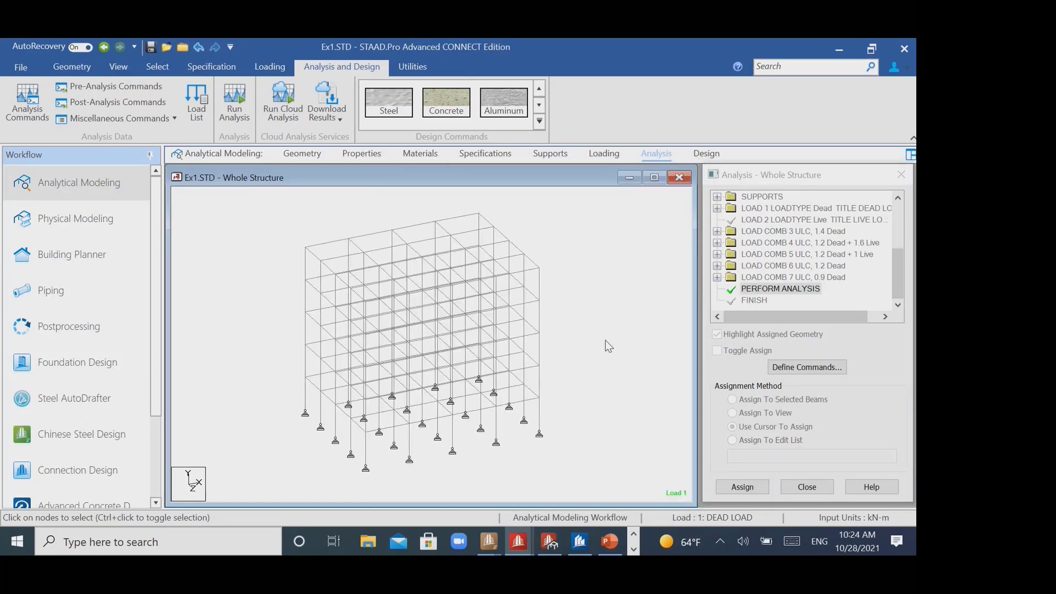
left_click(193, 113)
left_click_drag(426, 148, 341, 49)
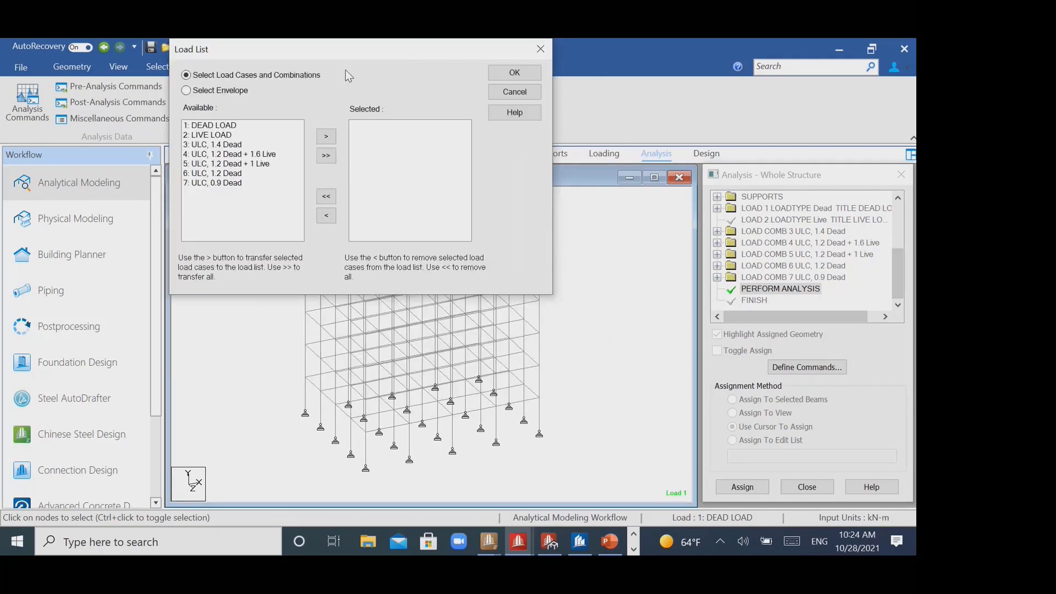
left_click(231, 154)
left_click(236, 144)
left_click(241, 183, "ctrl")
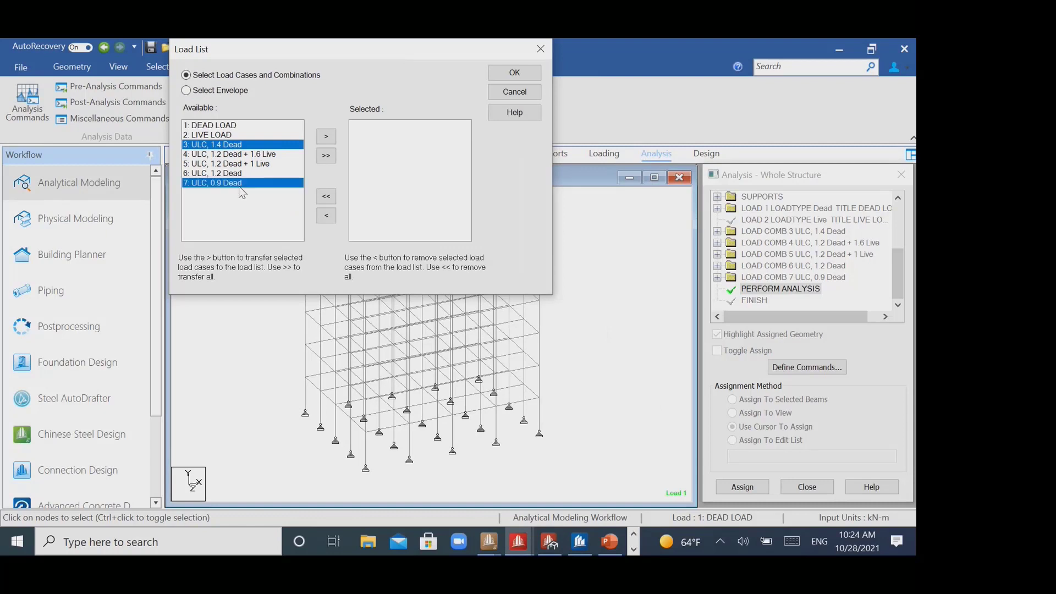
left_click(237, 172, "ctrl")
left_click(236, 163, "ctrl")
left_click(236, 155, "ctrl")
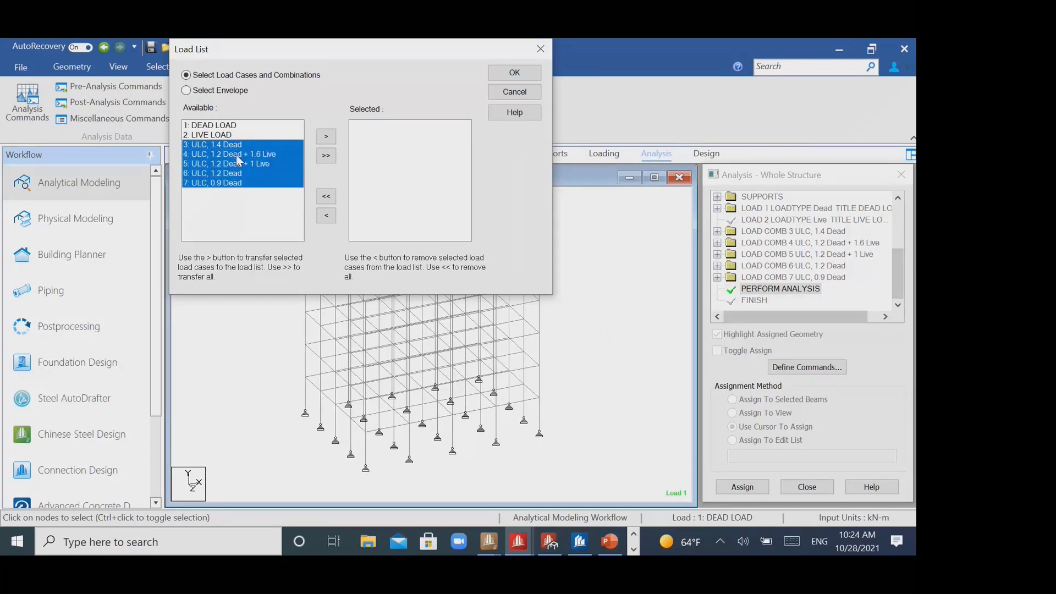
left_click(326, 135)
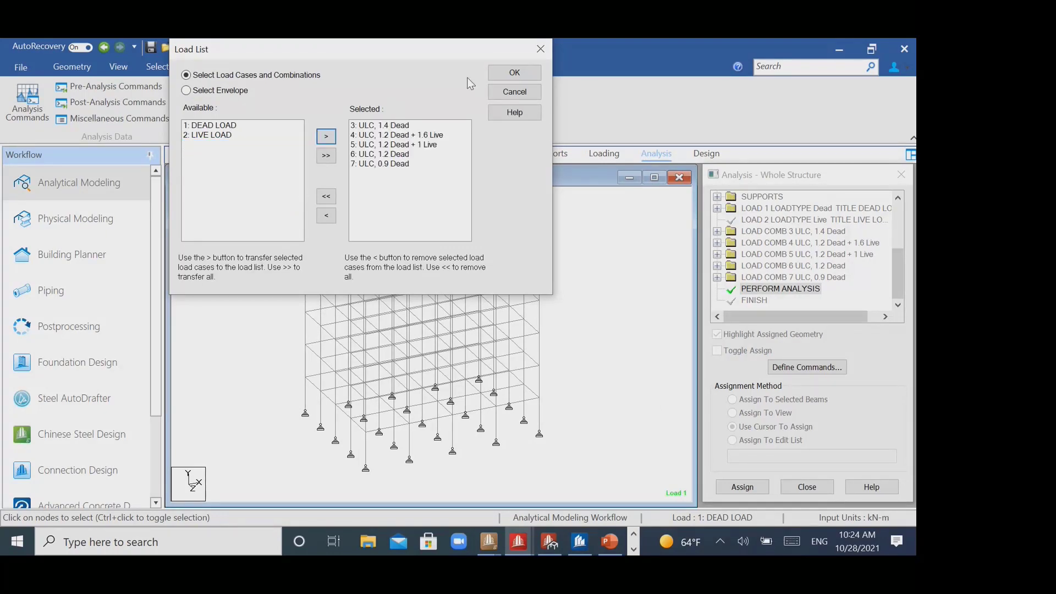
left_click(506, 74)
- Add a CHECK CODE steel design command to AISC 360-16 and assign it to all members, 1 To 325
left_click(401, 105)
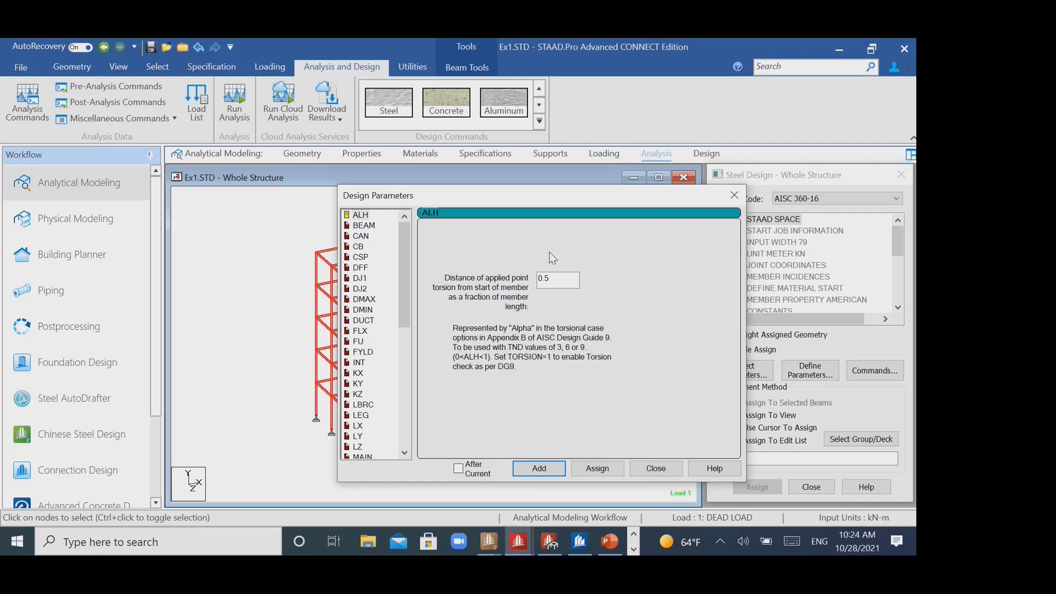
left_click(734, 196)
left_click(875, 370)
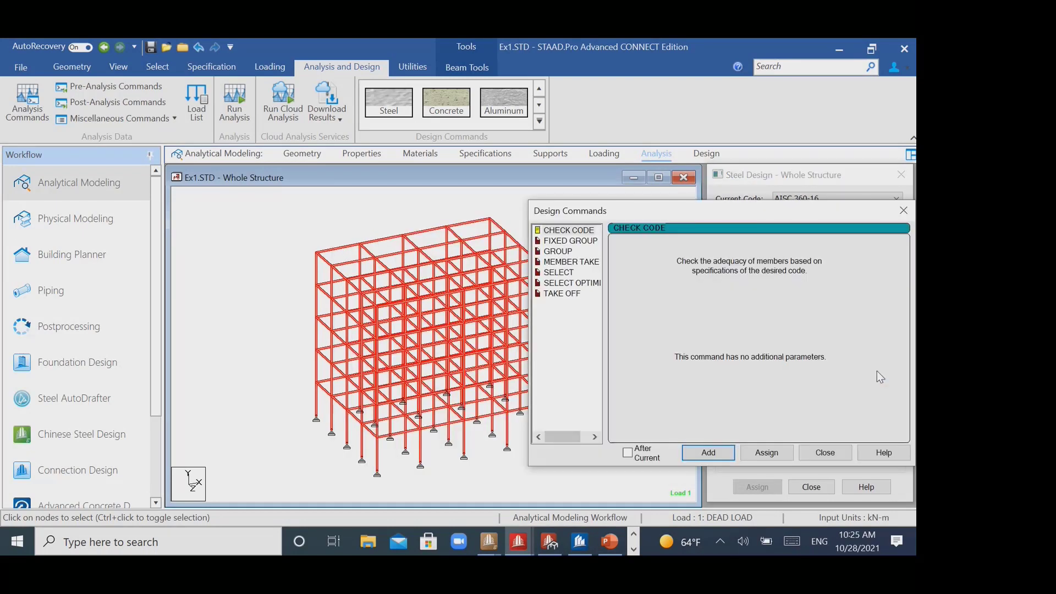
left_click(786, 453)
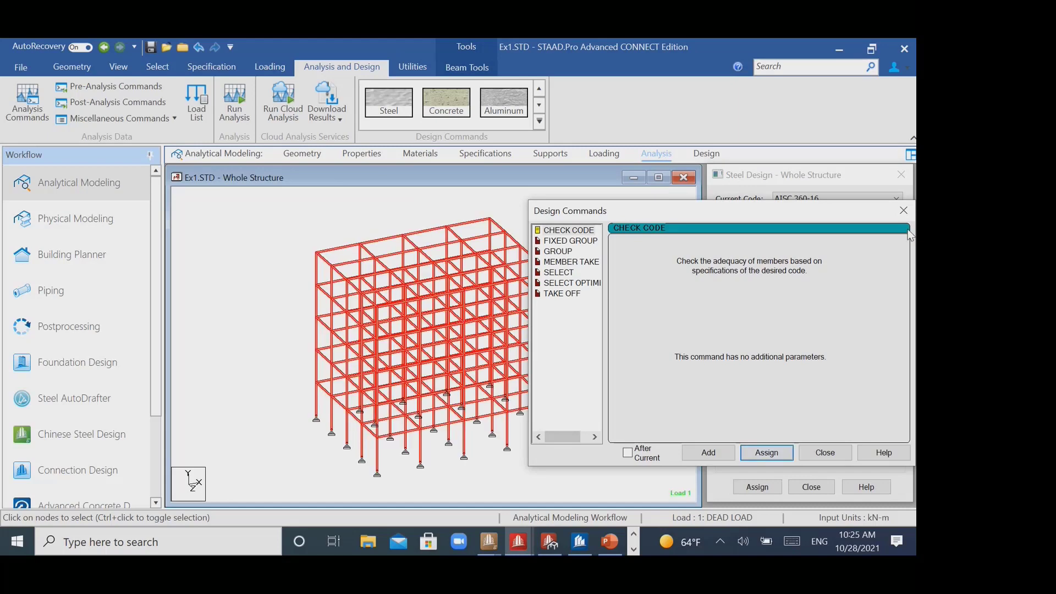
left_click(596, 281)
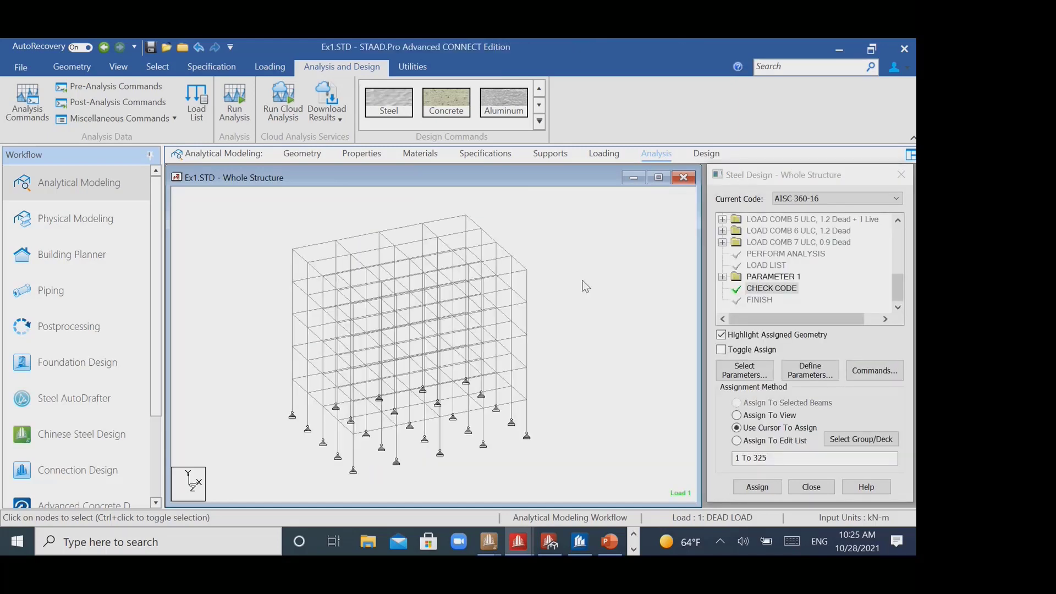
- Try to run the analysis, declining to continue with empty load cases
left_click(234, 106)
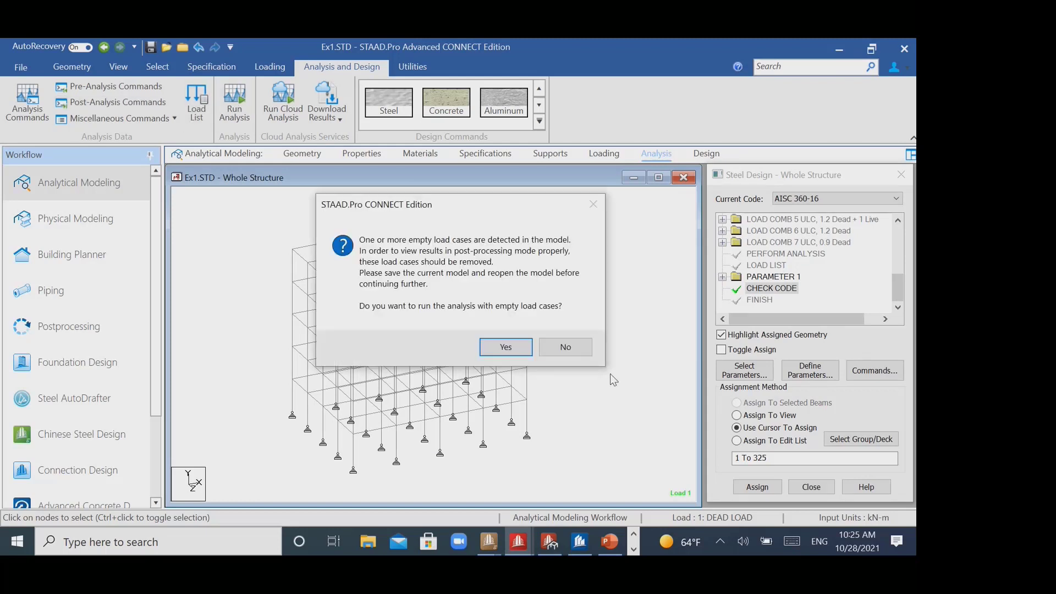
left_click(578, 352)
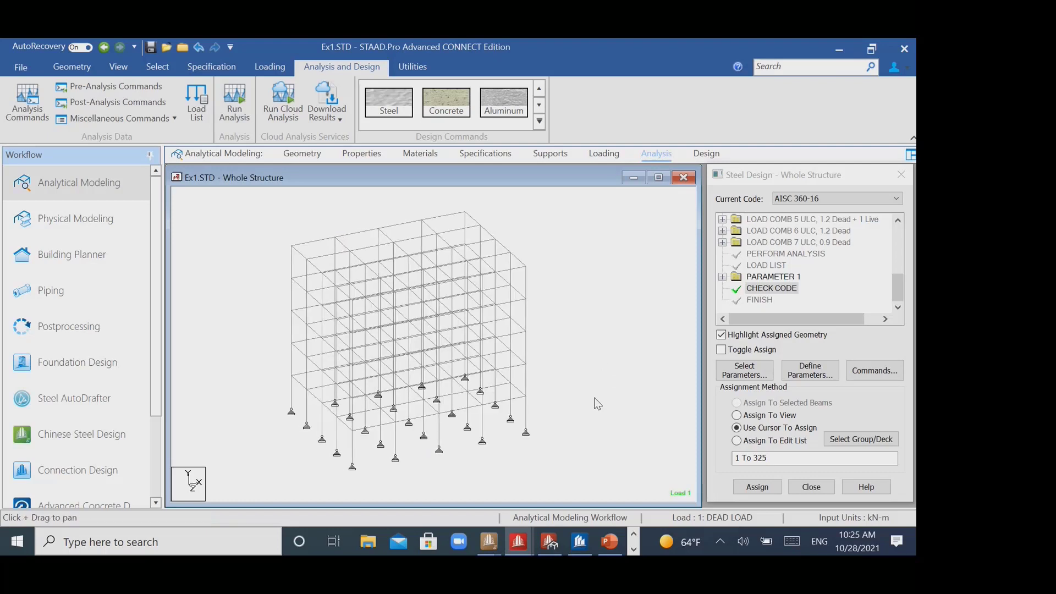
- Look up the coordinates of the roof's corner node to find the height for the LIVE LOAD case's floor load
left_click(629, 156)
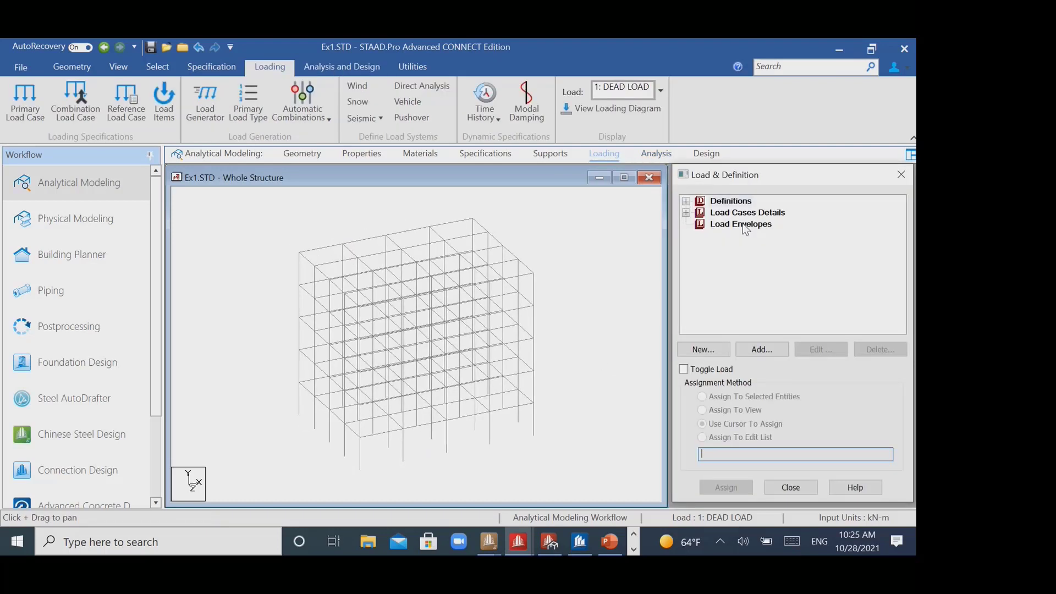
left_click(685, 213)
left_click(748, 237)
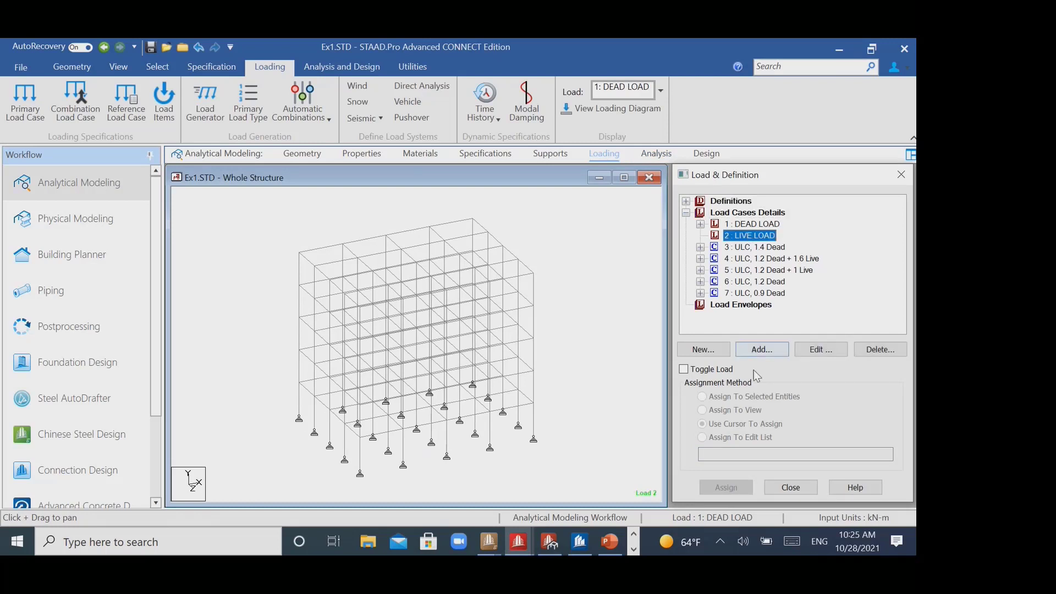
left_click(763, 350)
left_click(157, 66)
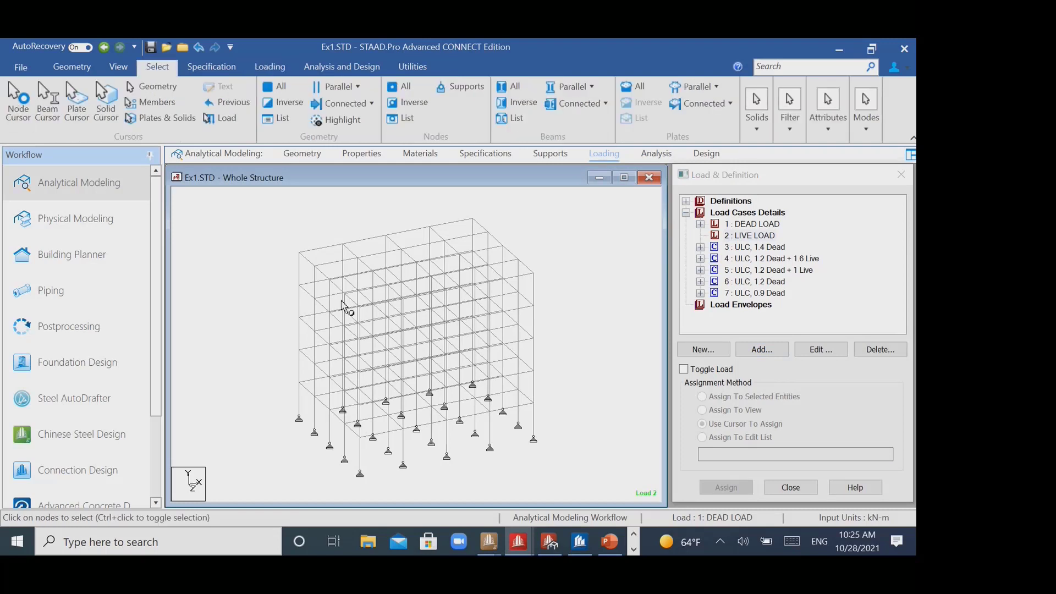
double_click(300, 254)
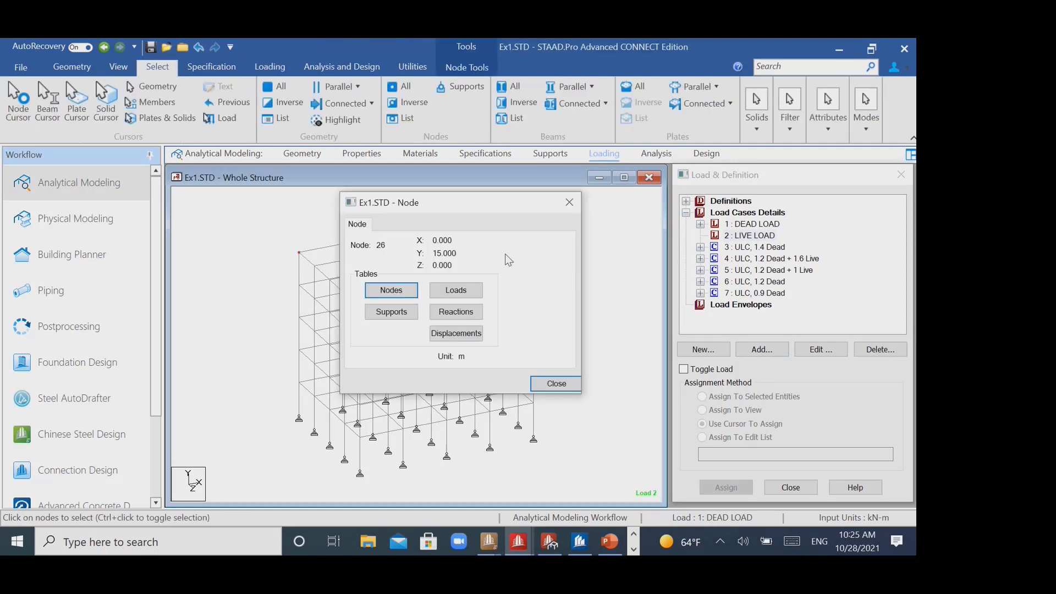
left_click(569, 202)
- Add a -2 kN/m2 Global Y floor load to LIVE LOAD, with Y range 15 to 15 m and one-way distribution towards the longer direction
left_click(773, 237)
left_click(782, 355)
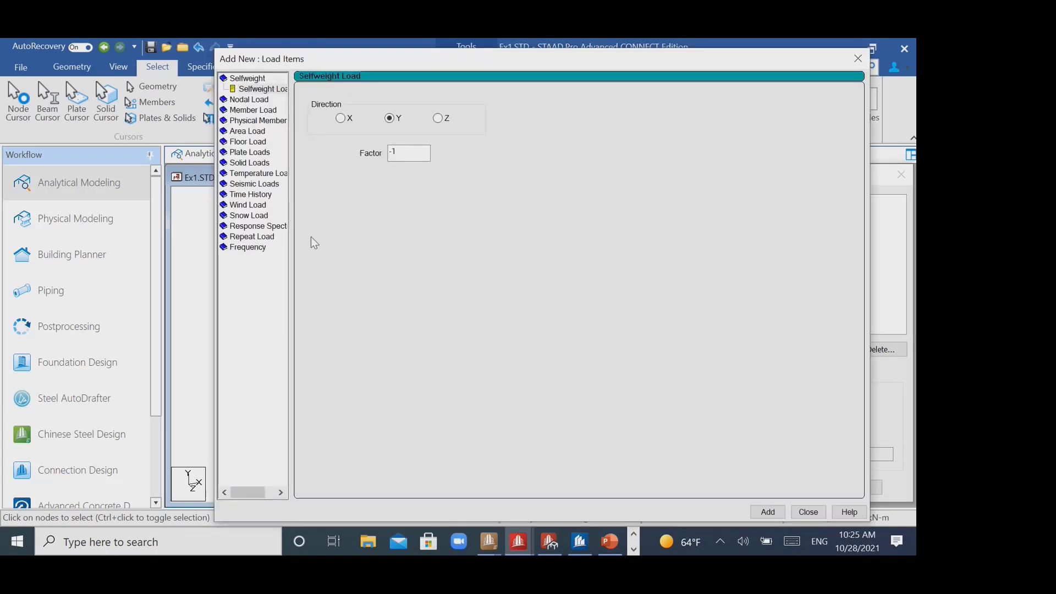
left_click(256, 151)
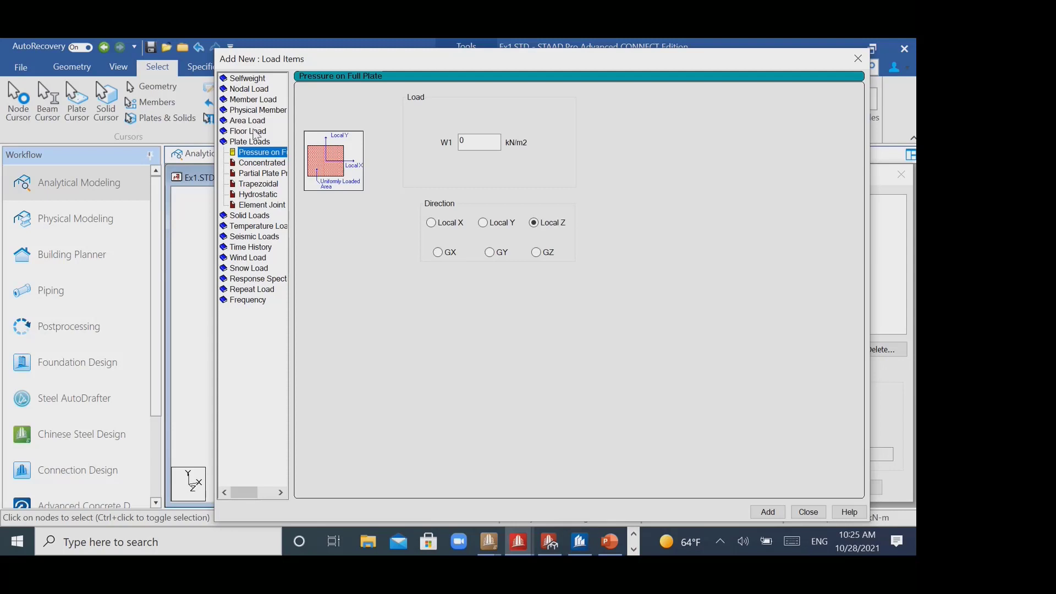
left_click(256, 134)
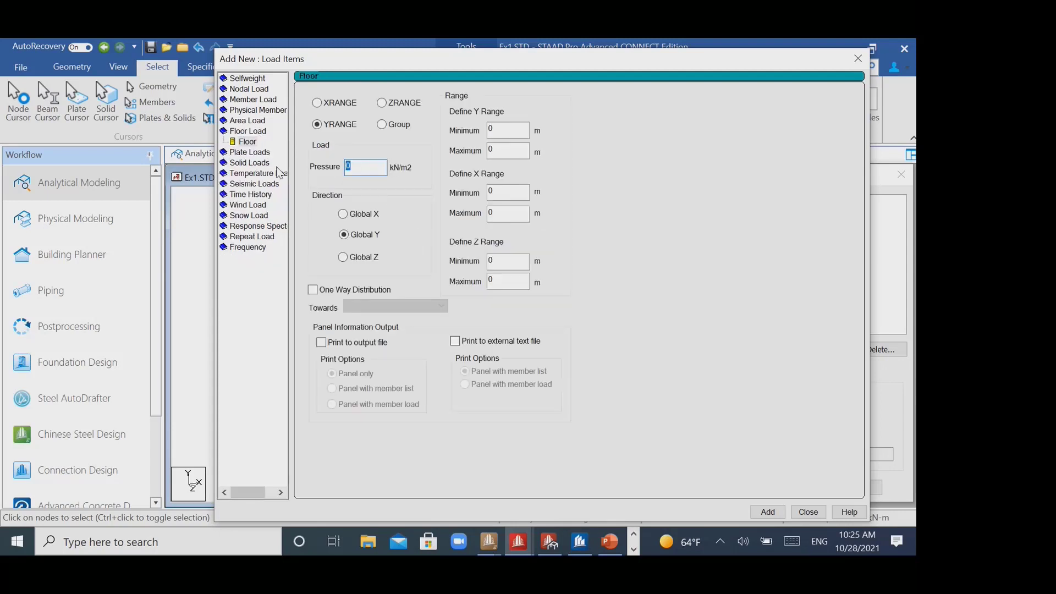
type("-2")
key("Tab")
type("15")
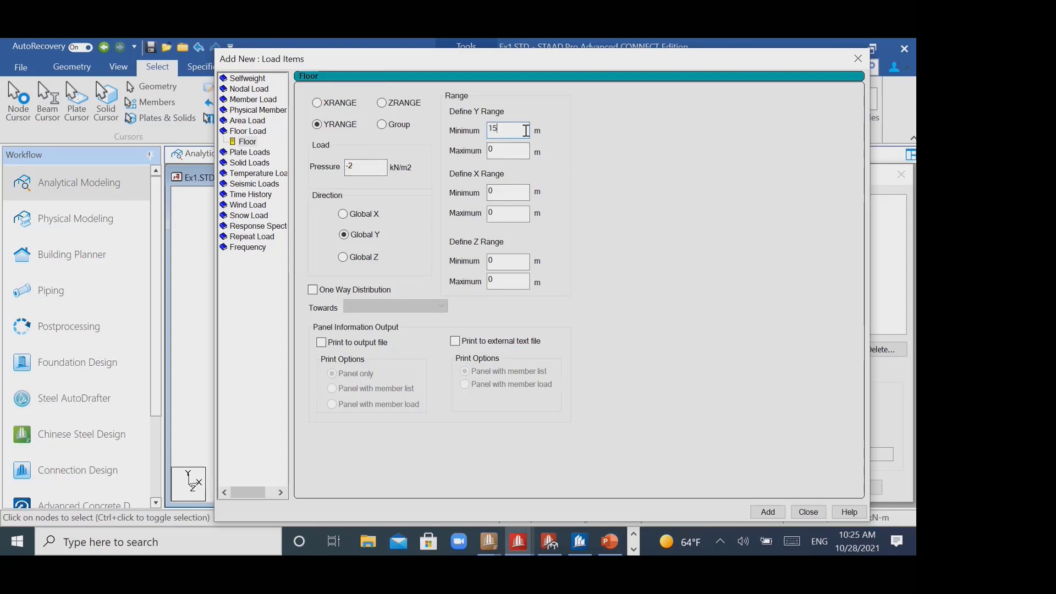
key("Tab")
type("15")
left_click(356, 293)
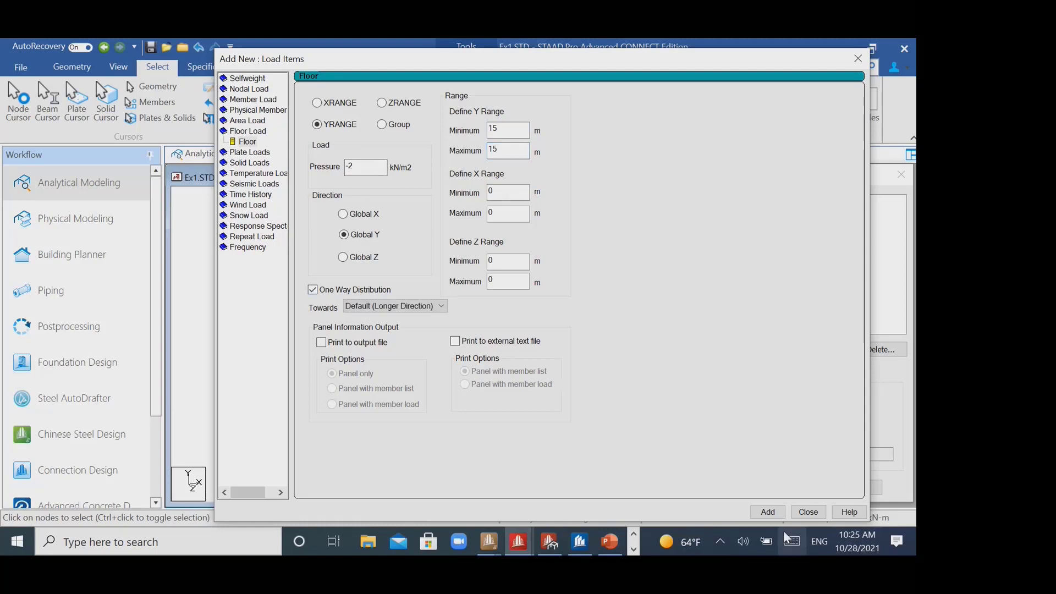
left_click(859, 64)
- Recheck the roof corner node's coordinates and set the live floor load's Y range to 14.9 to 15.1 m
left_click(861, 375)
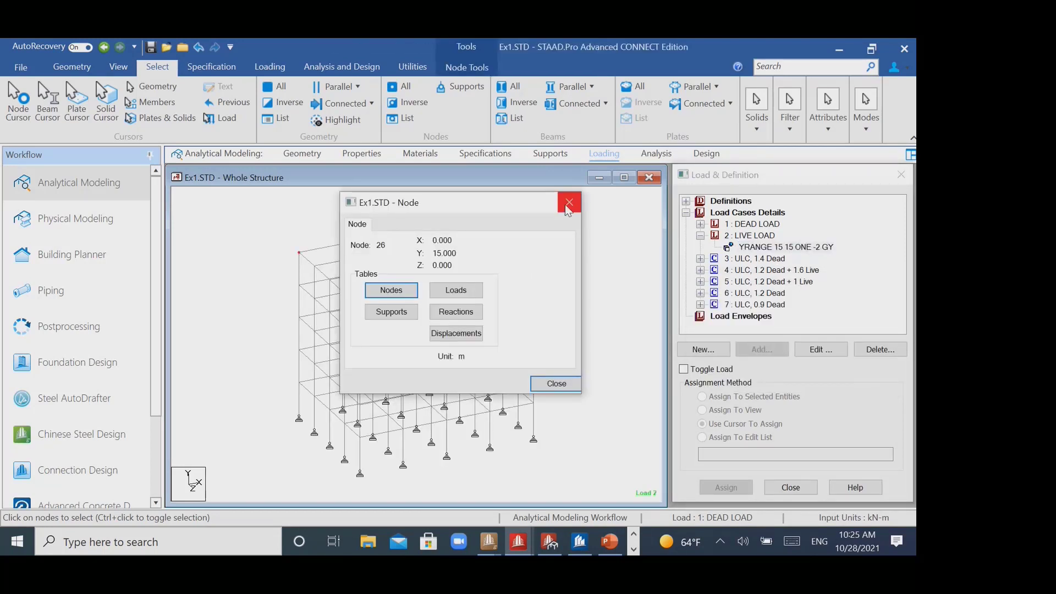
left_click(565, 200)
left_click(800, 252)
left_click(826, 348)
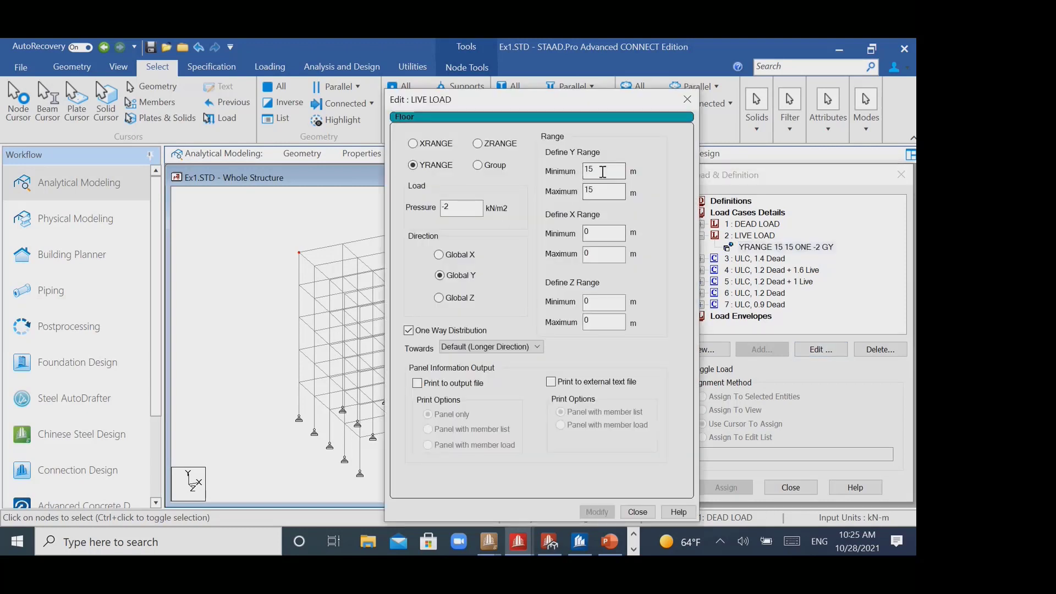
left_click_drag(603, 171, 487, 167)
type("14.9")
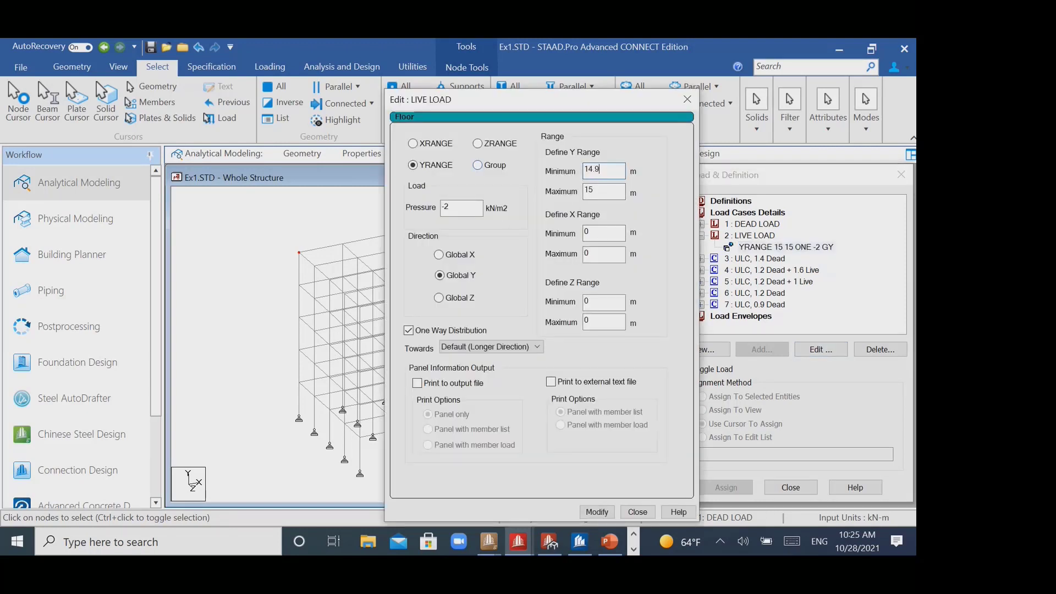
left_click(600, 192)
type(".1")
key("Return")
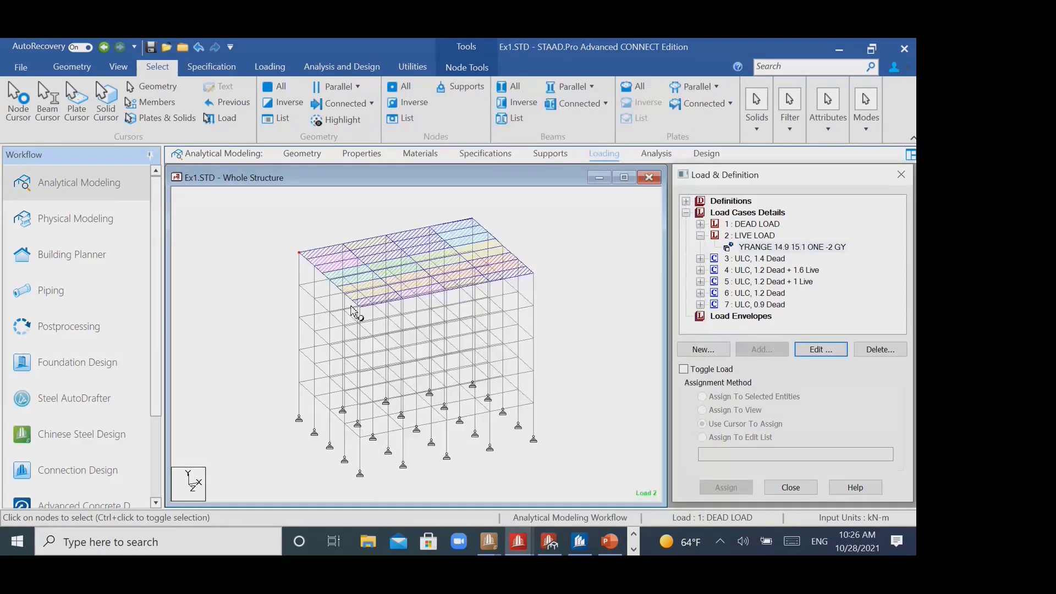
- Inspect the load distribution on the roof panels and turn off One Way Distribution for the live floor load
scroll(363, 308, "up", 5)
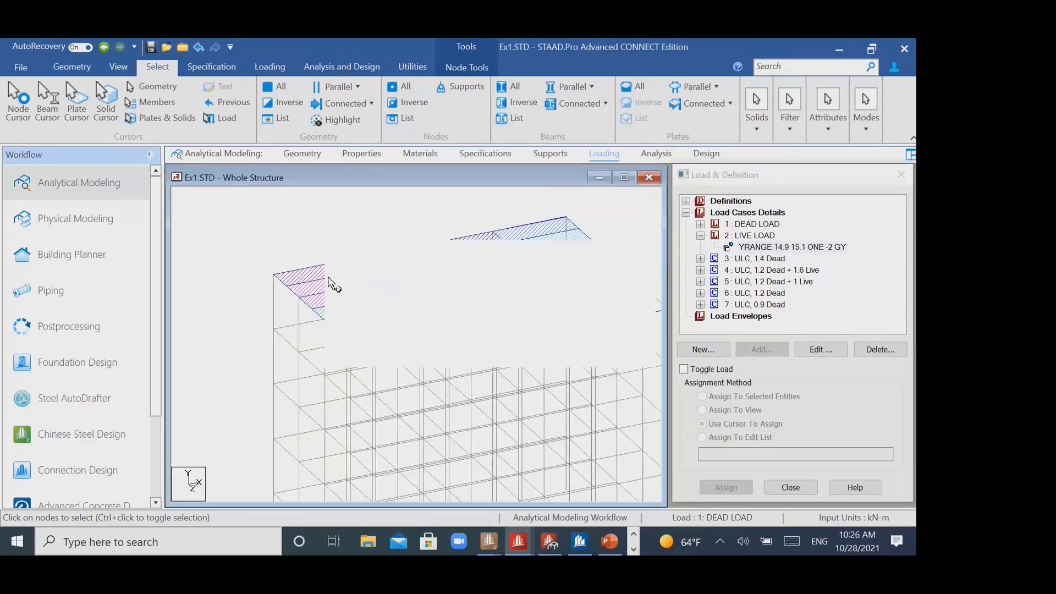
scroll(259, 258, "up", 2)
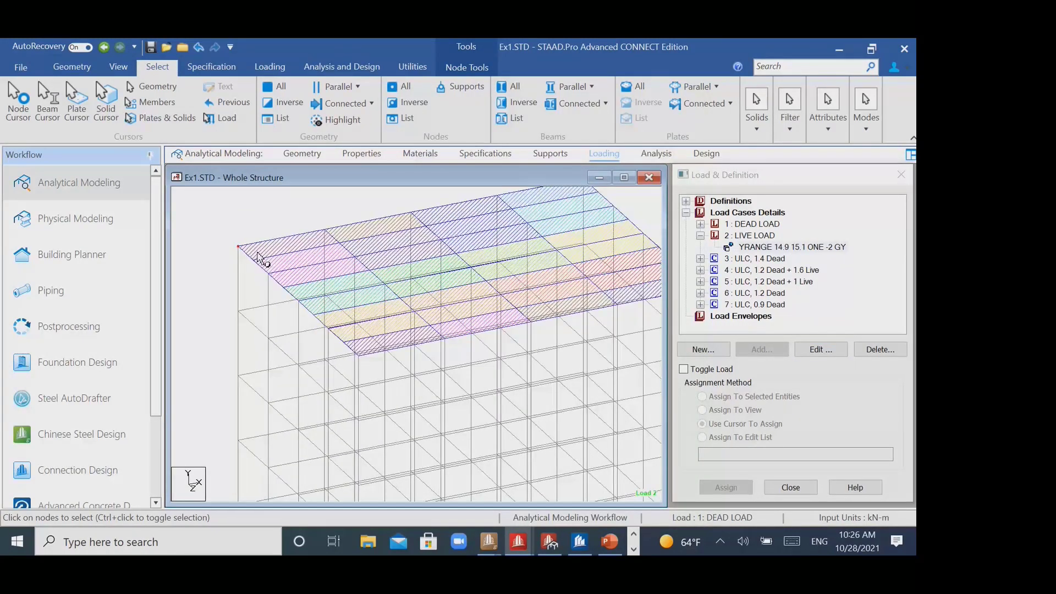
middle_click_drag(412, 285, 412, 285)
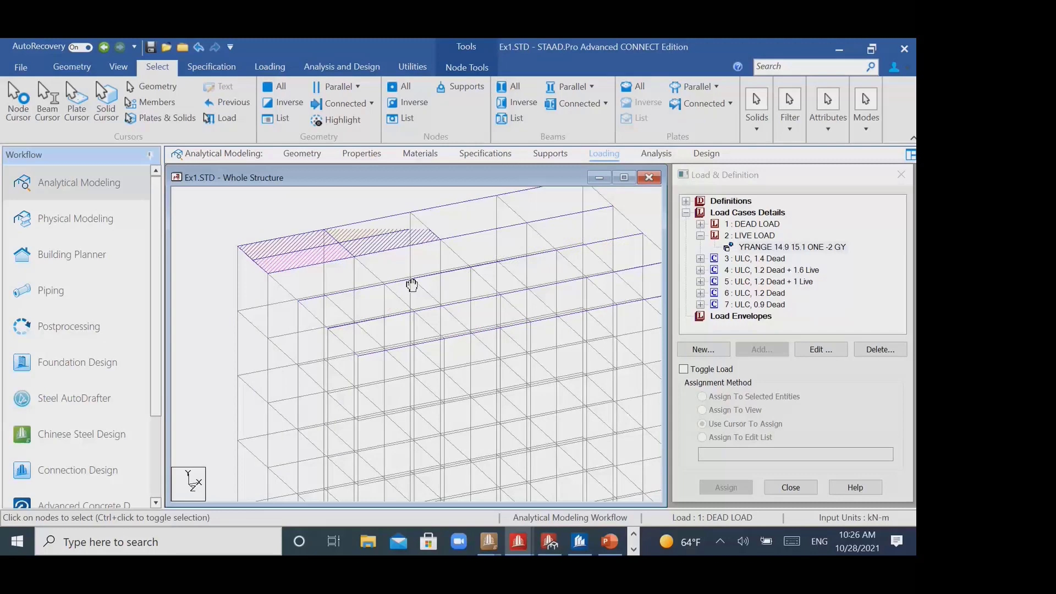
scroll(393, 306, "down", 3)
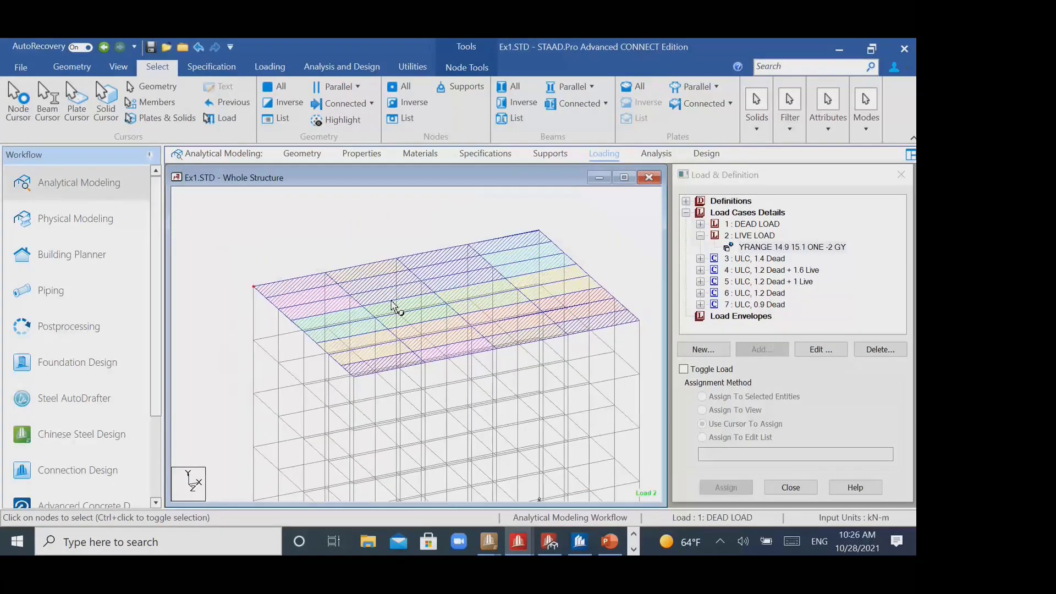
scroll(394, 305, "down", 1)
left_click(842, 248)
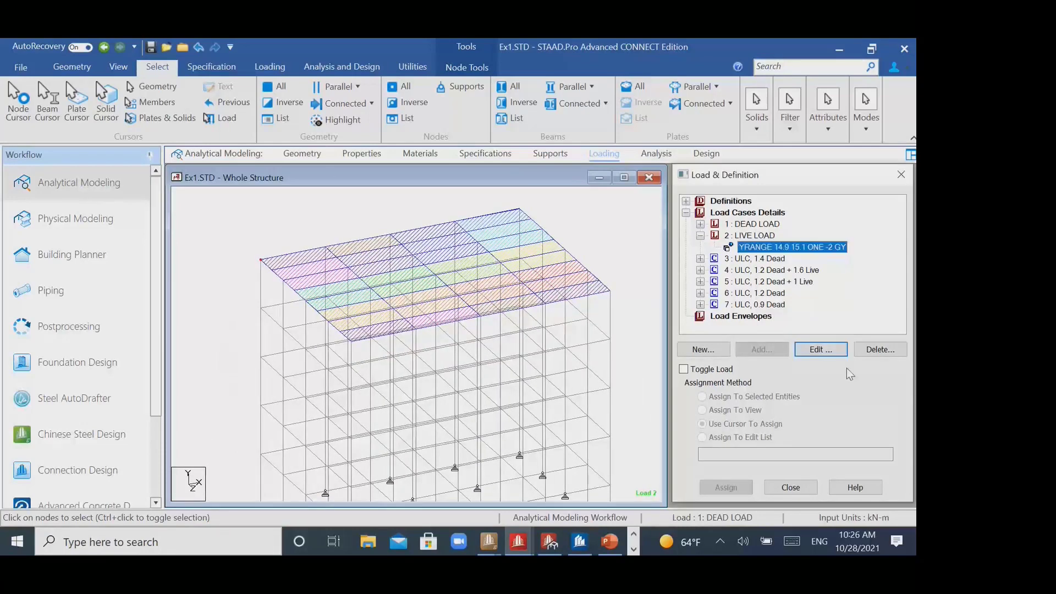
left_click(833, 350)
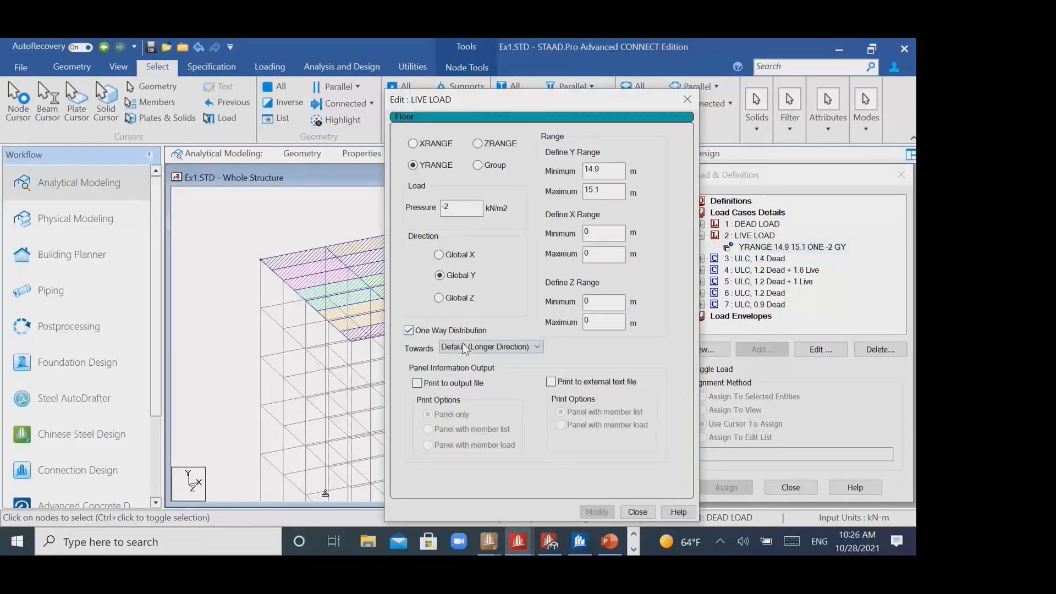
left_click(461, 339)
left_click(597, 512)
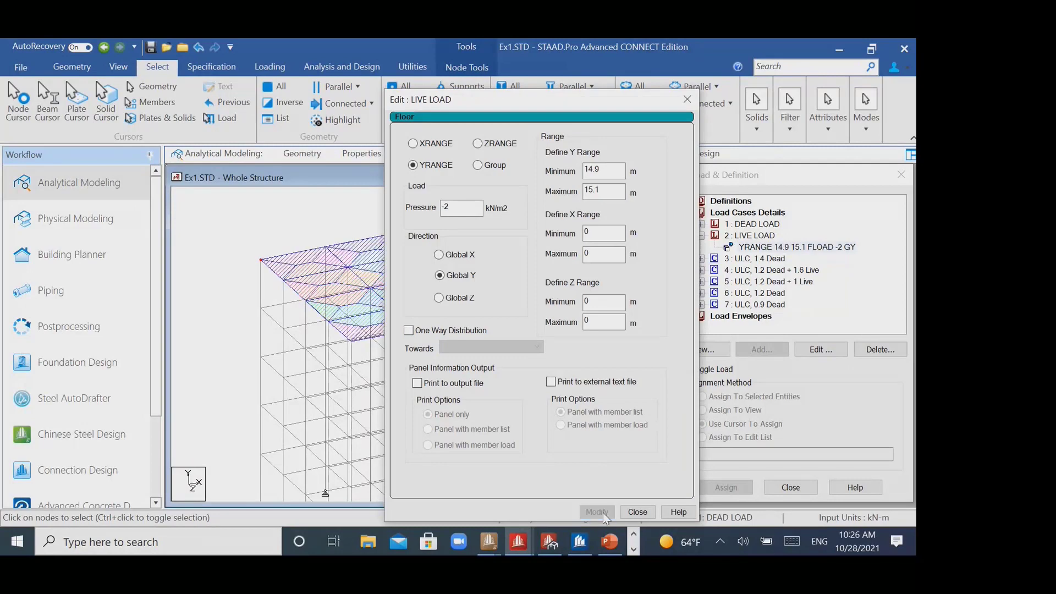
left_click(687, 99)
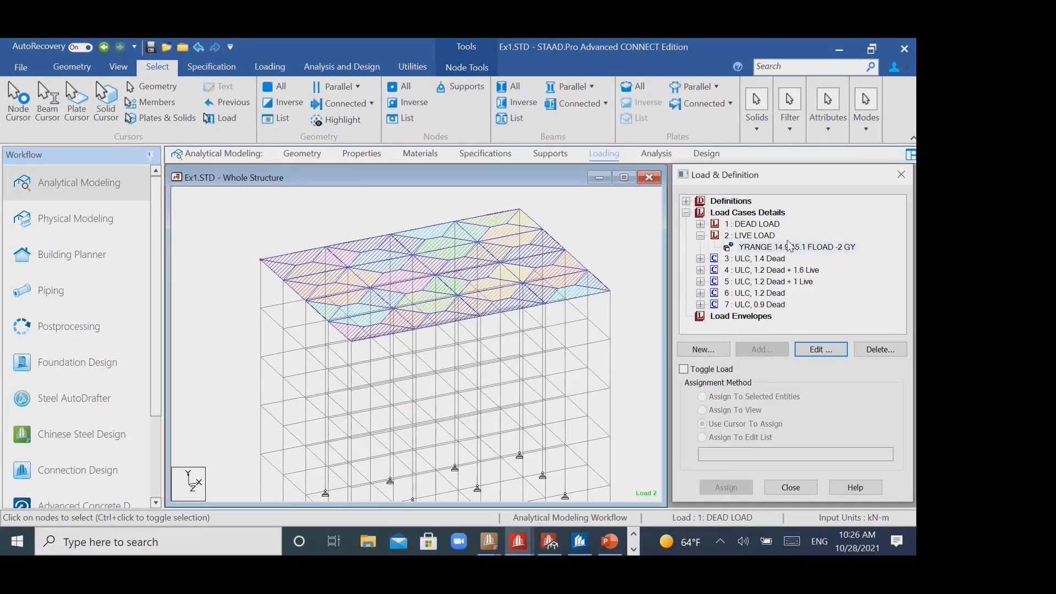
- Restore One Way Distribution with the Default (Longer Direction) setting for the roof's live floor load
double_click(789, 246)
left_click(468, 335)
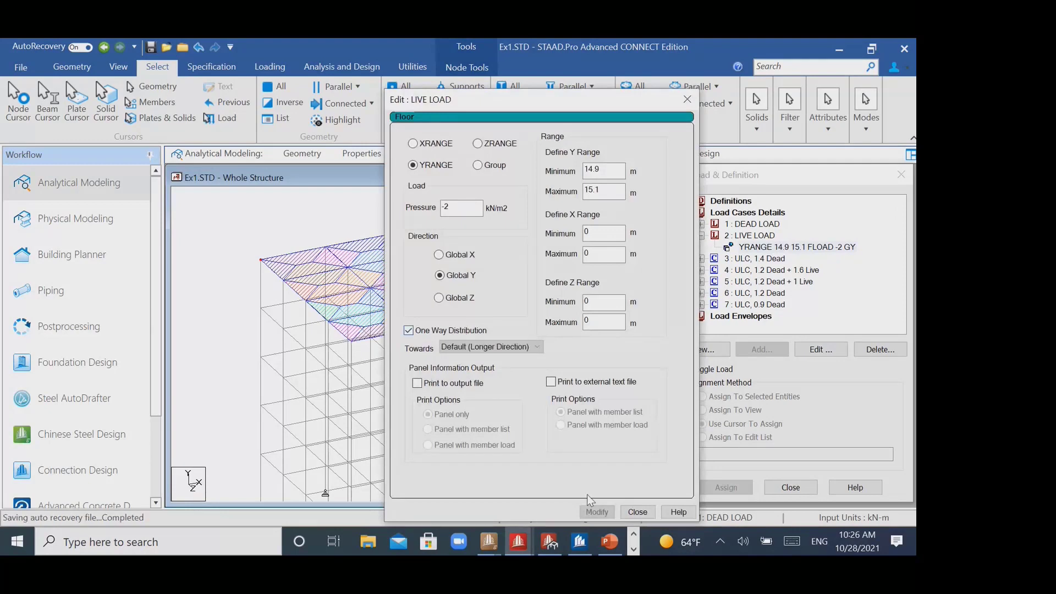
left_click(596, 511)
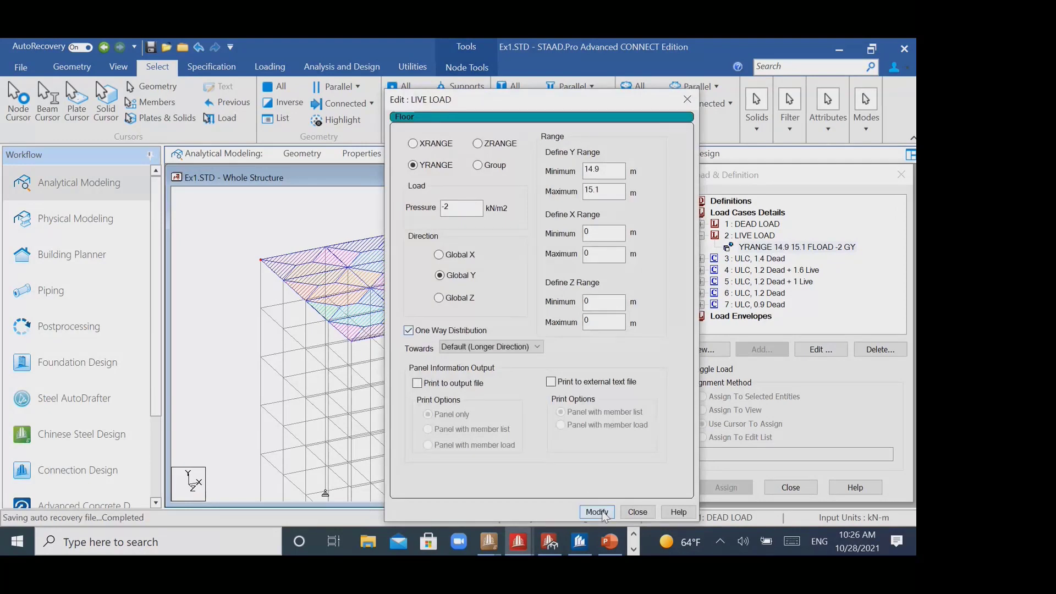
left_click(682, 104)
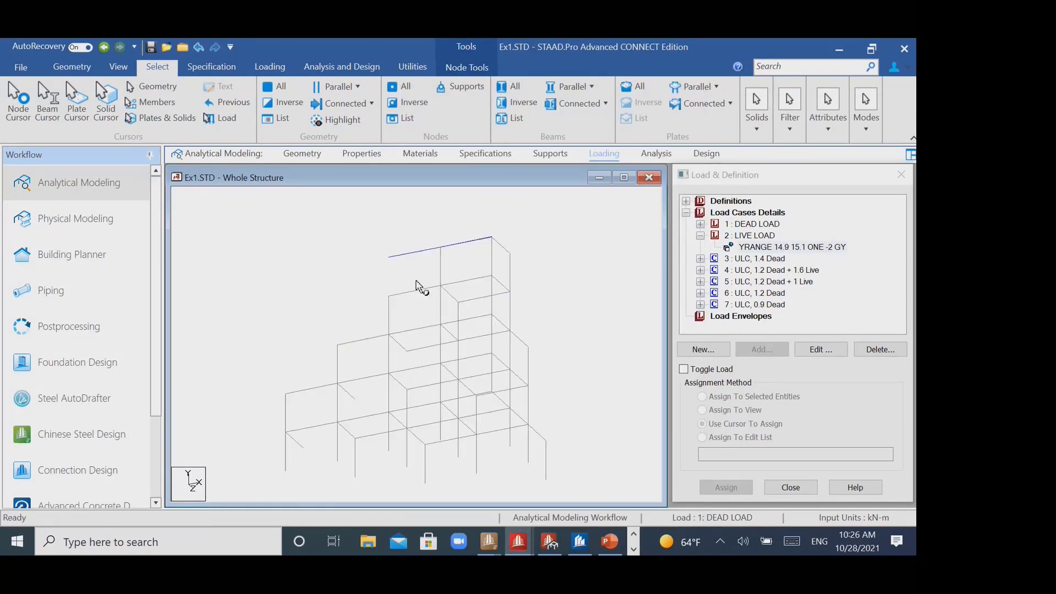
- Run the analysis and AISC 360-16 code check on the Ex1 model and close the run report
left_click(342, 67)
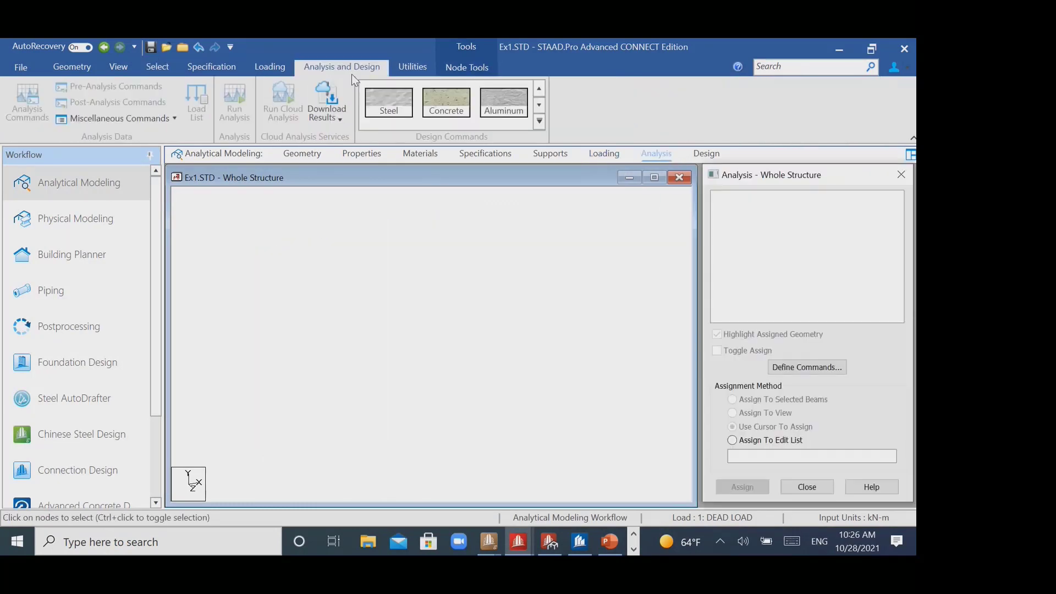
left_click(247, 118)
left_click(460, 362)
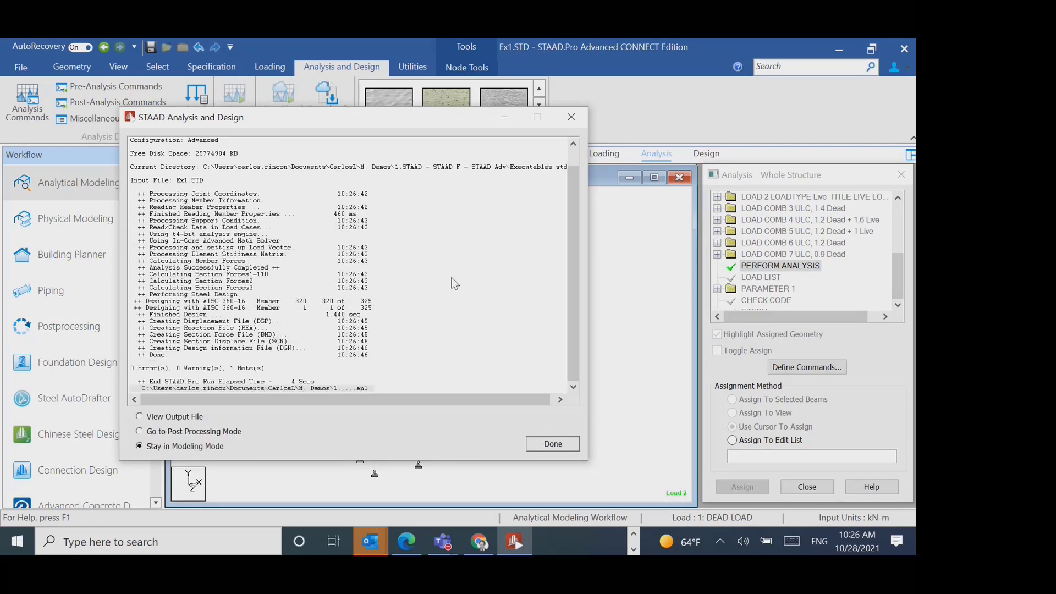
left_click(579, 113)
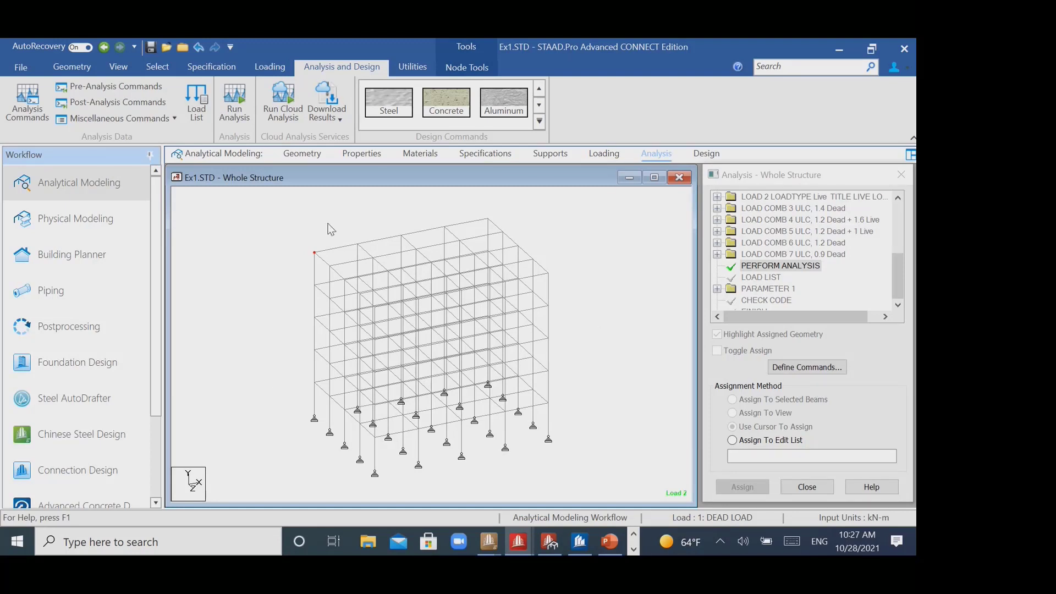
- Examine the material types offered for the design commands
left_click(539, 122)
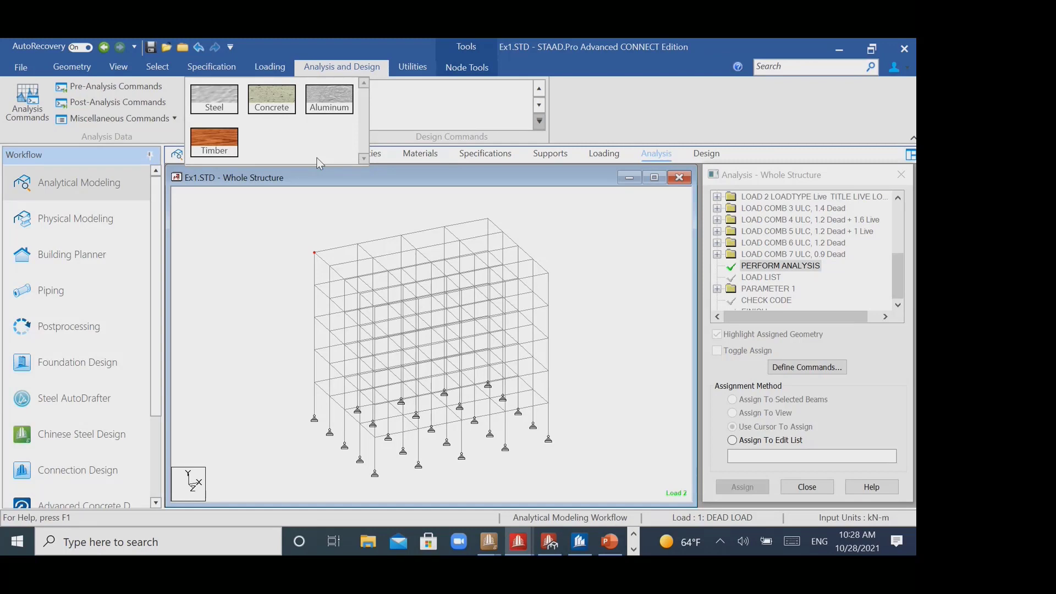
left_click(249, 69)
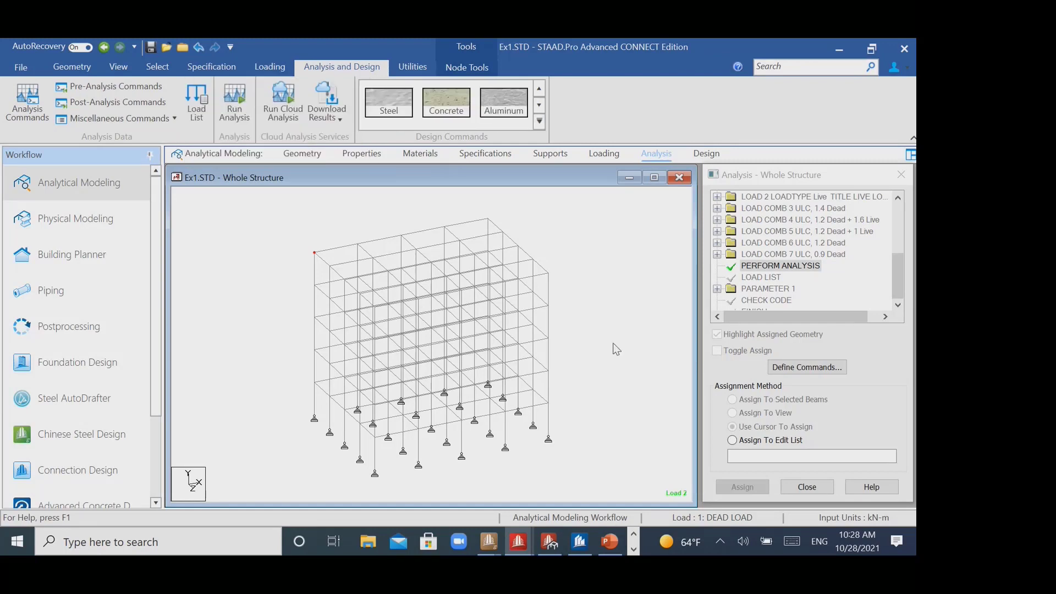
- Switch to the PowerPoint webinar deck, start the slide show from slide 20 and skim the Physical Modeler video
left_click(615, 548)
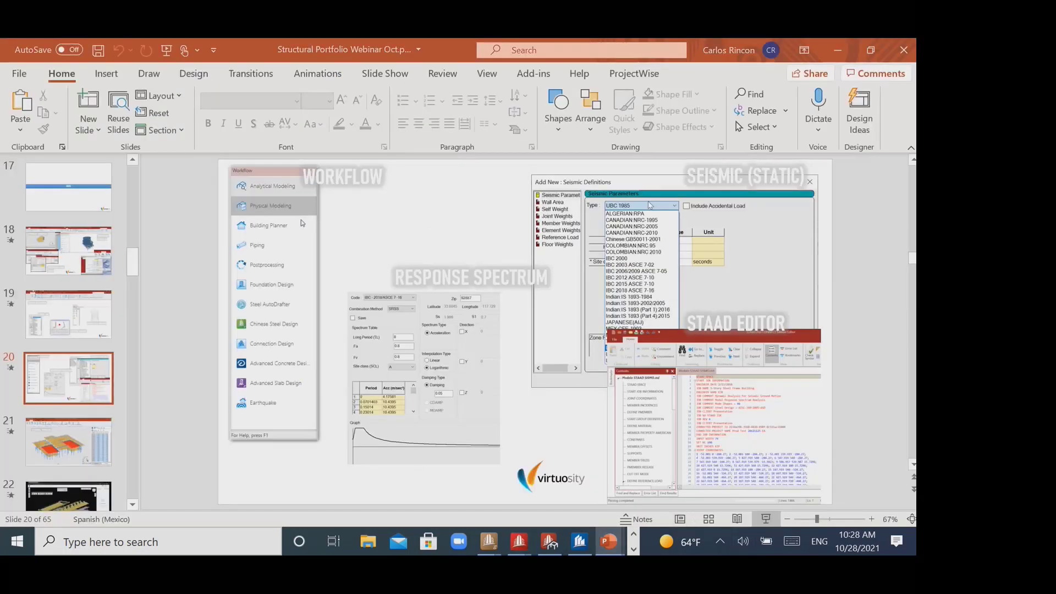
key("shift+F5")
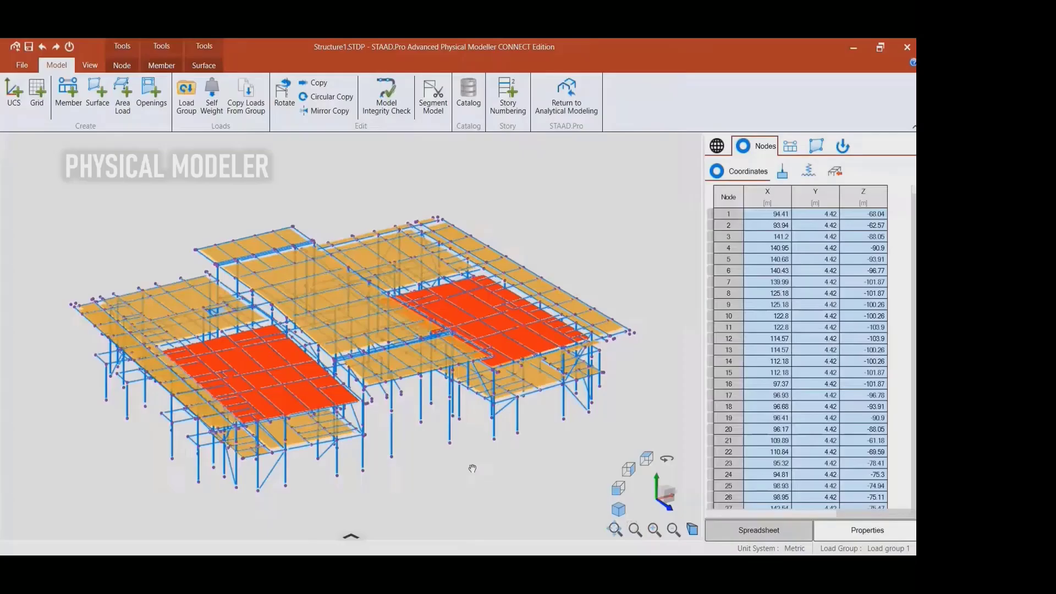
mouse_move(351, 538)
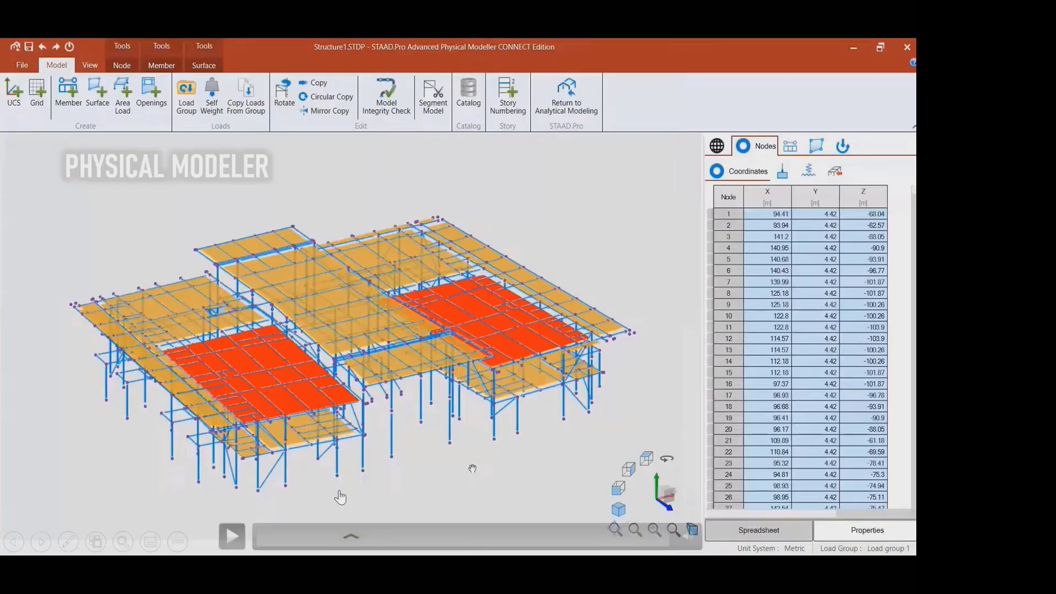
left_click(375, 527)
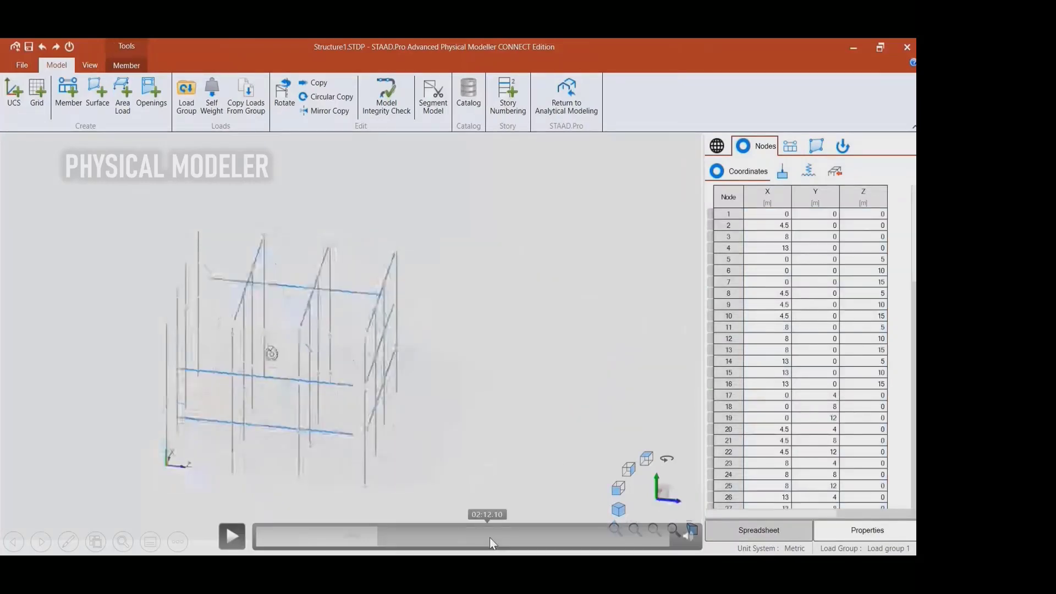
left_click(490, 537)
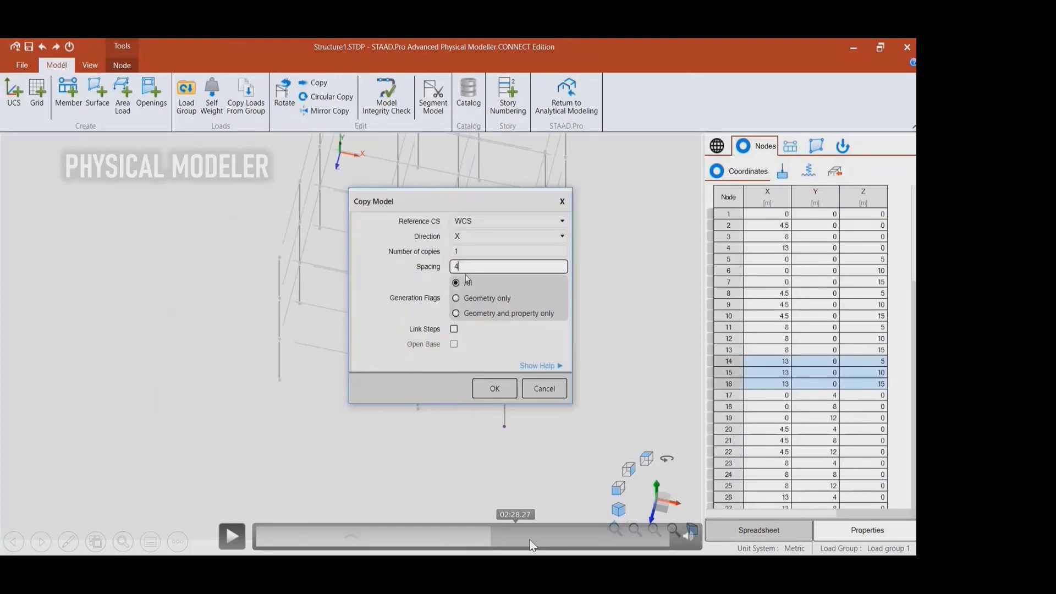
left_click(540, 537)
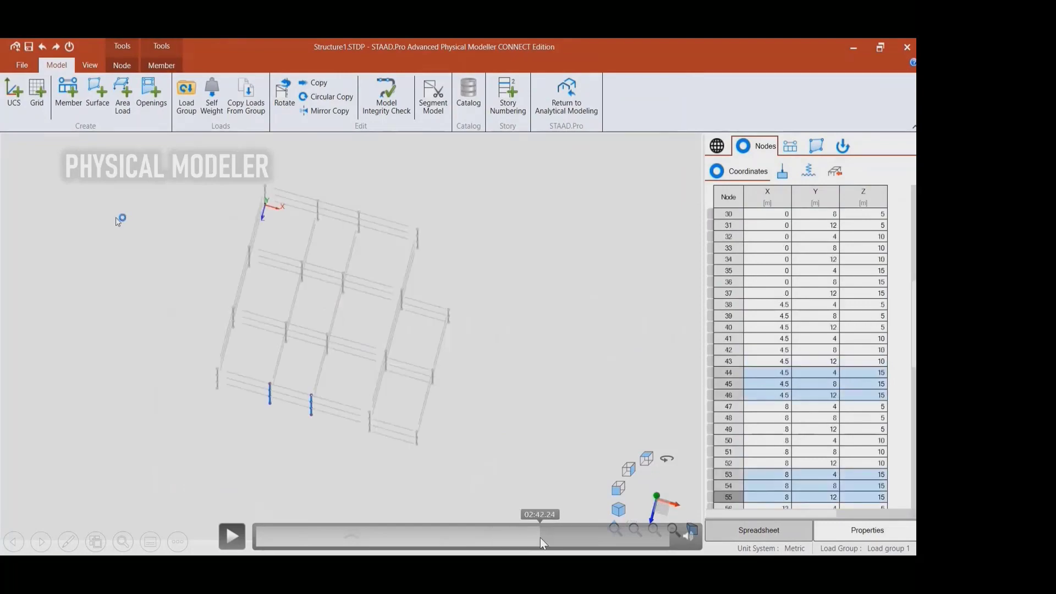
left_click(579, 539)
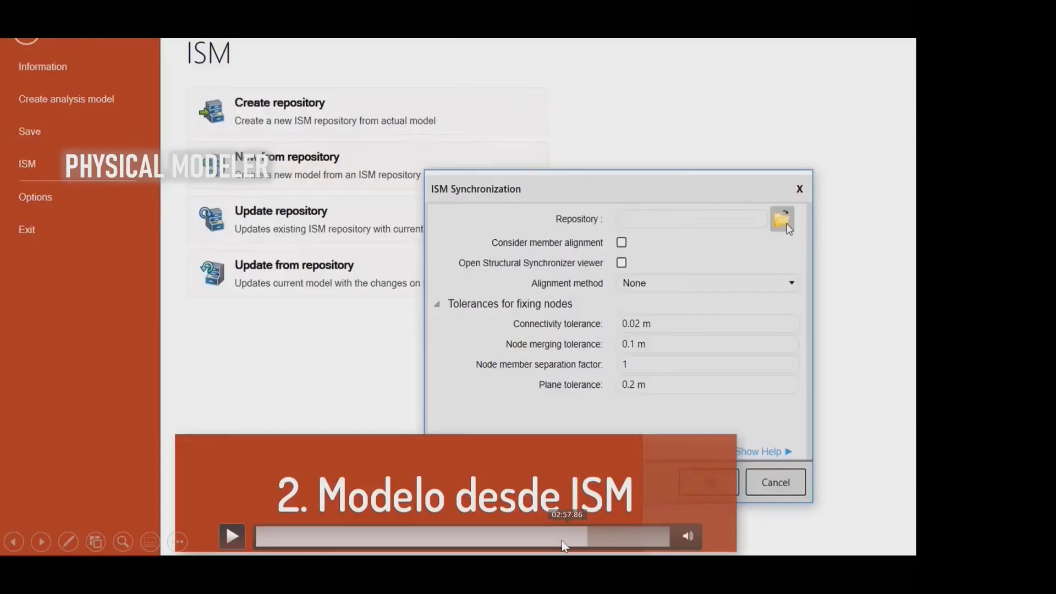
left_click(562, 540)
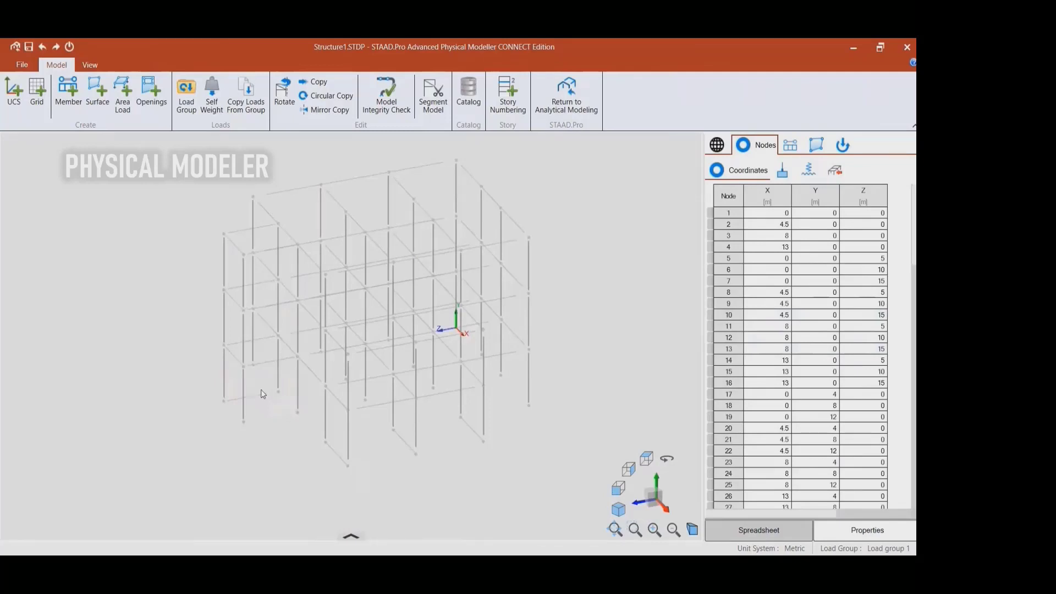
mouse_move(571, 431)
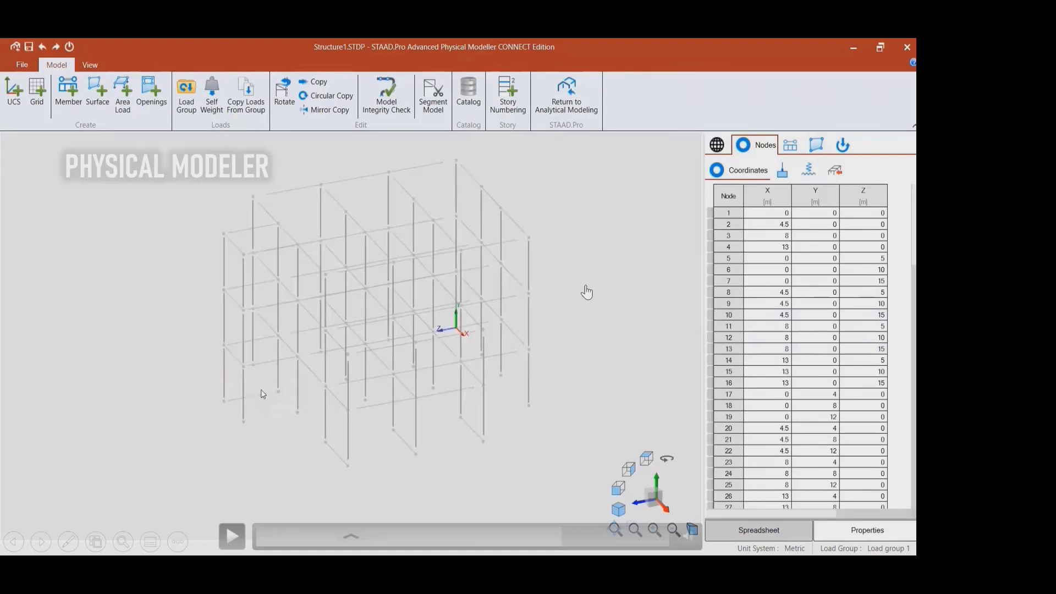
left_click(587, 292)
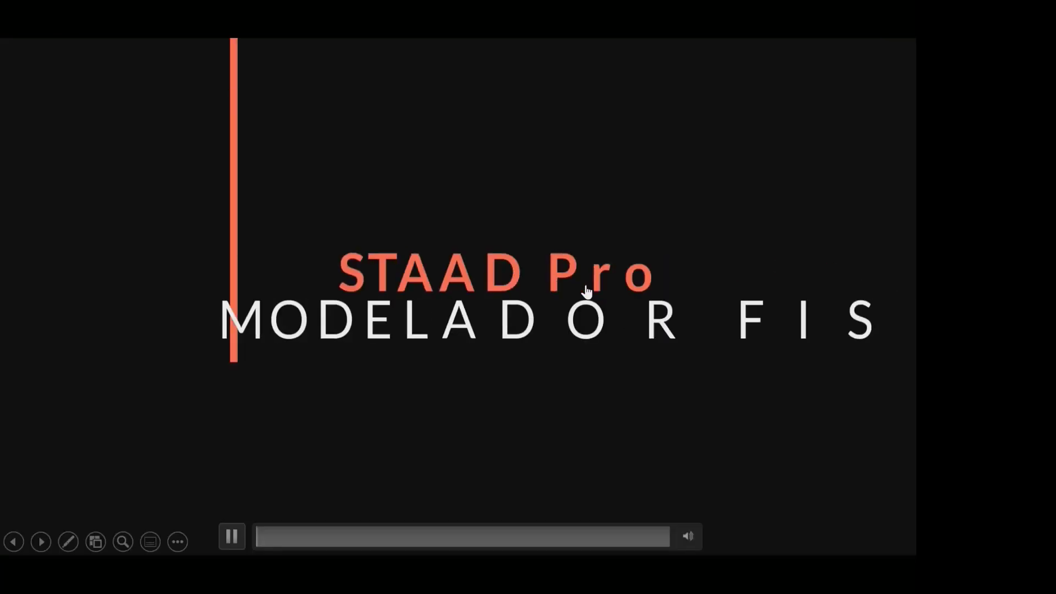
- Advance to the iTwin Design Review slide and skim its video of the Rail Station review session
key("Right")
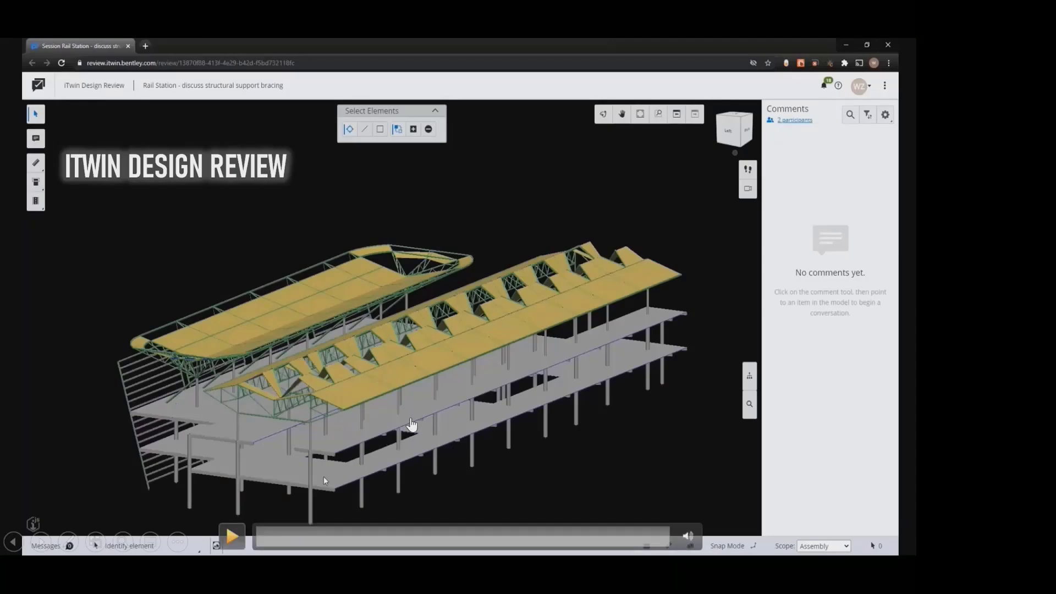
left_click(352, 536)
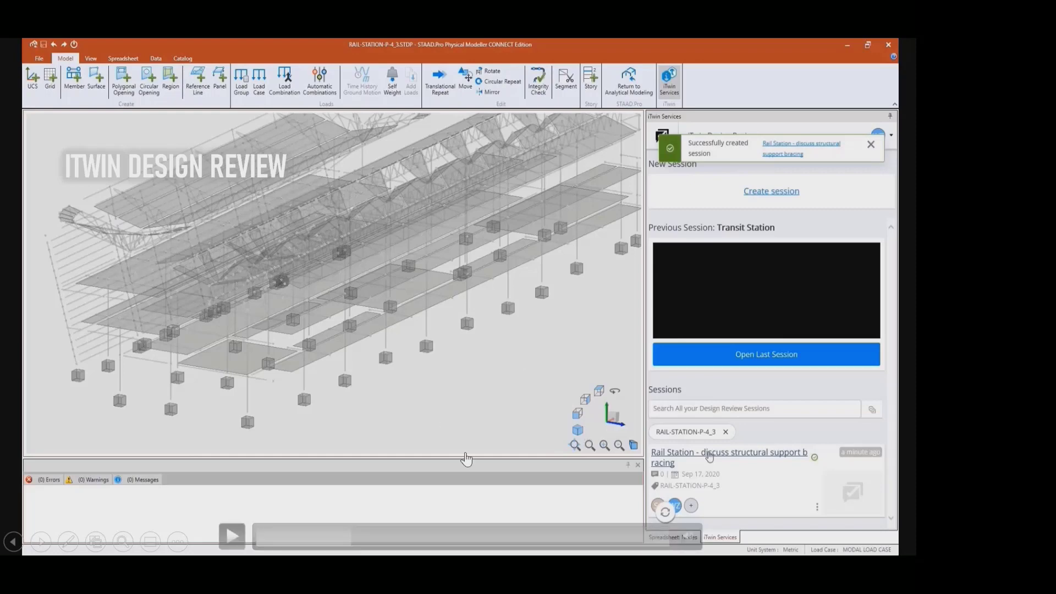
left_click(420, 542)
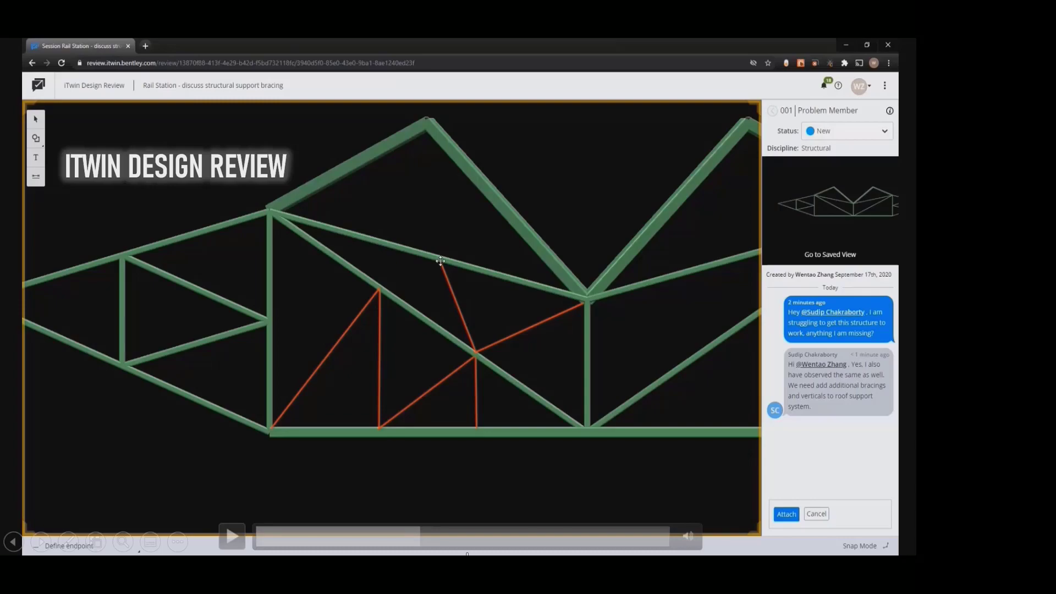
left_click(582, 536)
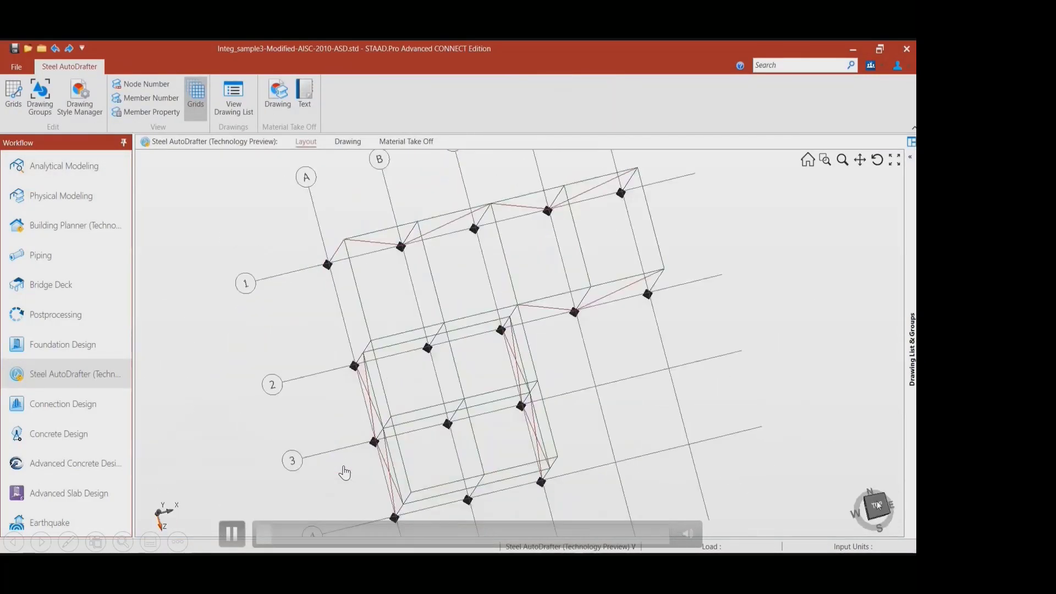
key("Right")
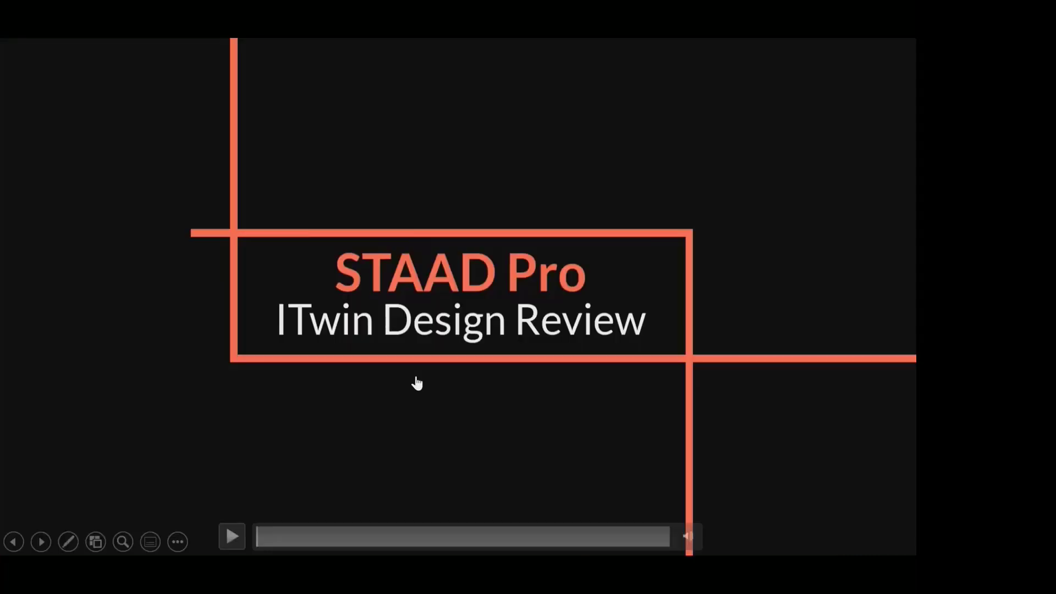
- Advance to the Steel AutoDrafter slide and skim its video through the Grid Manager and Drawing Style Manager settings
left_click(417, 384)
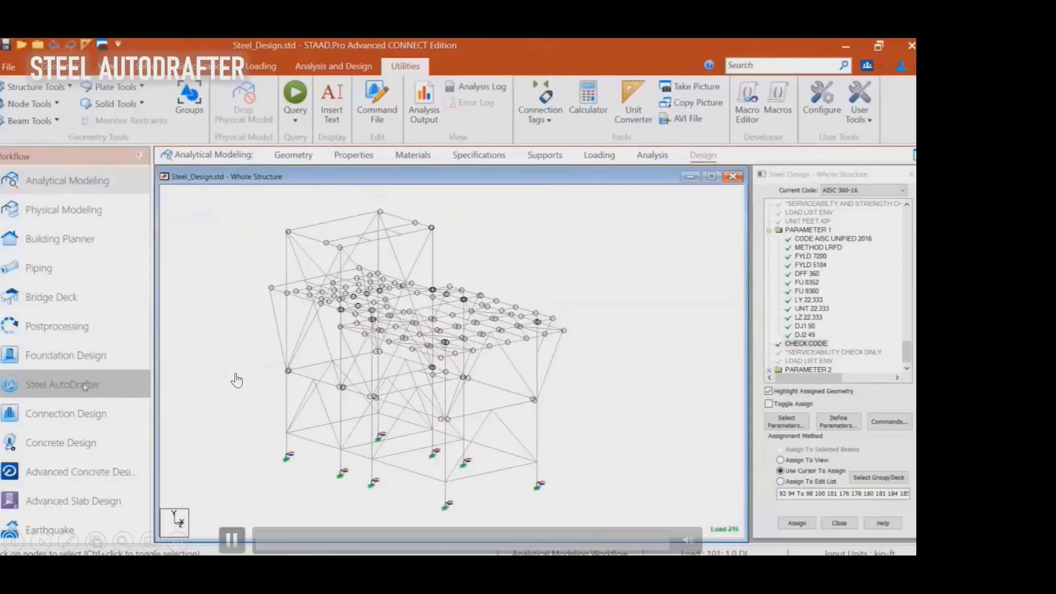
left_click(231, 540)
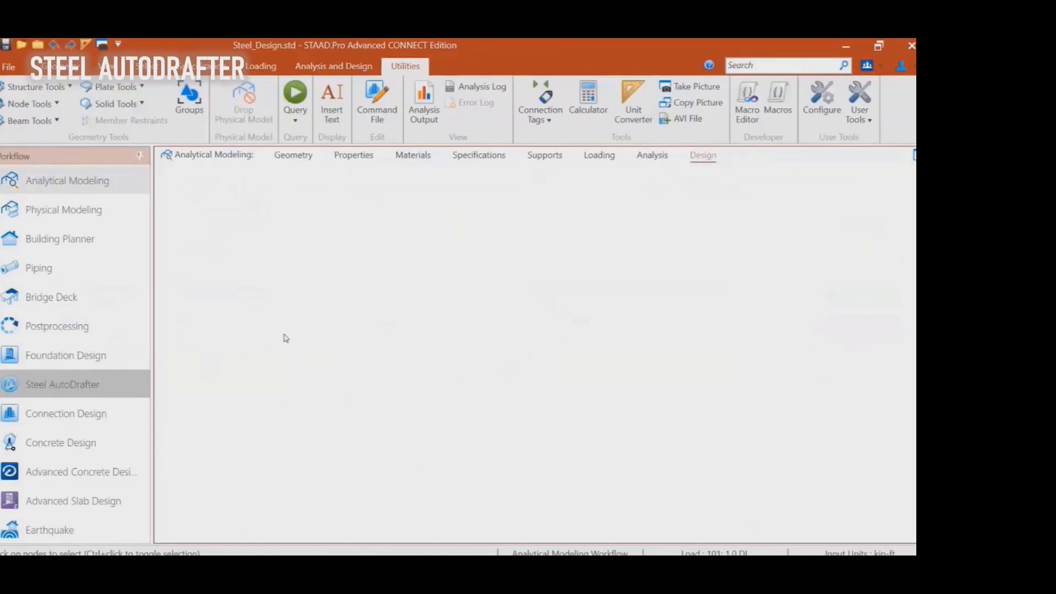
mouse_move(229, 503)
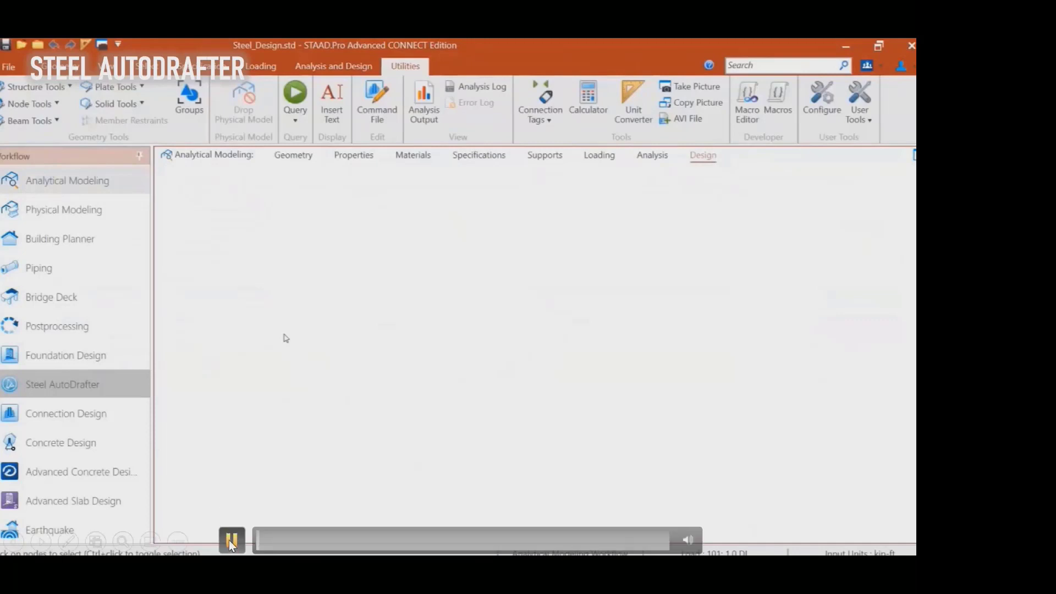
left_click(228, 540)
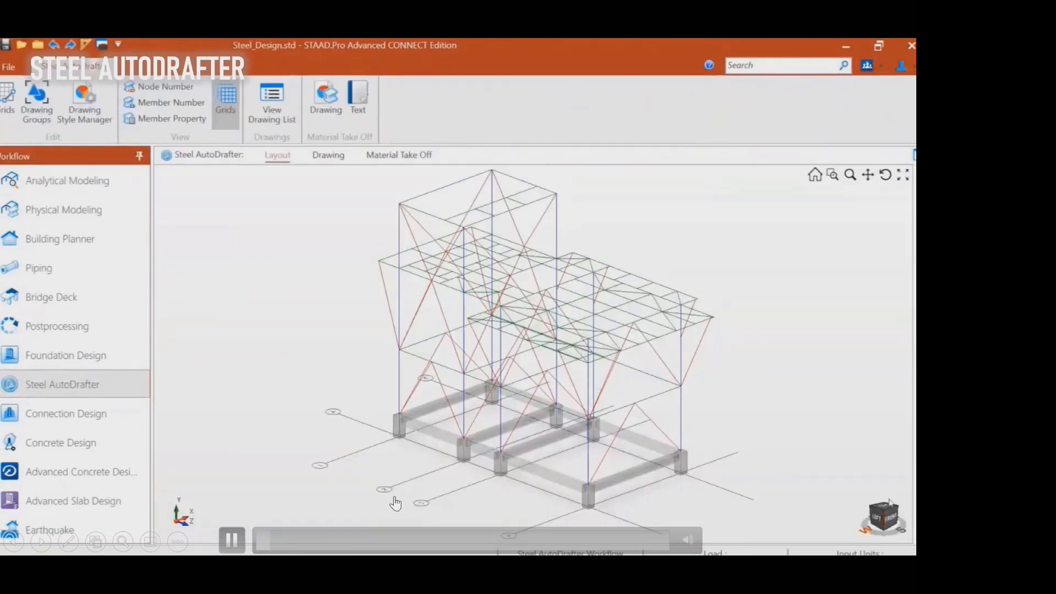
left_click(285, 540)
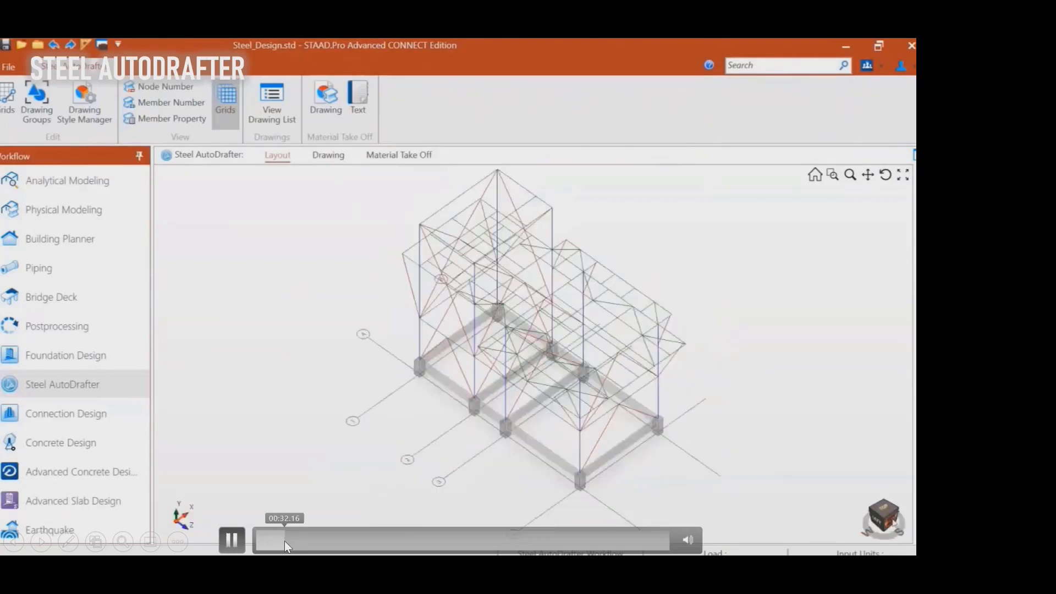
left_click(301, 539)
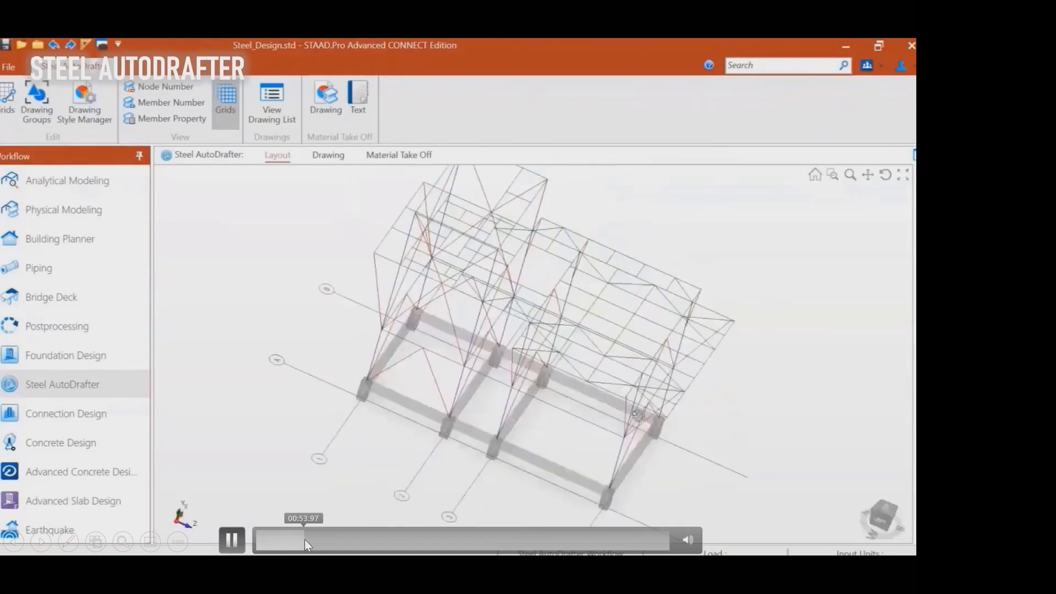
left_click(319, 540)
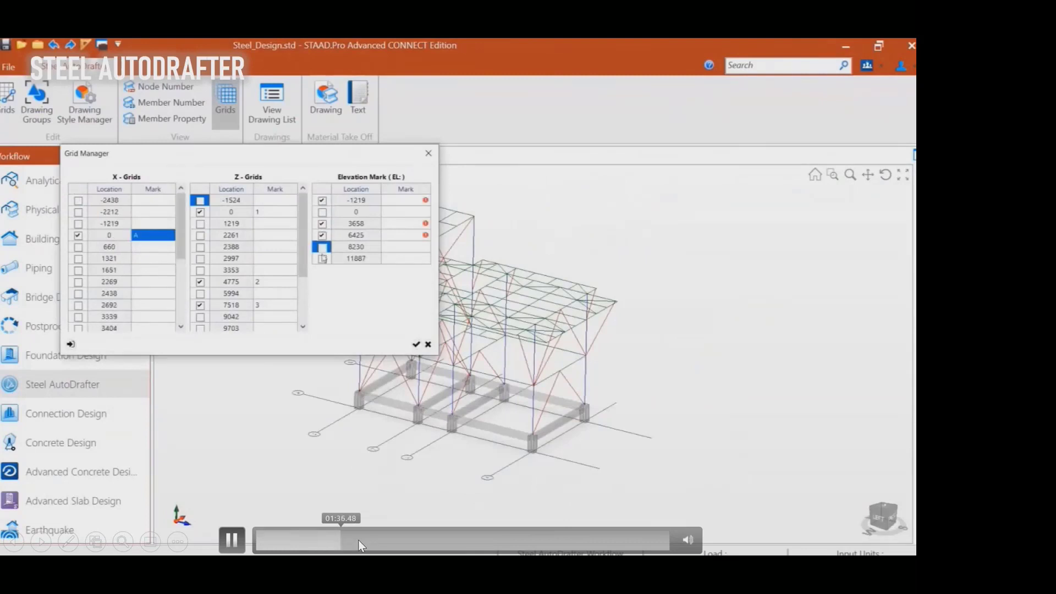
left_click(373, 539)
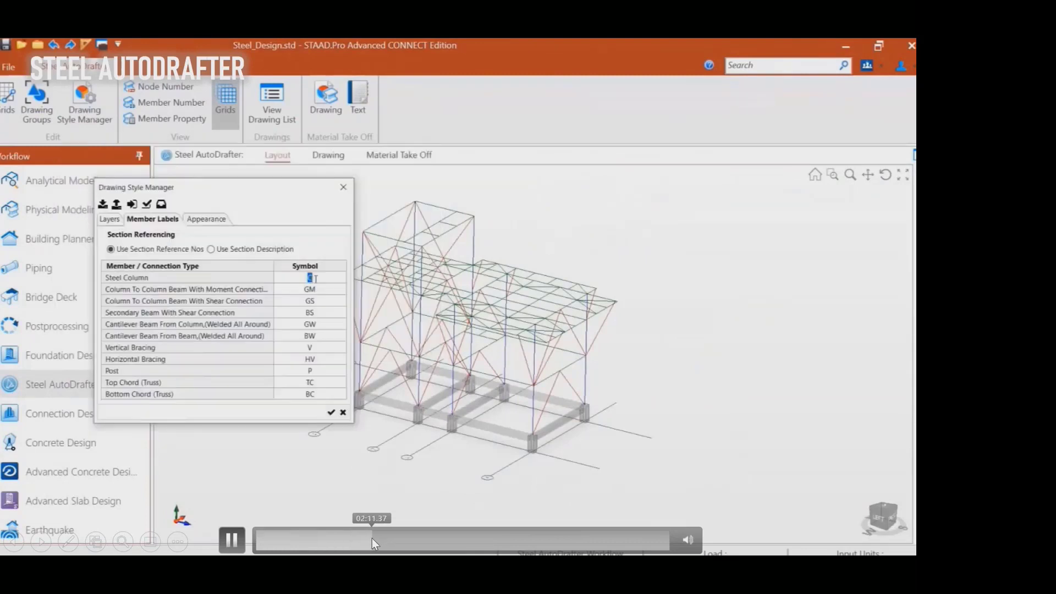
left_click(398, 539)
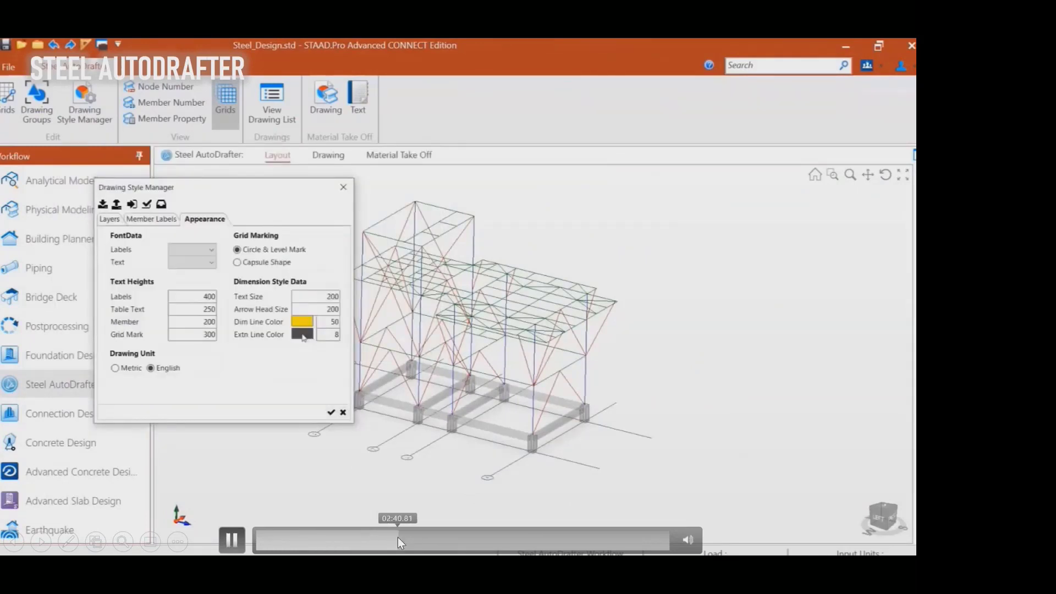
- Skim the Steel AutoDrafter video to the plan drawing with its section schedule and legend, and end the slide show
left_click(439, 541)
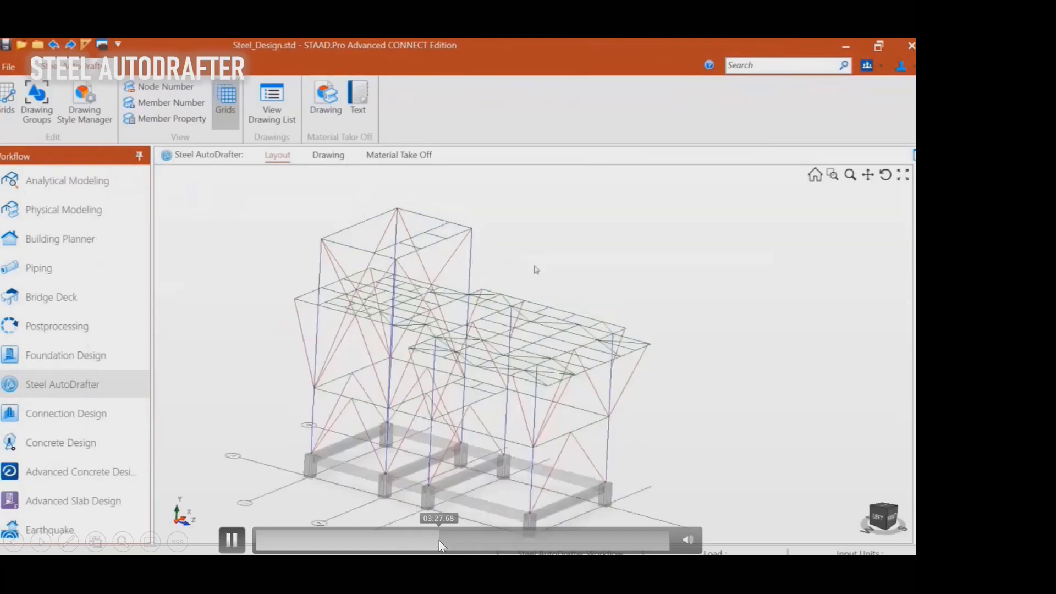
left_click(457, 541)
left_click(448, 543)
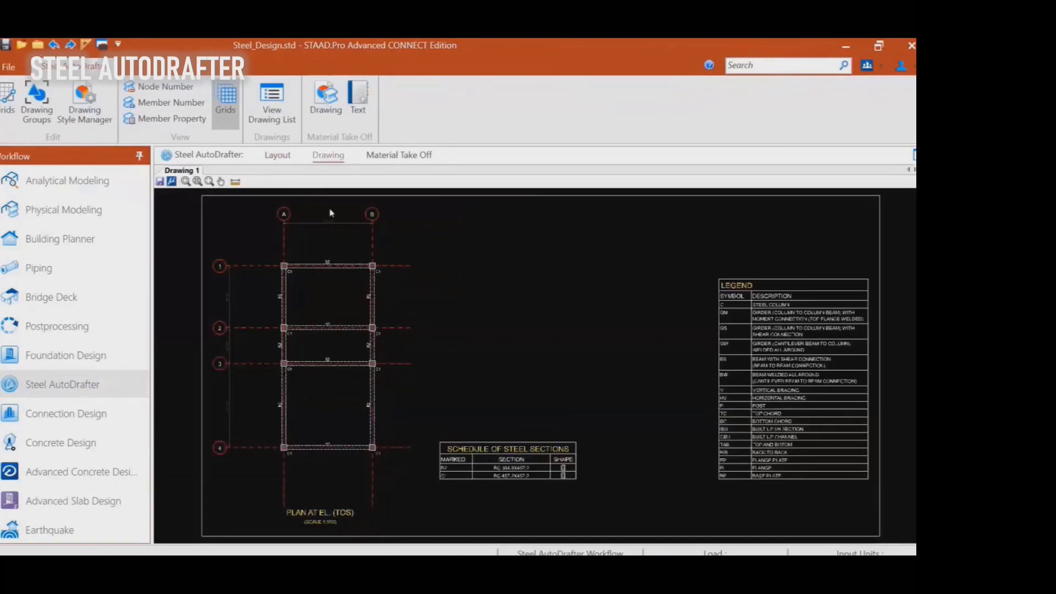
scroll(338, 206, "up", 1)
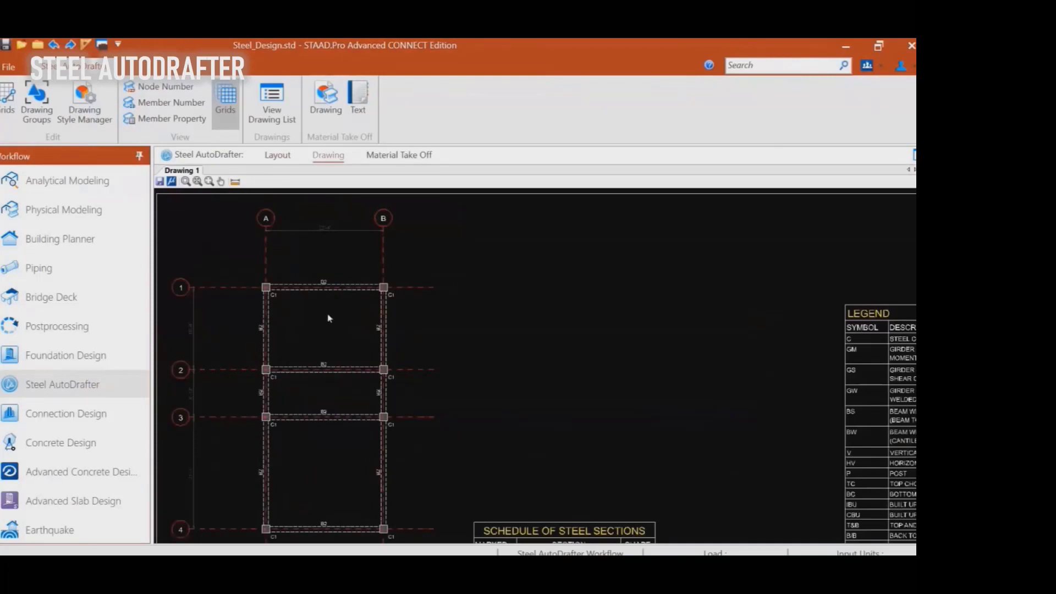
scroll(315, 300, "up", 1)
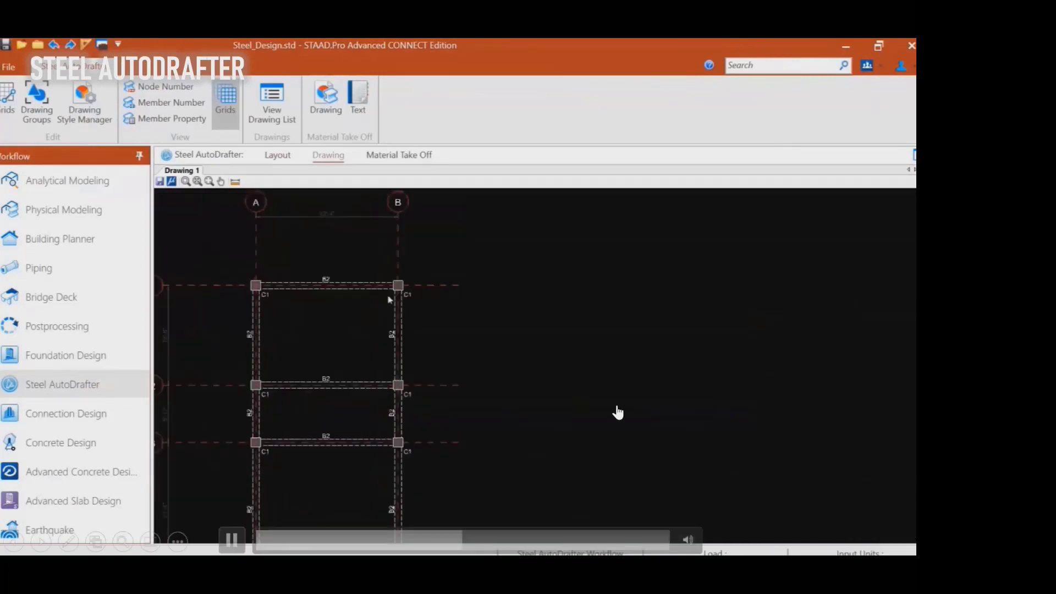
left_click(617, 411)
key("Escape")
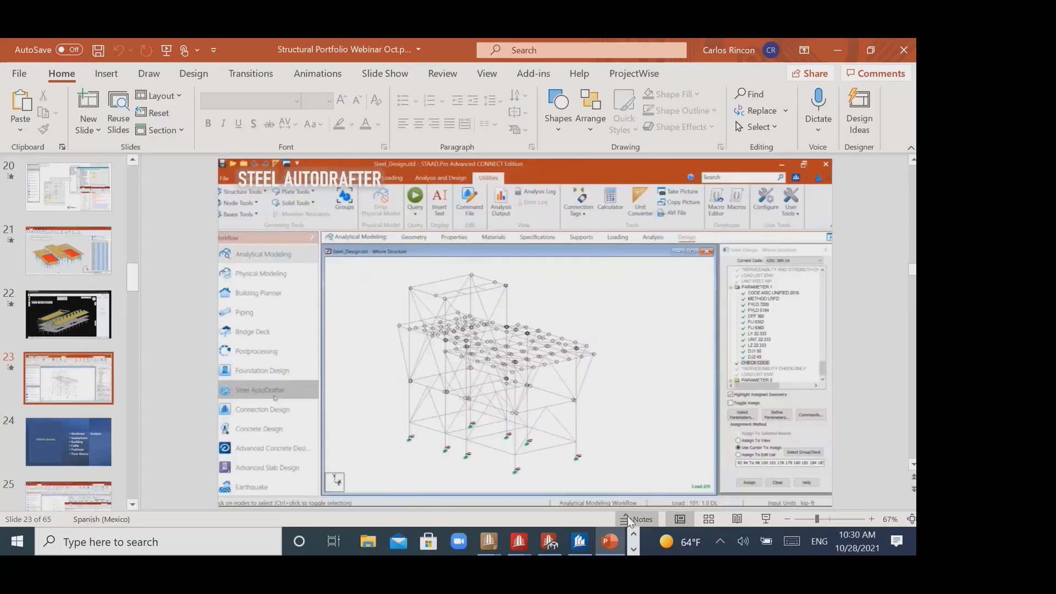
- Switch back to the Ex1 model in STAAD.Pro and open it in the Steel AutoDrafter workflow
left_click(633, 549)
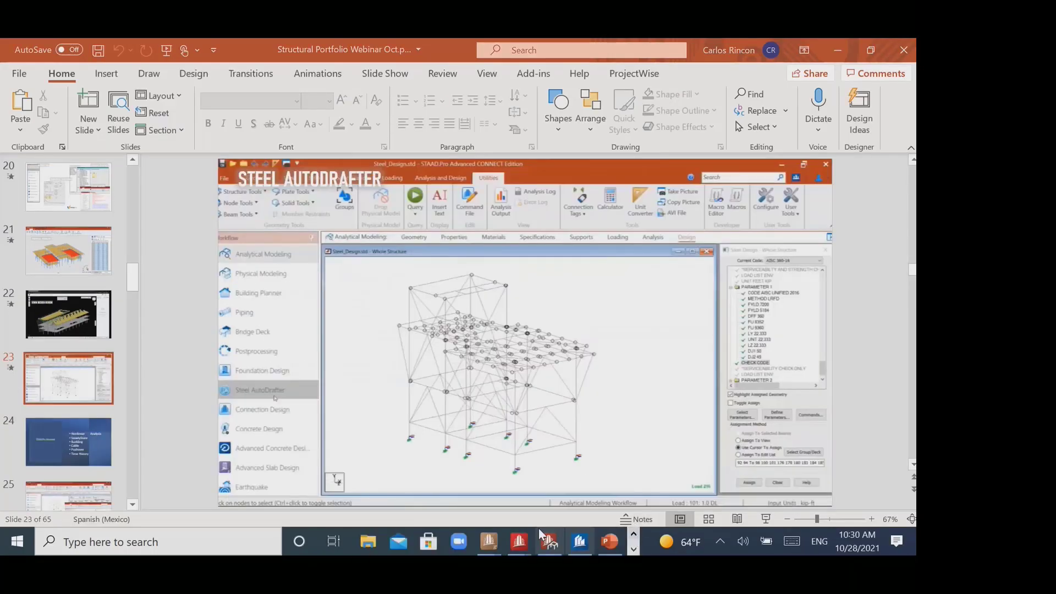
mouse_move(521, 543)
left_click(616, 483)
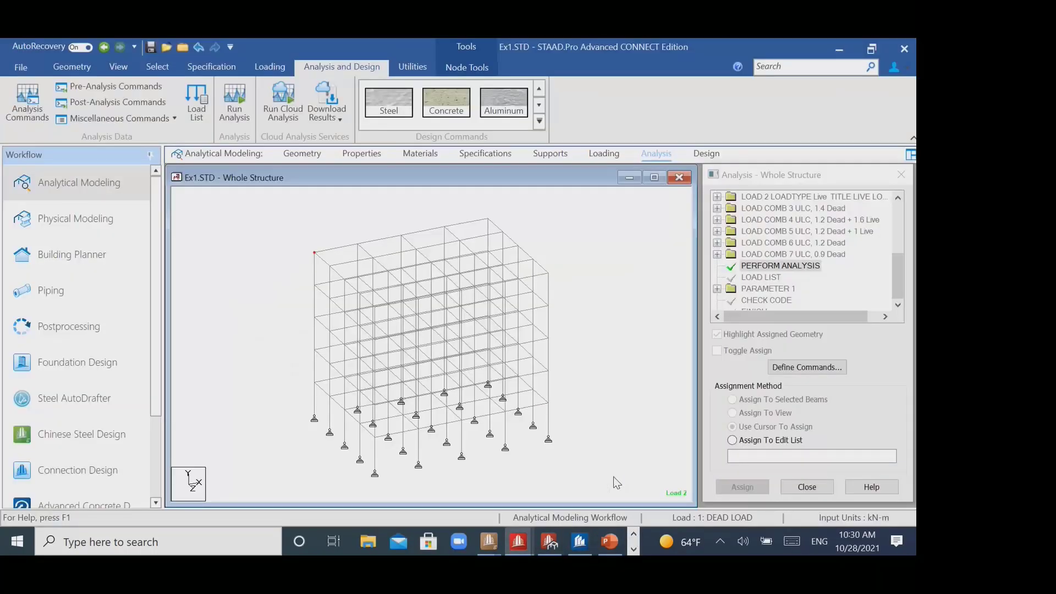
left_click(111, 389)
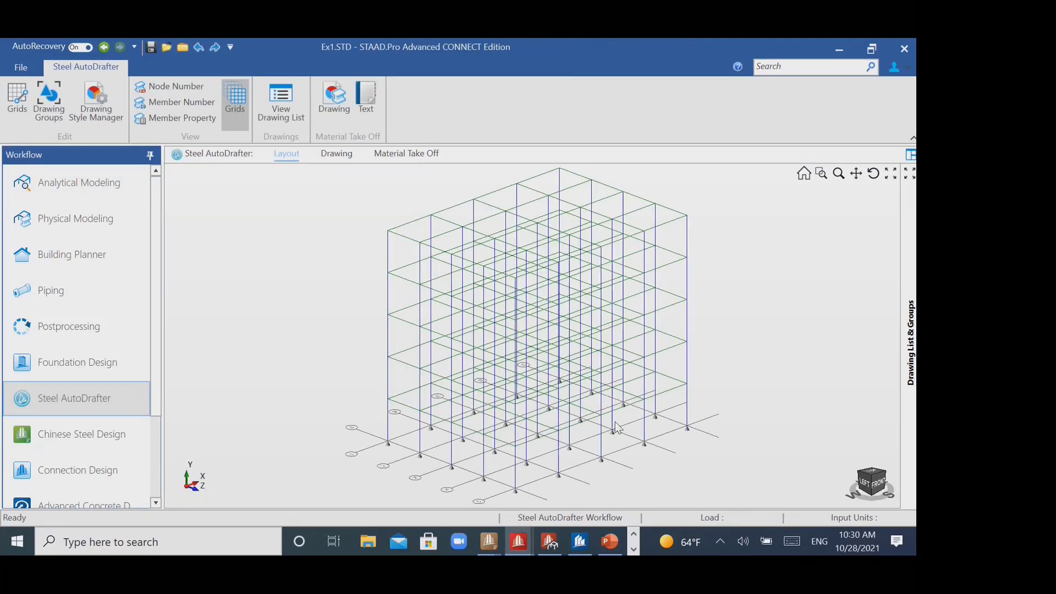
- Generate a plan drawing at Y = 15000 from a roof-level edge beam, at scale 1:100 with members drawn as full sections
left_click(405, 226)
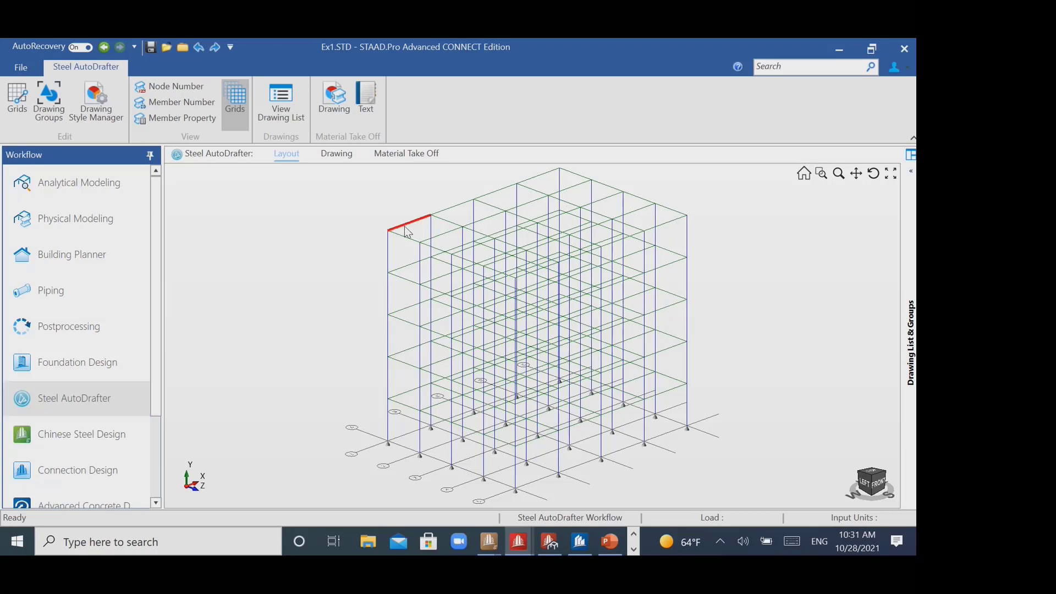
right_click(406, 231)
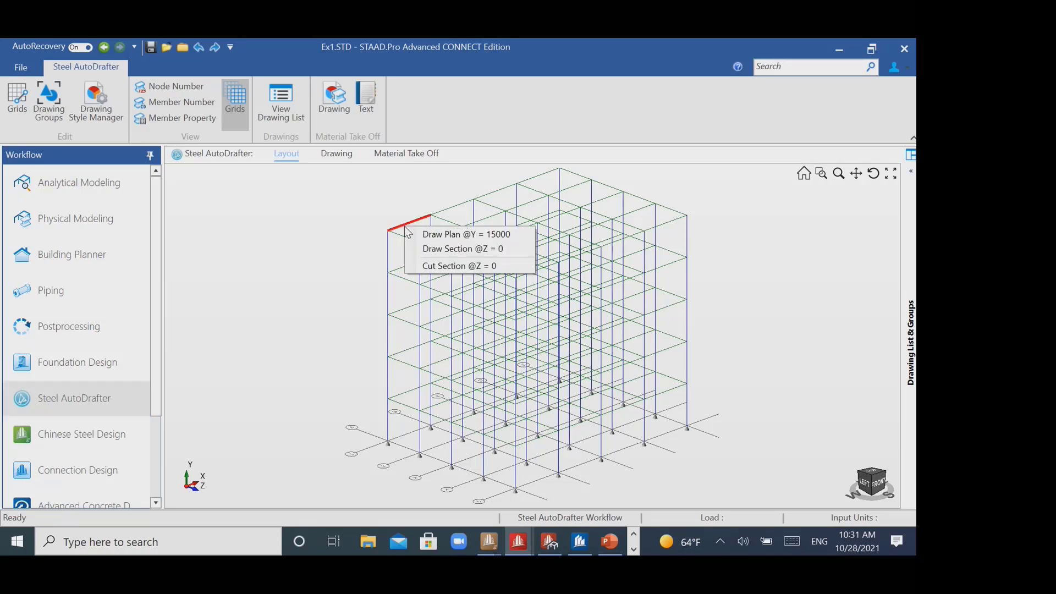
left_click(430, 235)
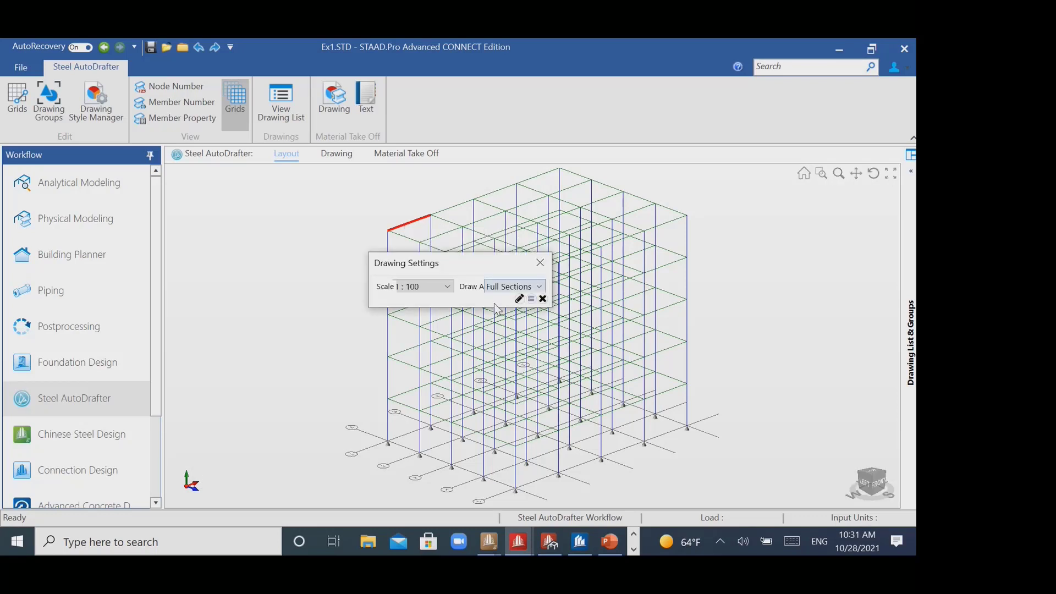
left_click(518, 299)
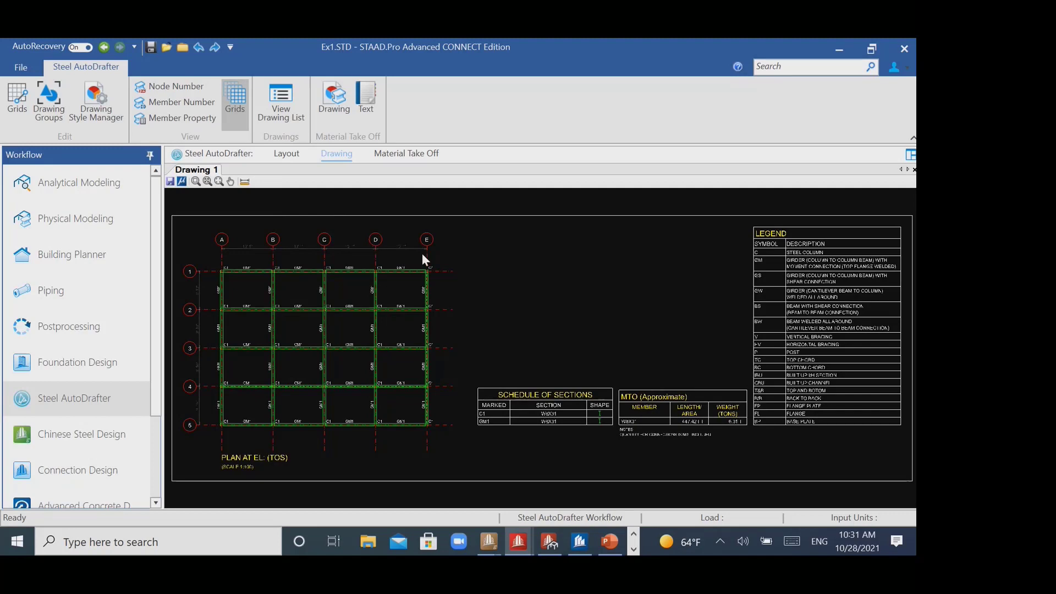
- Examine the plan drawing's gridlines and member marks, the schedule of sections, the approximate material take-off and the legend
scroll(387, 286, "up", 3)
scroll(463, 292, "down", 2)
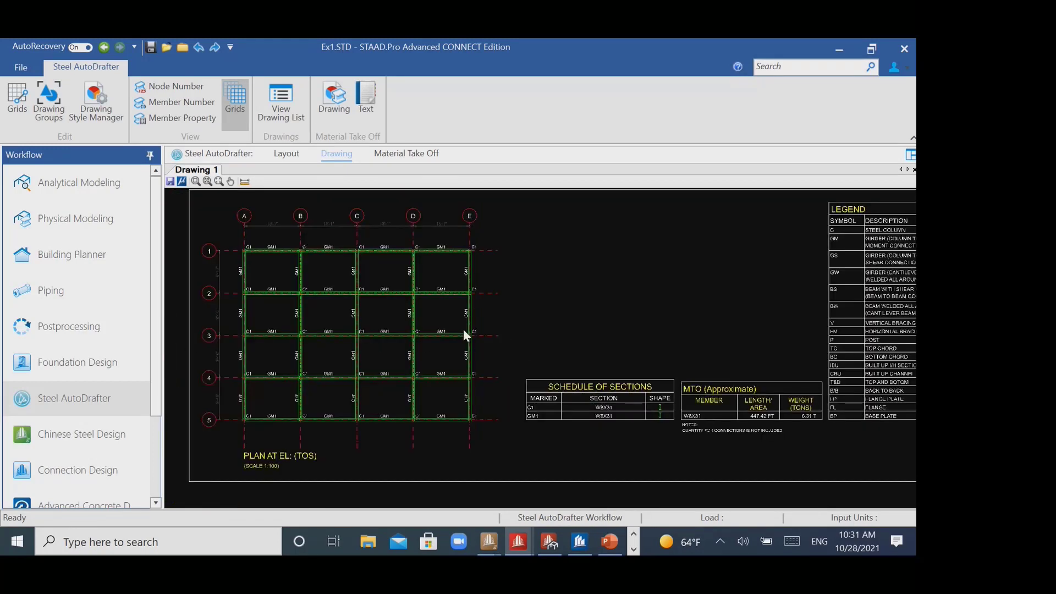
scroll(282, 242, "up", 4)
scroll(333, 286, "down", 3)
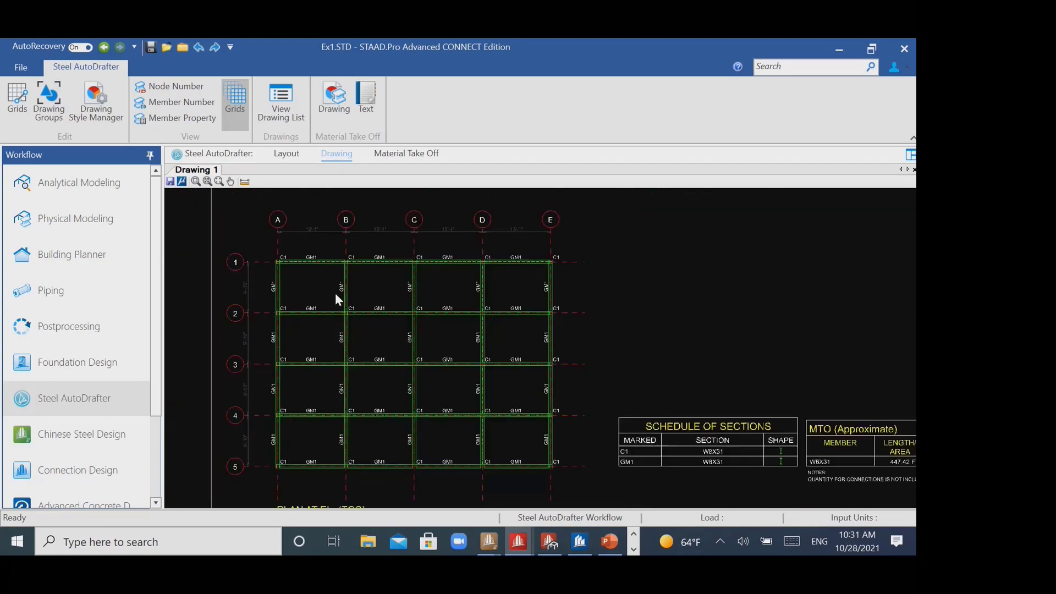
scroll(721, 397, "up", 3)
scroll(669, 398, "down", 3)
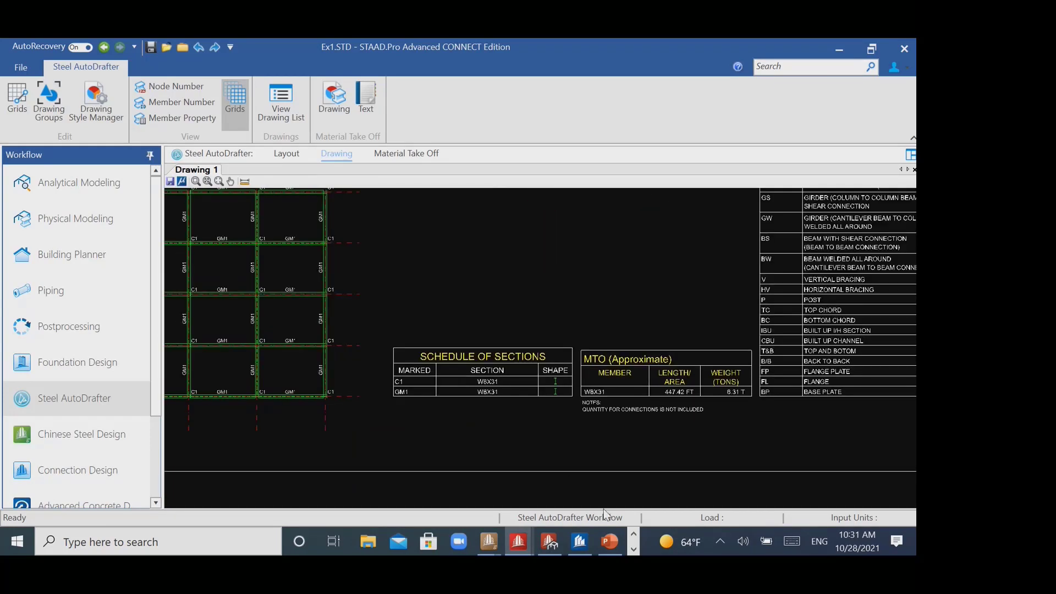
- Switch to the PowerPoint webinar deck, resume the slide show from the Steel AutoDrafter slide and advance to the STAAD.Pro Advanced slide
left_click(613, 541)
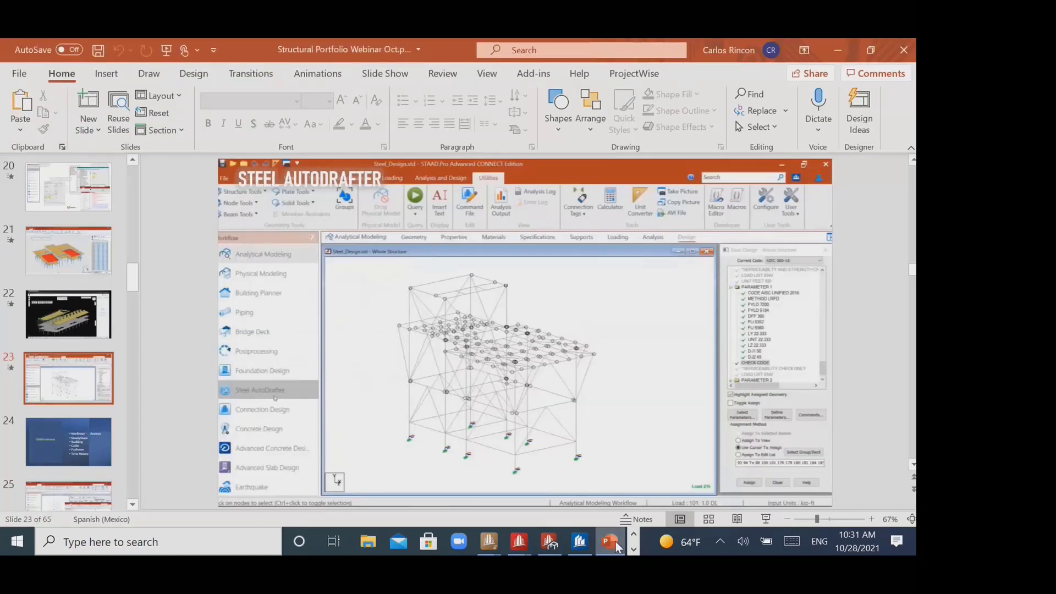
left_click(775, 518)
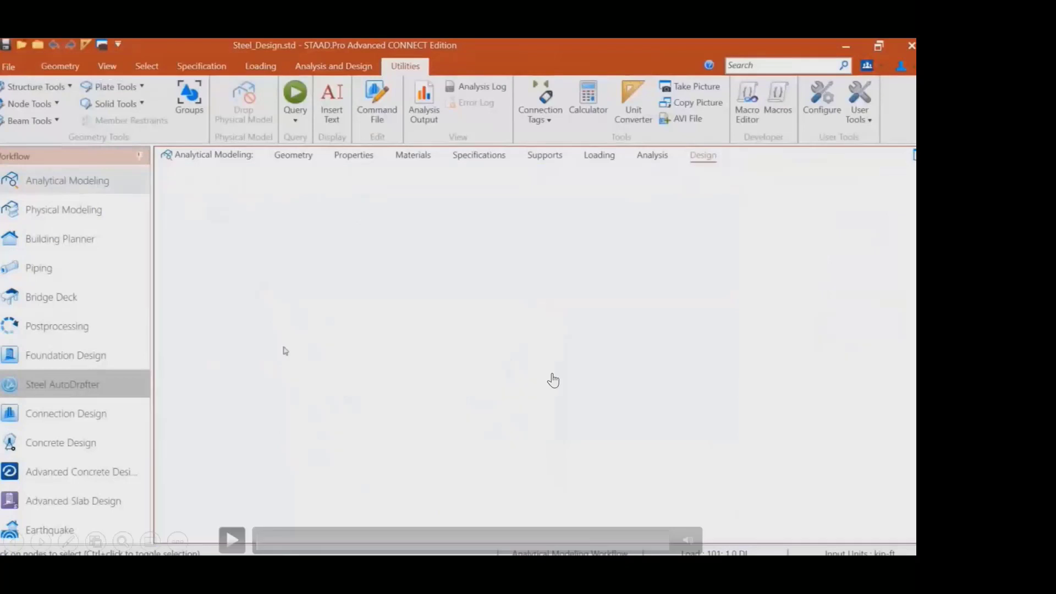
key("Right")
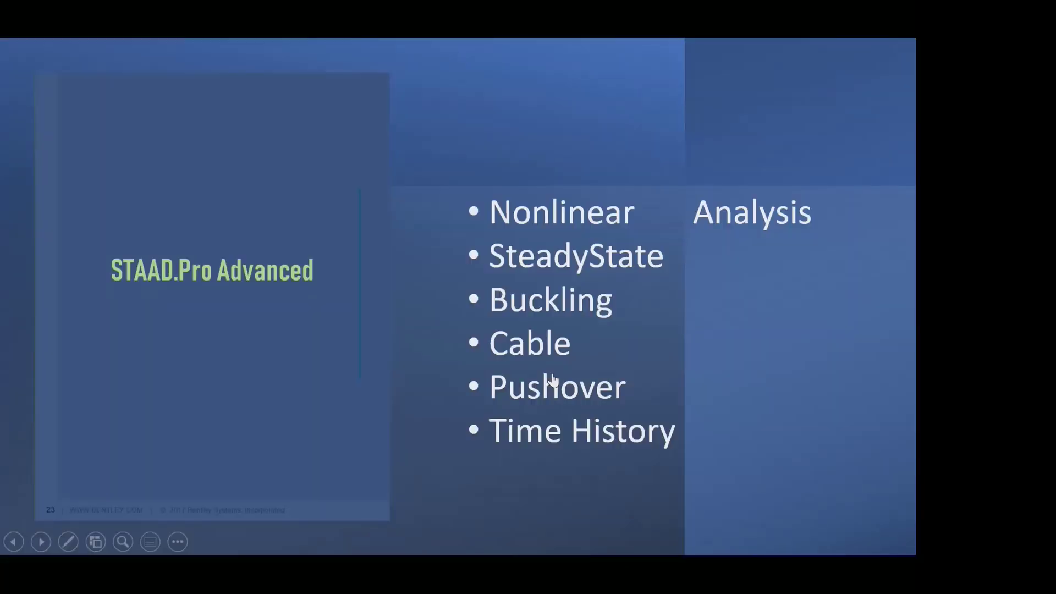
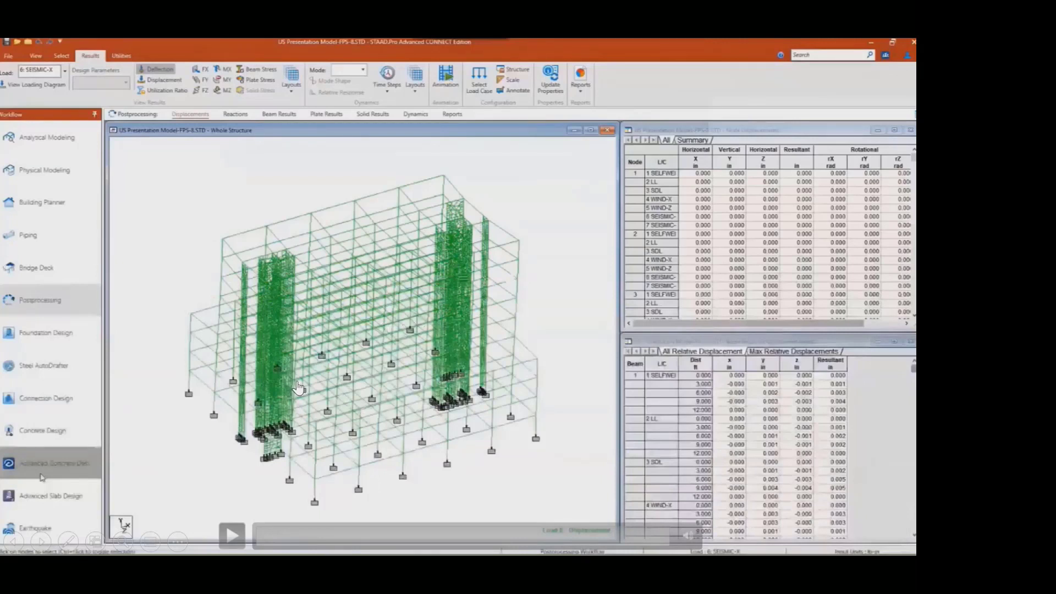
- Leave the slide show and launch a new instance of STAAD.Pro CONNECT Edition V22 Update 7
key("Escape")
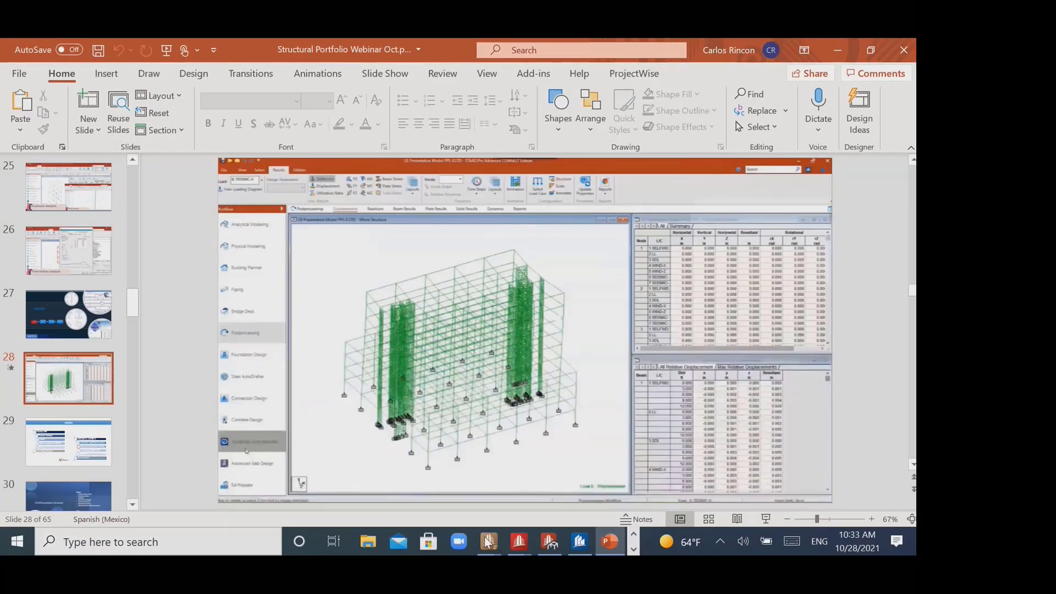
mouse_move(527, 550)
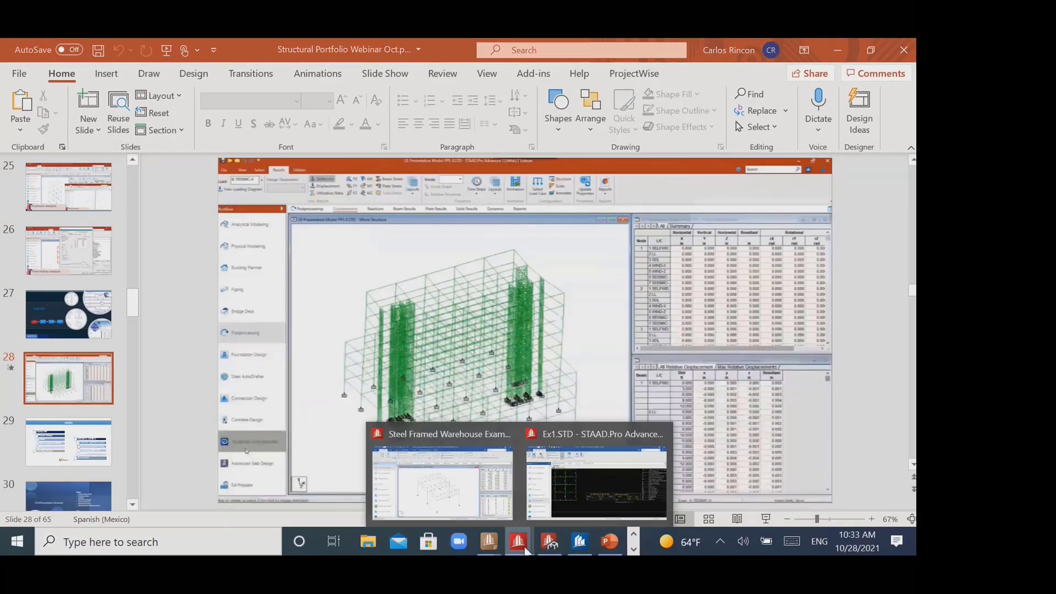
left_click(209, 547)
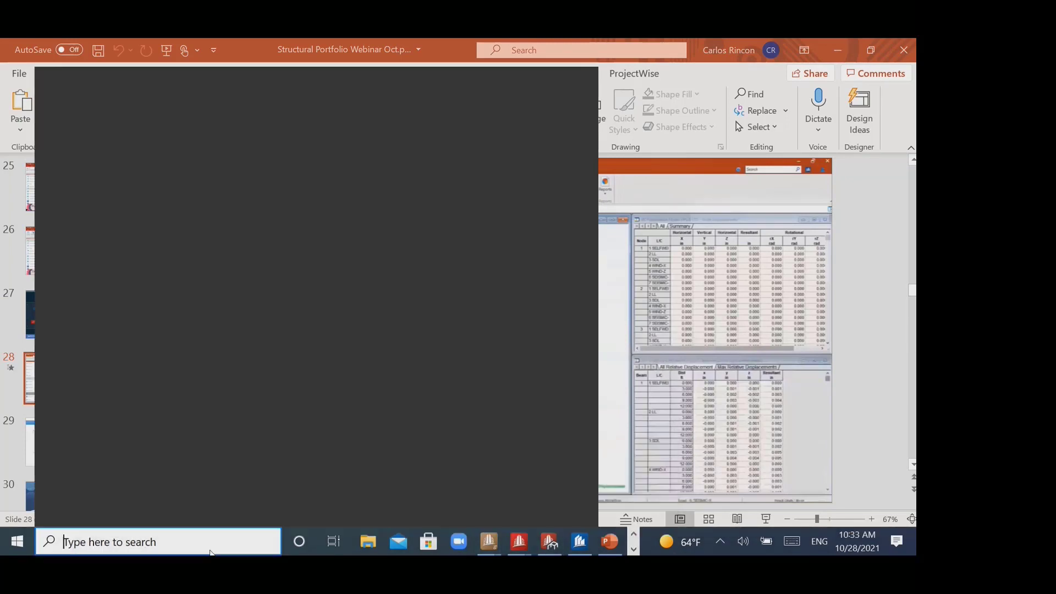
type("staad")
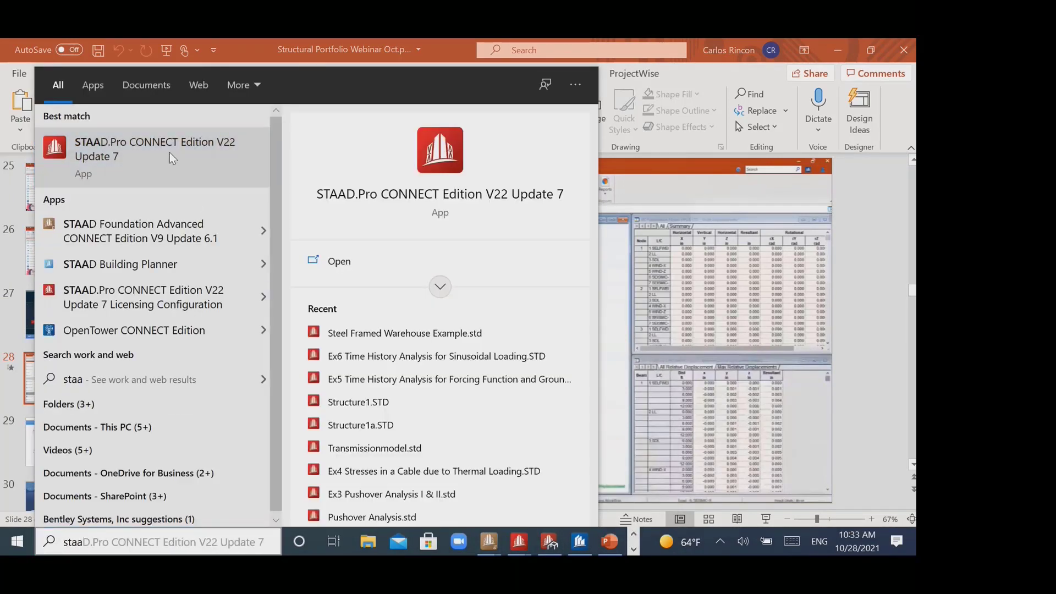
left_click(170, 153)
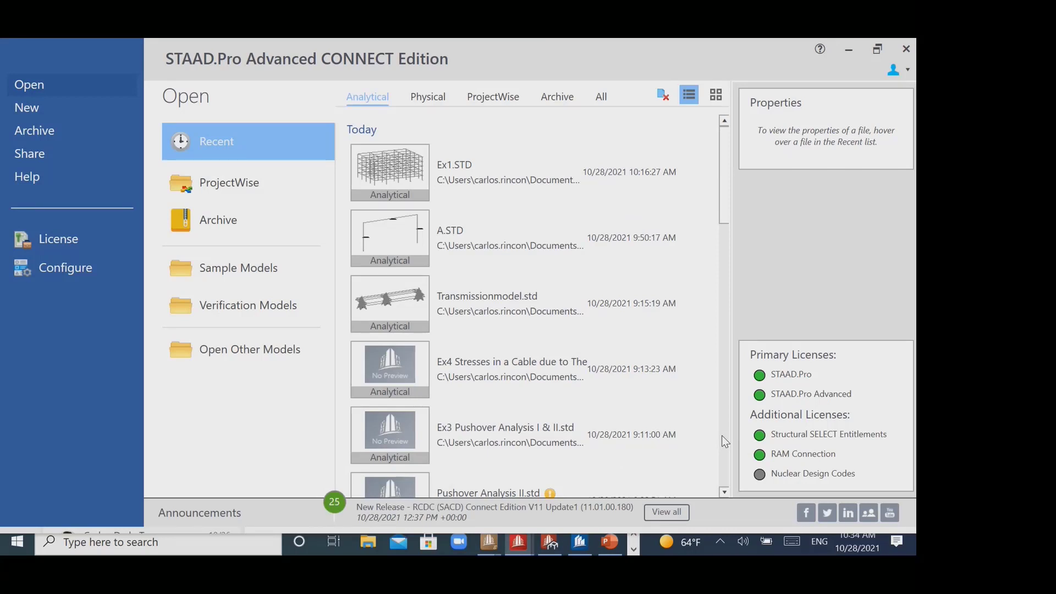
- Open the Ex5 Time History Analysis for Forcing Function and Ground Motion model from the Executables std folder
left_click(217, 354)
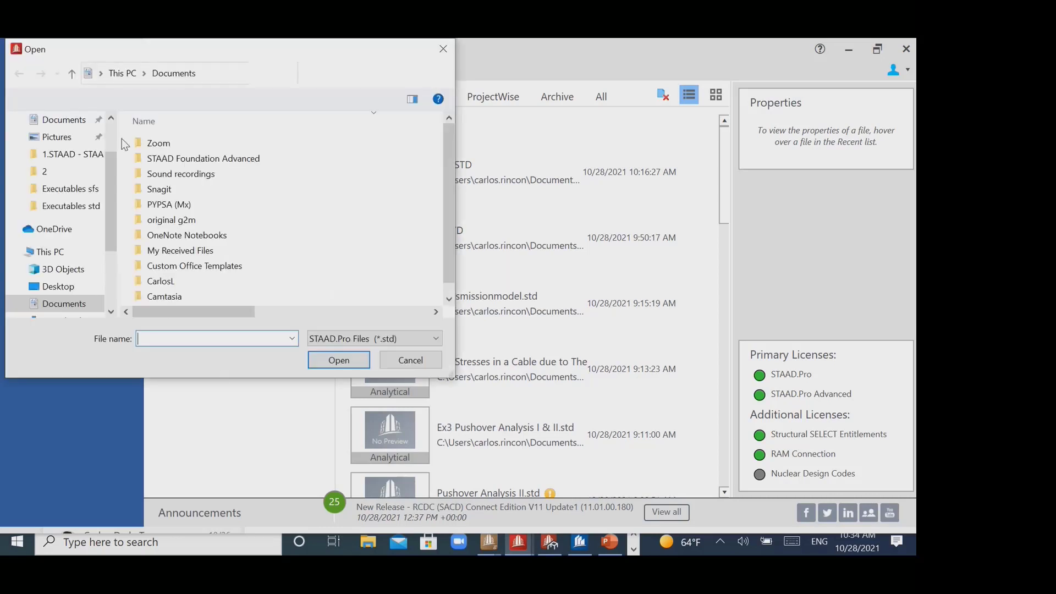
left_click(72, 155)
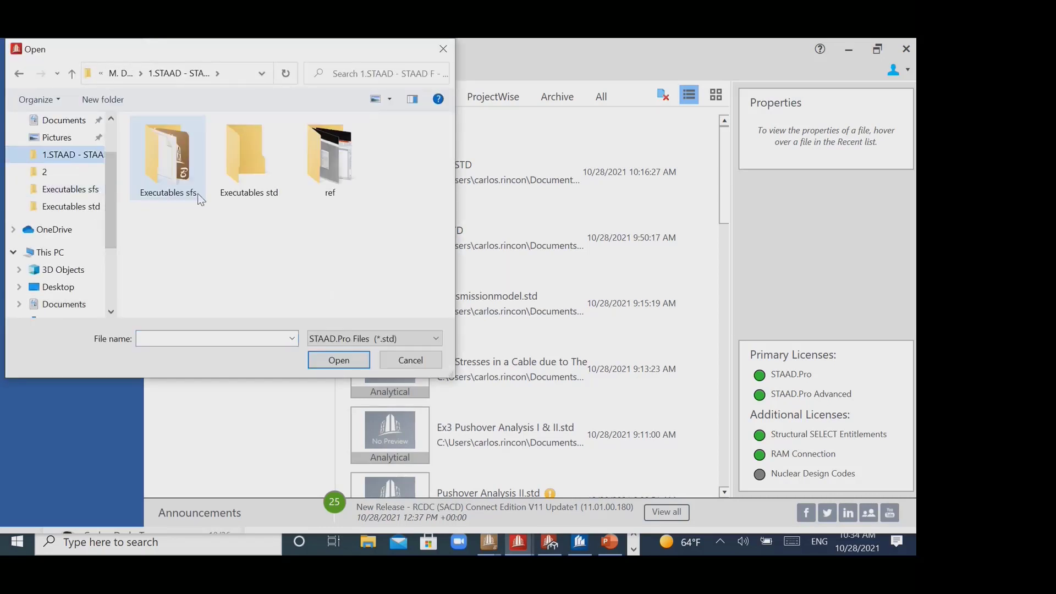
double_click(252, 175)
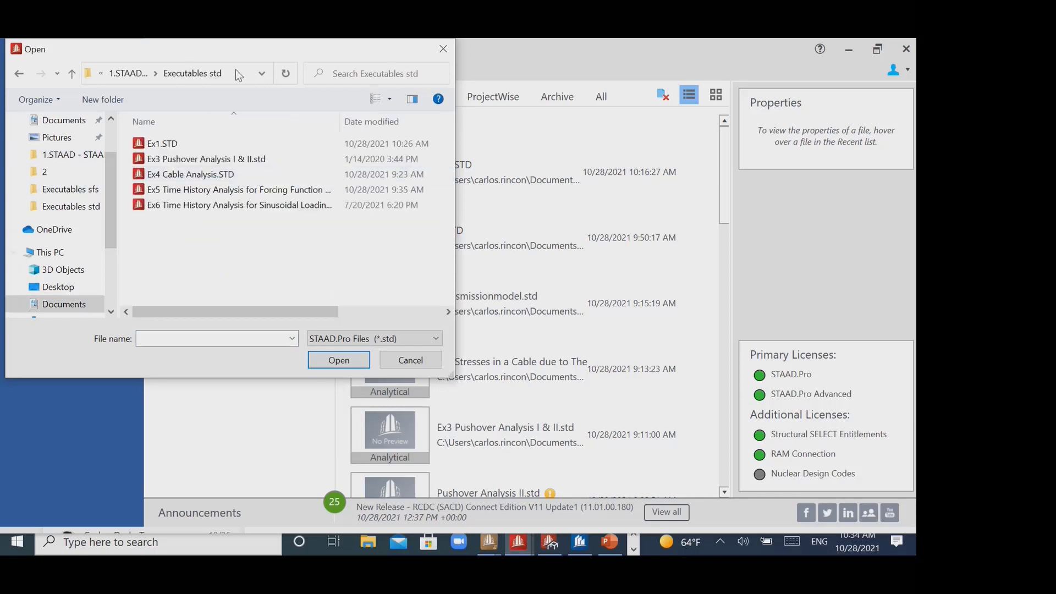
left_click_drag(232, 54, 296, 62)
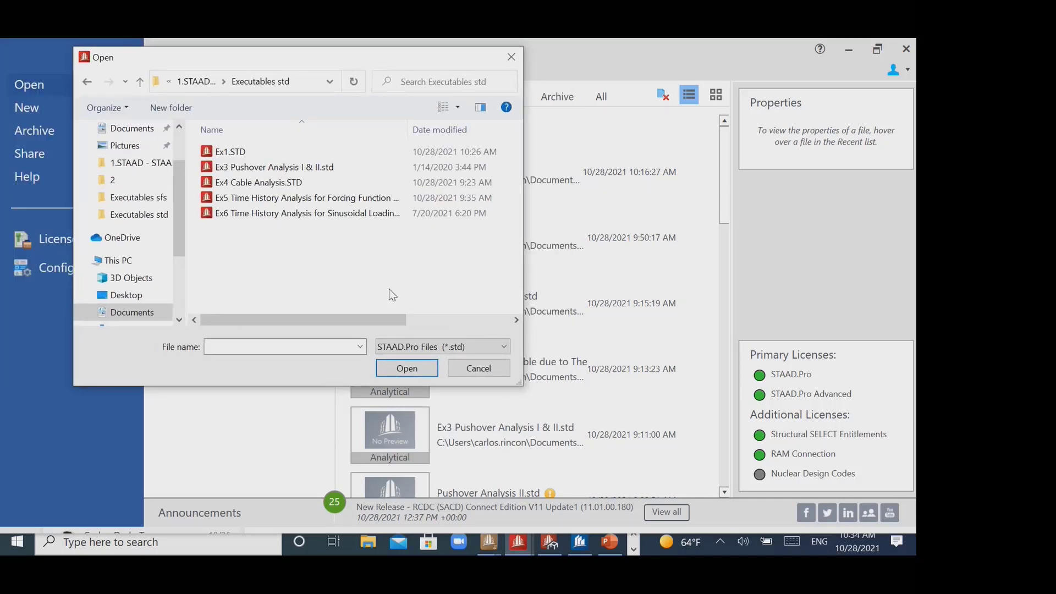
left_click(320, 200)
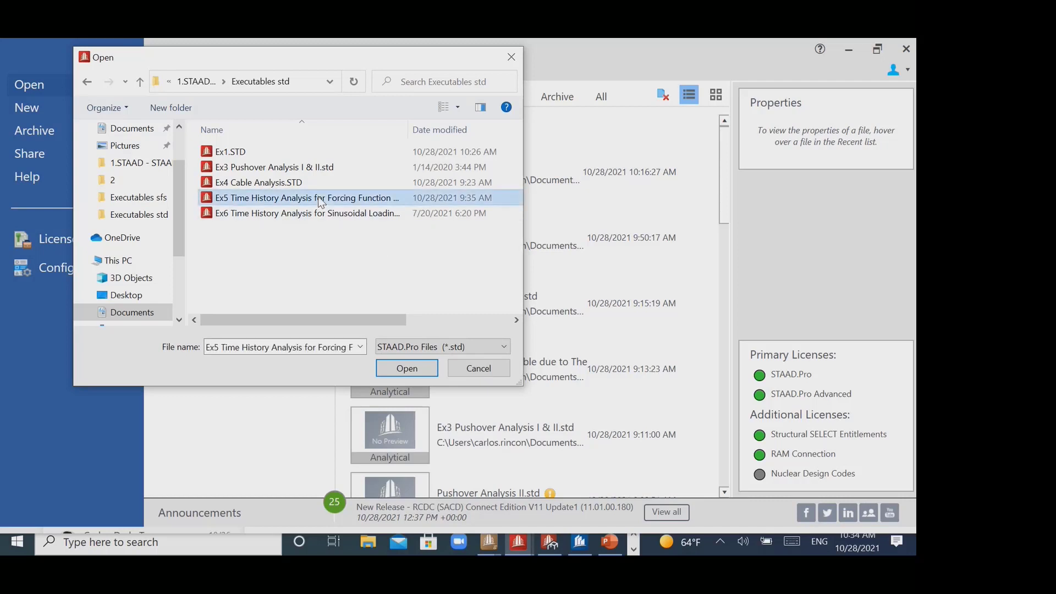
left_click(408, 368)
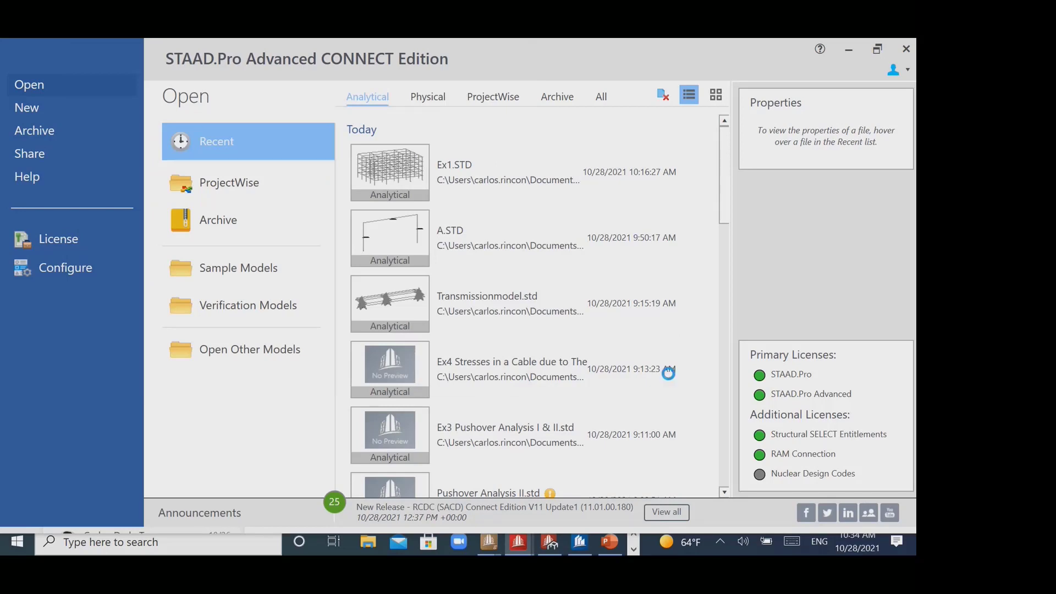
- Launch another STAAD.Pro CONNECT Edition instance while keeping the Ex5 model open
left_click(55, 542)
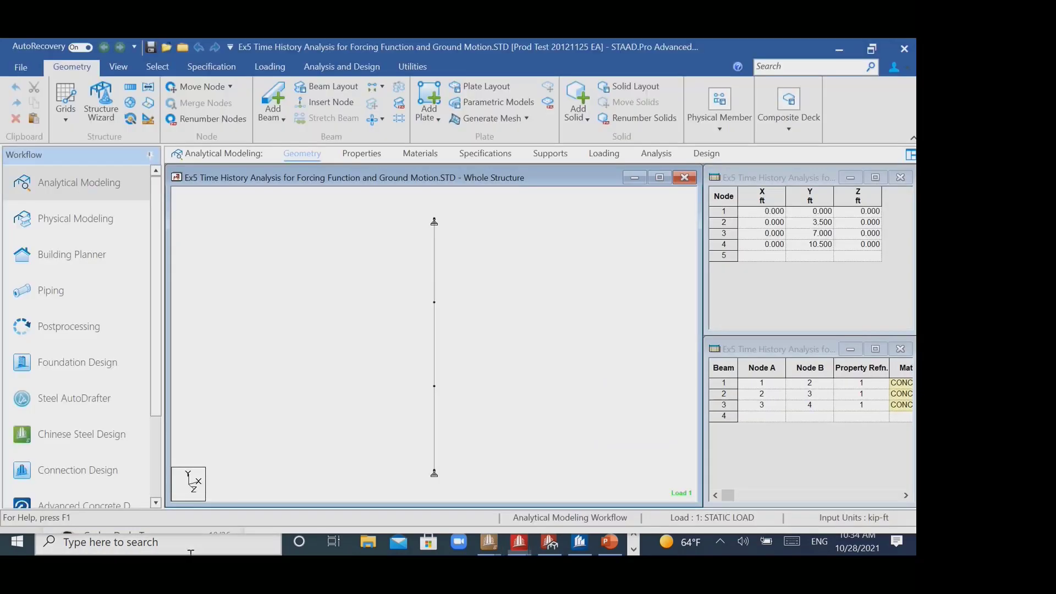
type("staa")
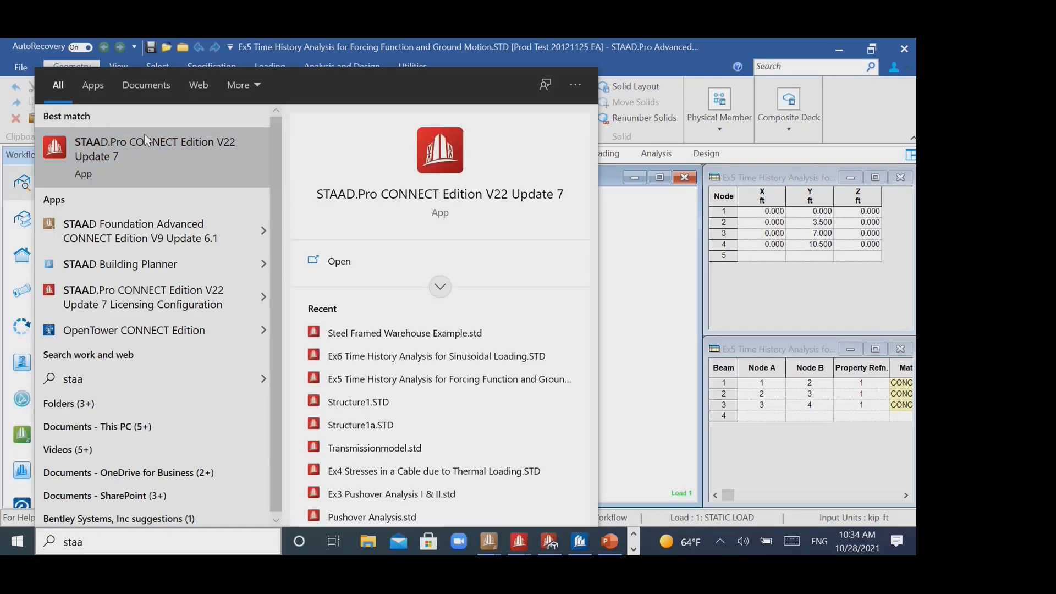
left_click(548, 381)
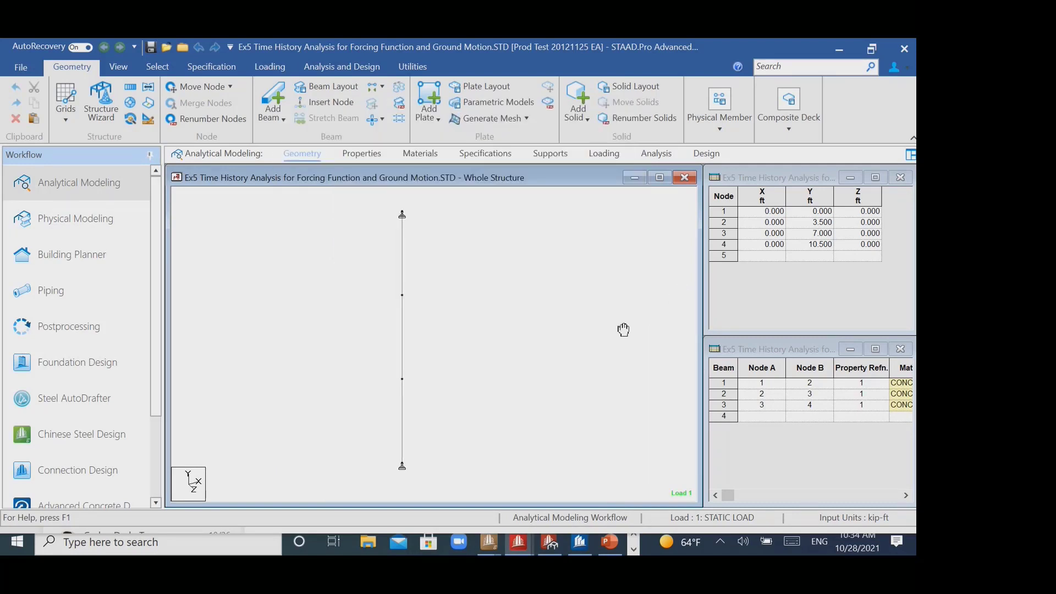
- Display the Ex5 model's load definitions and expand its Time History Definitions
middle_click_drag(482, 263, 484, 264)
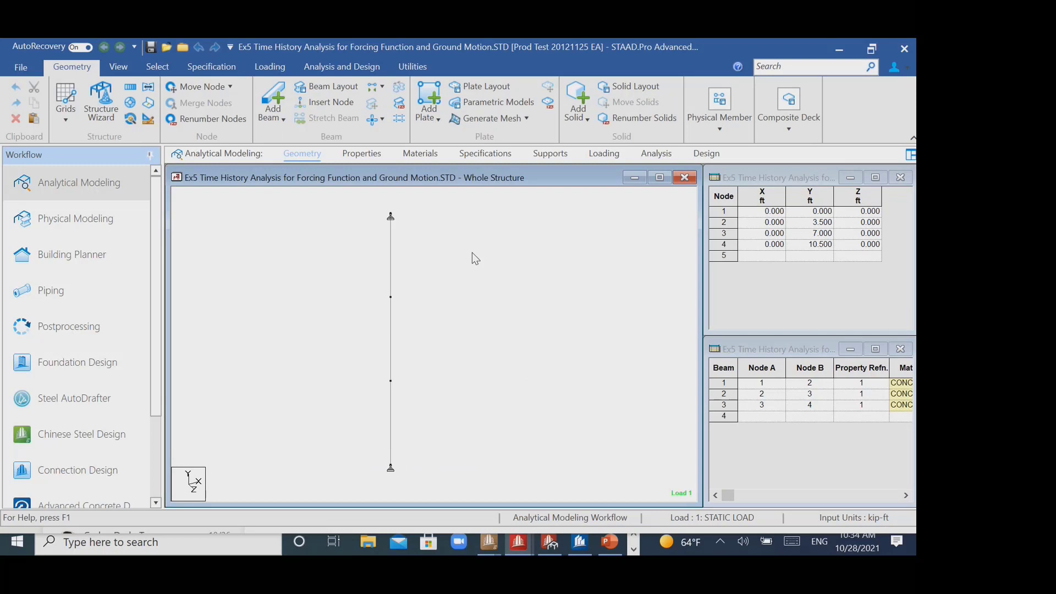
left_click(604, 153)
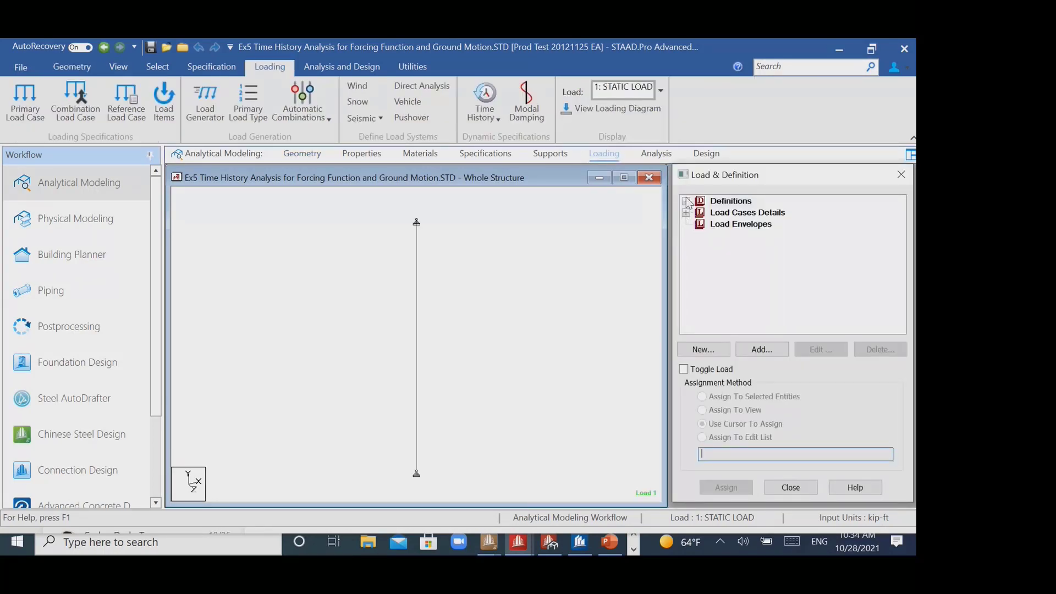
left_click(687, 201)
left_click(685, 202)
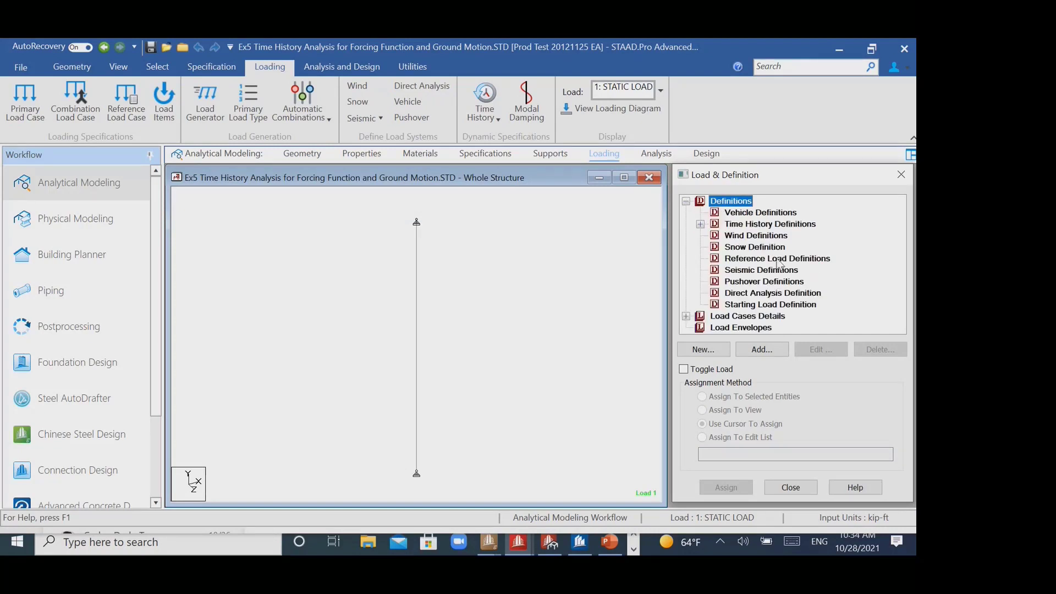
left_click(700, 224)
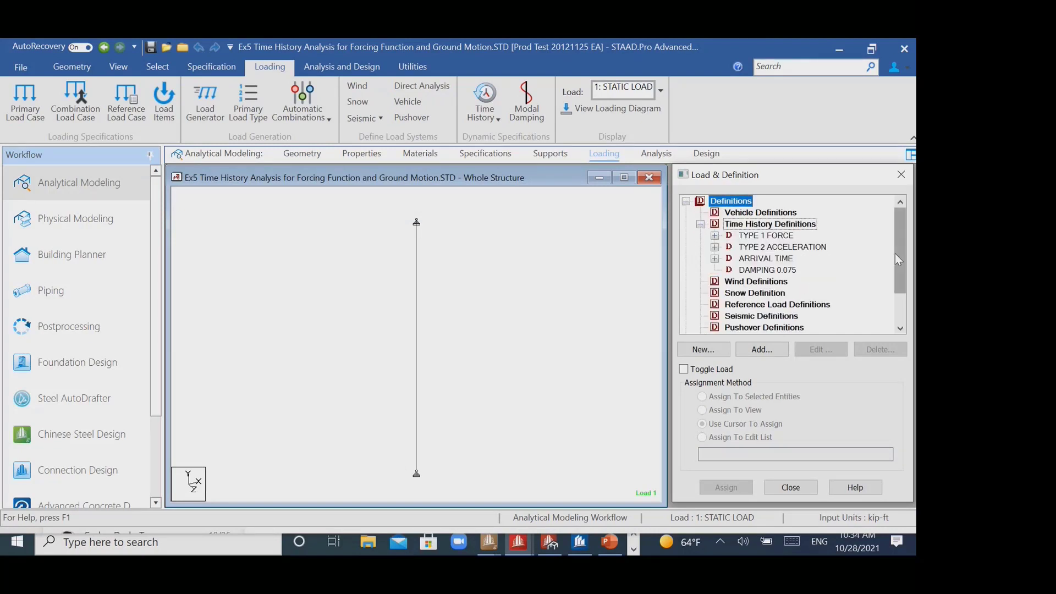
left_click(792, 226)
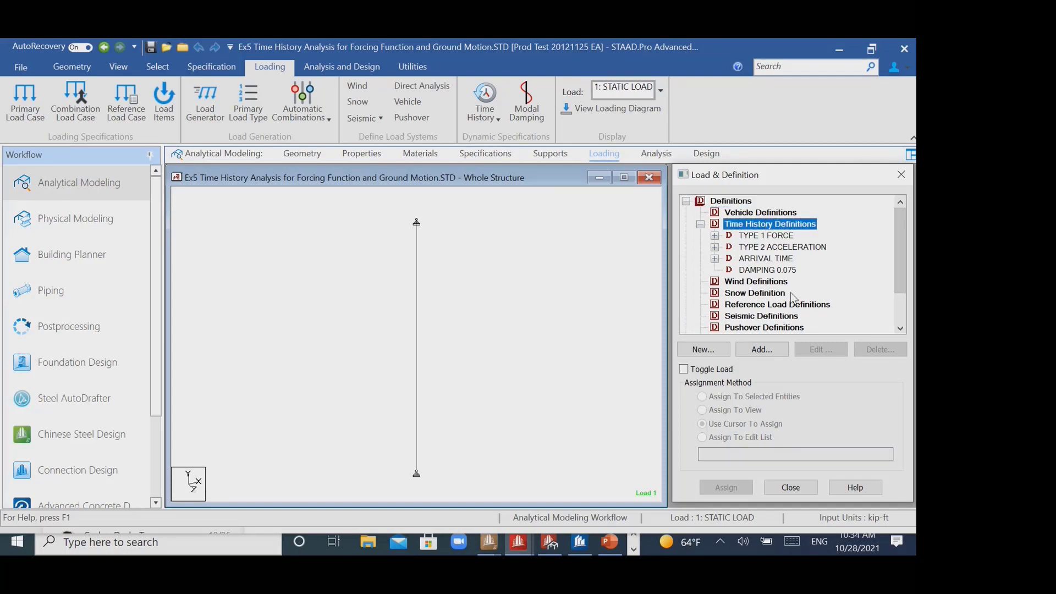
- Inspect the TYPE 1 FORCE time history definition with its time-versus-force table and graph, leaving it unmodified
left_click(715, 236)
left_click(772, 237)
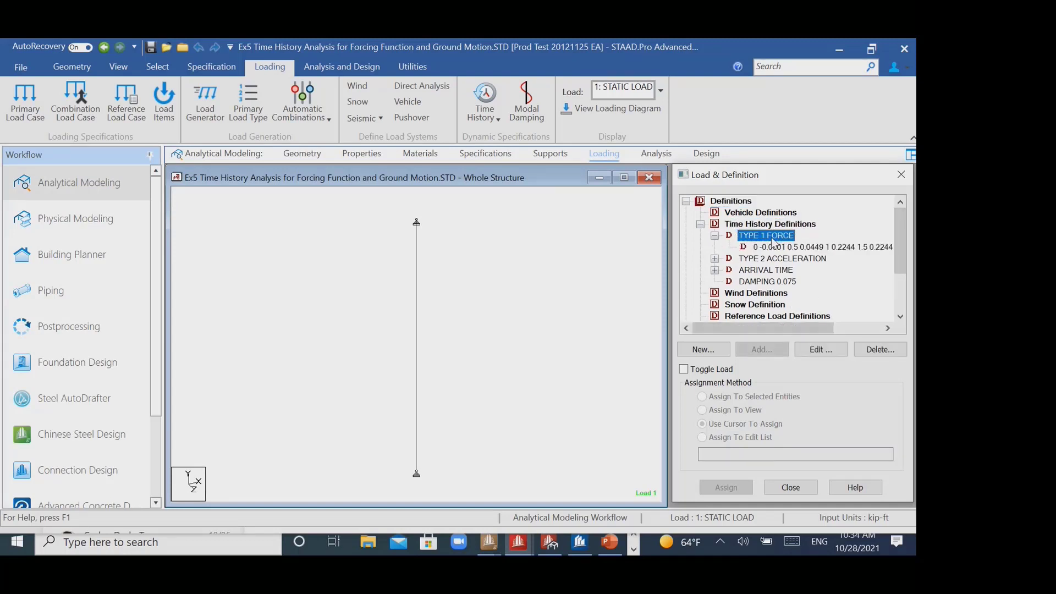
left_click(825, 350)
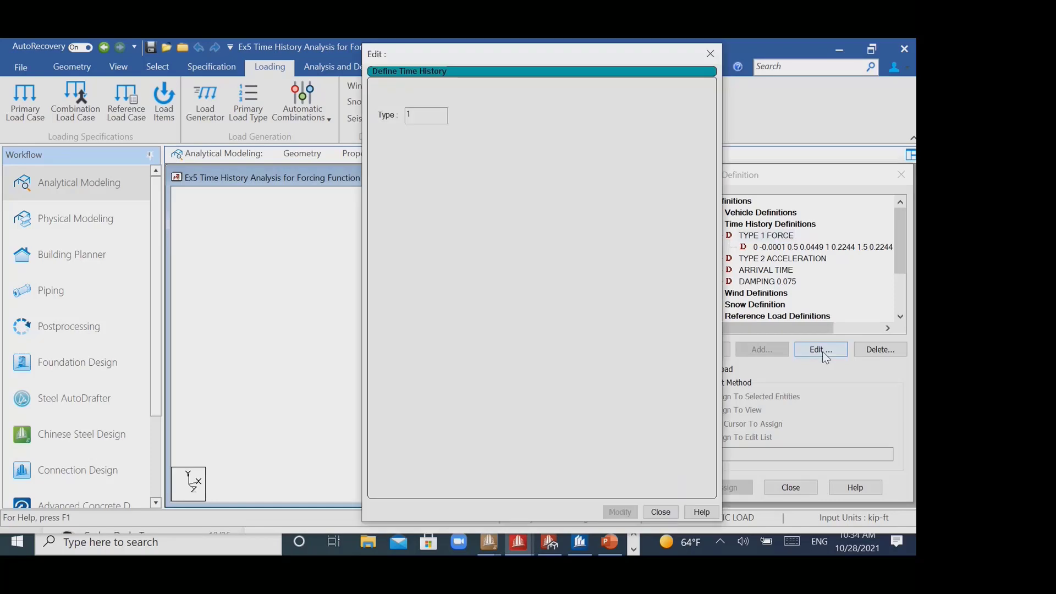
left_click_drag(493, 65, 406, 59)
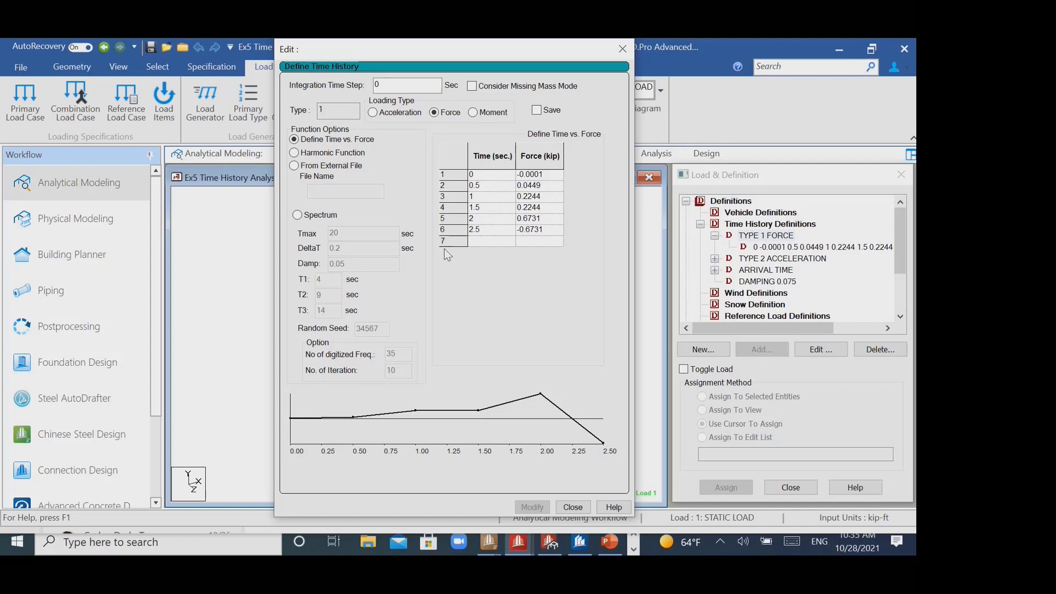
left_click(613, 48)
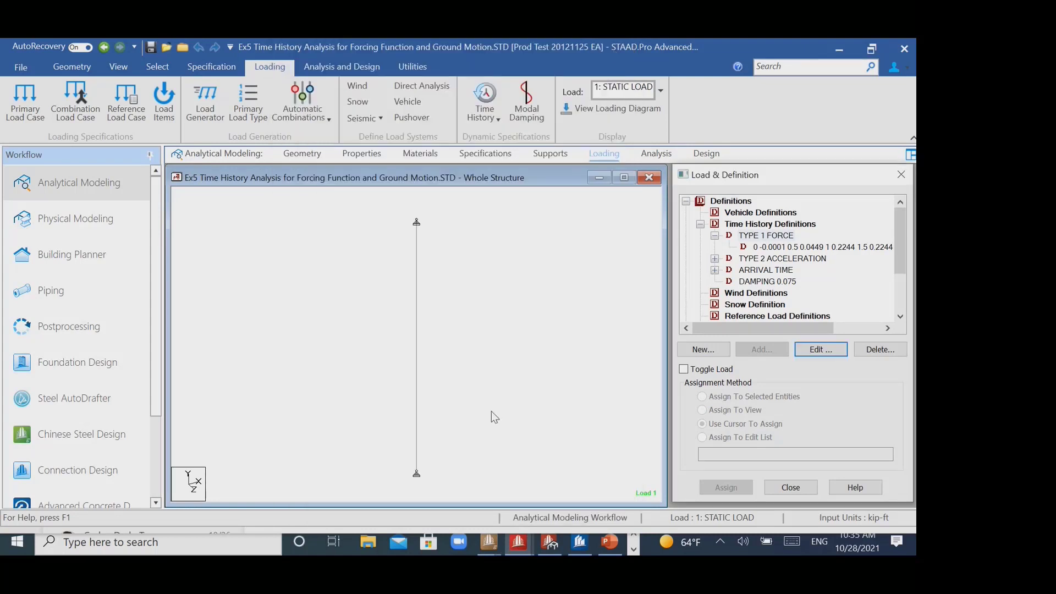
- Switch to the STAAD.Pro Advanced instance that is showing its start page
left_click(633, 548)
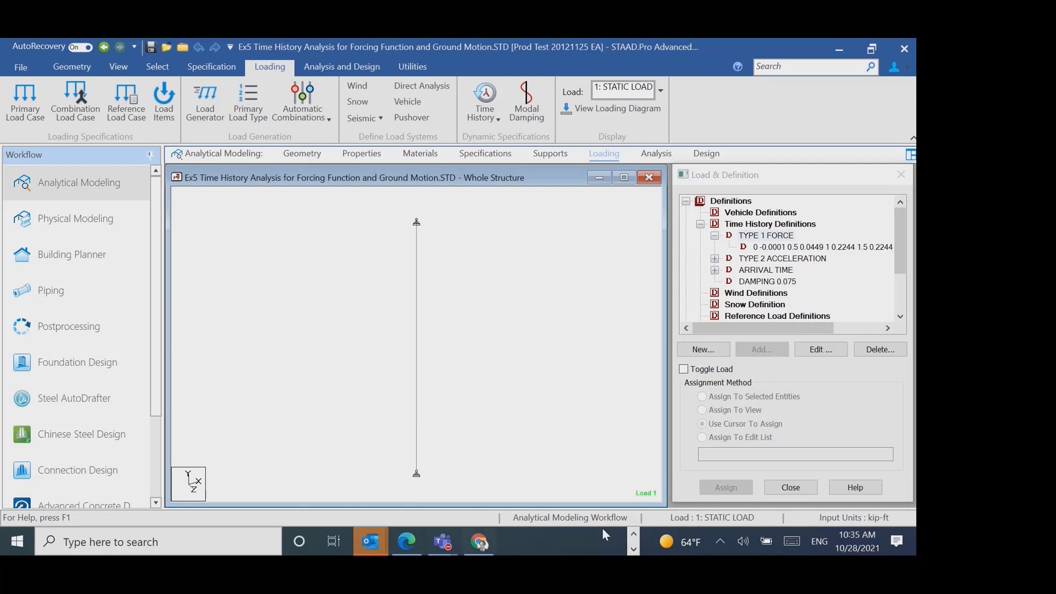
left_click(634, 533)
mouse_move(526, 537)
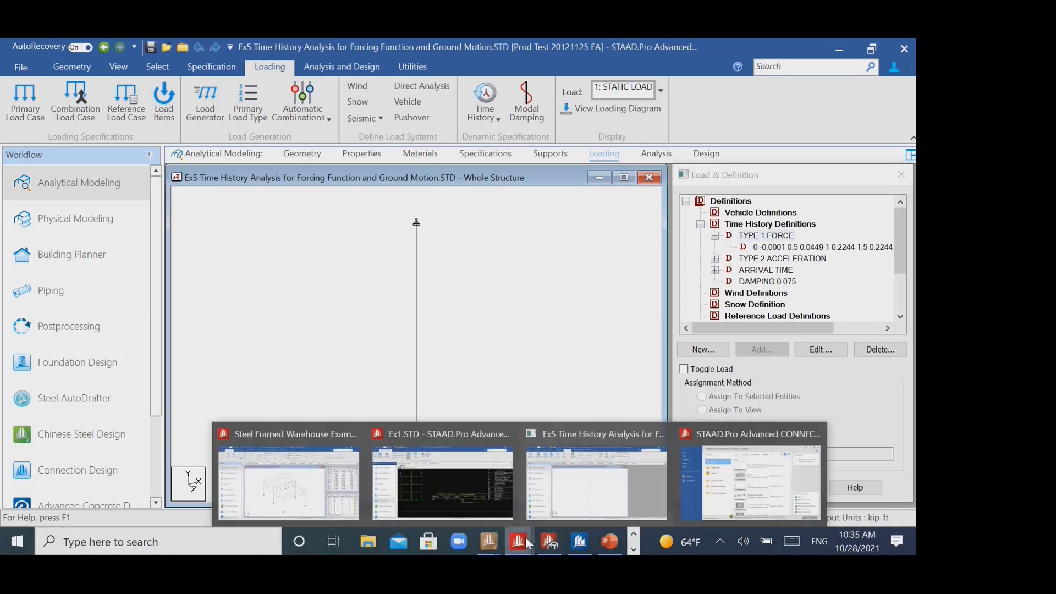
left_click(733, 487)
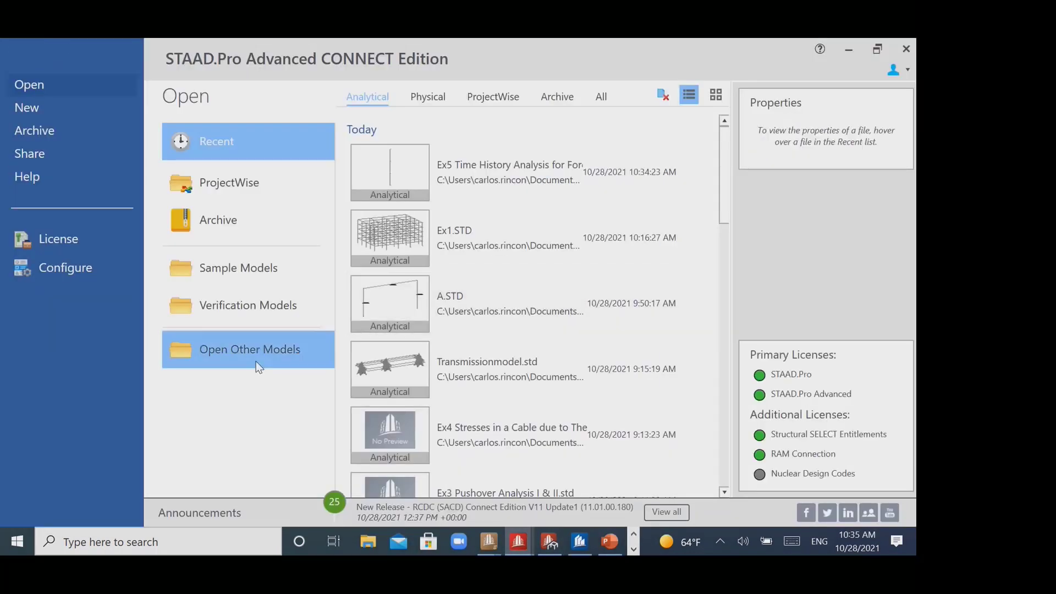
- Open Ex4 Cable Analysis.STD from the Executables std folder and associate it with the project Prod Test 20121125 EA
left_click(256, 361)
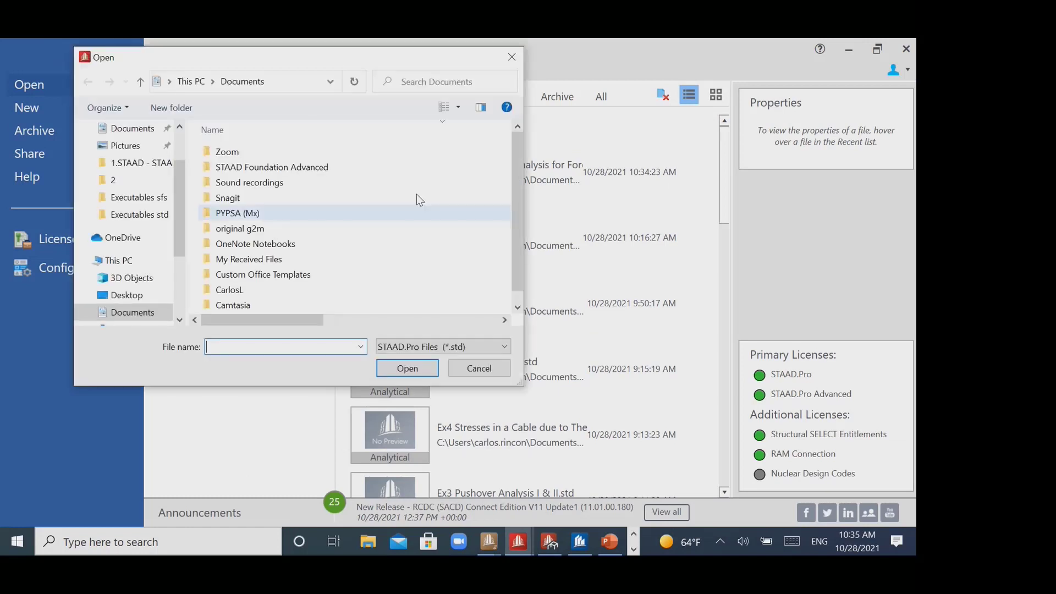
left_click(137, 163)
double_click(300, 182)
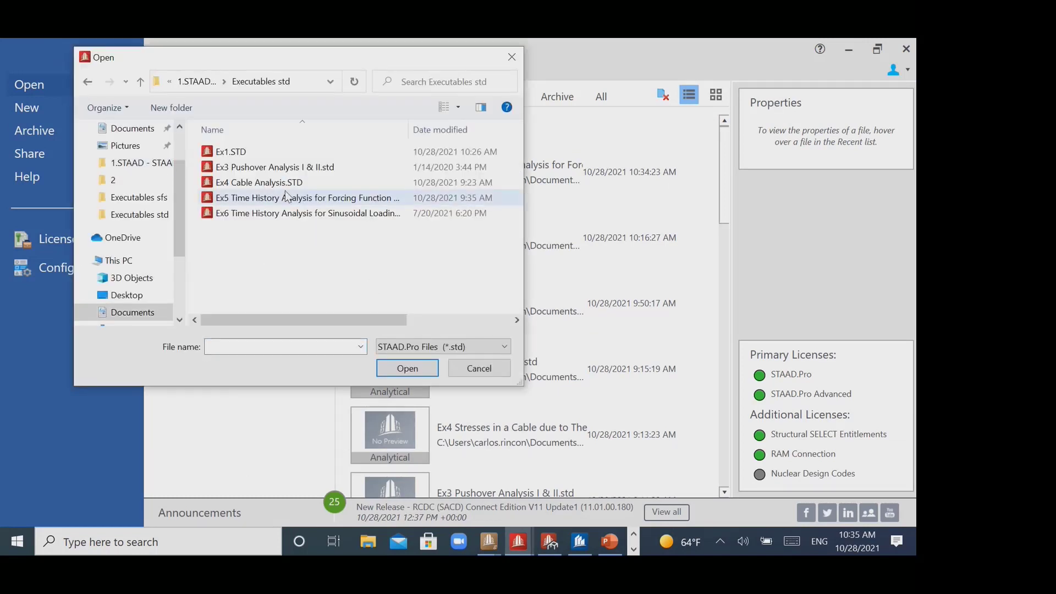
left_click(340, 182)
left_click(416, 370)
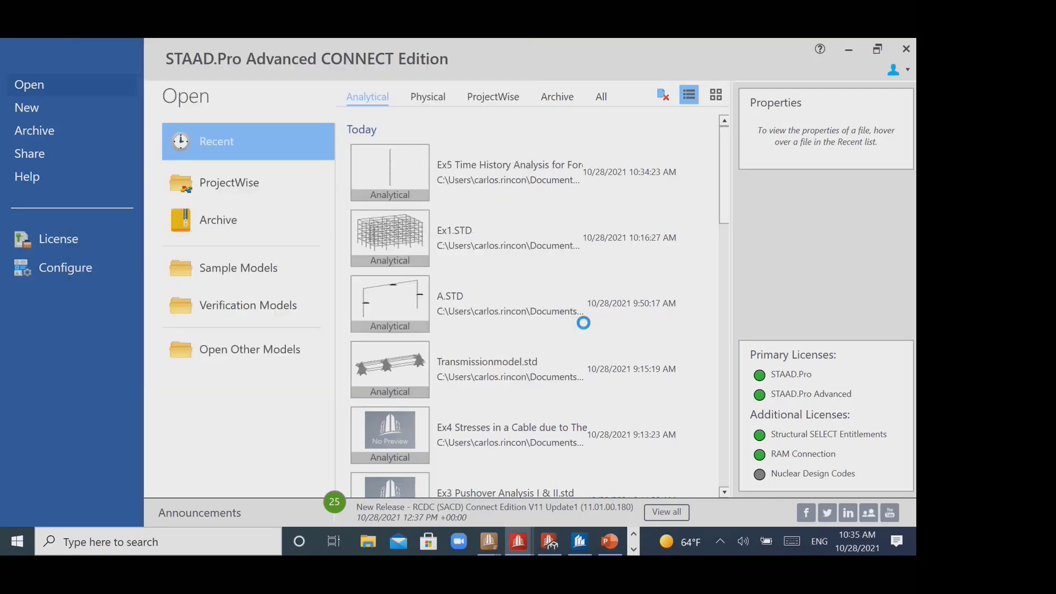
left_click(594, 252)
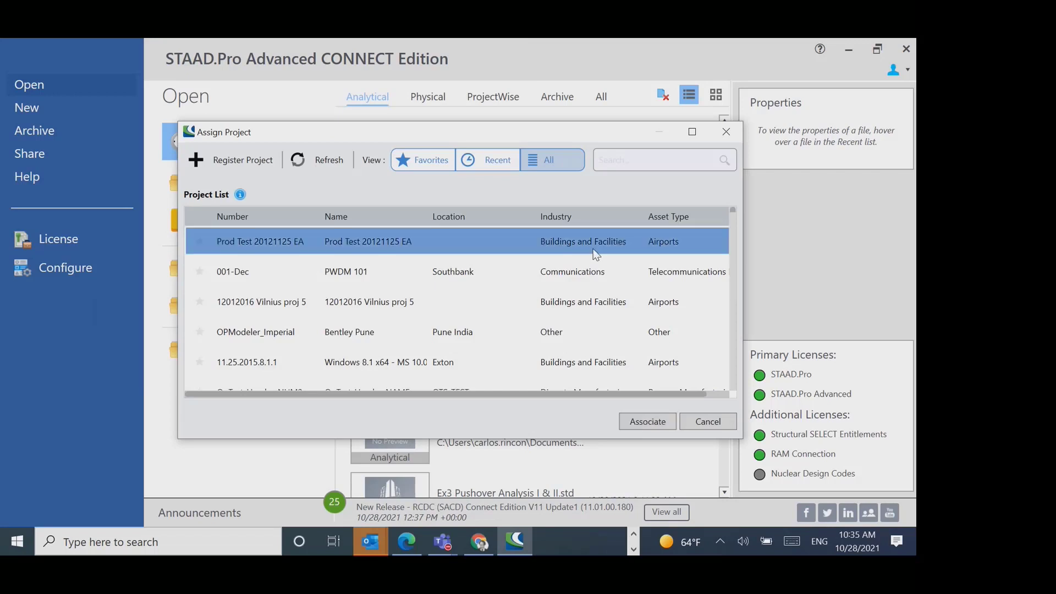
left_click(655, 423)
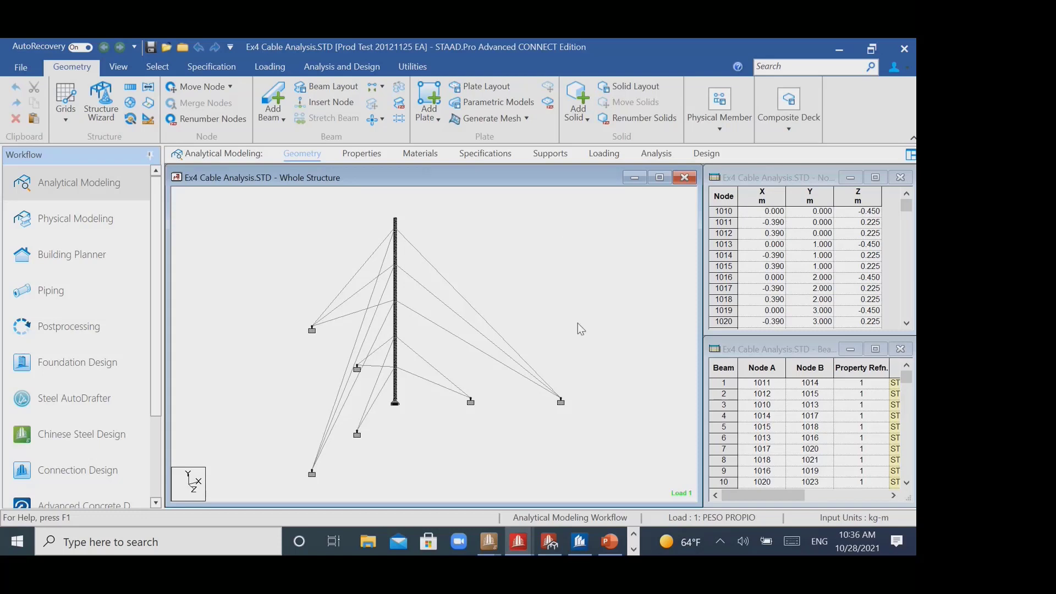
- Review the analysis types offered in the Analysis/Print Commands dialog for the Ex4 model, adding no command
middle_click_drag(582, 330, 587, 328)
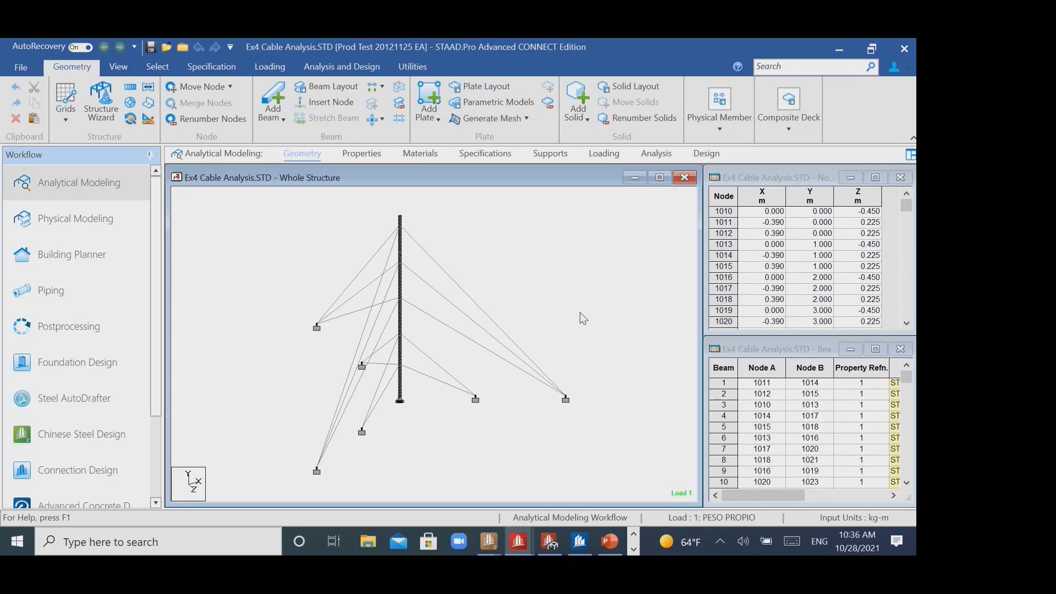
left_click(342, 66)
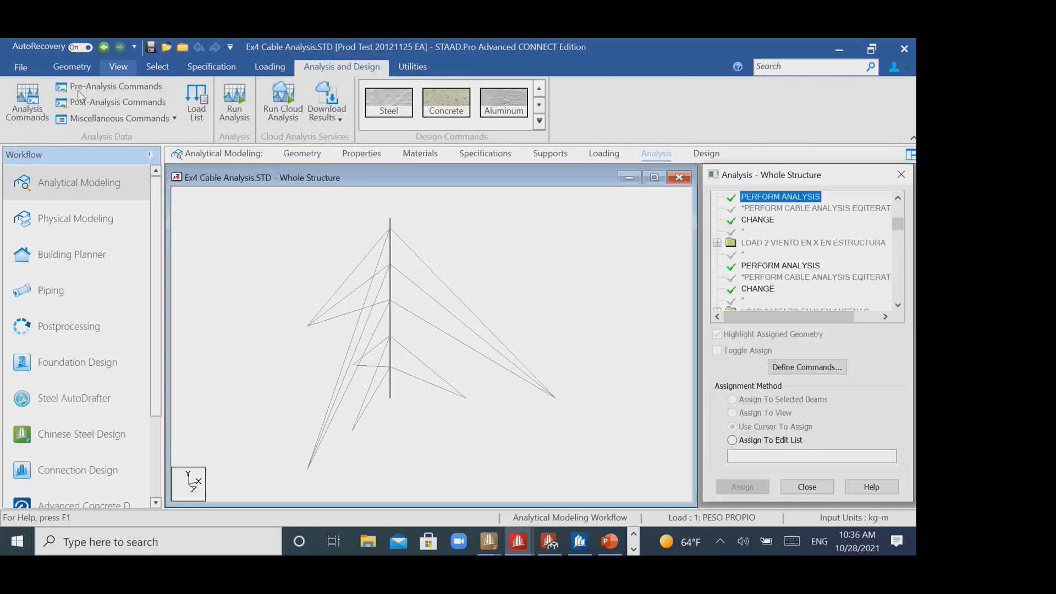
left_click(30, 110)
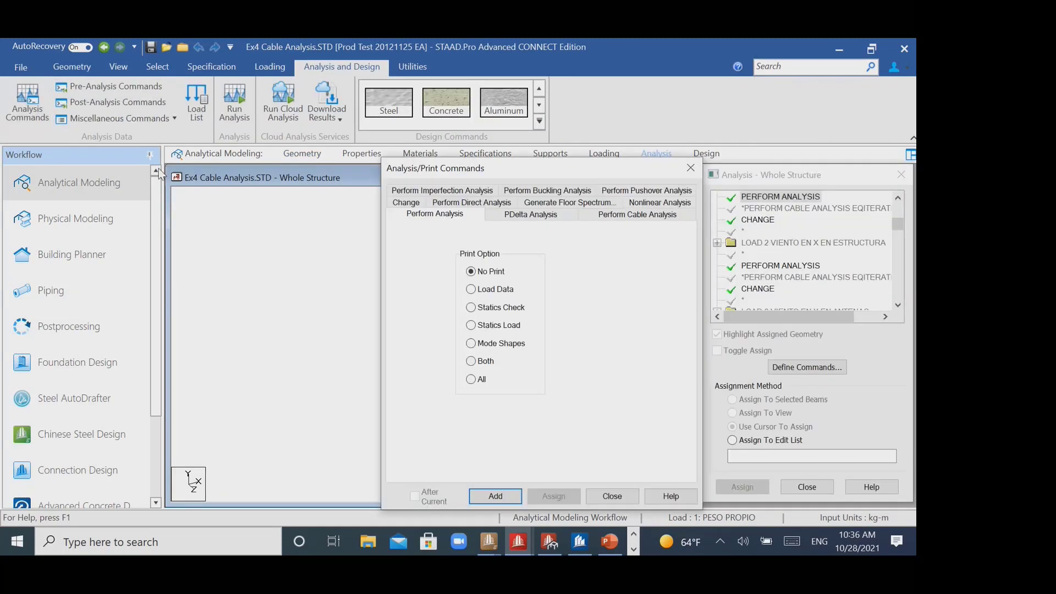
left_click_drag(564, 169, 412, 107)
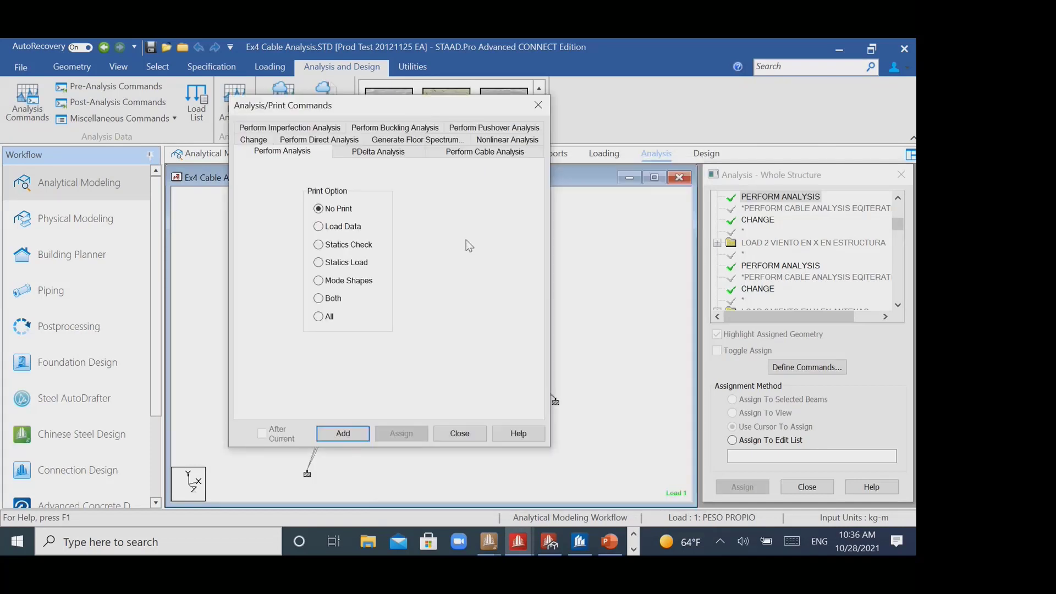
left_click_drag(303, 108, 328, 93)
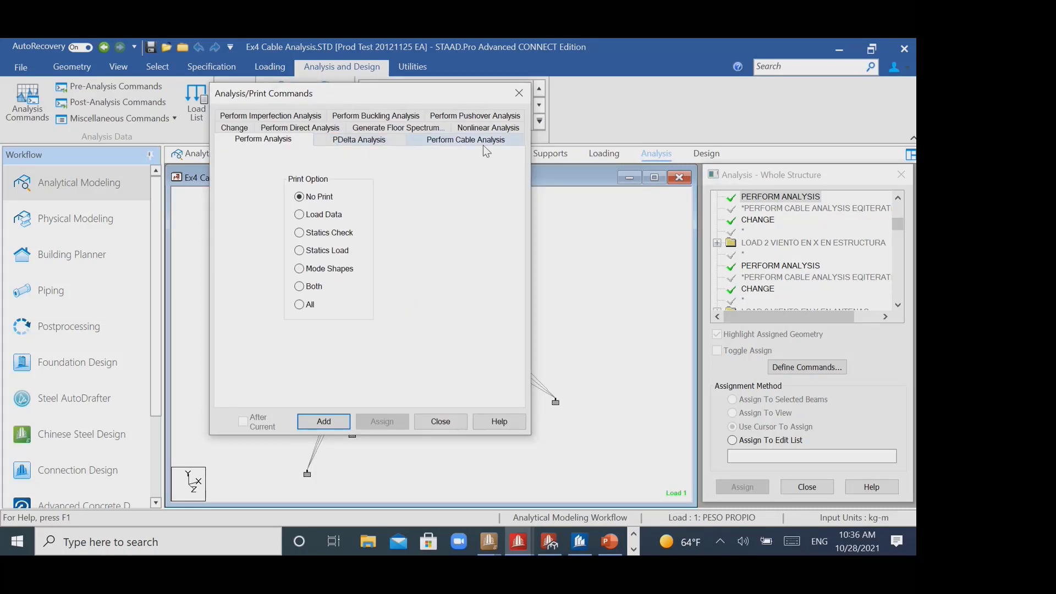
left_click(511, 101)
- Display the Ex4 model's loads and definitions and expand the load case details
left_click(604, 153)
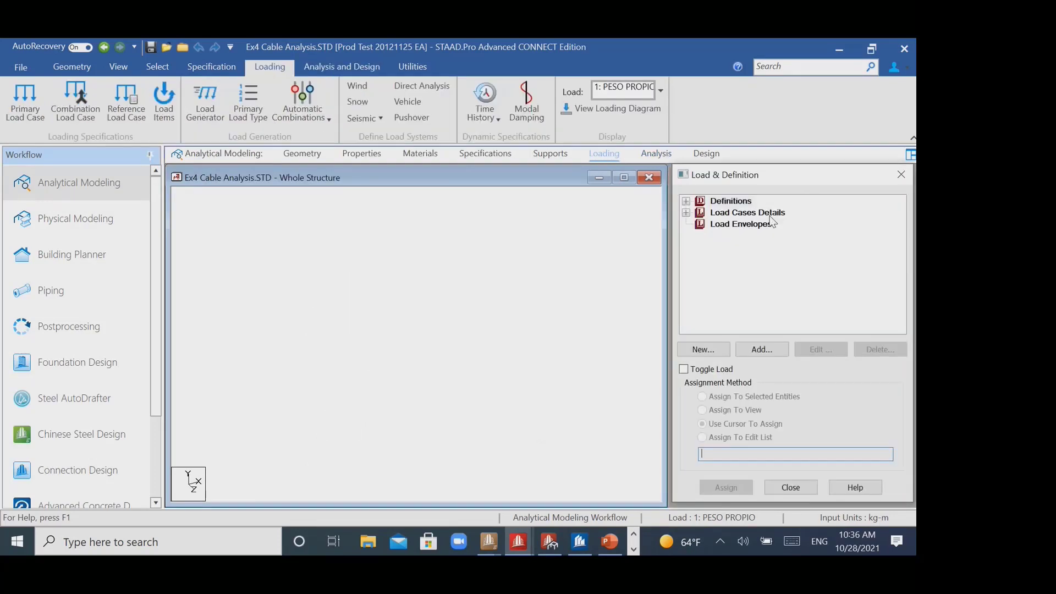
left_click(685, 212)
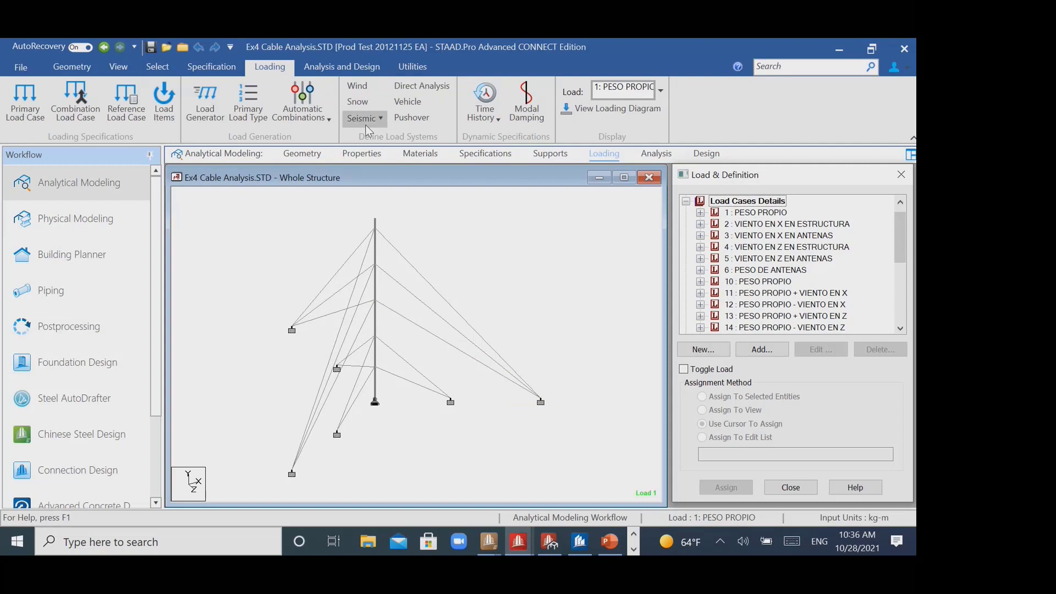
- Save the modified structure and open its command file in a maximized editor window
left_click(413, 67)
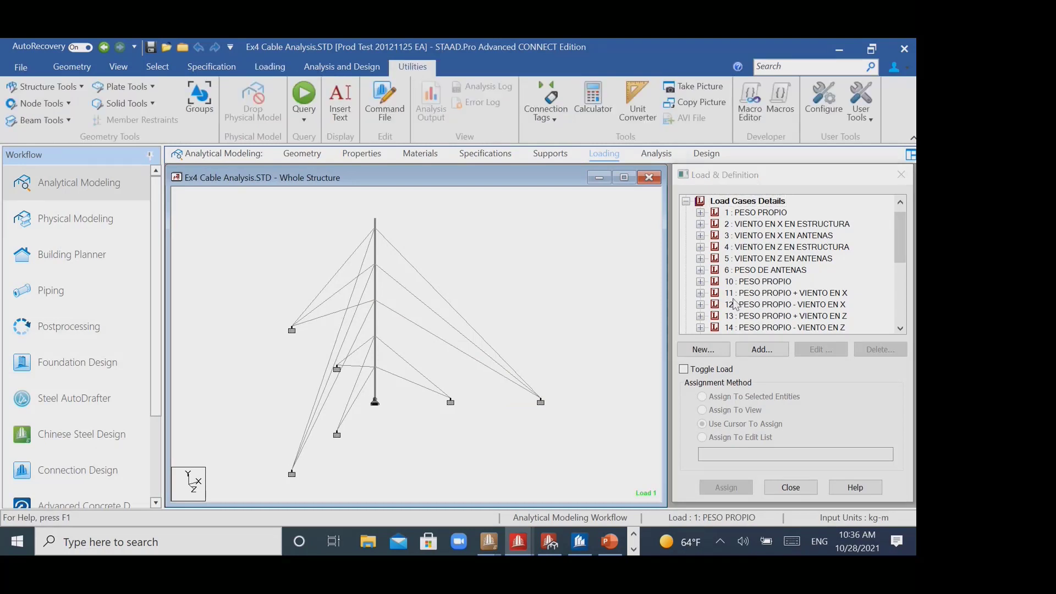
scroll(734, 304, "down", 10)
scroll(734, 304, "up", 15)
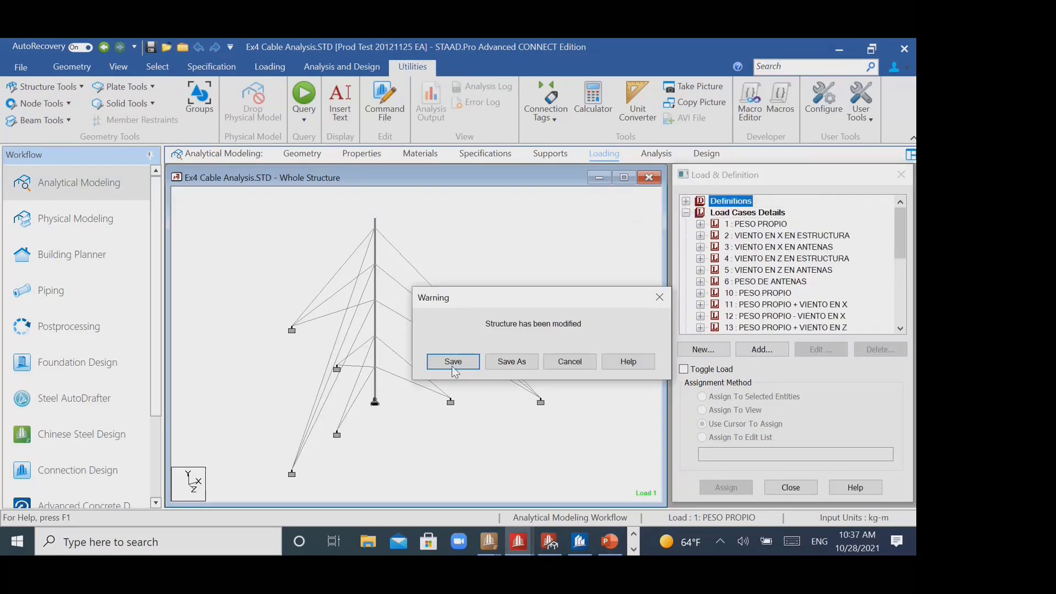
left_click(449, 362)
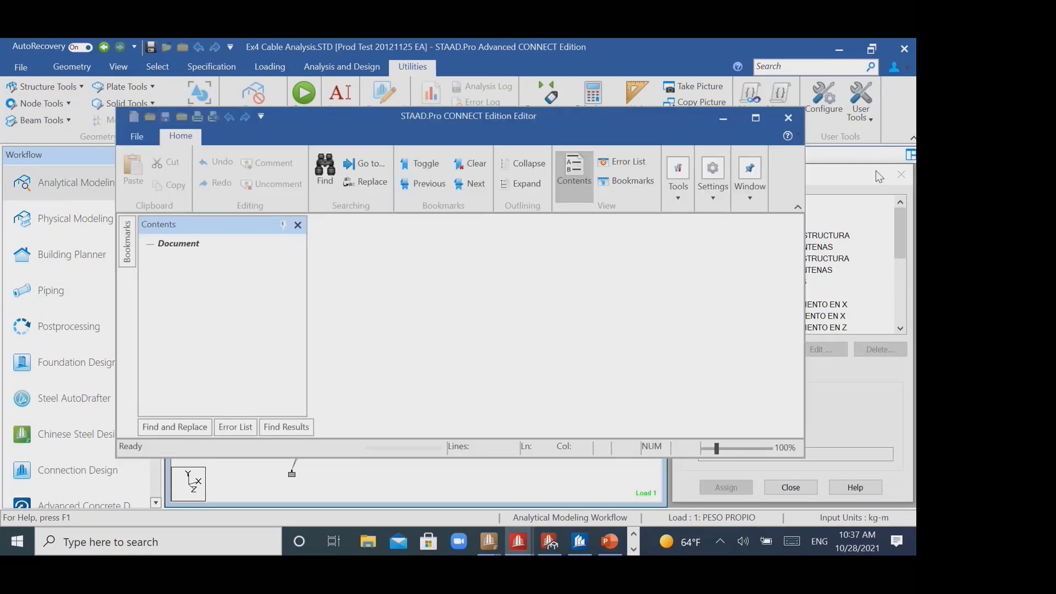
left_click(748, 119)
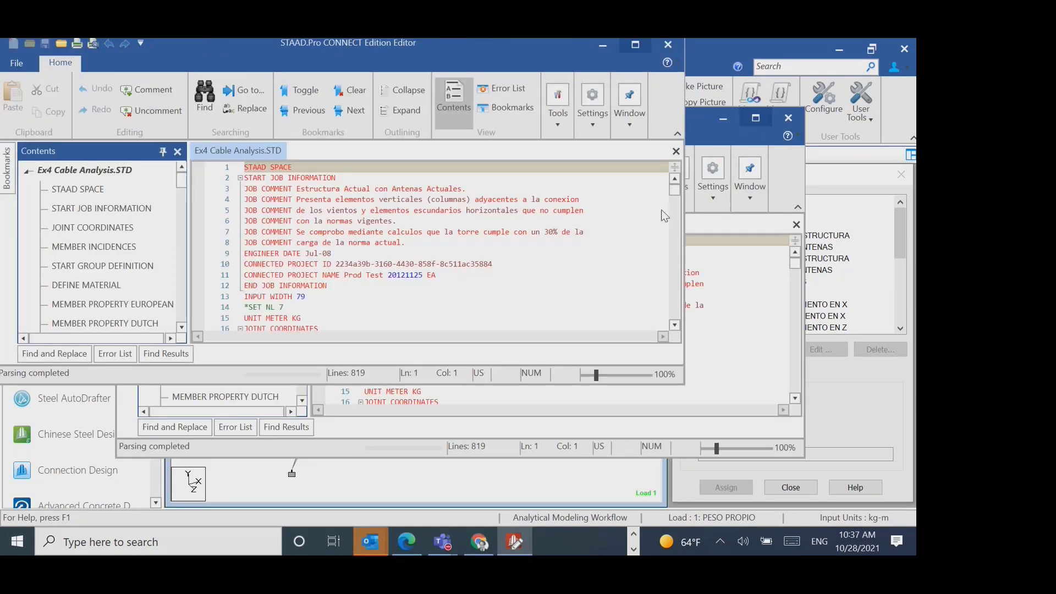
- Examine the supports, MEMBER CABLE tensions and MEMBER TENSION definitions in the Ex4 command file
scroll(522, 404, "down", 20)
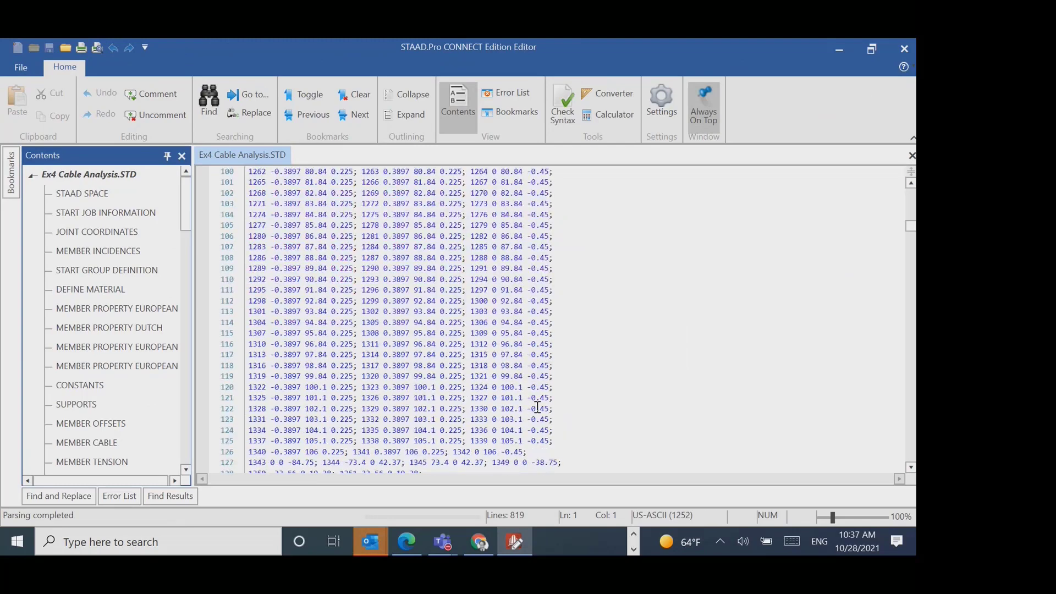
left_click_drag(907, 227, 907, 346)
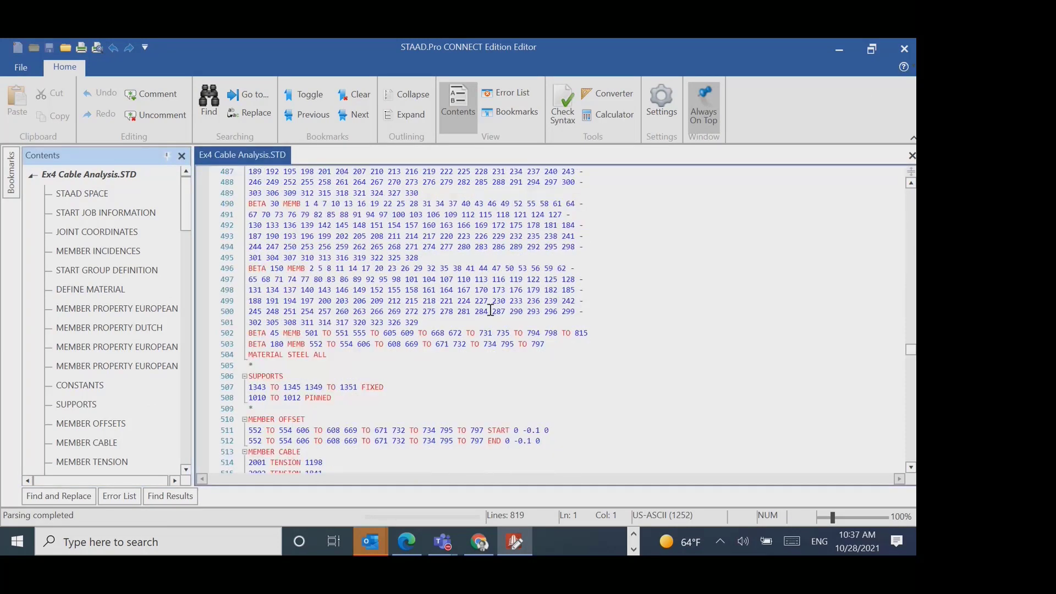
scroll(627, 286, "down", 6)
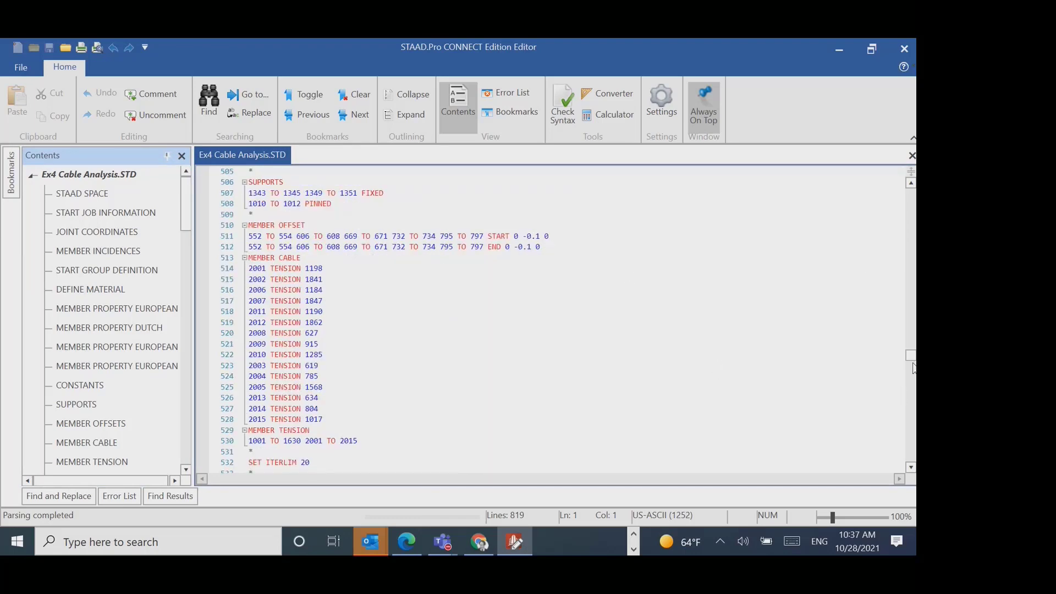
left_click_drag(912, 356, 912, 189)
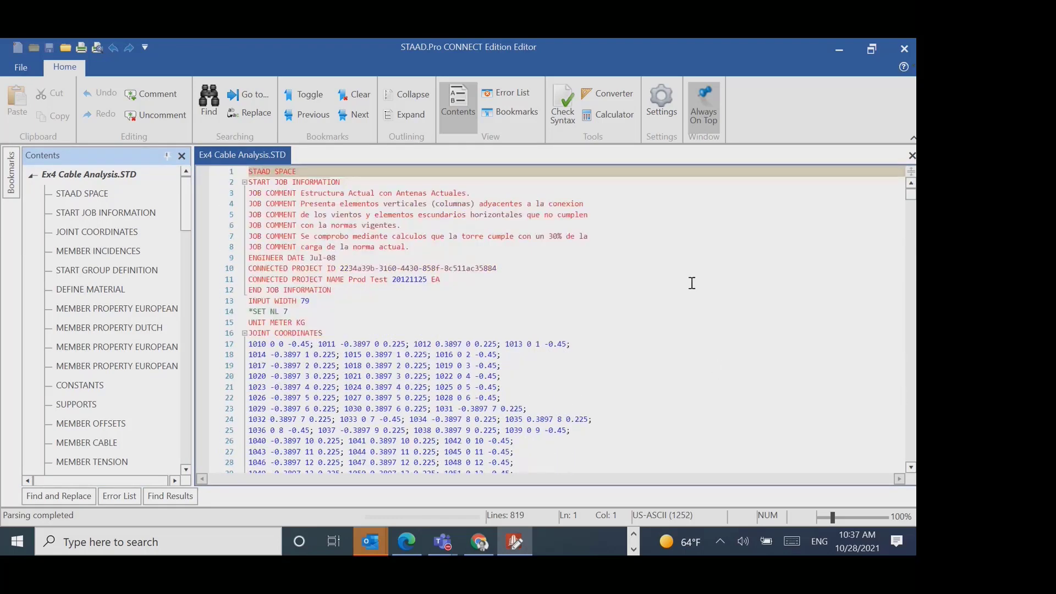
- Examine how the command file follows each load case with PERFORM ANALYSIS and CHANGE commands and builds combinations with REPEAT LOAD
scroll(571, 337, "down", 6)
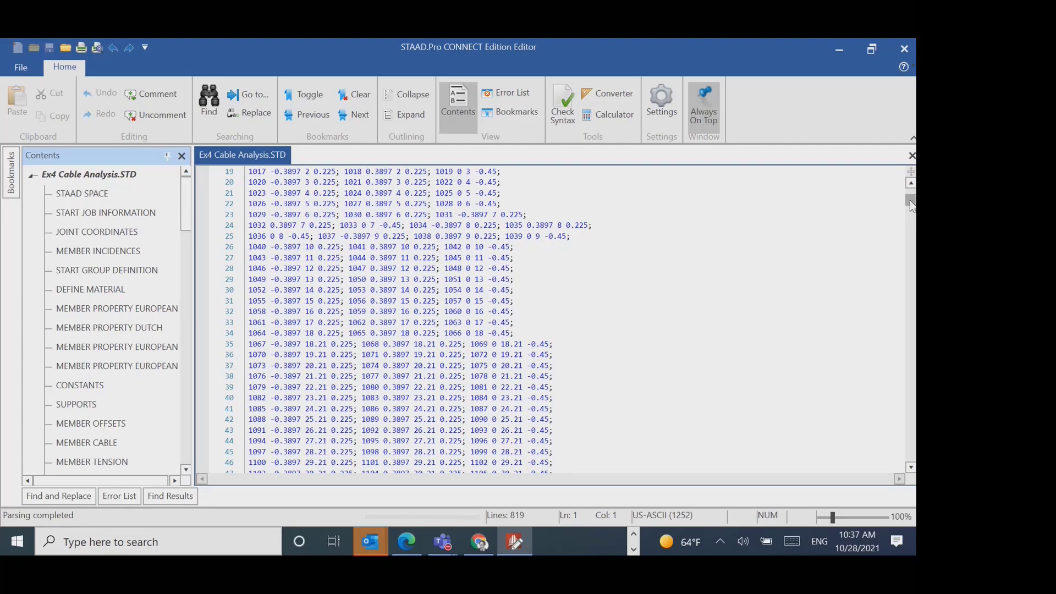
left_click_drag(911, 202, 911, 366)
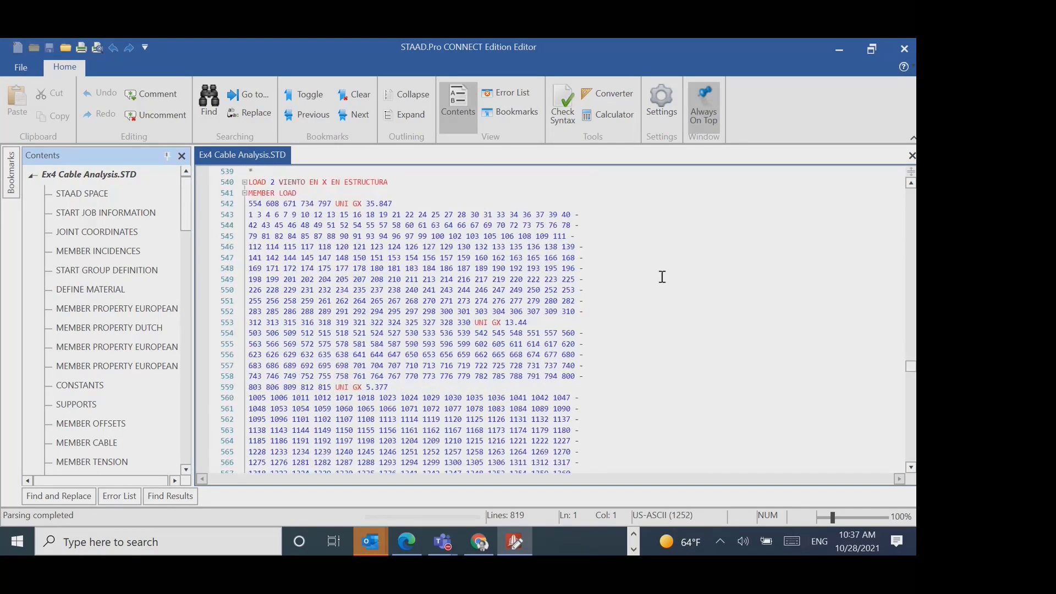
scroll(627, 341, "up", 5)
scroll(629, 365, "down", 15)
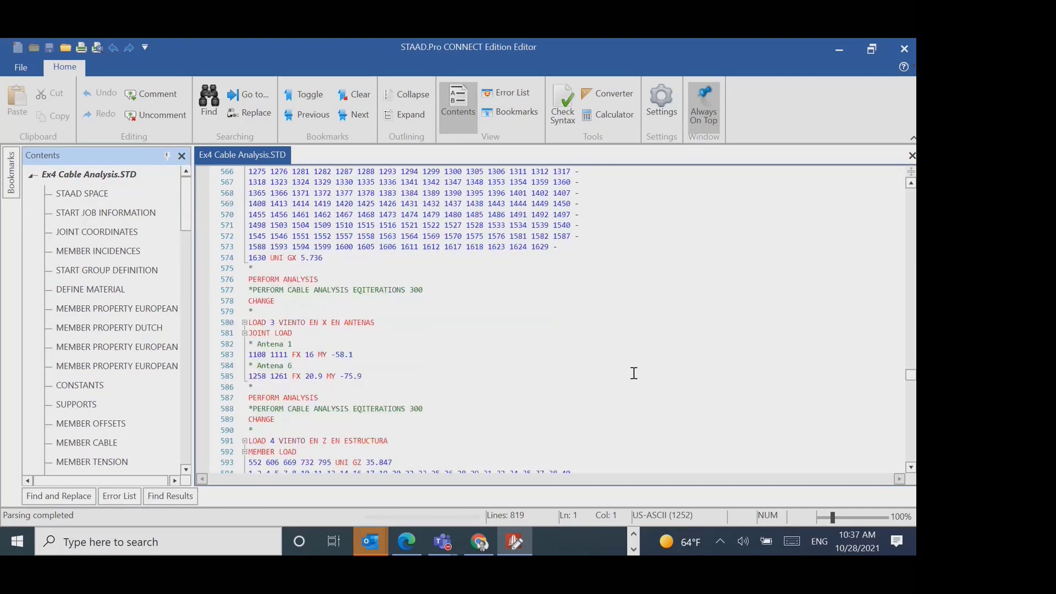
scroll(708, 359, "down", 3)
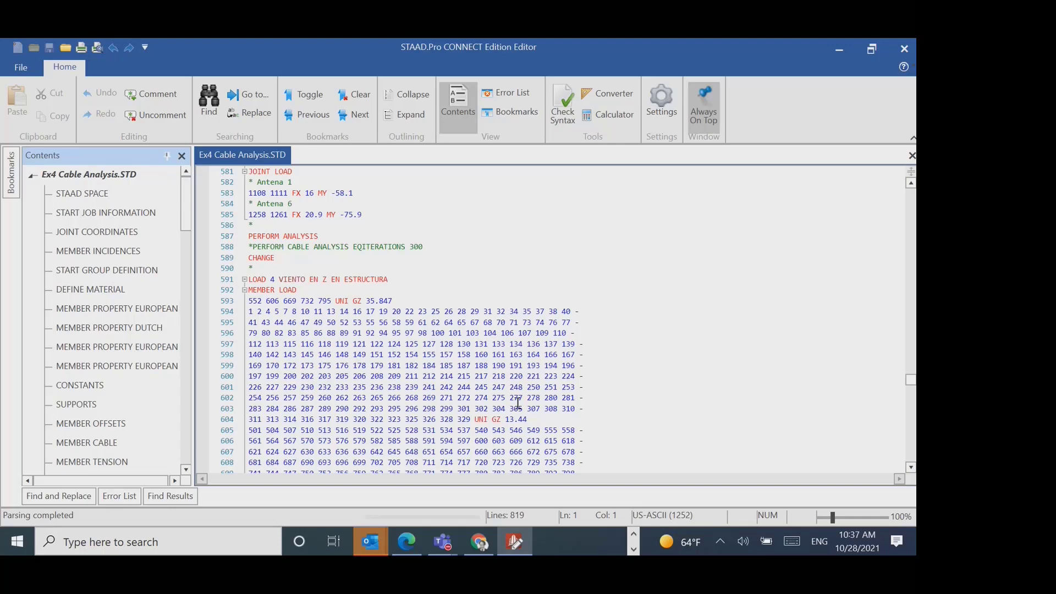
scroll(761, 328, "down", 18)
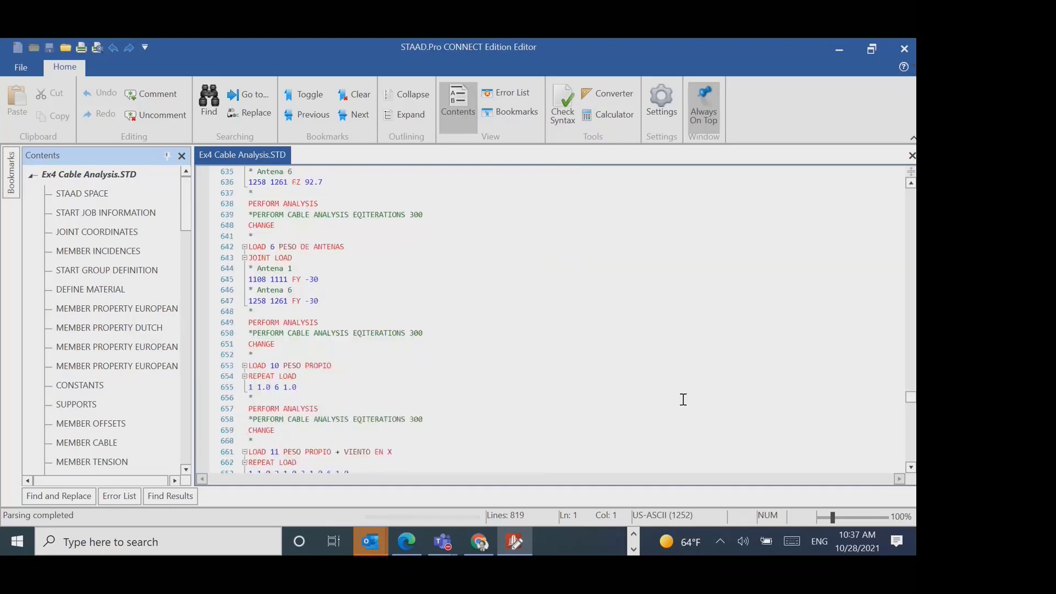
scroll(358, 286, "up", 1)
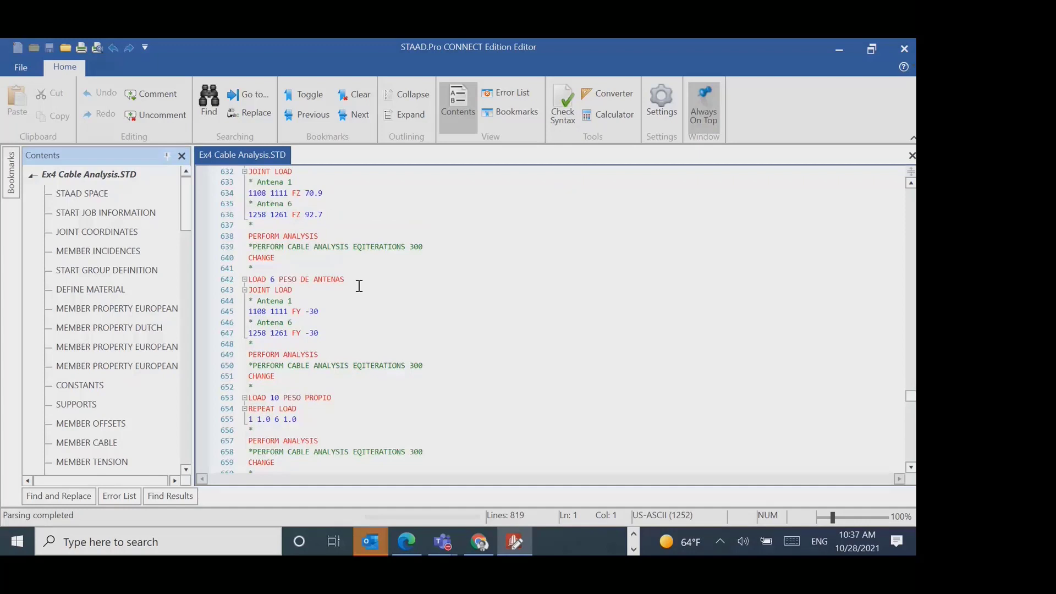
scroll(500, 363, "down", 6)
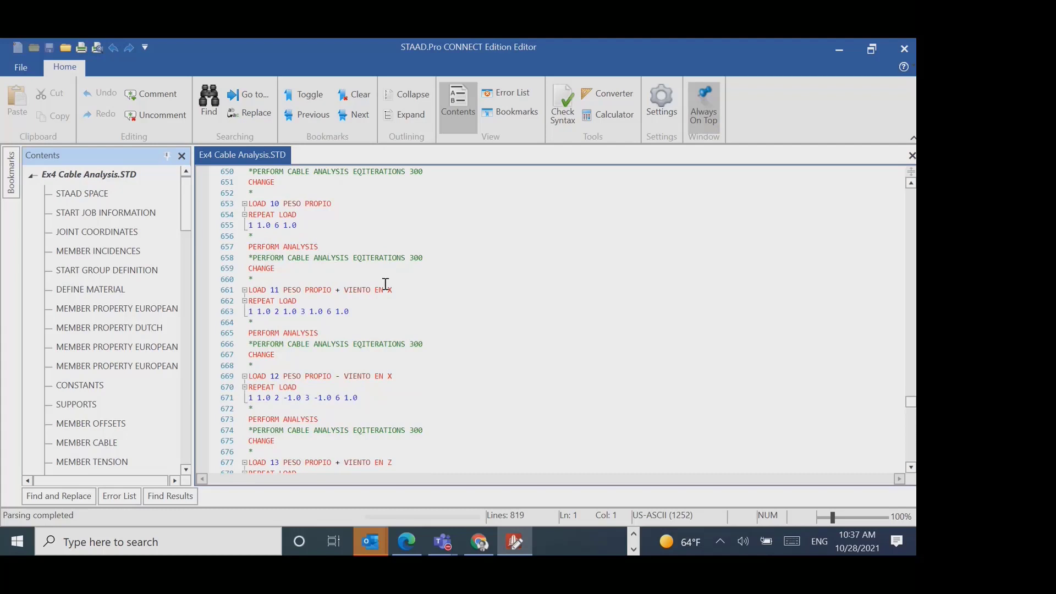
left_click(251, 268)
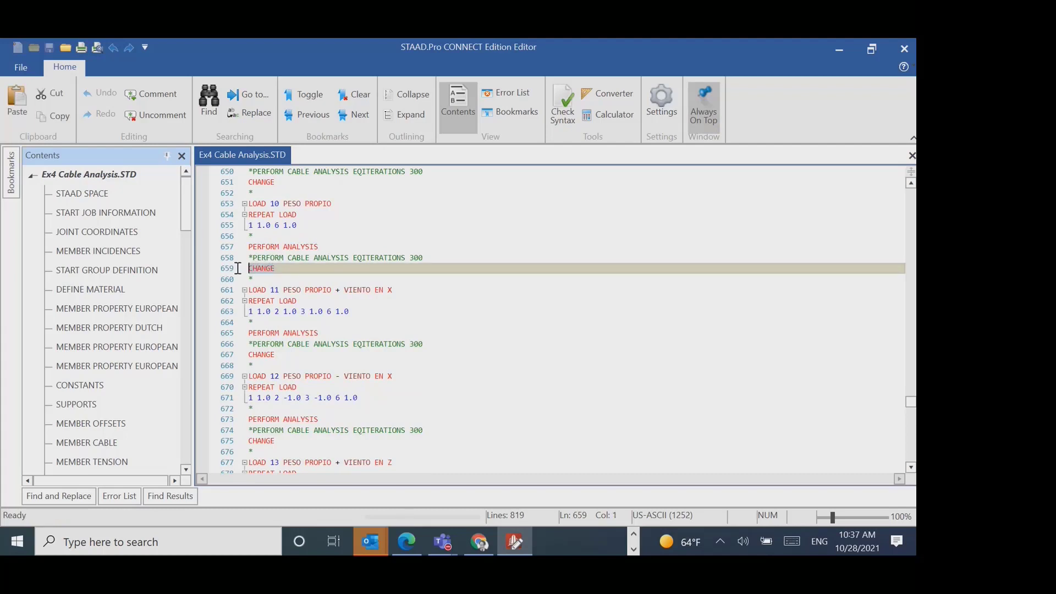
scroll(605, 364, "down", 8)
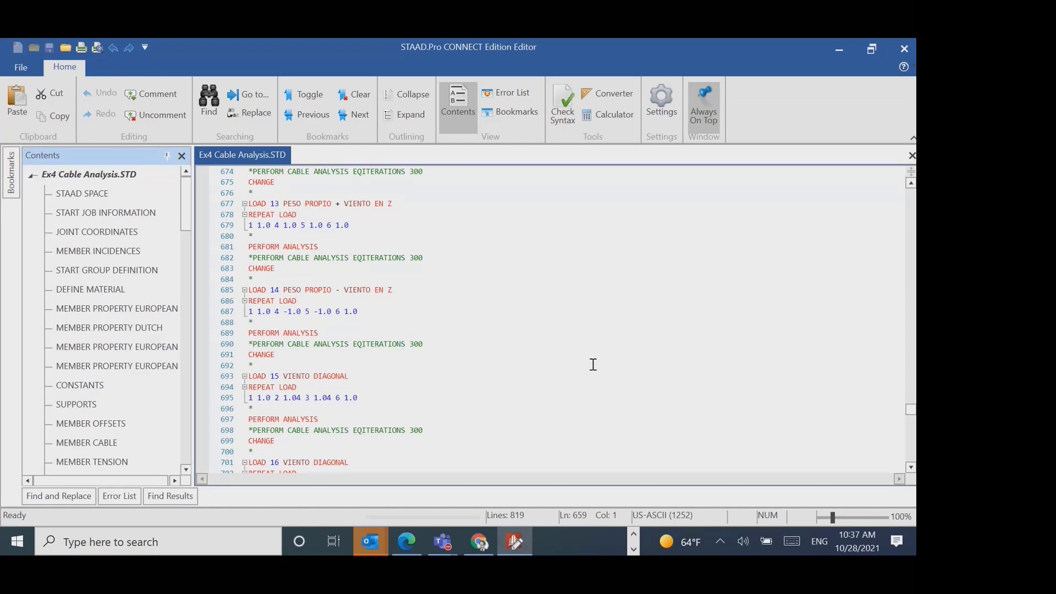
scroll(578, 361, "down", 4)
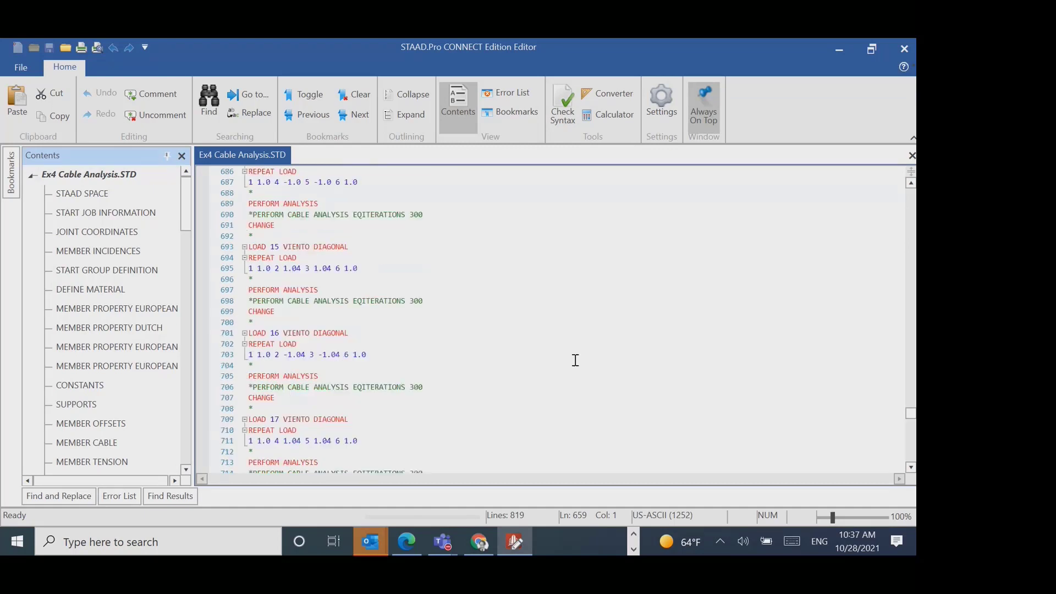
- Review the closing load lists, AISC design parameters and last repeat load cases in the command file, leaving the editor without edits
scroll(575, 360, "down", 20)
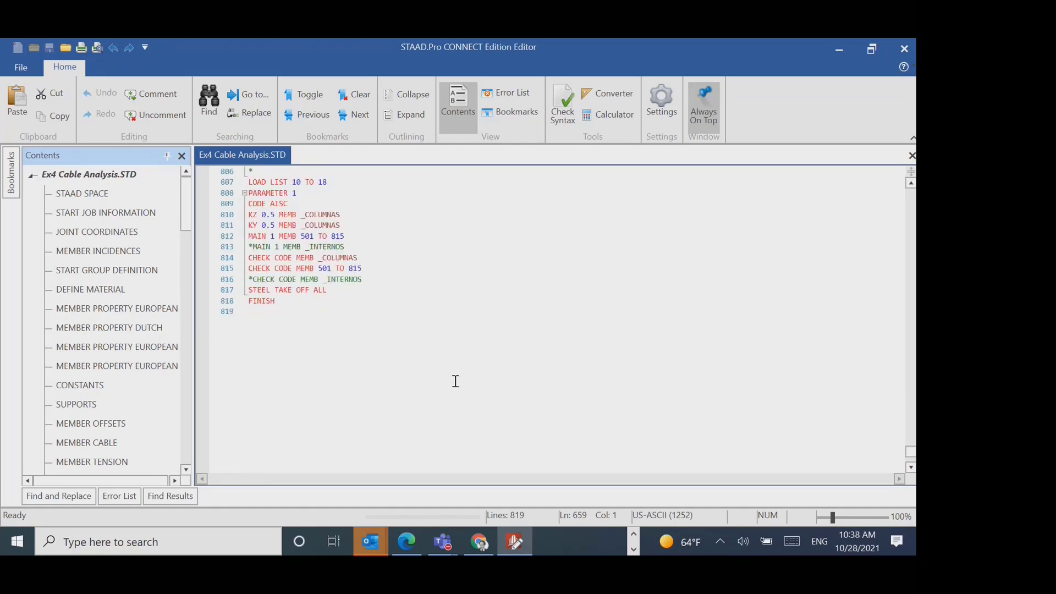
scroll(455, 382, "up", 5)
scroll(481, 393, "up", 2)
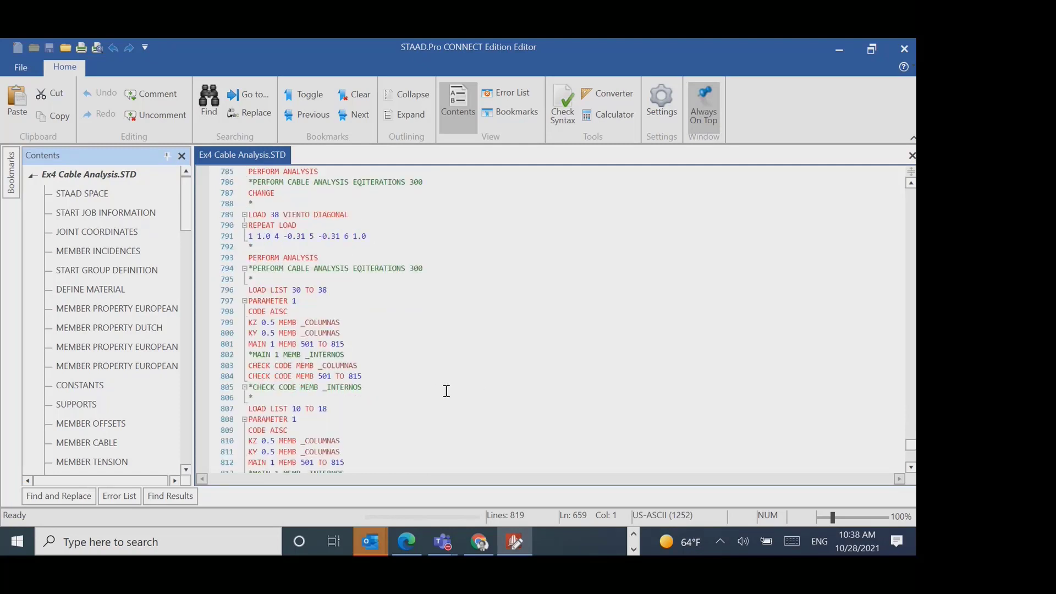
scroll(446, 391, "up", 4)
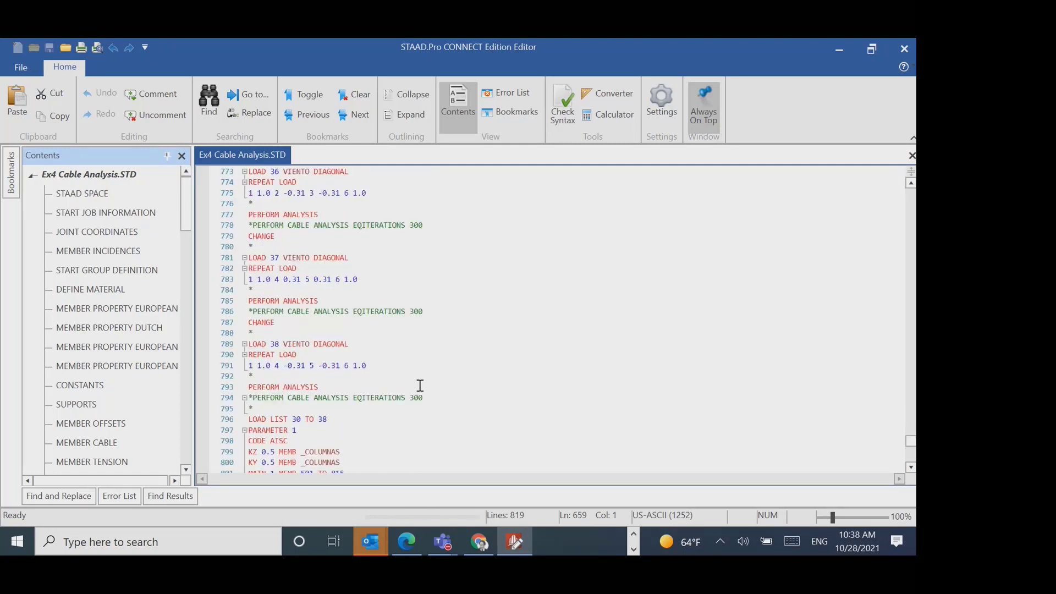
scroll(420, 385, "up", 3)
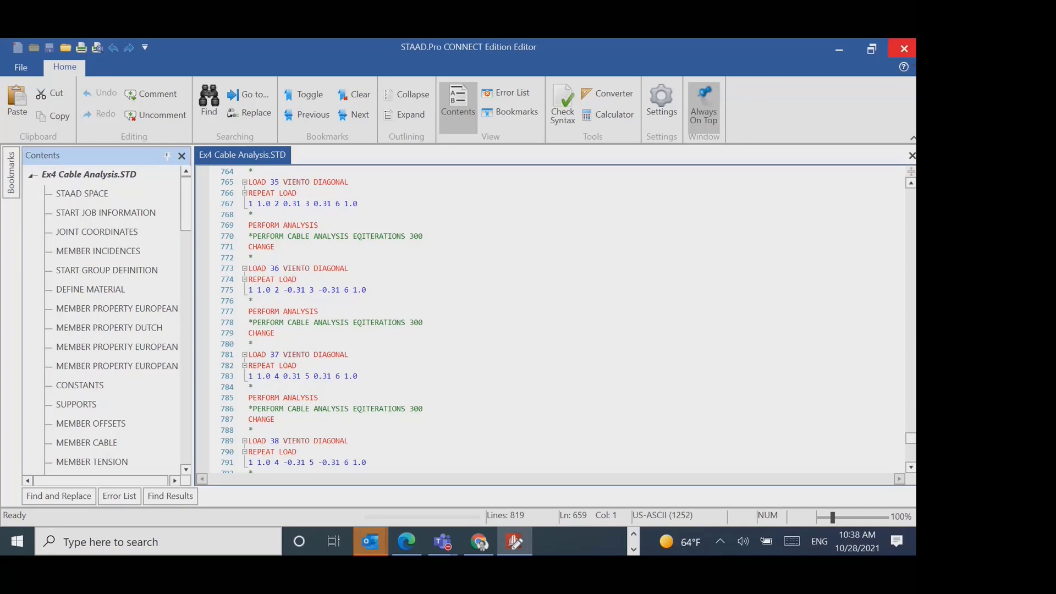
left_click(910, 54)
- Return to the Ex4 load case list and view the Auto Load Combination options for new load cases, adding nothing
scroll(800, 306, "down", 5)
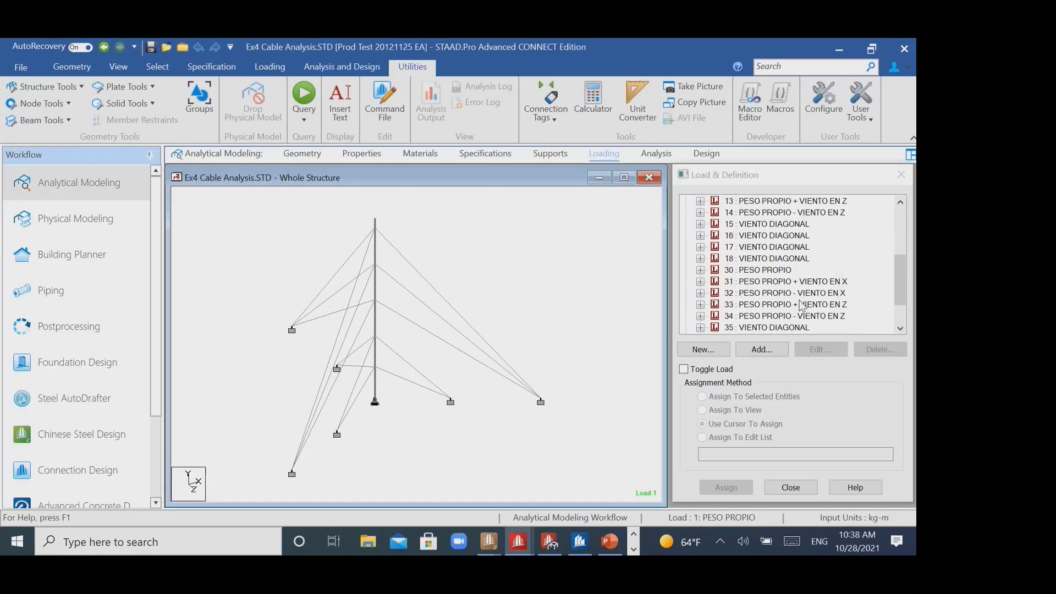
scroll(800, 306, "up", 5)
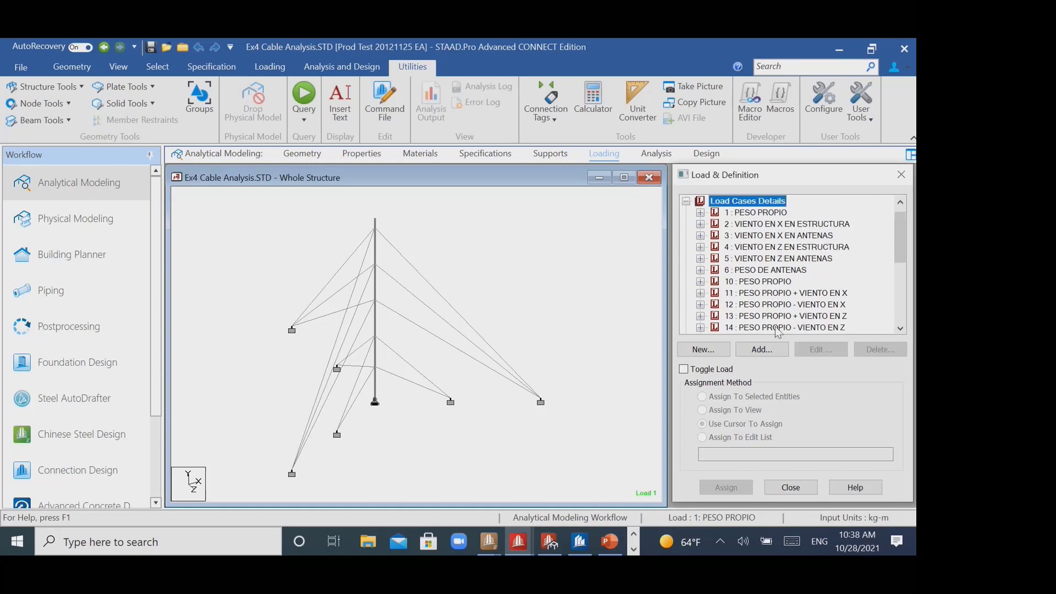
left_click(763, 348)
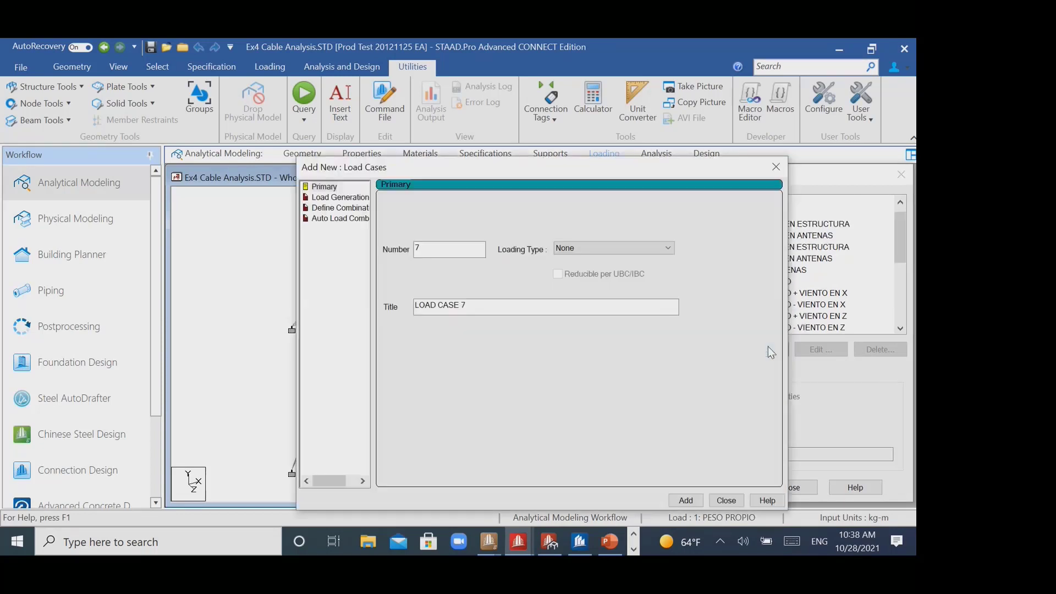
left_click(349, 219)
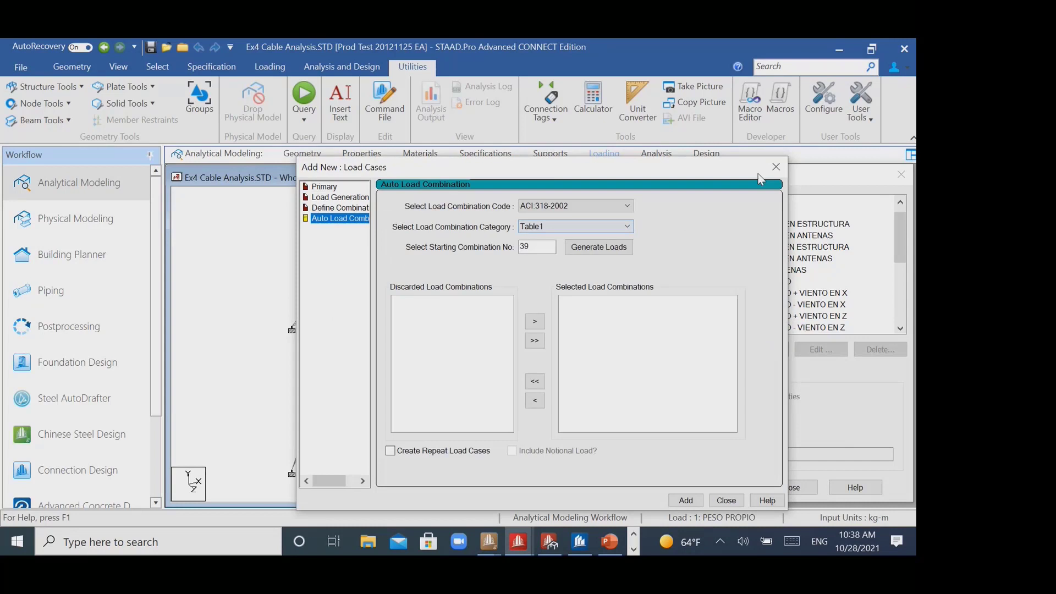
left_click(775, 167)
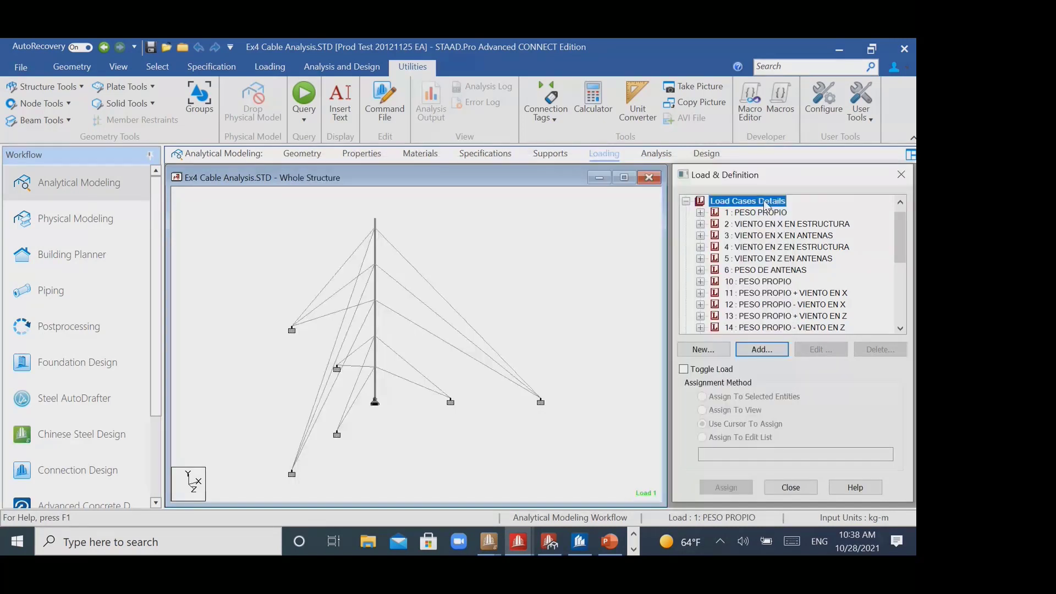
- Compare the load generation, manual combination and automatic combination options for new load cases, closing the dialog without adding any
left_click(769, 349)
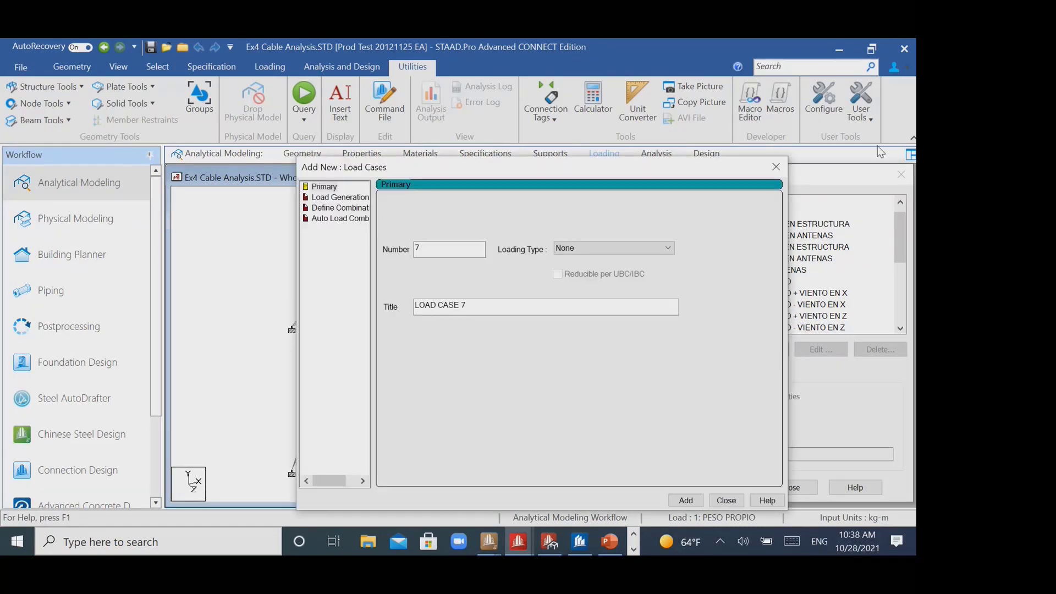
left_click(340, 199)
left_click(339, 208)
left_click(339, 218)
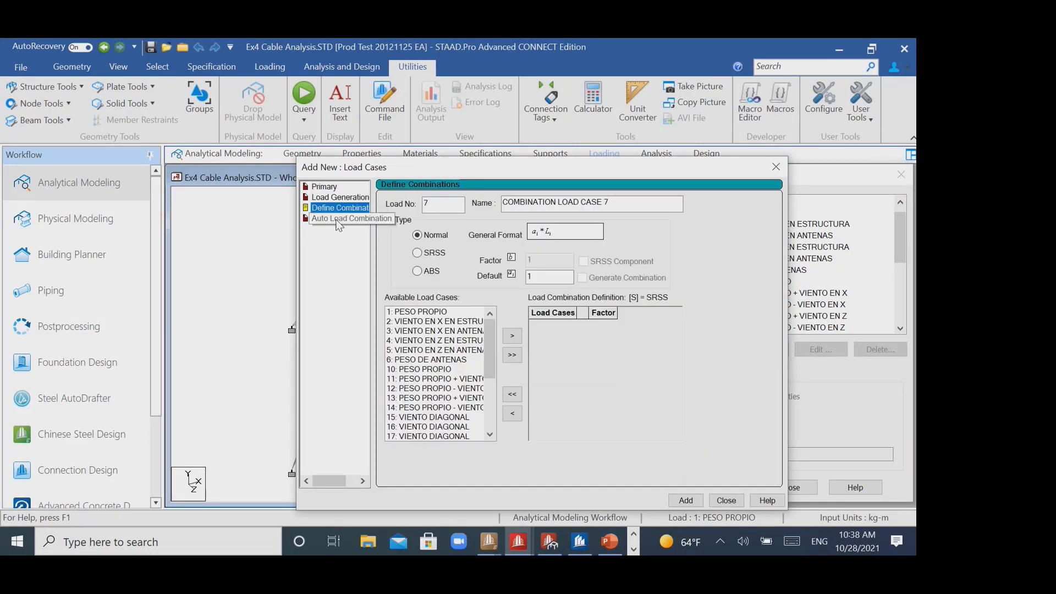
left_click(776, 167)
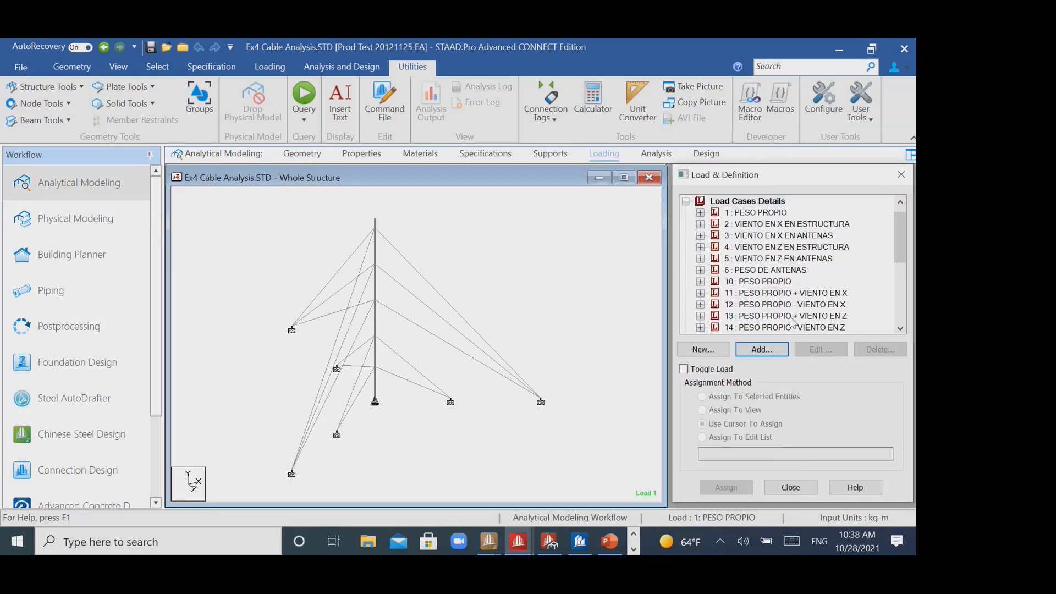
- View the Repeat Load definition among the load items for load case 1: PESO PROPIO, closing the dialog without adding an item
left_click(757, 215)
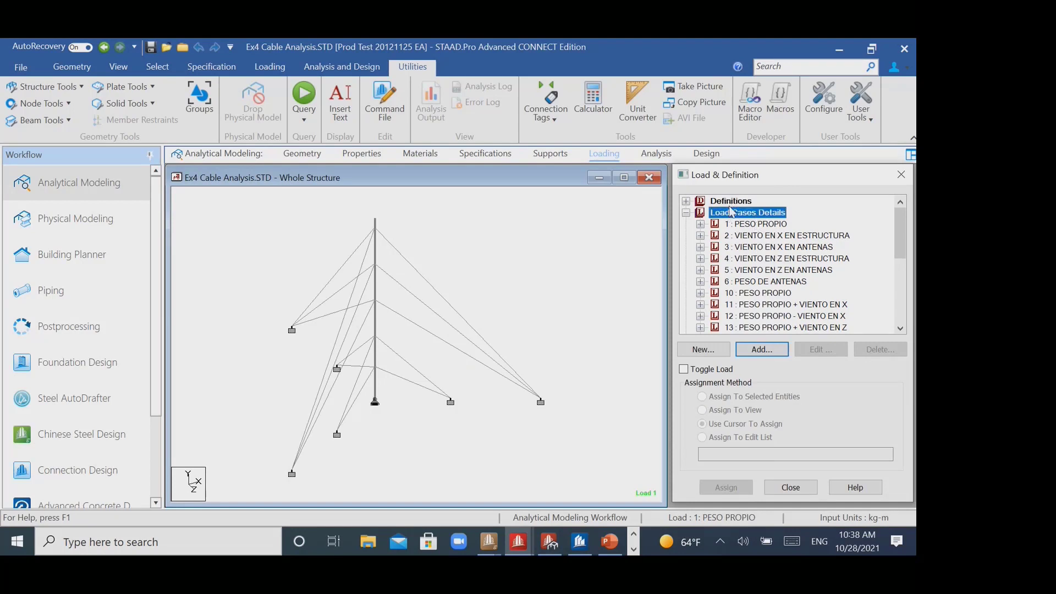
left_click(770, 225)
left_click(771, 351)
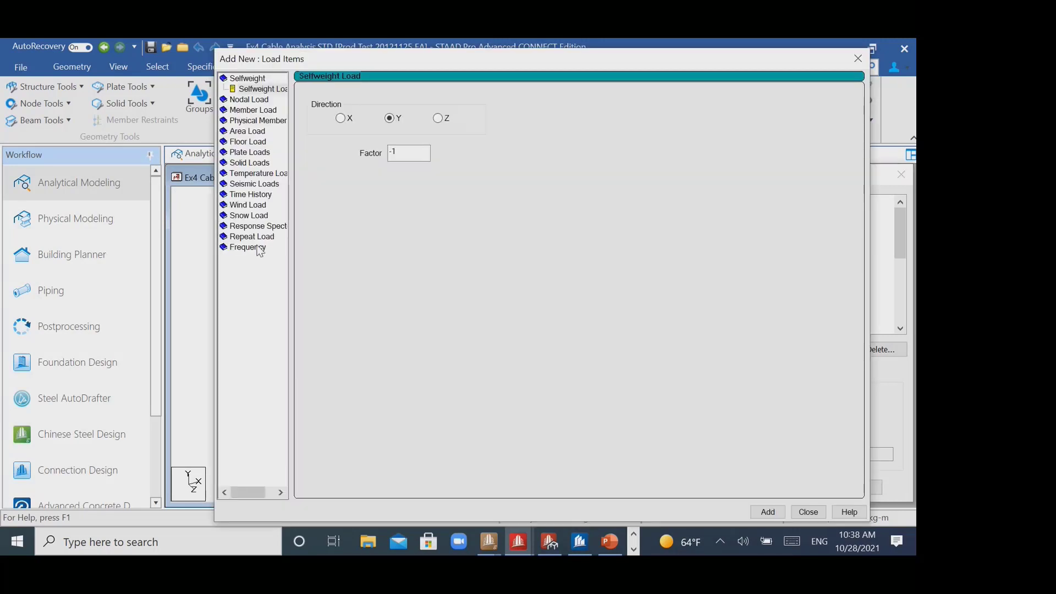
left_click(259, 242)
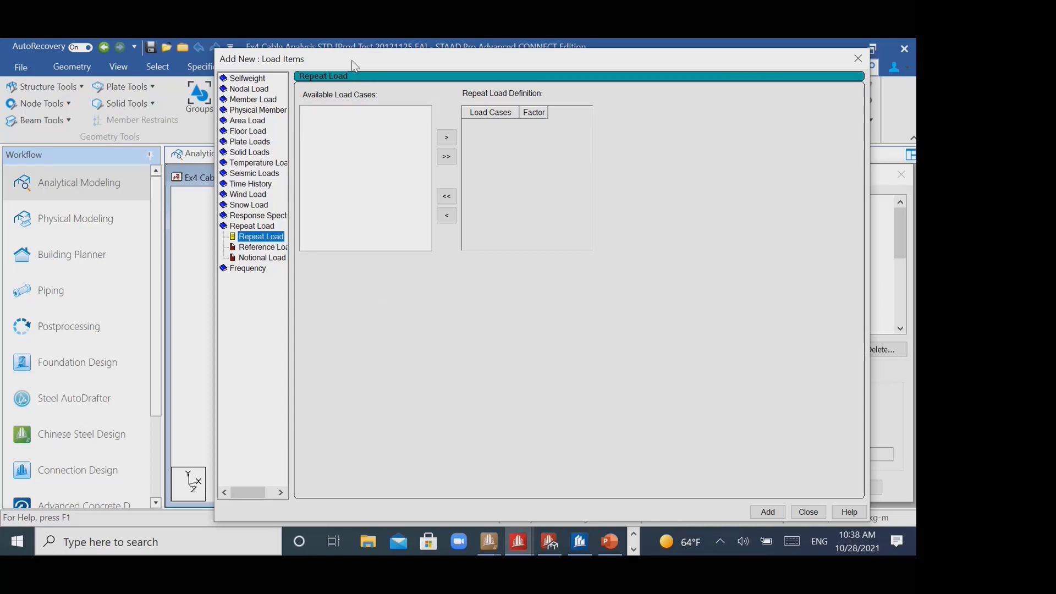
left_click_drag(353, 65, 662, 73)
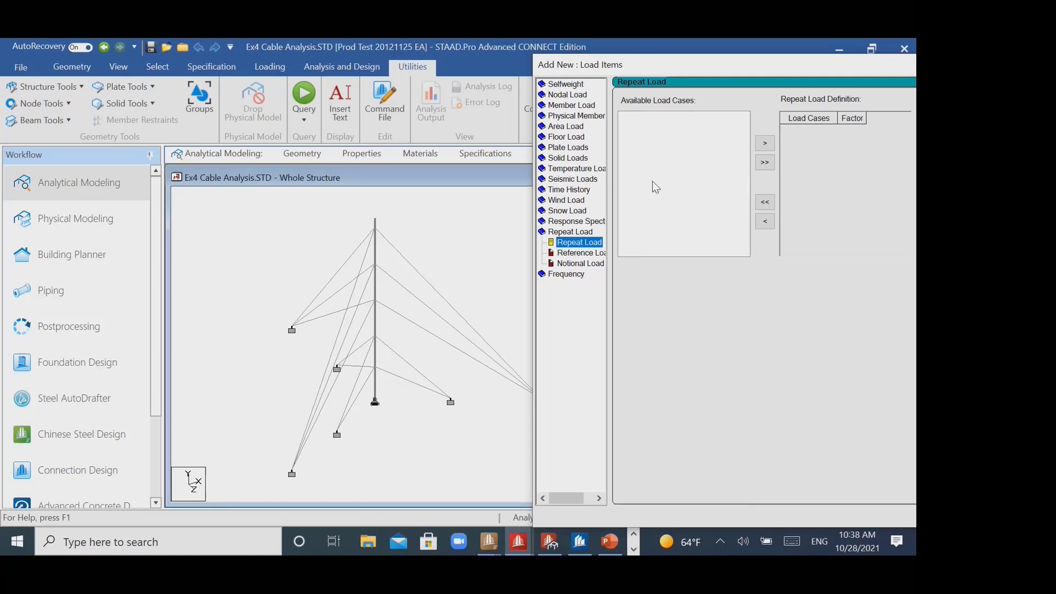
left_click_drag(776, 65, 707, 72)
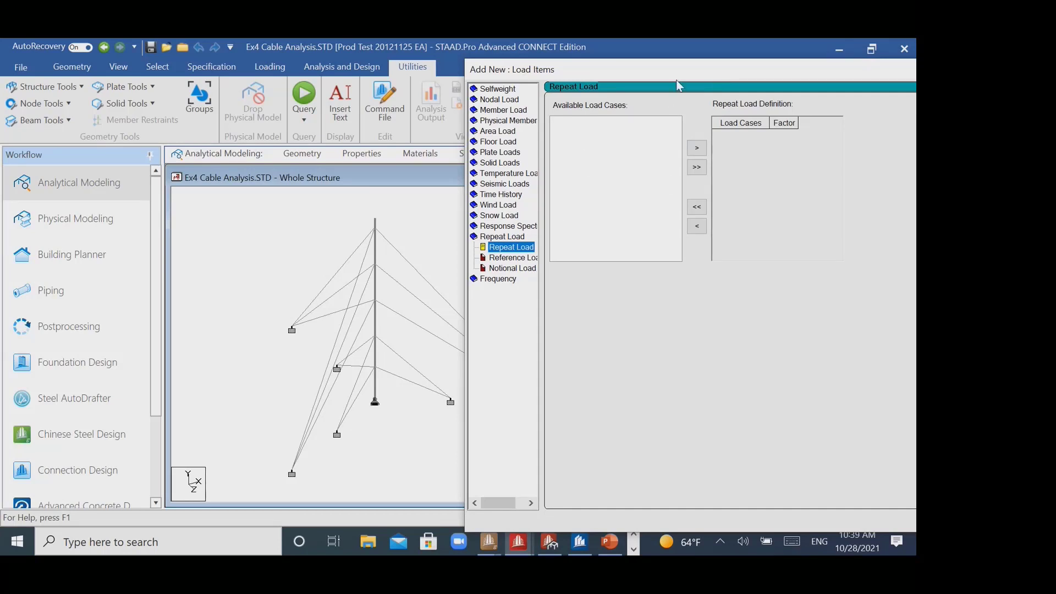
left_click_drag(680, 70, 587, 70)
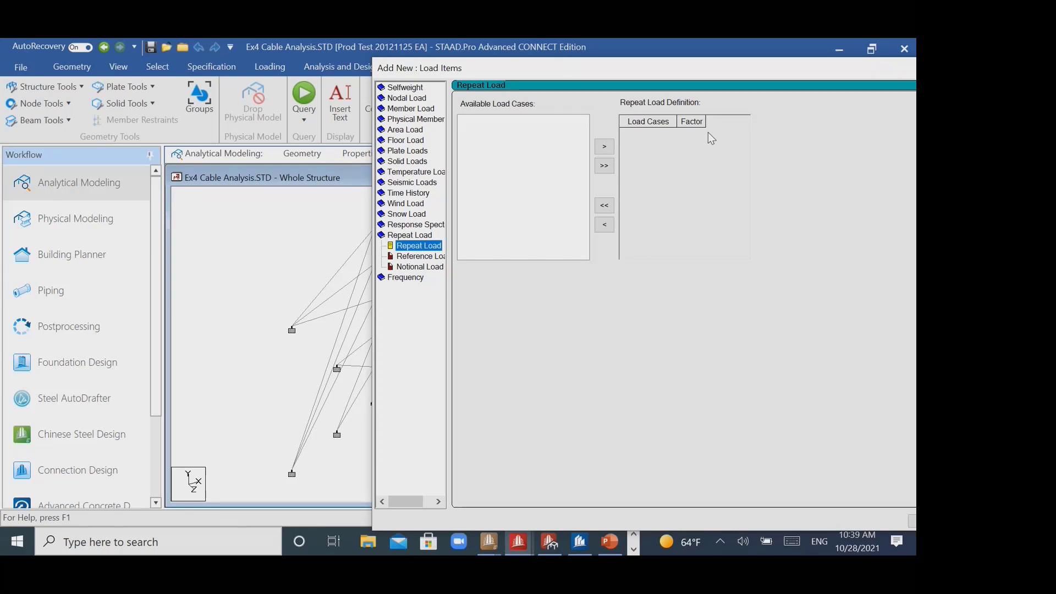
left_click_drag(788, 75, 578, 83)
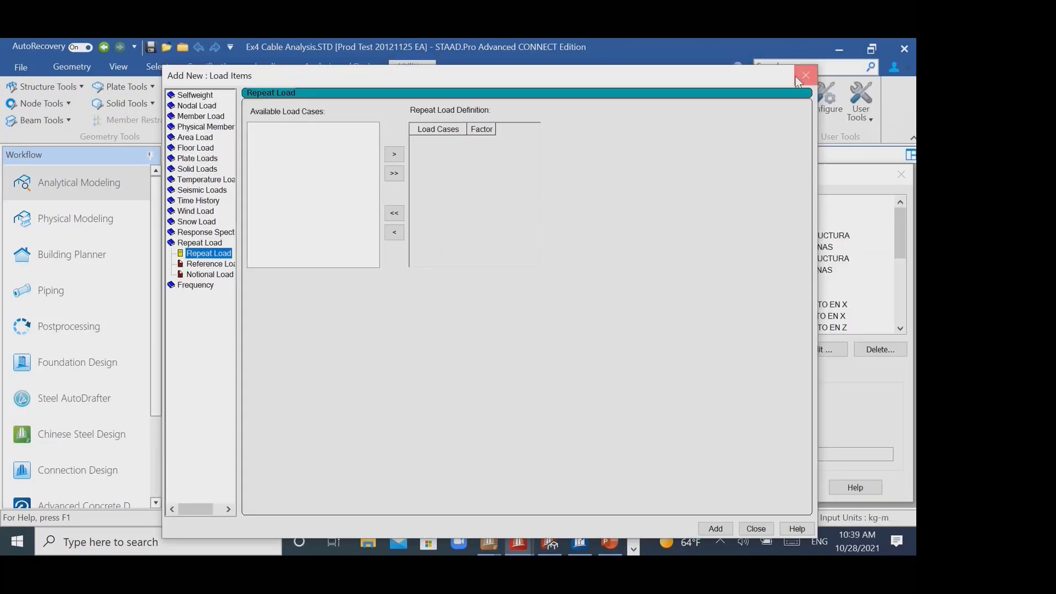
left_click(796, 77)
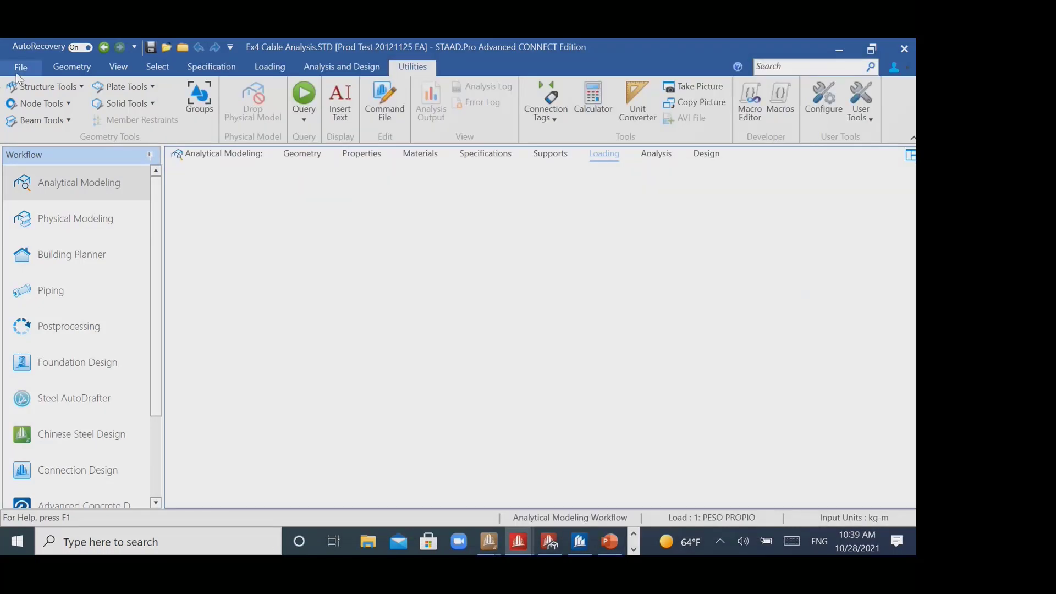
- Open the model file Ex3 Pushover Analysis I & II.std from the Executables std folder
left_click(12, 71)
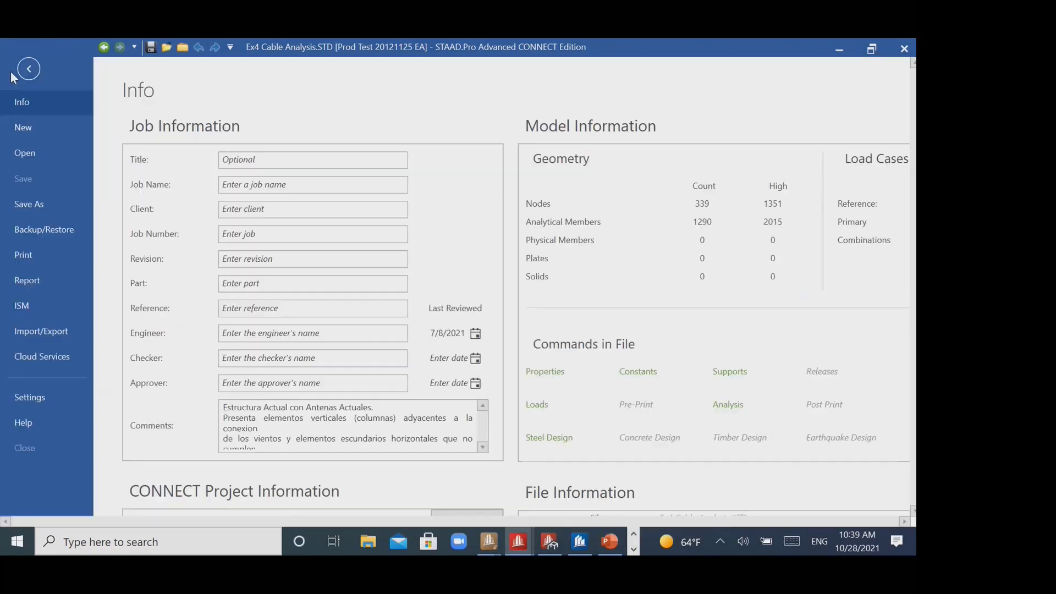
left_click(41, 154)
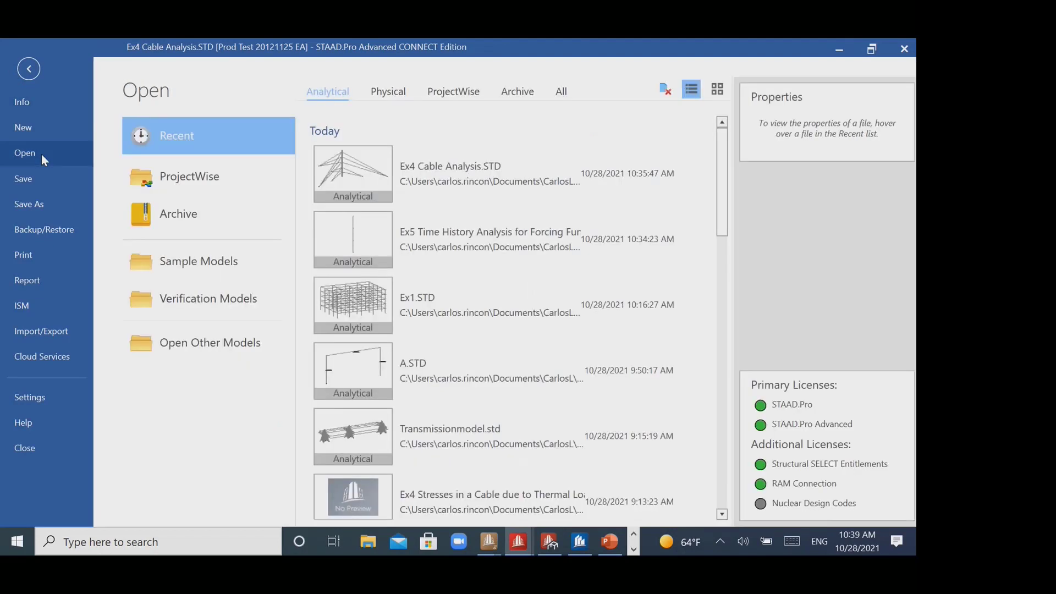
left_click(226, 329)
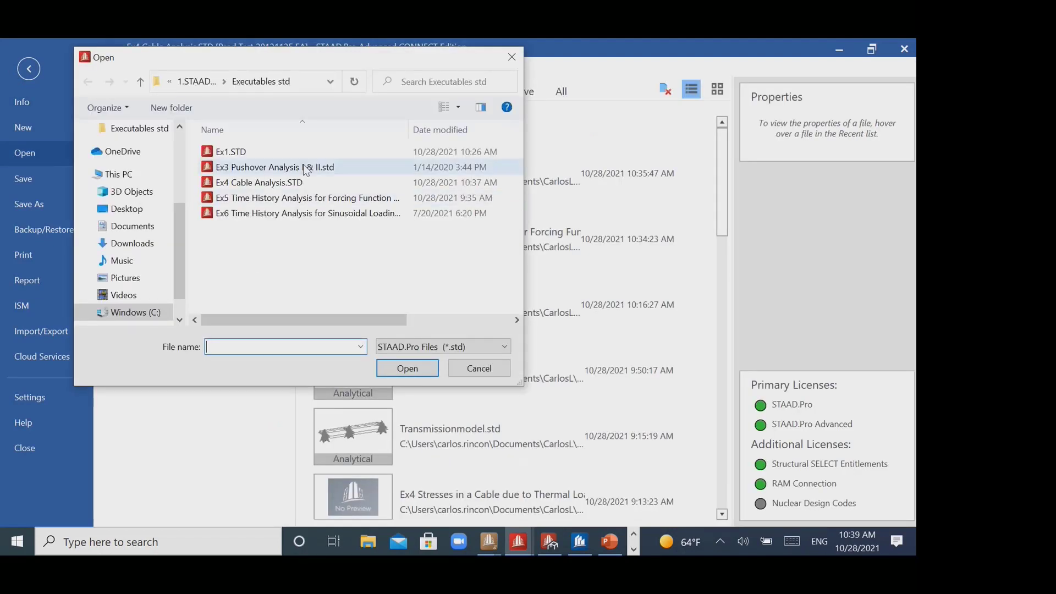
left_click(258, 167)
left_click(408, 368)
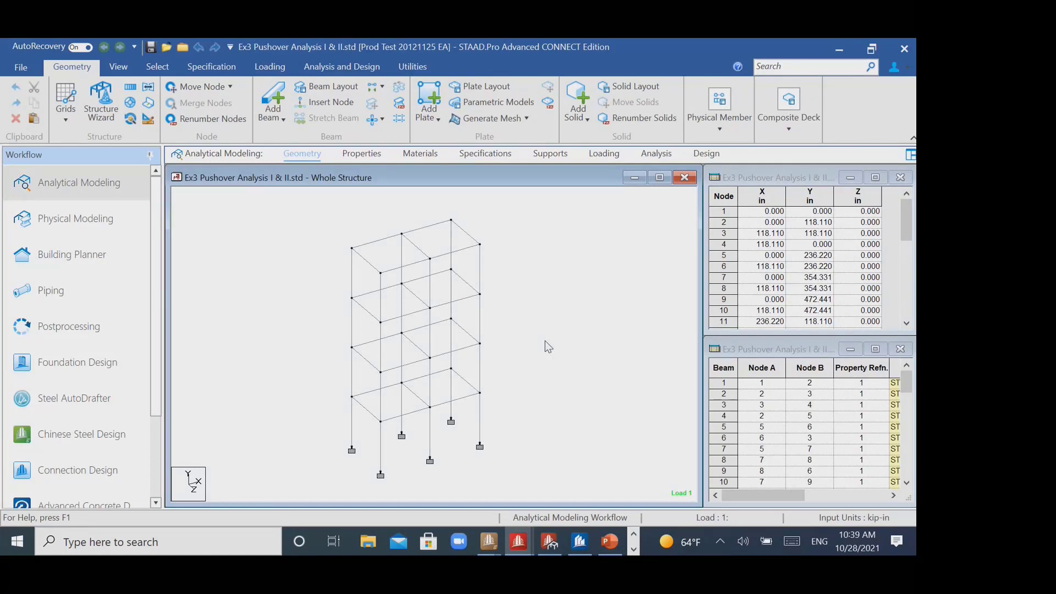
- Examine the frame, geometric nonlinearity, load step, hinge and spectrum entries under Pushover Definitions in the model's load definitions
middle_click_drag(556, 269, 550, 268)
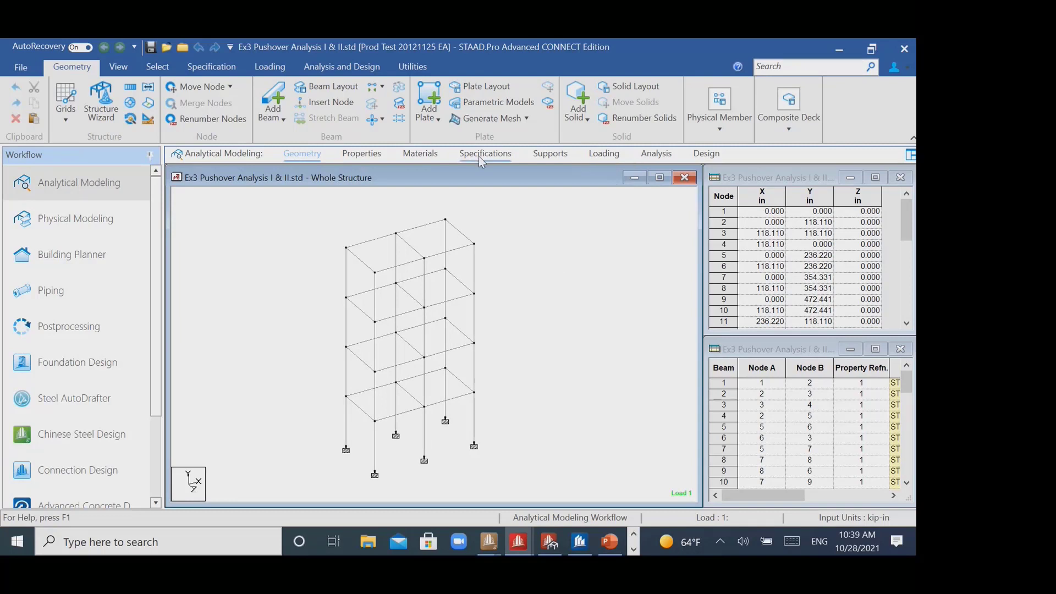
left_click(604, 153)
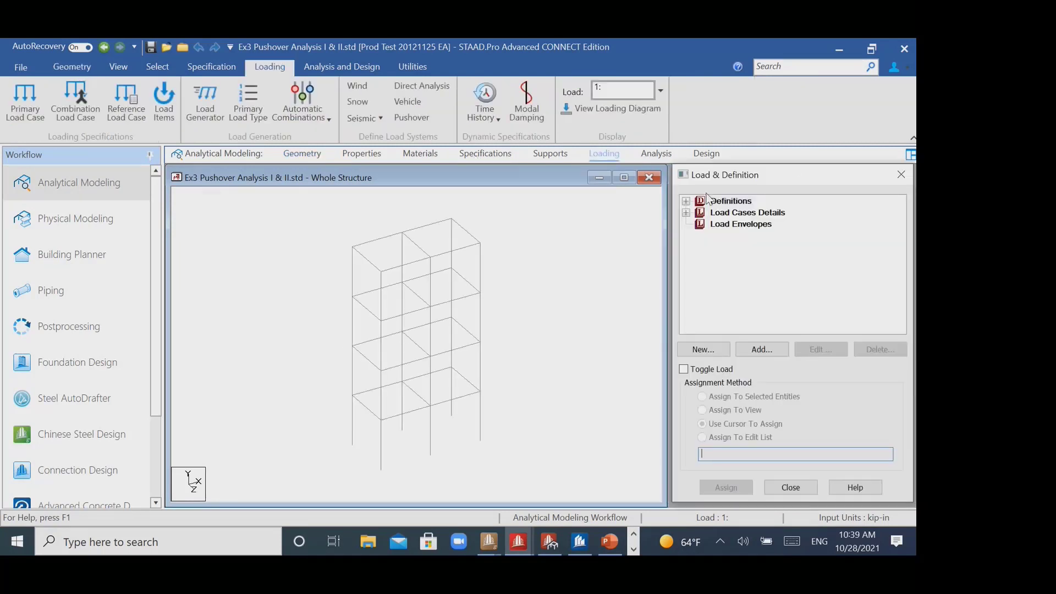
left_click(686, 201)
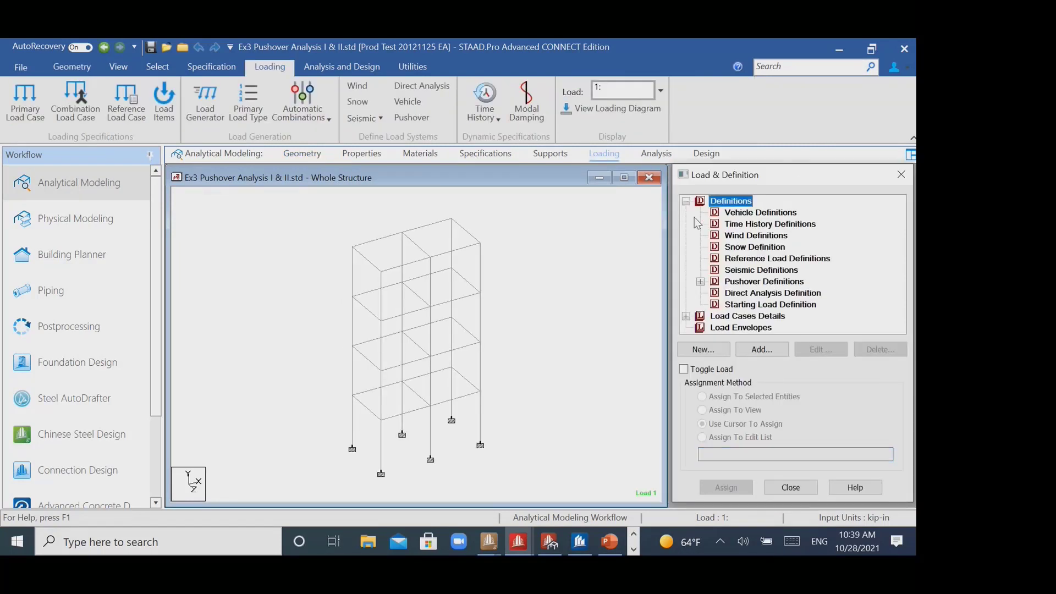
left_click(700, 282)
left_click_drag(902, 241, 902, 230)
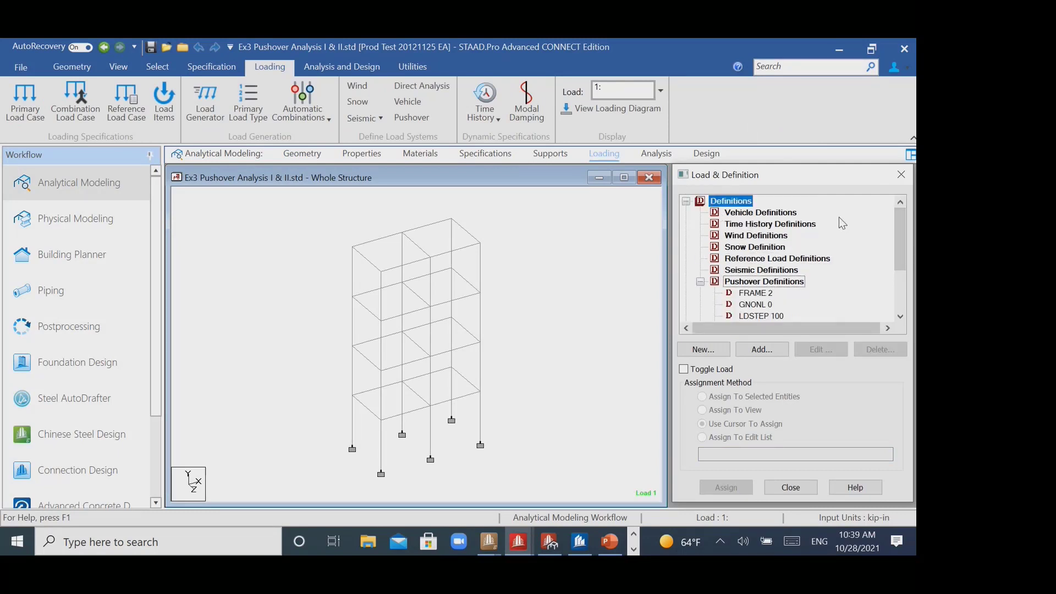
left_click(700, 282)
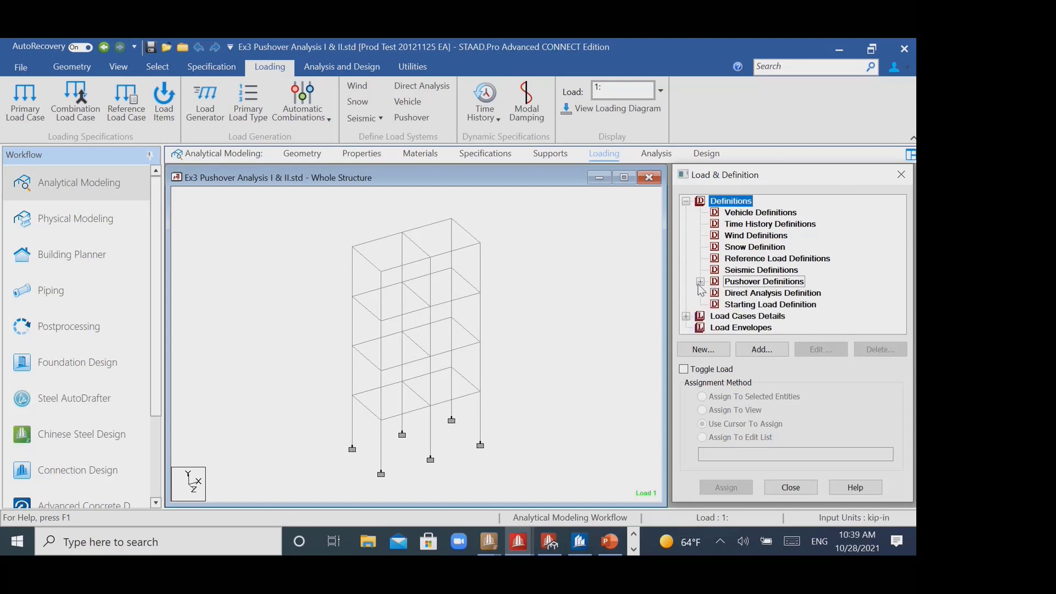
left_click(748, 224)
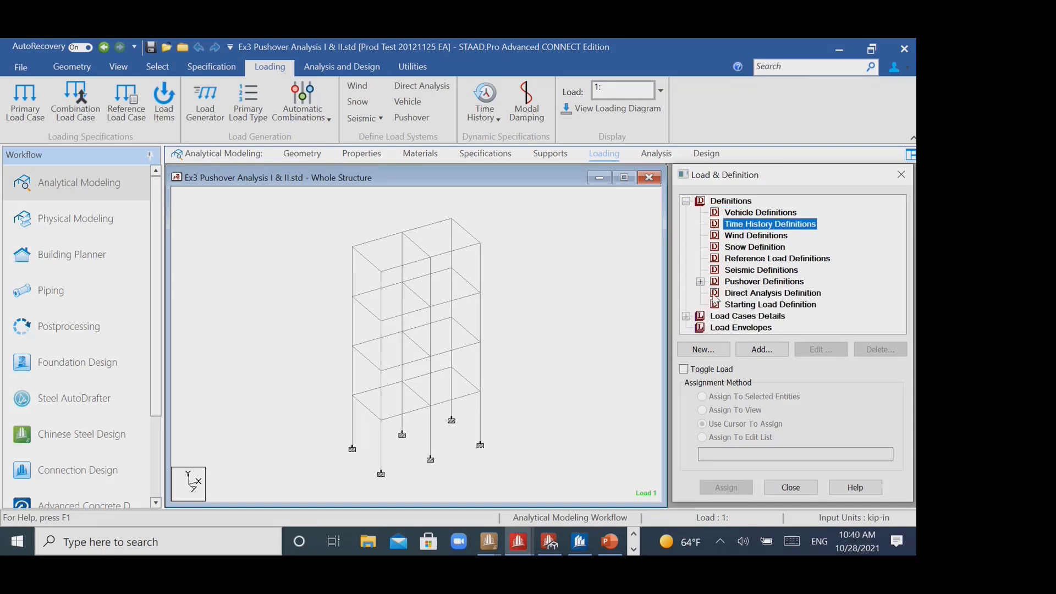
left_click(701, 281)
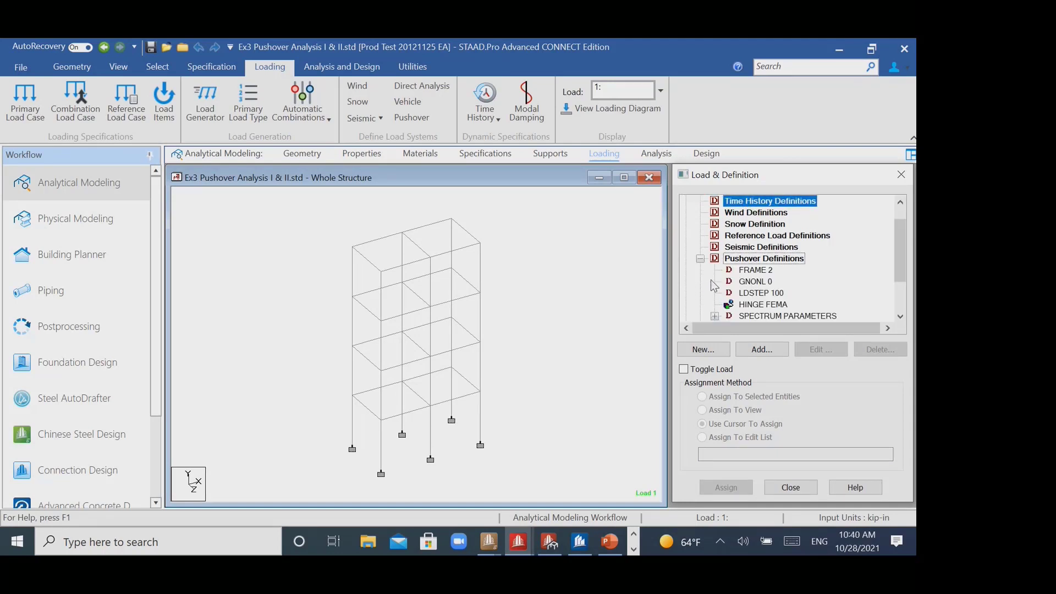
left_click(759, 263)
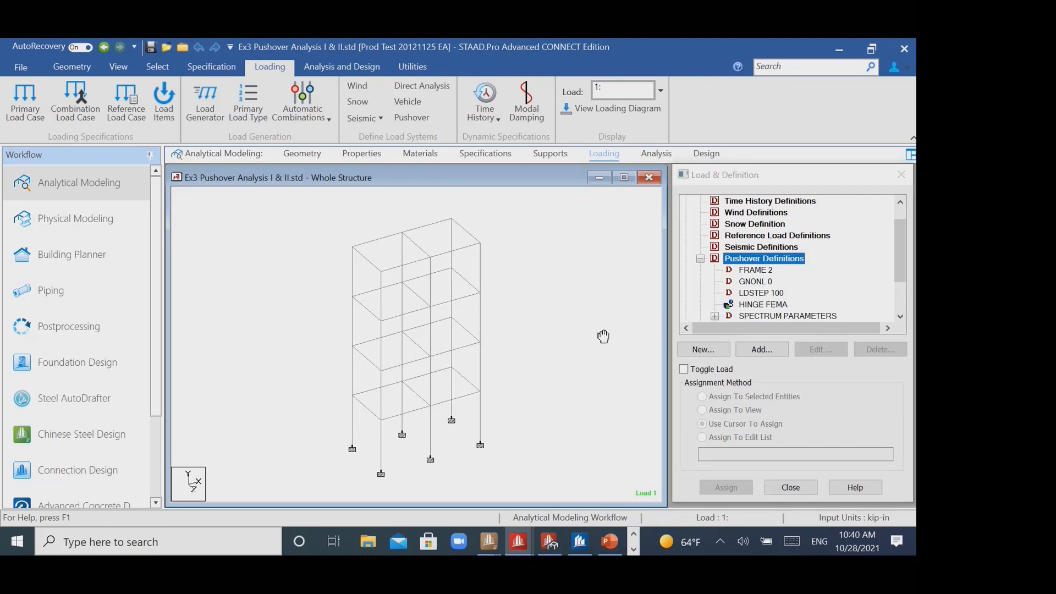
left_click_drag(603, 336, 593, 330)
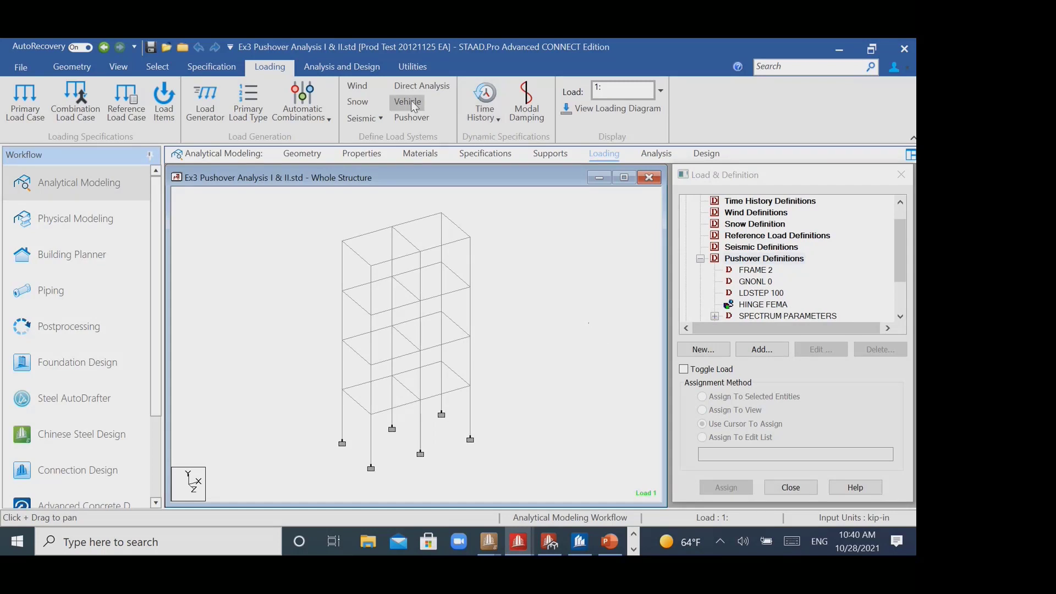
- Run the pushover analysis and close the analysis report, staying in modeling mode
left_click(341, 66)
left_click(234, 106)
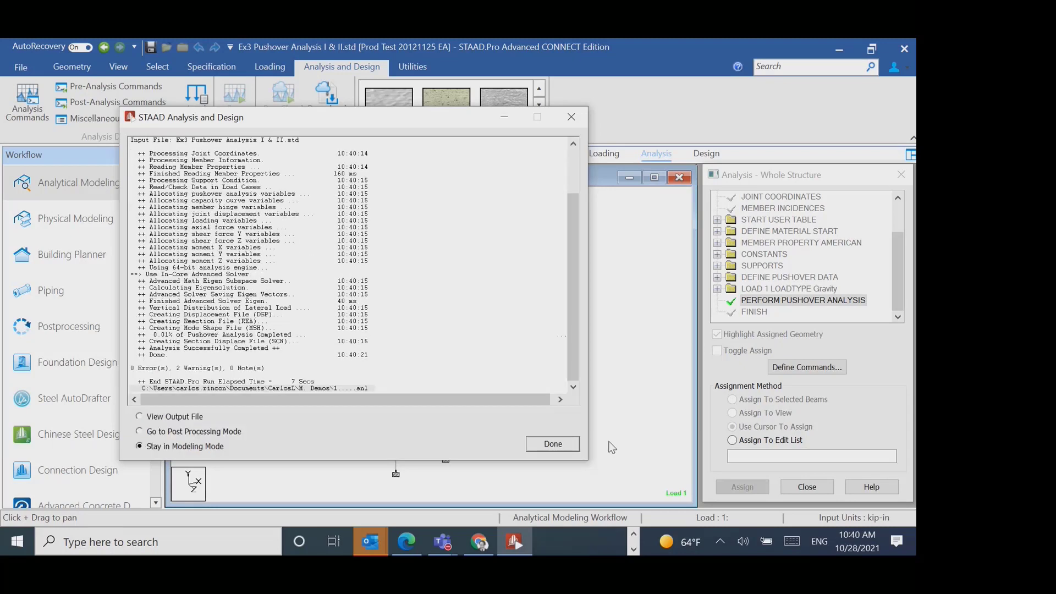
left_click(562, 444)
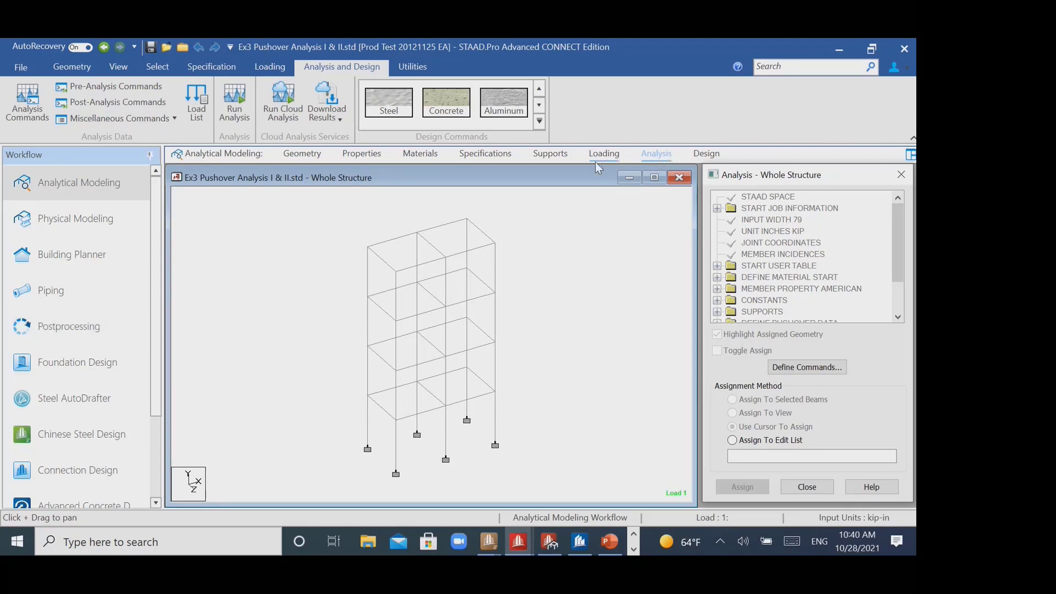
left_click(83, 183)
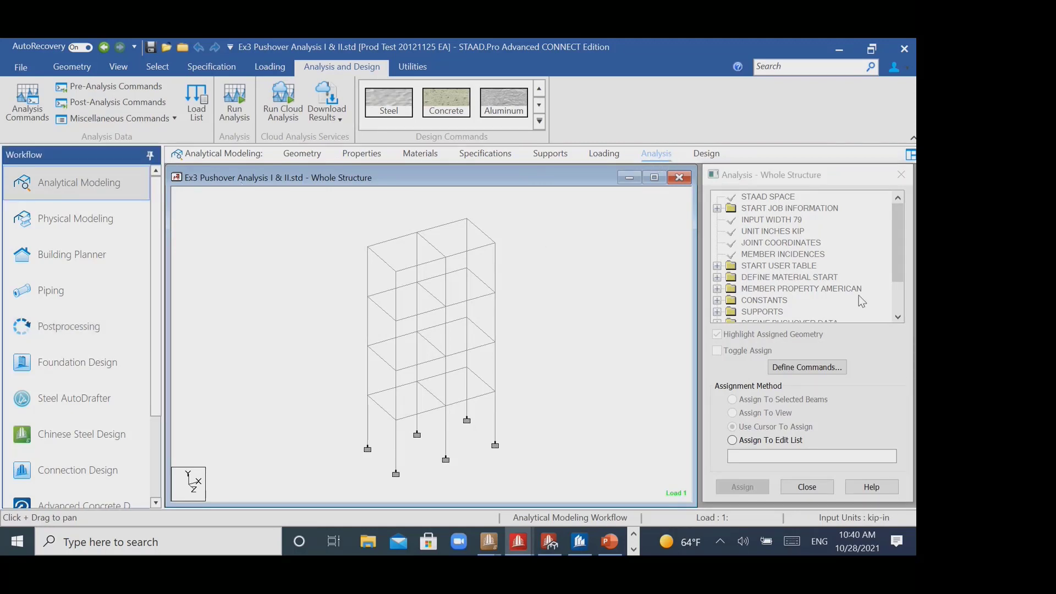
- Select the HINGE FEMA entry in the pushover definitions to check its member assignment, and switch to the Postprocessing workflow
left_click(602, 156)
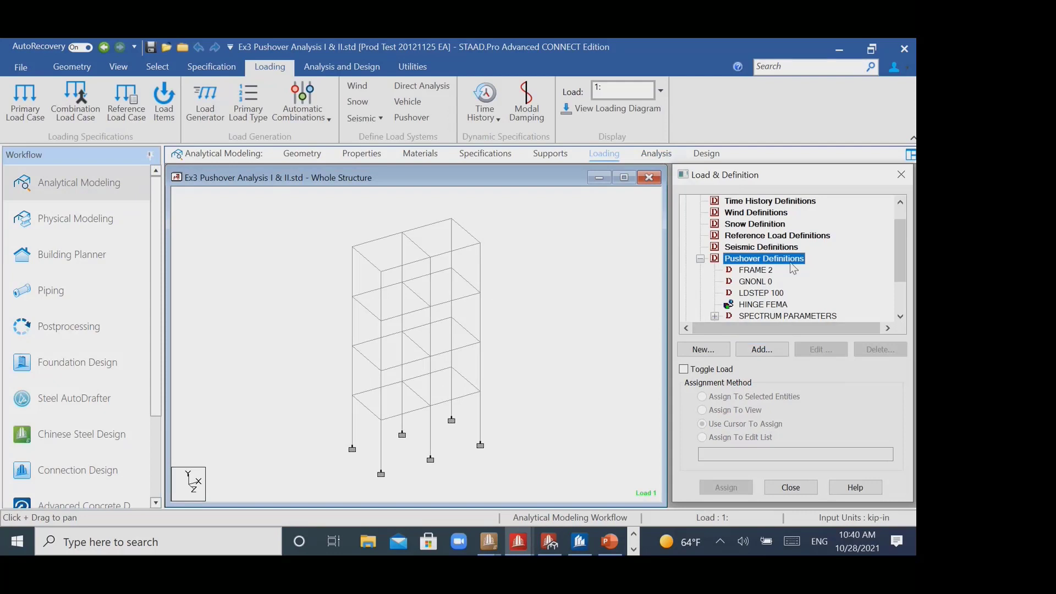
left_click(790, 306)
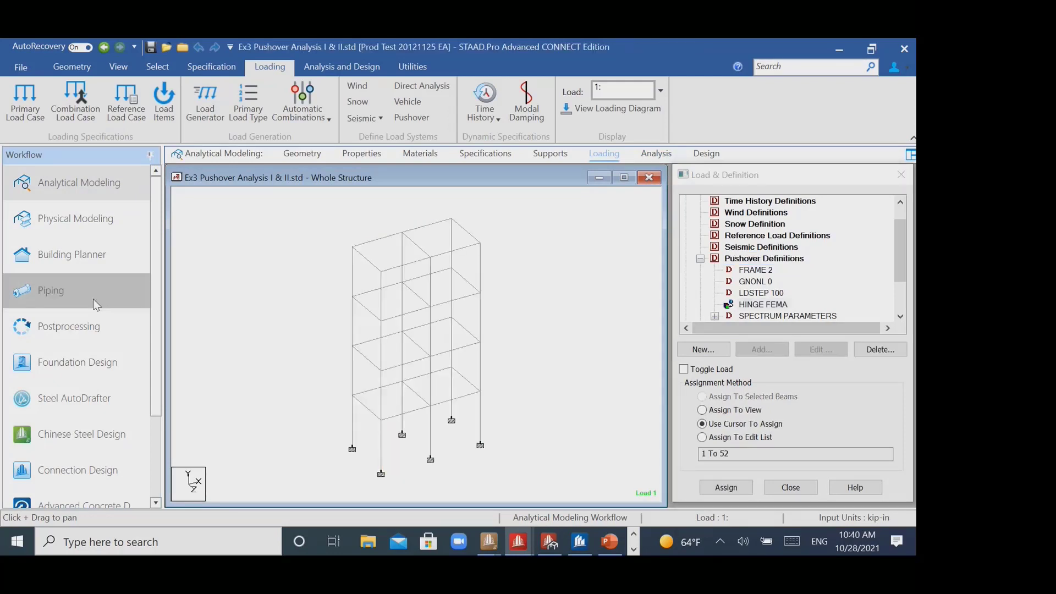
left_click(82, 326)
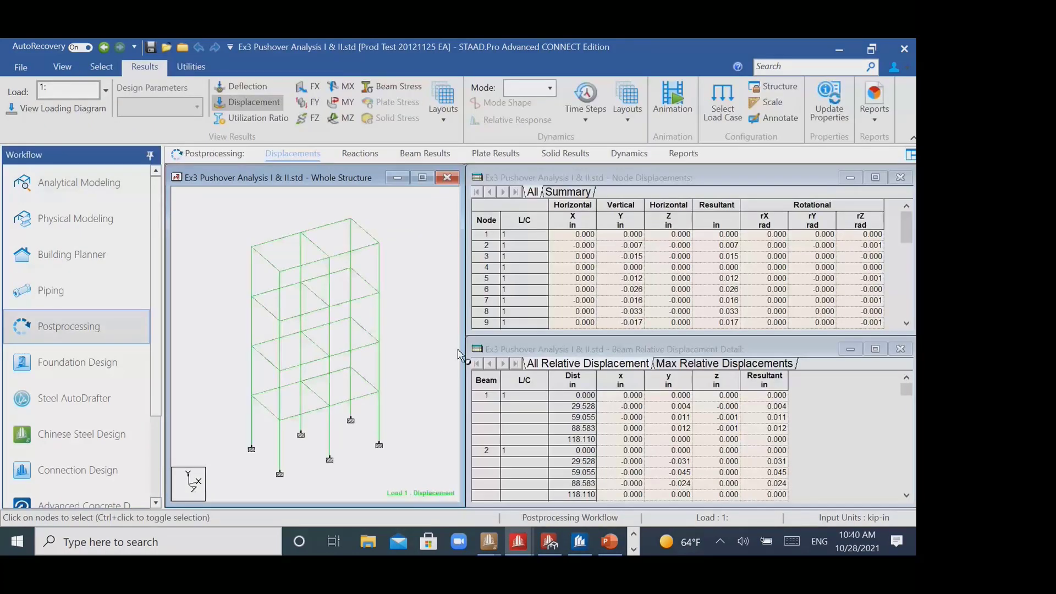
- Show the pushover beam results layout and advance the load step to 9 to follow the hinge formation
left_click(637, 128)
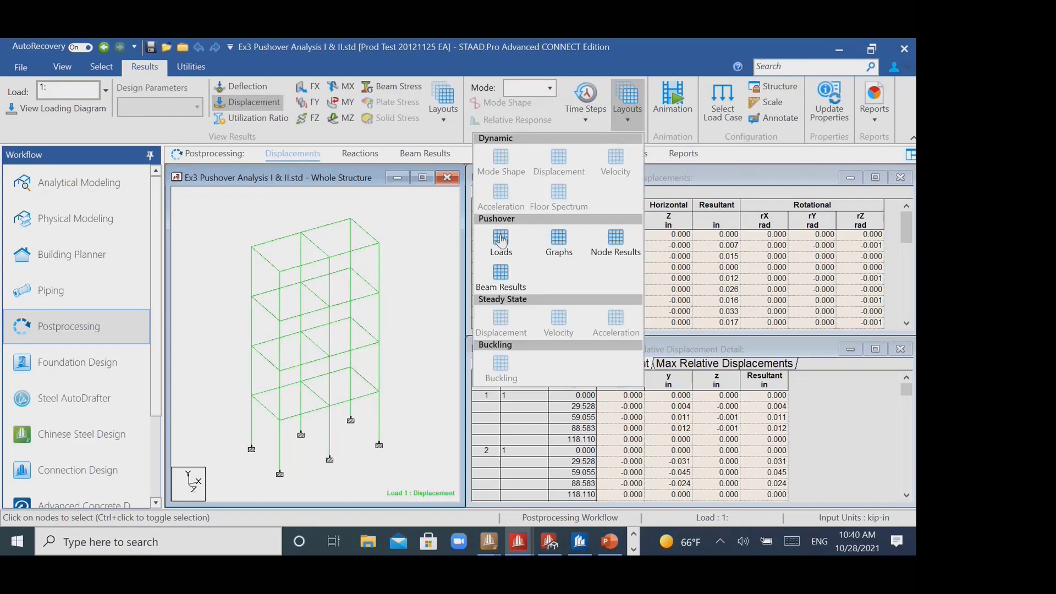
left_click(501, 273)
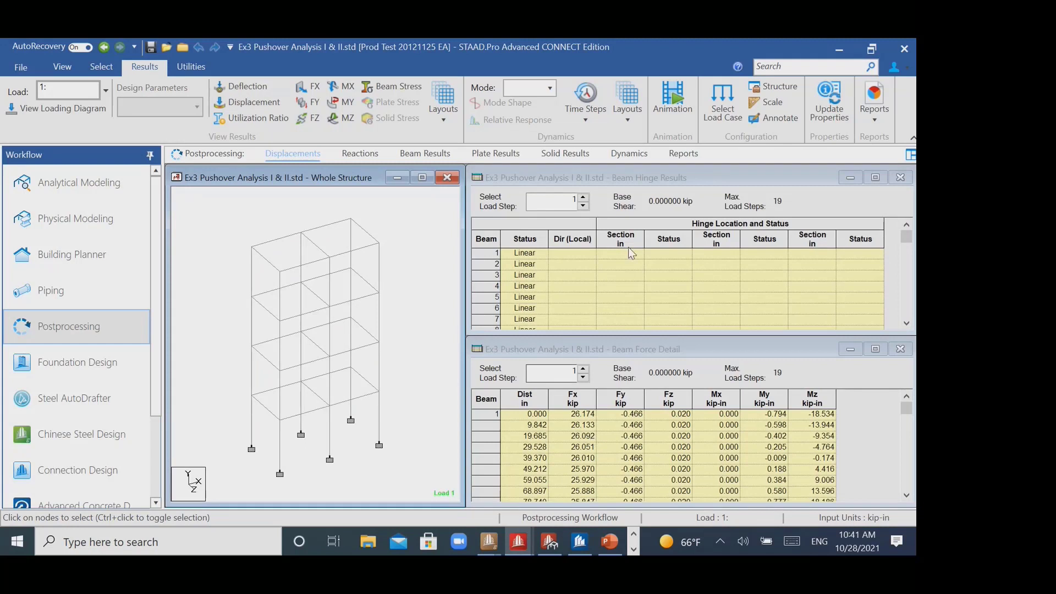
left_click(629, 122)
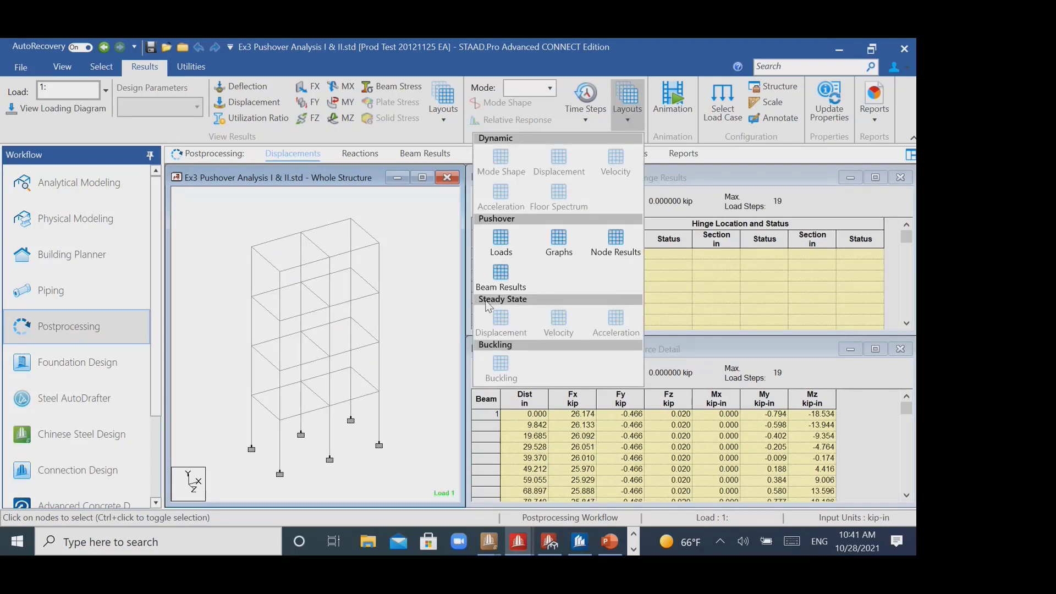
left_click(423, 287)
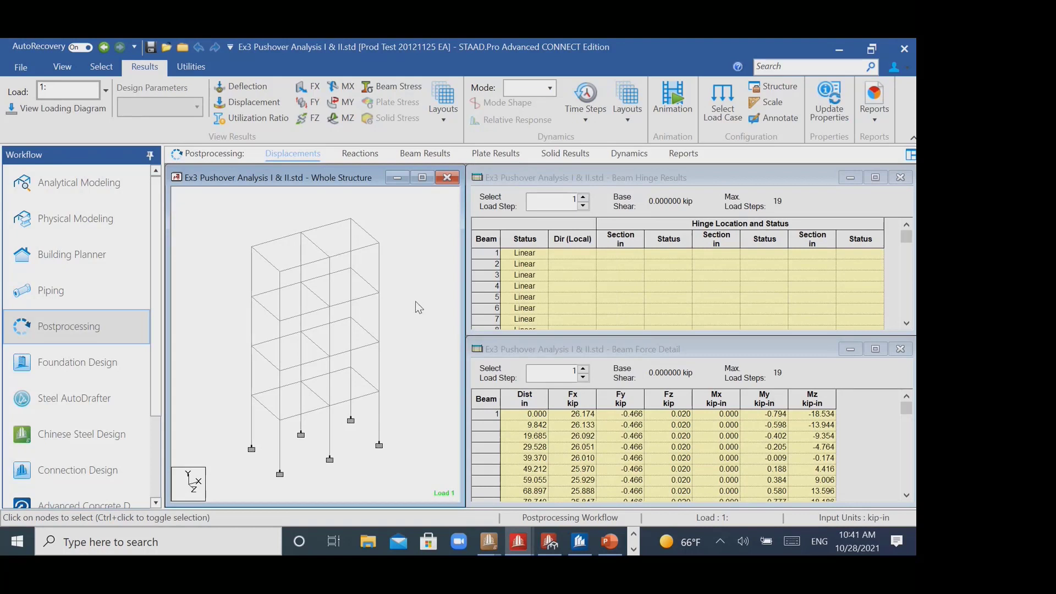
left_click(584, 368)
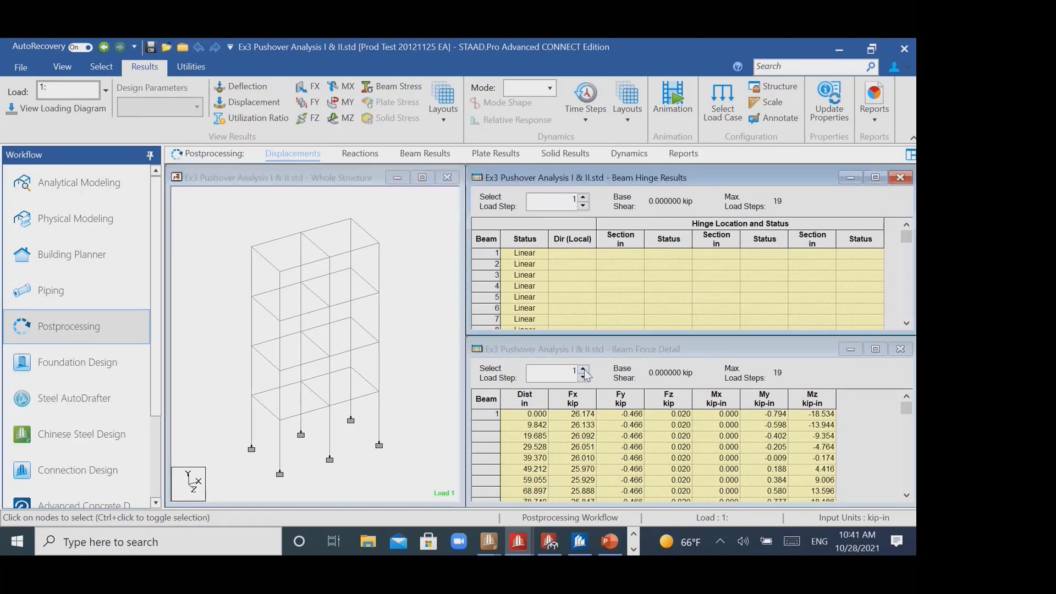
left_click(583, 368)
left_click(584, 368)
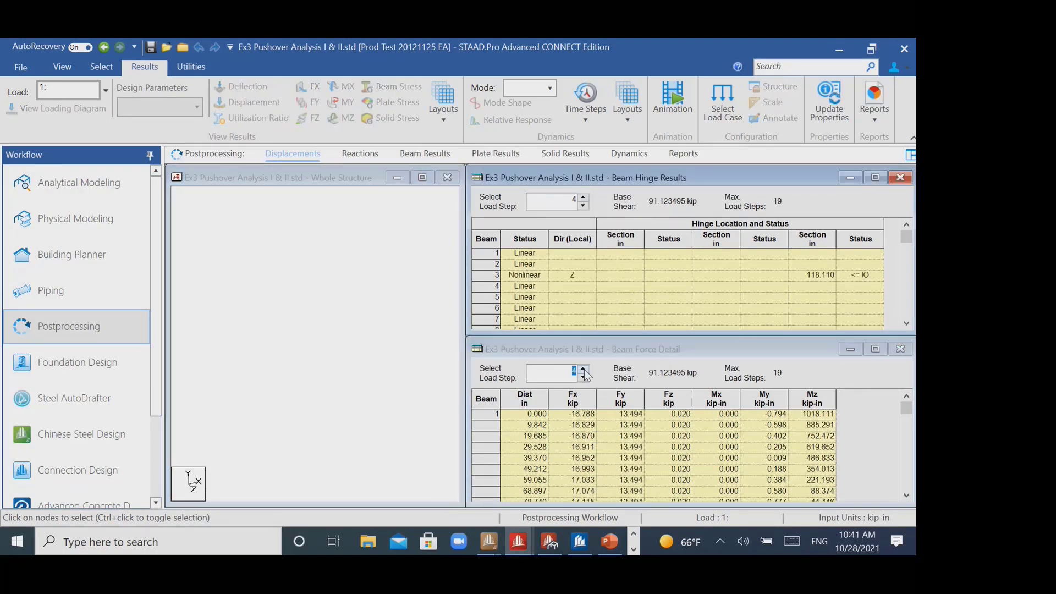
left_click(584, 368)
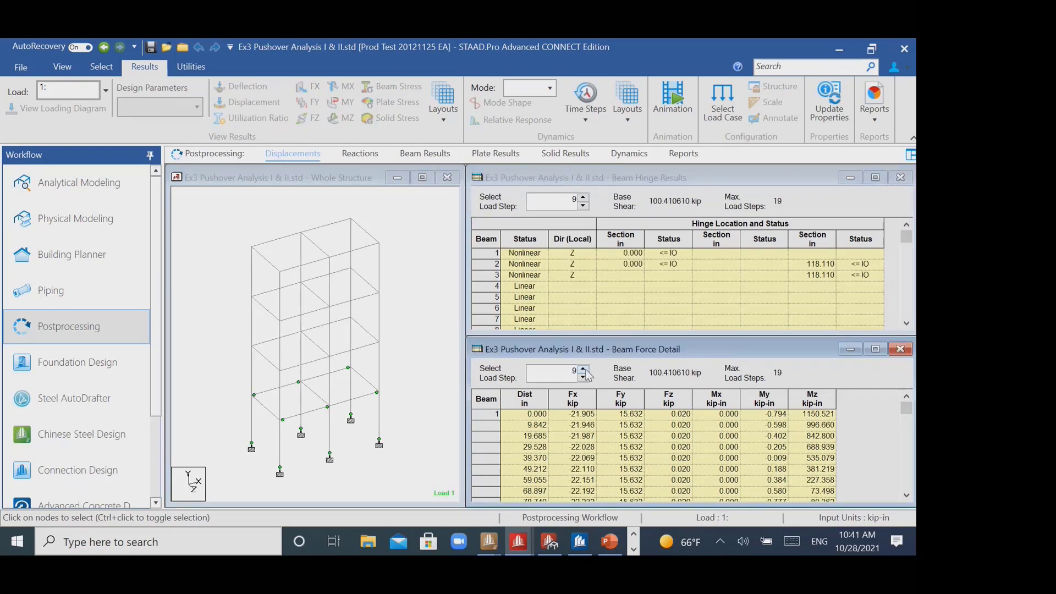
- Return the pushover load step to 1 and advance it to 9 again to examine hinges forming in the lower storey
left_click(280, 400)
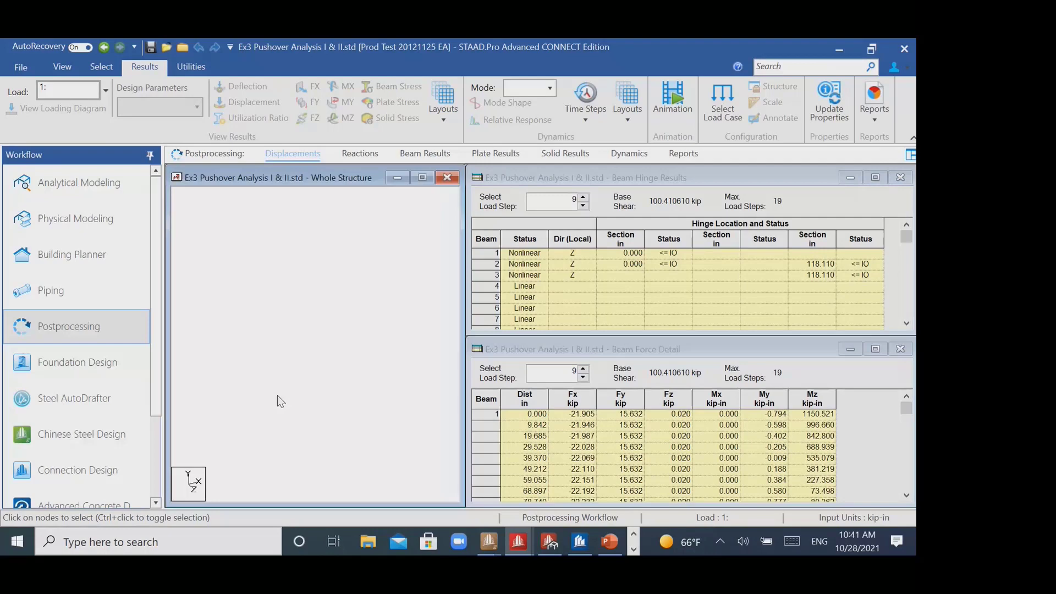
left_click(585, 377)
left_click(585, 377)
left_click(584, 377)
left_click(584, 377)
left_click(584, 377)
left_click(585, 377)
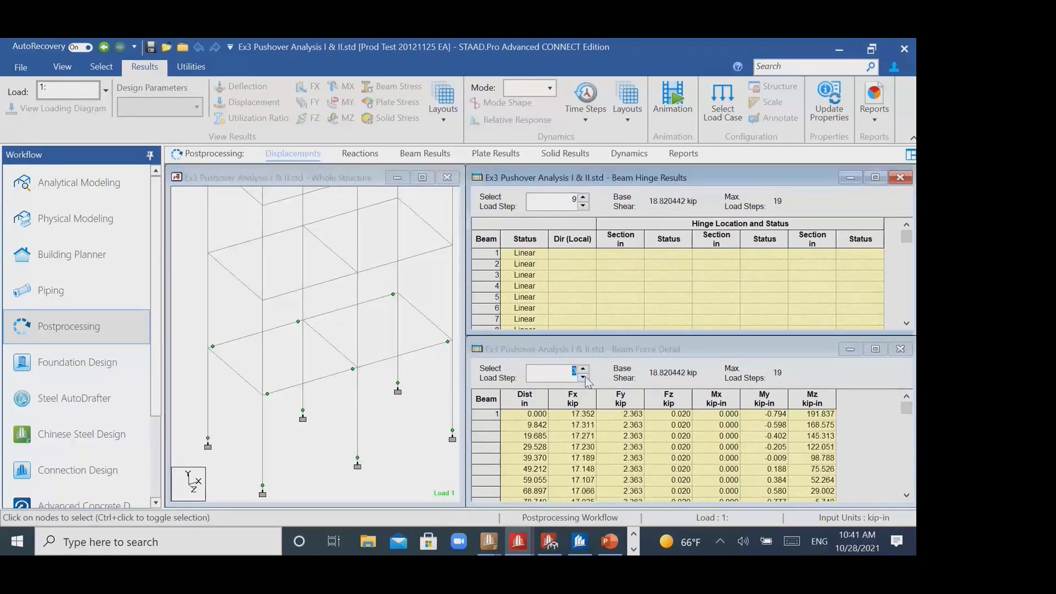
left_click(583, 377)
left_click(583, 377)
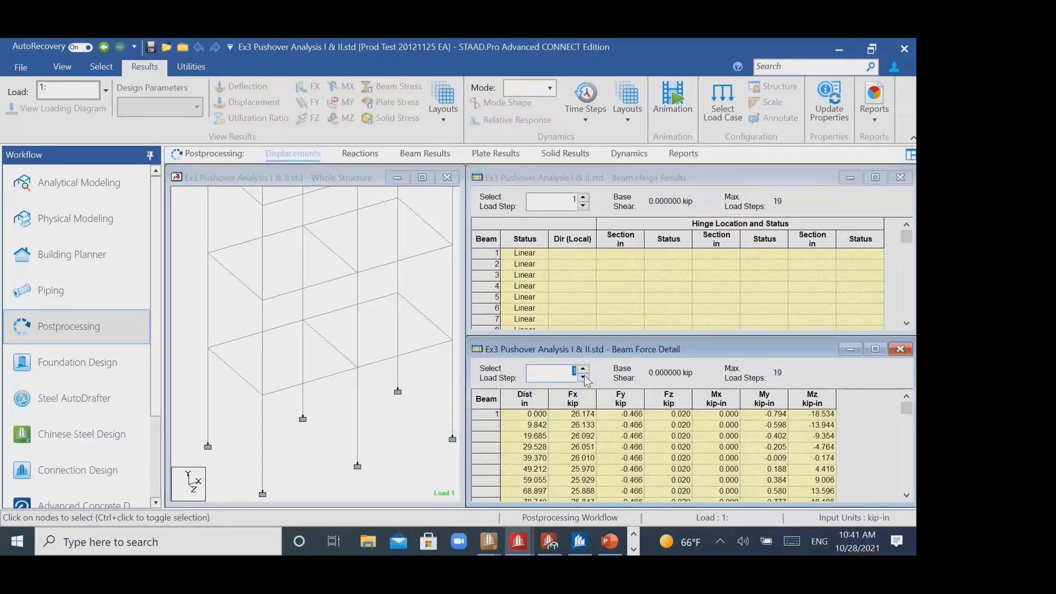
left_click(583, 370)
left_click(584, 370)
left_click(584, 369)
left_click(583, 369)
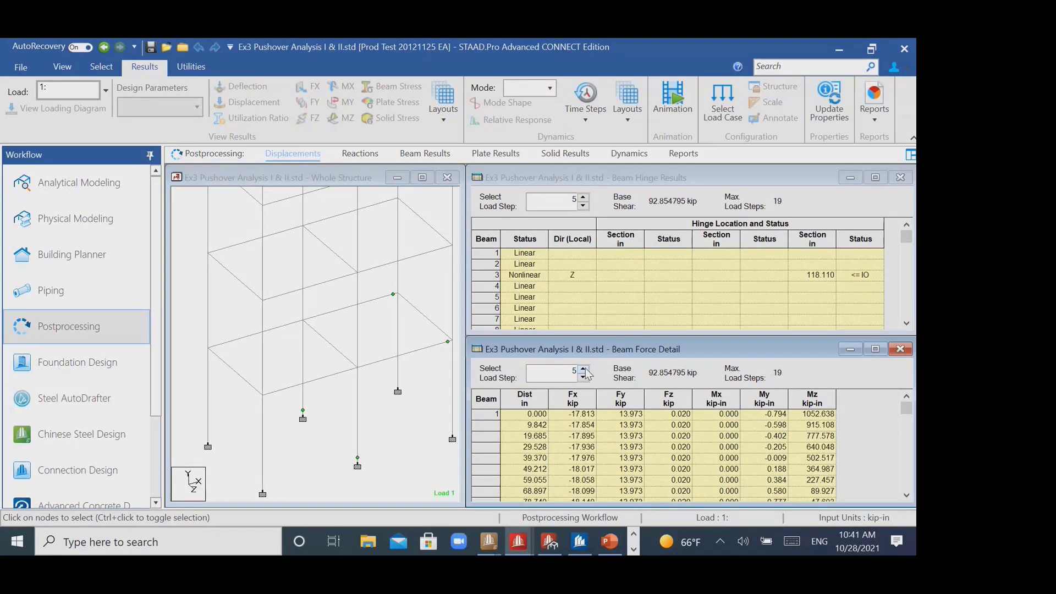
left_click(585, 370)
left_click(584, 369)
left_click(584, 370)
left_click(584, 369)
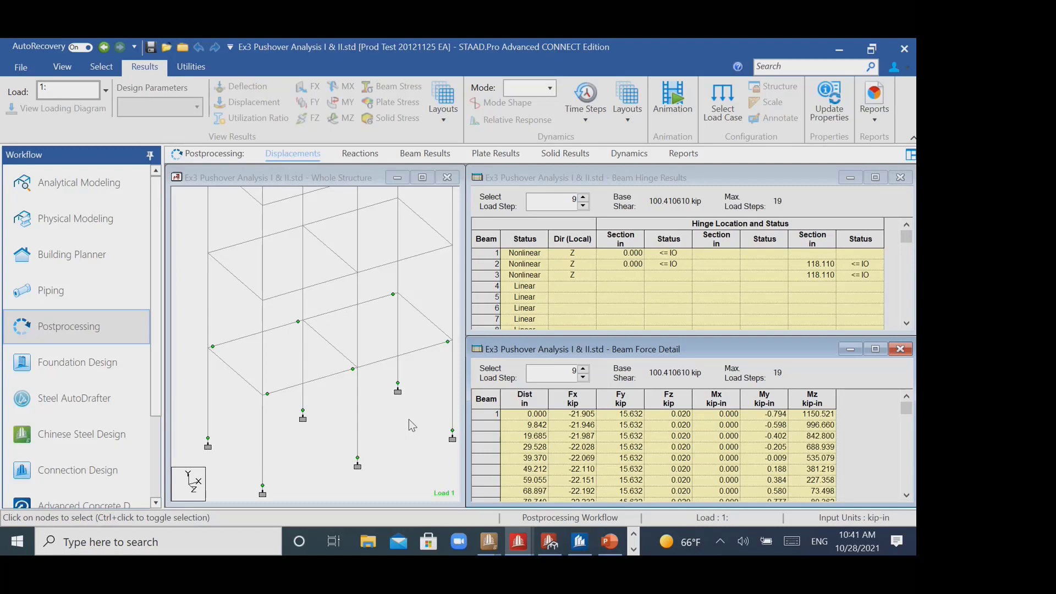
- Advance the pushover load step to 19 and examine the hinge locations and statuses across the frame
left_click(332, 340)
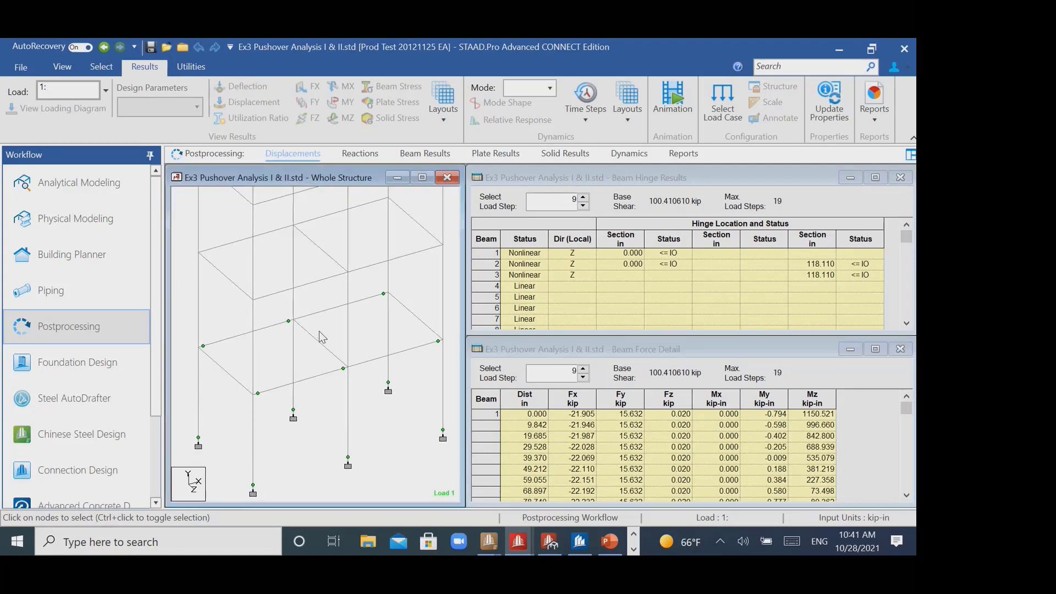
scroll(323, 336, "down", 4)
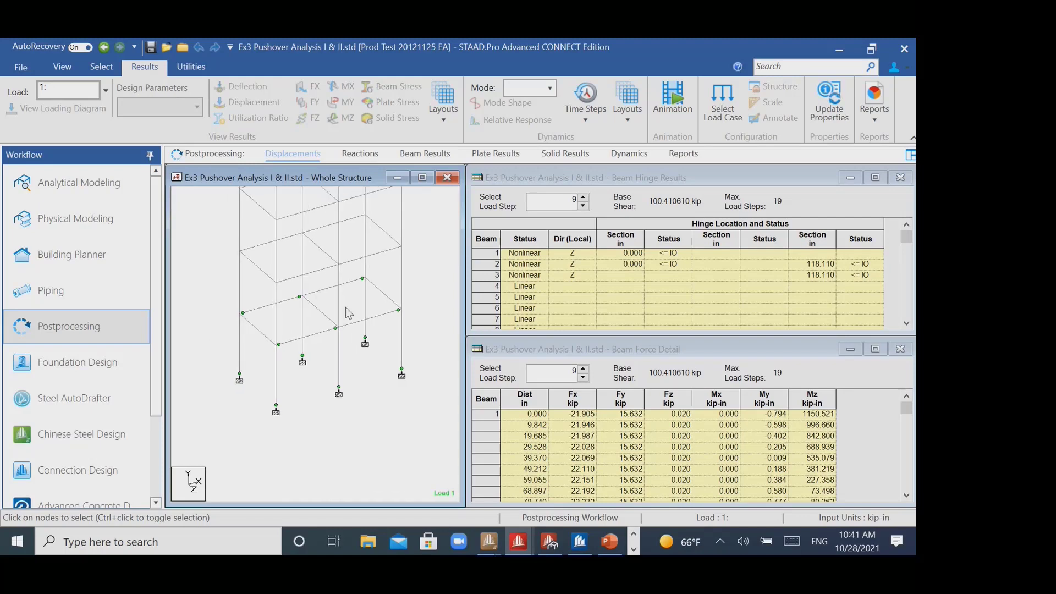
middle_click_drag(346, 308, 361, 391)
left_click(584, 370)
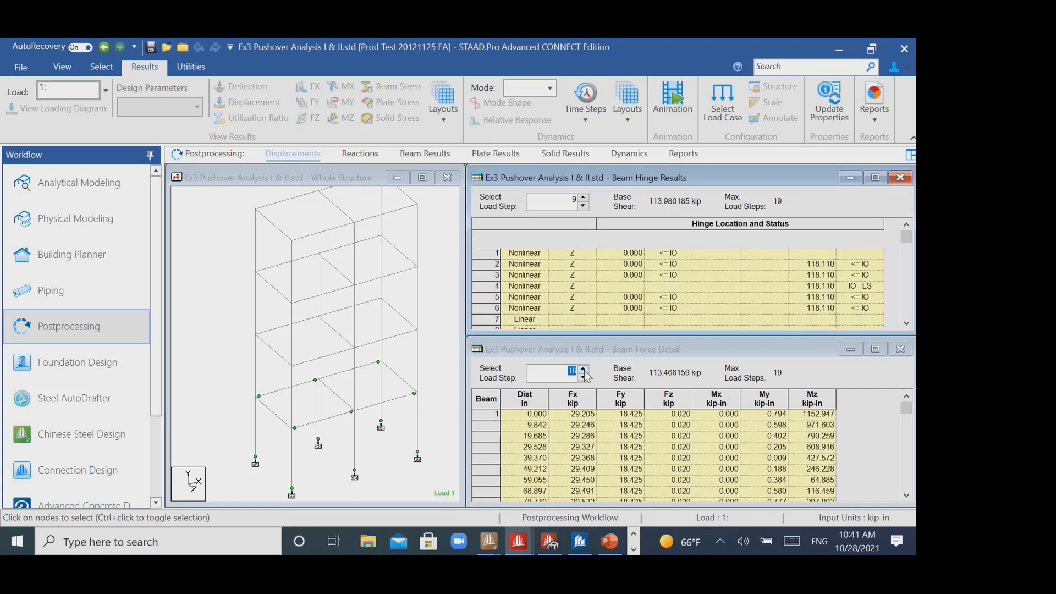
left_click(583, 368)
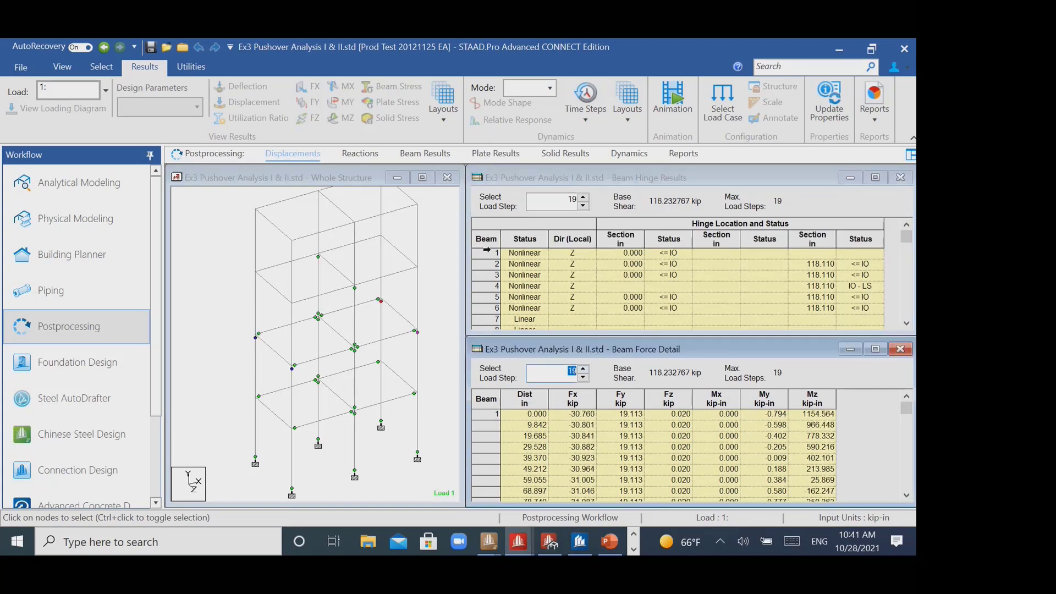
middle_click_drag(431, 290, 414, 296)
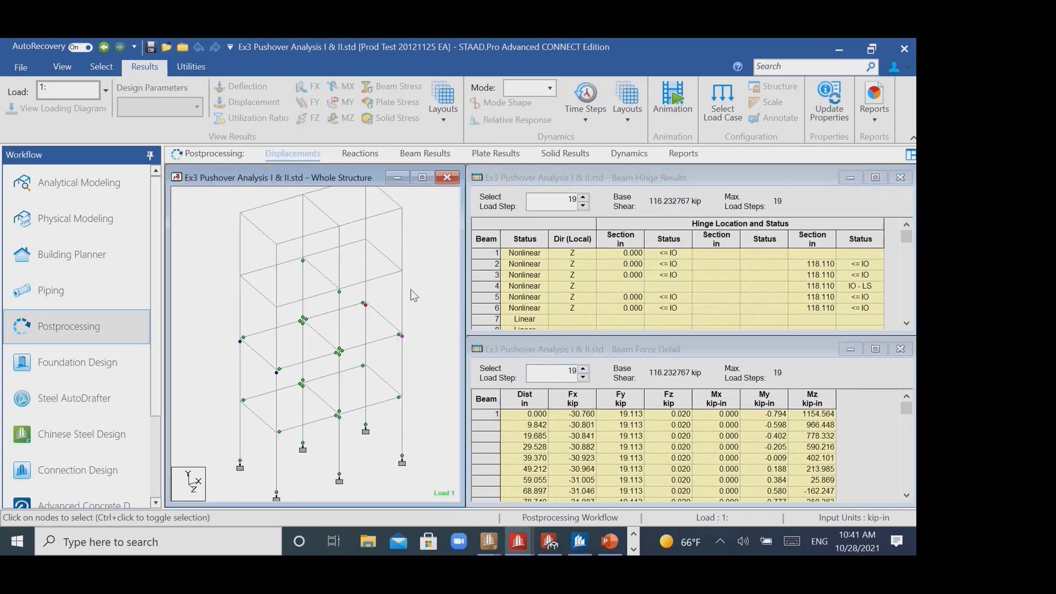
- Switch to the Structural Portfolio Webinar presentation in PowerPoint and show the STAAD RCDC slide and its demo video slide full screen
left_click(608, 541)
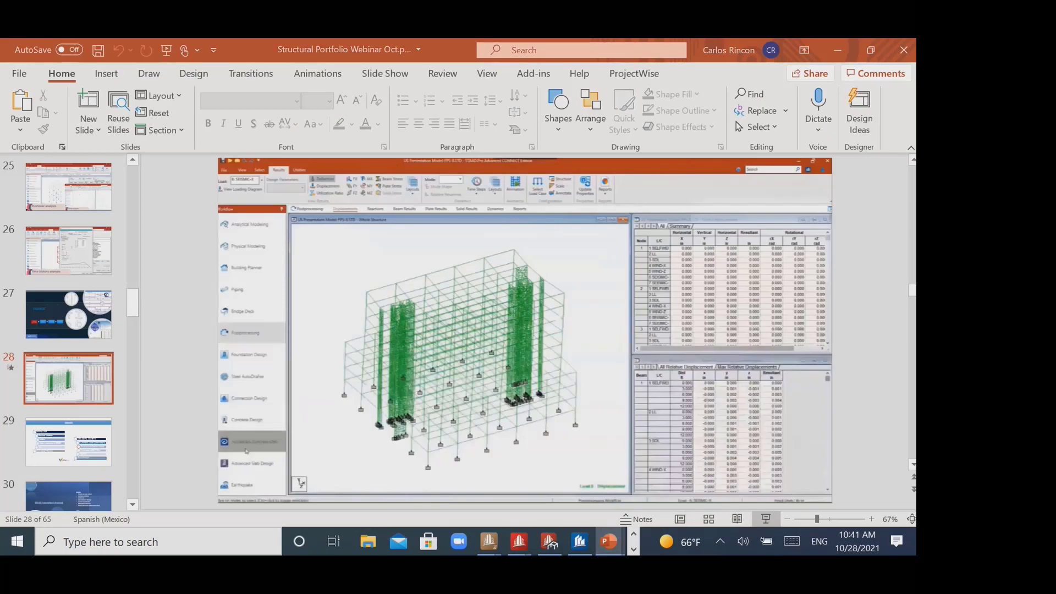
left_click(763, 520)
key("Right")
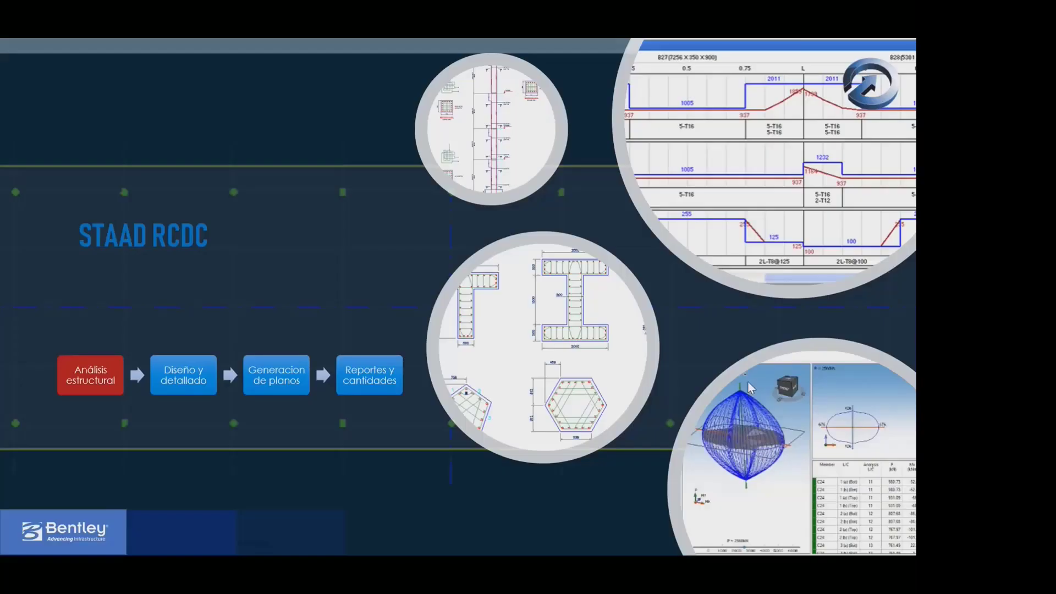
key("Right")
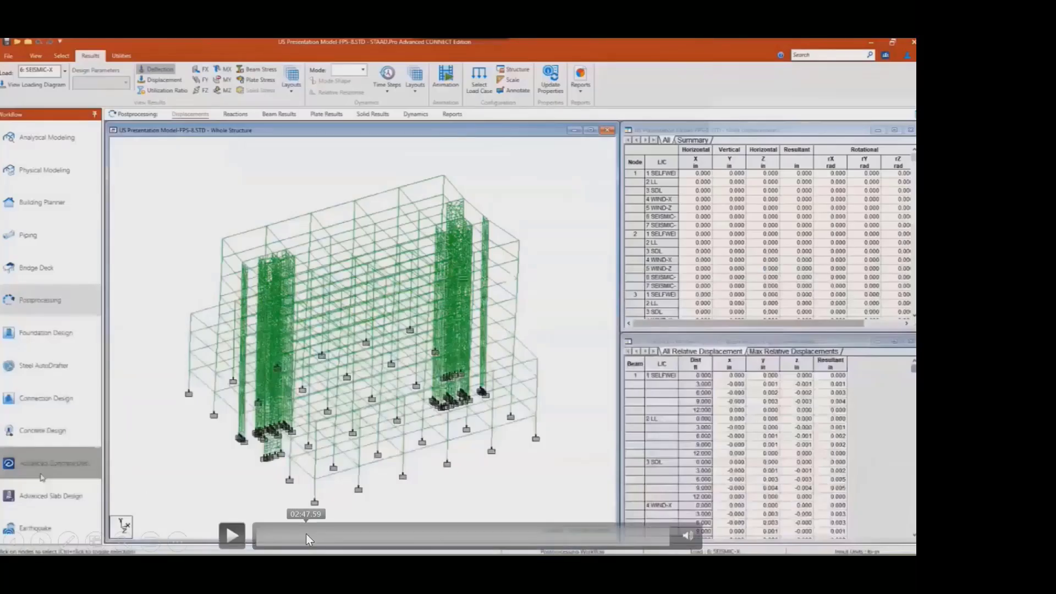
- Seek the RCDC demo video back to the New Project dialog near its beginning and play it from there
left_click(306, 534)
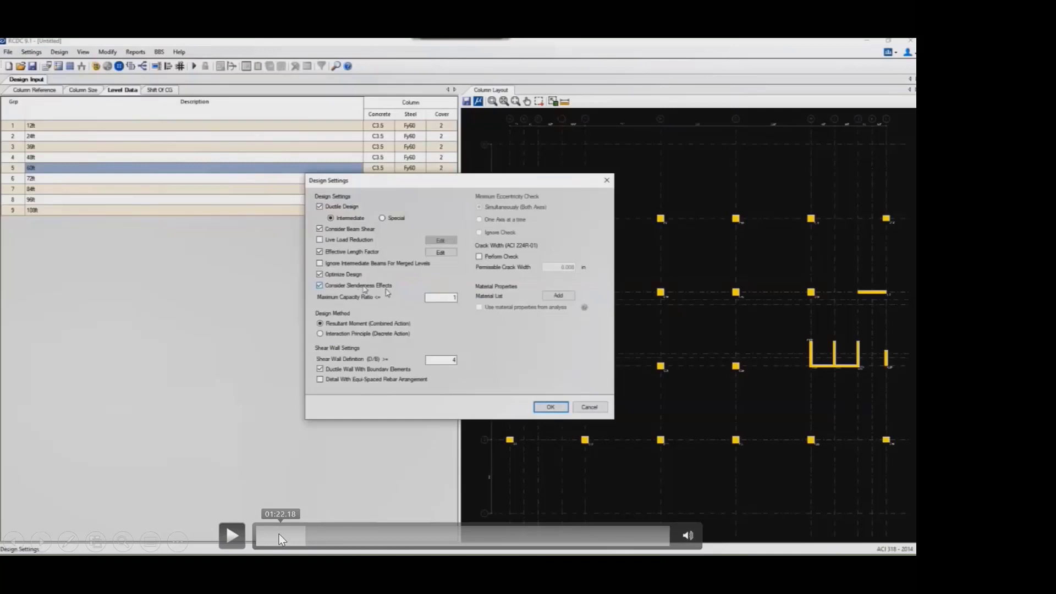
left_click(268, 537)
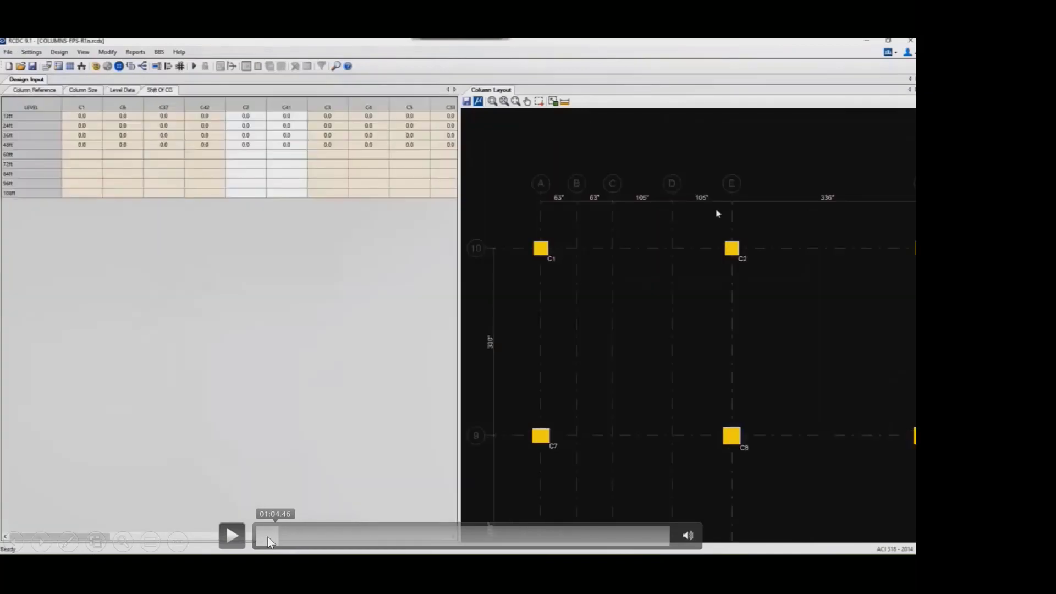
left_click(261, 539)
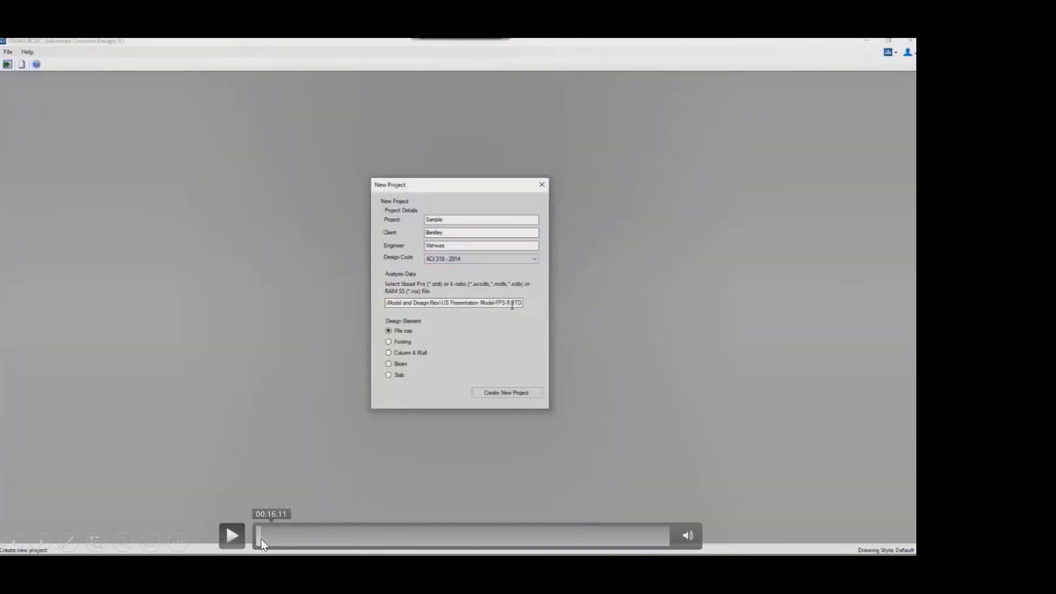
left_click(256, 540)
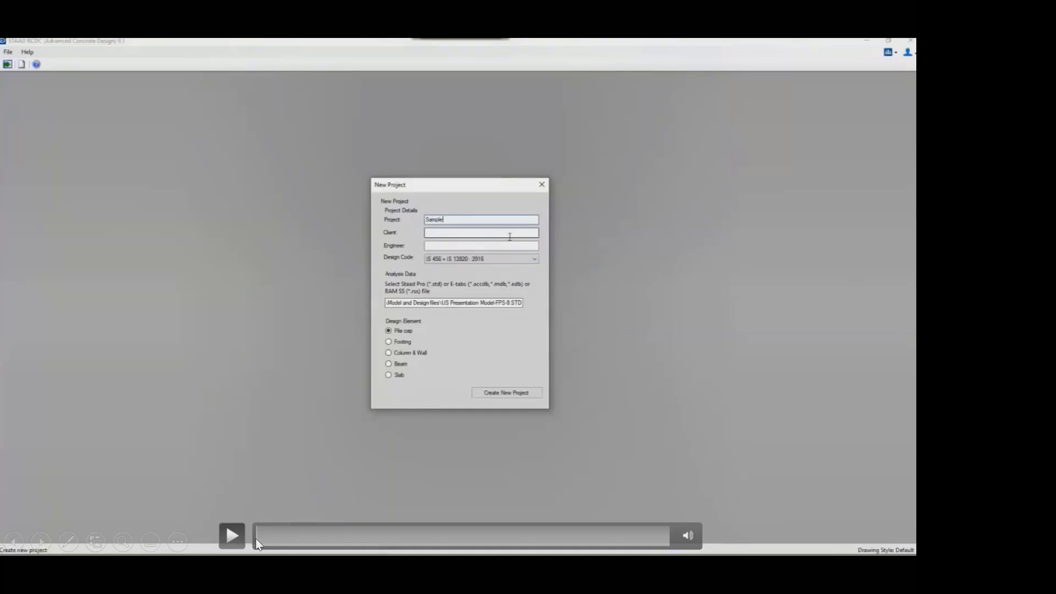
left_click(237, 541)
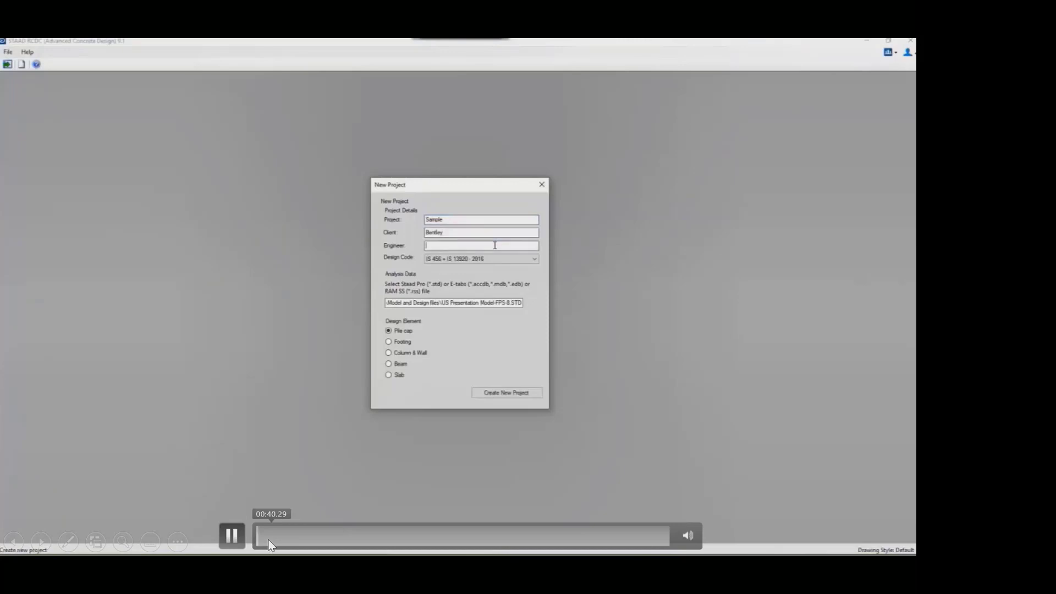
- Exit the slide show, restart it at the RCDC demo slide and play the video
left_click(396, 423)
key("Escape")
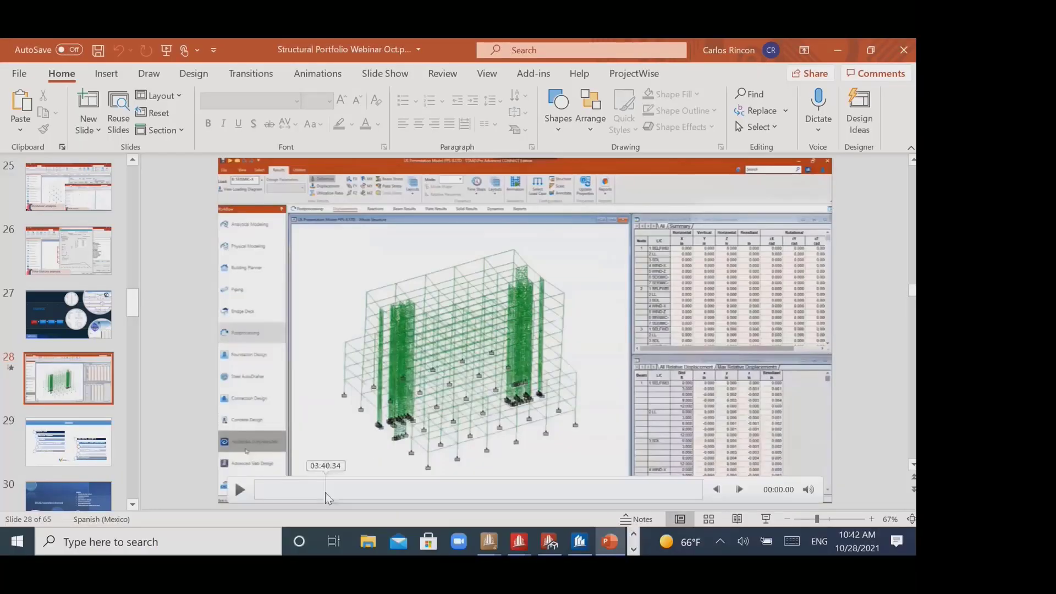
left_click(766, 520)
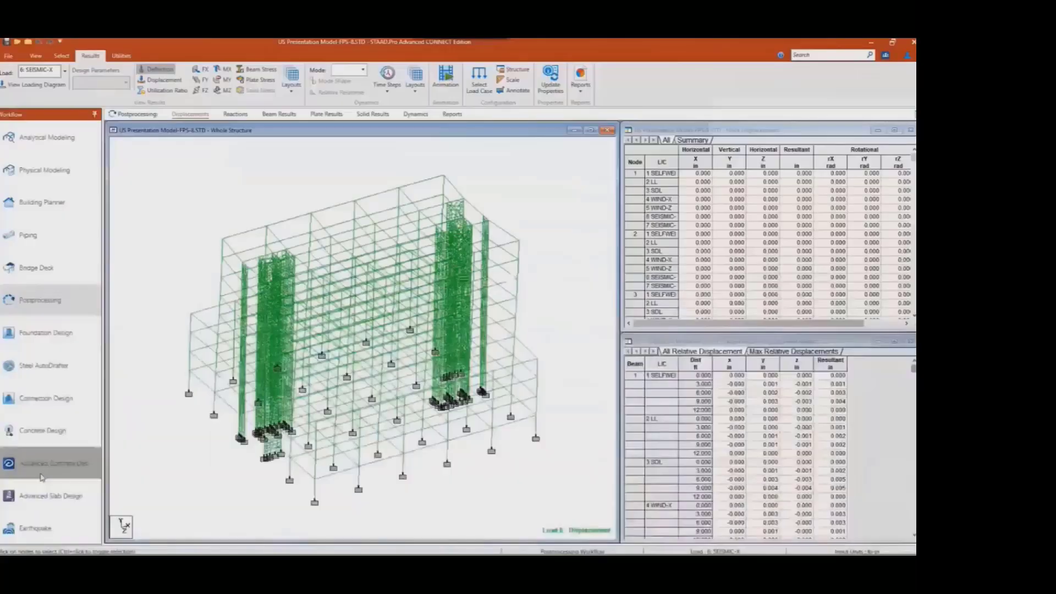
left_click(317, 453)
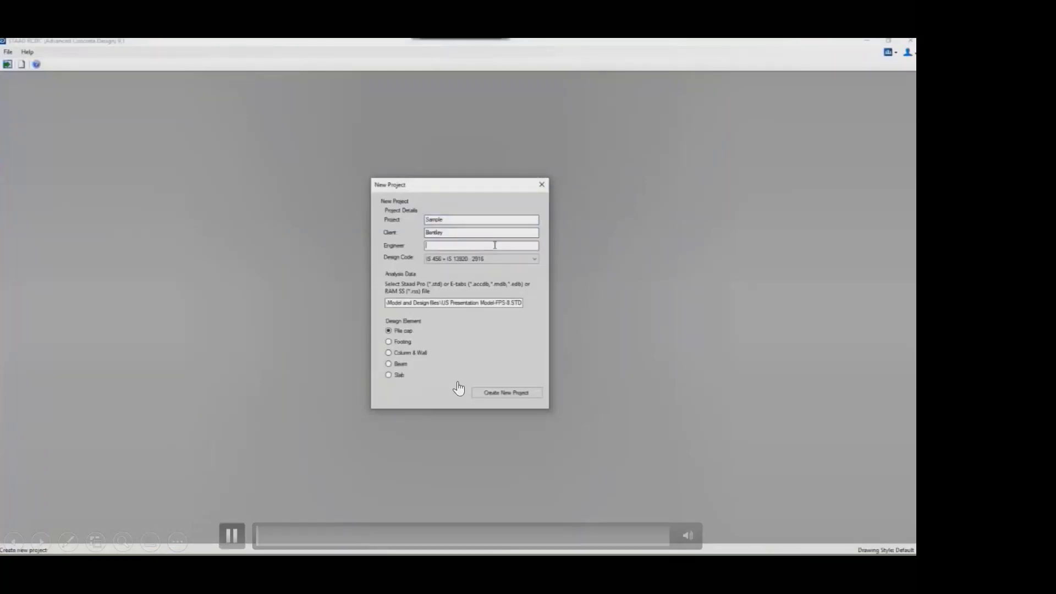
- Skip the RCDC video forward through the column layout and column design output, up to about 10:01
left_click(276, 537)
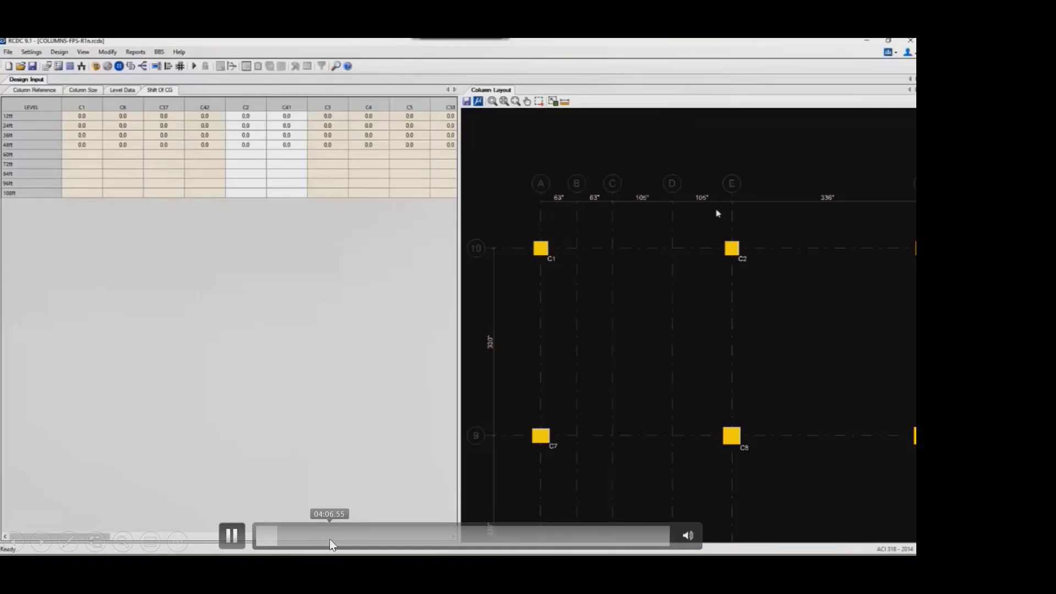
left_click(329, 539)
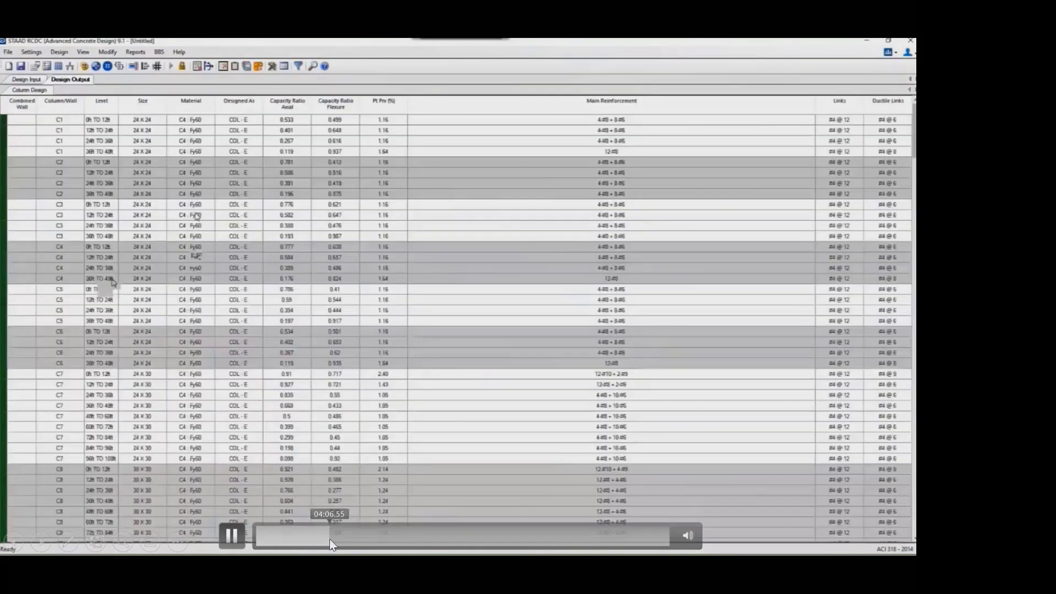
left_click(391, 536)
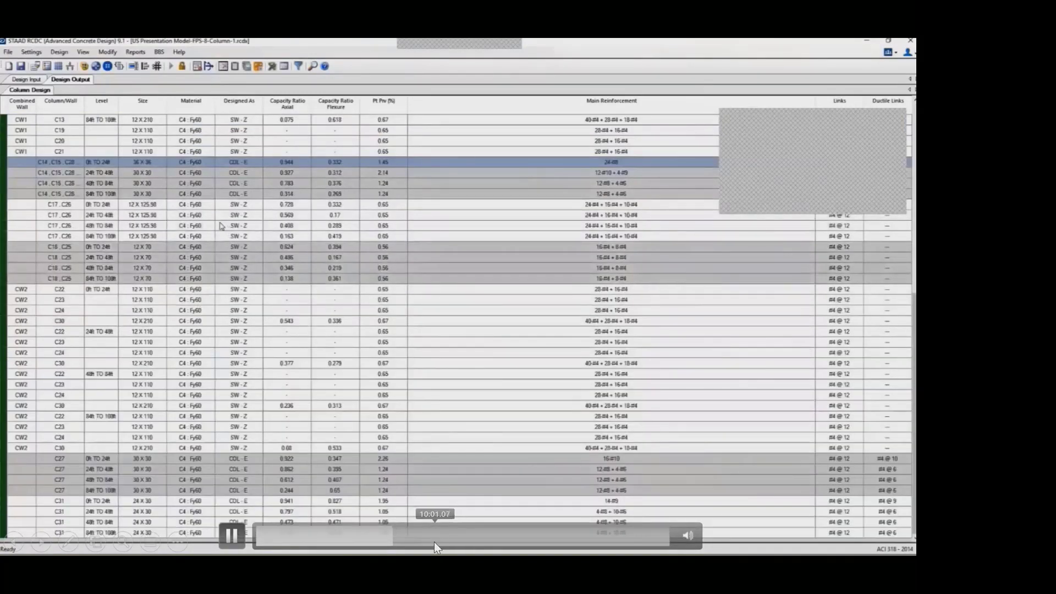
left_click(434, 542)
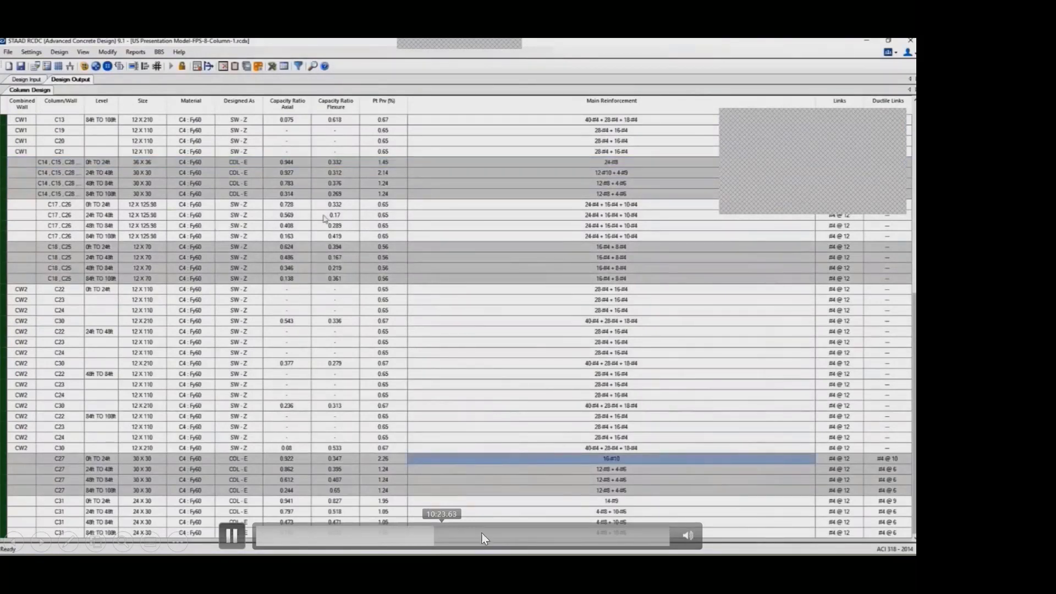
- Move through the RCDC video's beam part to examine the project setup, the design output and the General And Reinforcement Settings
left_click(533, 542)
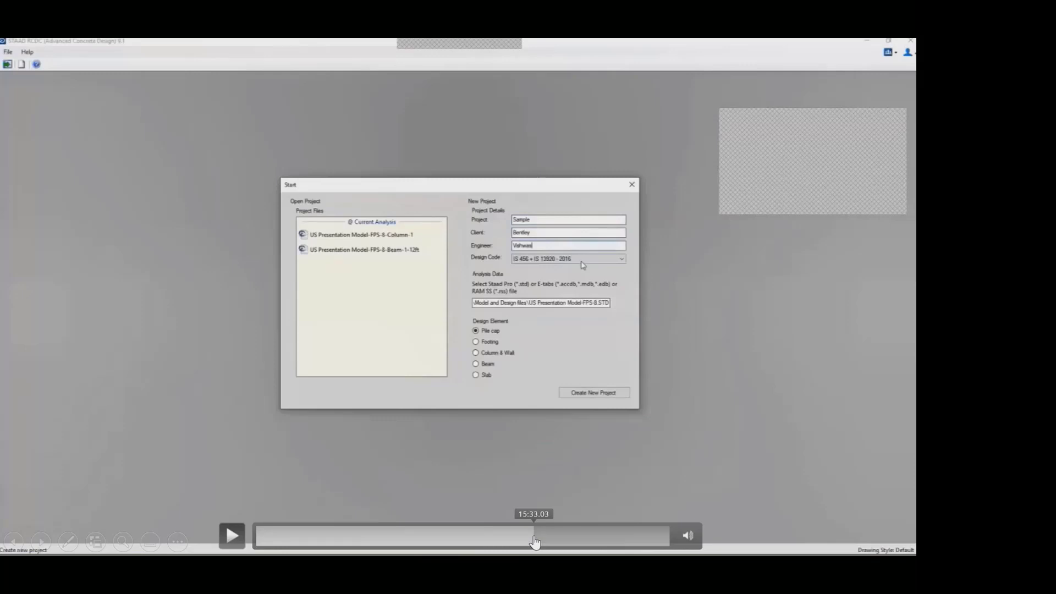
left_click(642, 539)
left_click(549, 542)
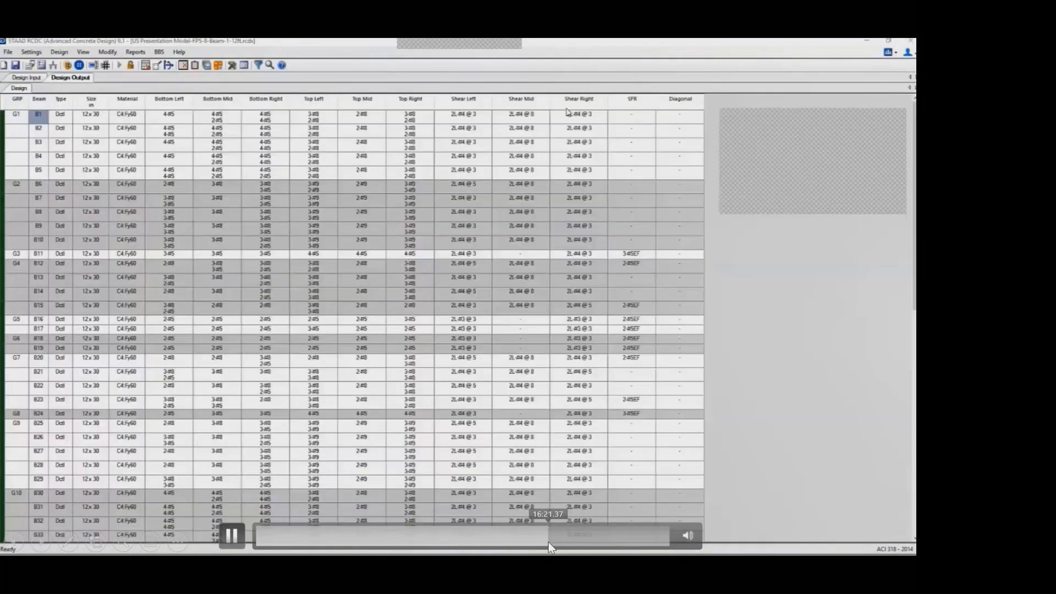
left_click(522, 542)
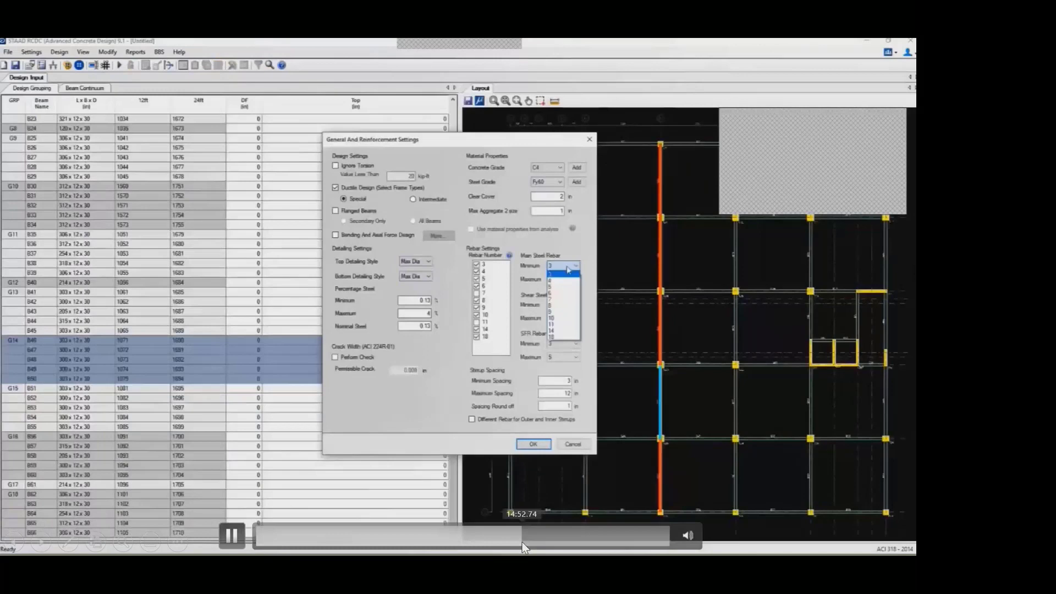
left_click(470, 538)
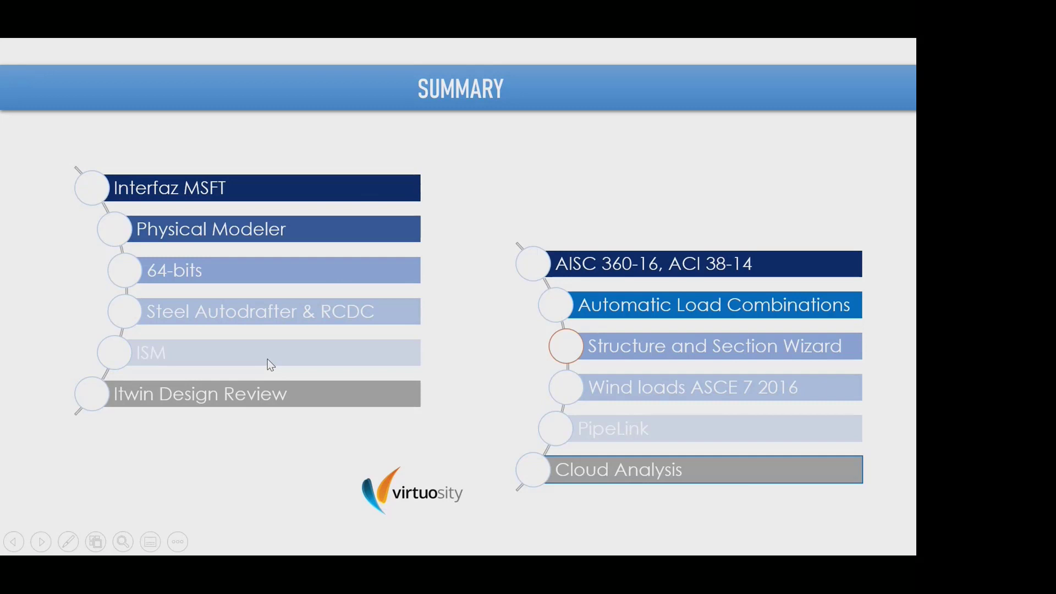
- Advance from the summary slide through the STAAD Foundation Advanced workflow slides to the foundation design demo video and play it
key("Right")
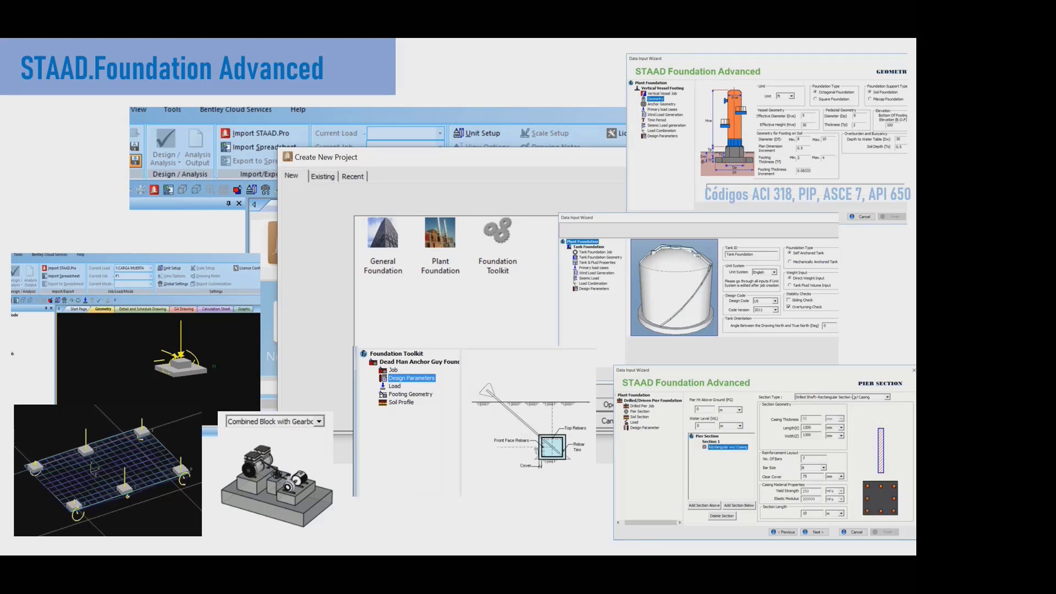
left_click(756, 155)
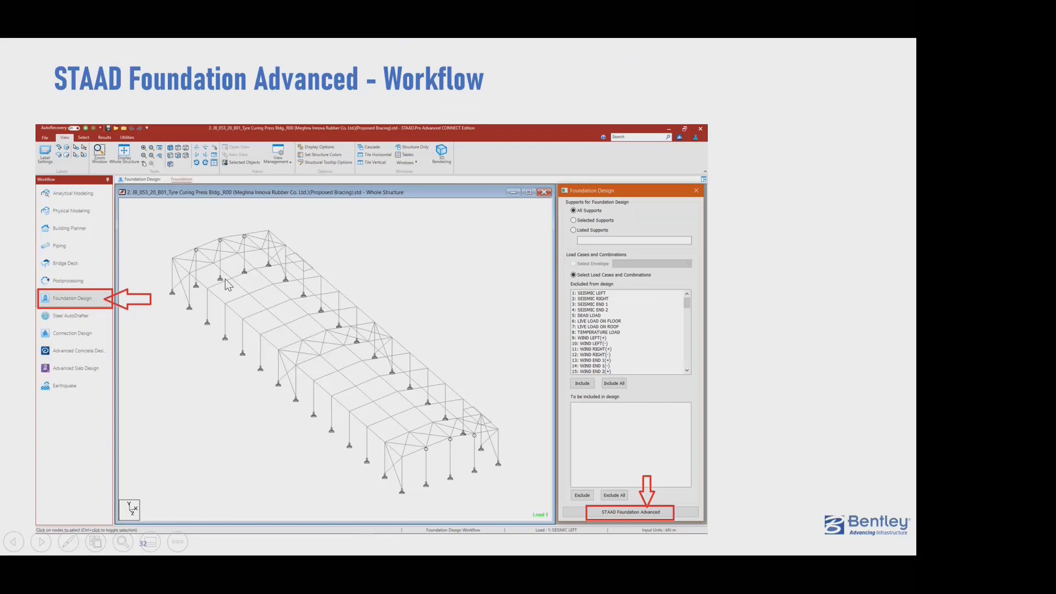
key("Right")
key("Right")
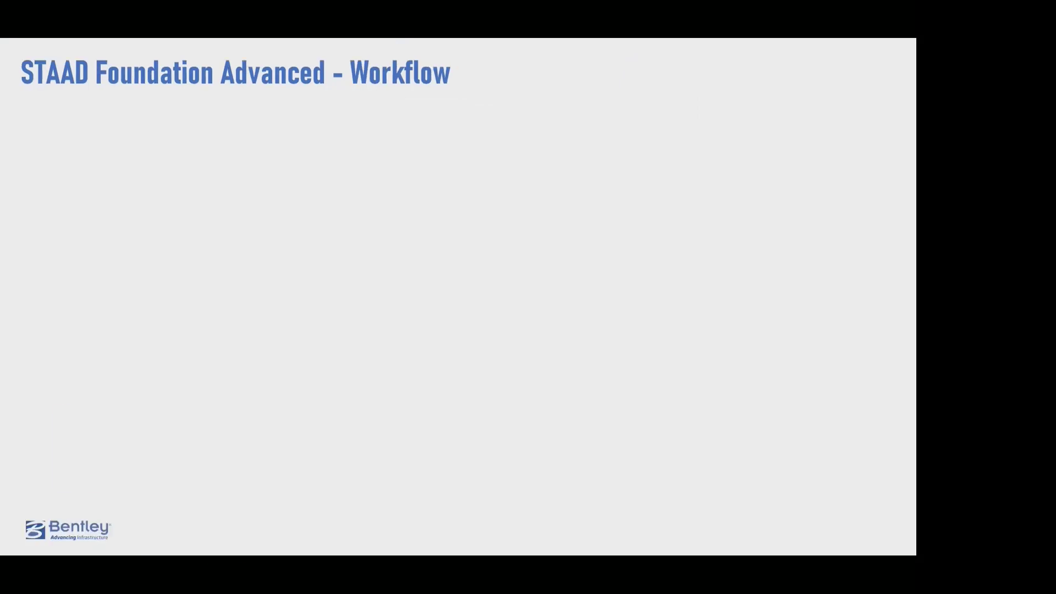
key("Right")
key("Right")
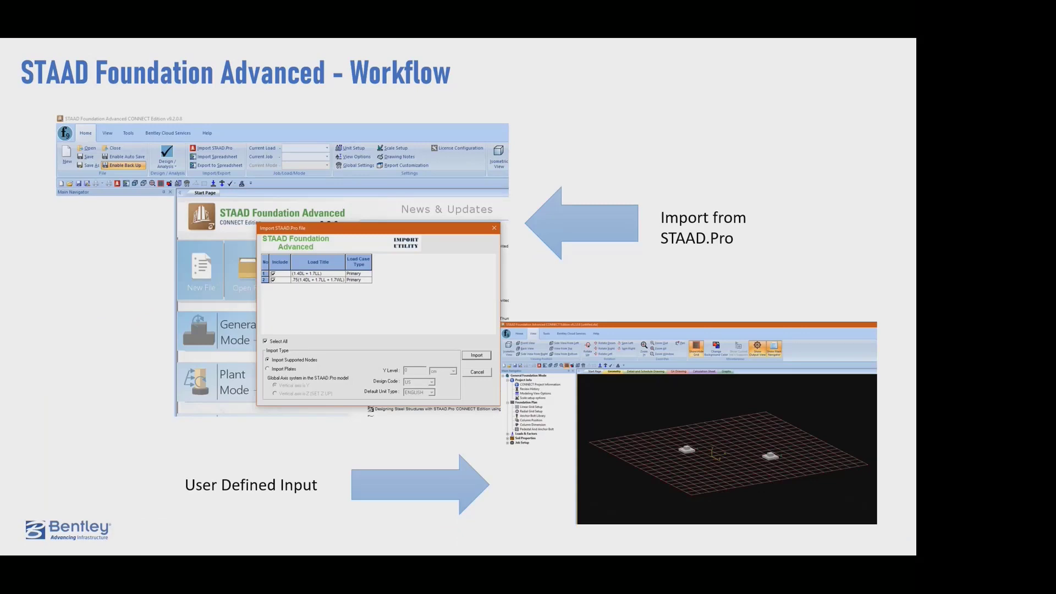
key("Right")
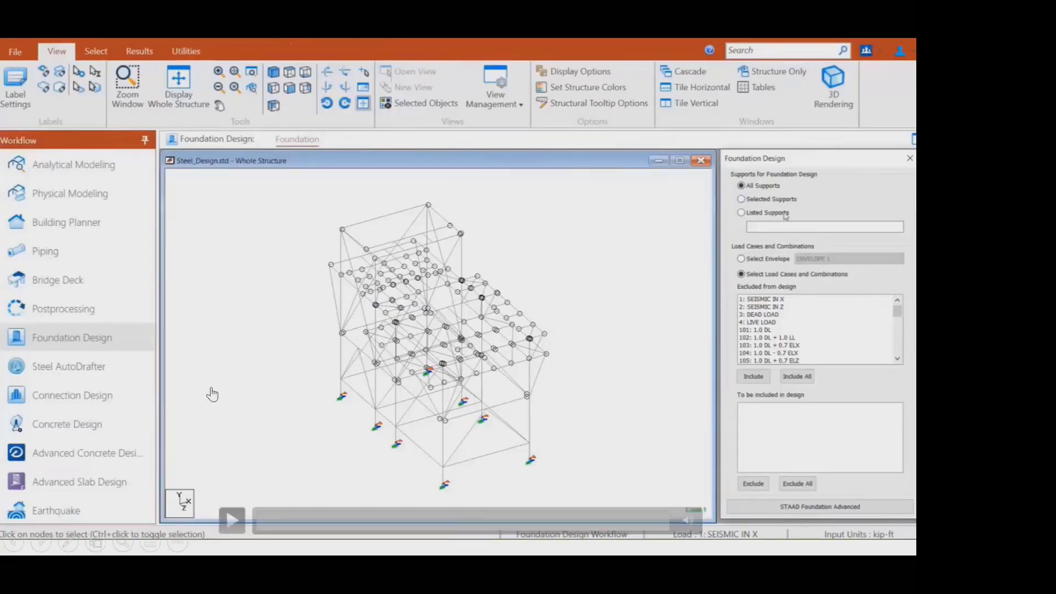
left_click(239, 513)
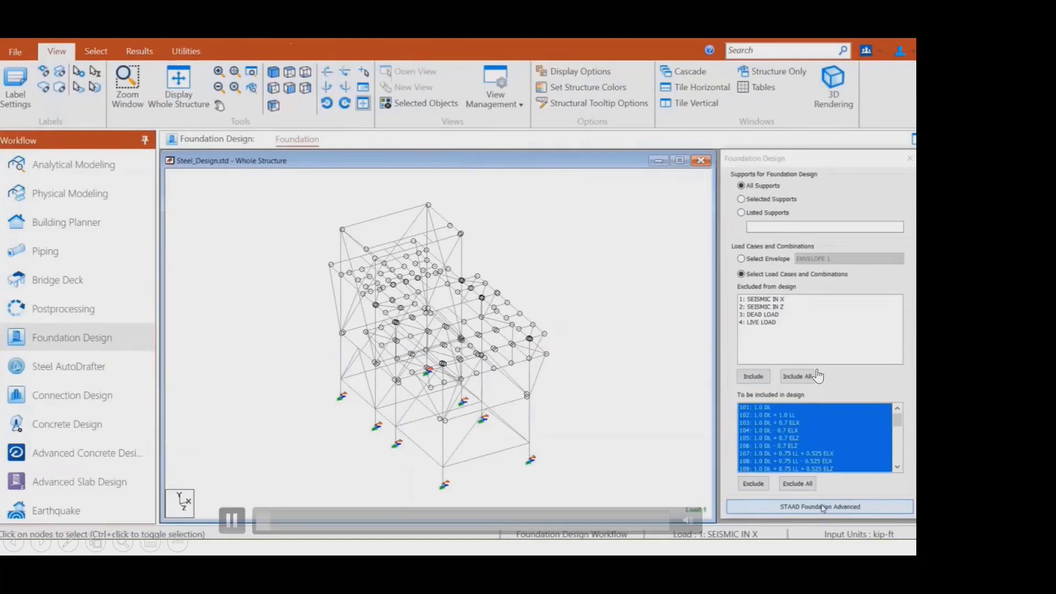
- Skip through the foundation video to examine the load cases, isolated footing geometry, calculation sheet and pile cap reactions
left_click(309, 519)
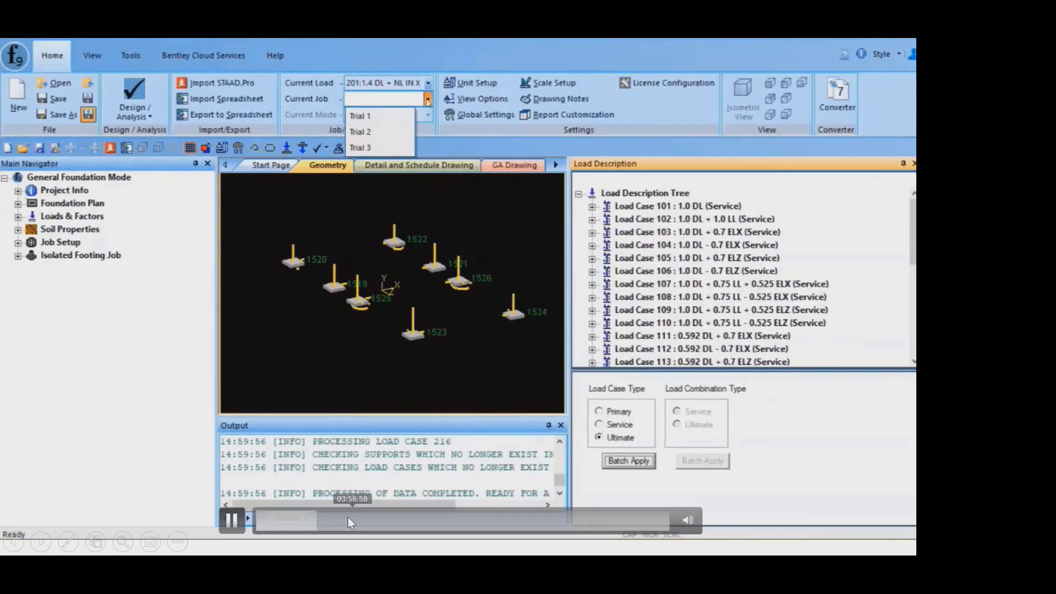
left_click(348, 517)
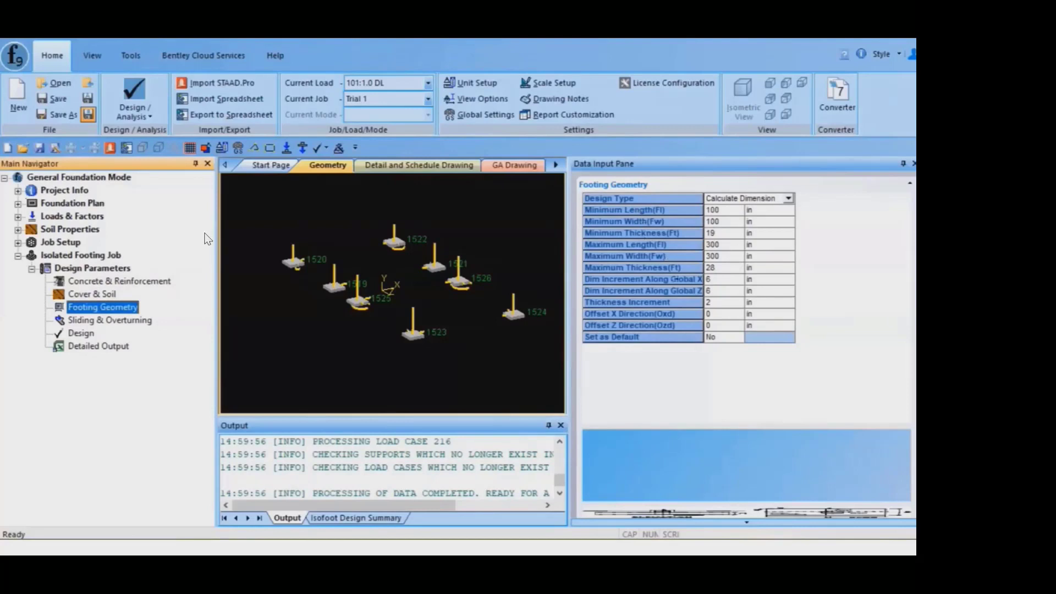
left_click_drag(383, 516, 437, 512)
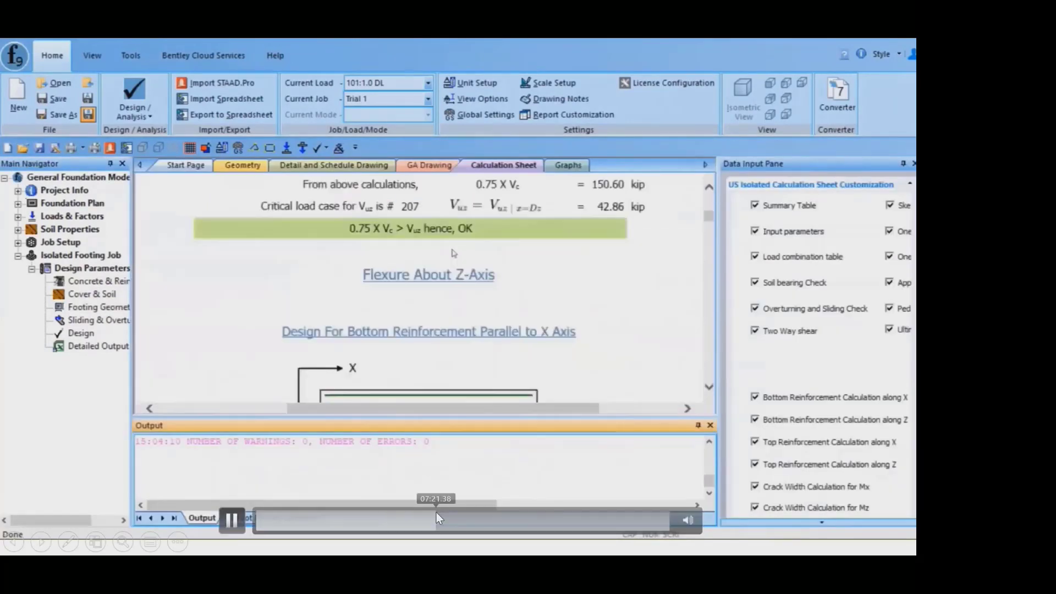
left_click(475, 520)
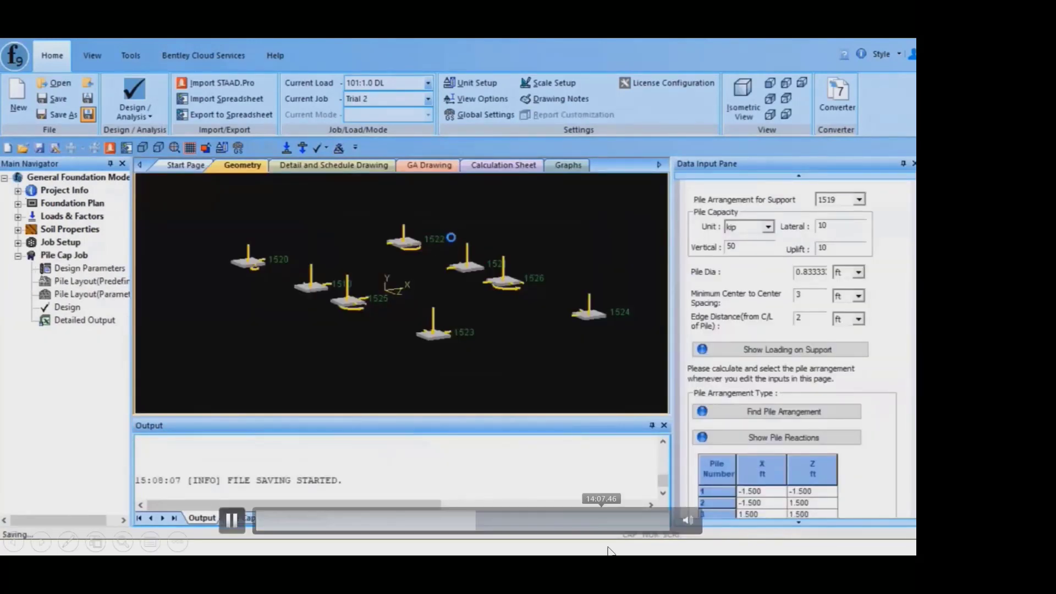
left_click(469, 523)
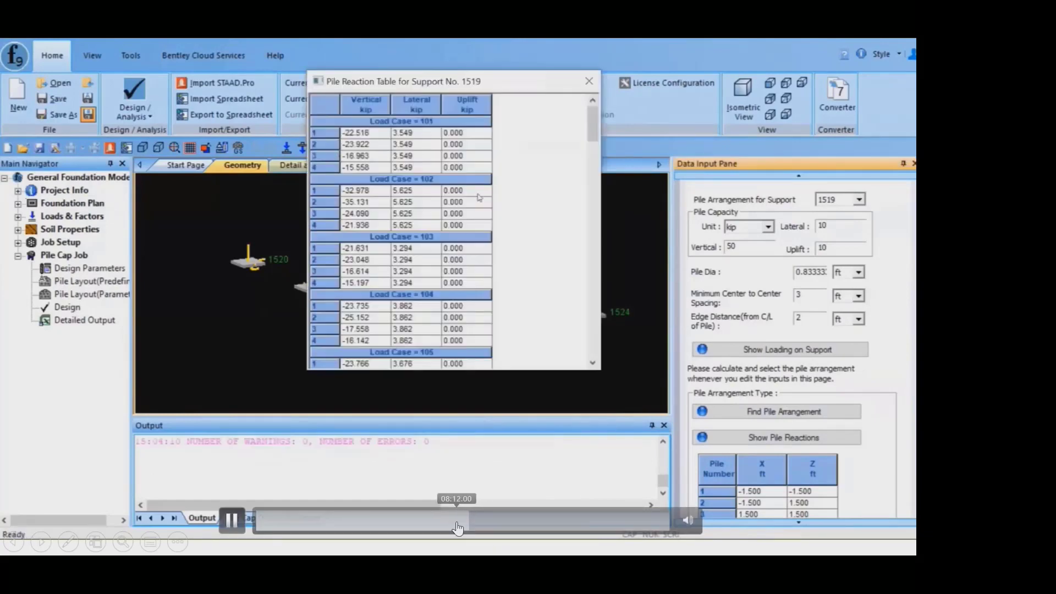
left_click(457, 523)
left_click(481, 522)
- Skip through the video's mat foundation part, from soil properties and analysis to the slab design and moment capacity check, and pause there
left_click(505, 522)
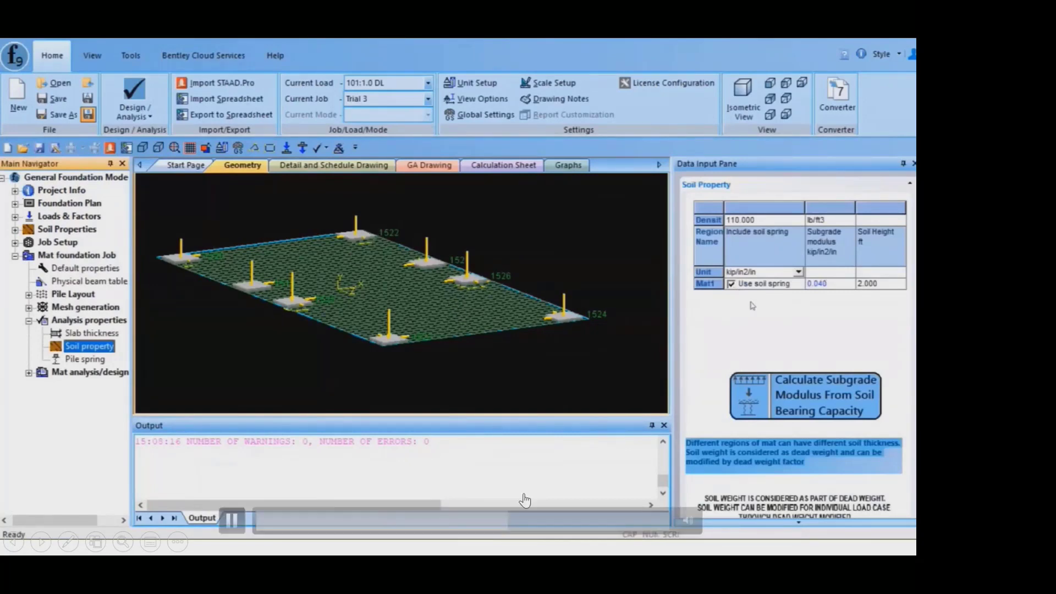
left_click(537, 520)
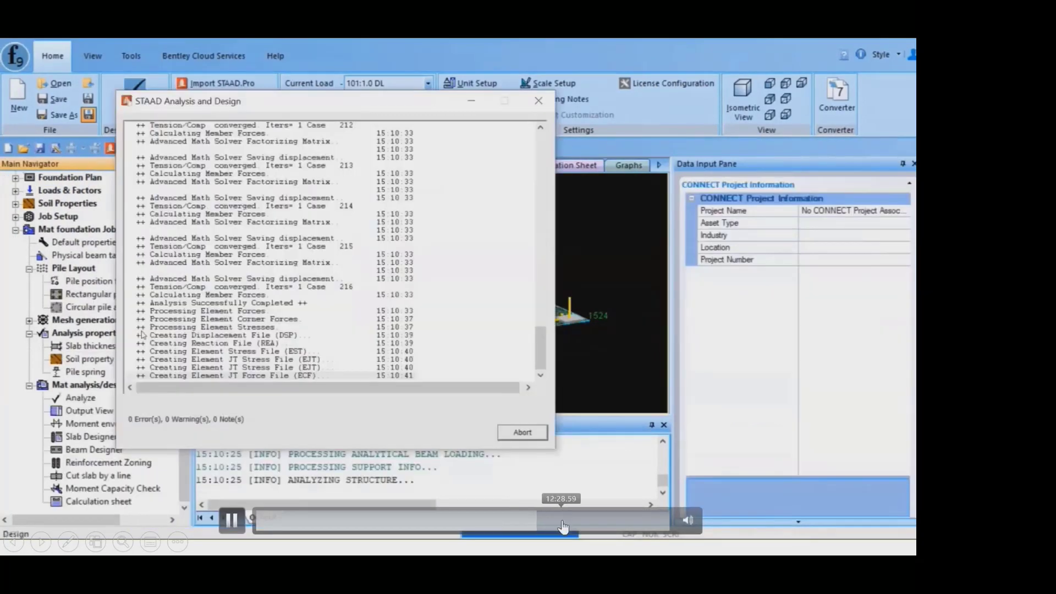
left_click(563, 521)
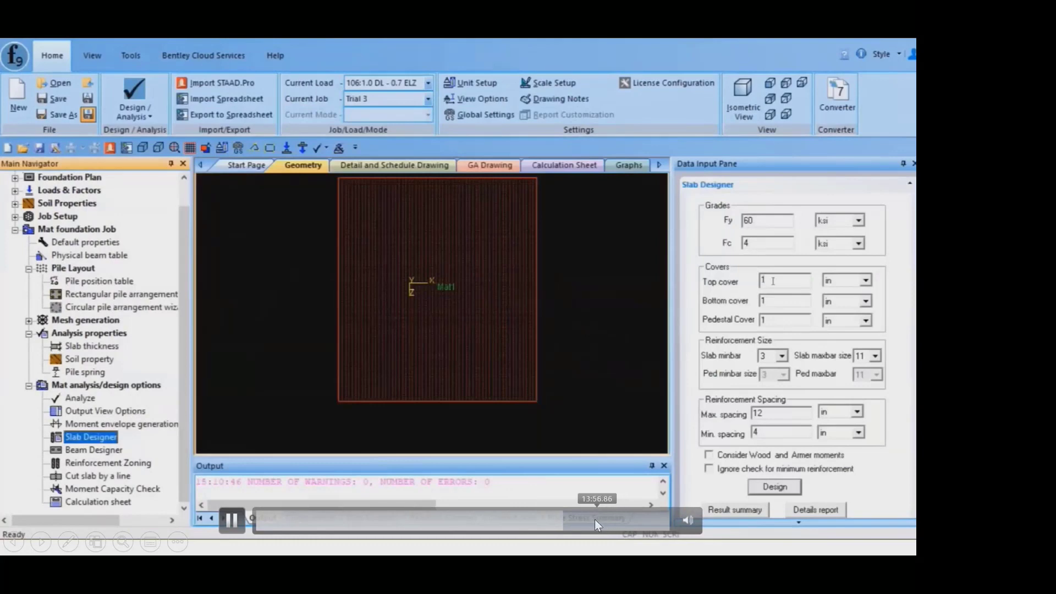
left_click(592, 519)
left_click(635, 520)
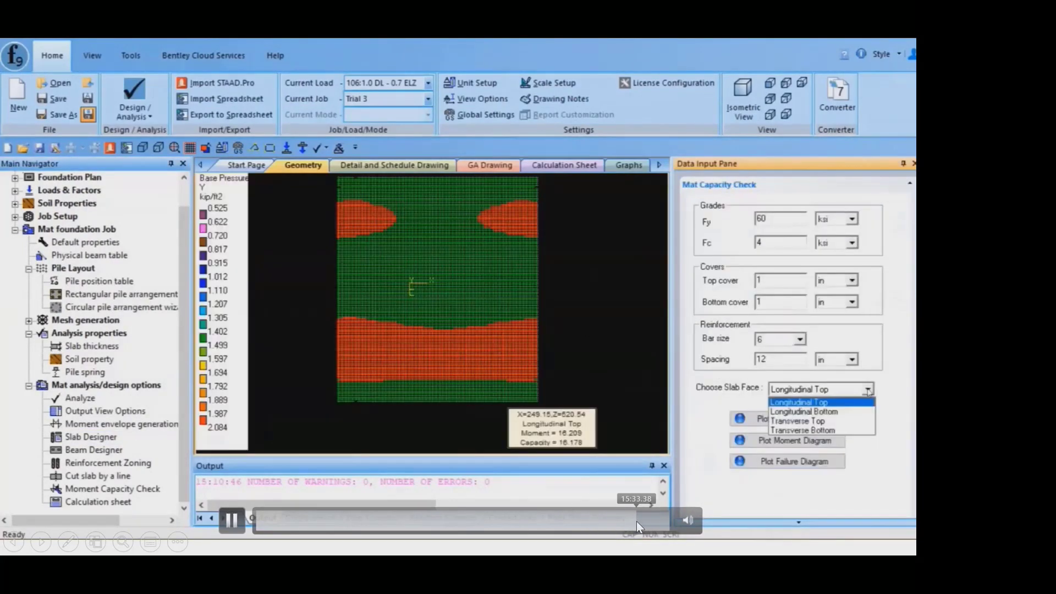
left_click(551, 316)
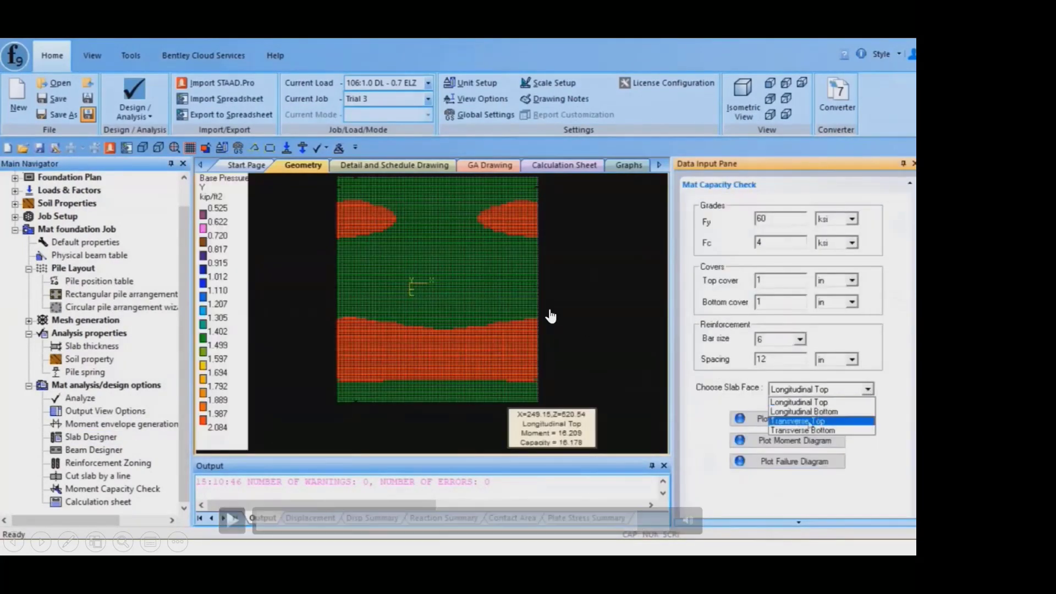
- Exit the slide show, switch to the Ex7 pile cap model in STAAD Foundation Advanced and show its design parameters
key("Escape")
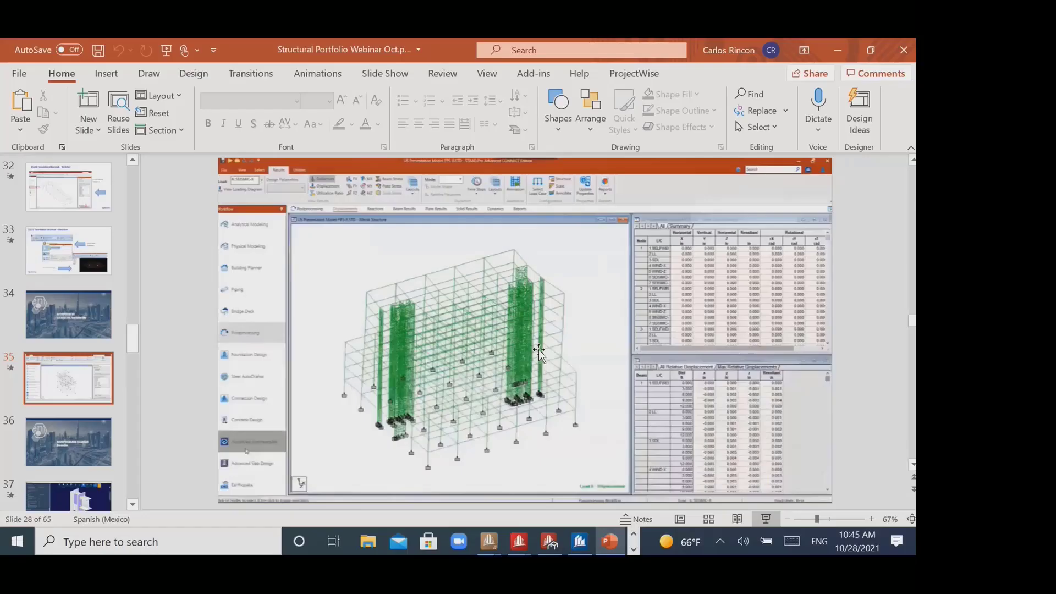
mouse_move(490, 550)
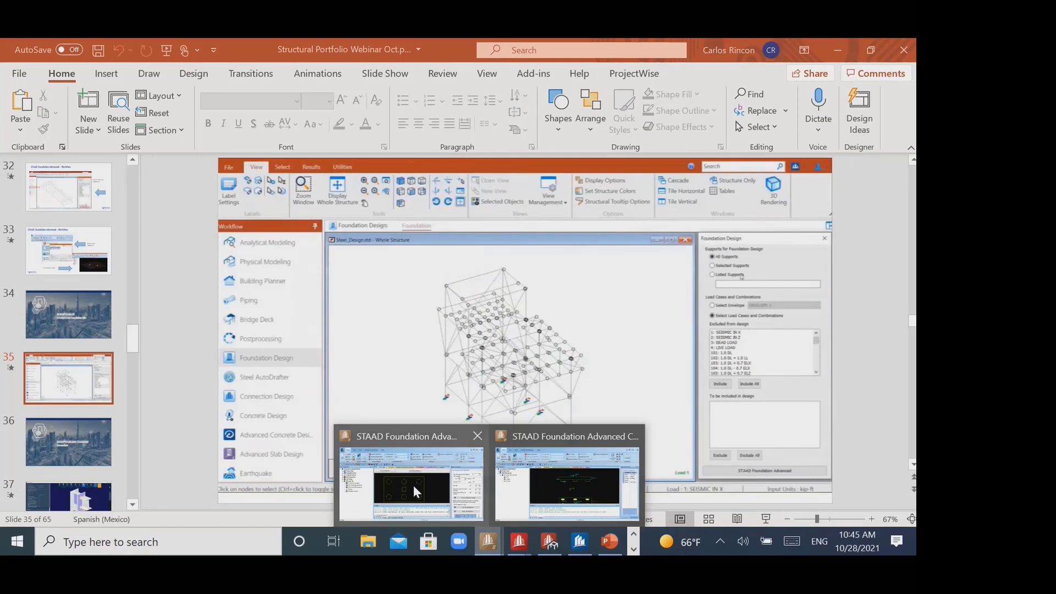
left_click(416, 501)
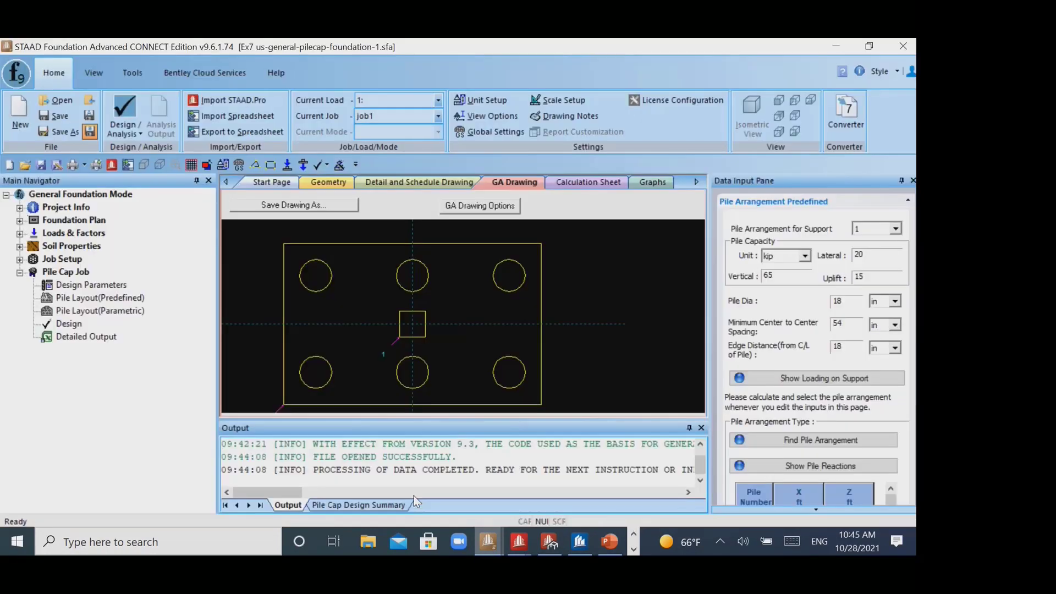
left_click(79, 285)
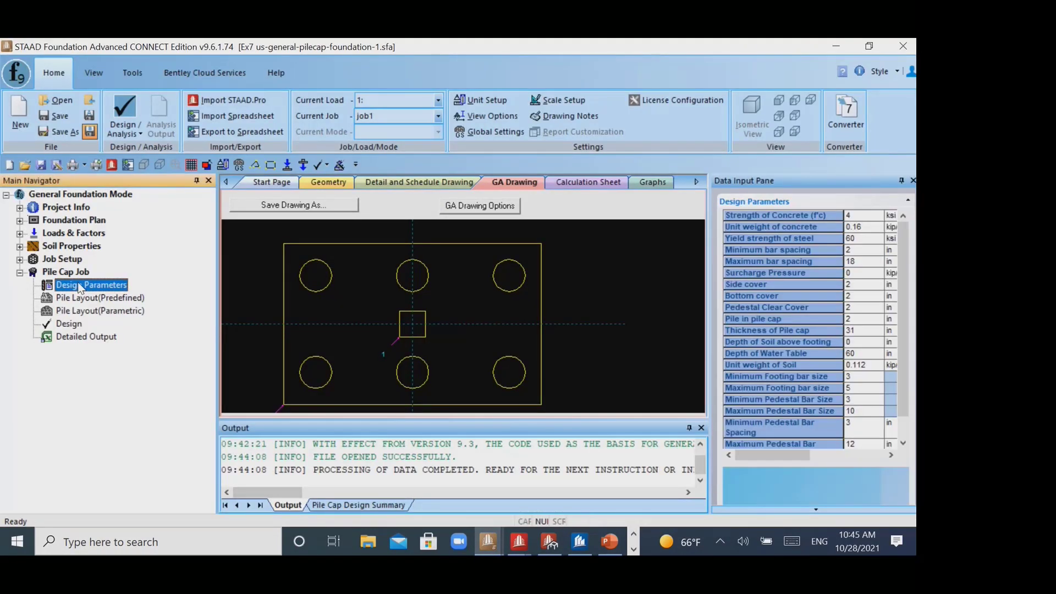
- Display service load combination 101 and ultimate load combination 102 in the pile cap's geometry view
left_click(19, 233)
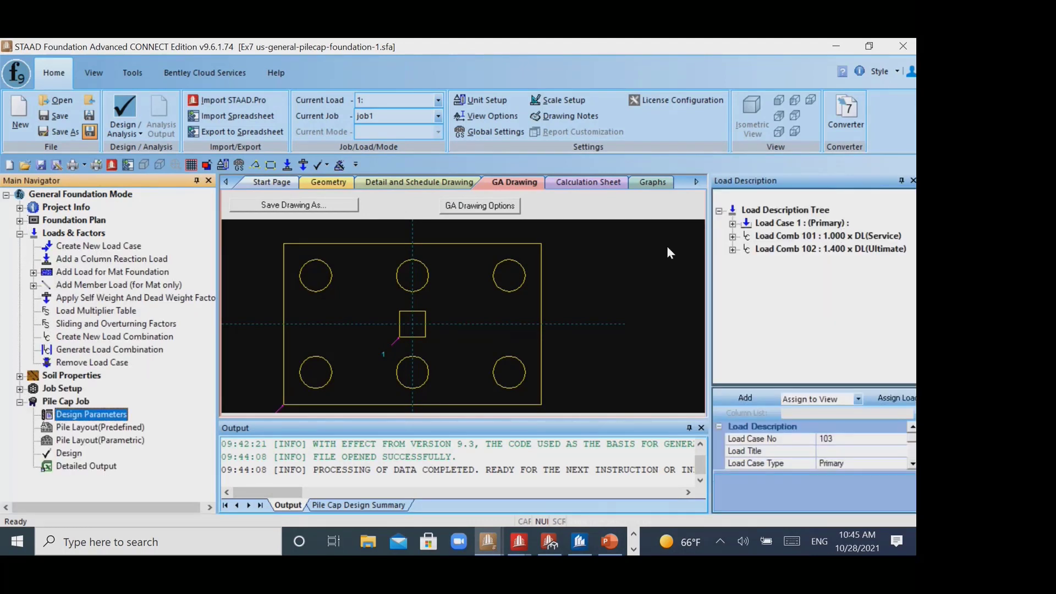
left_click(828, 236)
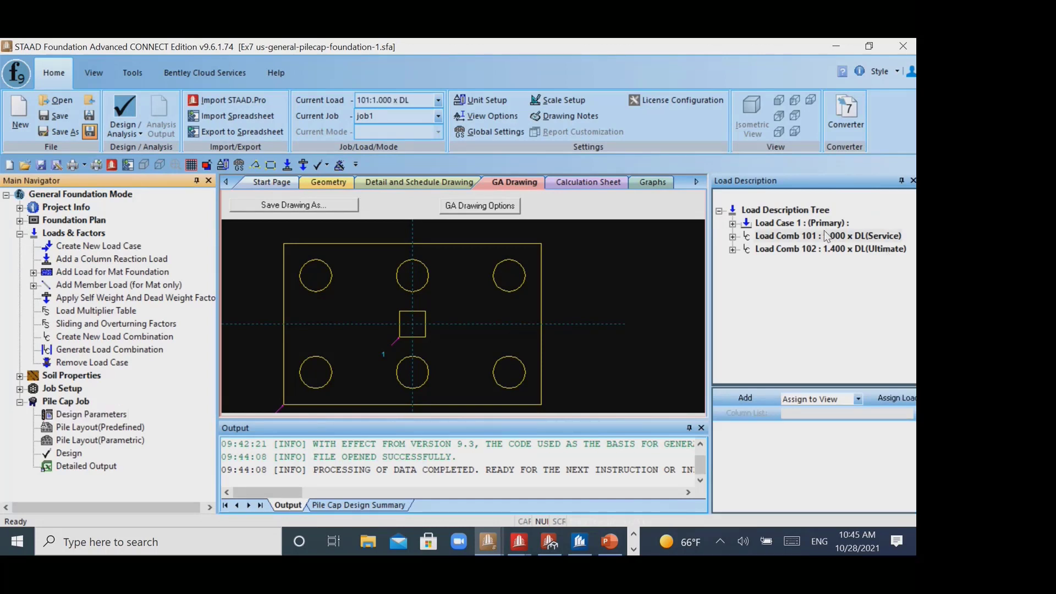
left_click(334, 182)
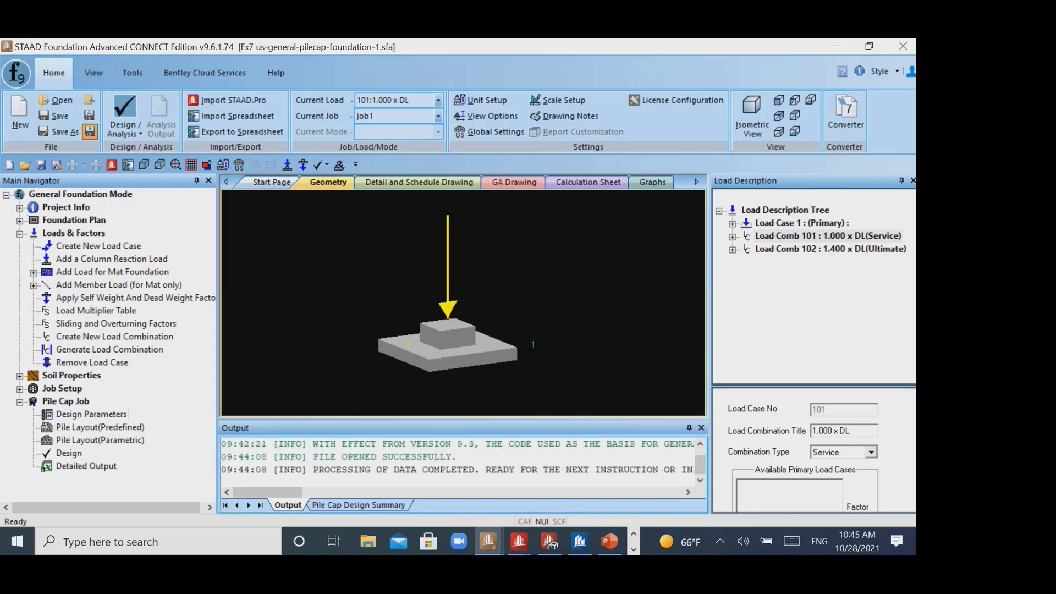
left_click(842, 250)
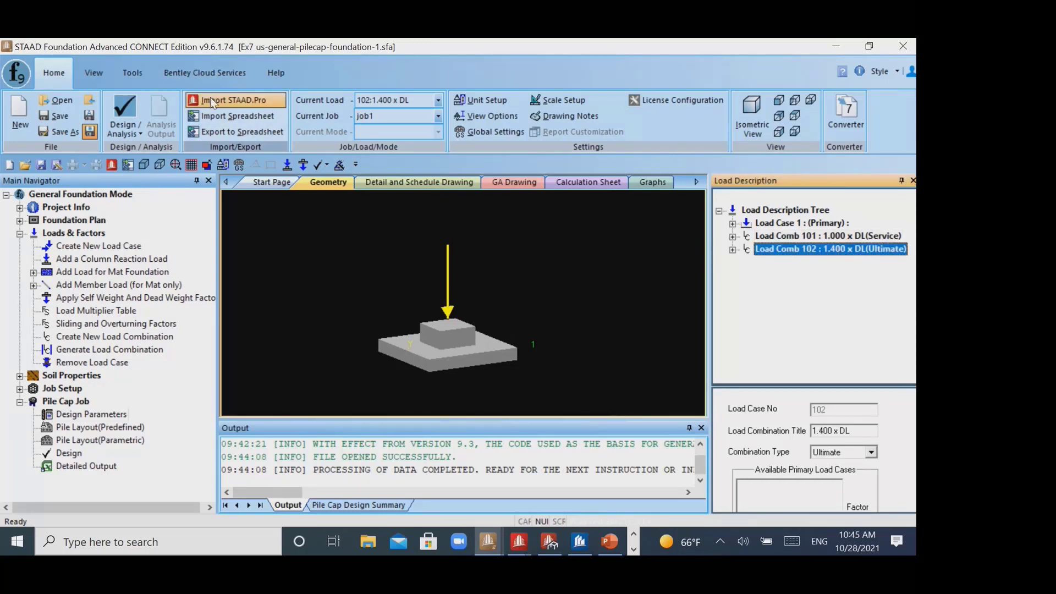
- Switch to the Ex3 pushover model in STAAD.Pro and locate the Foundation Design workflow
mouse_move(523, 543)
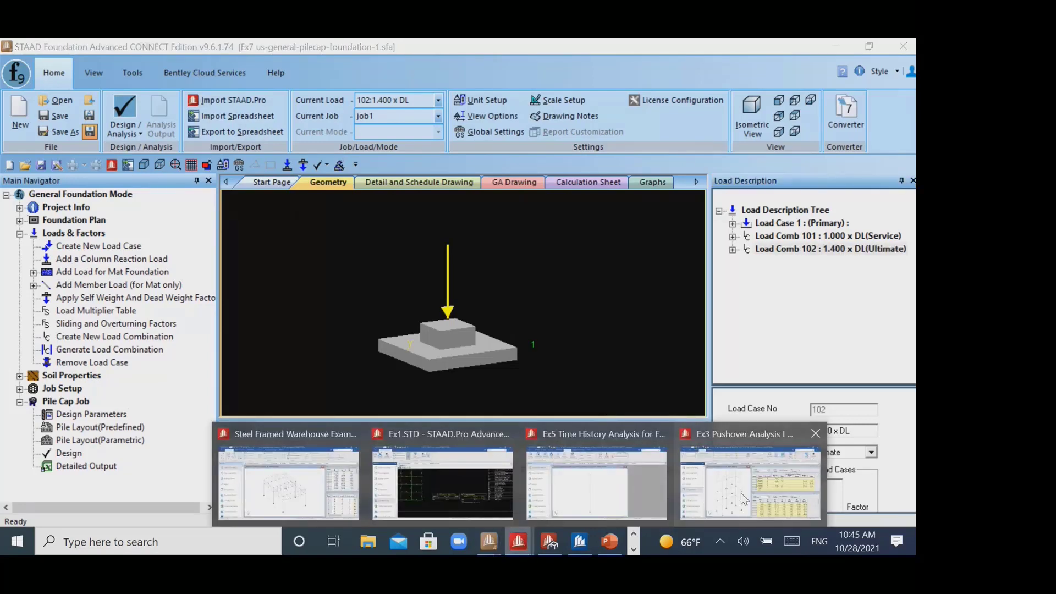
left_click(741, 491)
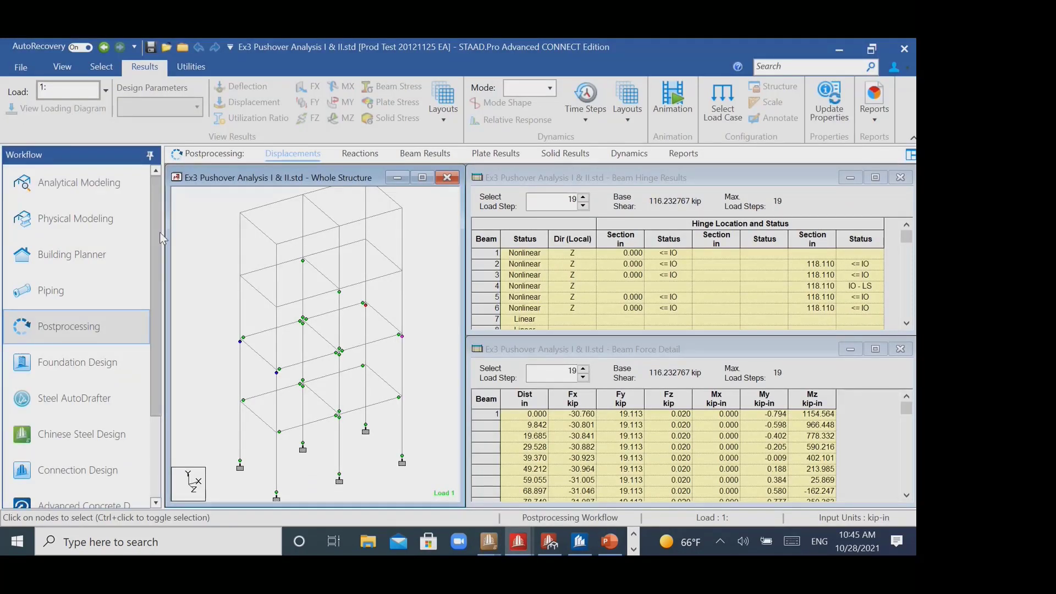
scroll(161, 237, "down", 3)
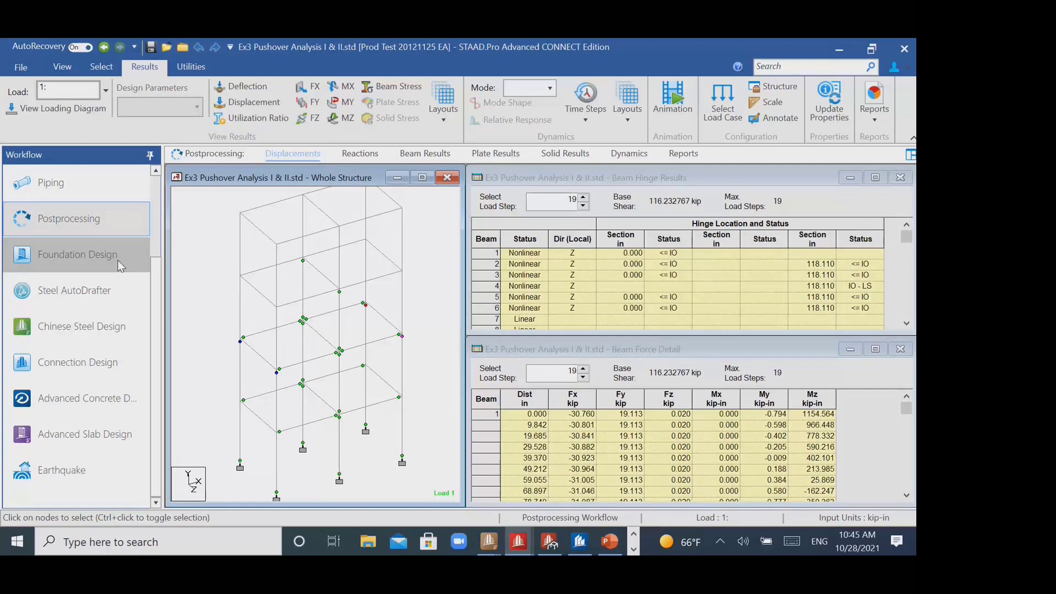
- Return to the pile cap model in STAAD Foundation Advanced, review the ASCE 7-16 load combination generator and close it without generating
mouse_move(482, 546)
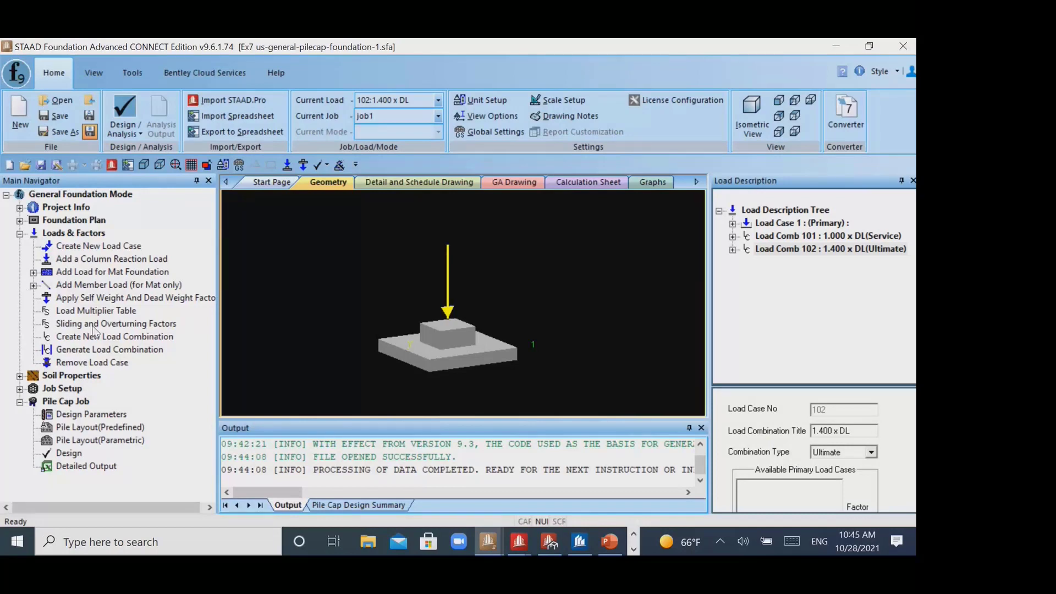
left_click(88, 352)
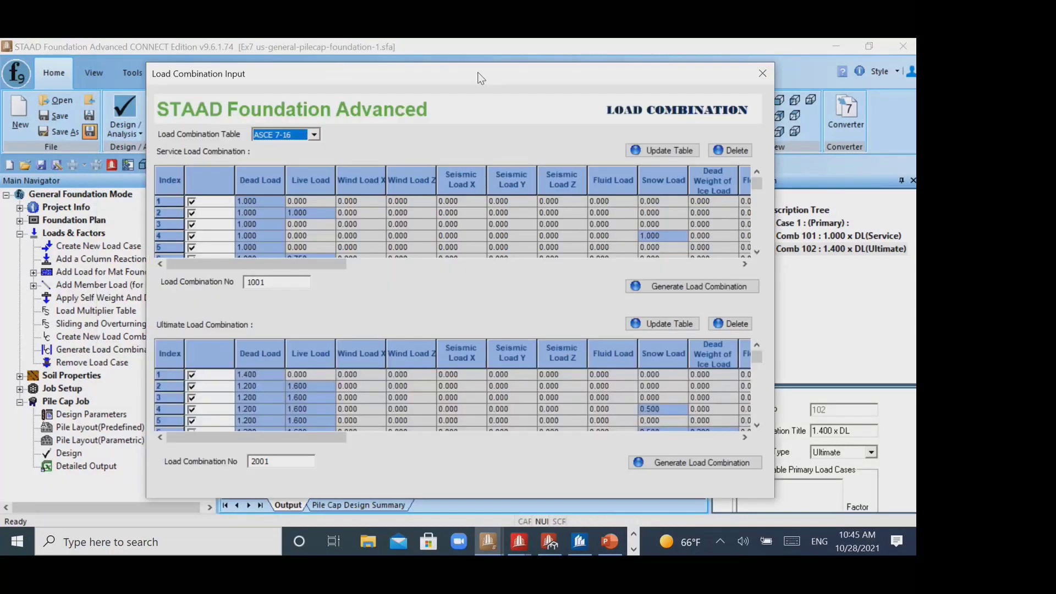
left_click_drag(478, 75, 334, 51)
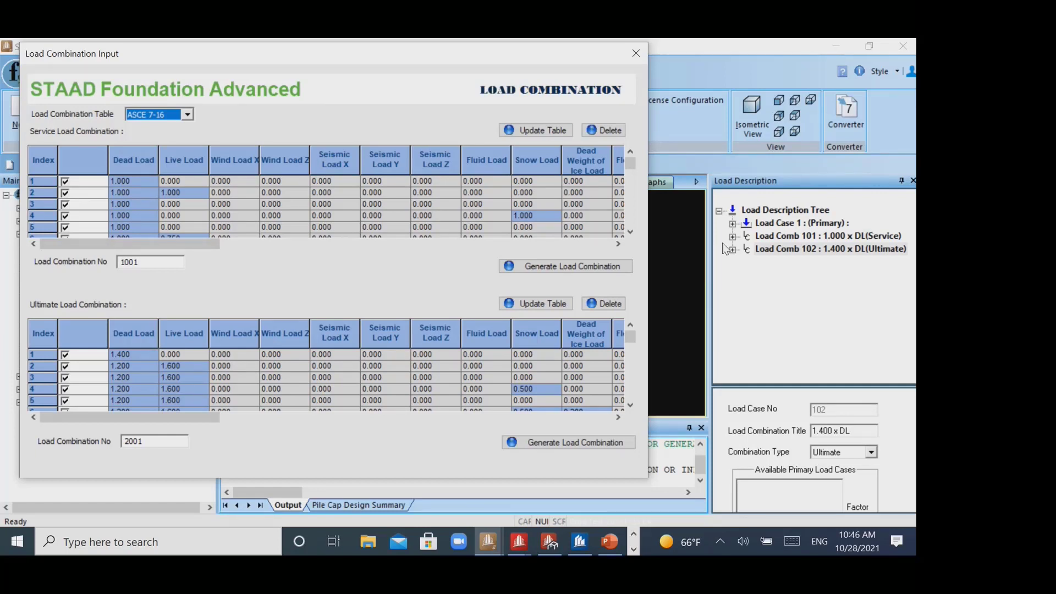
left_click(636, 53)
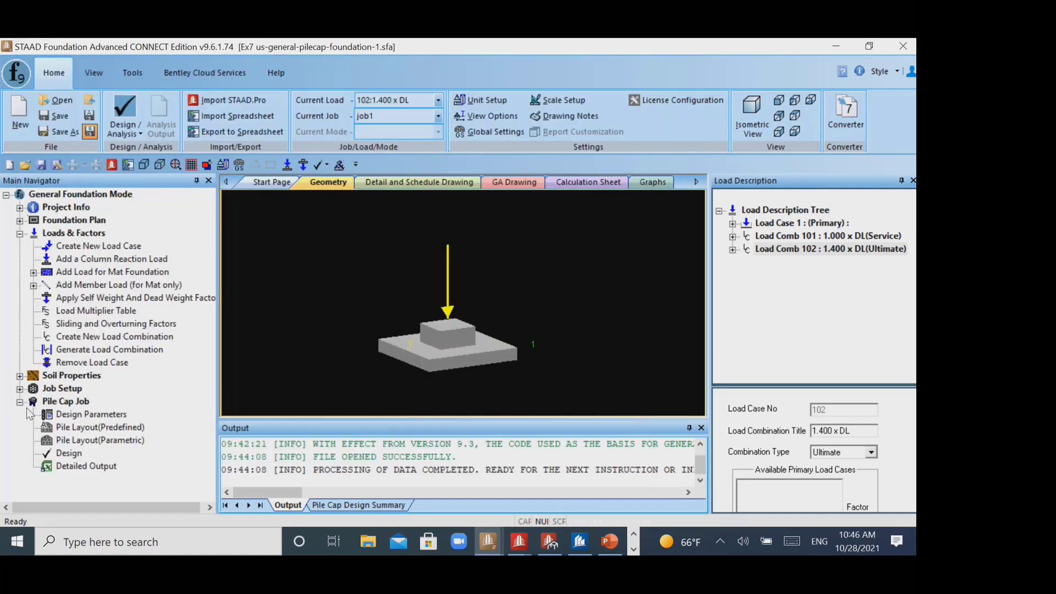
- Start a new job in Job Setup and review the available job types, leaving the type as Isolated
middle_click_drag(533, 268, 524, 272)
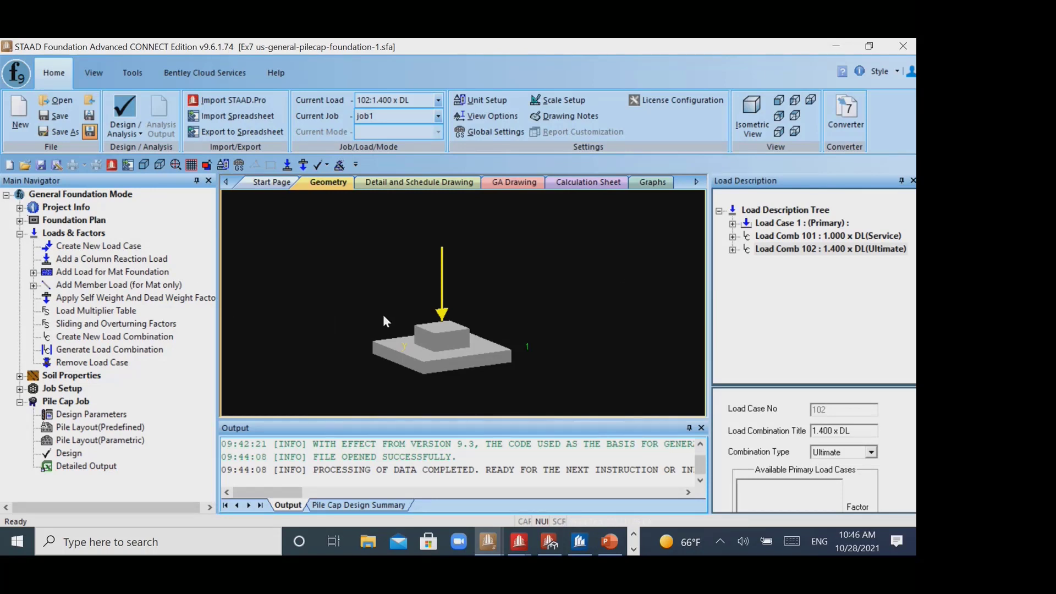
left_click(69, 402)
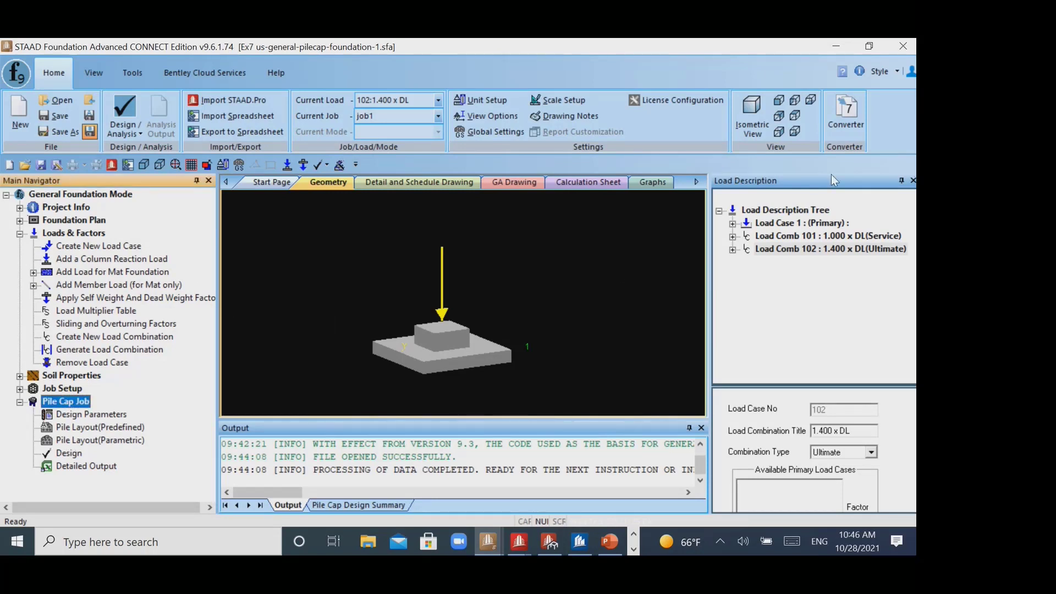
left_click(19, 388)
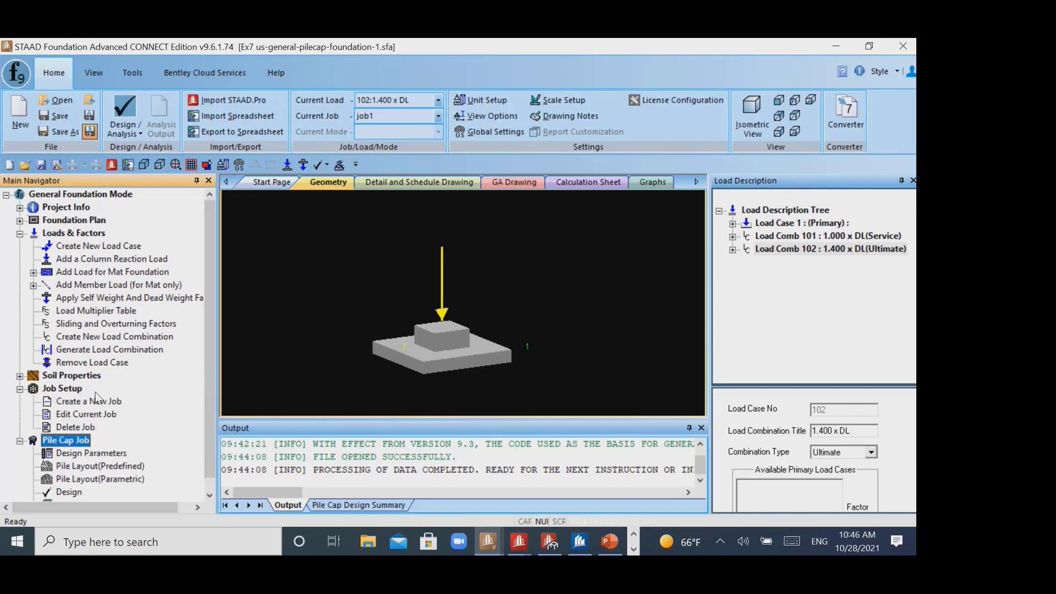
left_click(97, 400)
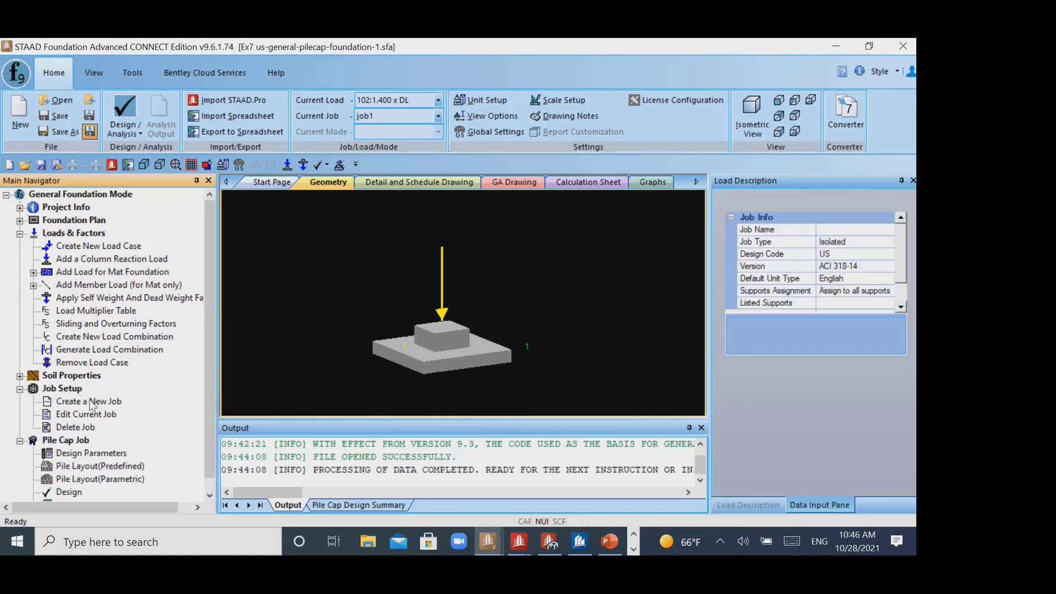
left_click(892, 238)
left_click(892, 239)
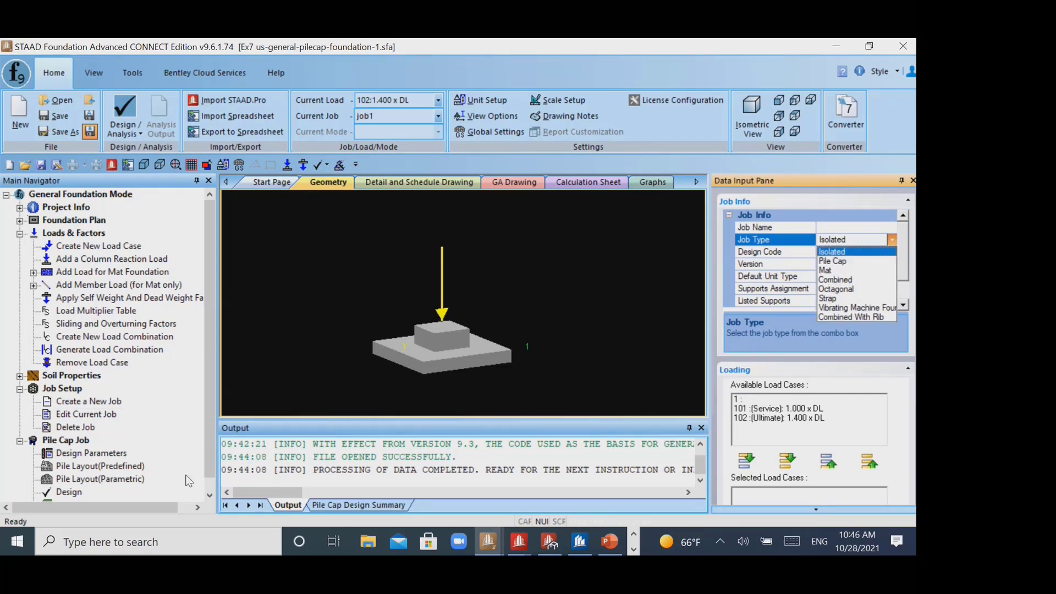
left_click(89, 455)
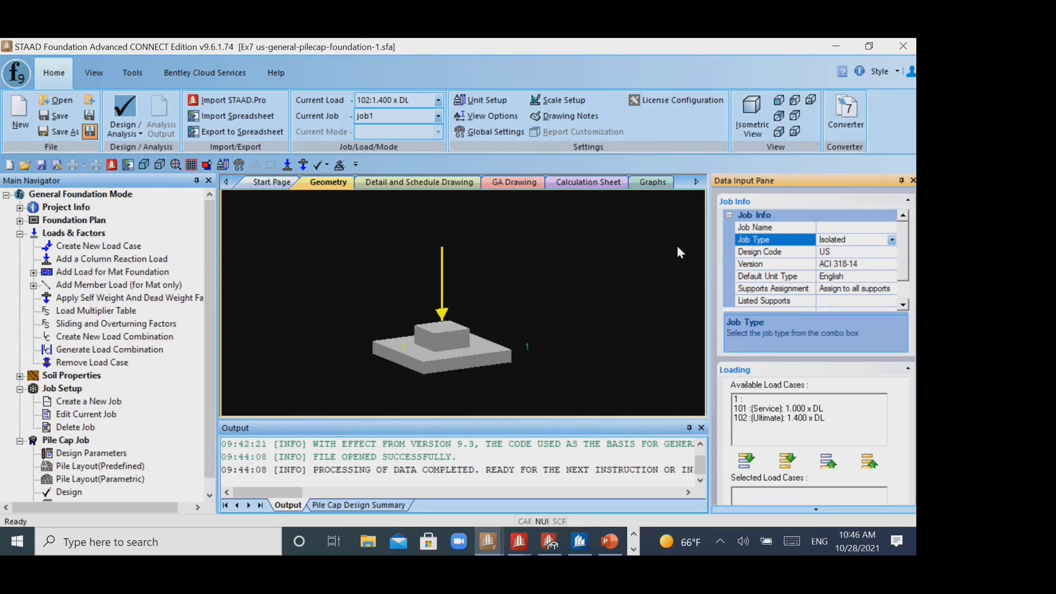
left_click(21, 389)
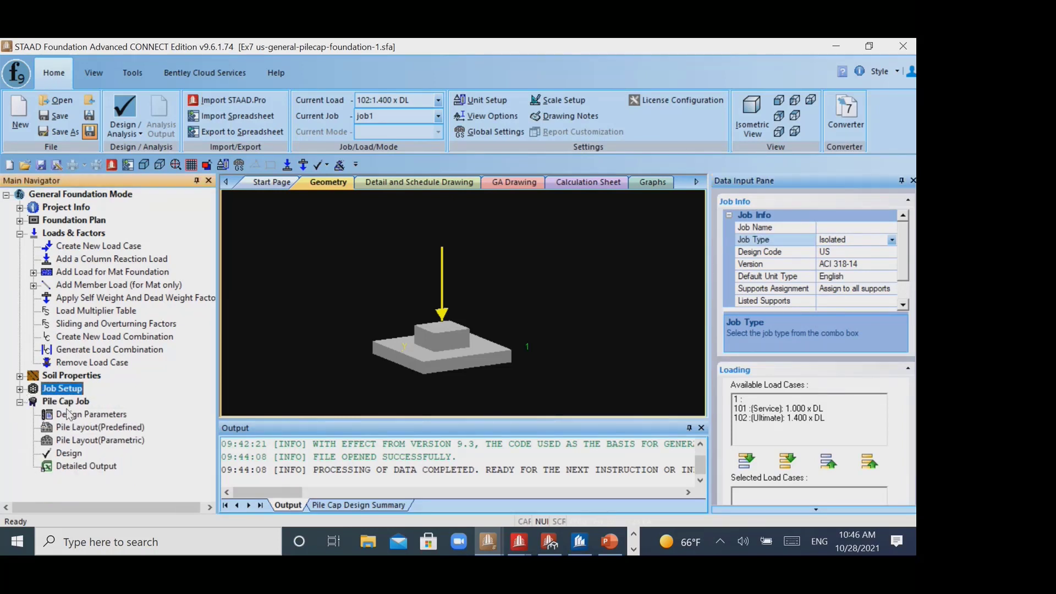
- Display the pile cap job's design parameters and widen the data area to show their units
left_click(72, 414)
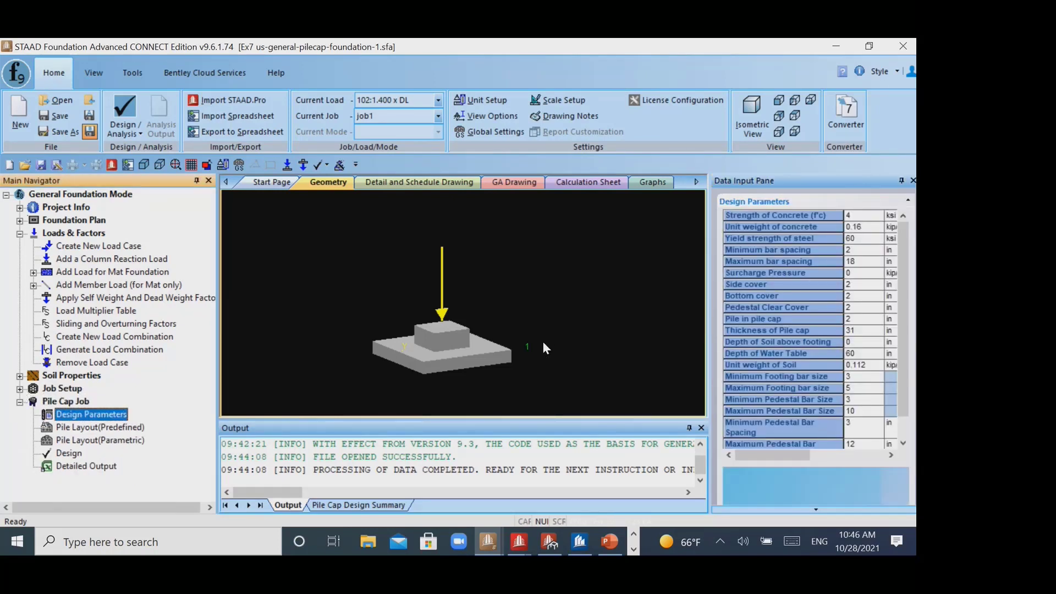
middle_click_drag(542, 341, 531, 322)
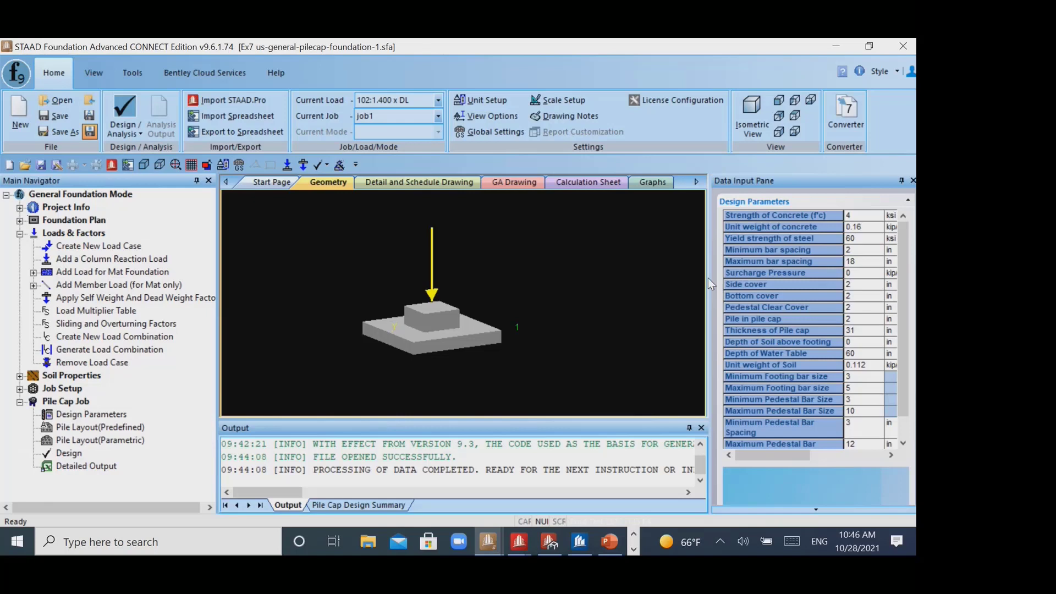
left_click_drag(708, 278, 648, 276)
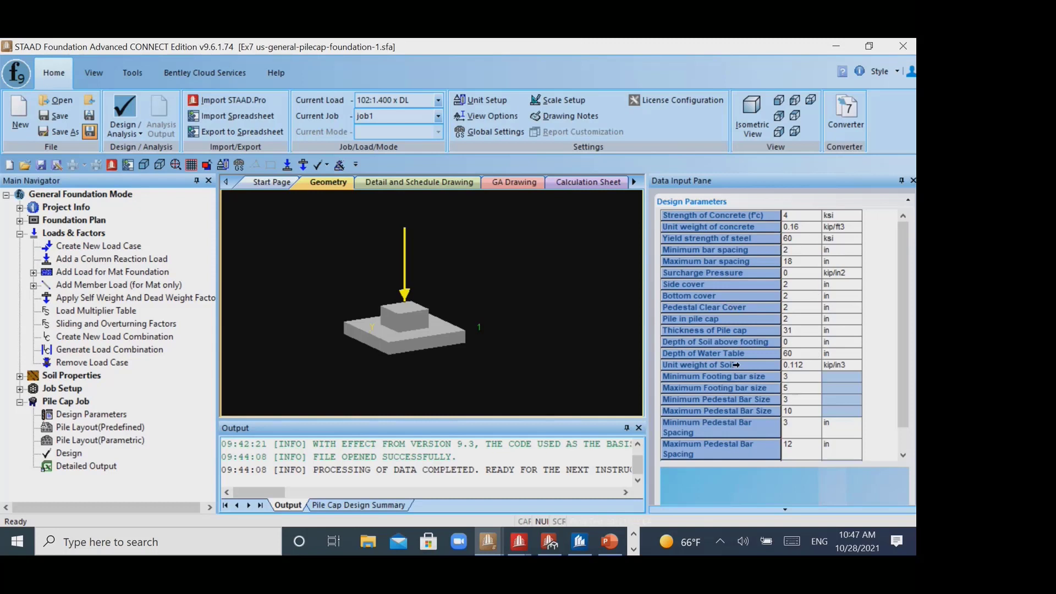
- Find pile arrangements for the predefined layout and preview 7-pile Cases 1 to 3 and the 9-pile arrangement
left_click(121, 427)
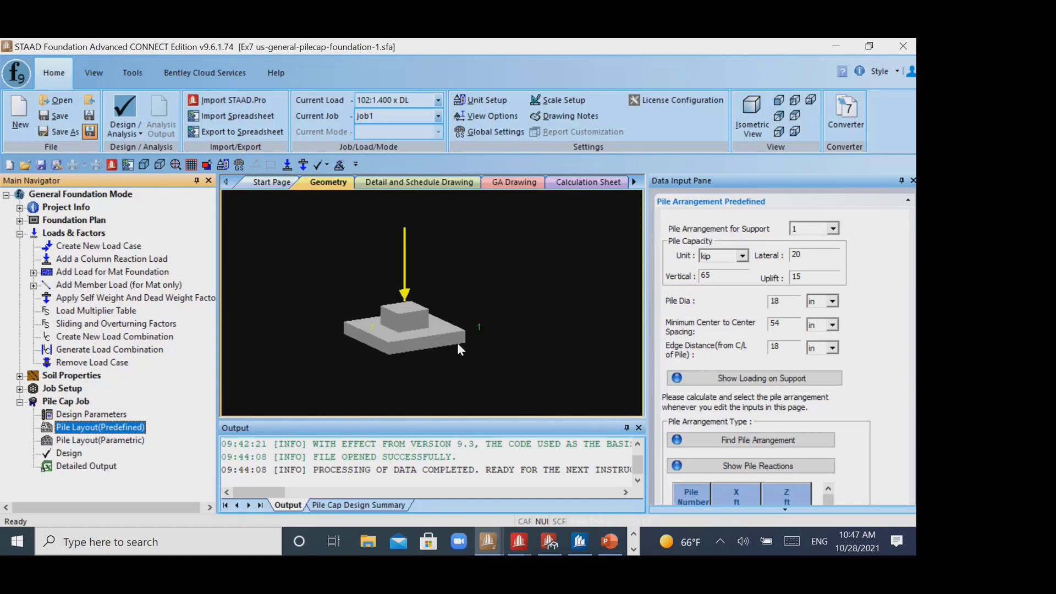
mouse_move(459, 344)
left_click(740, 439)
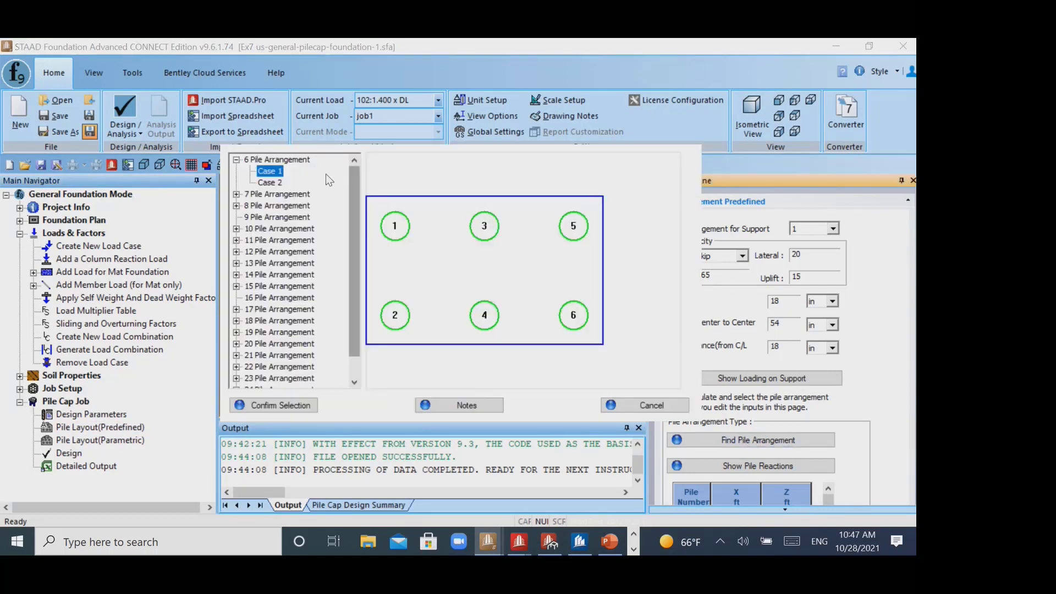
left_click(236, 194)
left_click(269, 217)
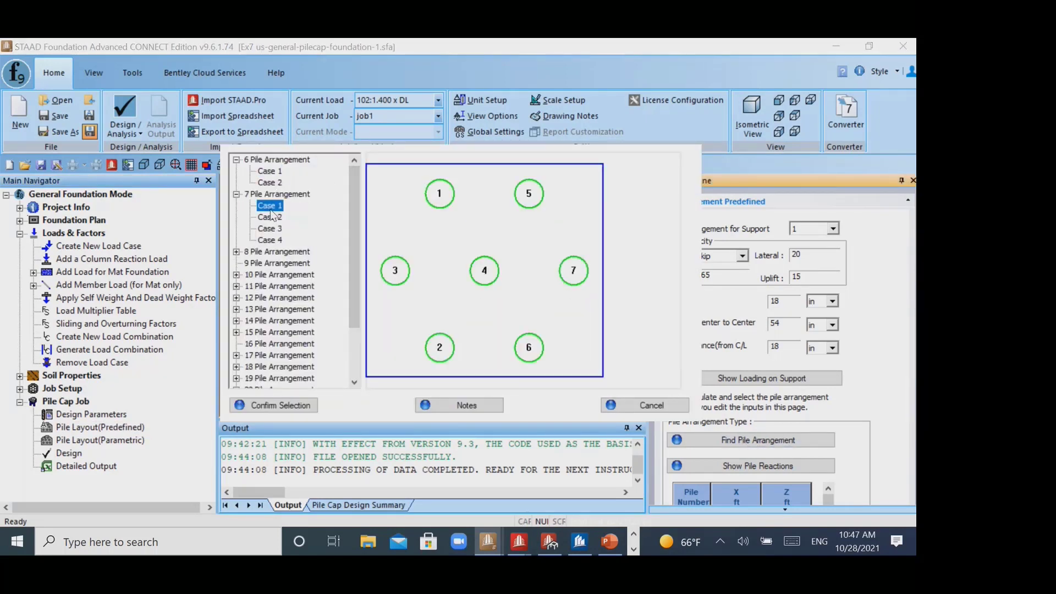
left_click(270, 228)
left_click(274, 218)
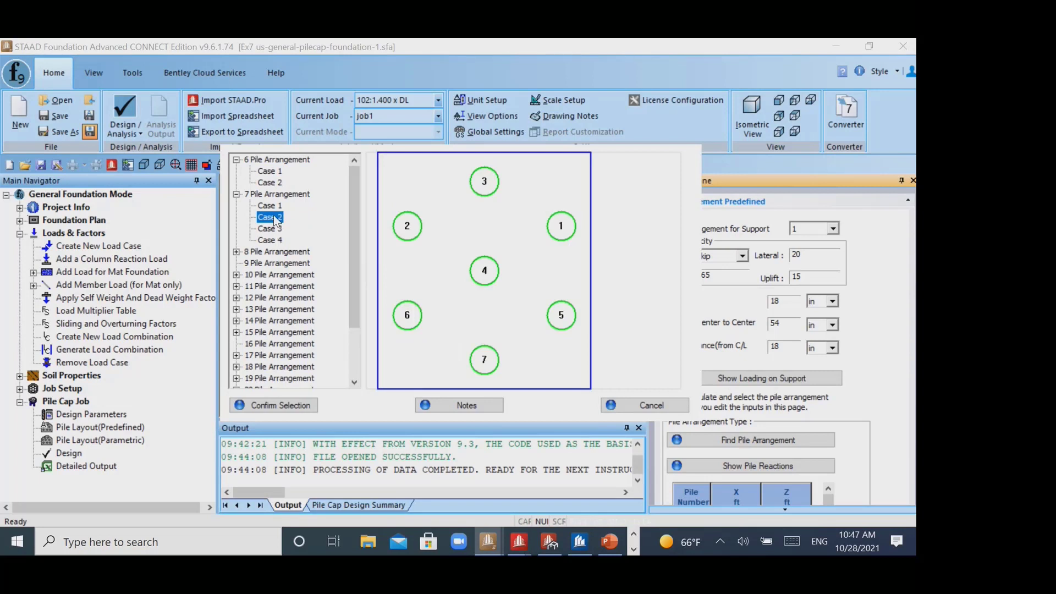
left_click(268, 232)
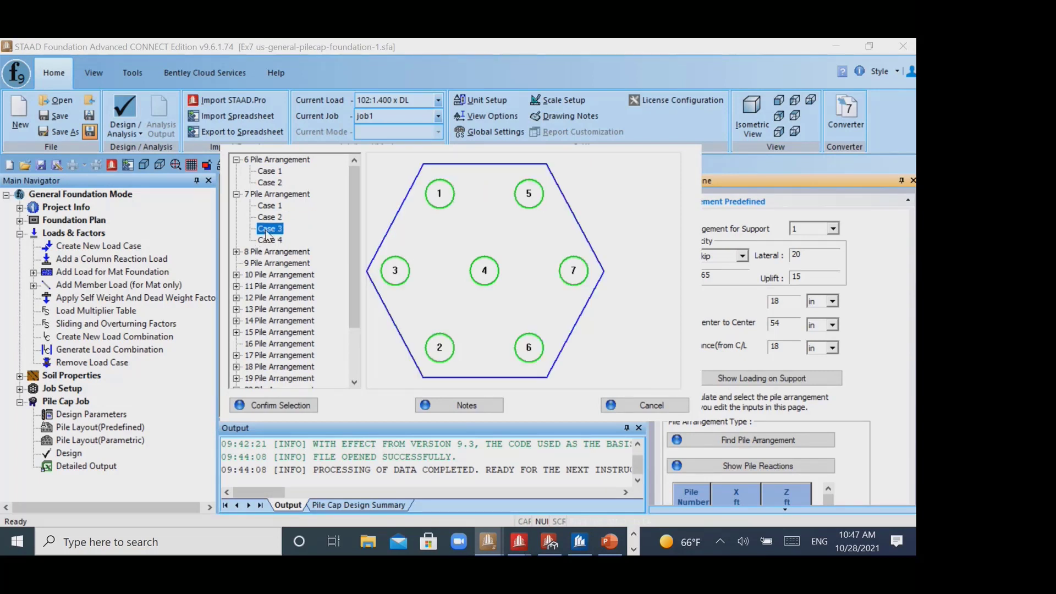
left_click(267, 264)
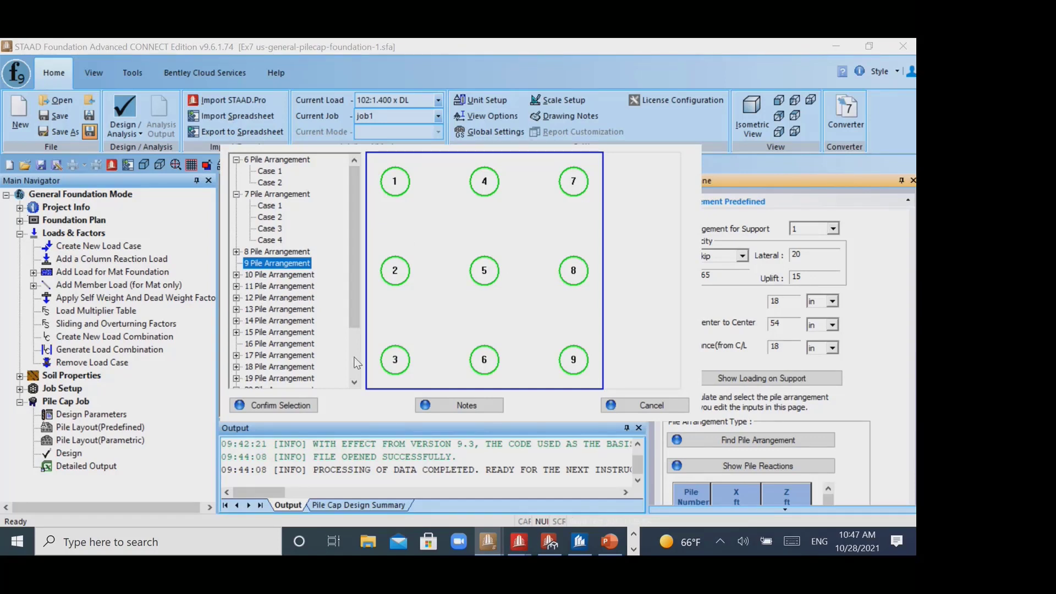
- Compare the 6-, 7-, 9- and 16-pile arrangements and leave the selection without confirming any
left_click(271, 171)
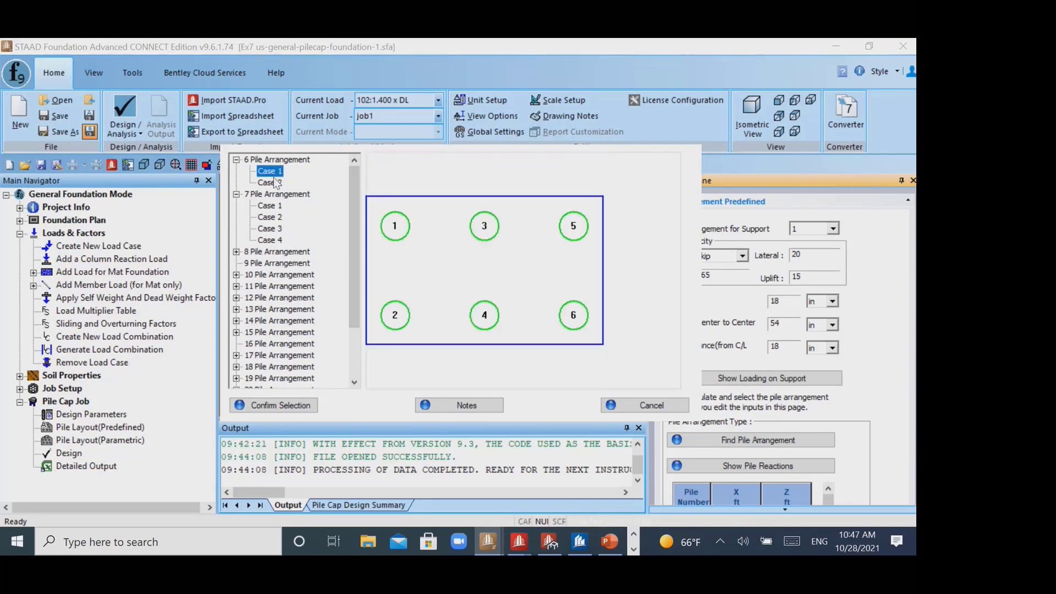
left_click(271, 182)
left_click(271, 206)
left_click(271, 228)
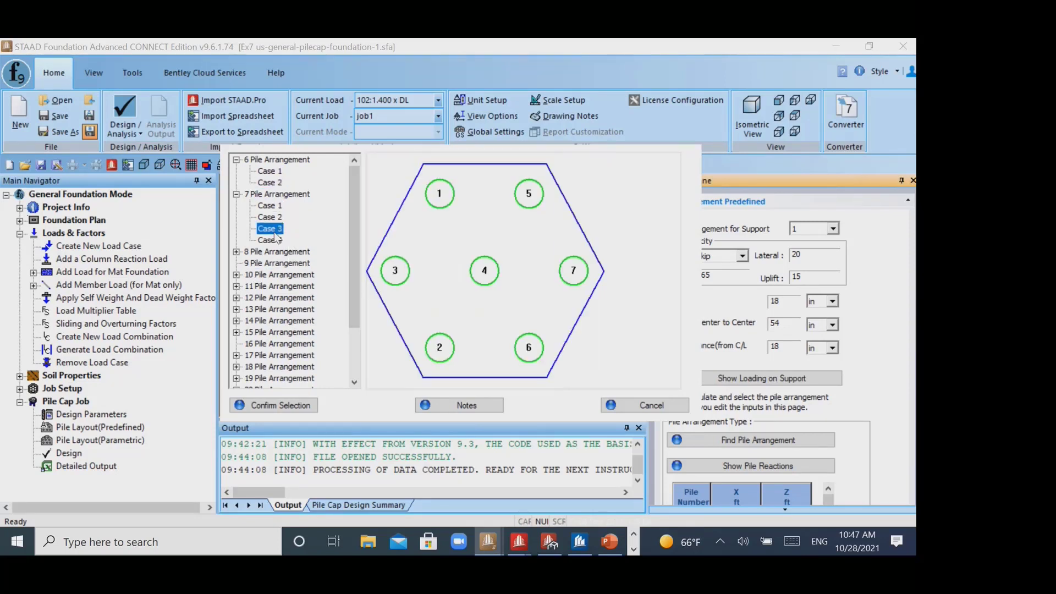
left_click(271, 240)
left_click(266, 265)
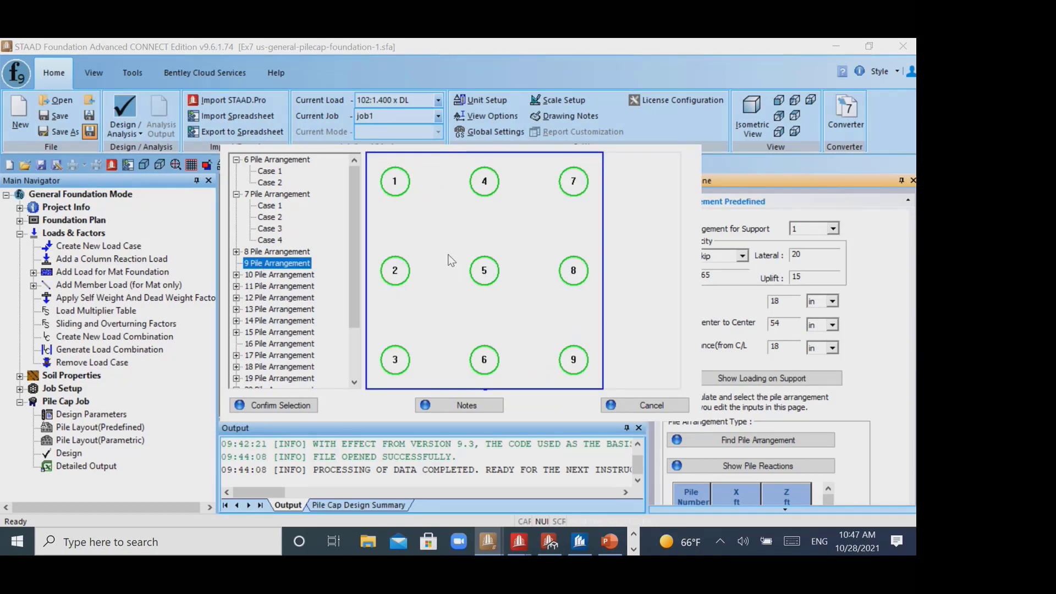
left_click(262, 345)
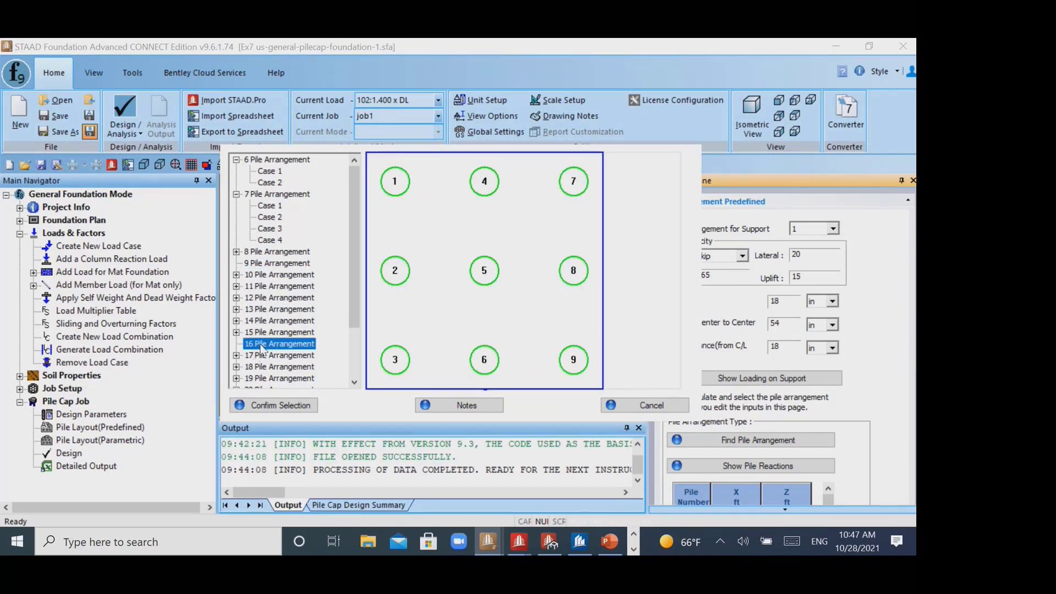
left_click(627, 407)
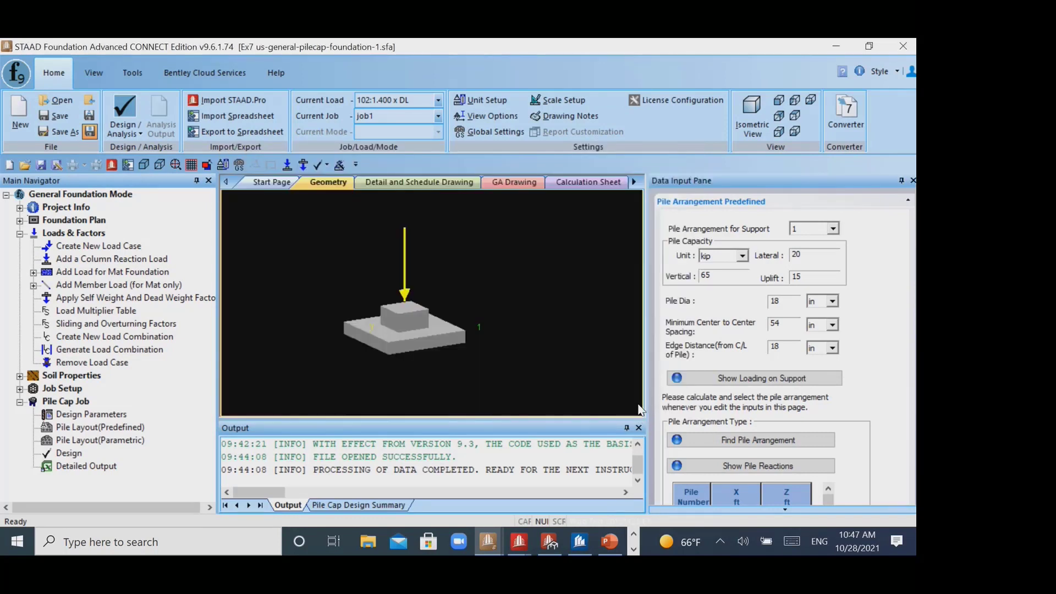
- Review the load table for support 1 and recheck the 6-pile Case 1 arrangement, closing both without changes
left_click(753, 380)
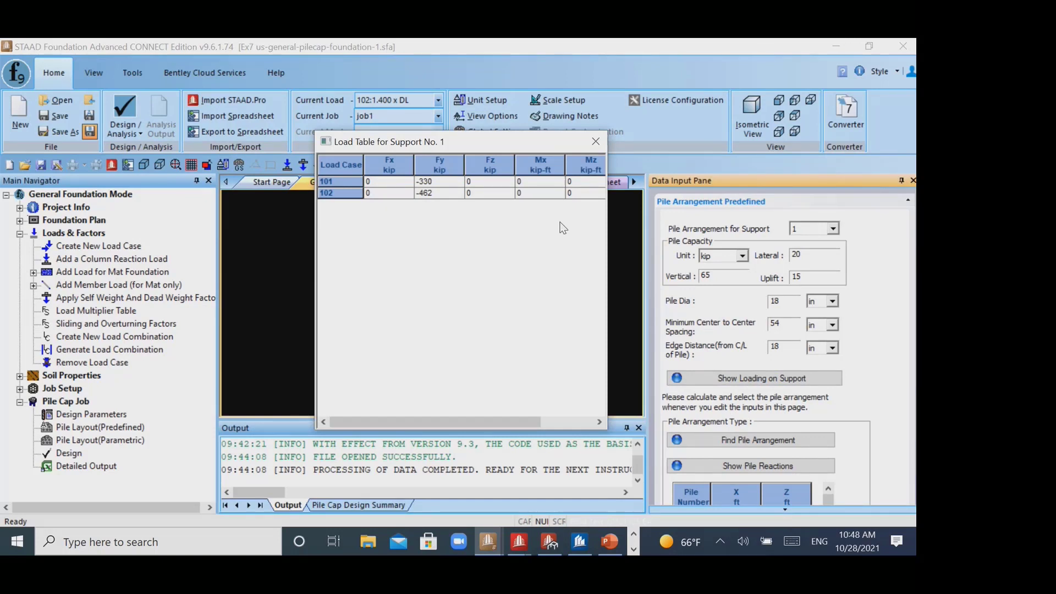
left_click_drag(476, 142, 672, 49)
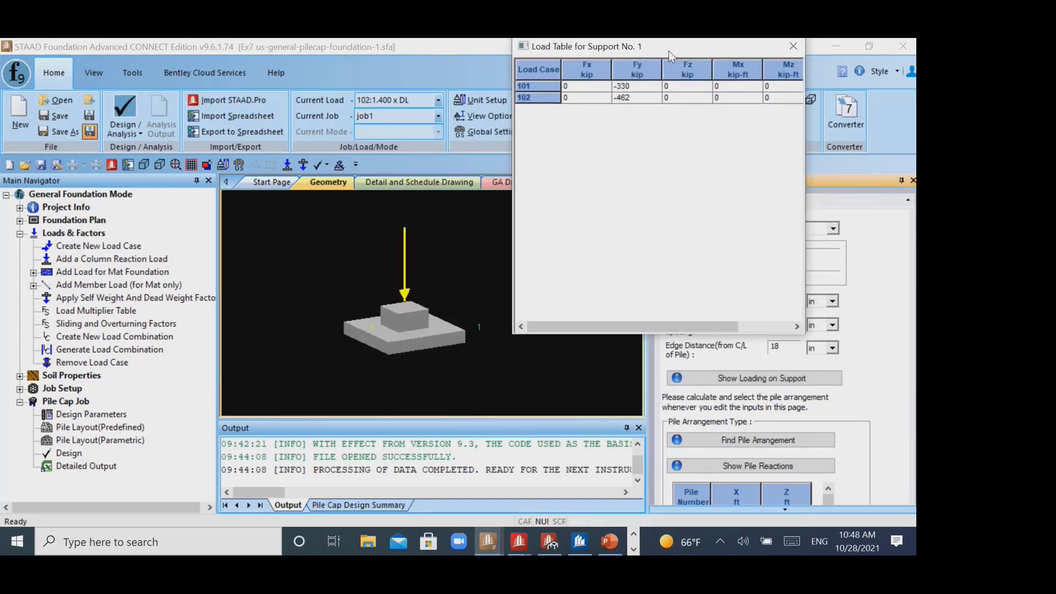
left_click(781, 49)
left_click(743, 439)
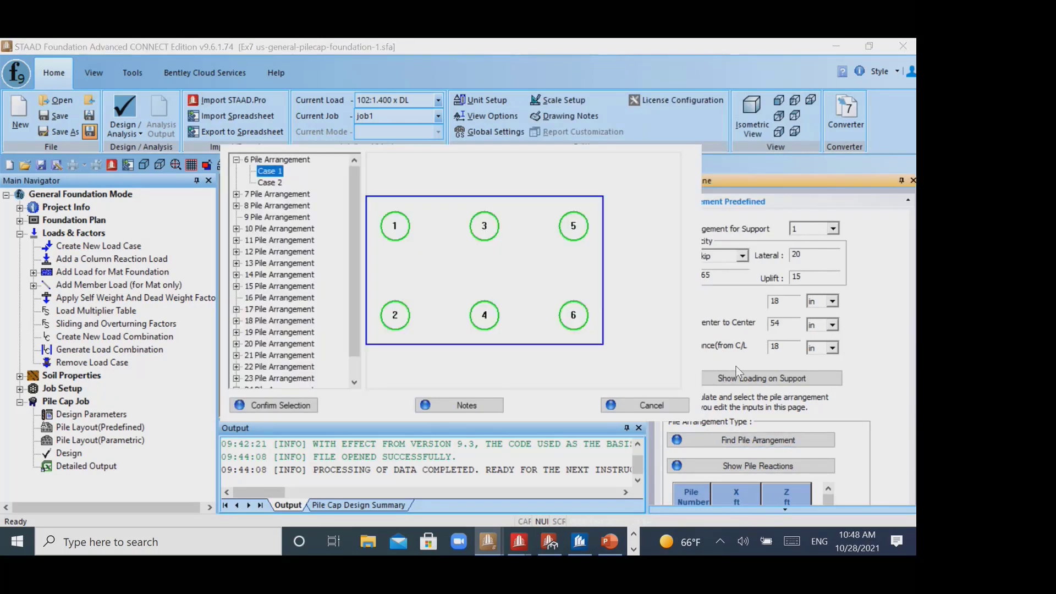
left_click(651, 405)
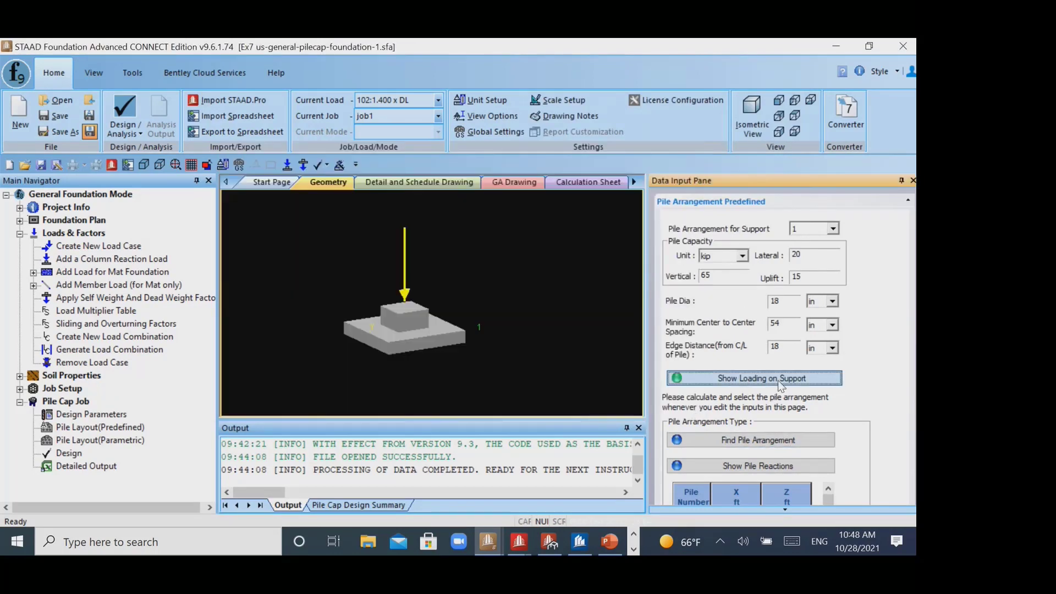
left_click(779, 379)
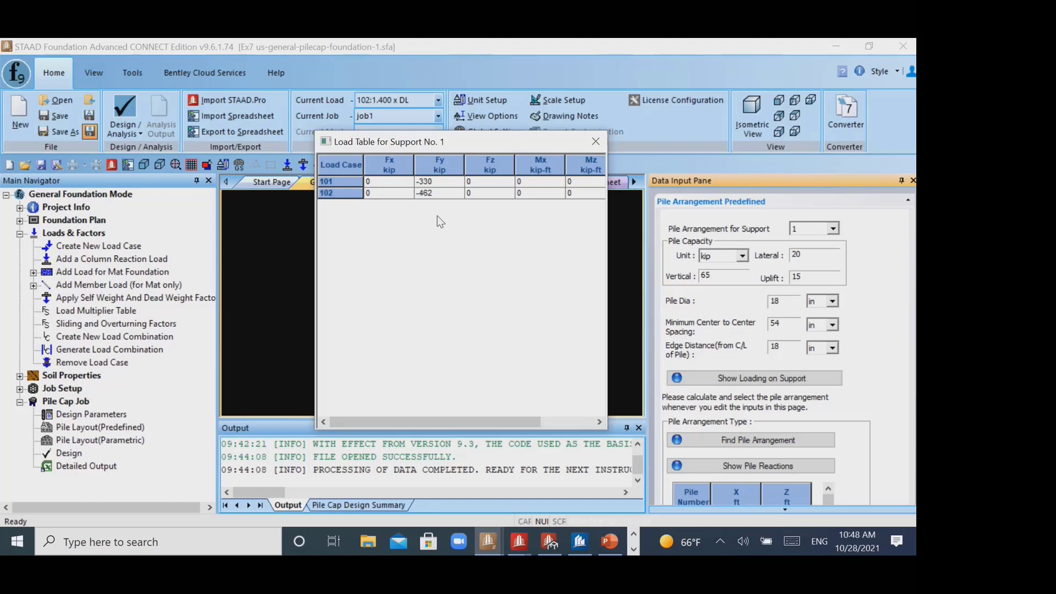
left_click(594, 141)
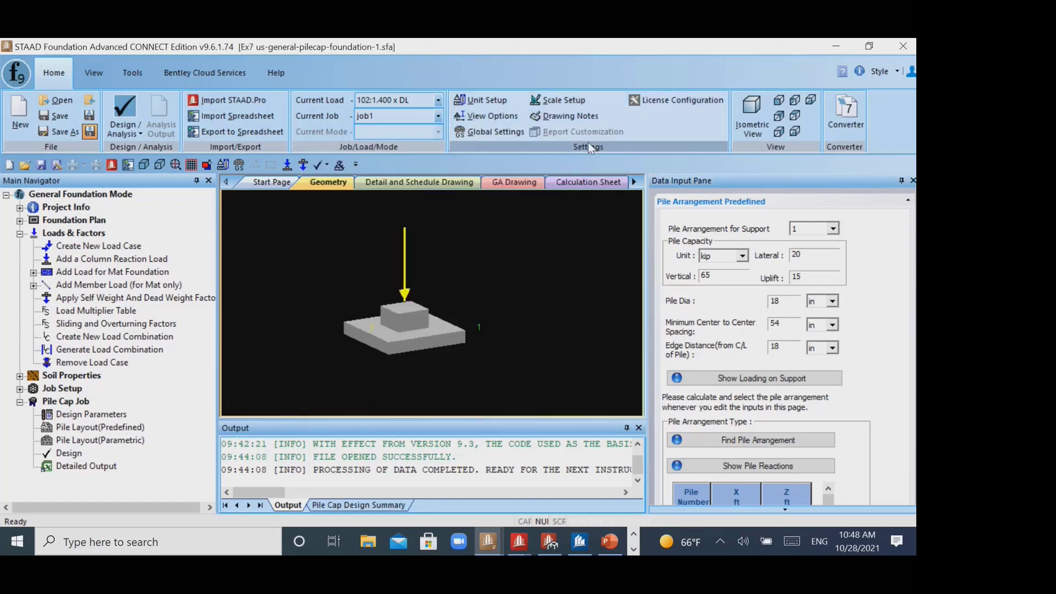
middle_click_drag(477, 351, 495, 330)
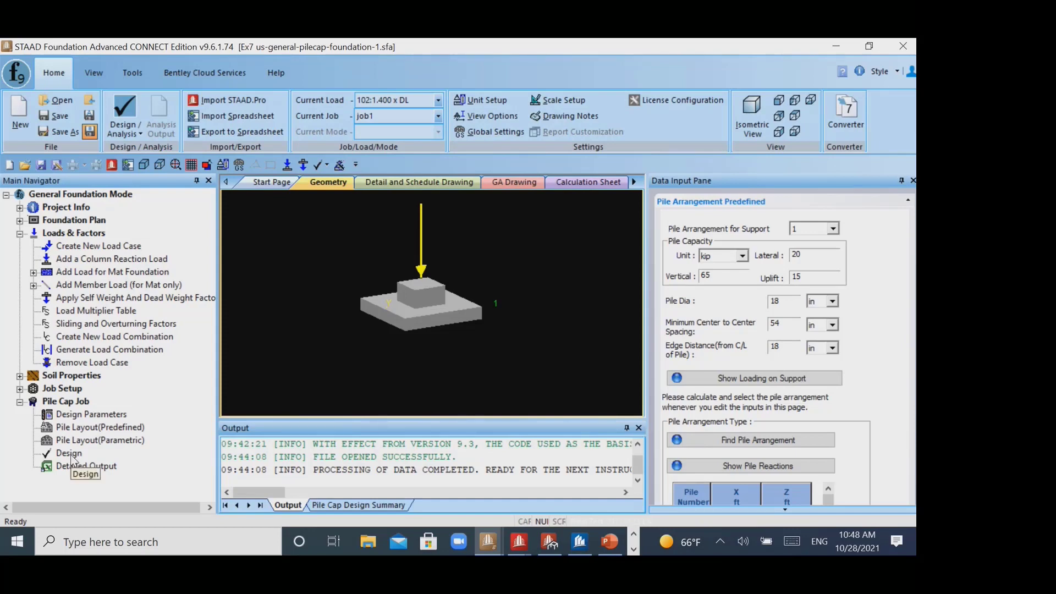
- Examine the pile cap's general arrangement drawing and its detail and schedule drawings for footing 1
left_click(502, 184)
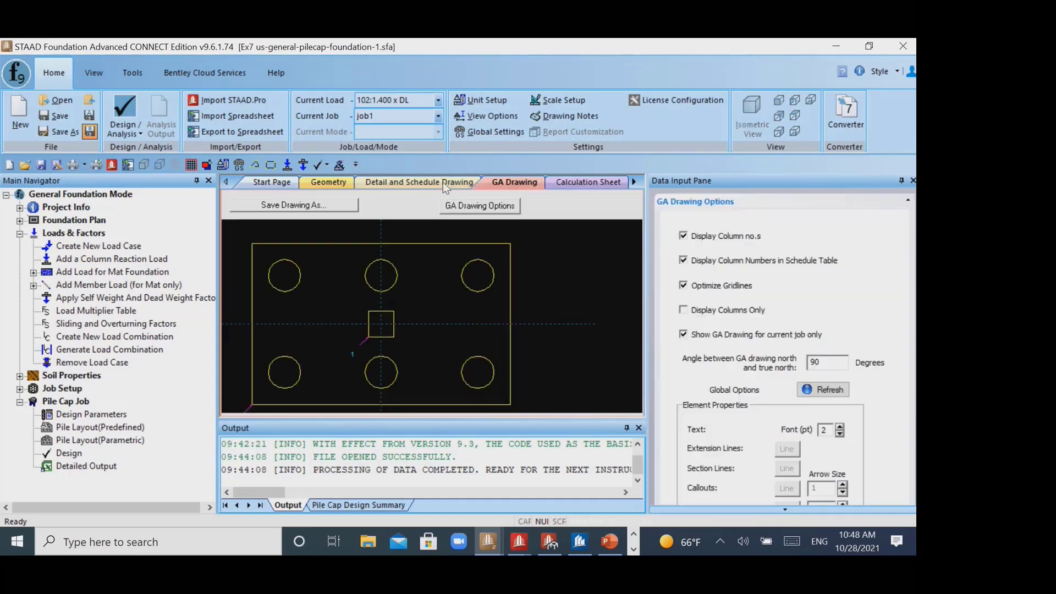
left_click(443, 183)
scroll(336, 262, "up", 4)
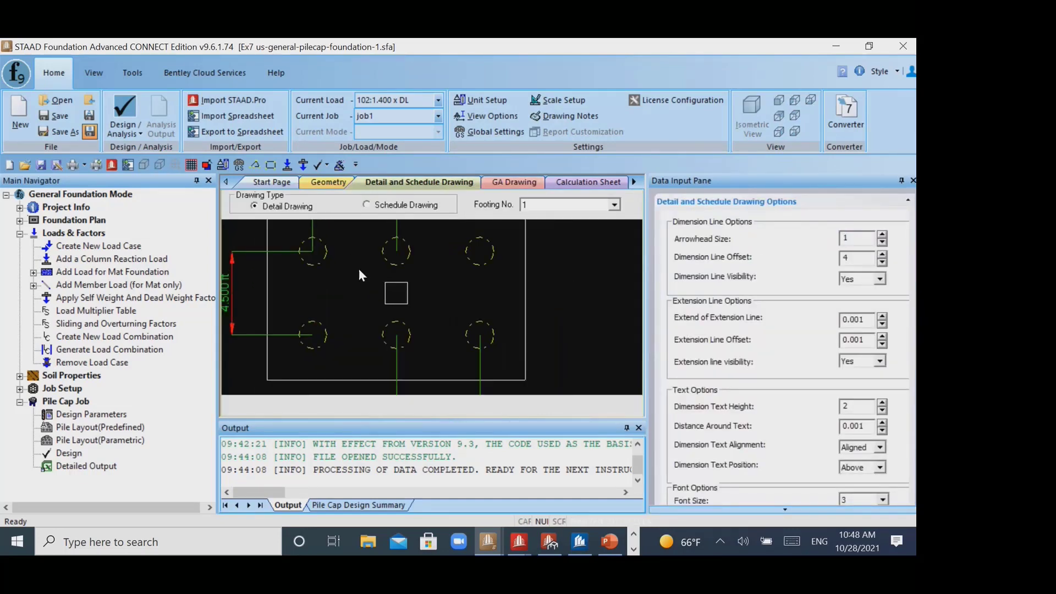
scroll(357, 272, "down", 8)
scroll(355, 252, "up", 3)
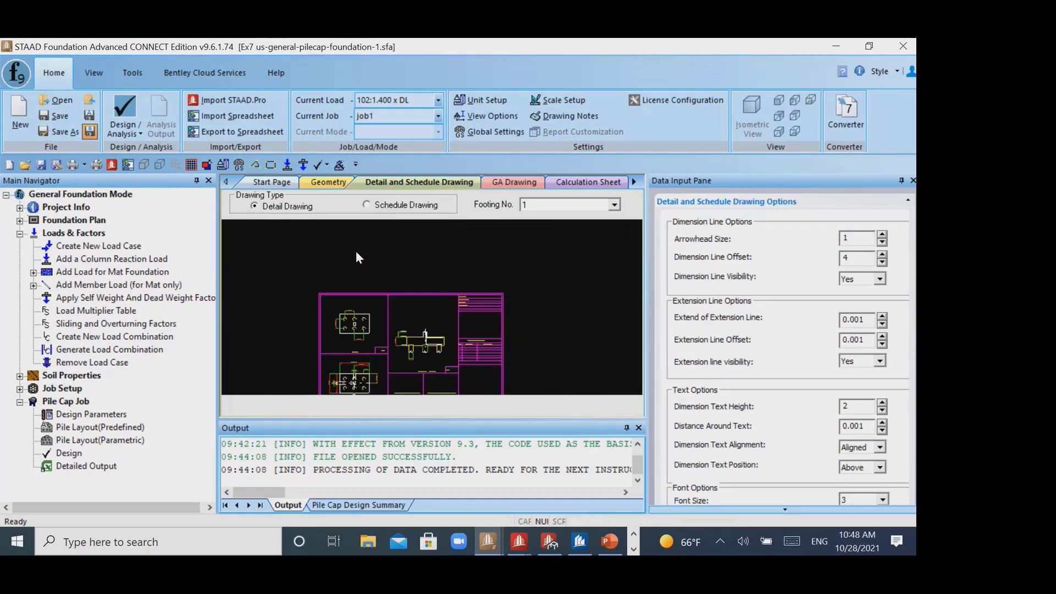
left_click(367, 204)
left_click(254, 205)
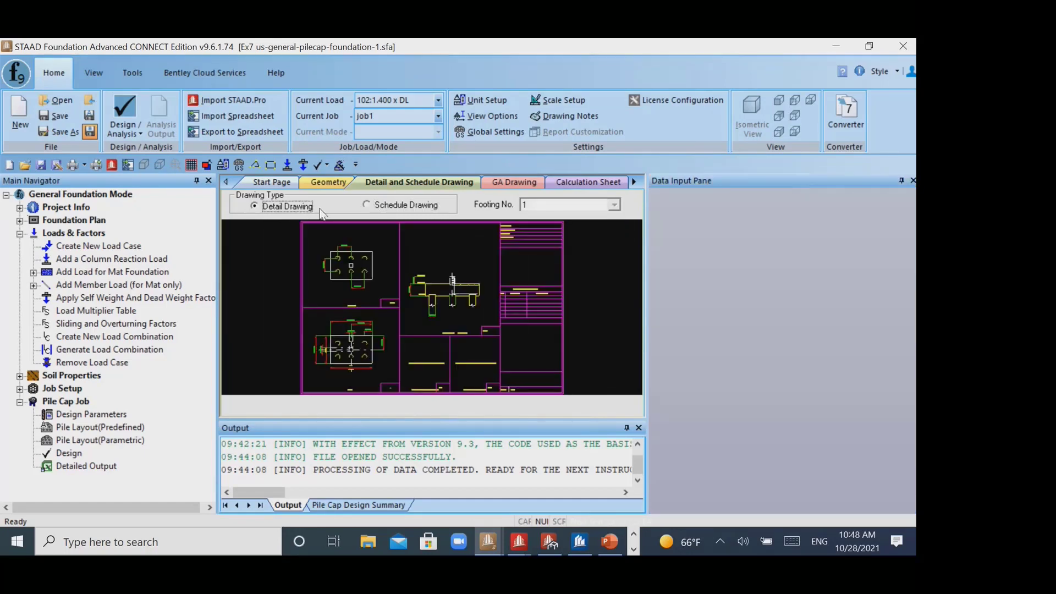
scroll(462, 300, "up", 1)
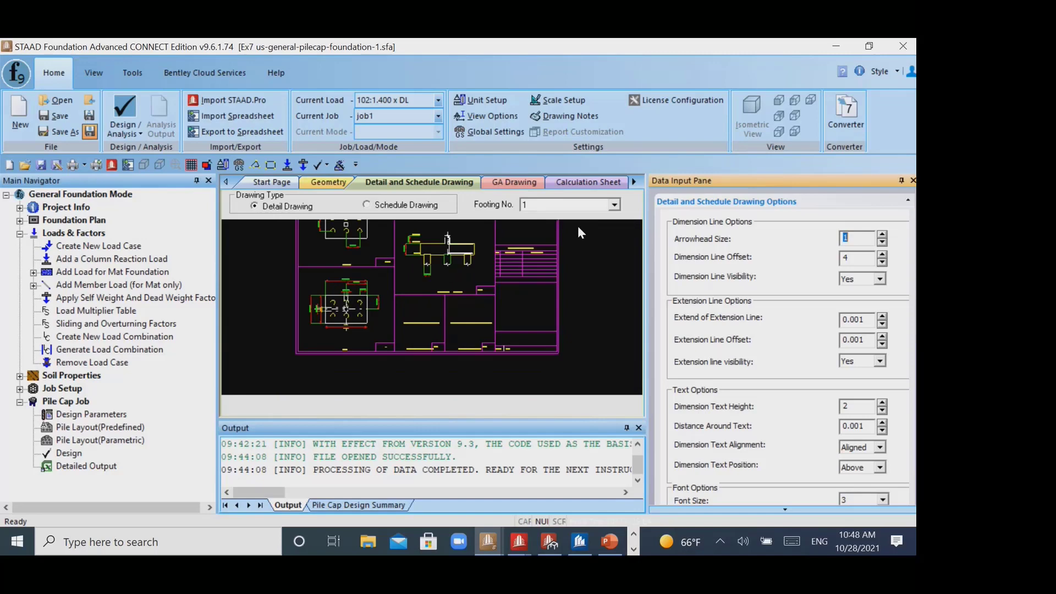
left_click(614, 206)
- View the pile cap's general arrangement drawing and check the detailed output's Excel export options without saving a file
left_click(513, 184)
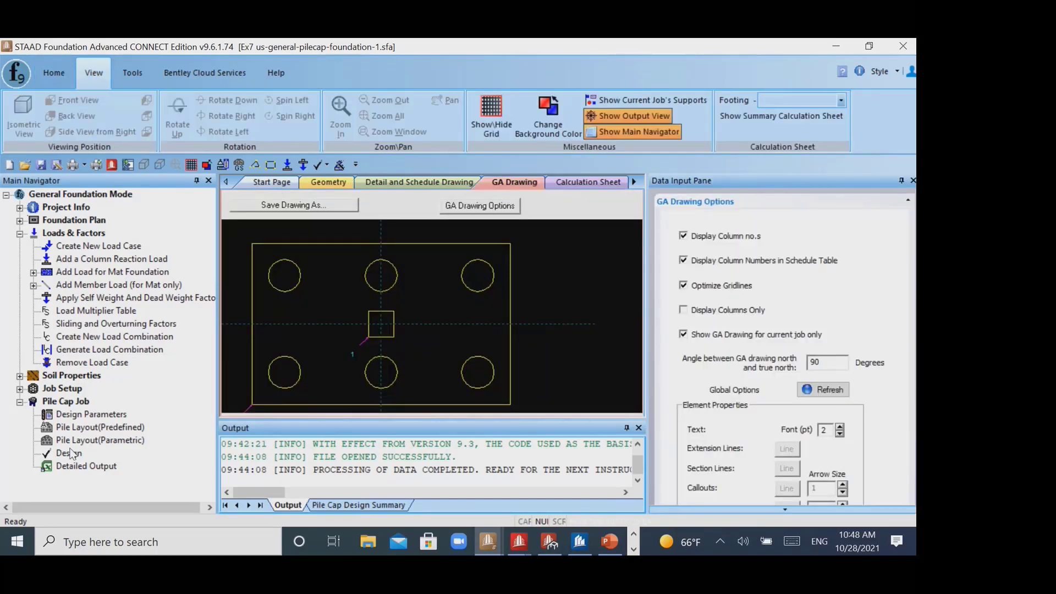
left_click(86, 468)
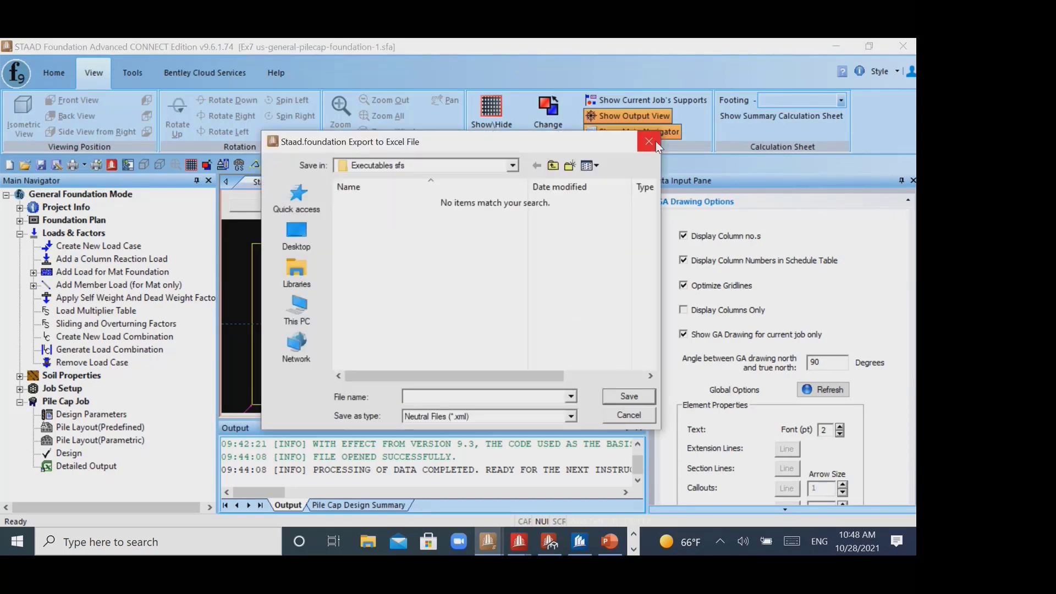
left_click(655, 141)
- Start a new General Foundation project and save the changes to the Ex7 pile cap file
left_click(26, 75)
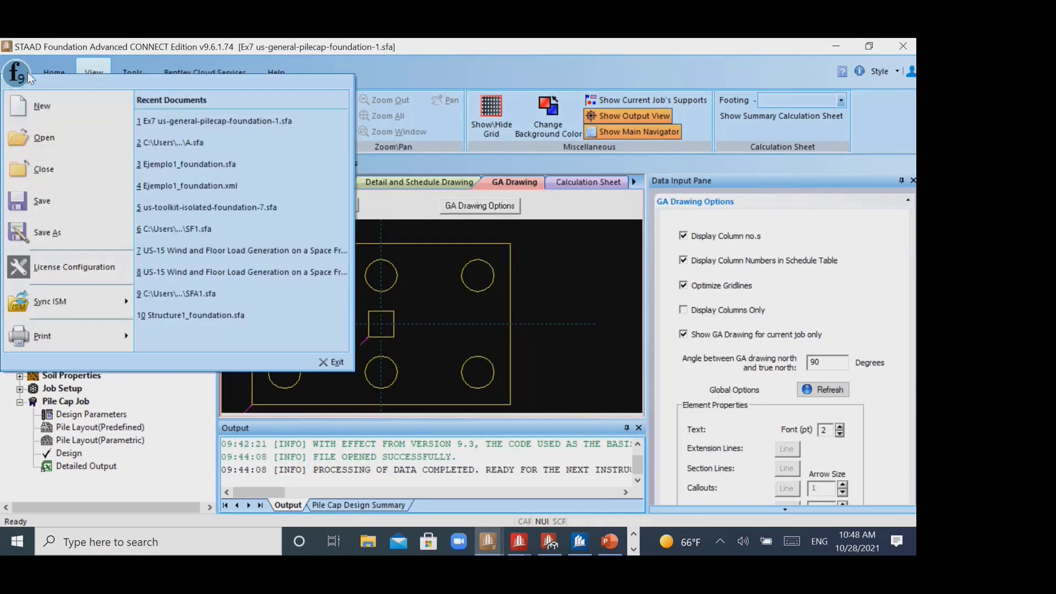
left_click(41, 104)
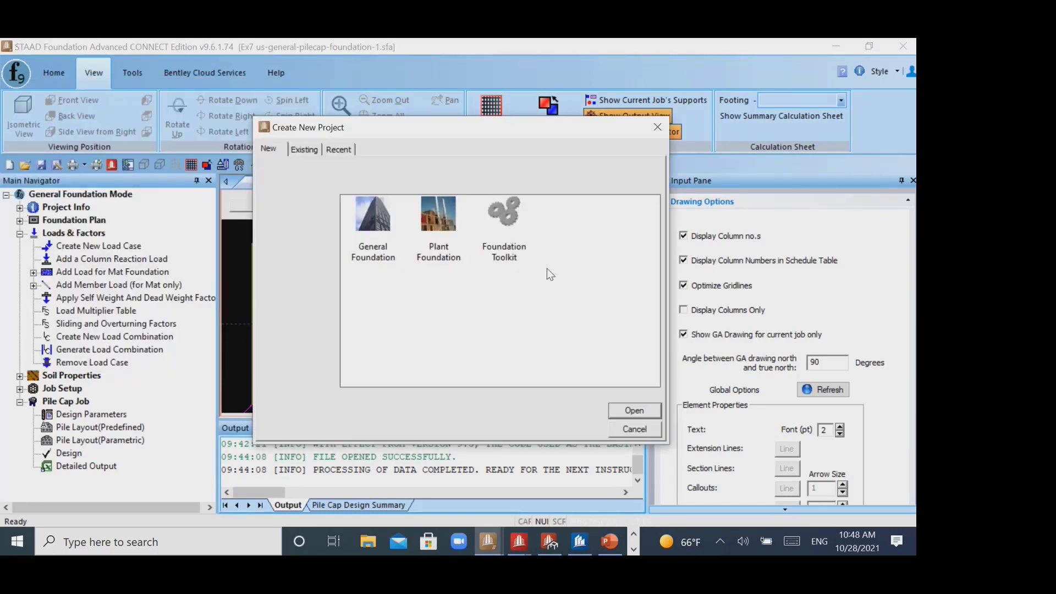
left_click(394, 255)
left_click(636, 430)
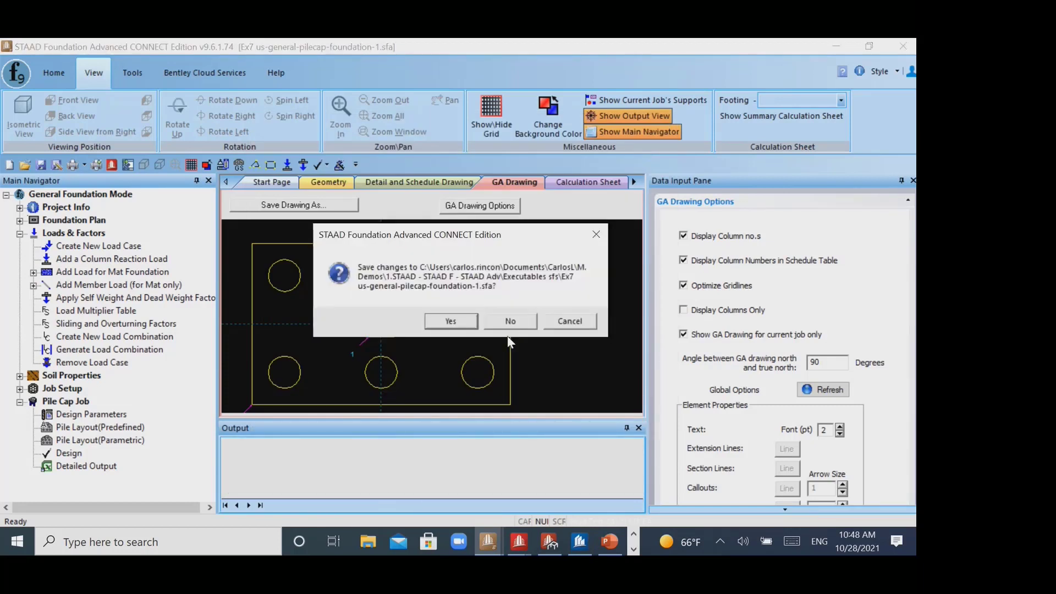
left_click(472, 319)
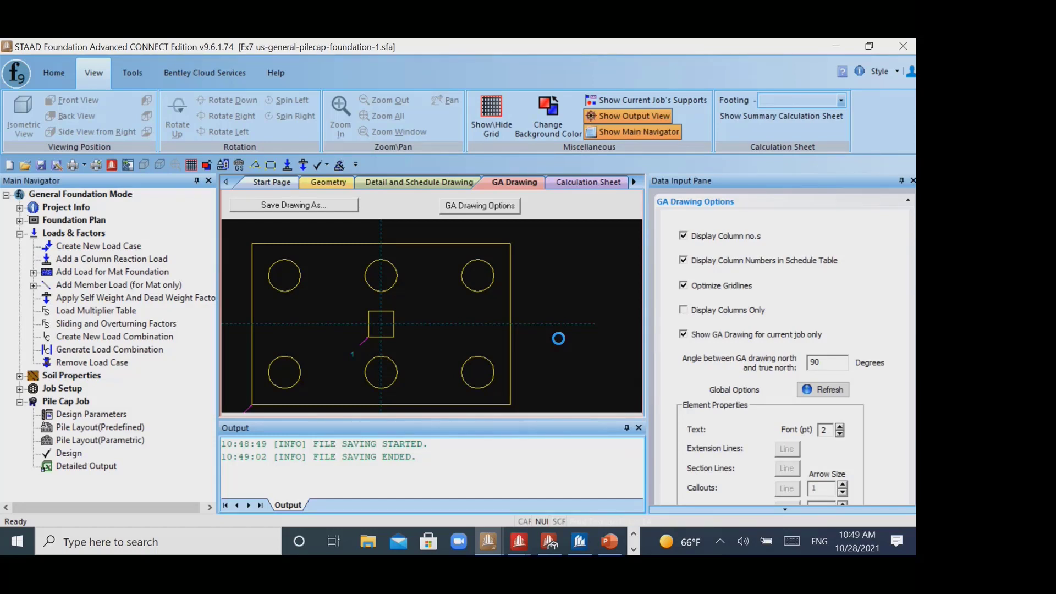
- Switch to PowerPoint, present the STAAD.Foundation Advanced overview on slide 31 and end the slide show
left_click(600, 542)
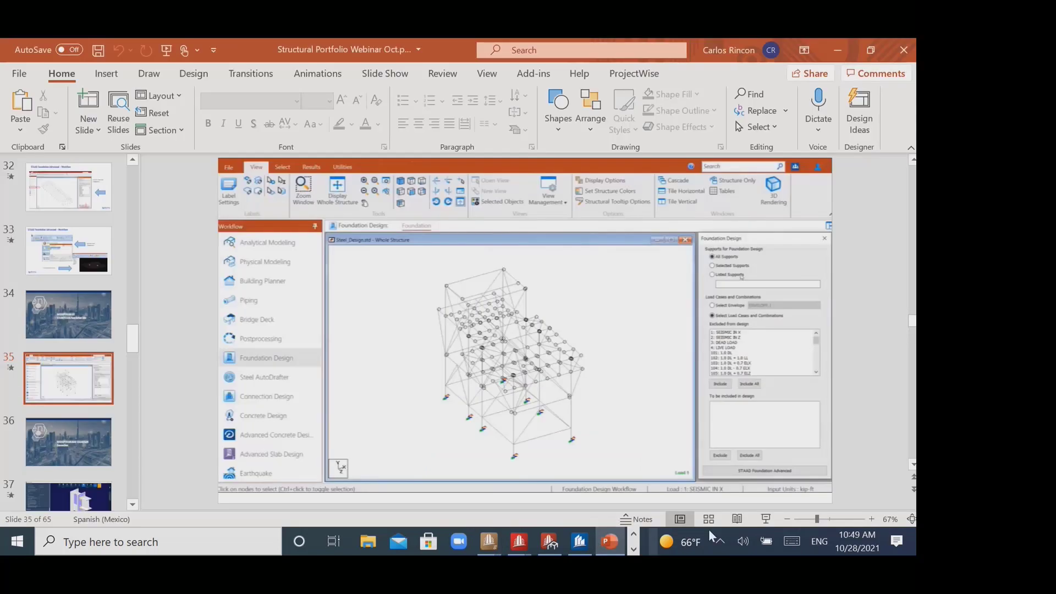
left_click(773, 522)
scroll(603, 324, "up", 8)
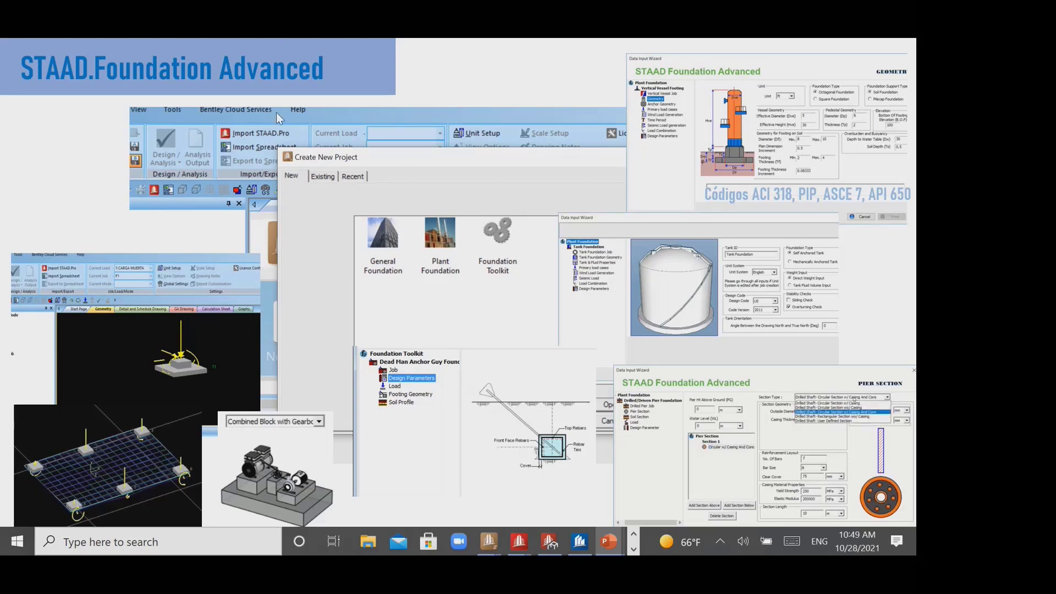
left_click(634, 548)
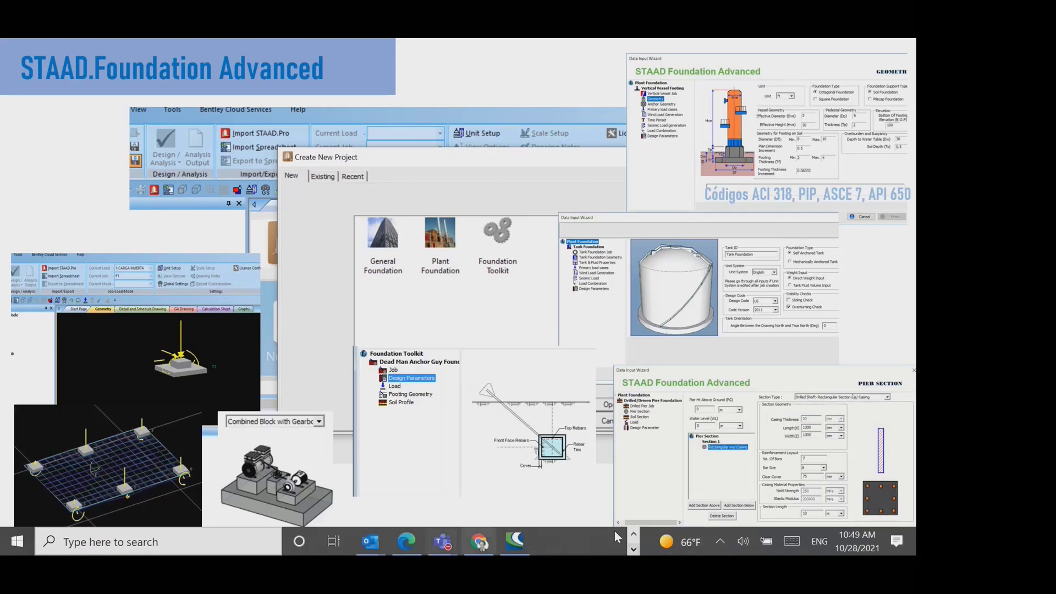
key("Escape")
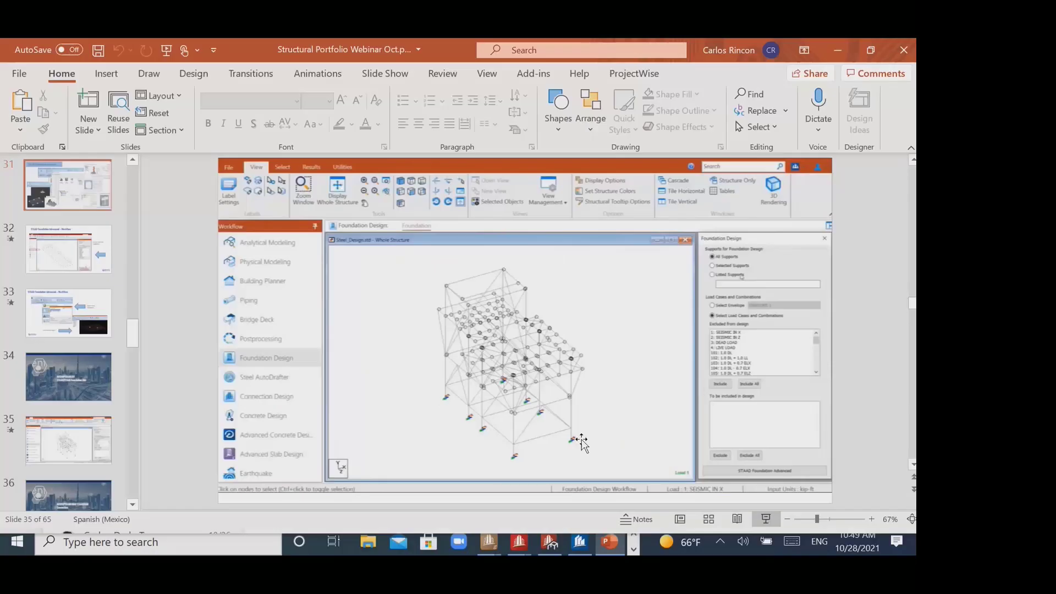
- Switch to STAAD Foundation Advanced and alternate between the Ex7 and Ex8 pile cap models, ending on Ex8
mouse_move(488, 542)
left_click(530, 480)
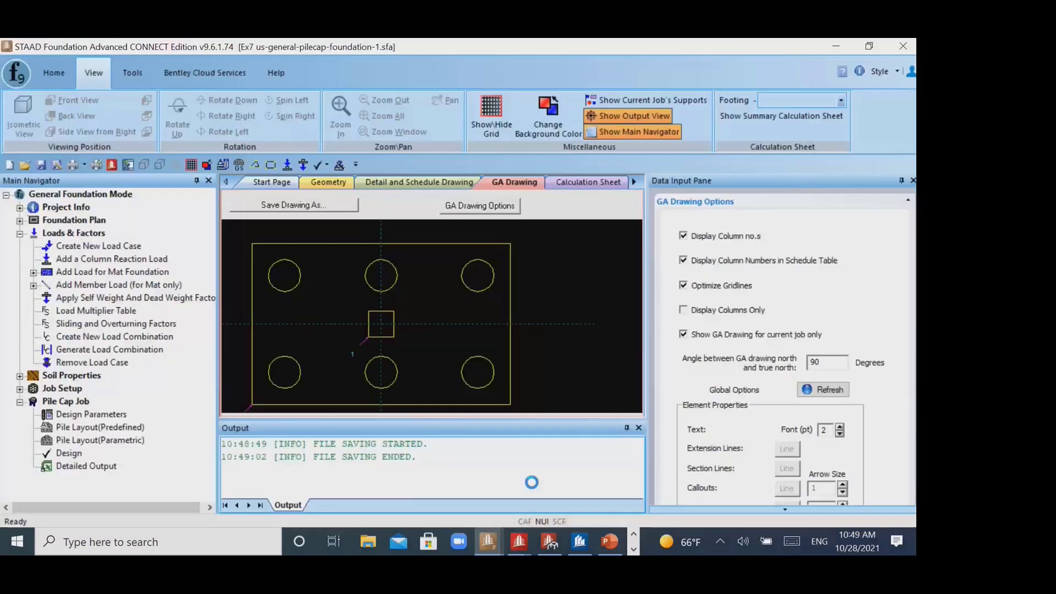
mouse_move(486, 542)
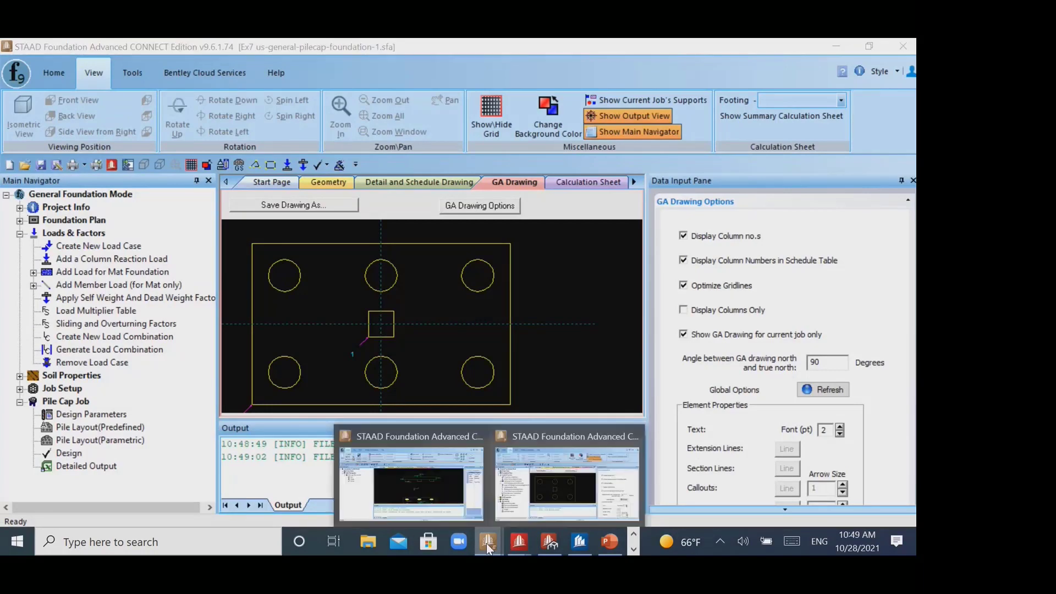
left_click(410, 477)
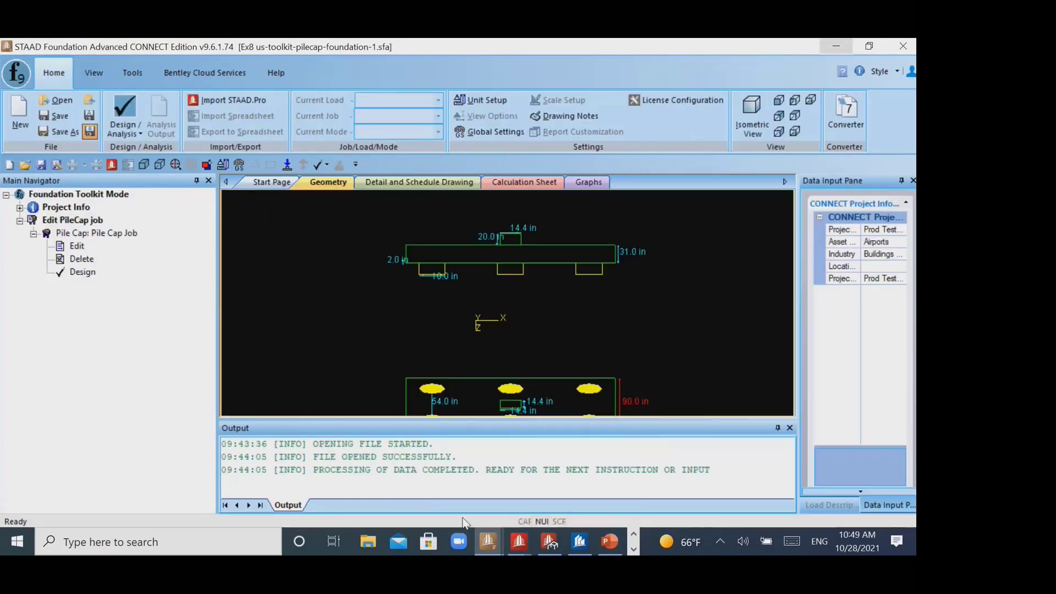
left_click(10, 80)
left_click(403, 71)
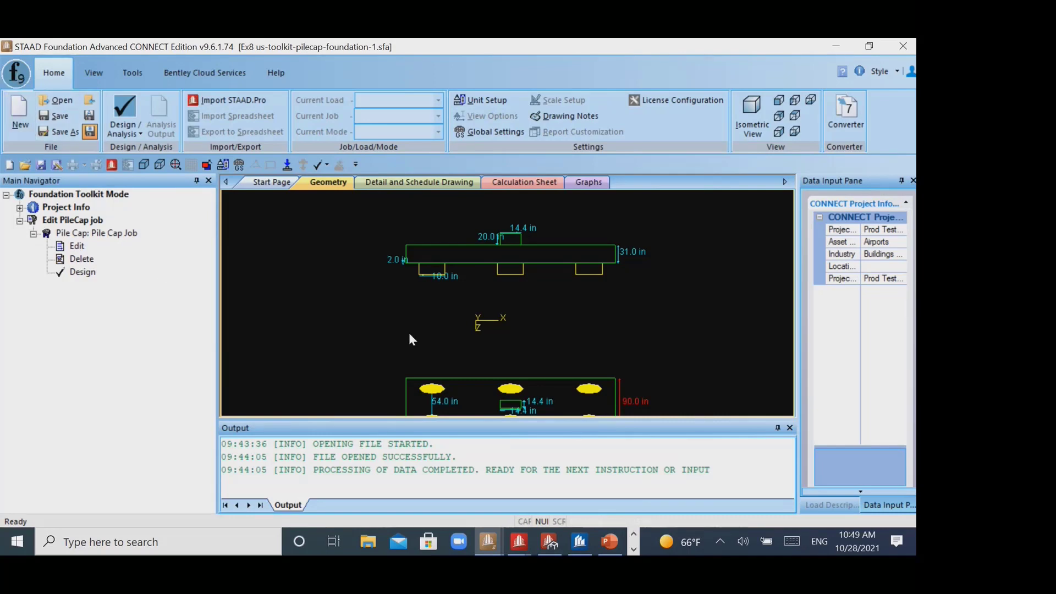
left_click(496, 543)
left_click(526, 493)
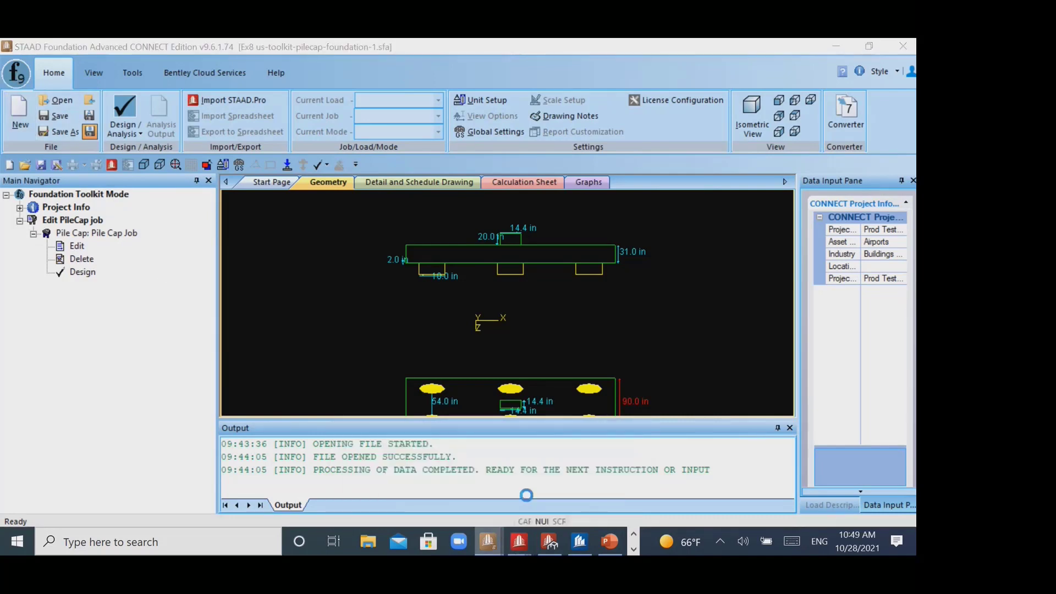
left_click(489, 541)
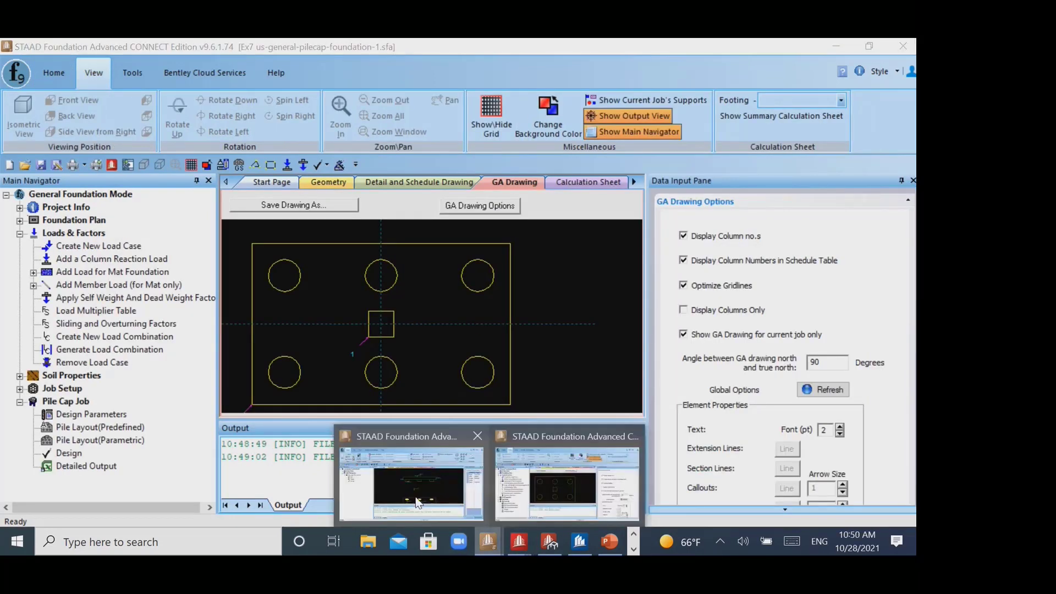
left_click(410, 487)
left_click(16, 75)
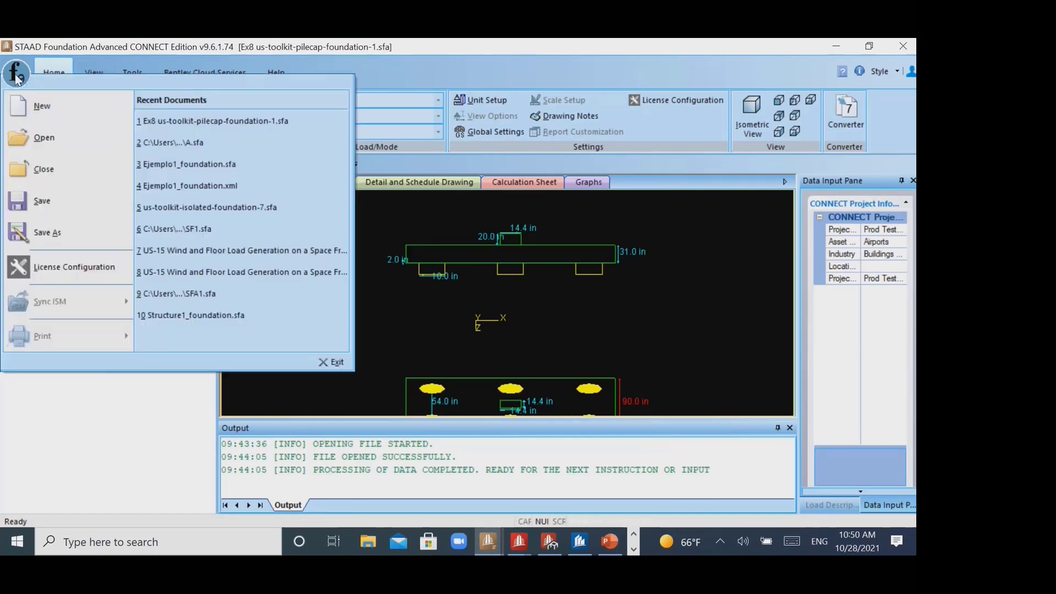
left_click(52, 138)
left_click(567, 321)
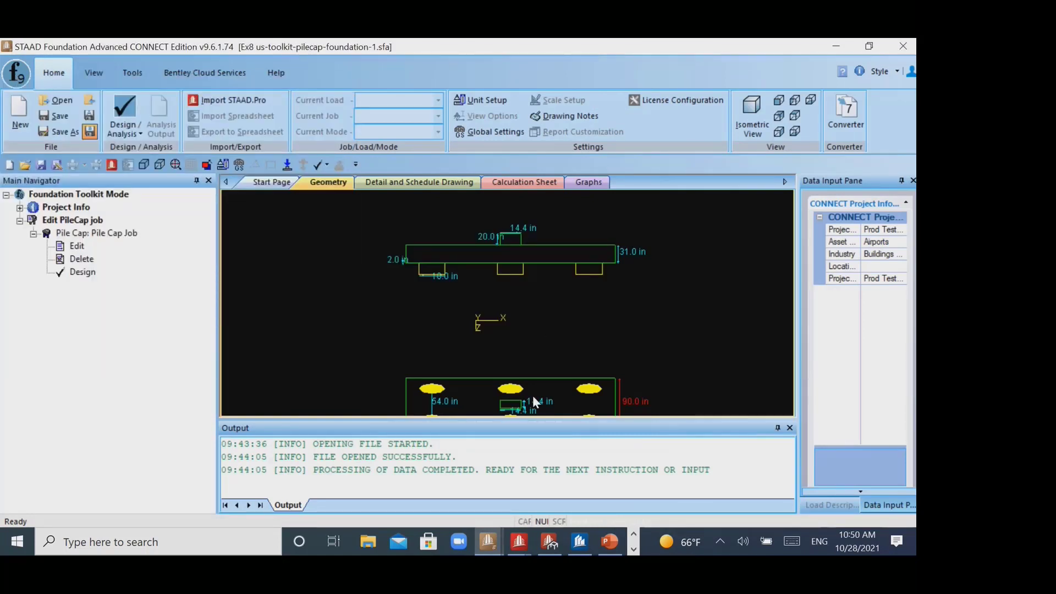
left_click(489, 542)
- Switch to PowerPoint, present slide 31 and magnify the vertical vessel foundation wizard image
left_click(609, 542)
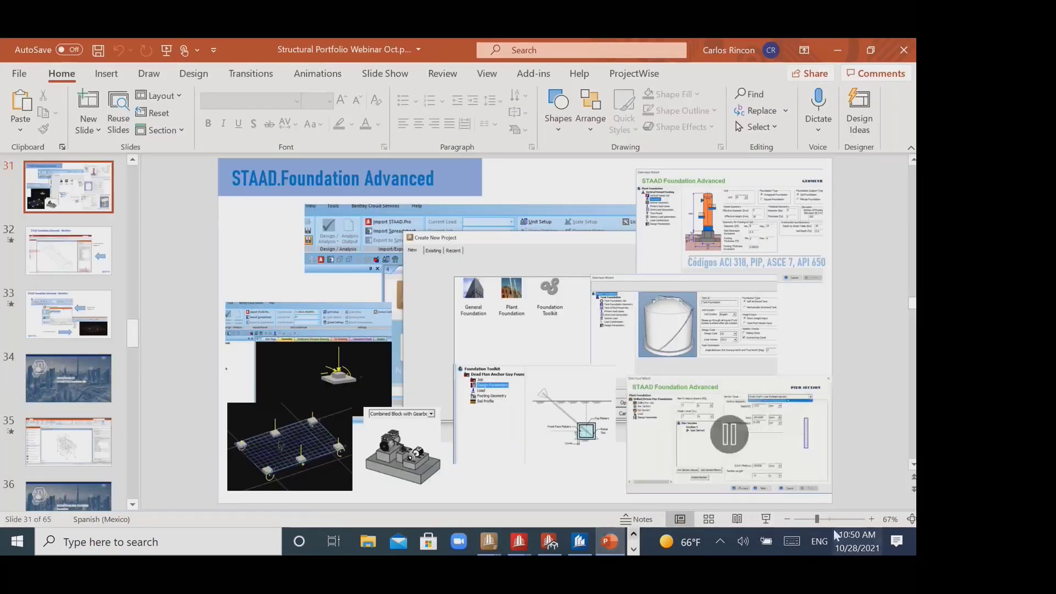
left_click(767, 523)
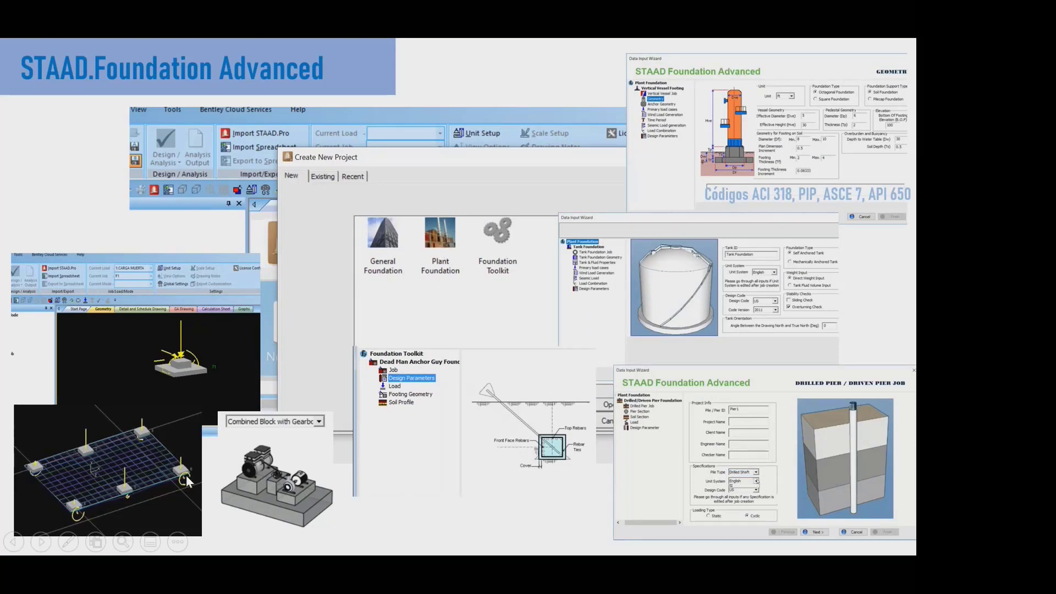
left_click(123, 541)
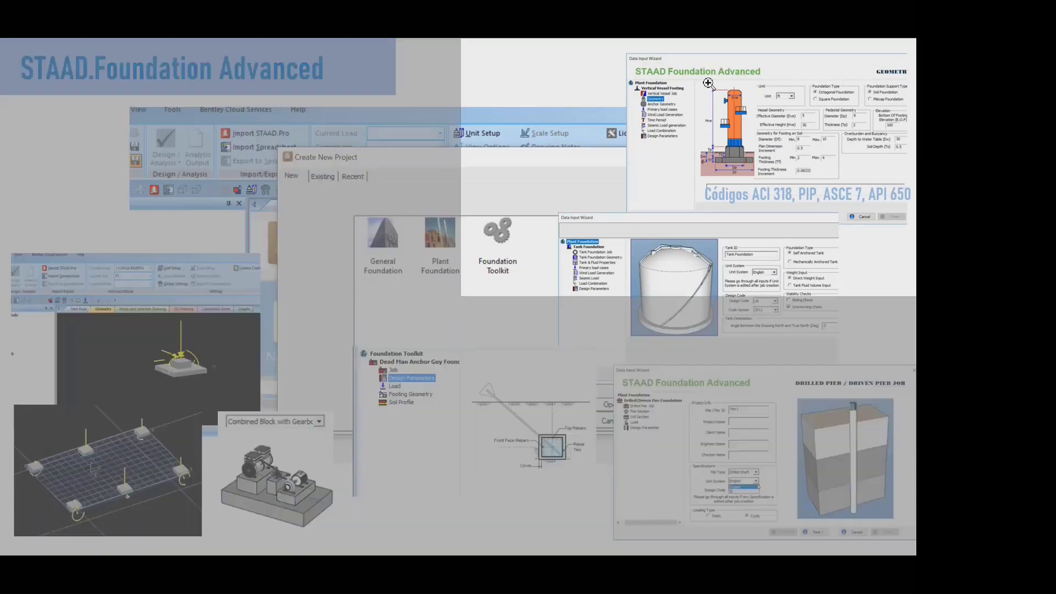
left_click(706, 88)
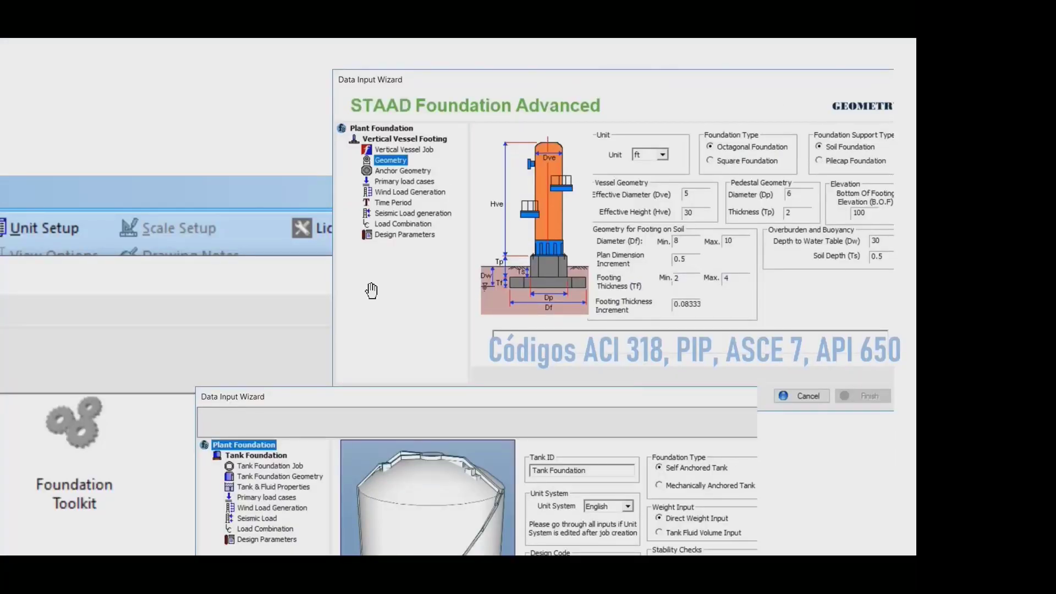
- Examine the magnified tank foundation, drilled pier and dead man anchor images on the slide, and end the slide show
scroll(681, 355, "down", 5)
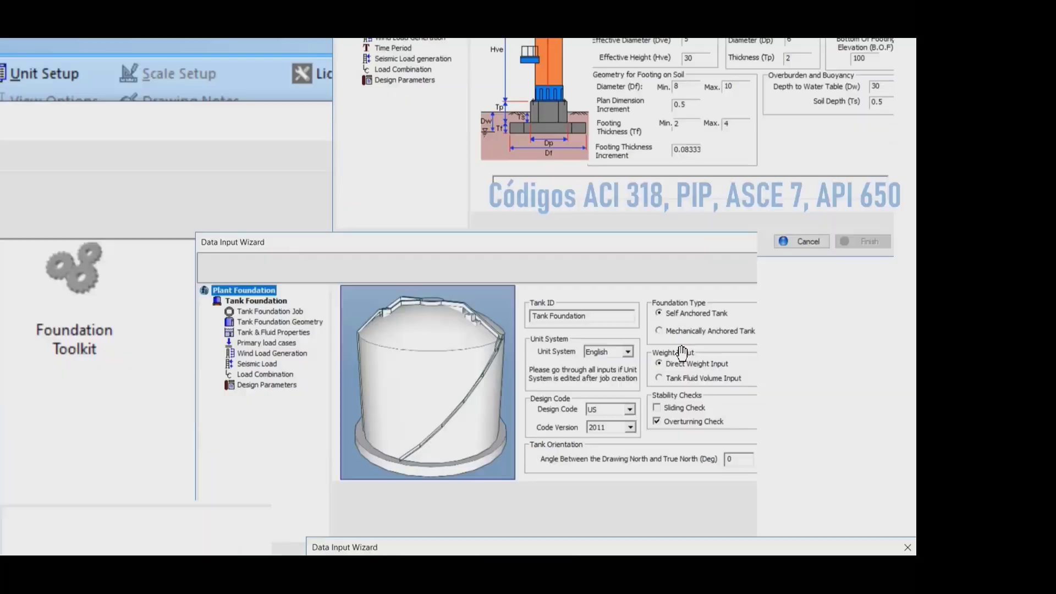
scroll(715, 231, "down", 5)
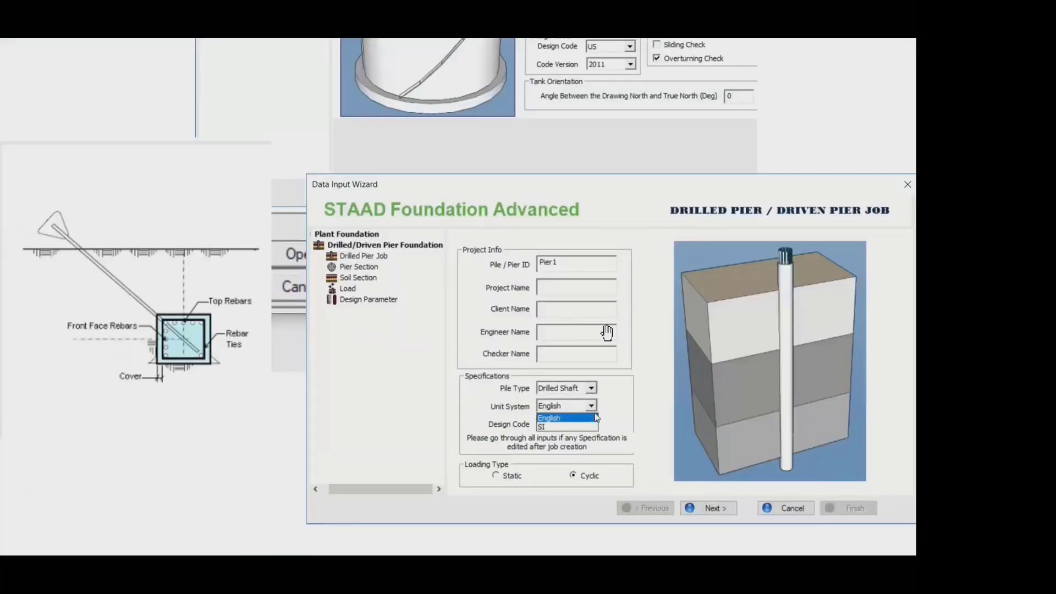
scroll(575, 340, "up", 6)
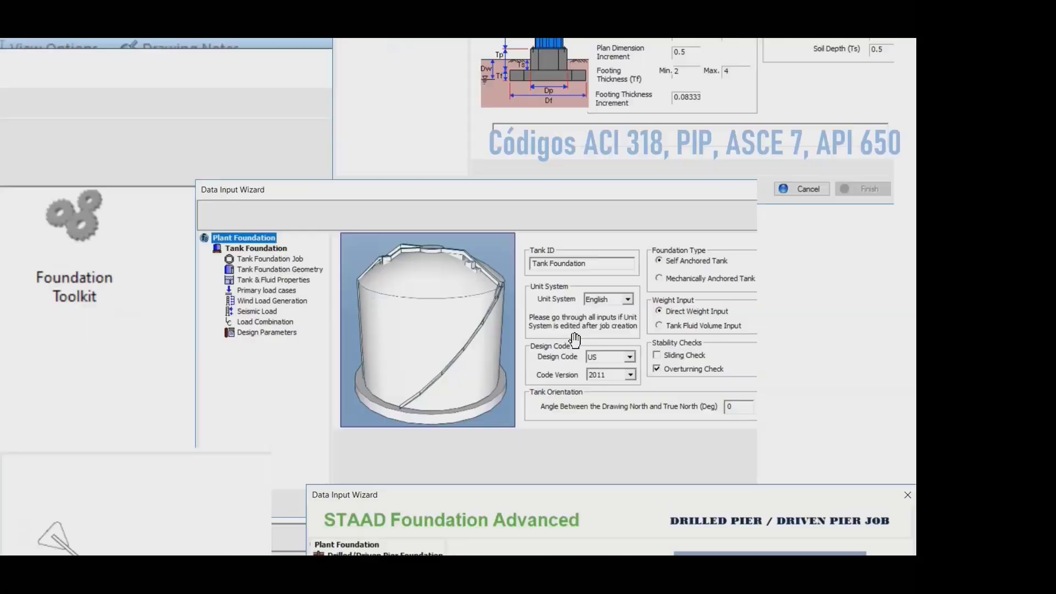
scroll(574, 338, "down", 6)
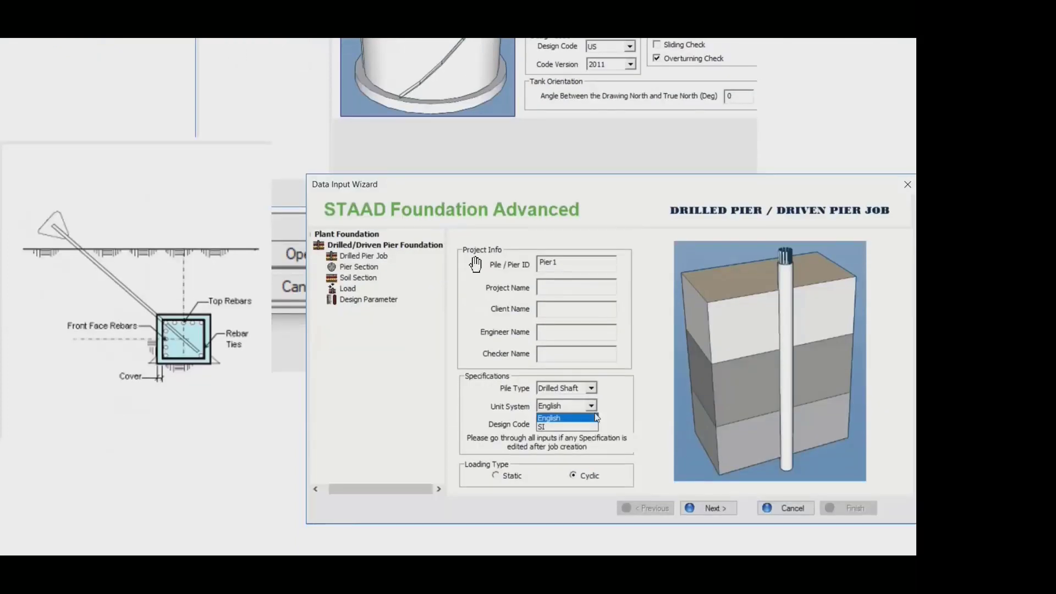
mouse_move(169, 387)
left_mouse_down()
mouse_move(428, 383)
mouse_move(168, 383)
left_mouse_up()
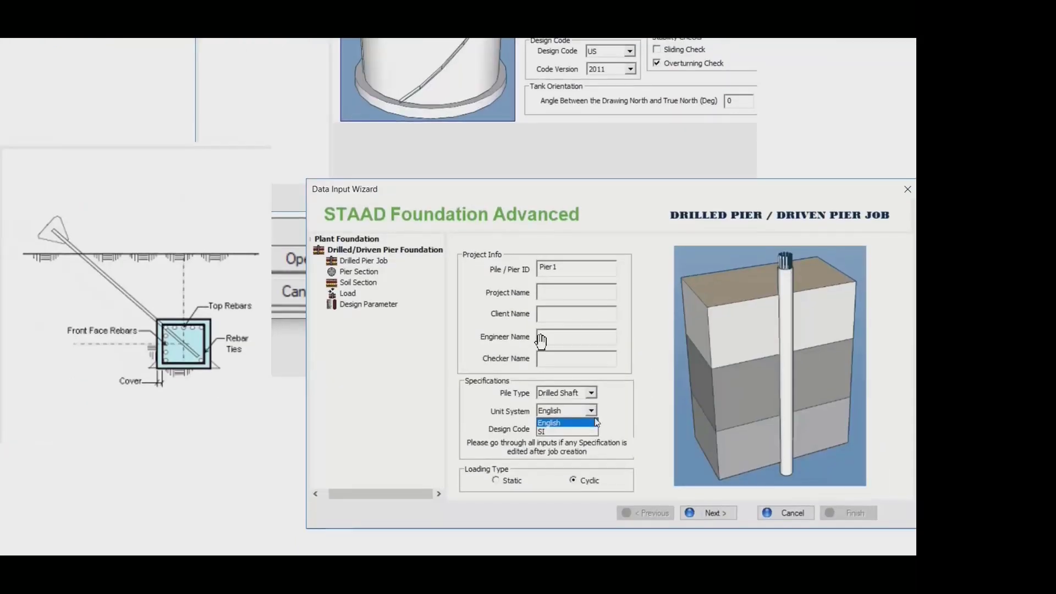
scroll(547, 360, "up", 10)
key("Escape")
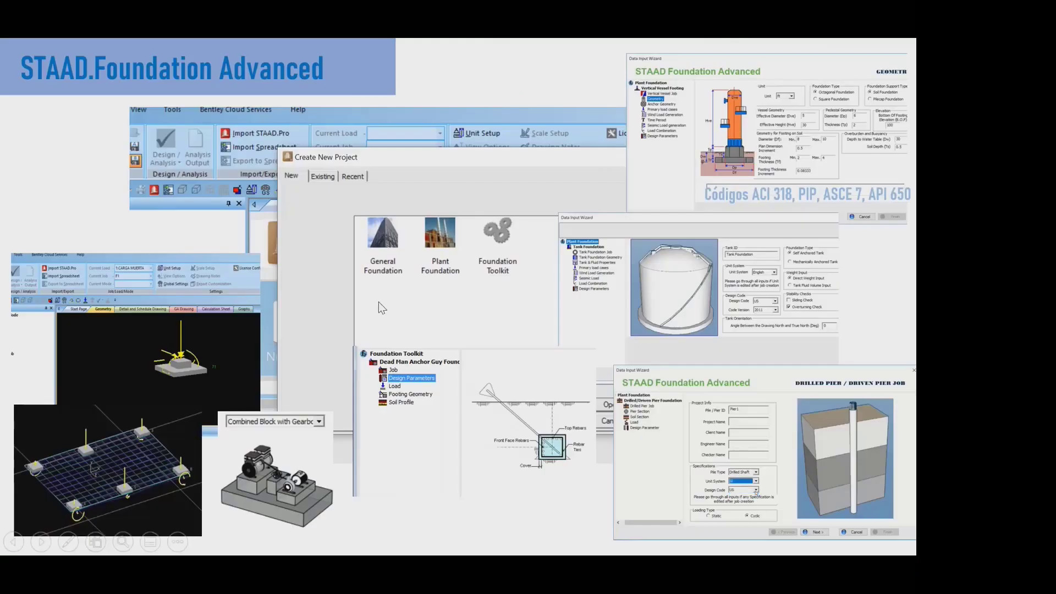
key("Escape")
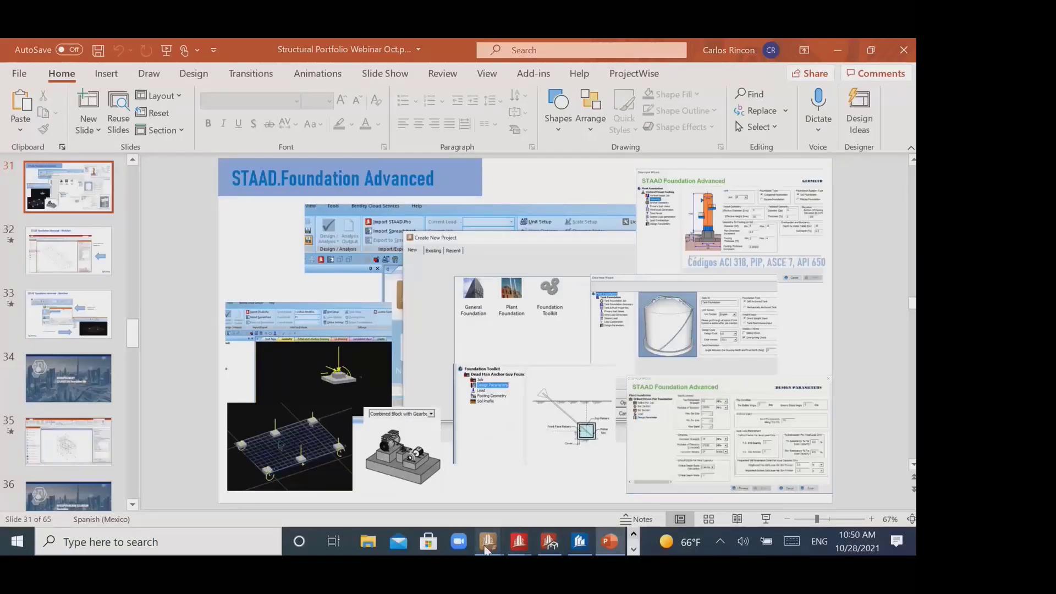
- Switch to the Ex8 toolkit model in STAAD Foundation Advanced and review the pile cap job's setup without changing it
mouse_move(488, 541)
left_click(394, 484)
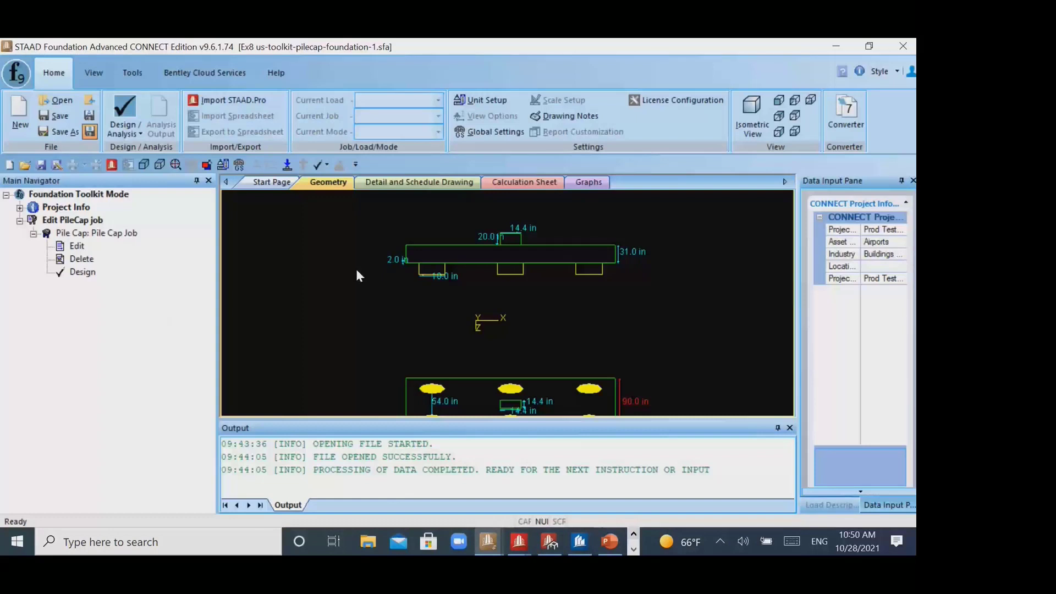
left_click(92, 195)
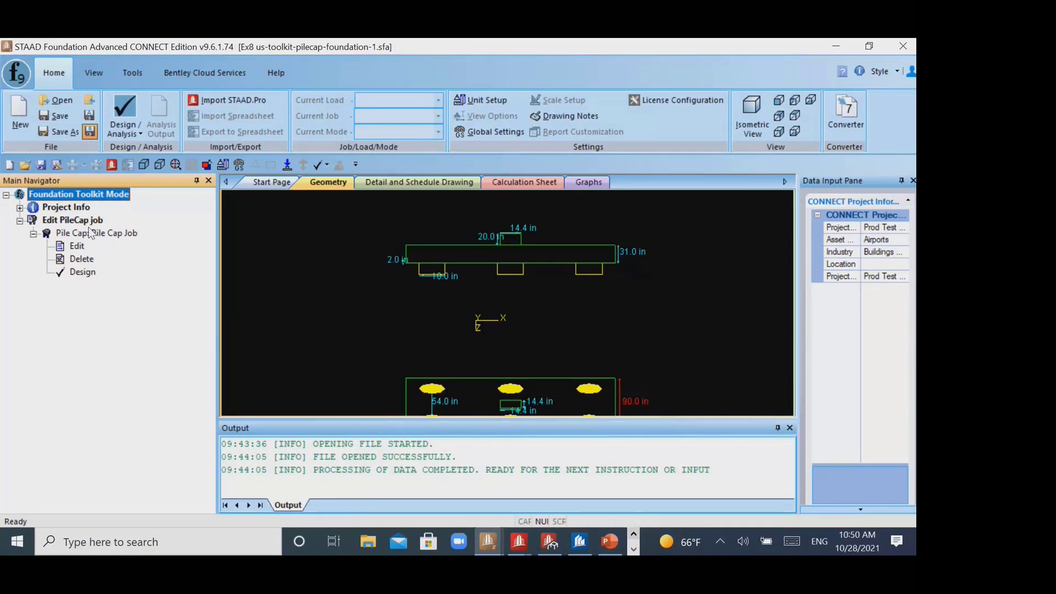
double_click(91, 232)
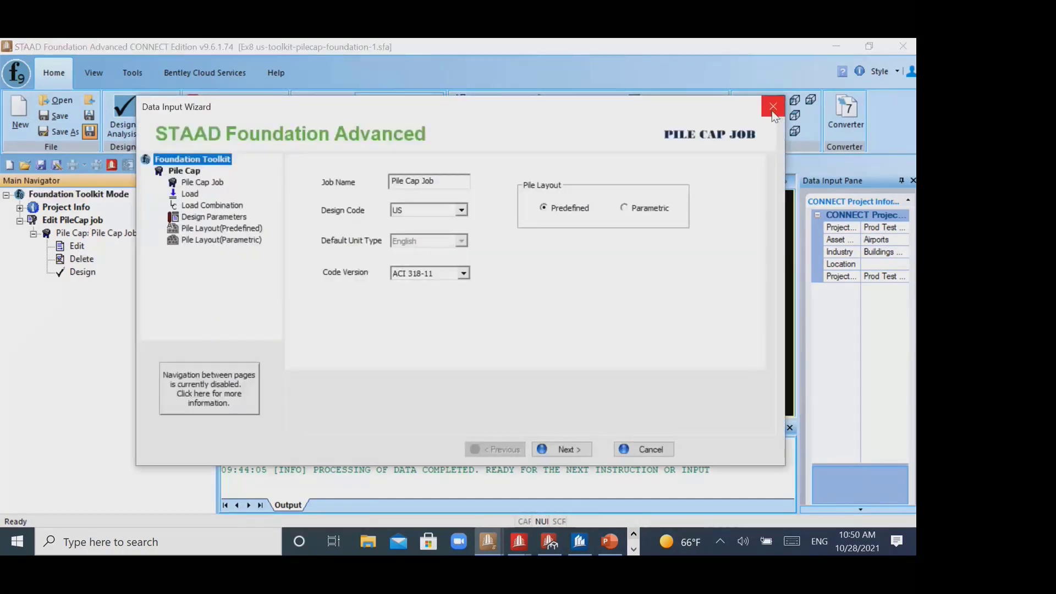
left_click(772, 112)
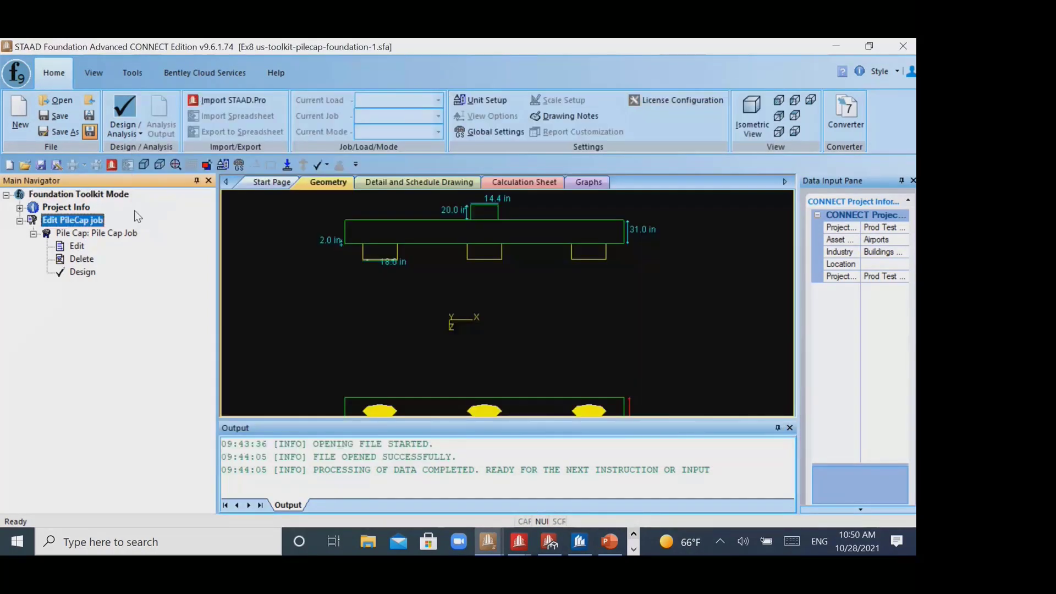
double_click(6, 196)
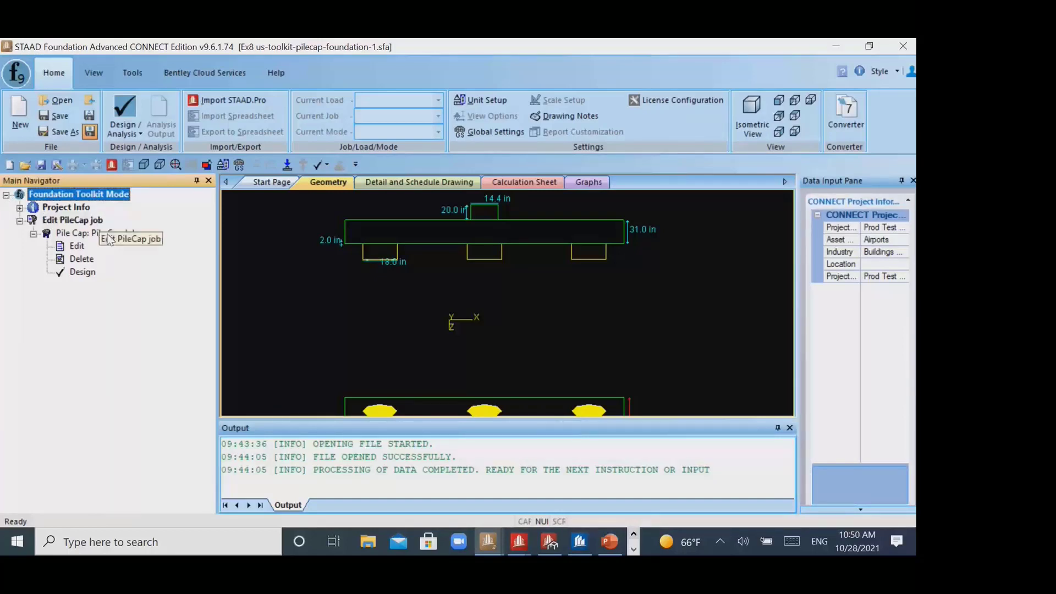
- Show the foundation types offered for a new project and return to the Ex8 model without creating one
left_click(19, 112)
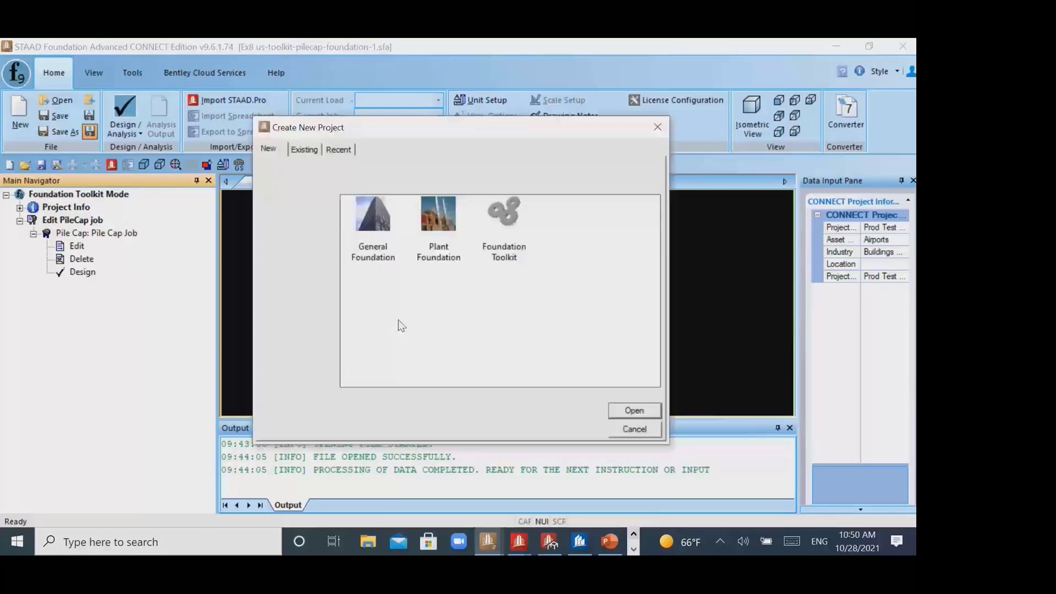
left_click(20, 221)
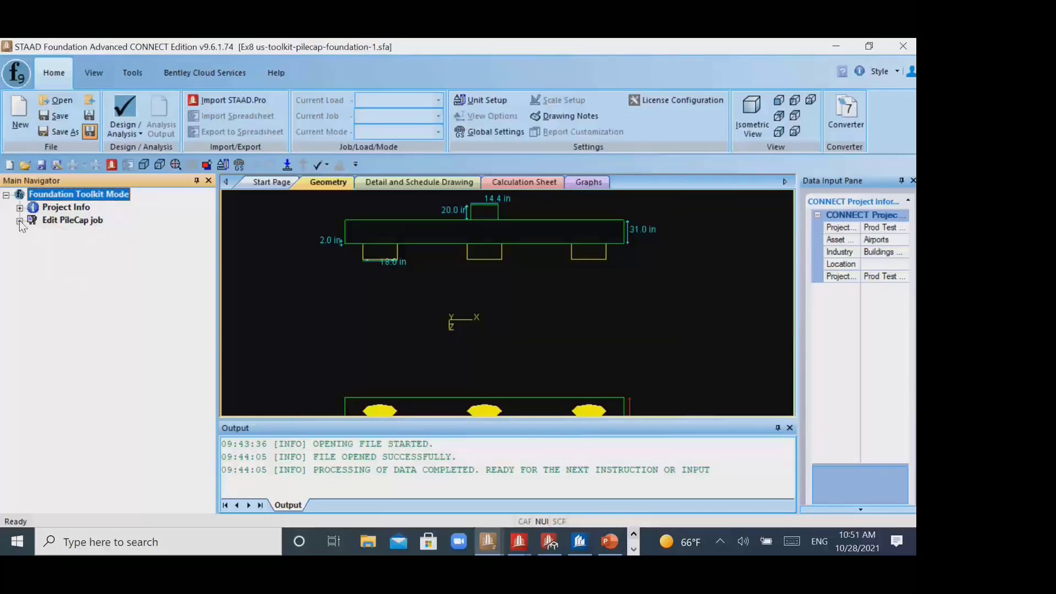
left_click(20, 221)
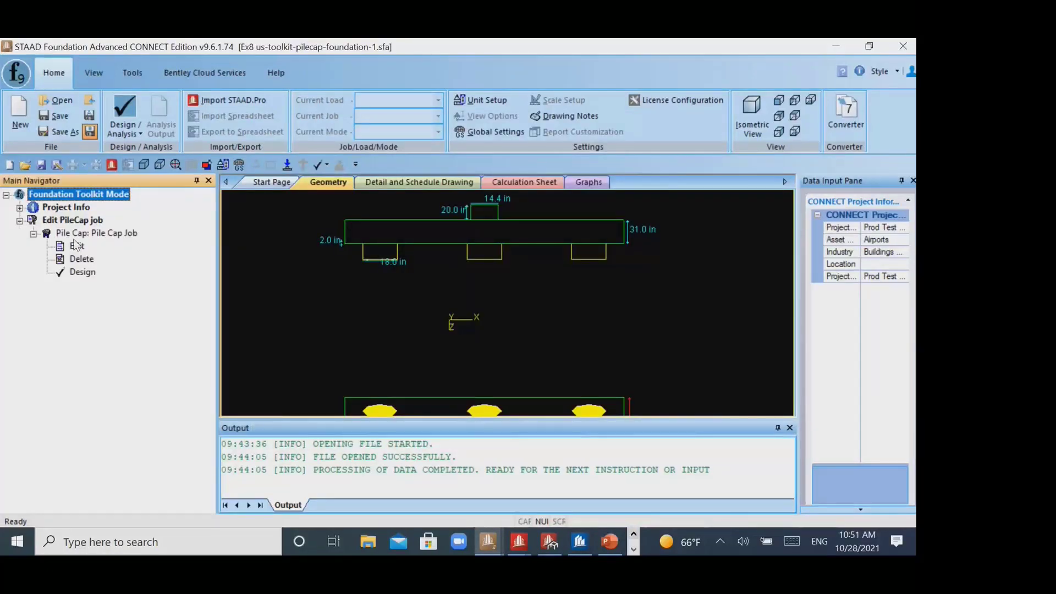
- Review the pile cap job's geometry and examine the pile plan in its detail drawing
left_click(96, 233)
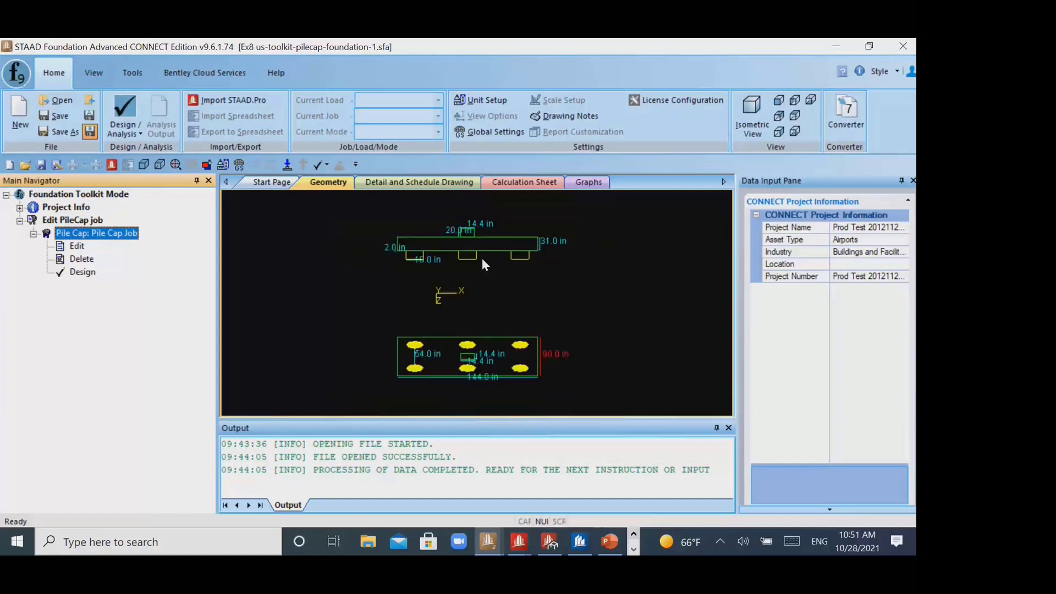
left_click(427, 186)
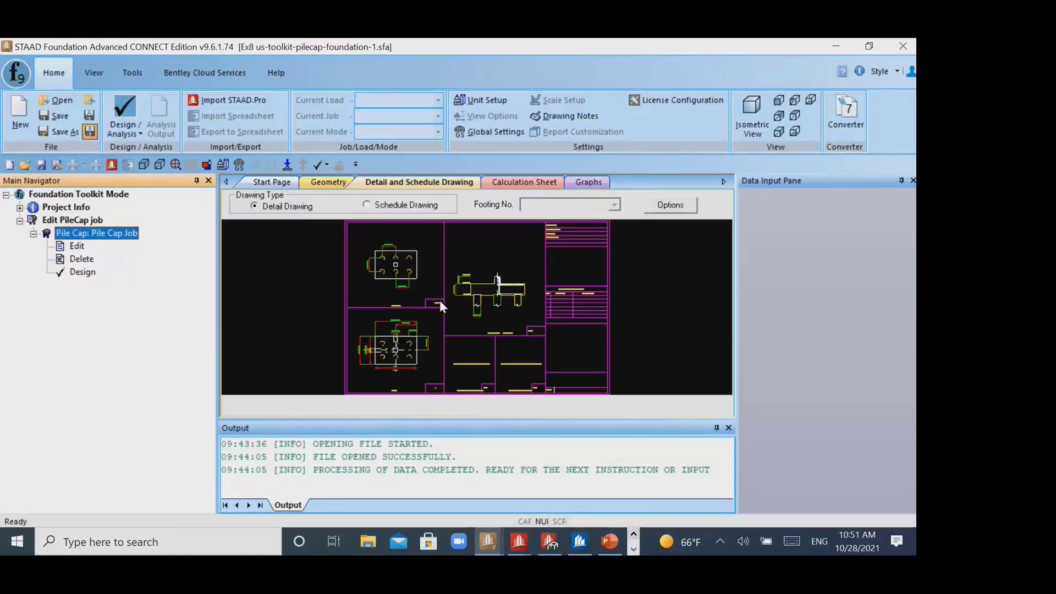
scroll(490, 297, "up", 4)
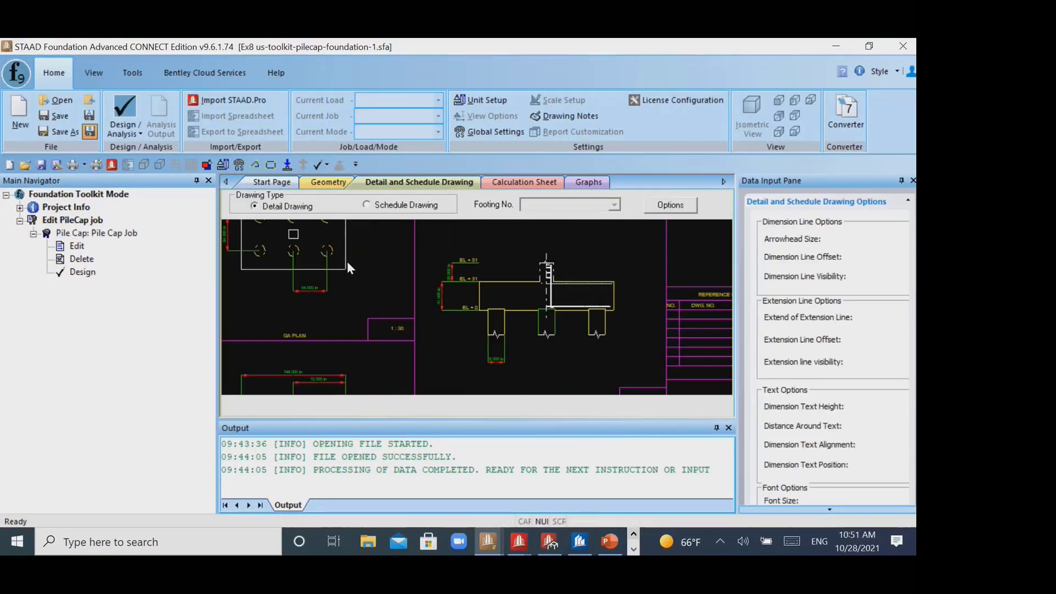
scroll(407, 276, "down", 4)
scroll(458, 232, "up", 4)
scroll(374, 283, "up", 3)
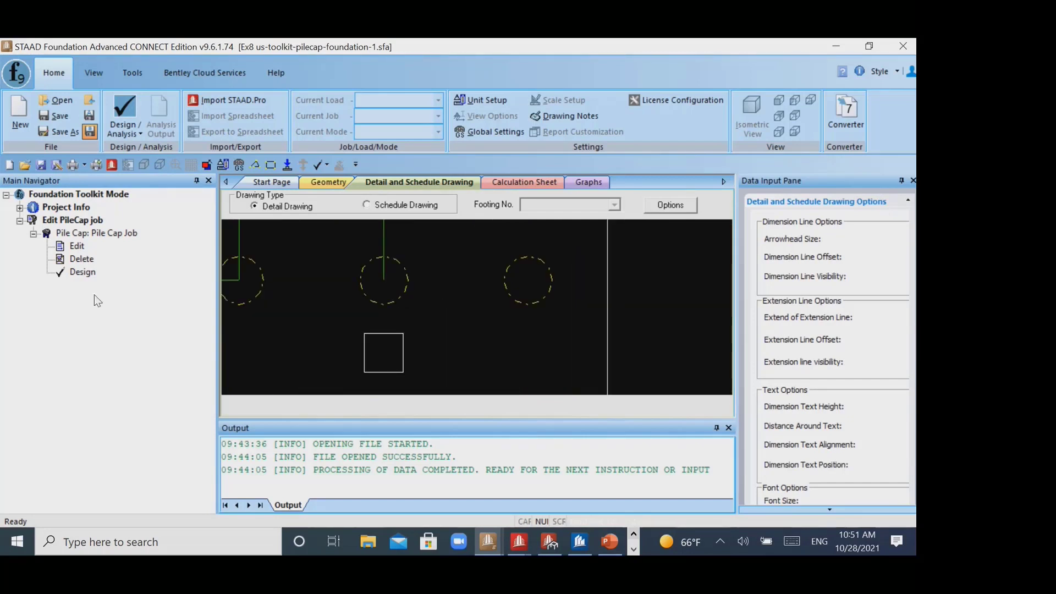
- Review the pile cap job's general settings, load and load combination pages in the data input wizard and close it without changes
left_click(85, 247)
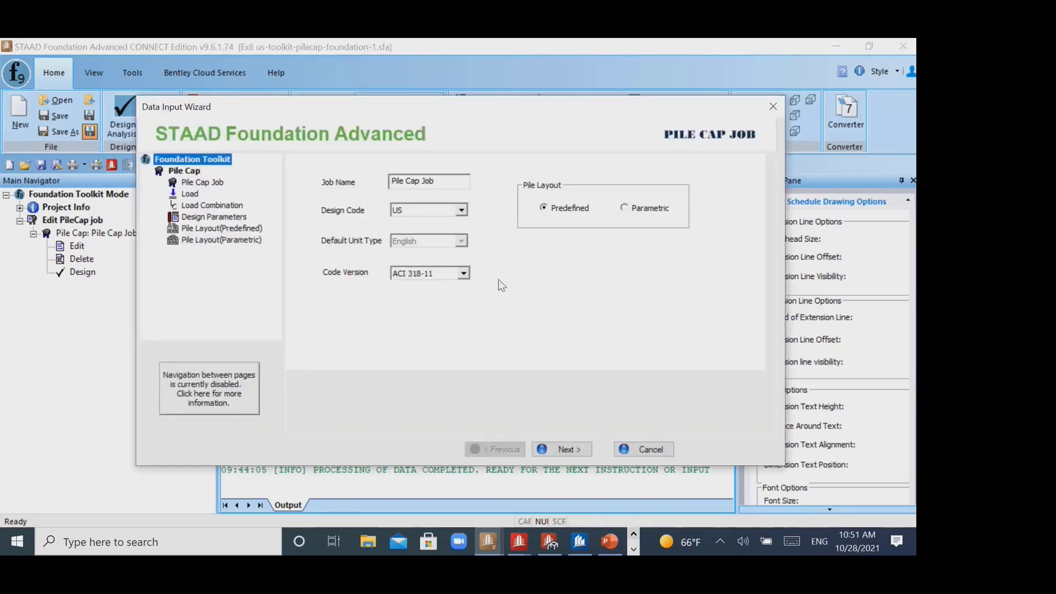
left_click_drag(370, 114, 394, 110)
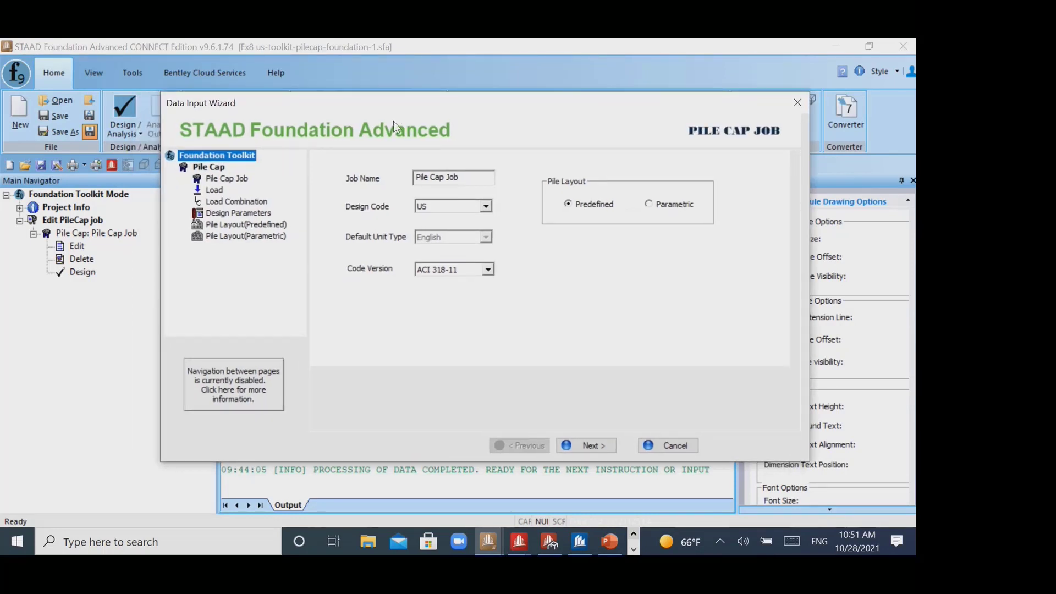
left_click(221, 193)
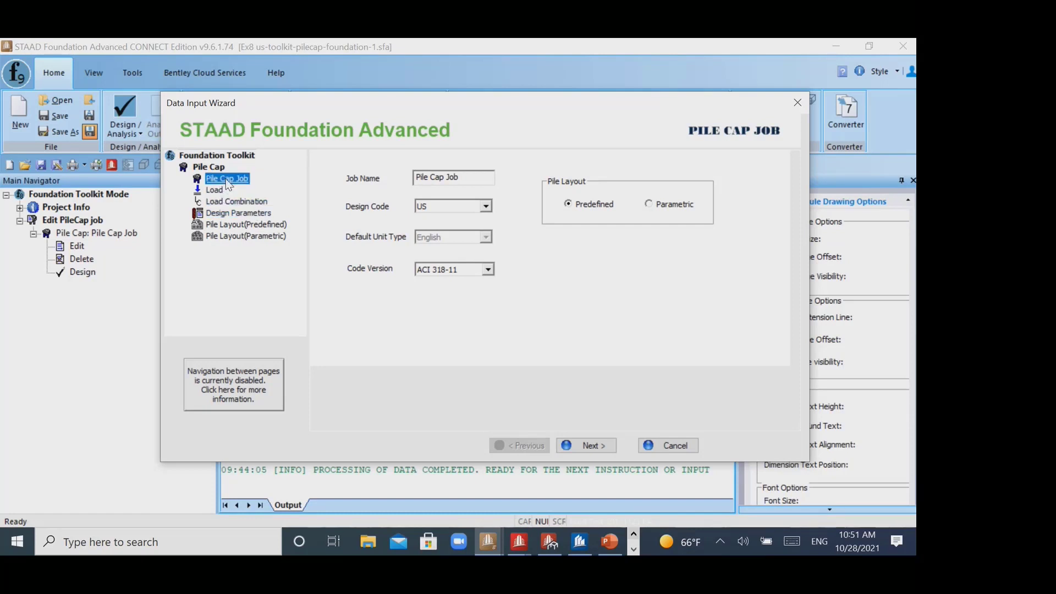
left_click(588, 444)
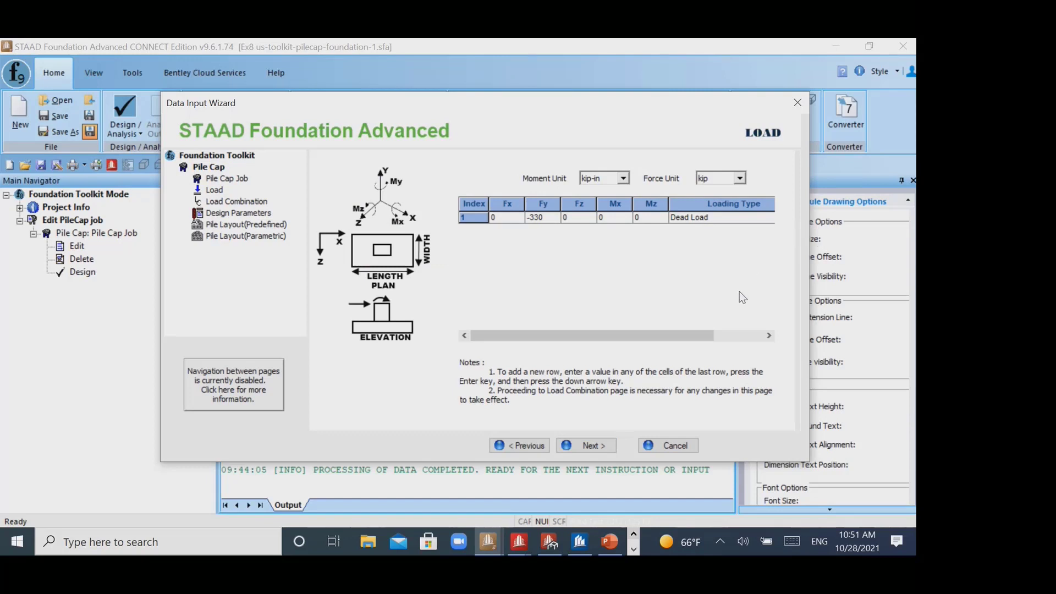
left_click(599, 446)
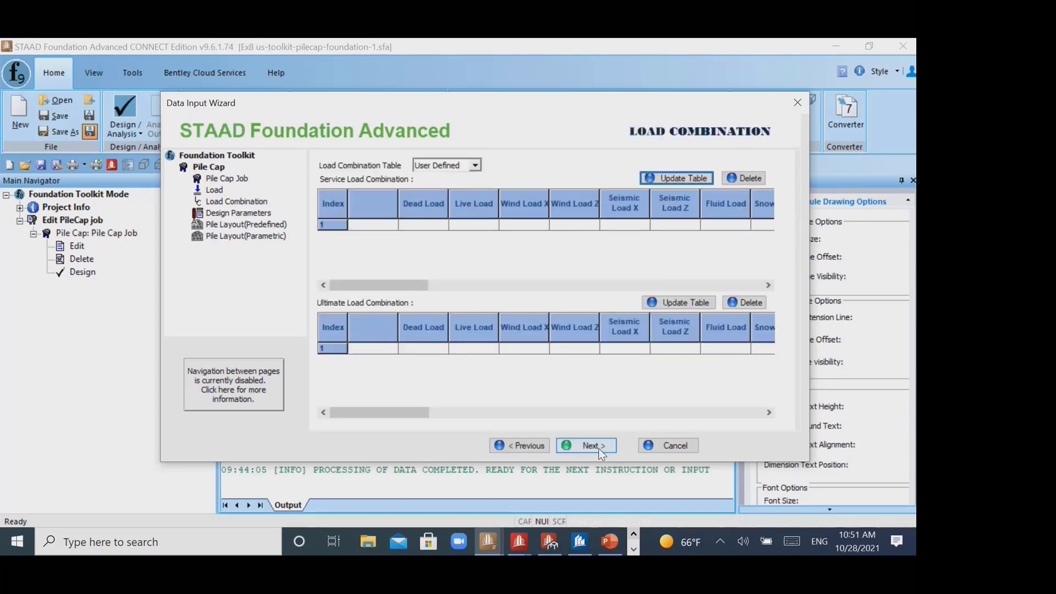
left_click(598, 447)
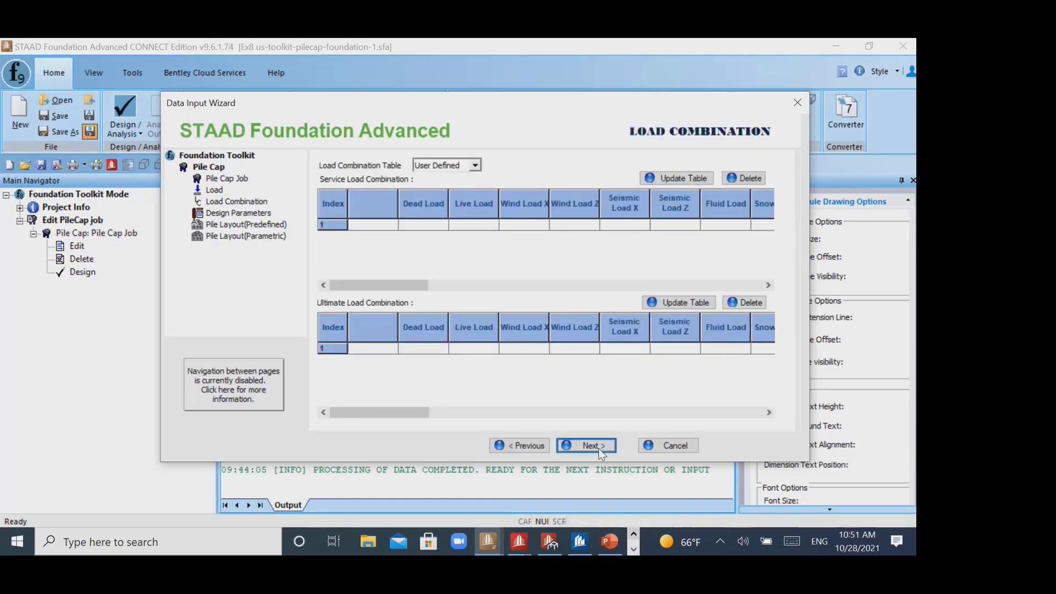
left_click(598, 448)
left_click(596, 315)
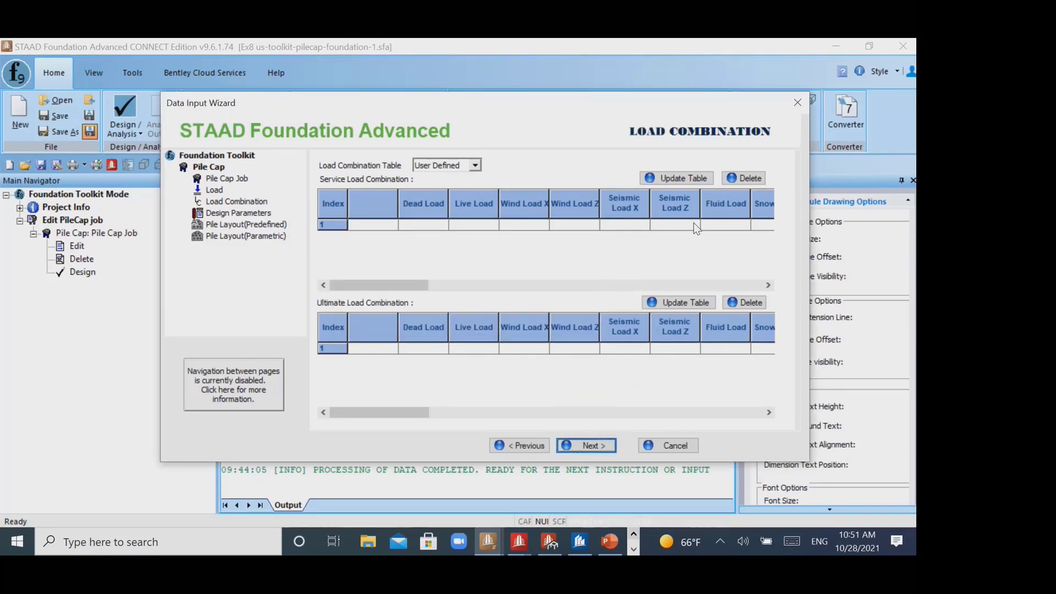
left_click(796, 103)
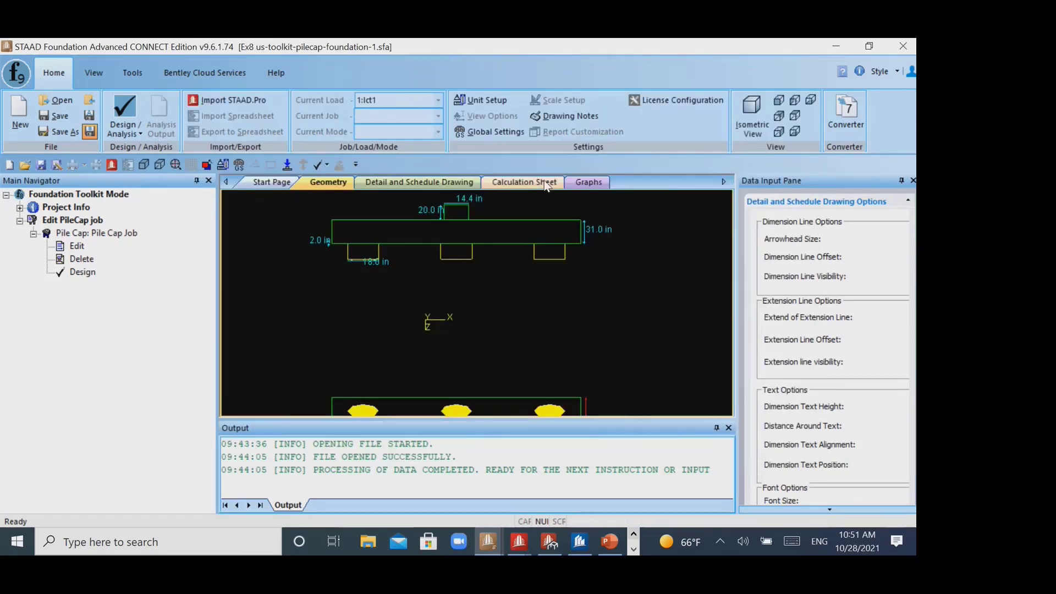
- Look through the calculation sheet and graphs, and examine the pile plan in the detail drawing again
left_click(527, 182)
left_click(582, 185)
left_click(419, 183)
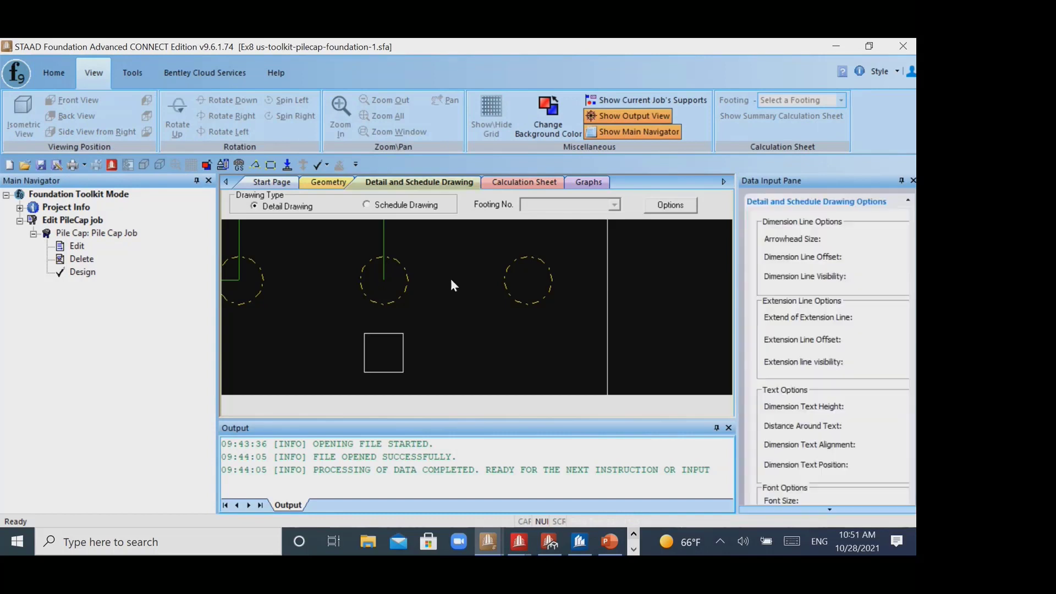
scroll(451, 296, "up", 4)
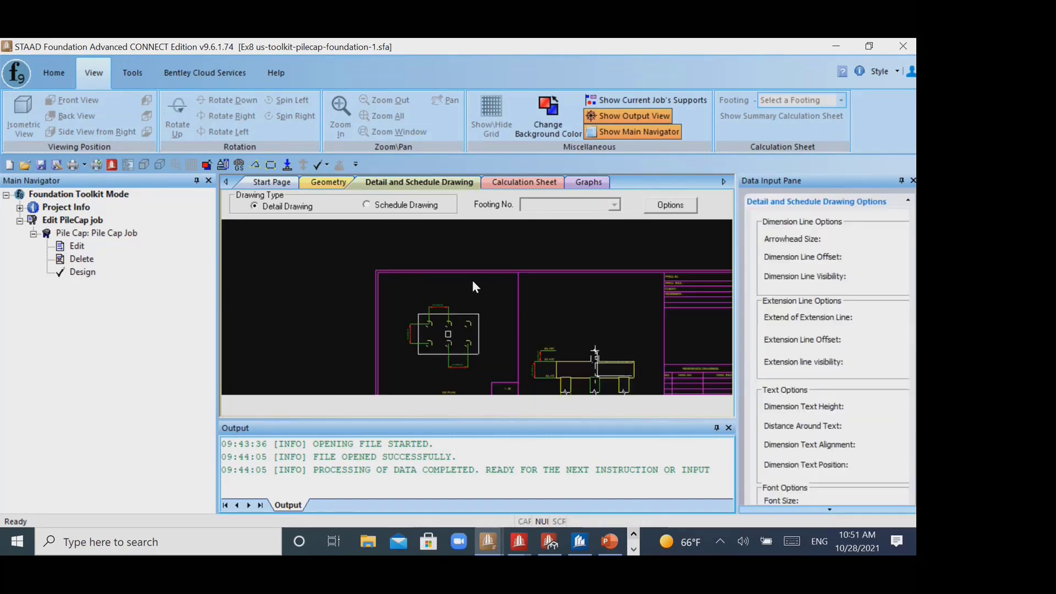
scroll(456, 308, "up", 5)
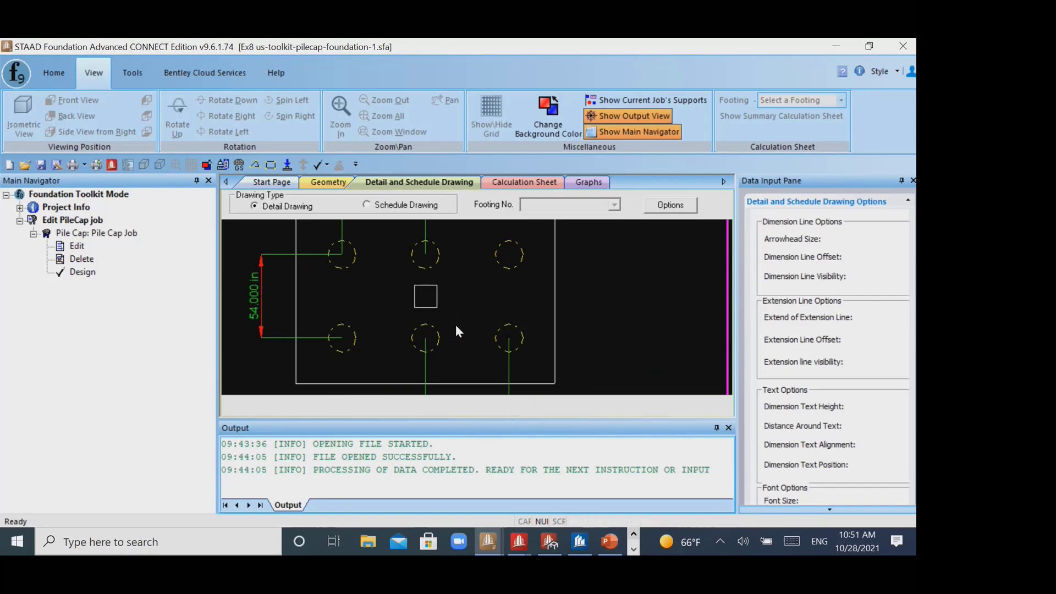
- Preview the open Ex7 model, return to the Ex8 toolkit model, and start a new Foundation Toolkit project, saving the current file
left_click(491, 546)
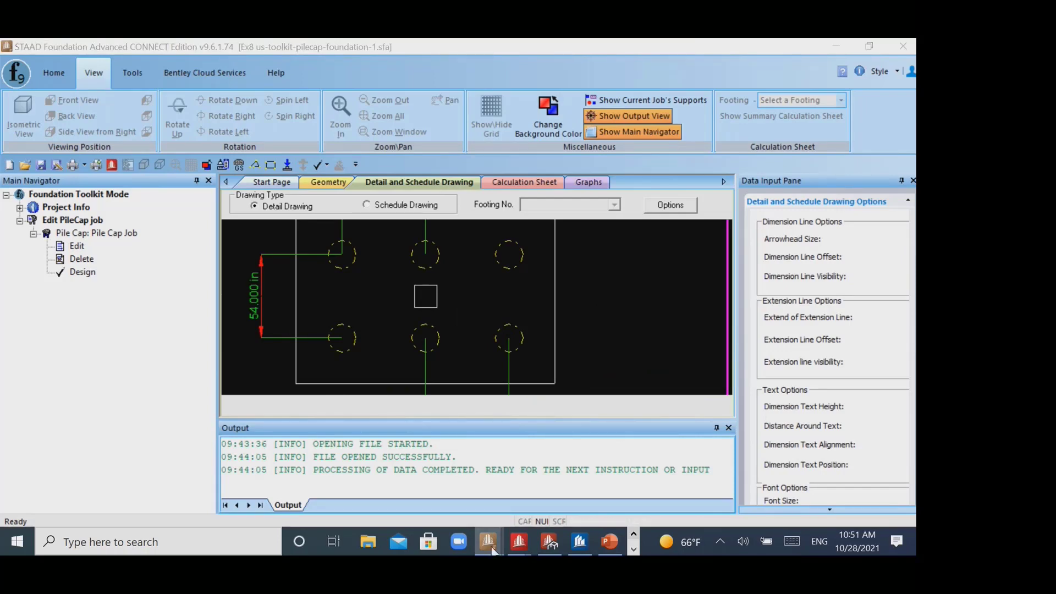
left_click(489, 545)
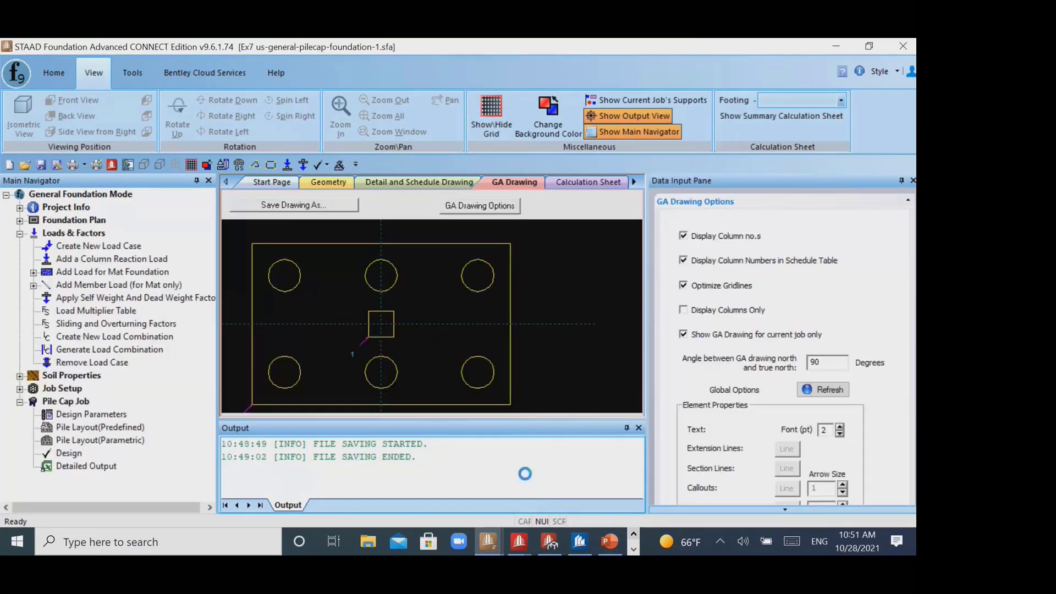
left_click(403, 481)
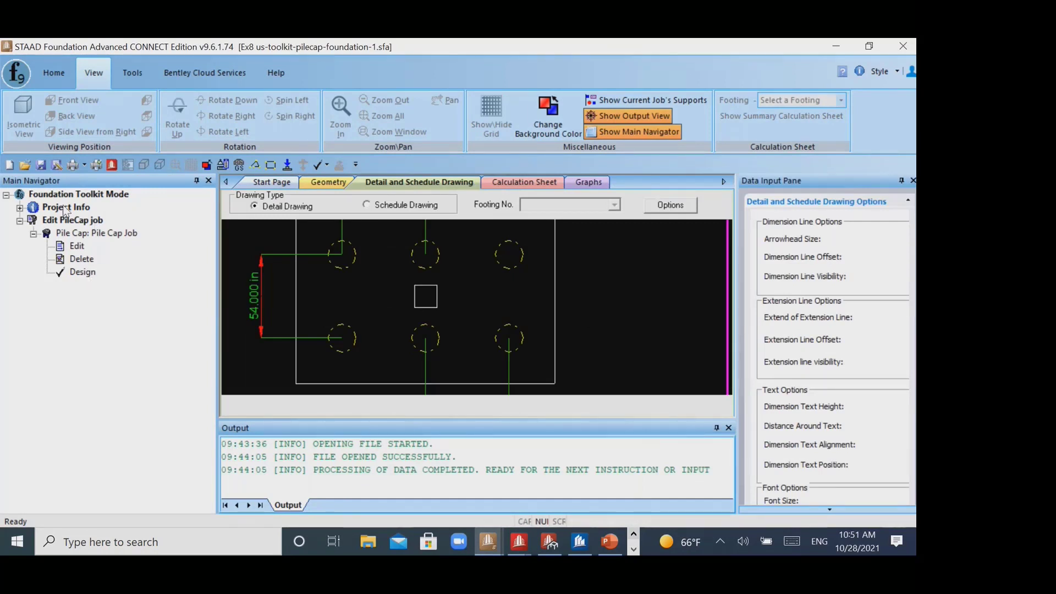
left_click(16, 72)
left_click(33, 103)
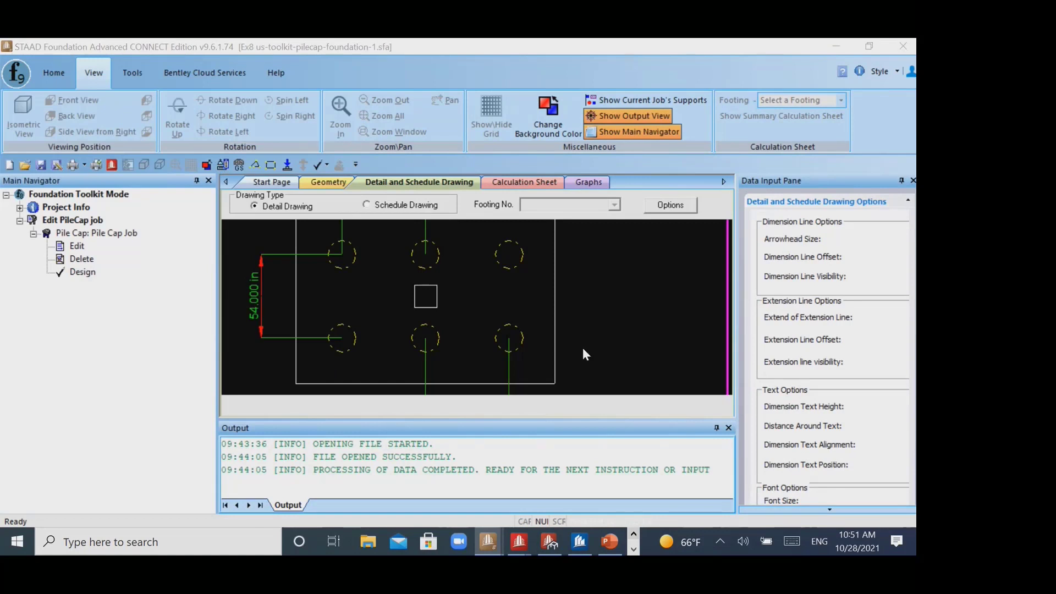
left_click(496, 225)
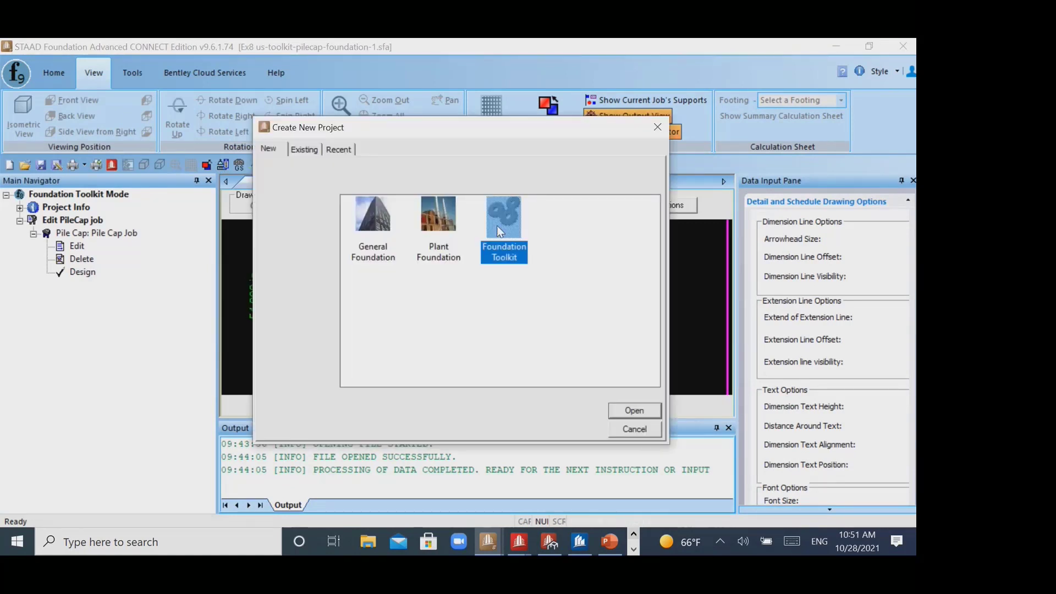
left_click(638, 410)
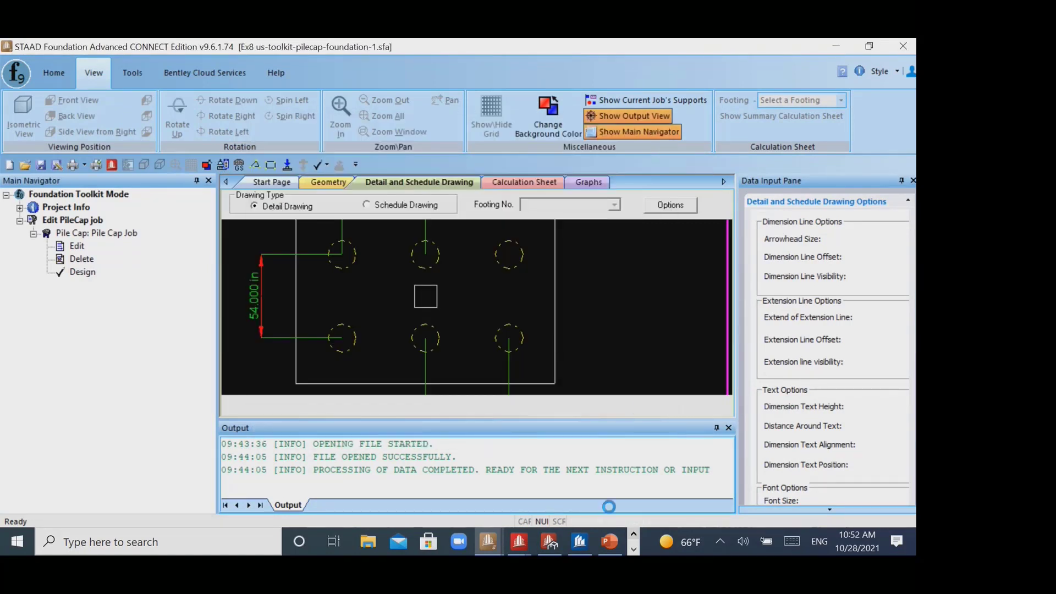
left_click(451, 322)
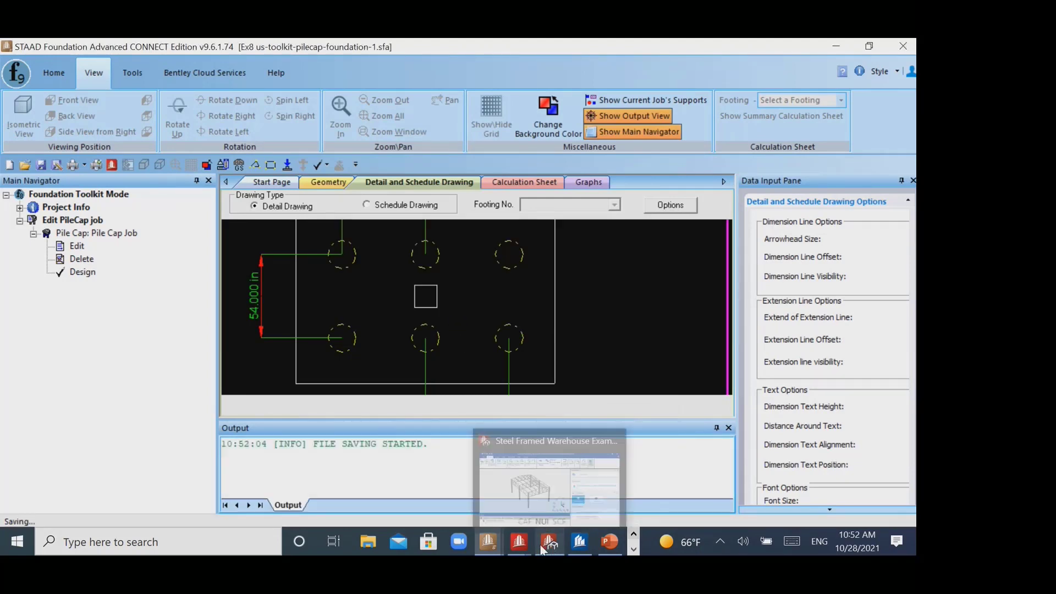
- Switch to PowerPoint and present from slide 31 through the STAAD Foundation Advanced workflow and interoperability slides to the foundation design video
left_click(612, 541)
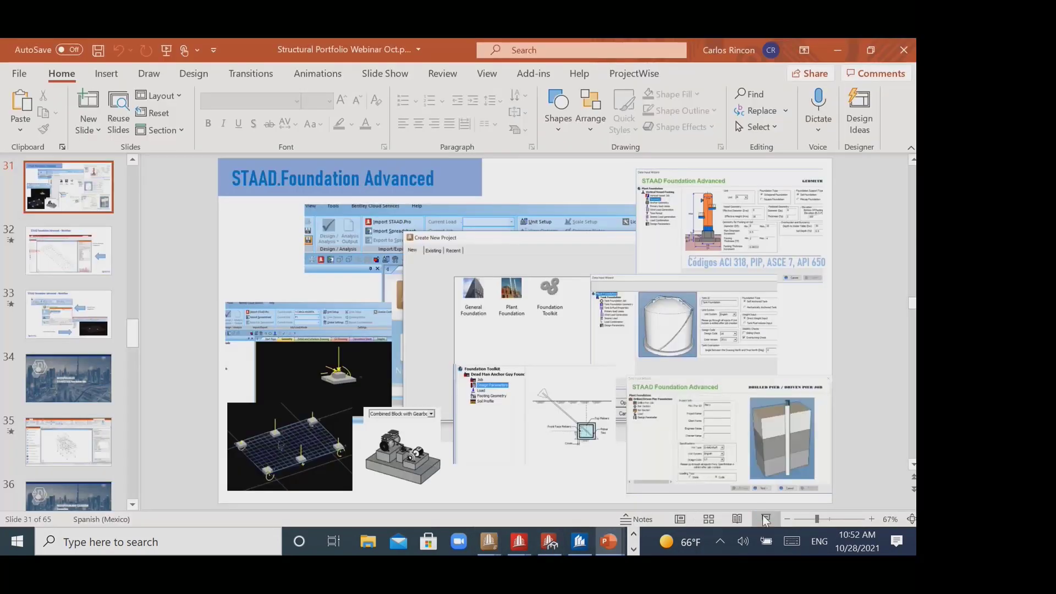
left_click(763, 517)
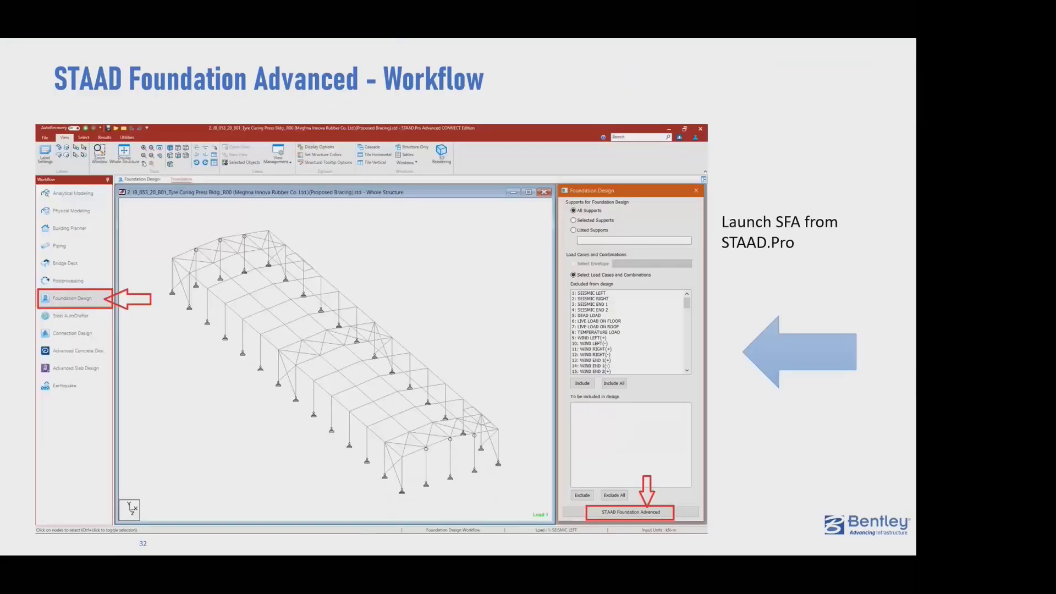
key("Right")
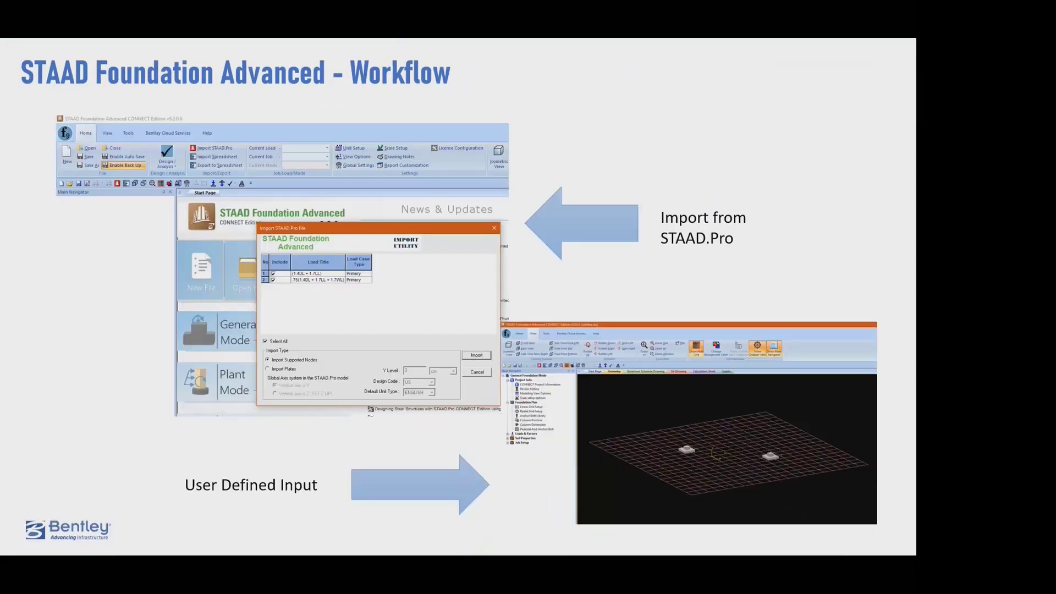
key("Right")
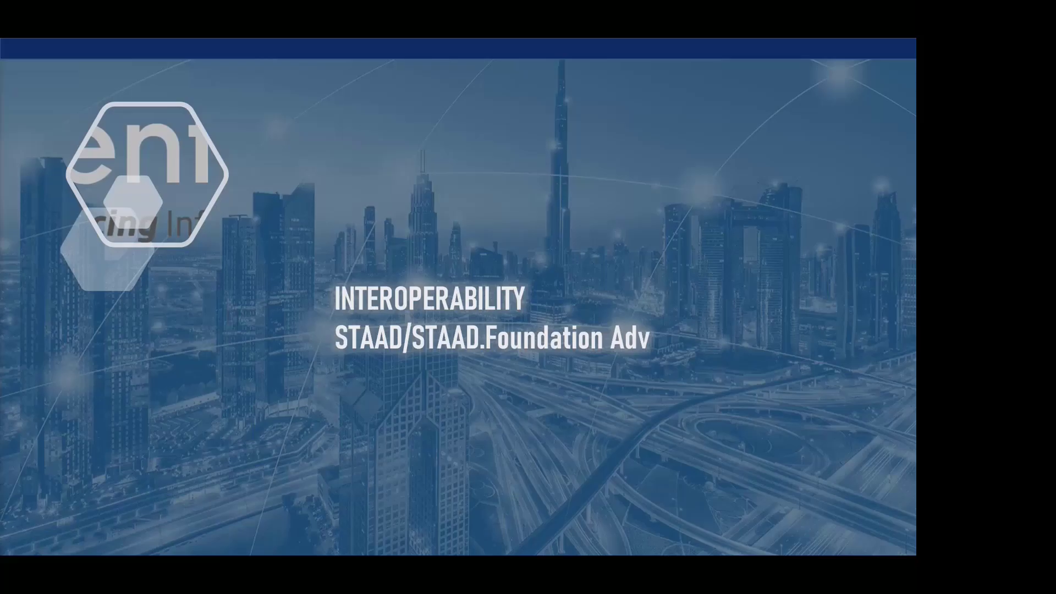
key("Right")
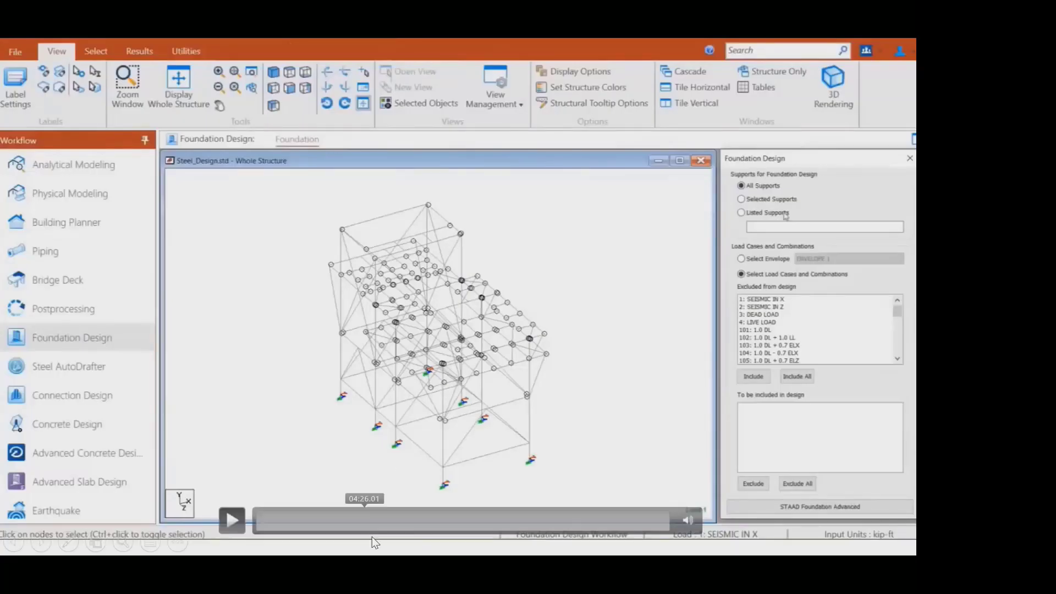
- Skim the foundation design video by jumping forward through it to about 13:40
left_click(378, 521)
left_click(486, 523)
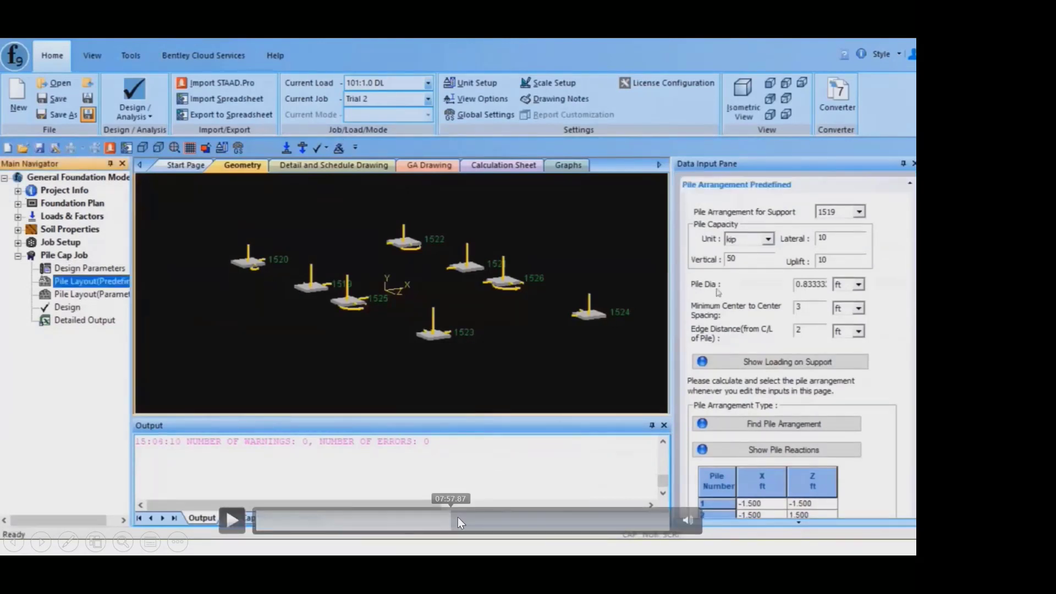
left_click(536, 524)
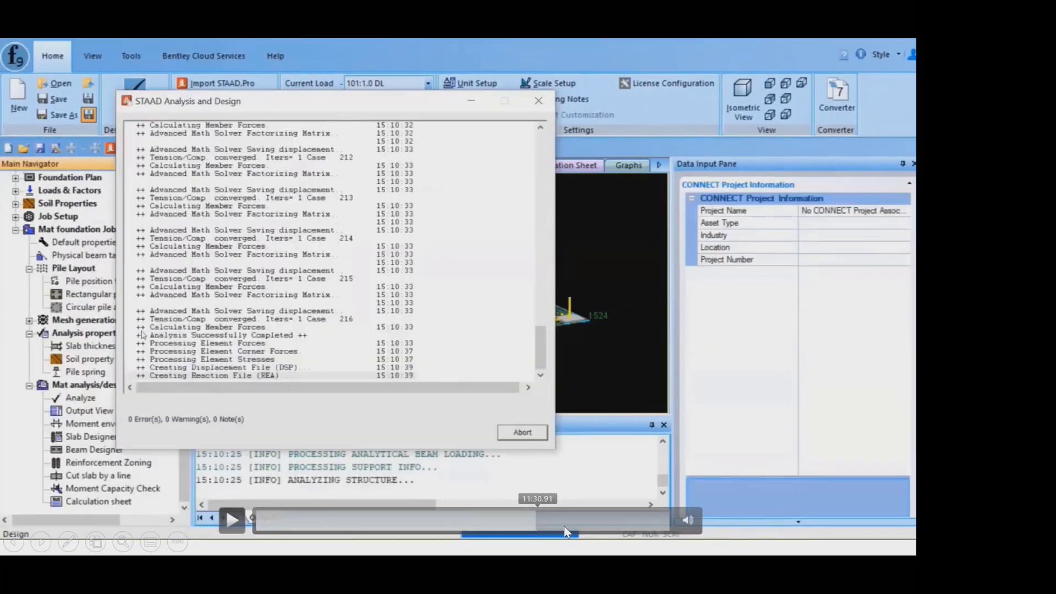
left_click(590, 528)
- Advance to the connection design video slide, skim the video at several points, and jump back near its beginning
key("Right")
key("Right")
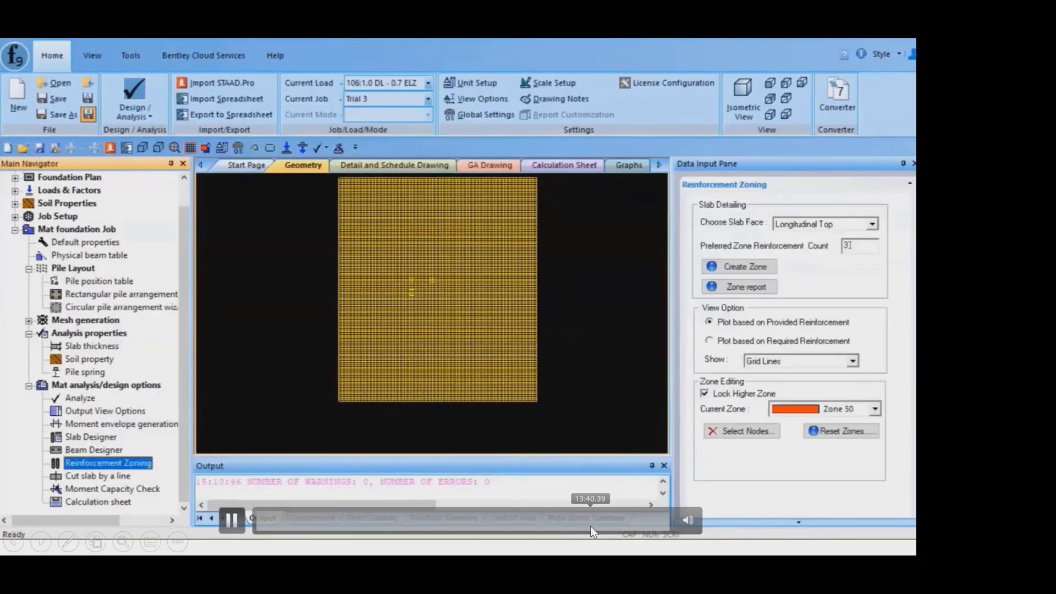
key("Right")
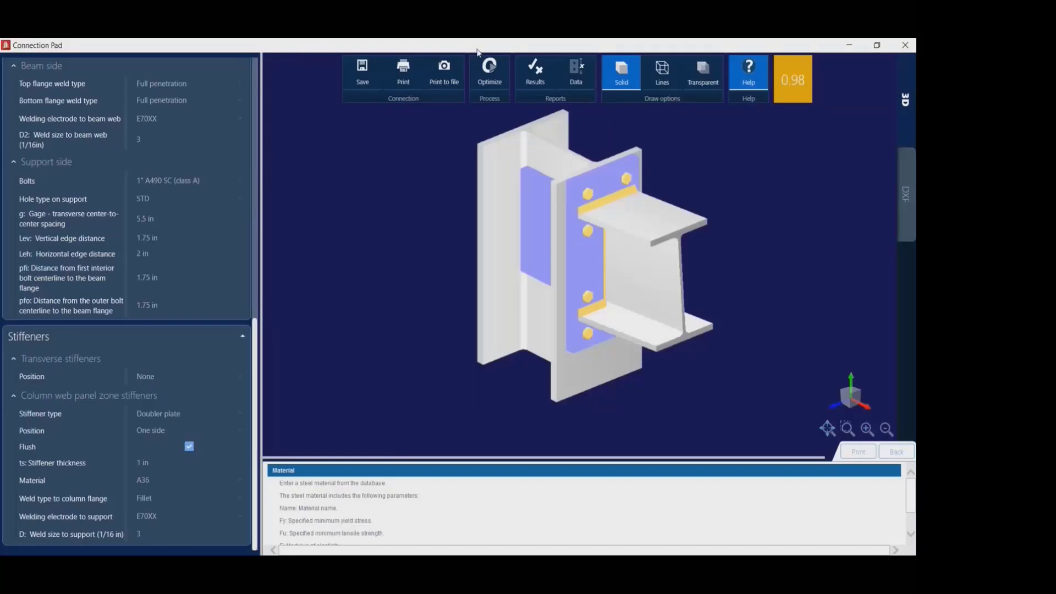
mouse_move(405, 545)
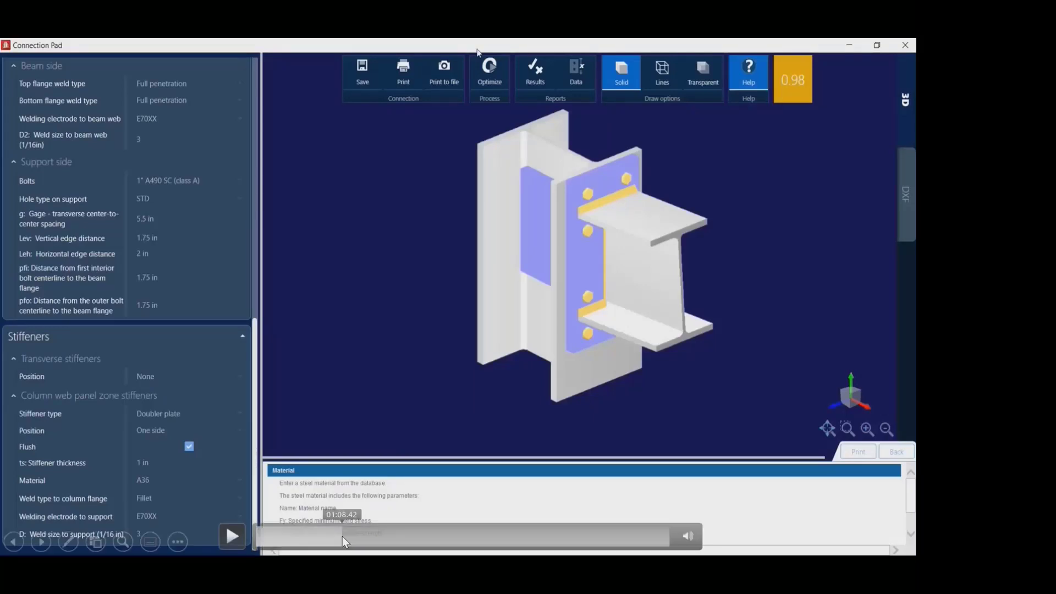
left_click(342, 536)
left_click(395, 529)
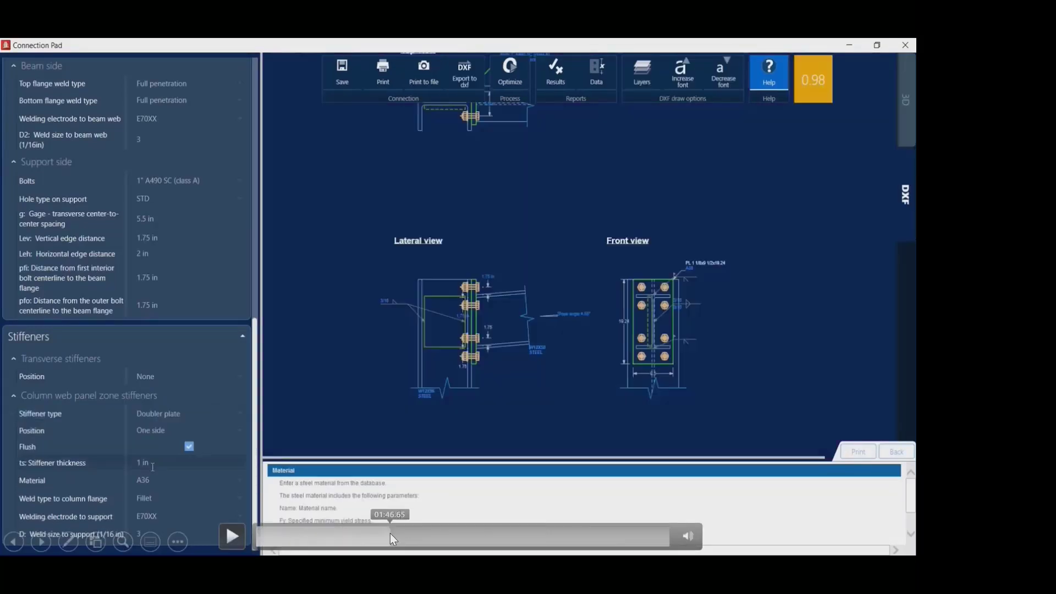
left_click(459, 530)
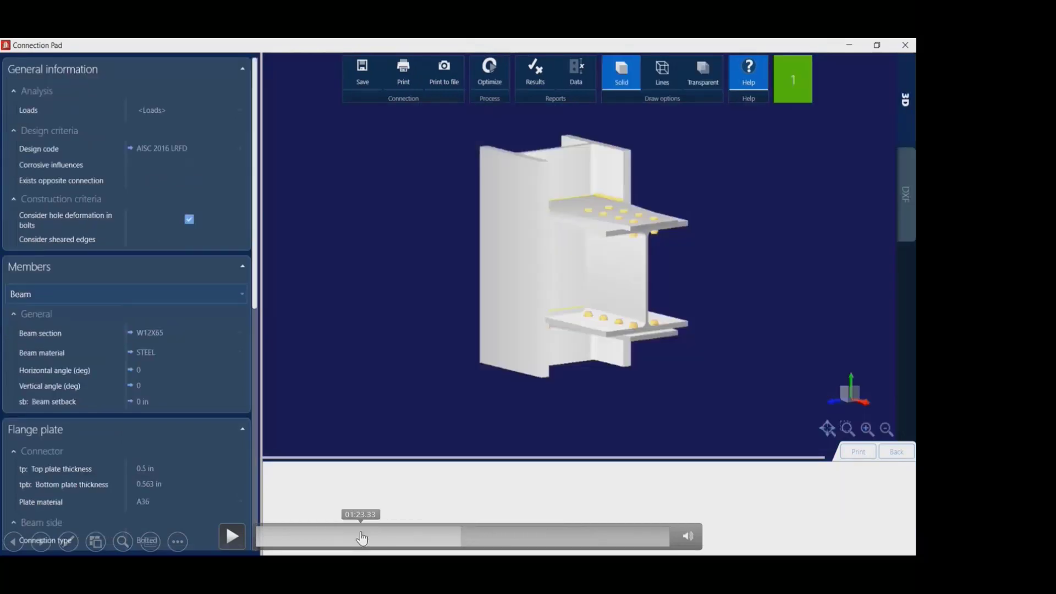
left_click(302, 536)
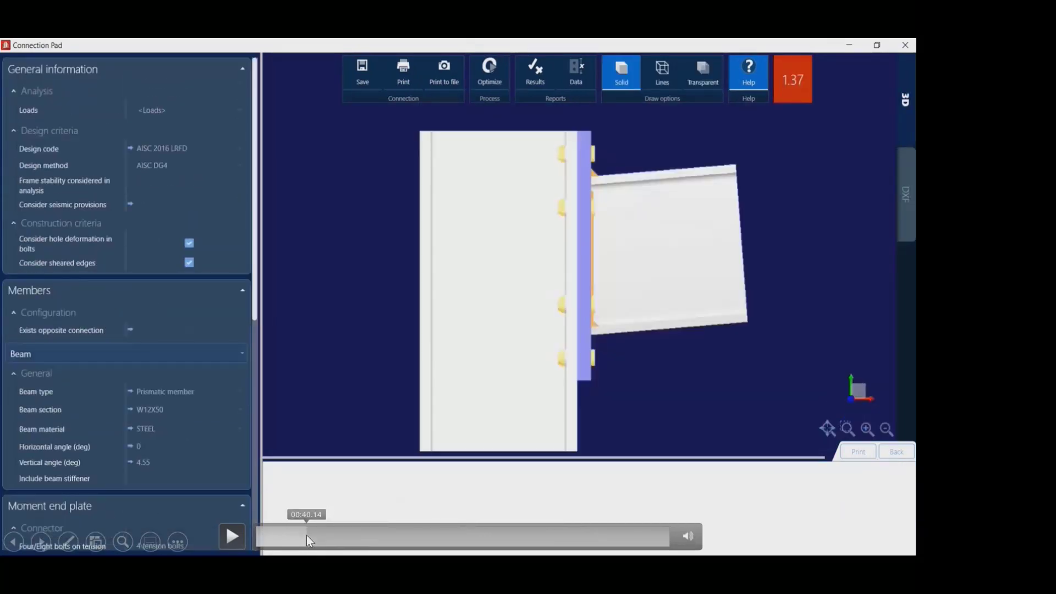
left_click(278, 534)
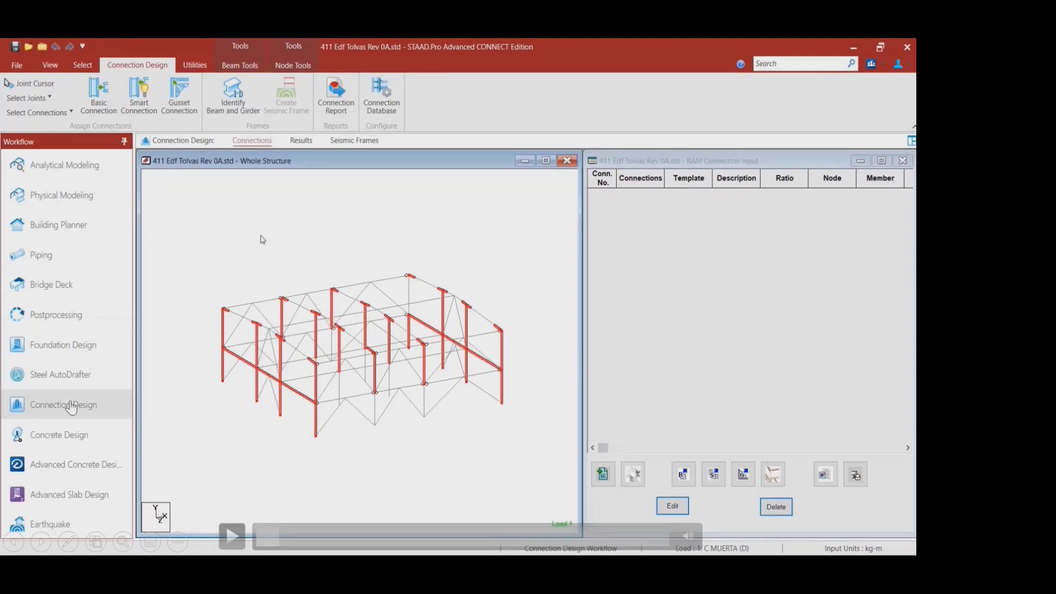
- Play the connection design video and skim forward through about 1:32 and 3:01 to the double-brace gusset connection
left_click(233, 536)
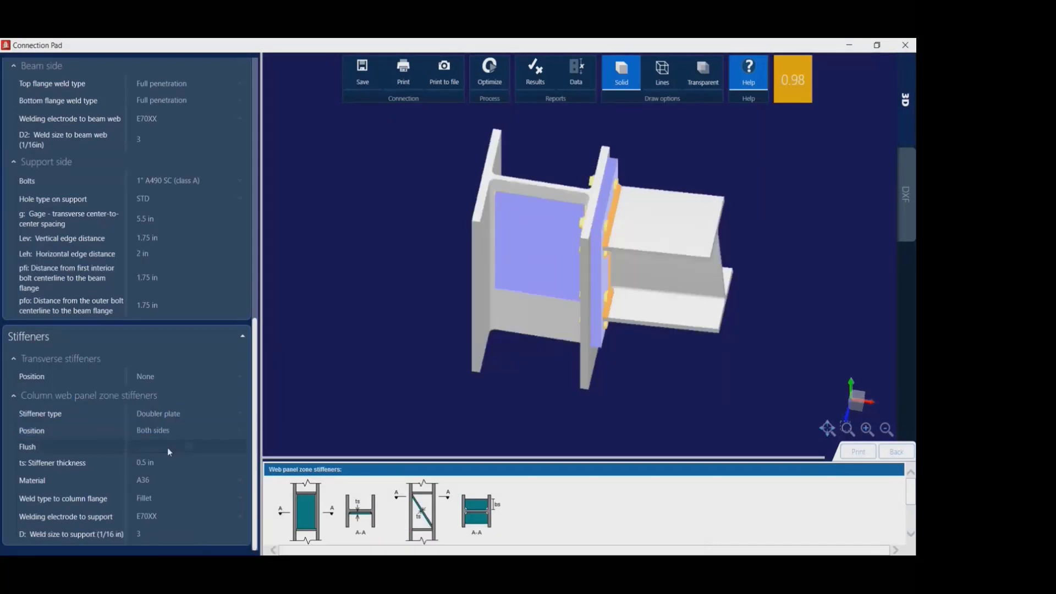
left_click(361, 535)
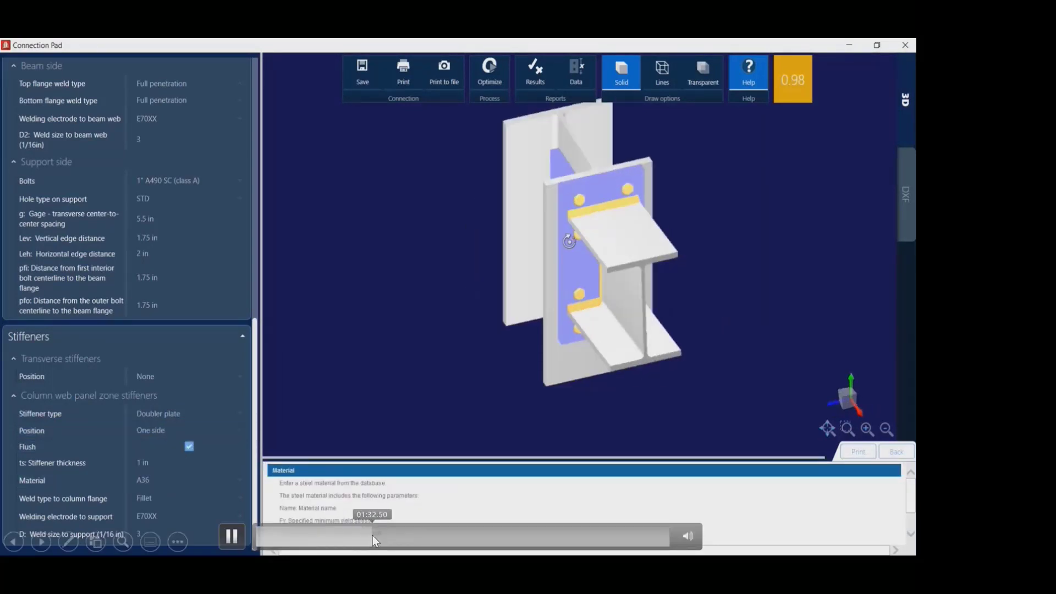
left_click(372, 536)
left_click(386, 537)
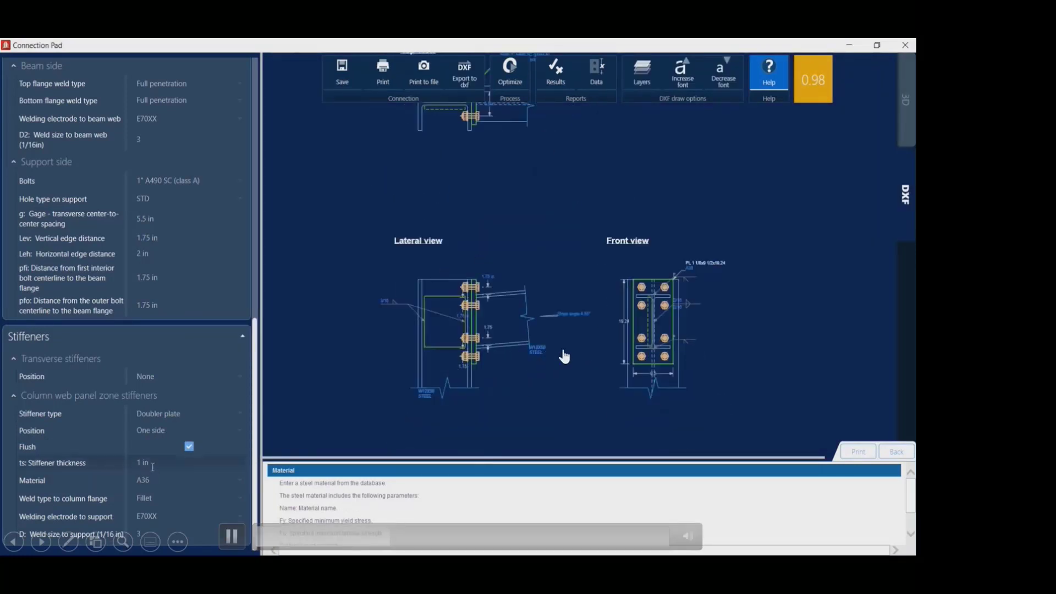
left_click(484, 536)
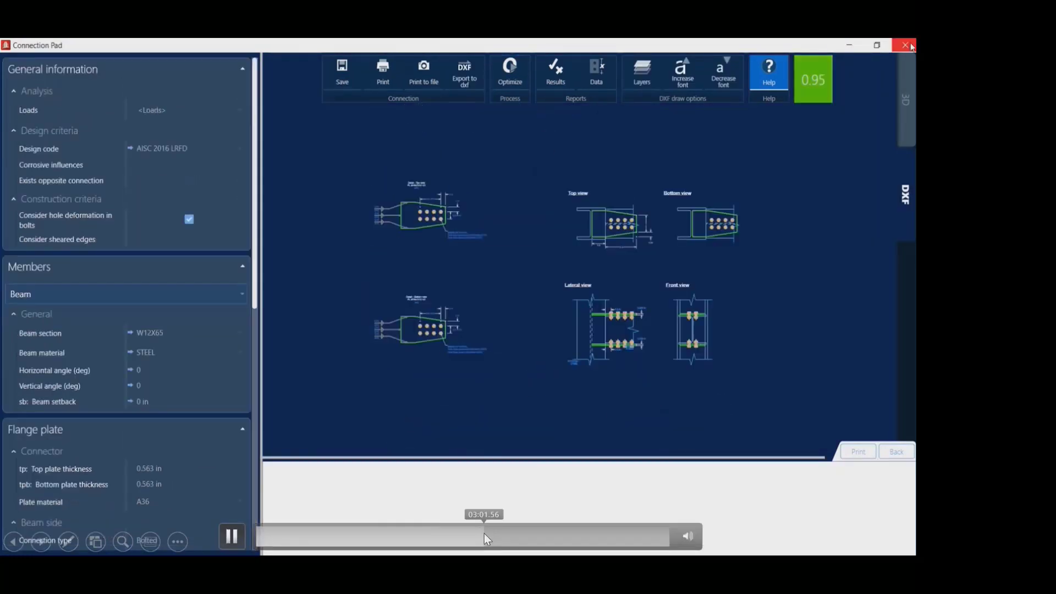
left_click(544, 535)
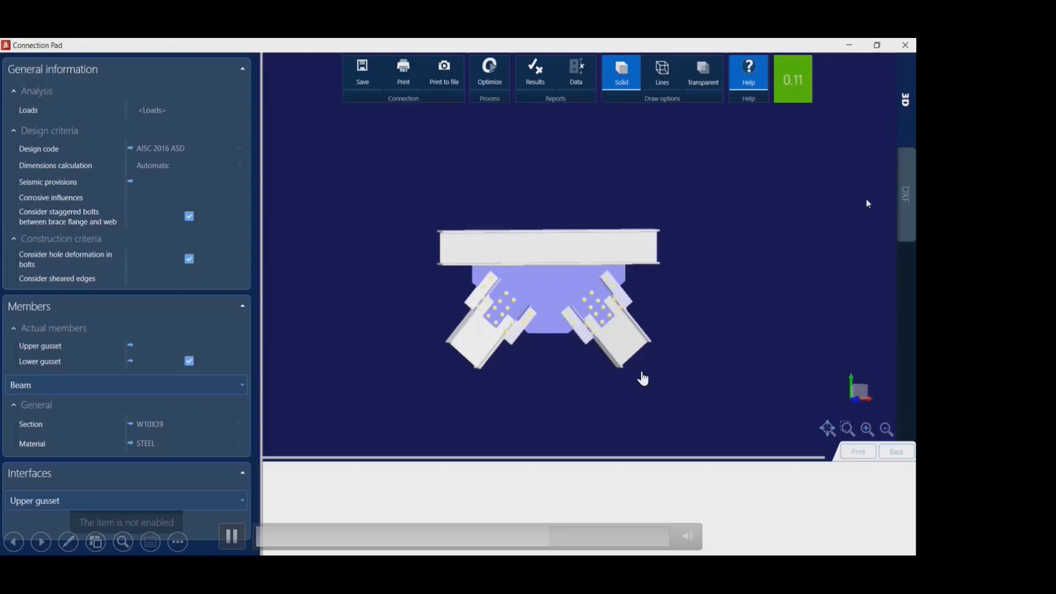
- Advance the slide show past the Analytical Synchronizer title to the Integrated Structural Modeling diagram slide
key("Right")
key("Right")
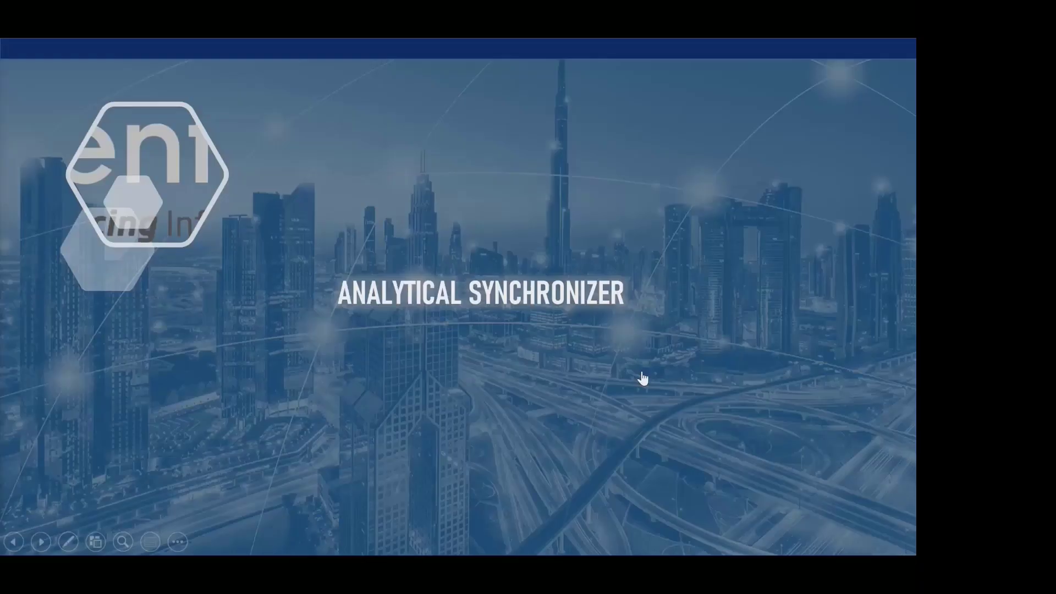
key("Right")
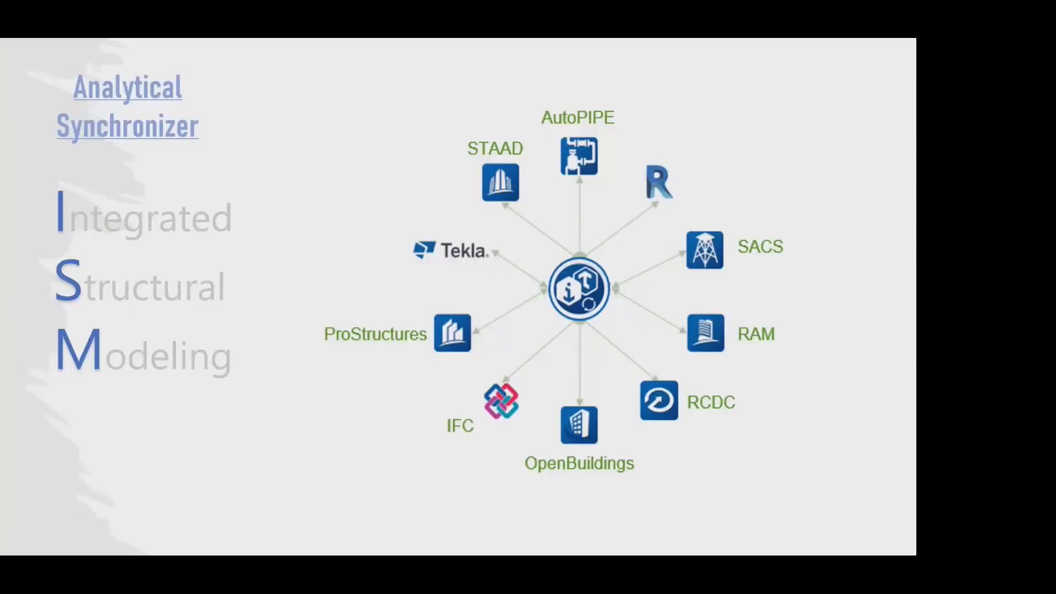
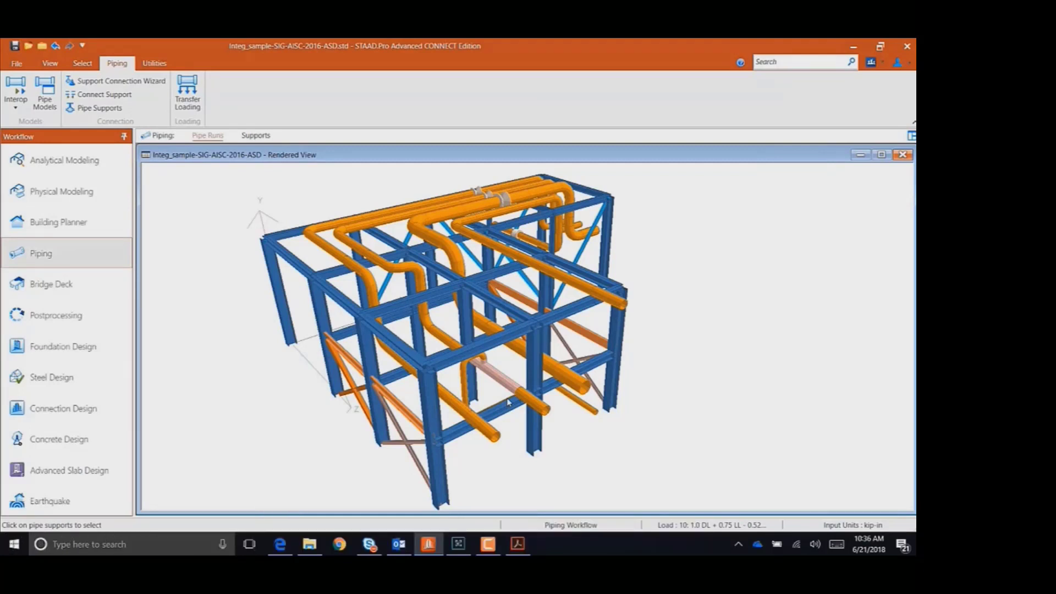
- Skim the piping integration video by jumping forward to about 0:33 and 1:05
mouse_move(370, 548)
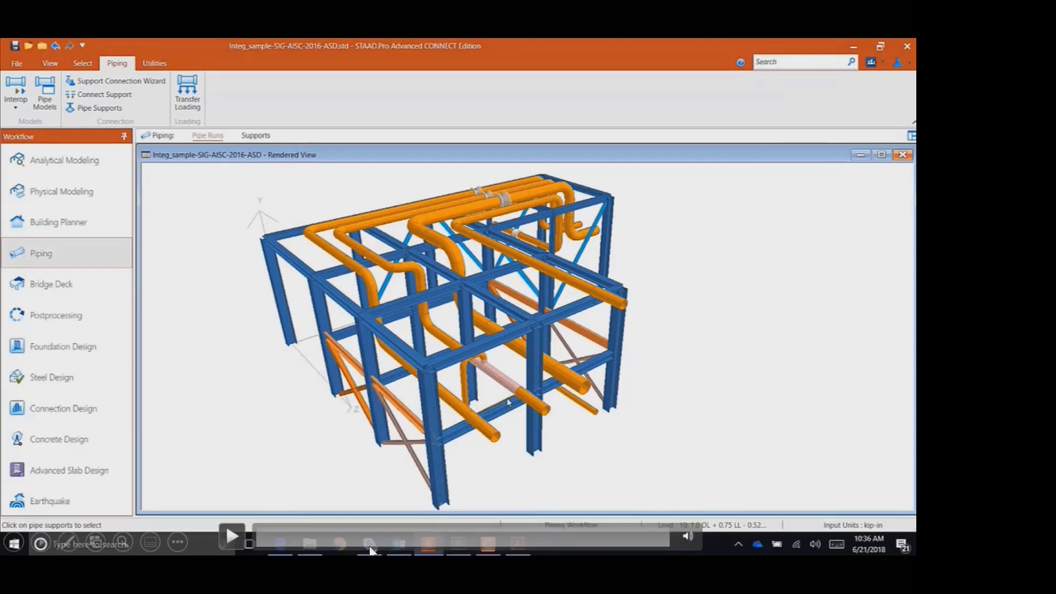
left_click(324, 542)
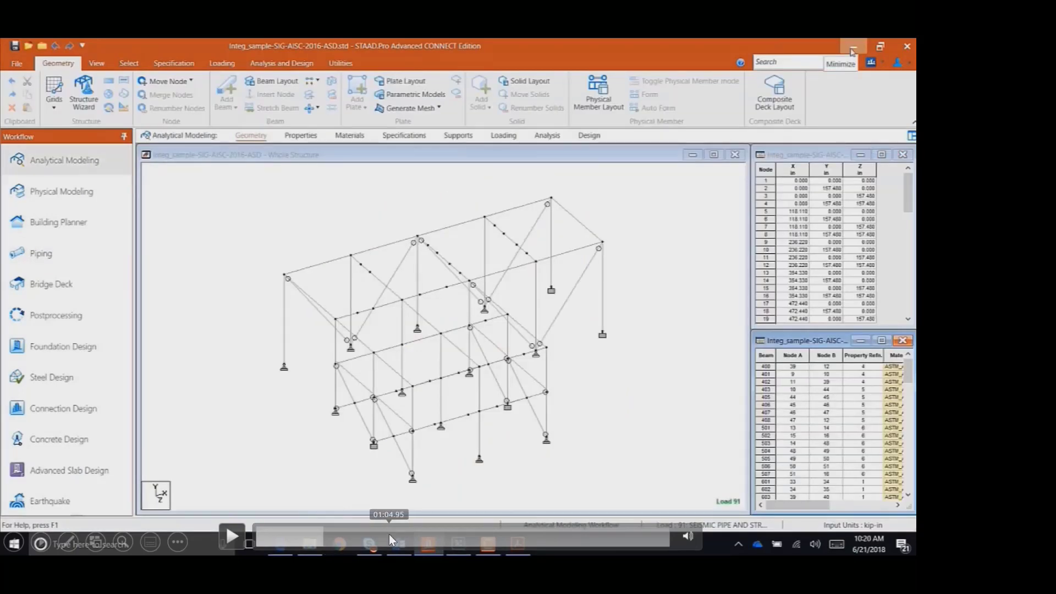
left_click(388, 533)
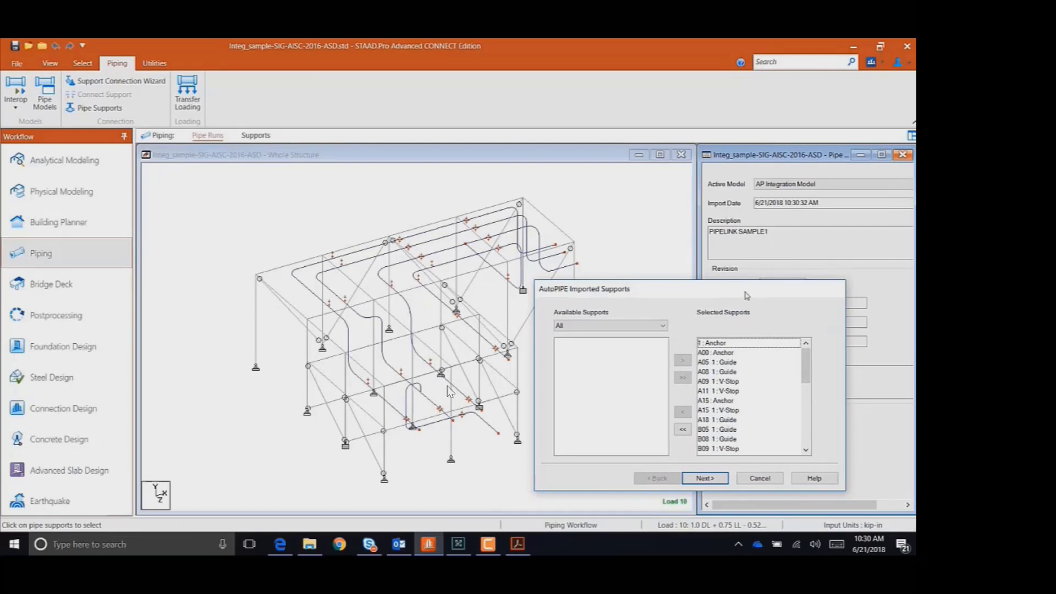
- Advance to the SACS jacket structure video slide and jump close to the end of that video
mouse_move(444, 348)
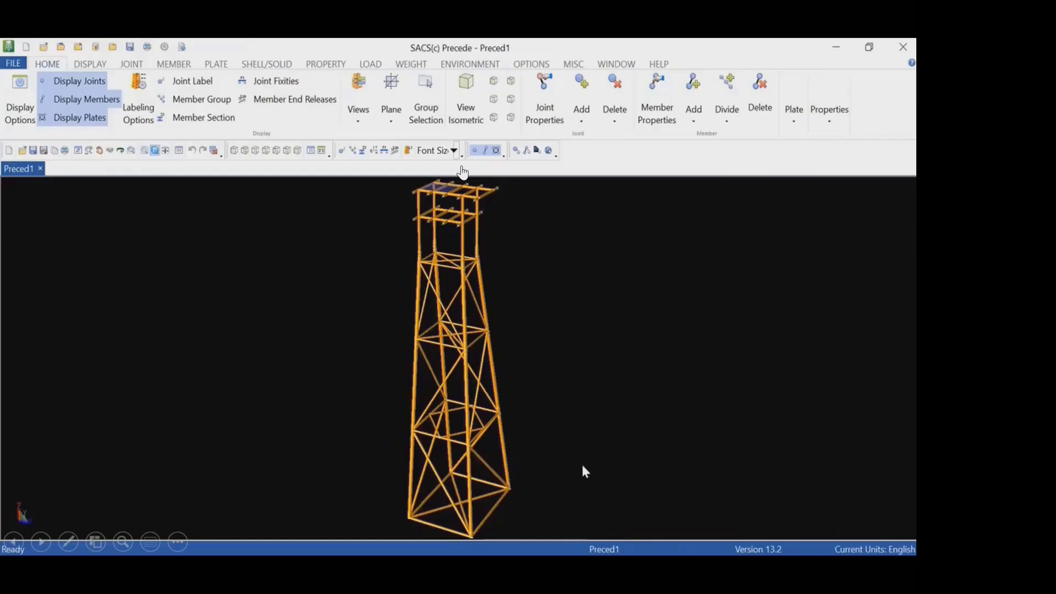
mouse_move(669, 500)
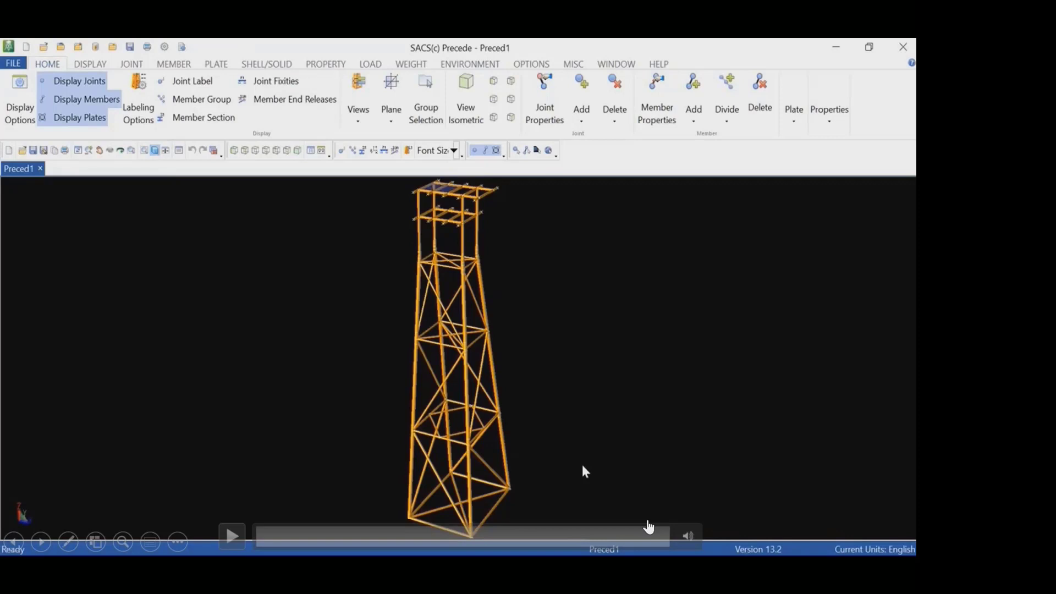
left_click(601, 536)
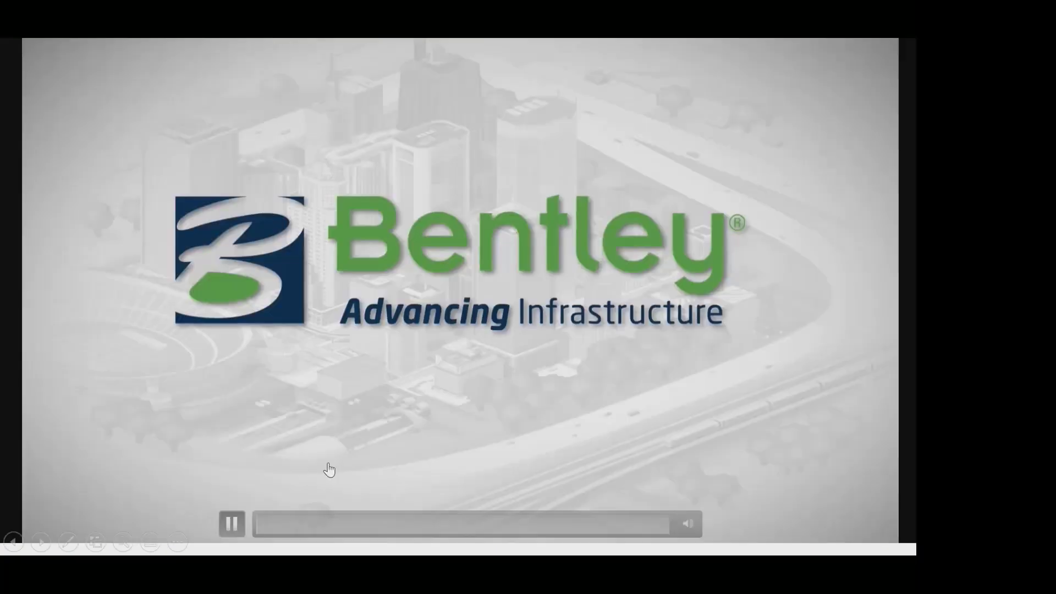
- Mute the Revit ISM video and skim through about 0:22 and 0:40 to the repository creation settings
mouse_move(684, 525)
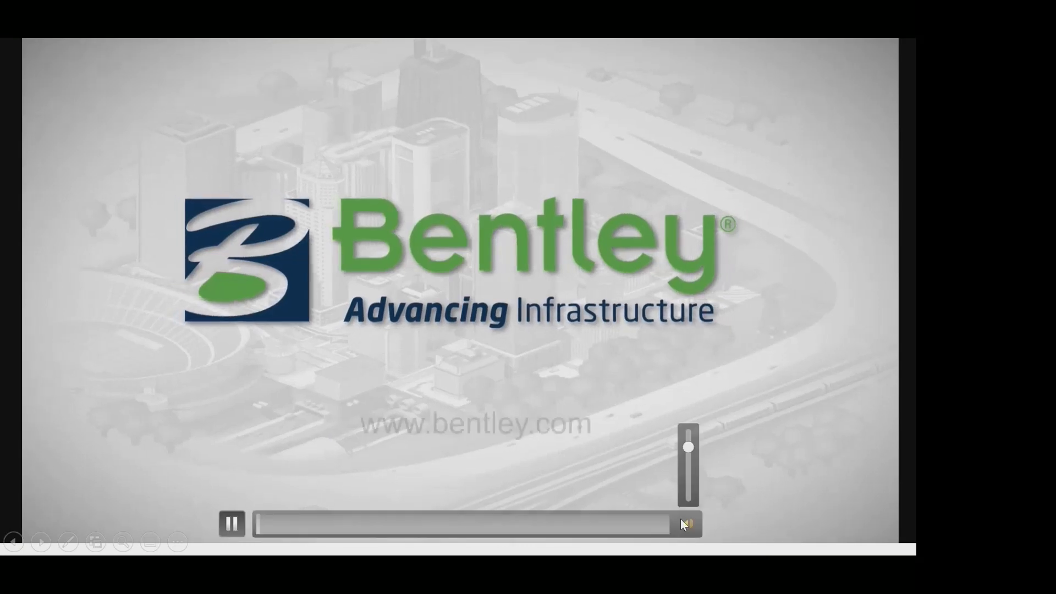
left_click_drag(690, 448, 693, 511)
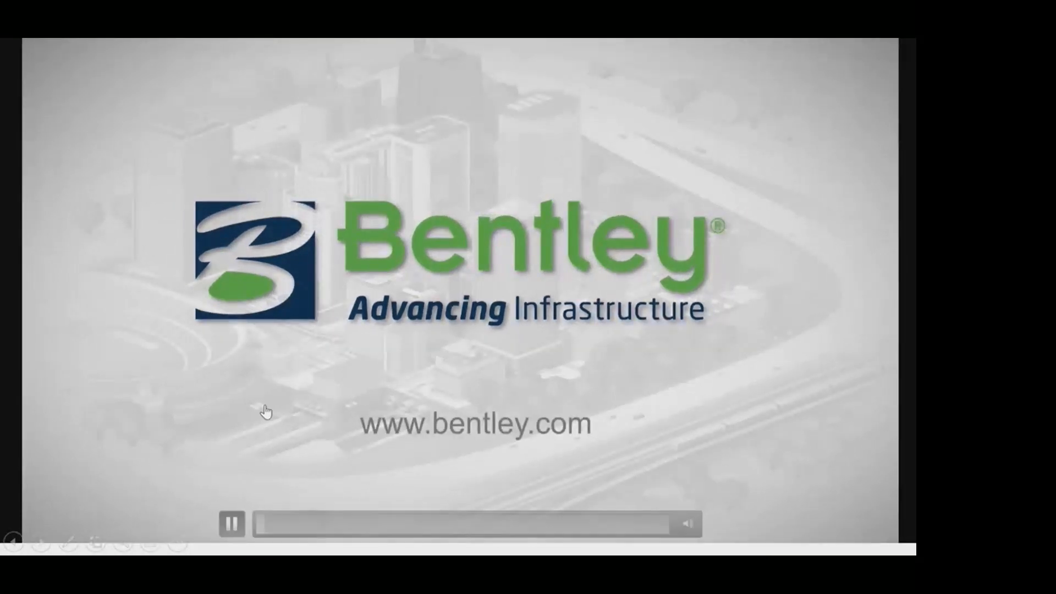
left_click(298, 527)
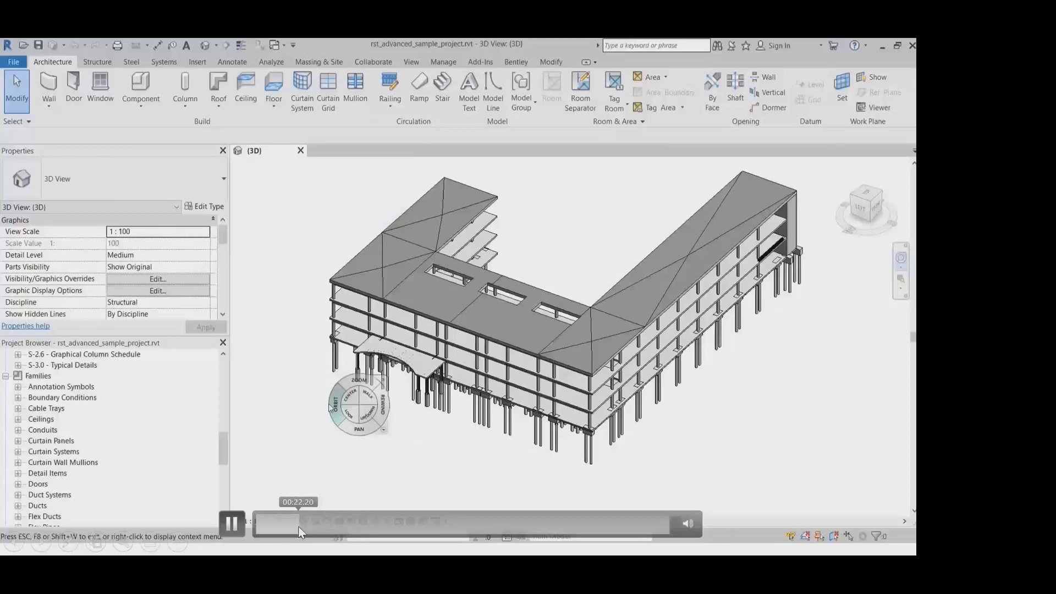
left_click(332, 526)
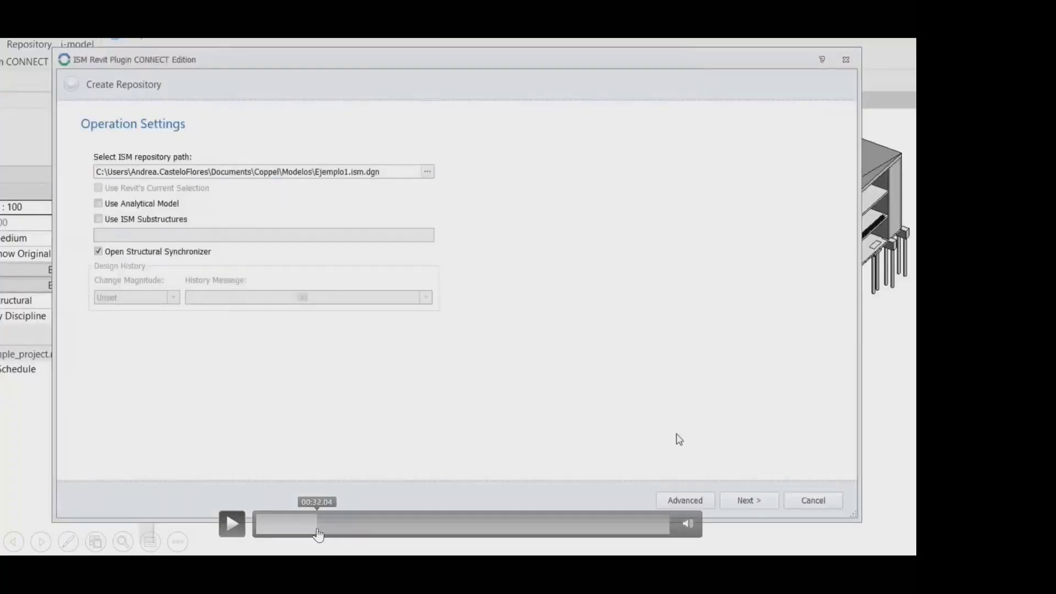
left_click(317, 527)
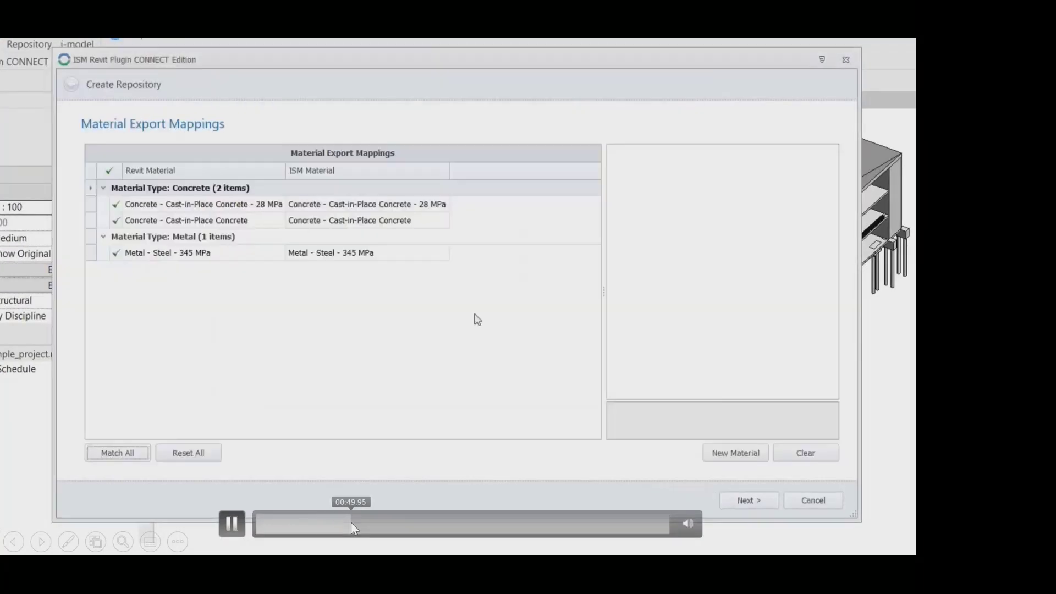
- Skim the Revit ISM video through the section export mappings and data export to the Structural Synchronizer review
left_click(351, 522)
left_click(371, 523)
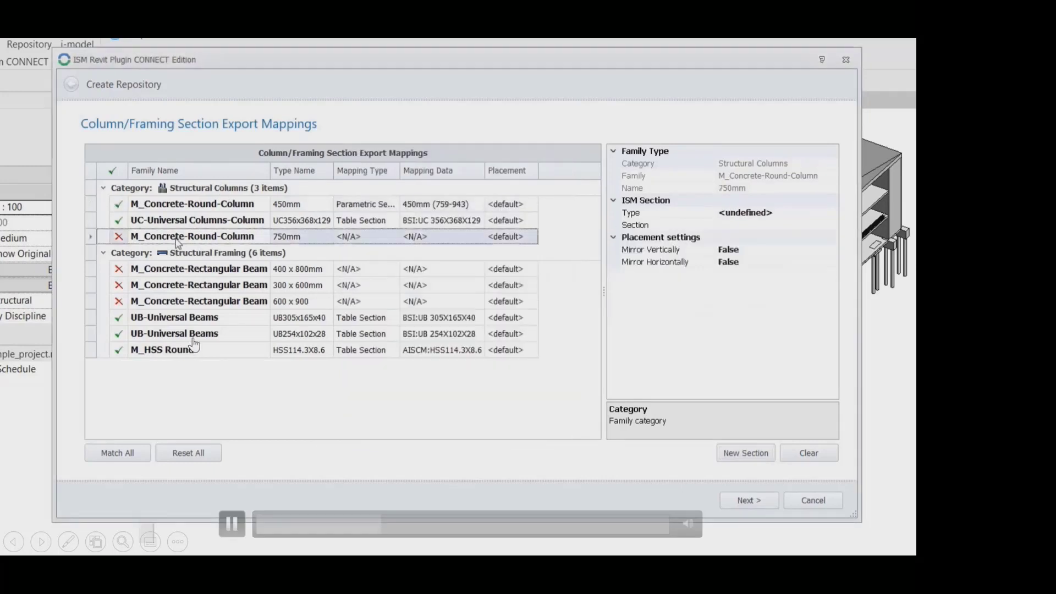
left_click(413, 520)
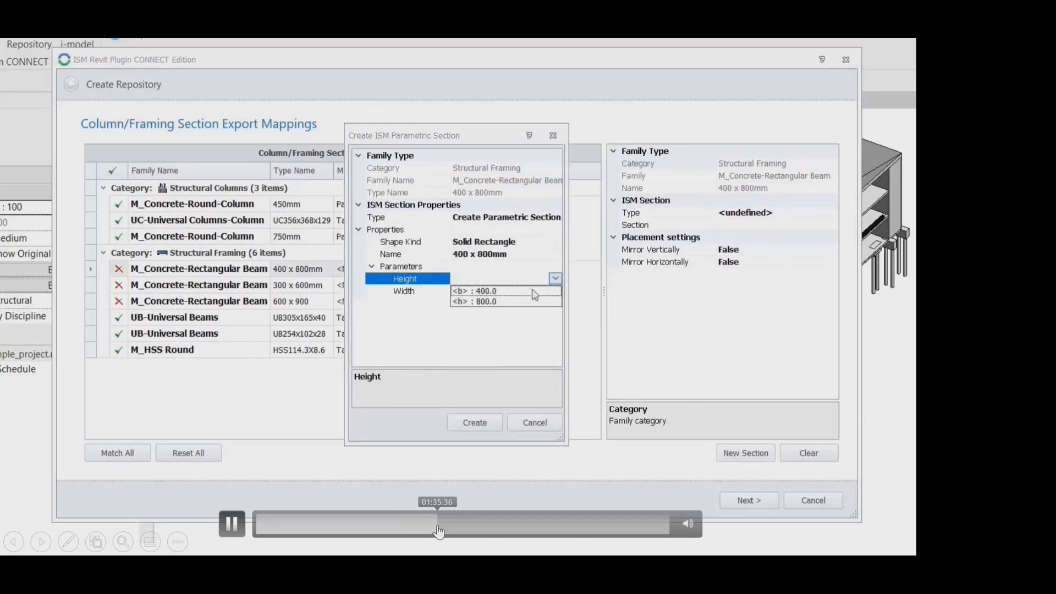
left_click(438, 526)
left_click(461, 525)
left_click(497, 526)
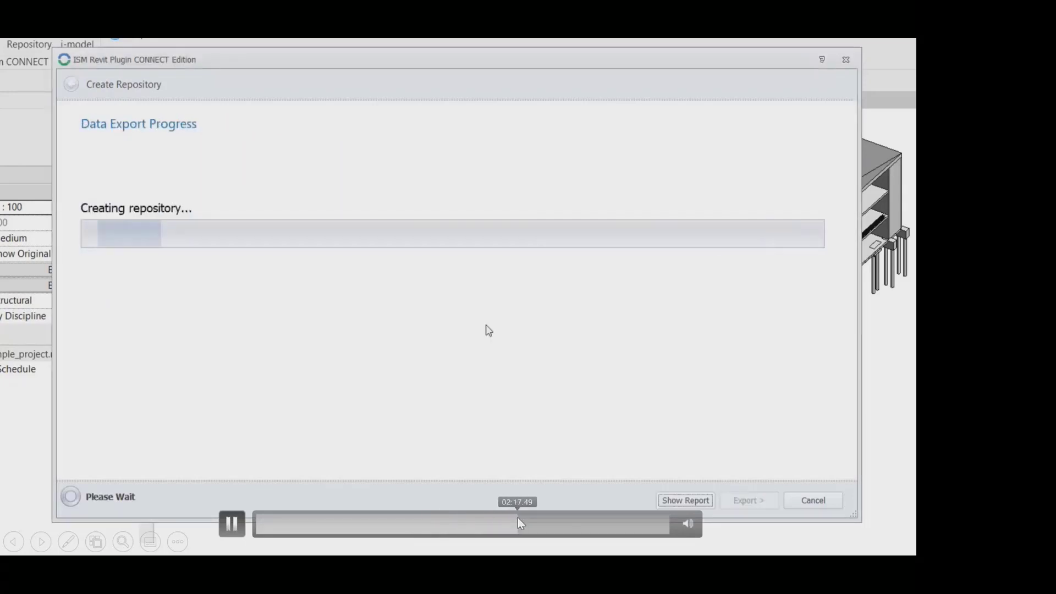
left_click(517, 524)
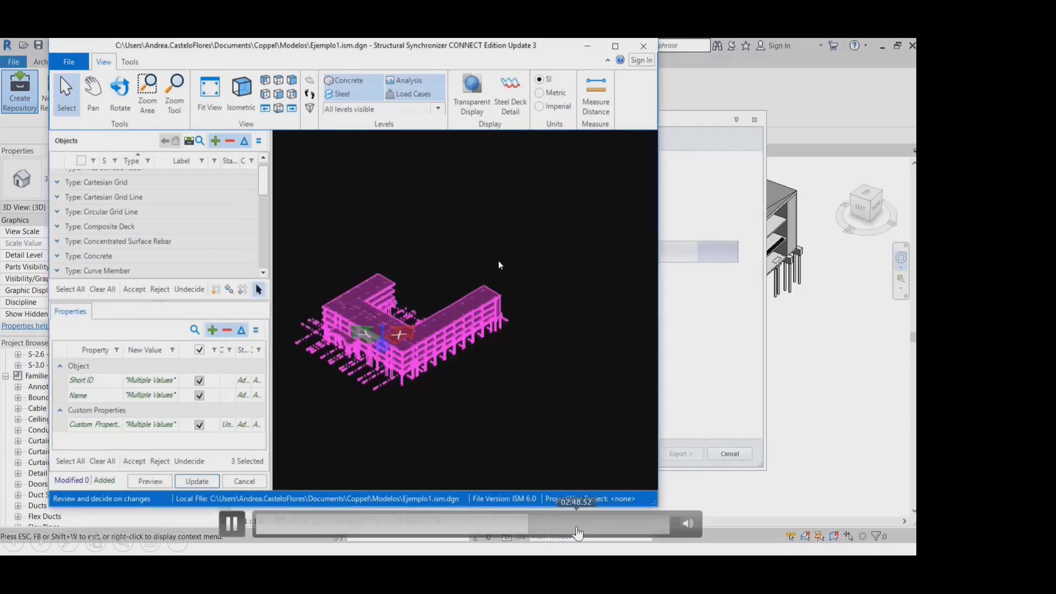
- Skim the video from the ISM file selection at about 3:00 to the imported building model in Physical Modeller
left_click(576, 525)
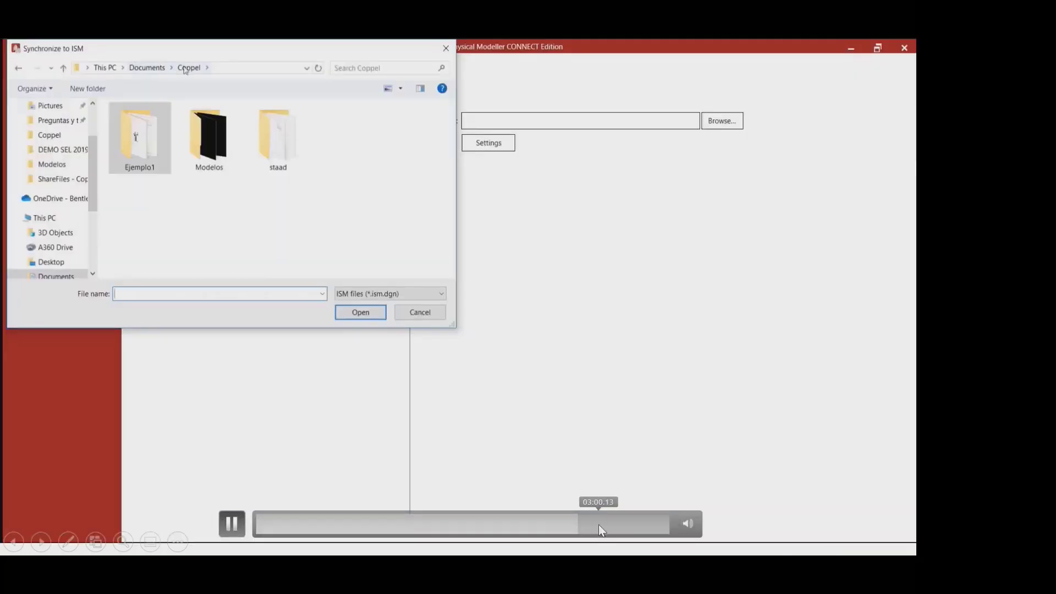
left_click(598, 525)
left_click(620, 524)
left_click(628, 526)
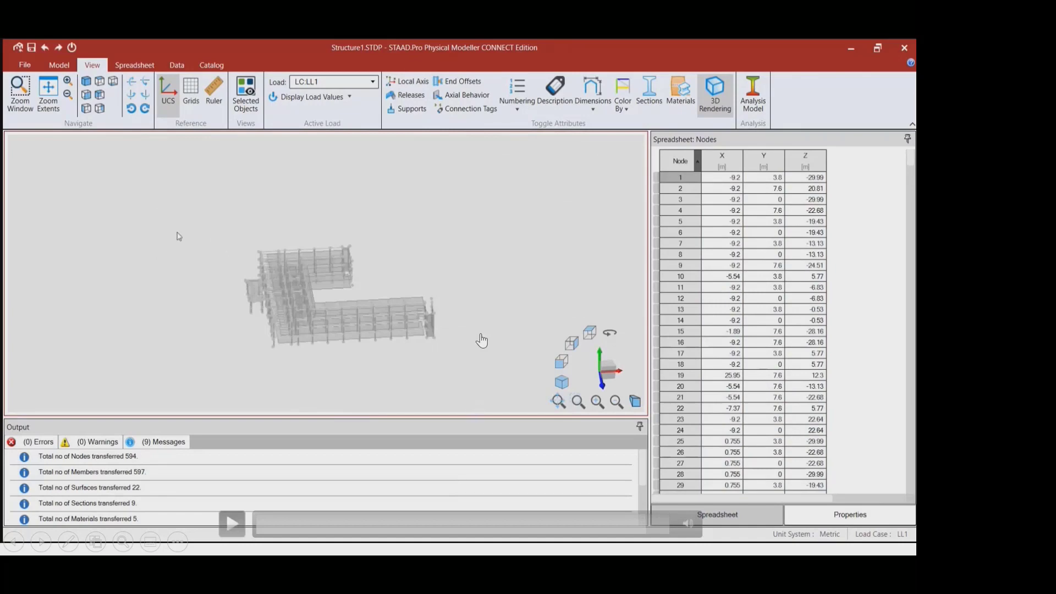
- End the slide show and switch to STAAD.Pro Physical Modeller to examine the steel framed warehouse model
key("Escape")
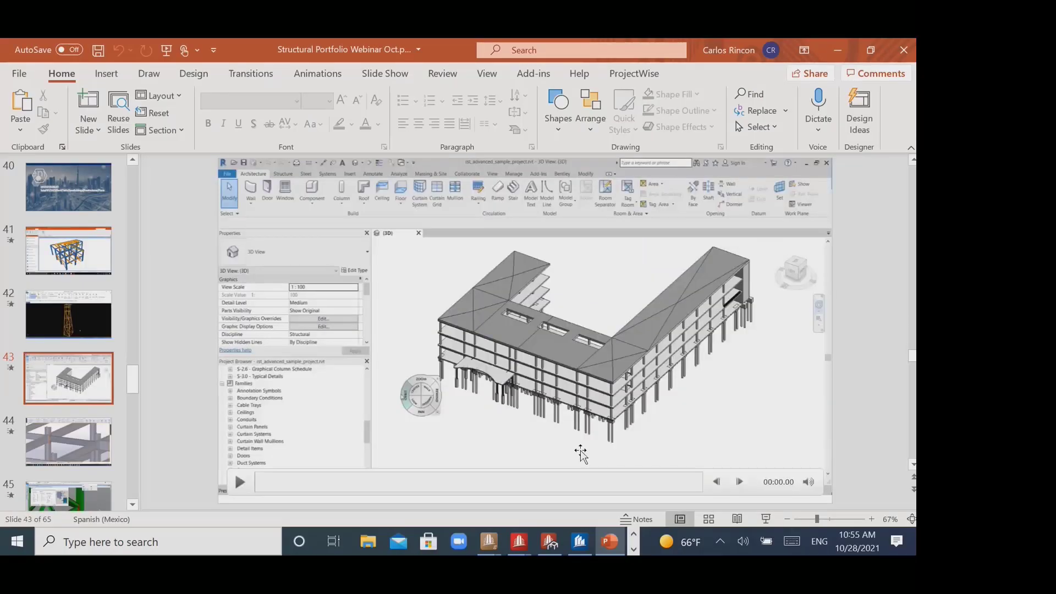
key("alt+Tab")
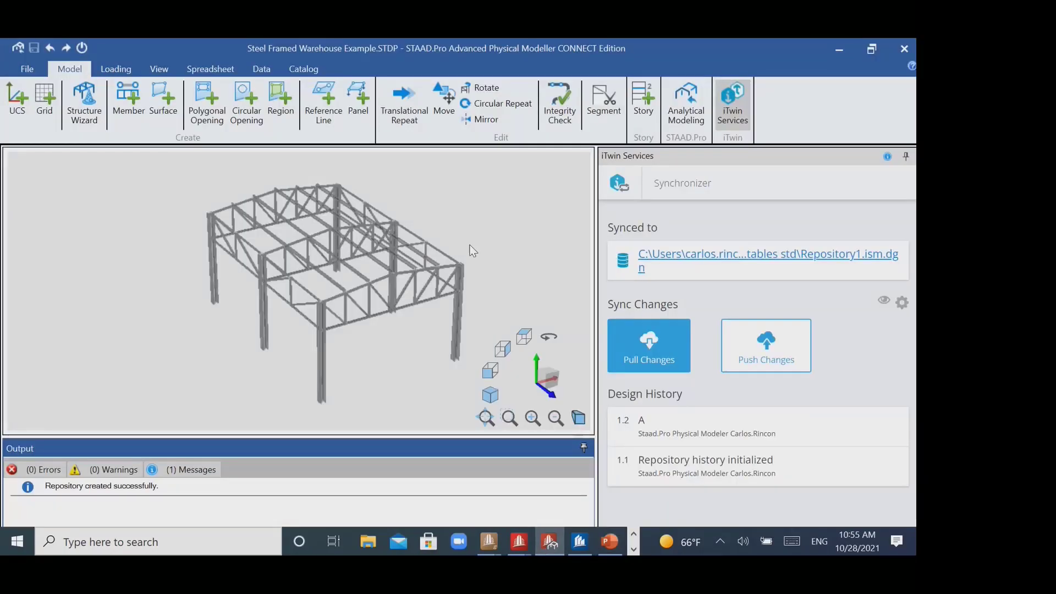
middle_click_drag(469, 245, 446, 246)
scroll(301, 226, "up", 6)
scroll(317, 239, "down", 5)
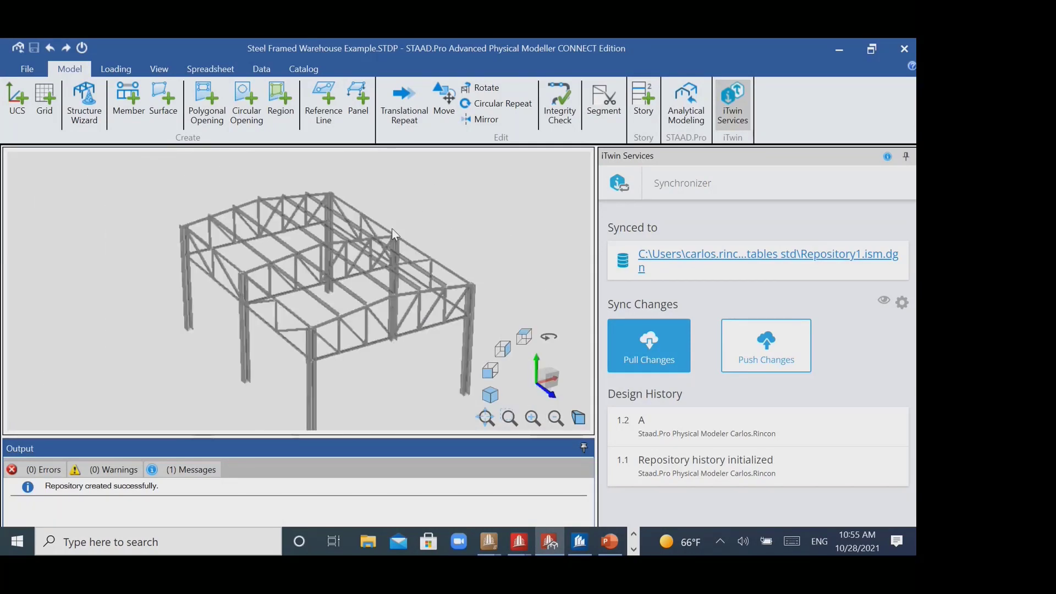
scroll(391, 229, "down", 3)
scroll(378, 250, "up", 3)
scroll(429, 234, "down", 1)
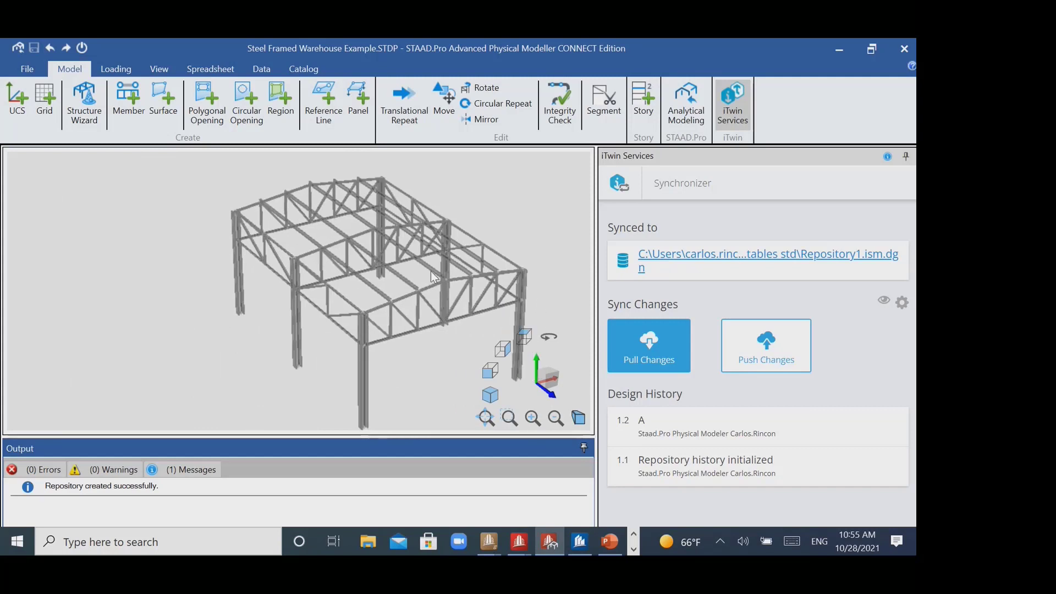
middle_click_drag(468, 256, 446, 261)
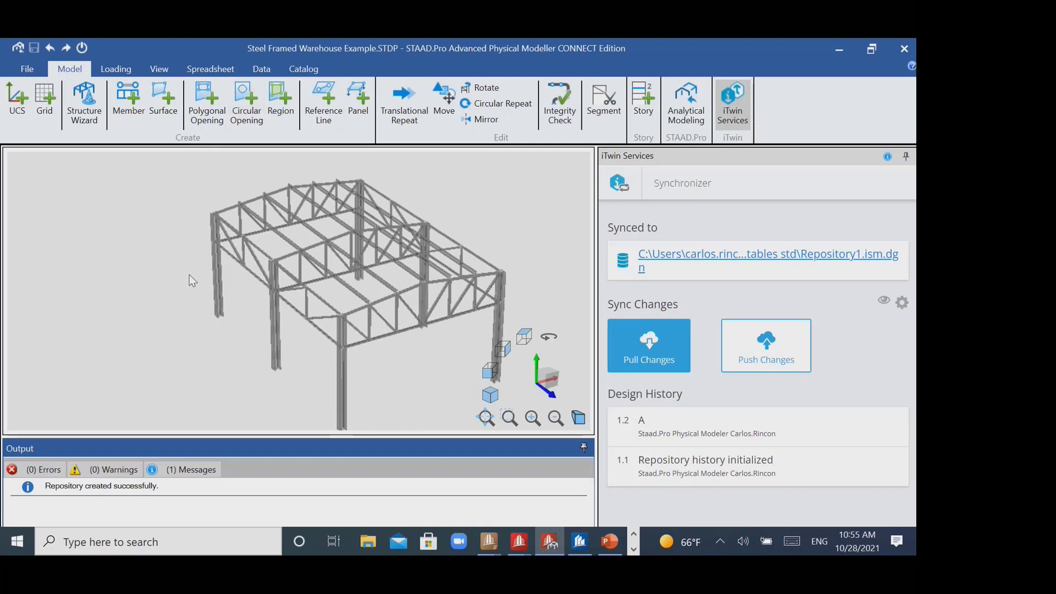
middle_click_drag(358, 256, 336, 253)
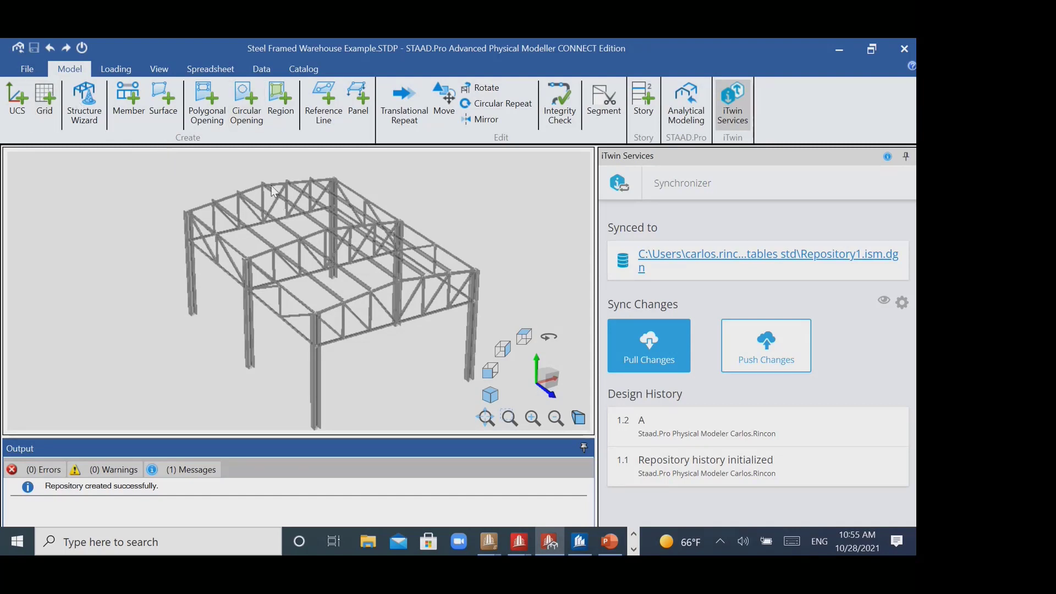
- Examine the warehouse's roof trusses up close and the overall frame as a whole
scroll(273, 185, "up", 5)
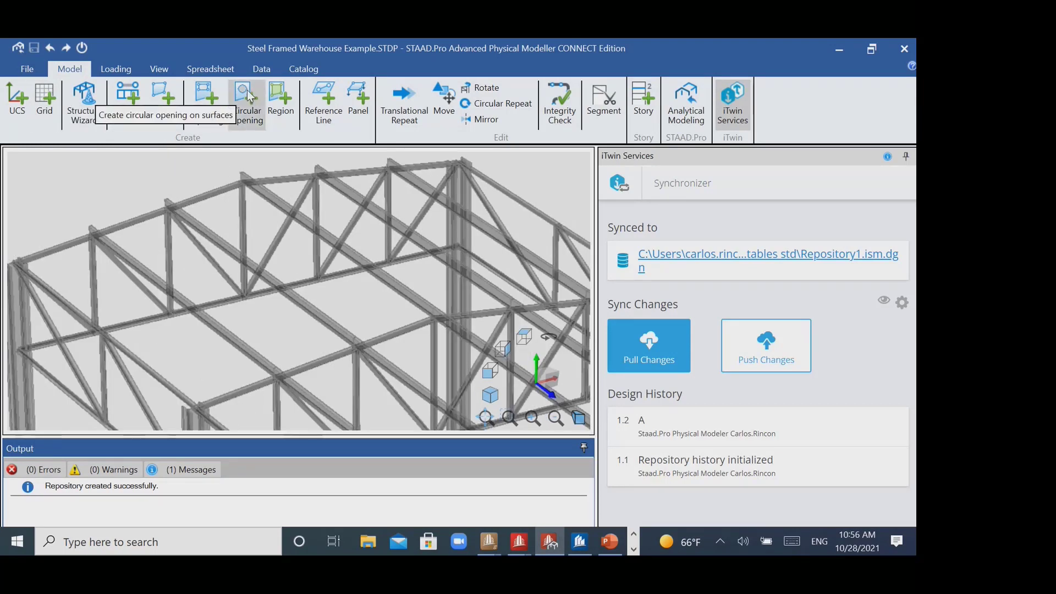
scroll(330, 276, "down", 5)
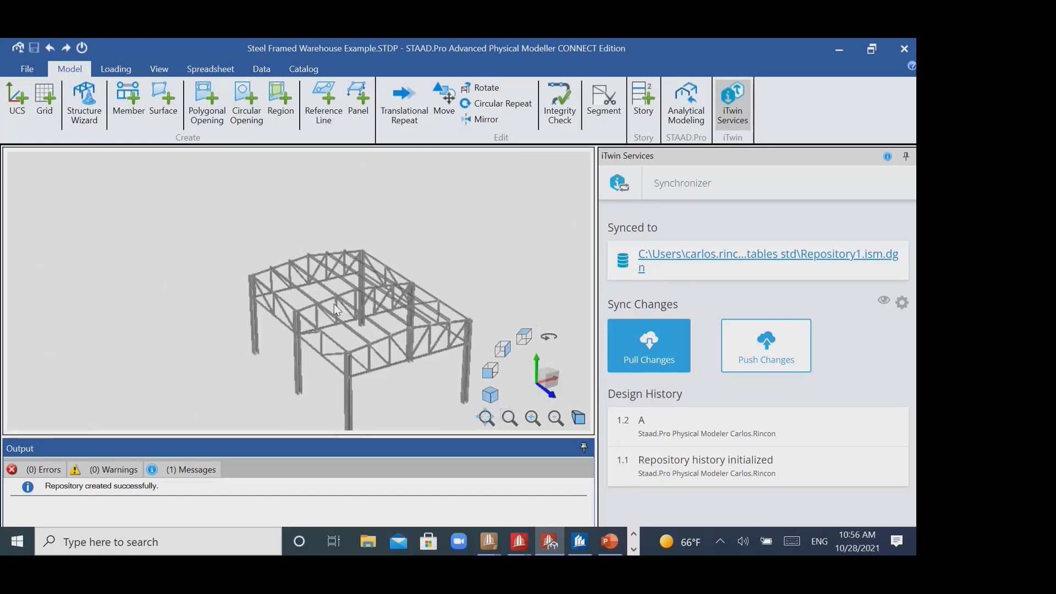
scroll(311, 234, "up", 5)
scroll(313, 235, "down", 2)
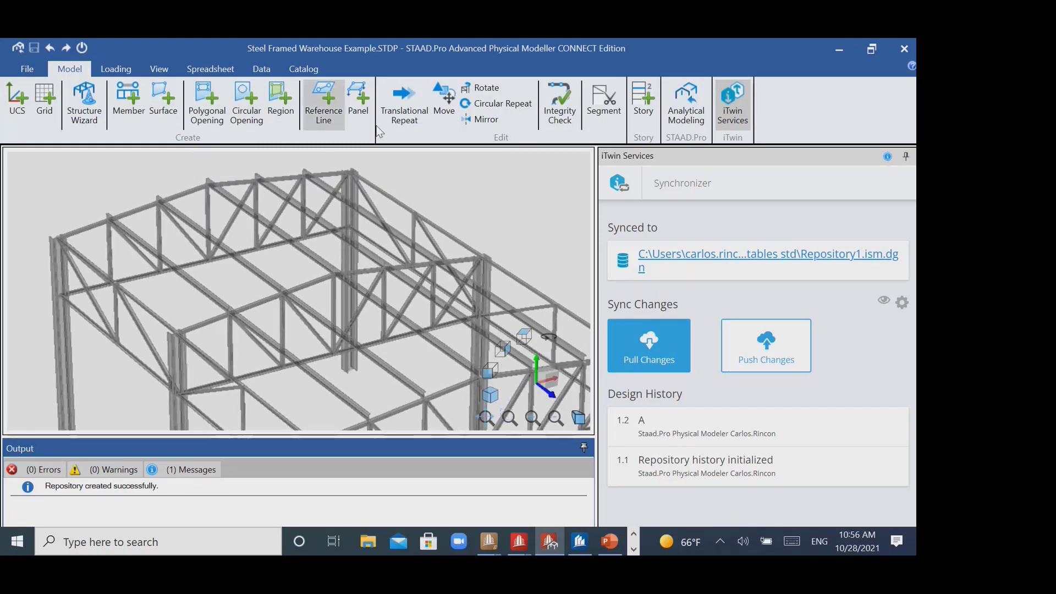
scroll(352, 280, "down", 3)
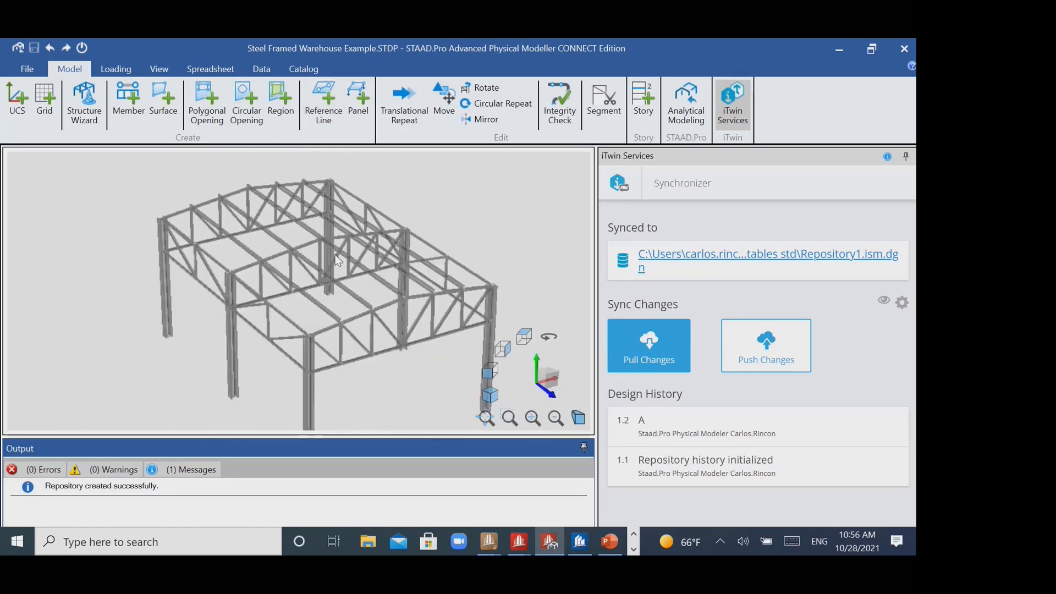
scroll(340, 269, "up", 3)
scroll(340, 267, "down", 3)
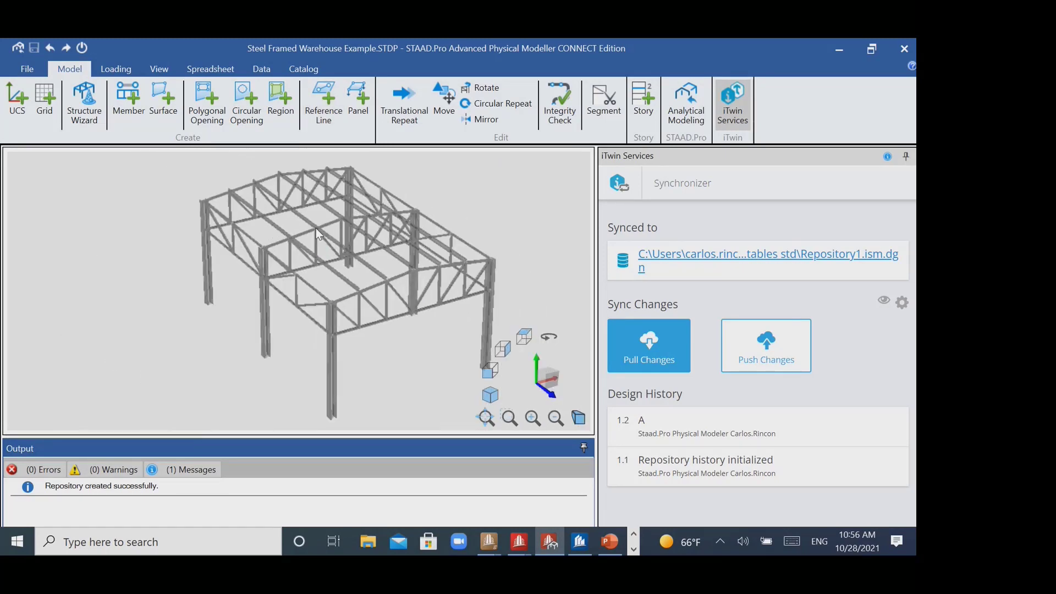
- Select the entire warehouse frame and inspect the end truss and corner column up close
middle_click_drag(316, 225, 314, 228)
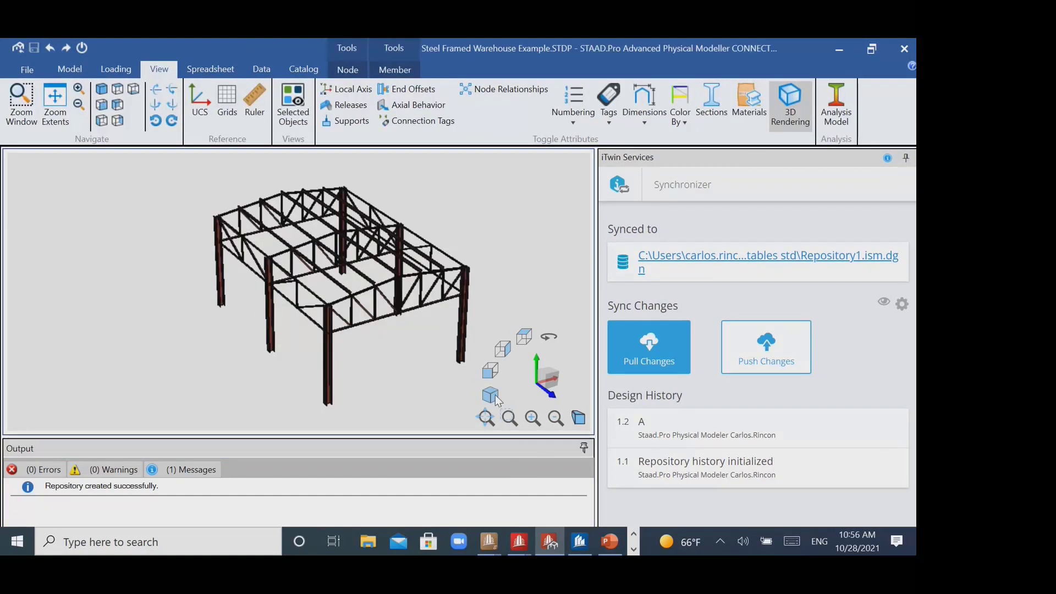
scroll(457, 212, "up", 5)
scroll(457, 211, "down", 5)
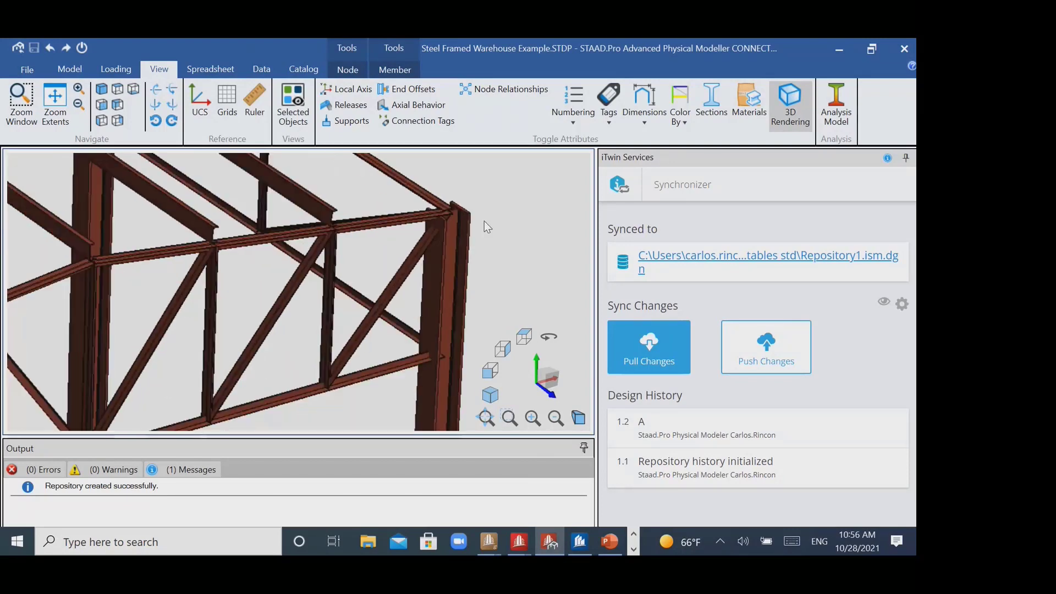
middle_click_drag(410, 220, 397, 244)
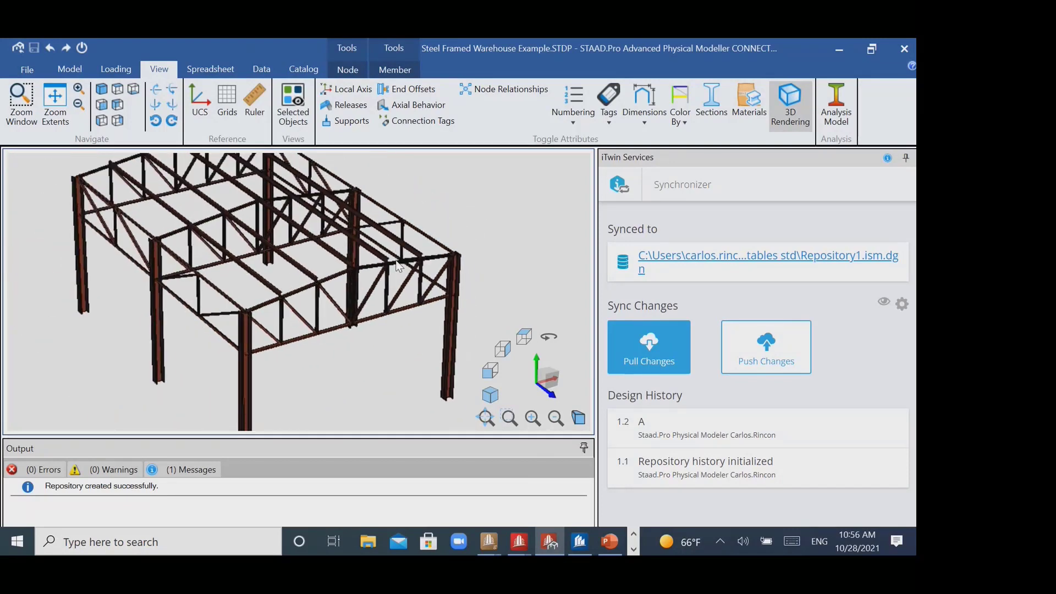
- Review the modelling, spreadsheet and member property tools available for the selected warehouse frame
left_click(82, 71)
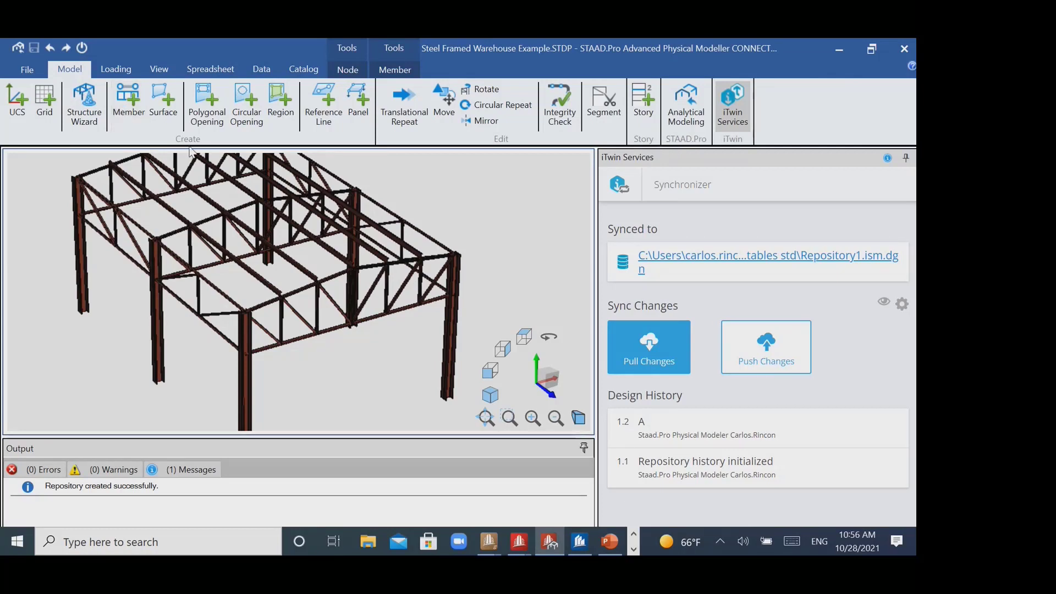
left_click(210, 68)
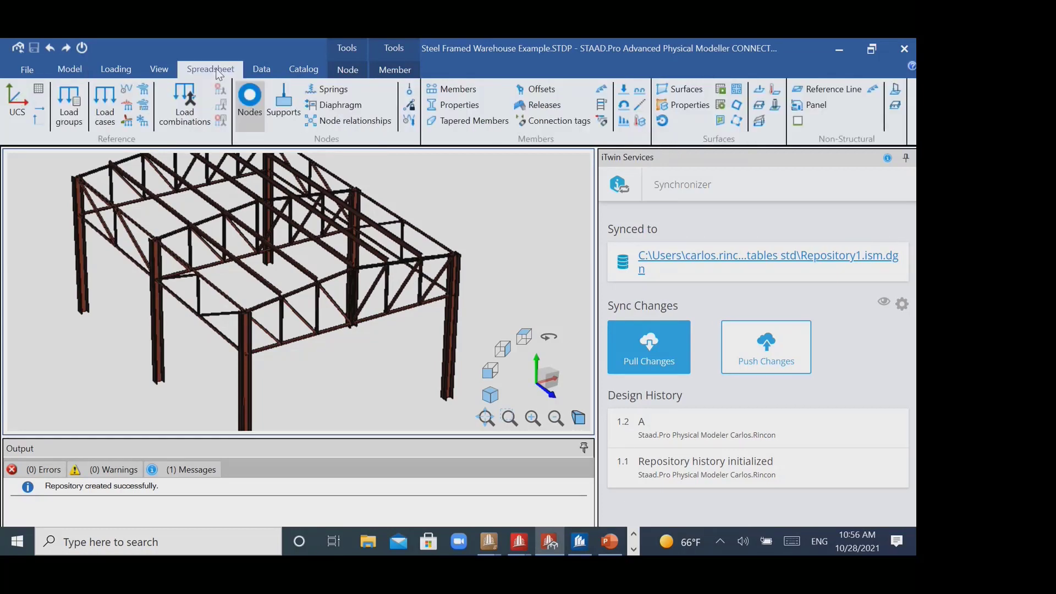
left_click(392, 70)
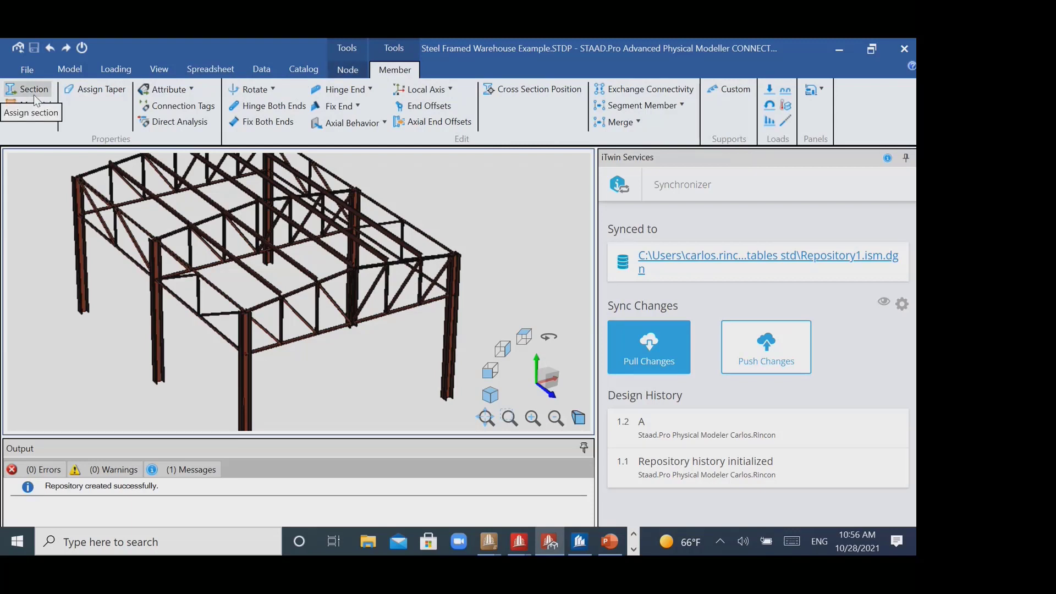
middle_click_drag(355, 295, 405, 317)
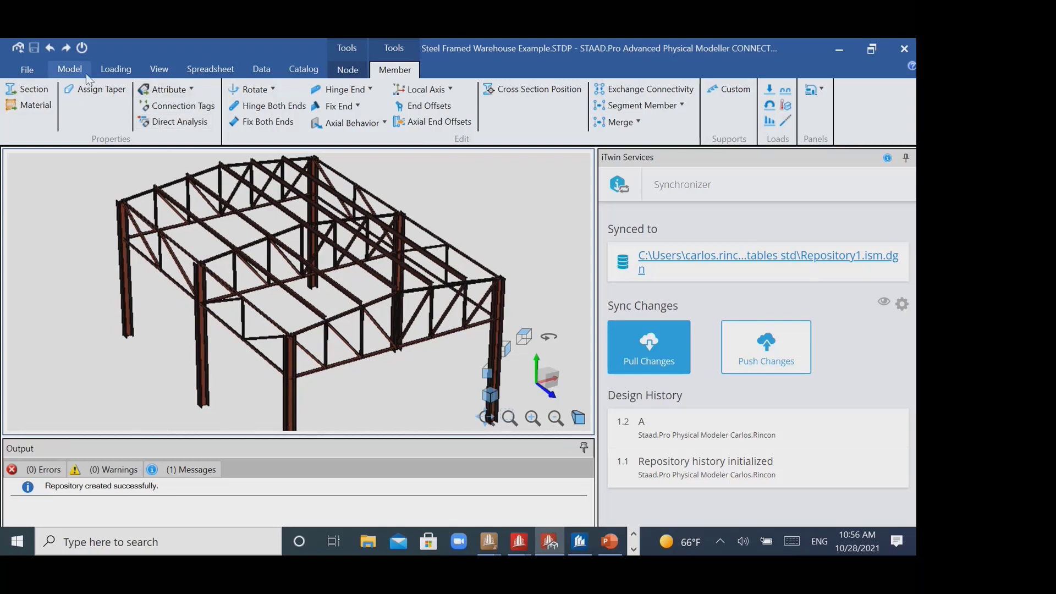
- Use iTwin Services to set up a local sync of the warehouse model to a new ISM repository named Repository2
left_click(69, 70)
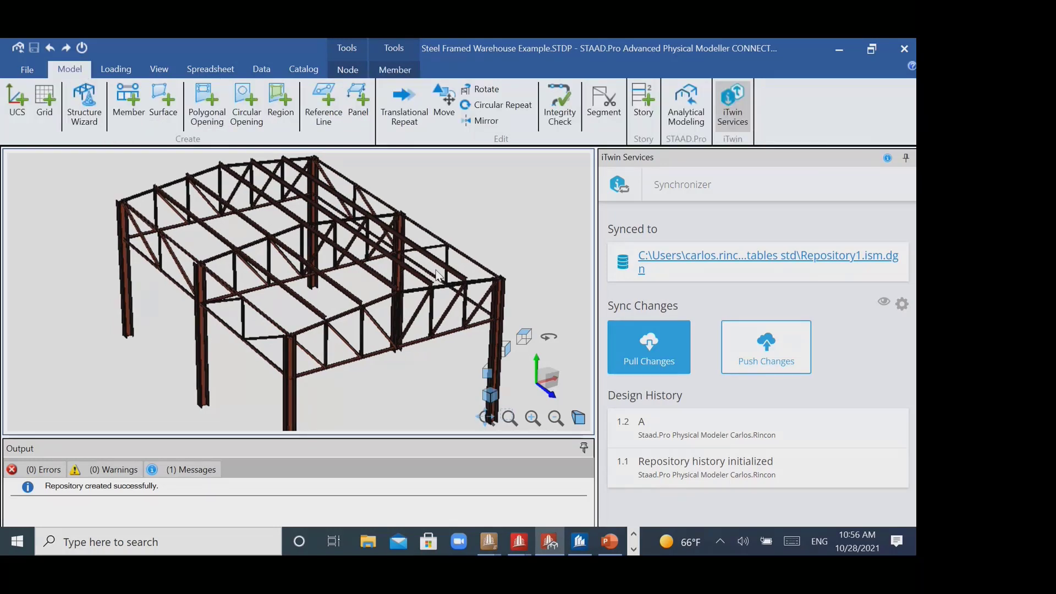
left_click(737, 103)
left_click(737, 108)
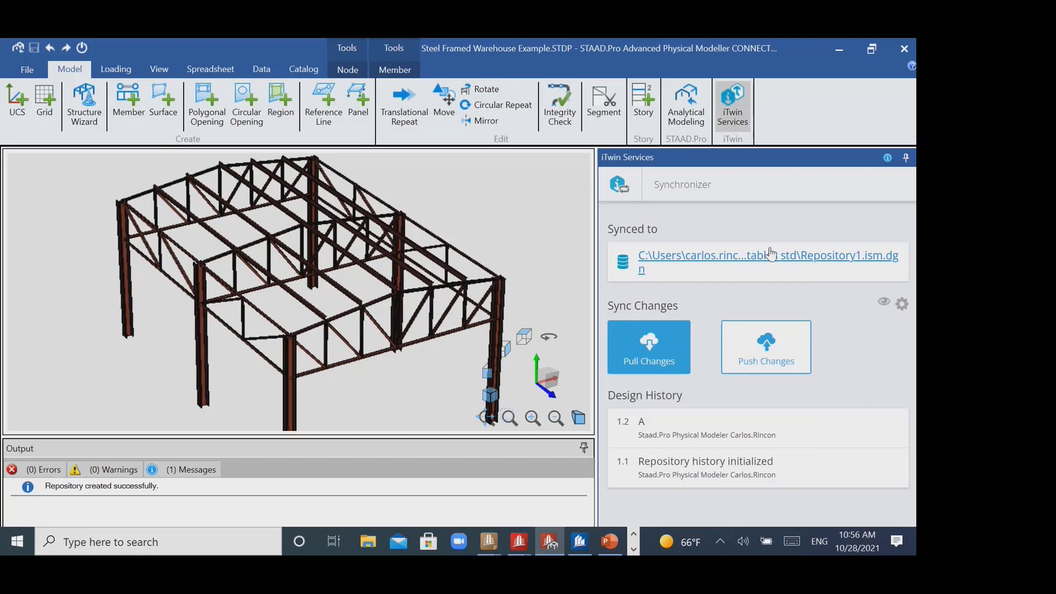
left_click(800, 262)
left_click(834, 374)
left_click(657, 260)
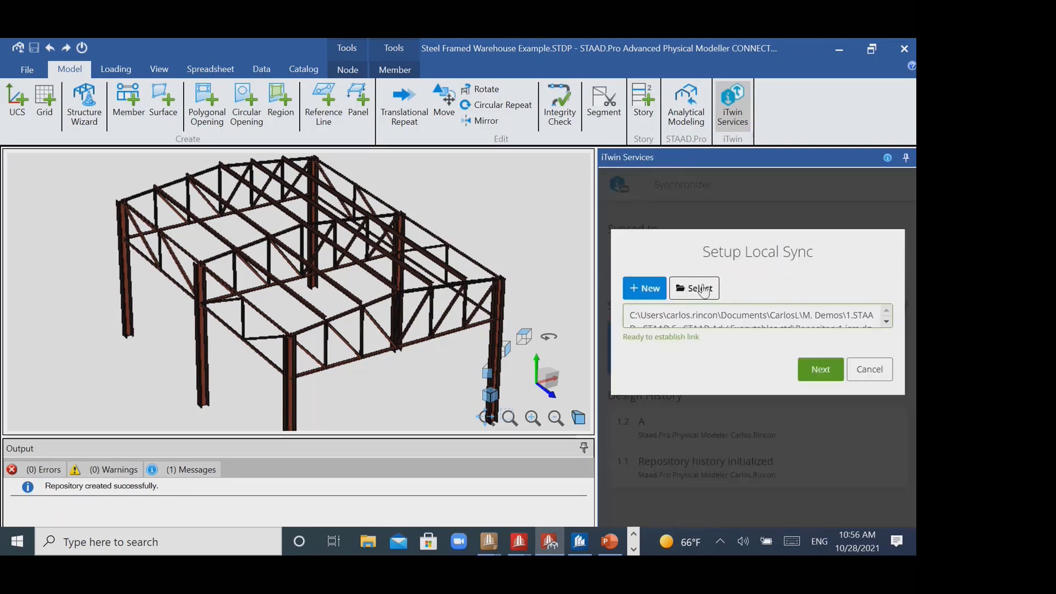
left_click(639, 296)
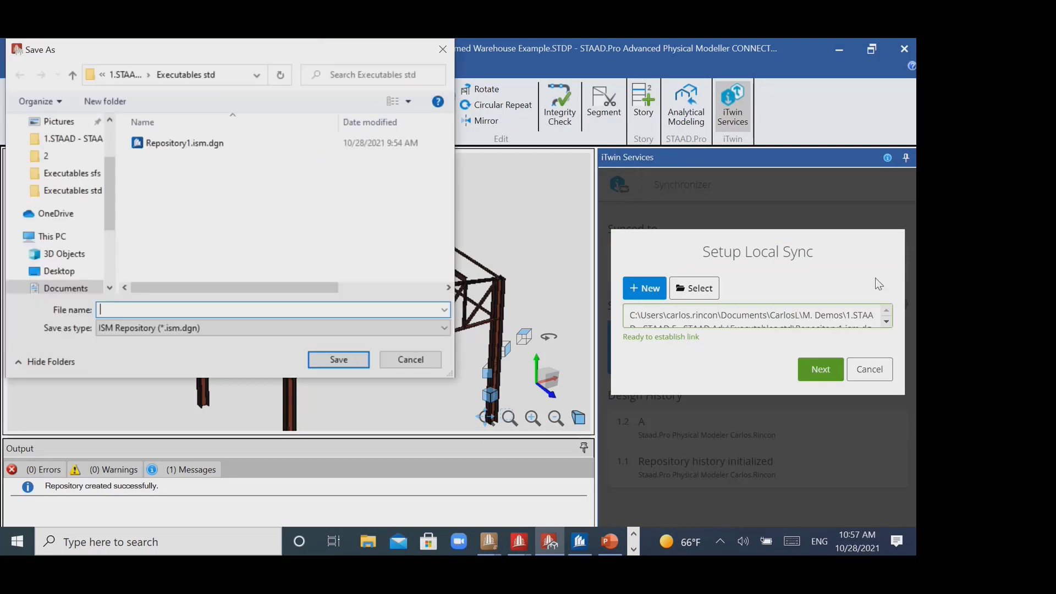
type("Repos")
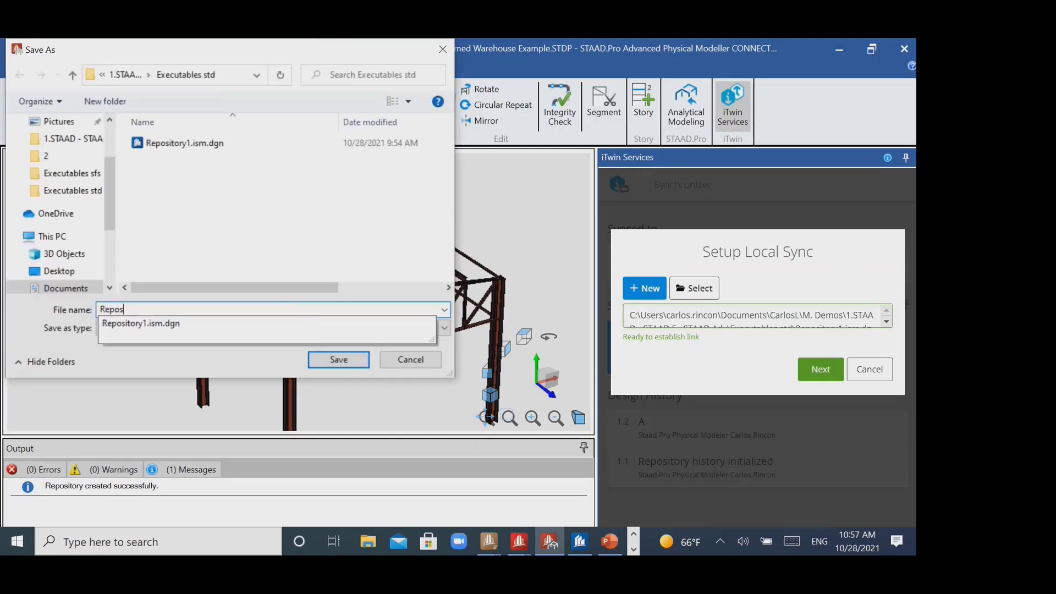
type("itory2")
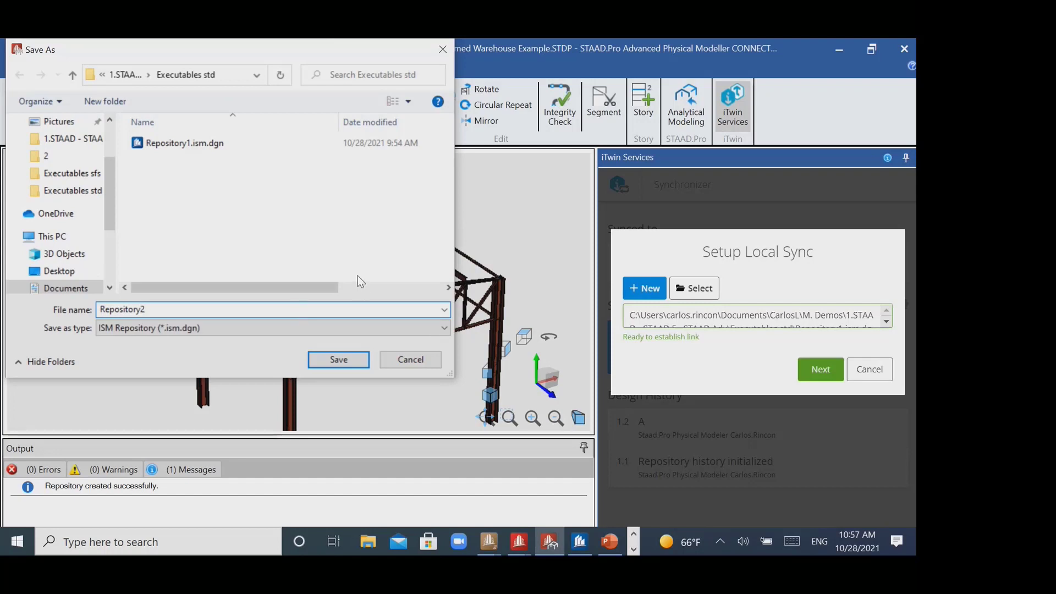
left_click(341, 358)
left_click(818, 369)
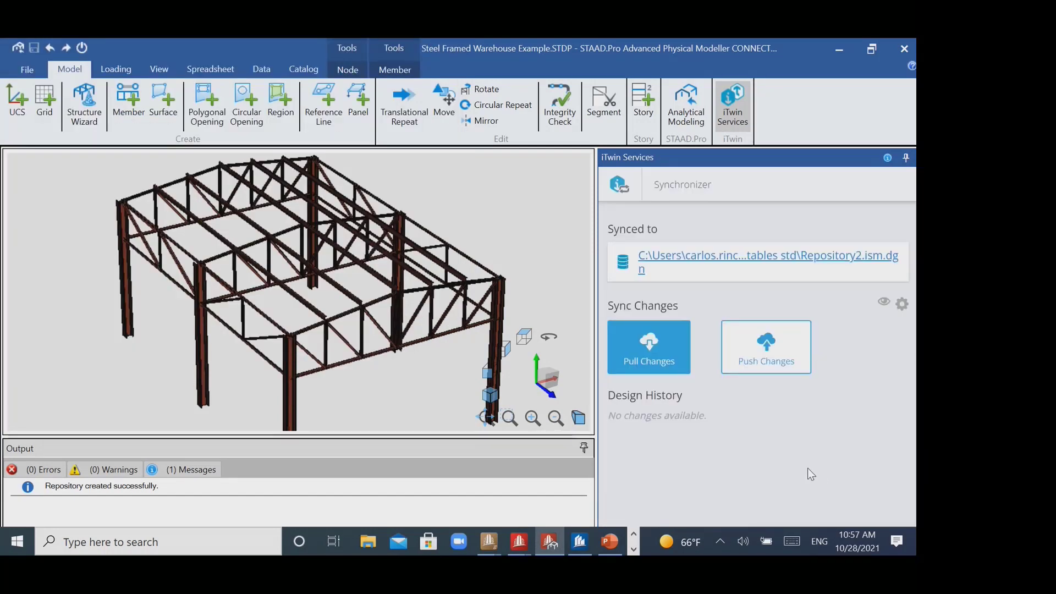
- Push the warehouse model to Repository2, updating all proposed changes with the commit message "Repository"
left_click(772, 363)
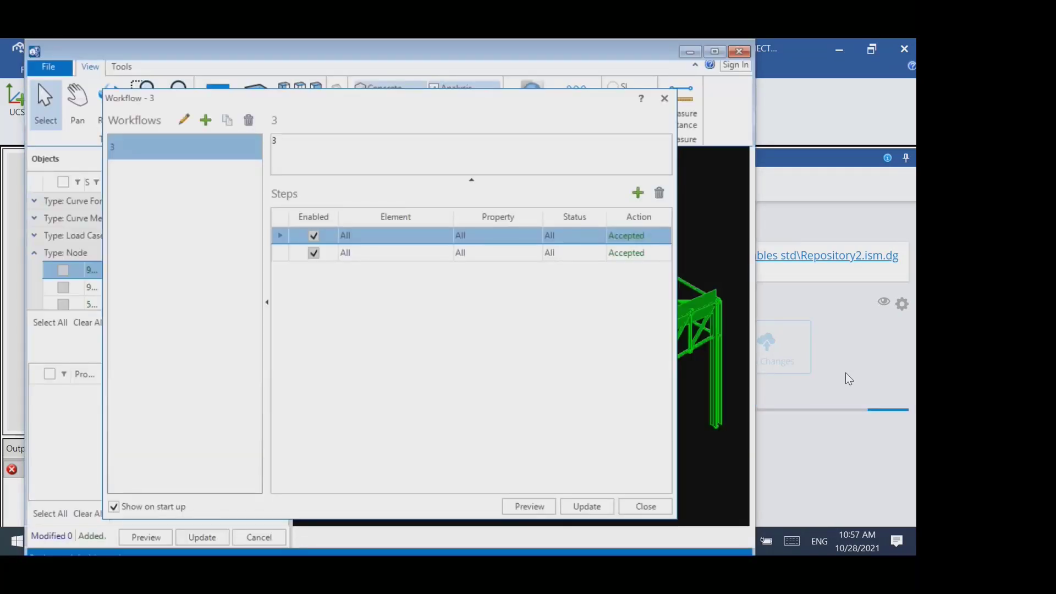
left_click_drag(468, 104, 213, 81)
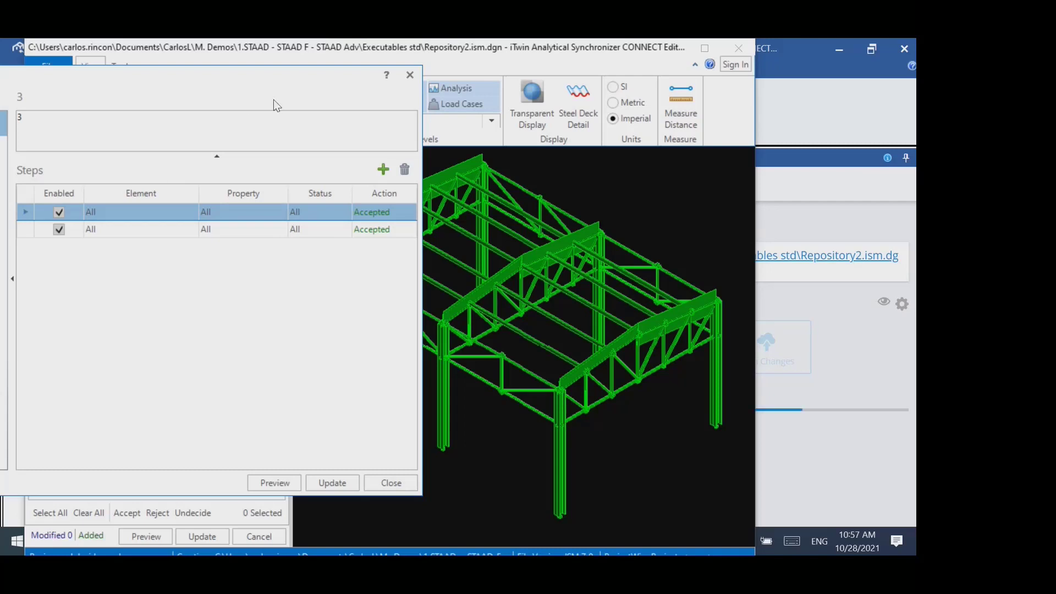
left_click_drag(202, 76, 134, 59)
left_click(273, 466)
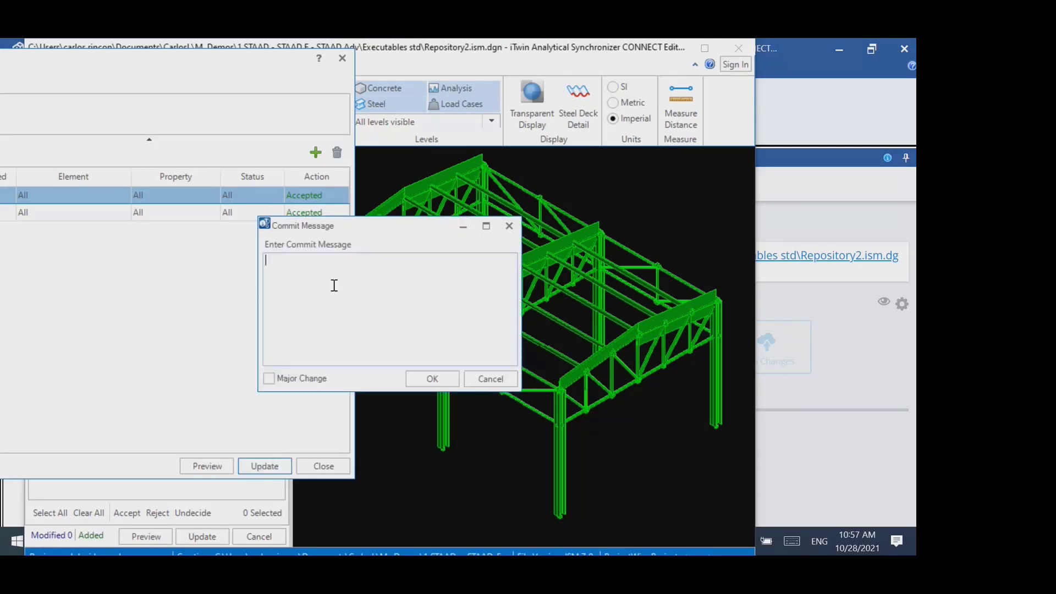
type("Repository")
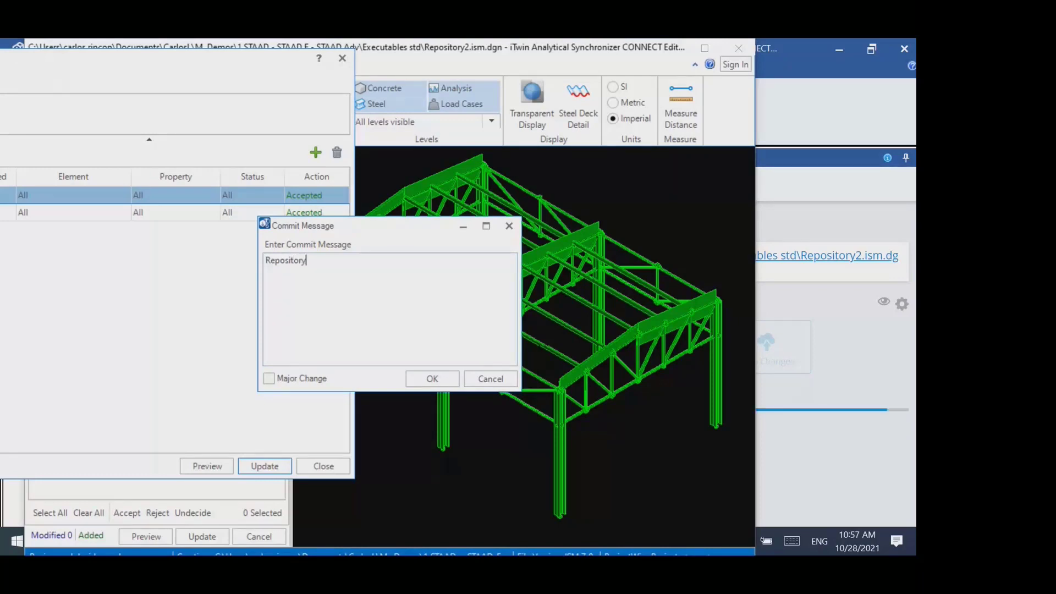
left_click(432, 378)
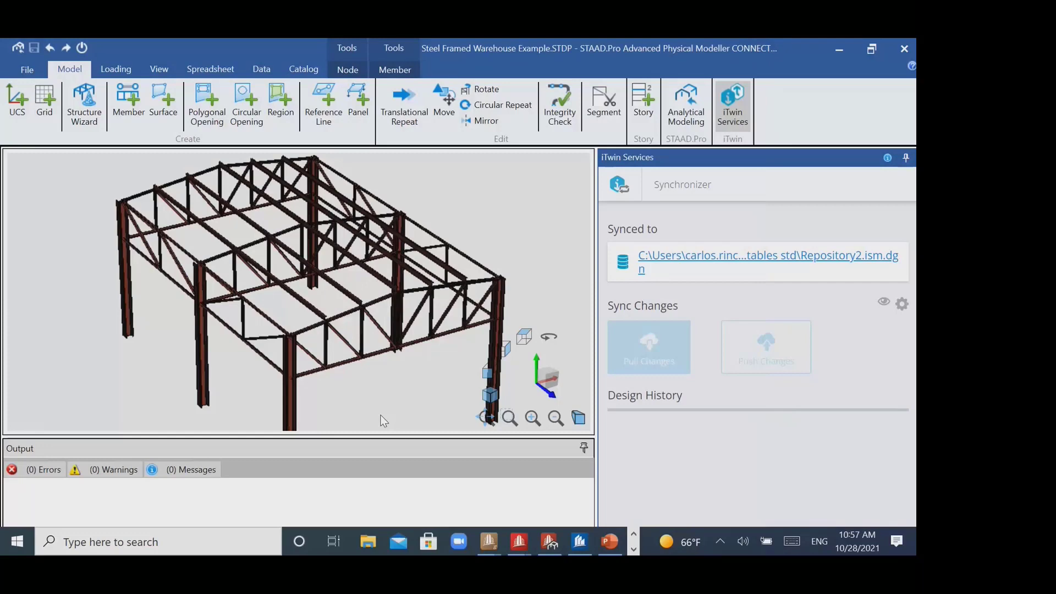
- Switch to ProStructures and start a new ISM import from the repository file Repository2.ism.dgn
left_click(561, 536)
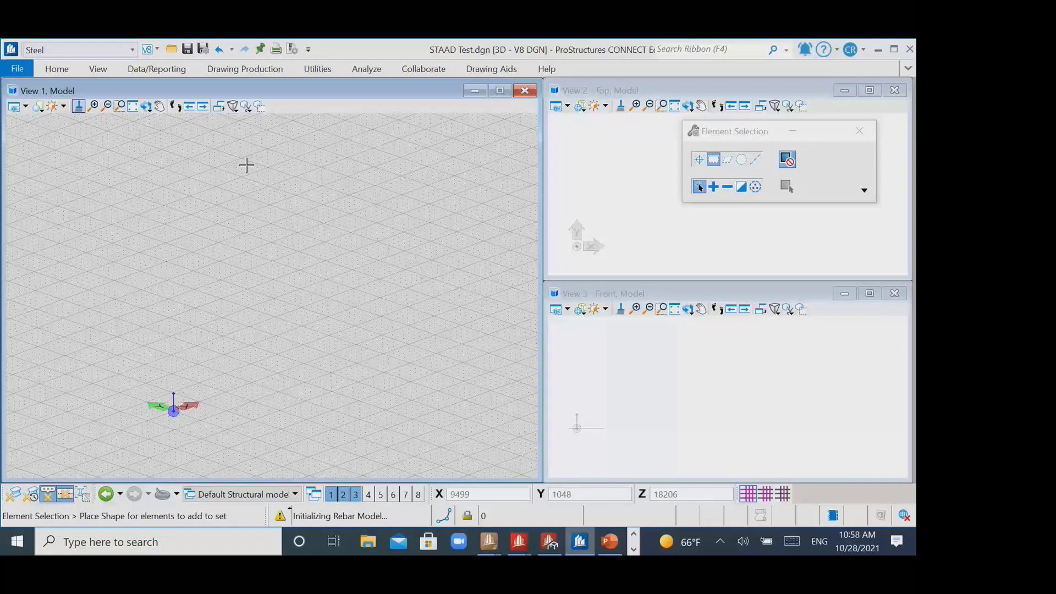
left_click(18, 69)
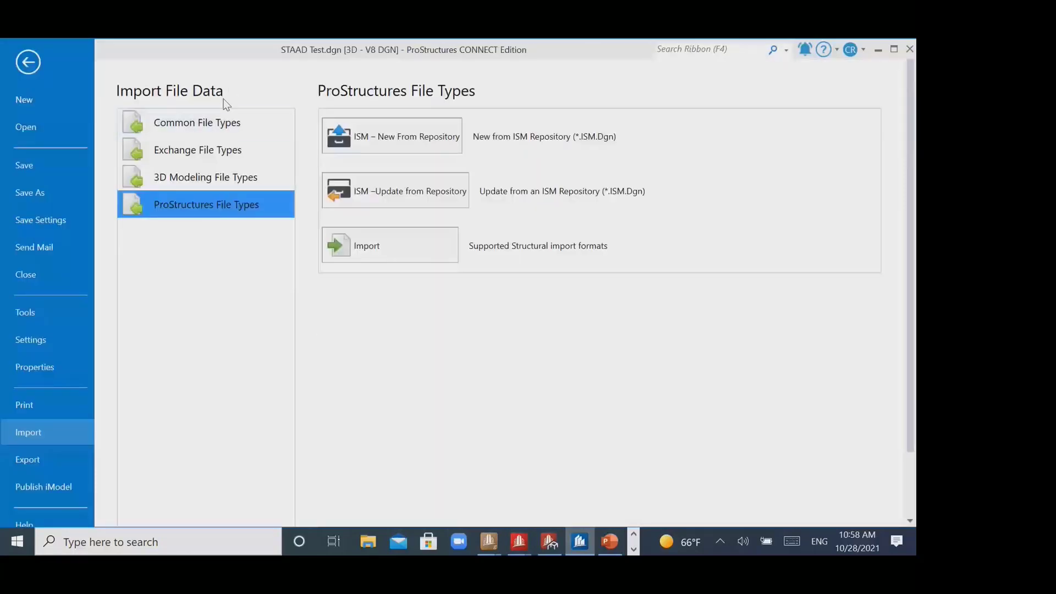
left_click(396, 139)
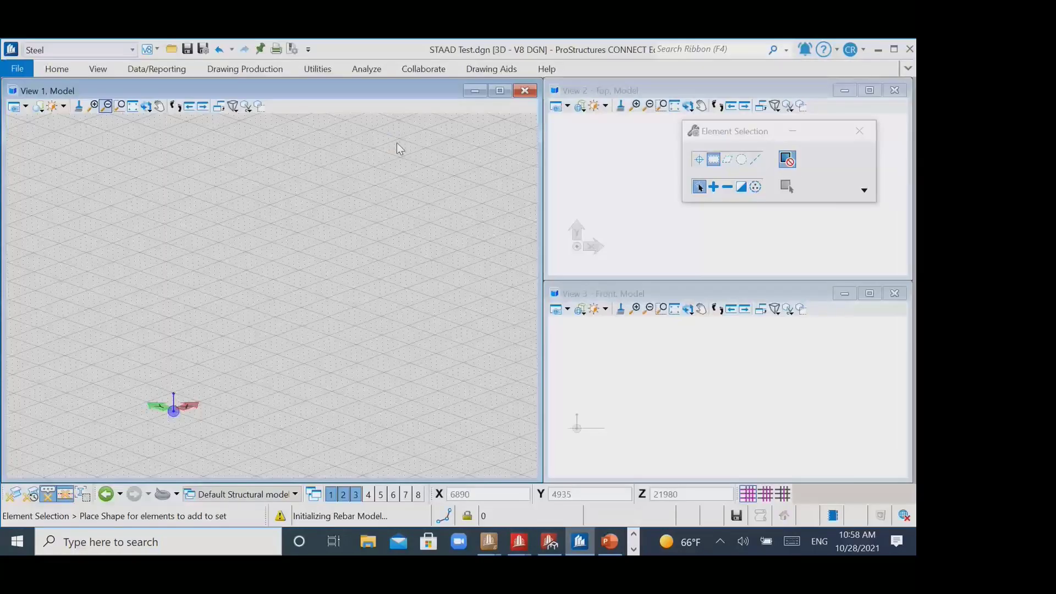
left_click(182, 158)
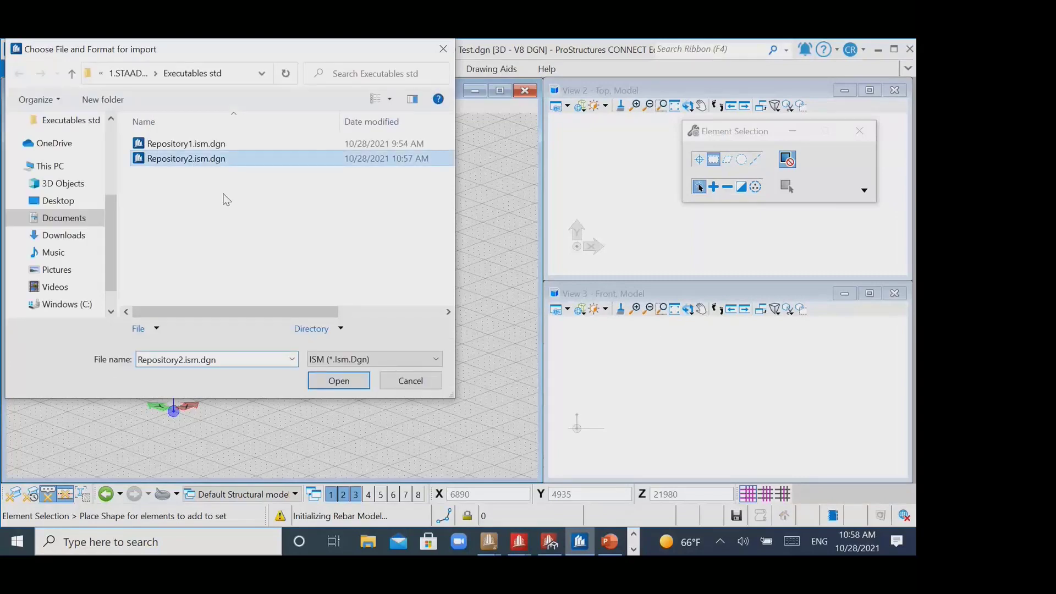
left_click(338, 381)
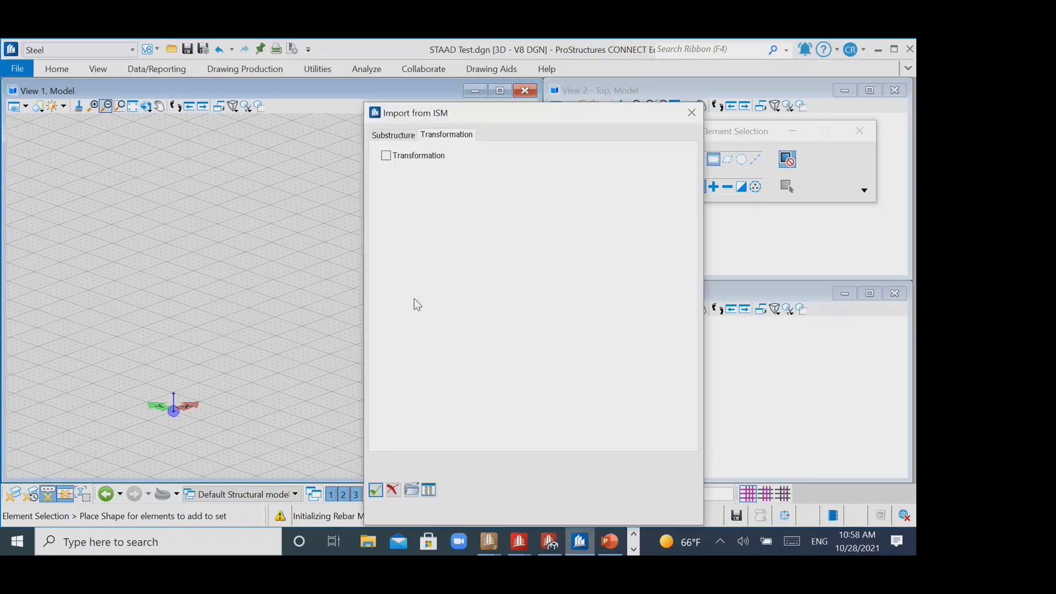
- Import the repository with Transformation enabled, accepting the proposed section and material mappings
left_click(386, 156)
left_click_drag(490, 121, 355, 46)
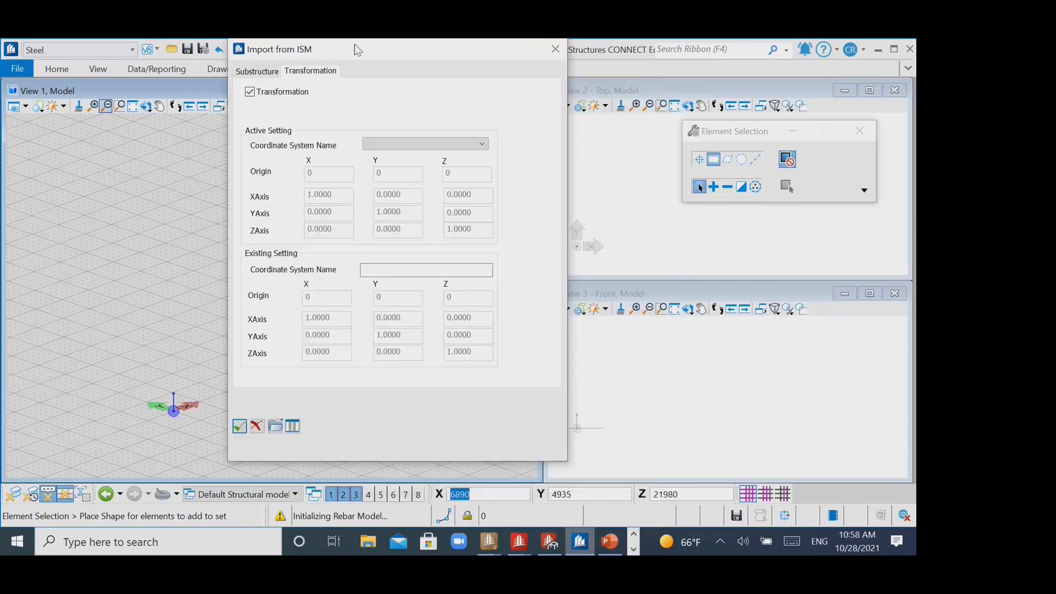
left_click(240, 427)
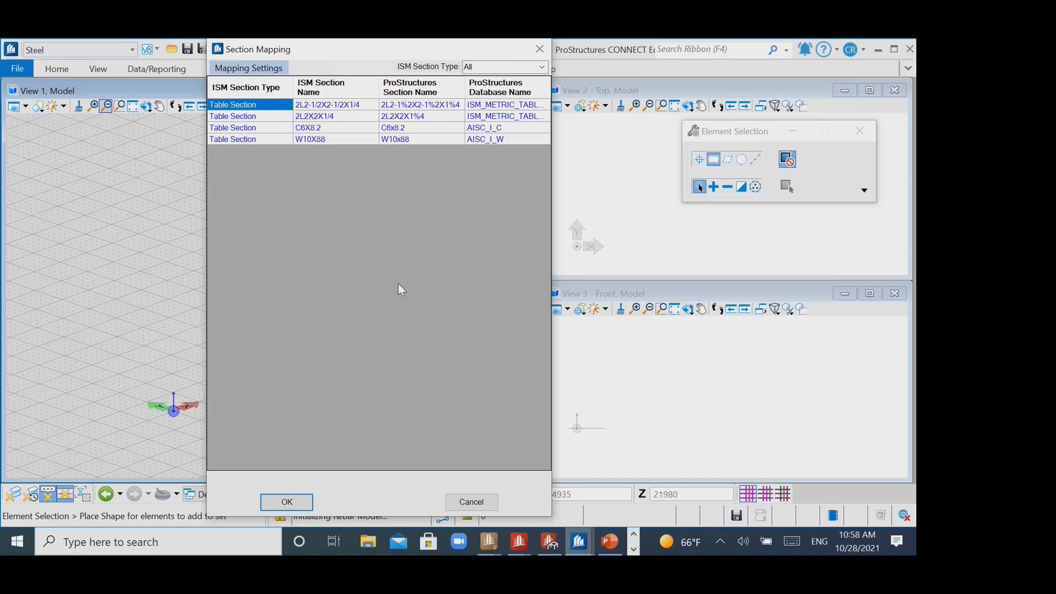
left_click(287, 502)
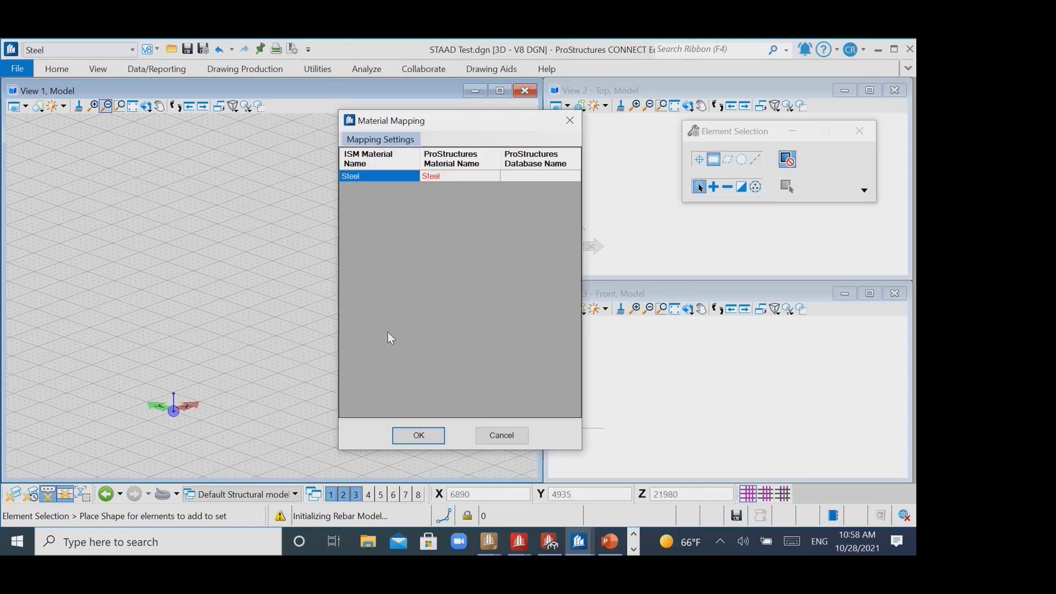
left_click(420, 435)
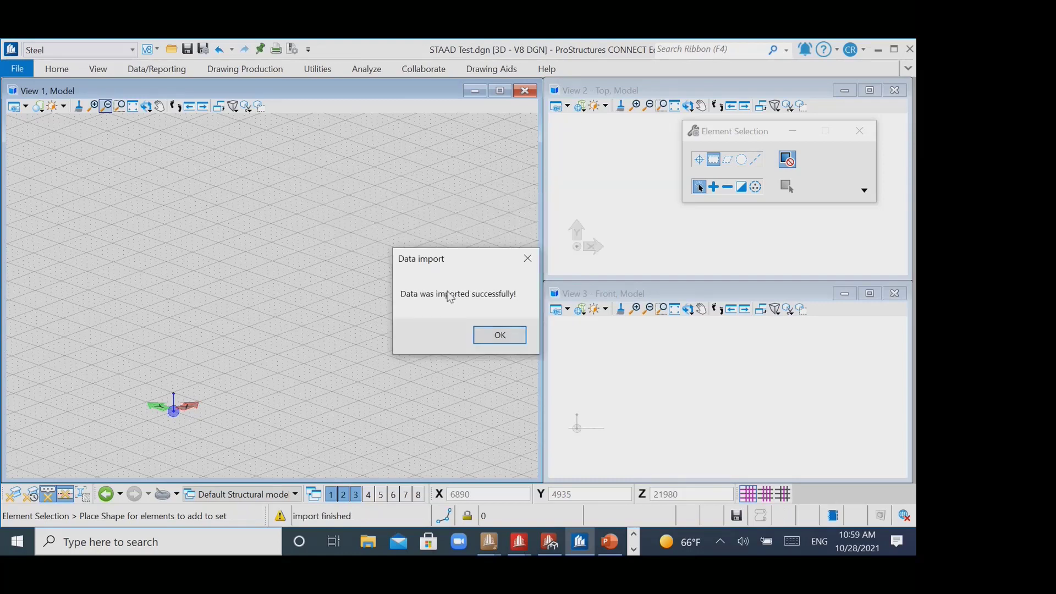
left_click(499, 335)
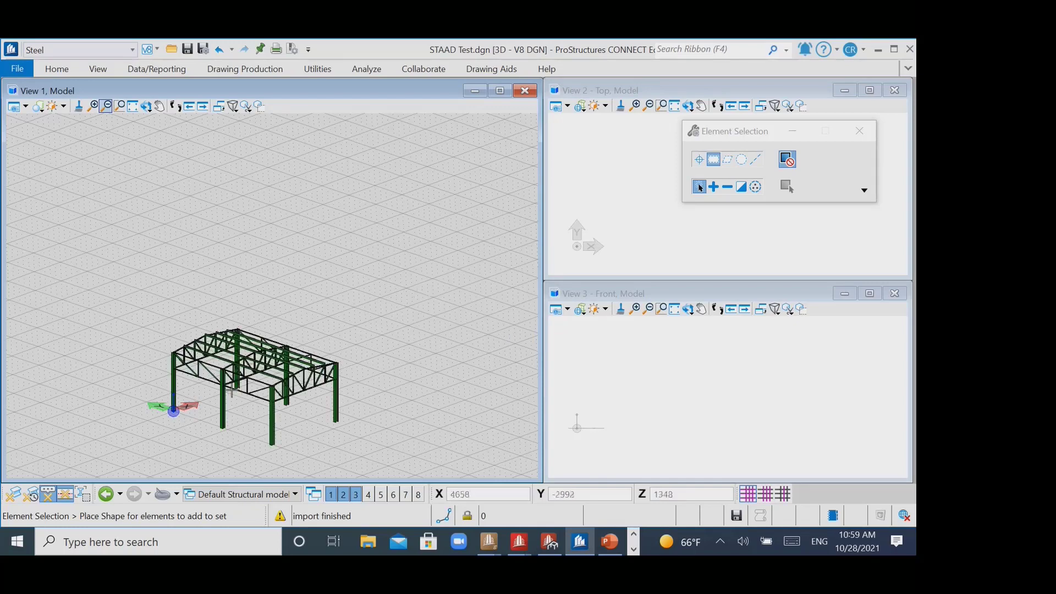
- Examine the imported warehouse frame's truss joints, columns and purlins up close, along with the available steel connection tools
scroll(220, 250, "up", 5)
scroll(219, 250, "down", 5)
scroll(290, 234, "up", 8)
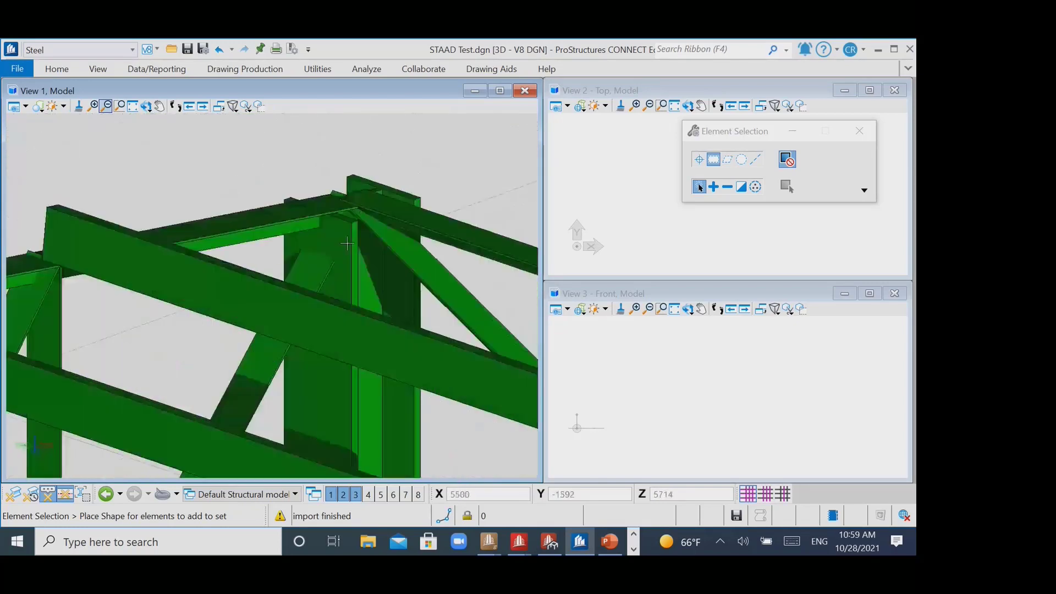
middle_click_drag(390, 250, 352, 241)
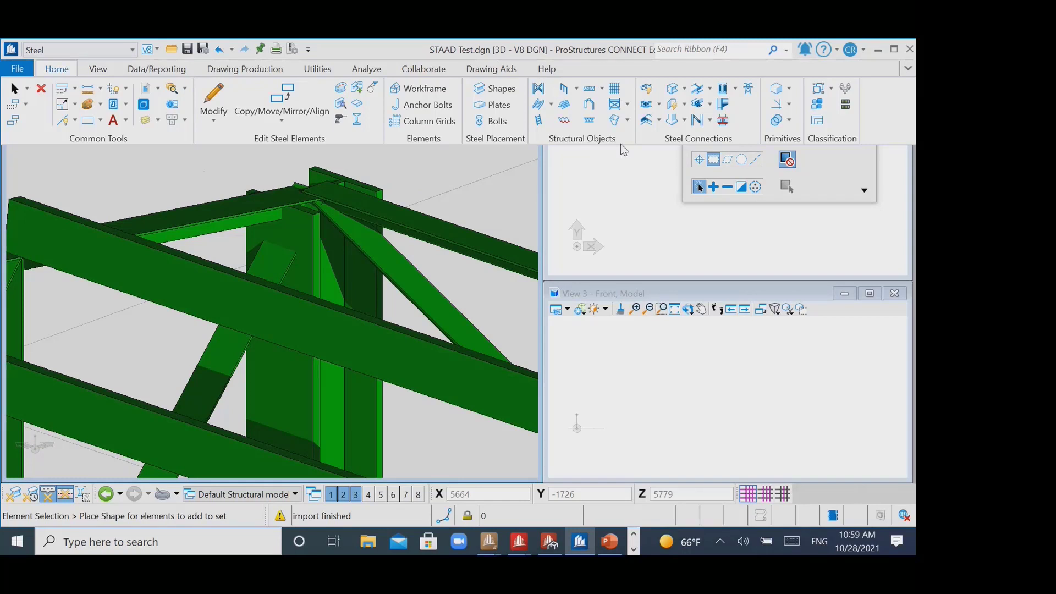
left_click(659, 105)
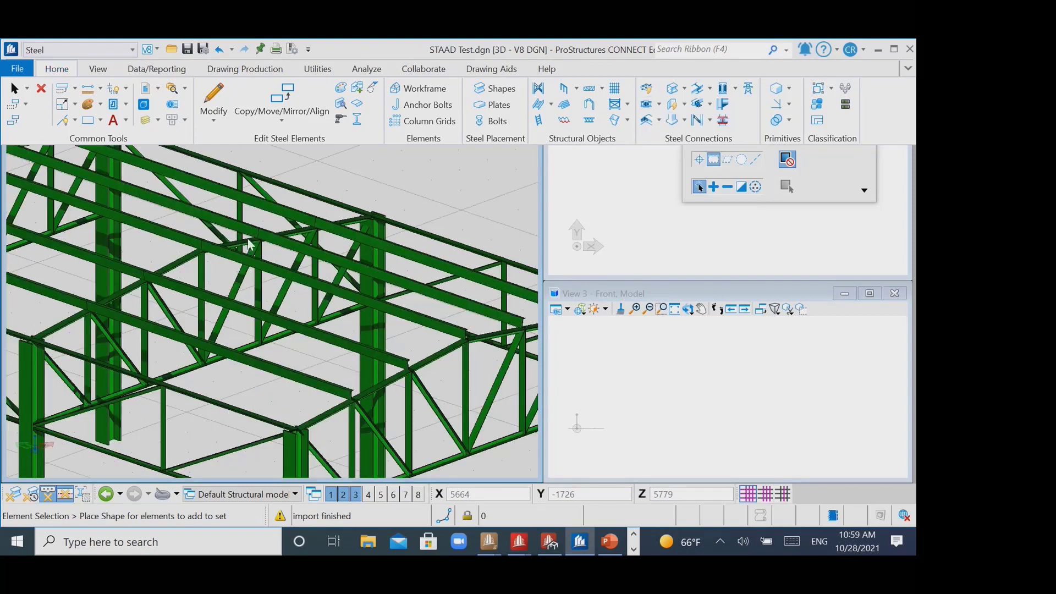
scroll(292, 245, "down", 2)
scroll(279, 299, "up", 2)
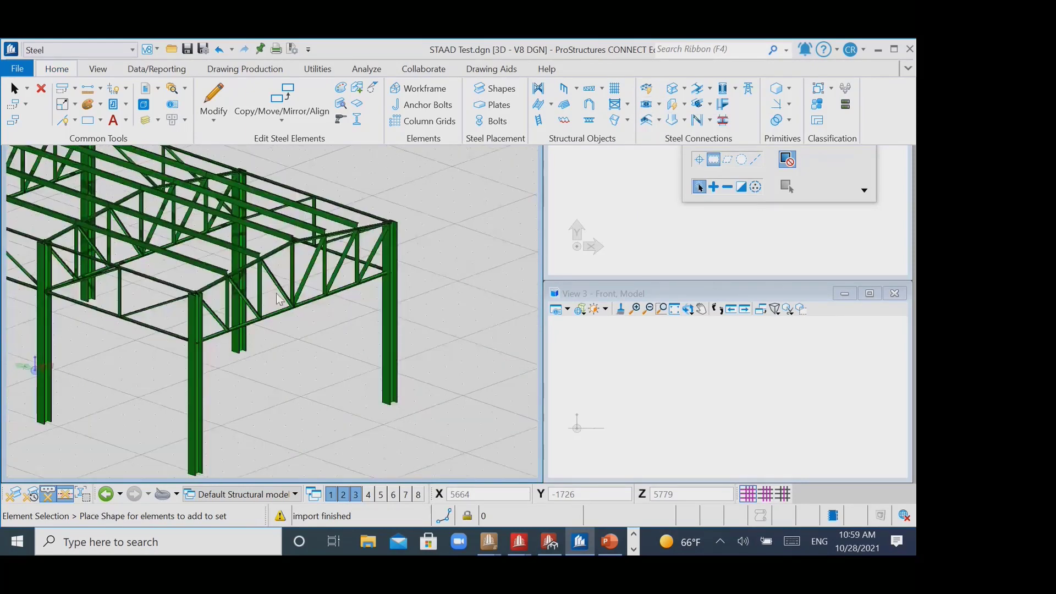
scroll(276, 298, "up", 3)
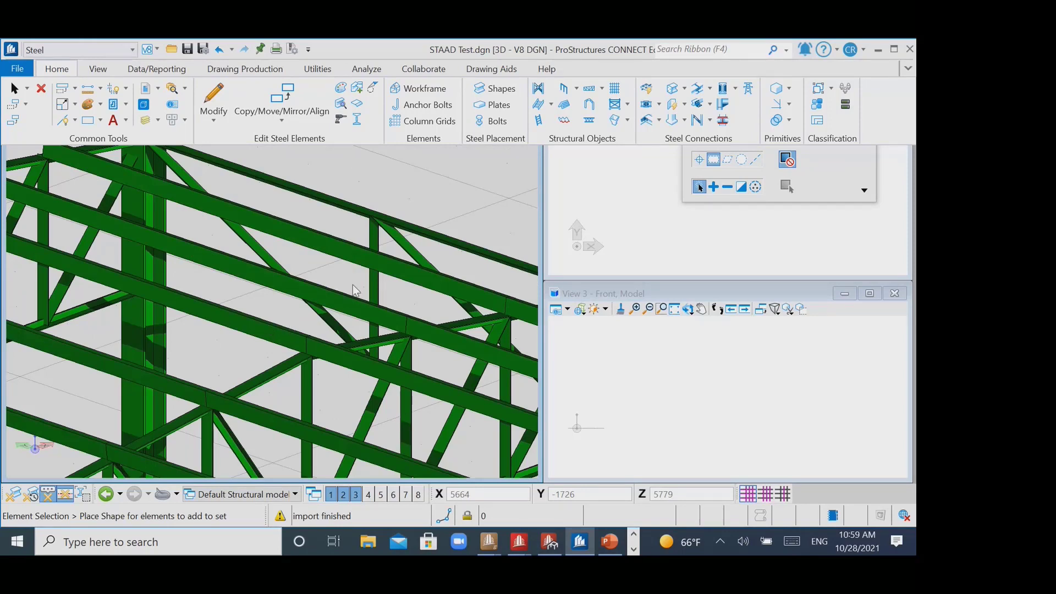
- Switch back to the PowerPoint presentation and resume the slide show from slide 43
left_click(617, 543)
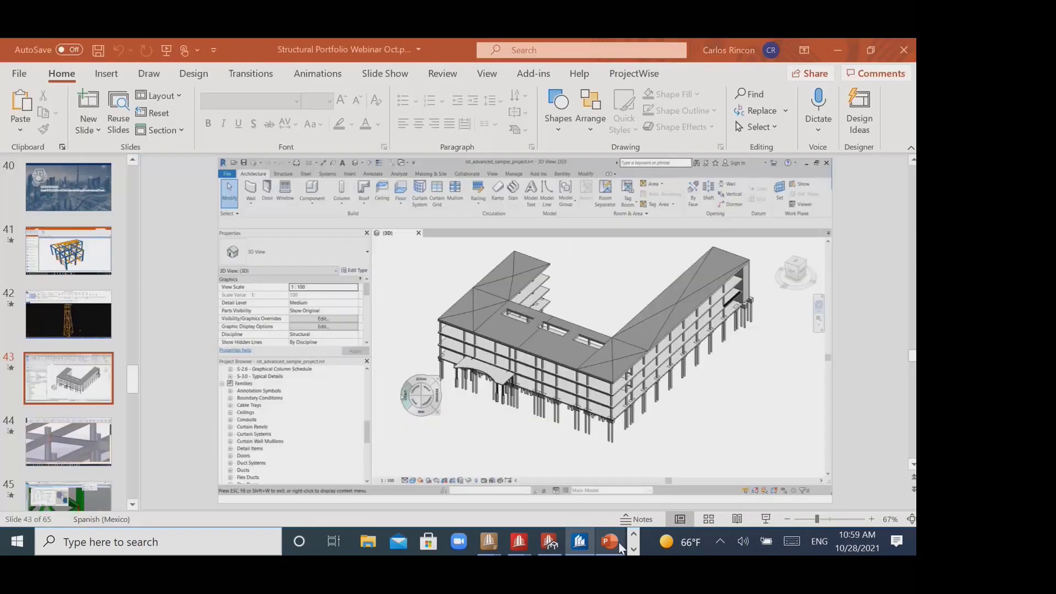
left_click(772, 515)
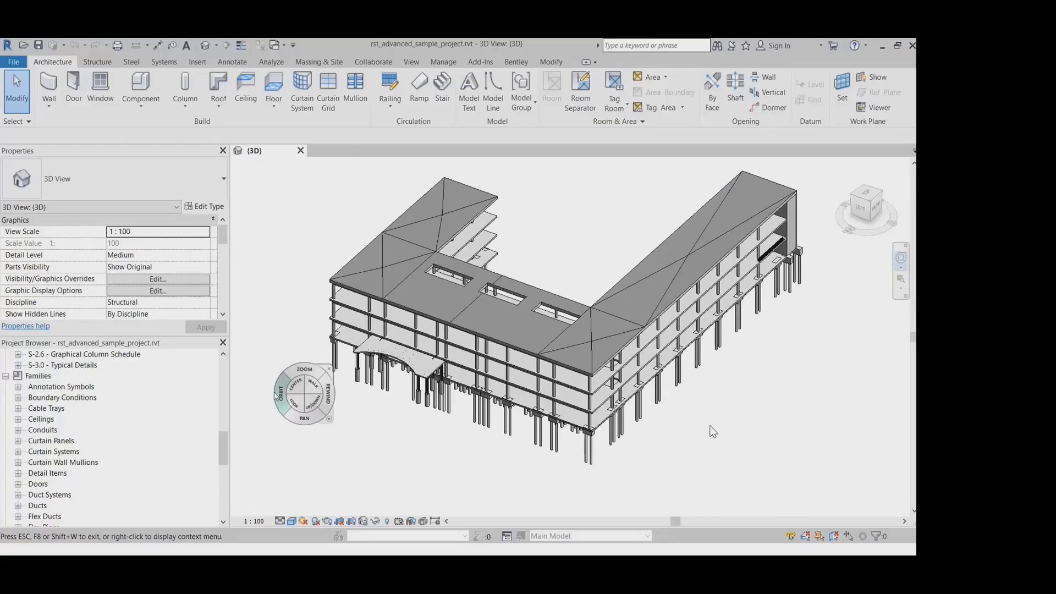
mouse_move(710, 432)
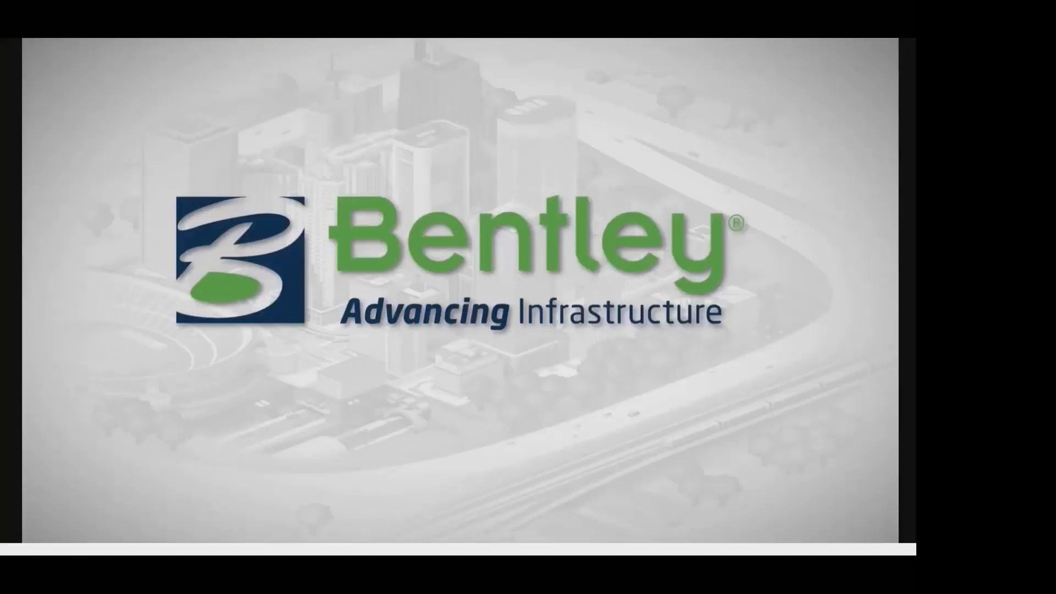
- Skim the ProStructures video on ISM import, base plates and ProSteel connections by skipping ahead towards its end
mouse_move(688, 524)
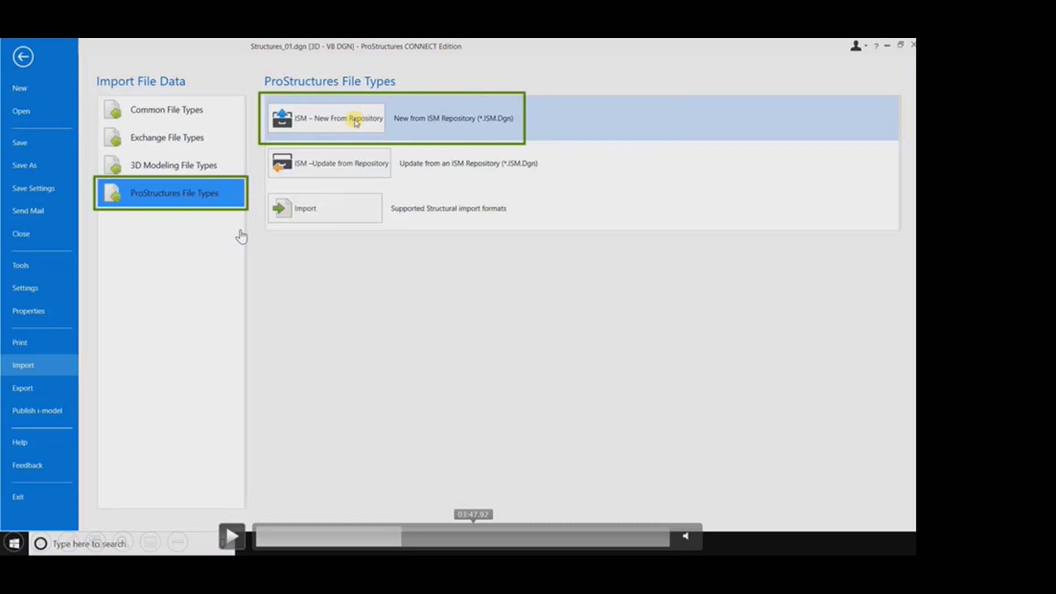
left_click(585, 545)
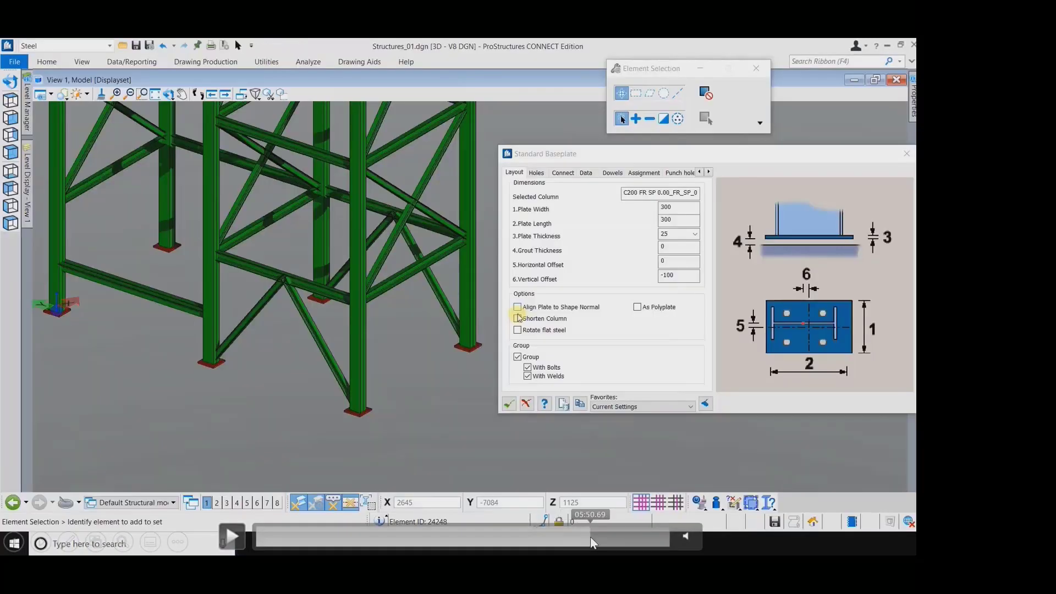
left_click(594, 537)
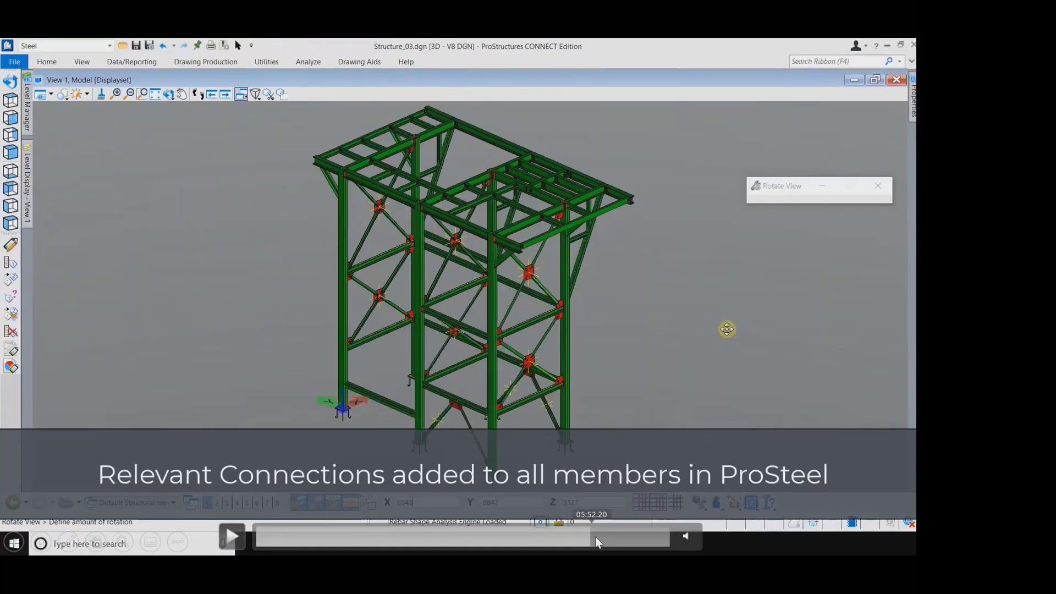
left_click(624, 536)
left_click(631, 537)
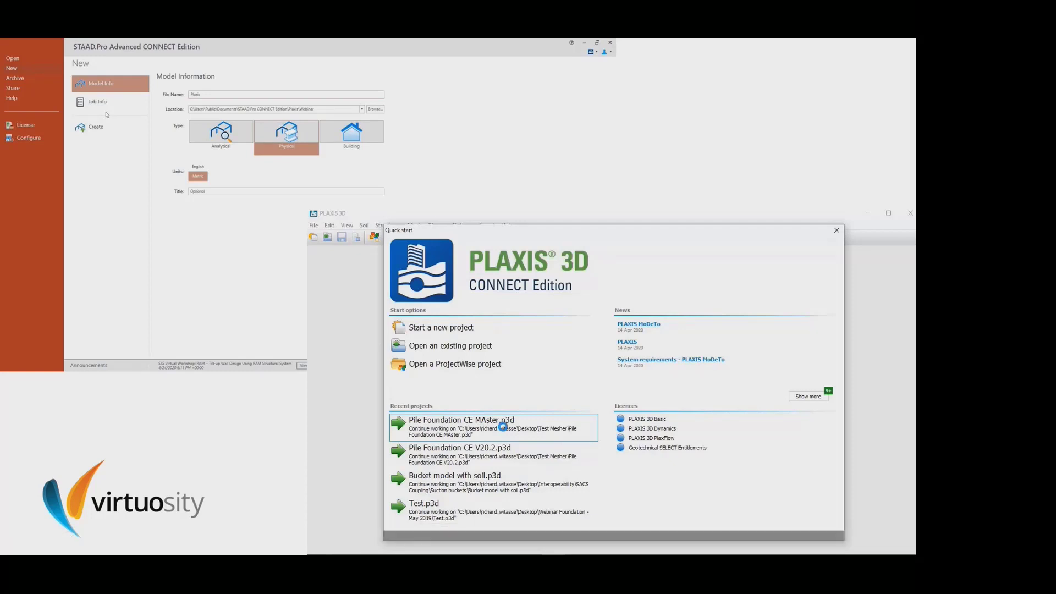
- Skim the STAAD.Pro video by skipping ahead through the ISM repository import, the rendered building model and the load group definition
left_click(92, 353)
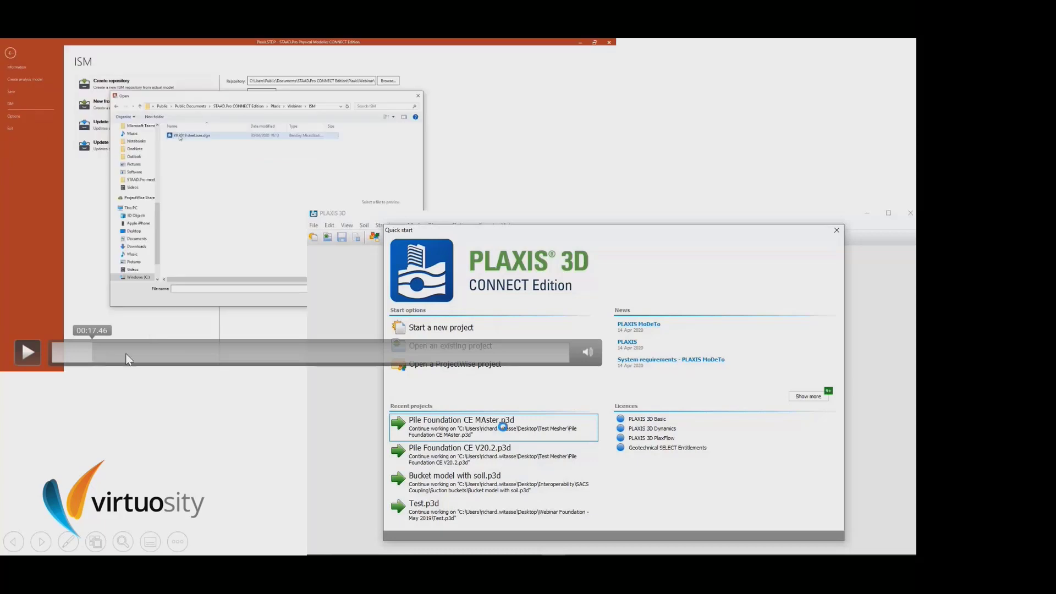
left_click(152, 353)
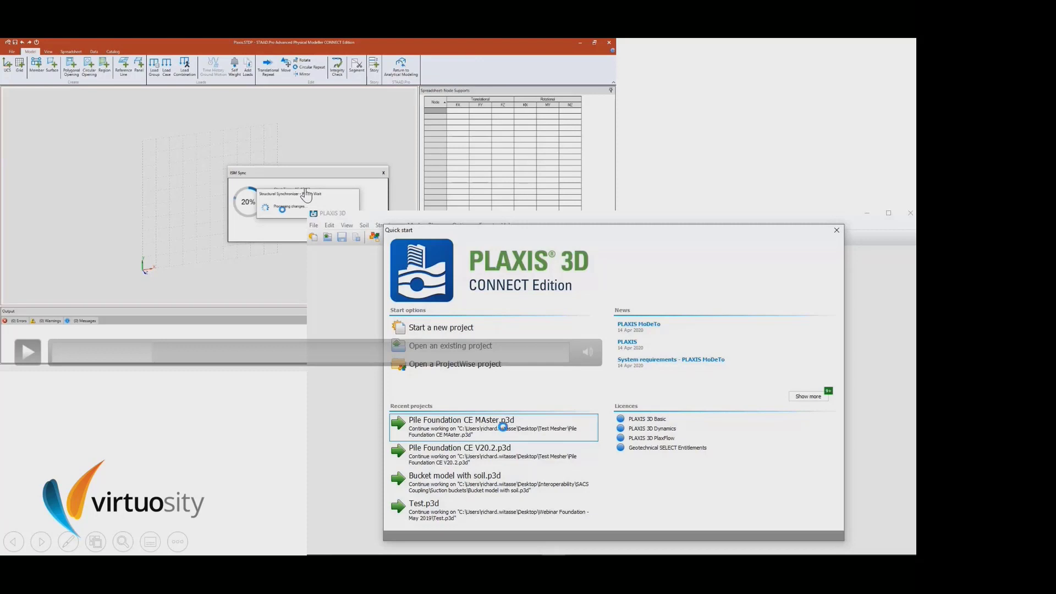
left_click(222, 352)
left_click(269, 359)
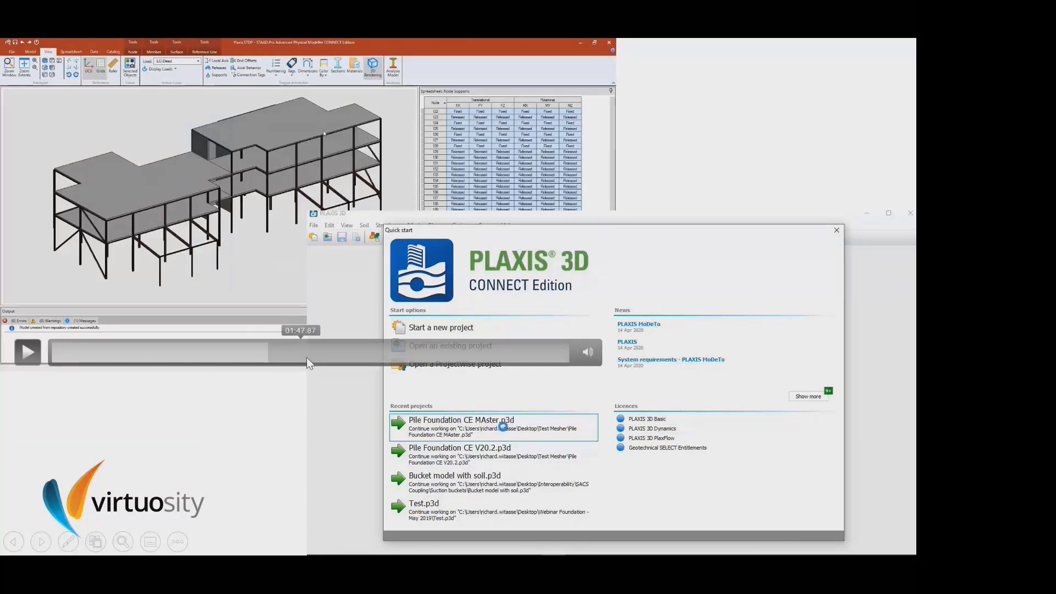
left_click(306, 357)
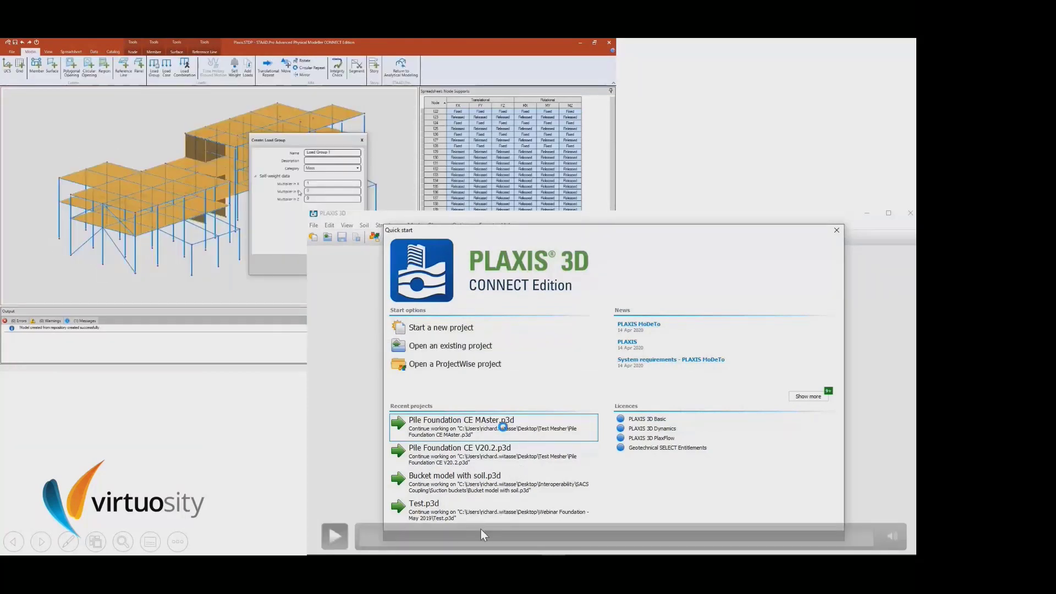
- Skim the PLAXIS 3D video by skipping ahead through the Structural Synchronizer model, the ISM import and the project saving
left_click(592, 537)
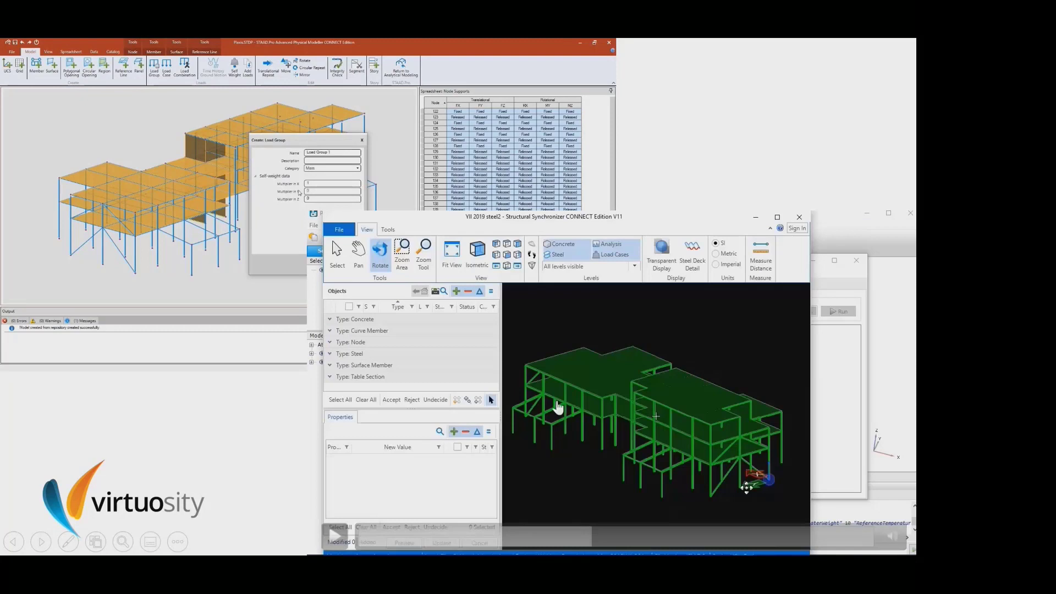
left_click(647, 536)
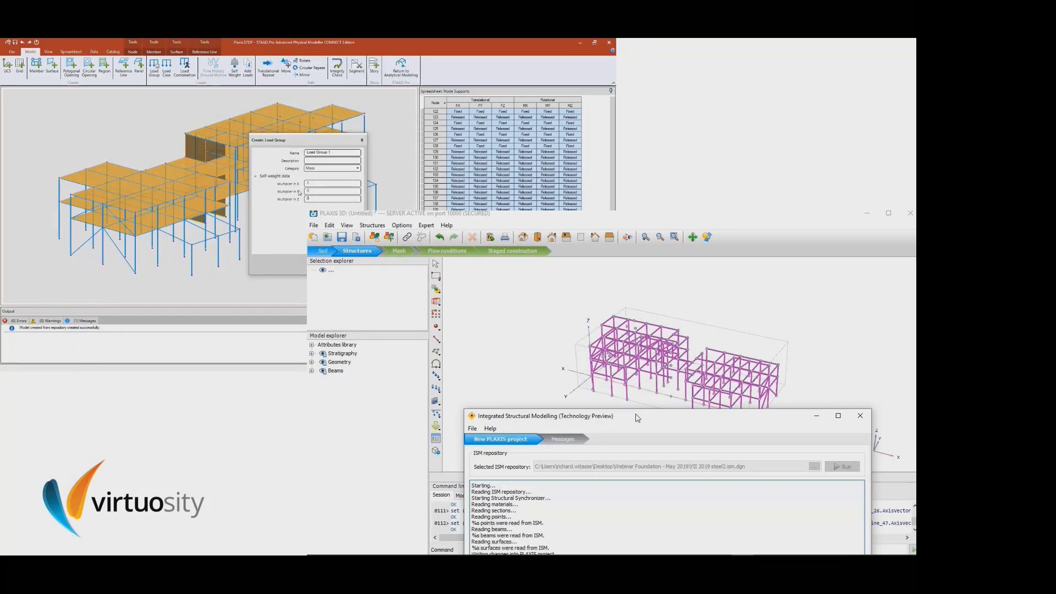
left_click(758, 538)
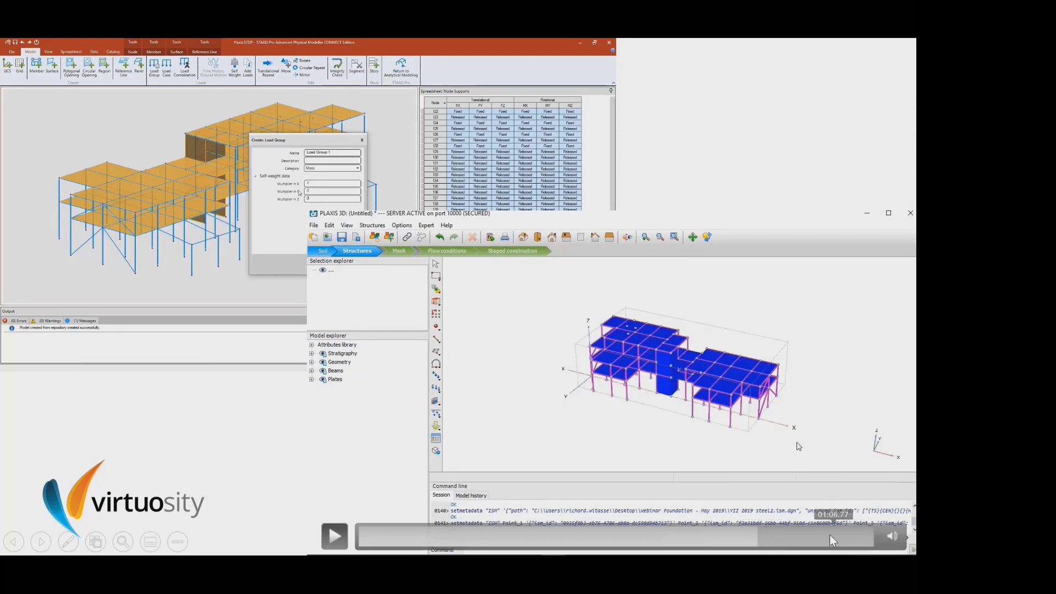
left_click(828, 534)
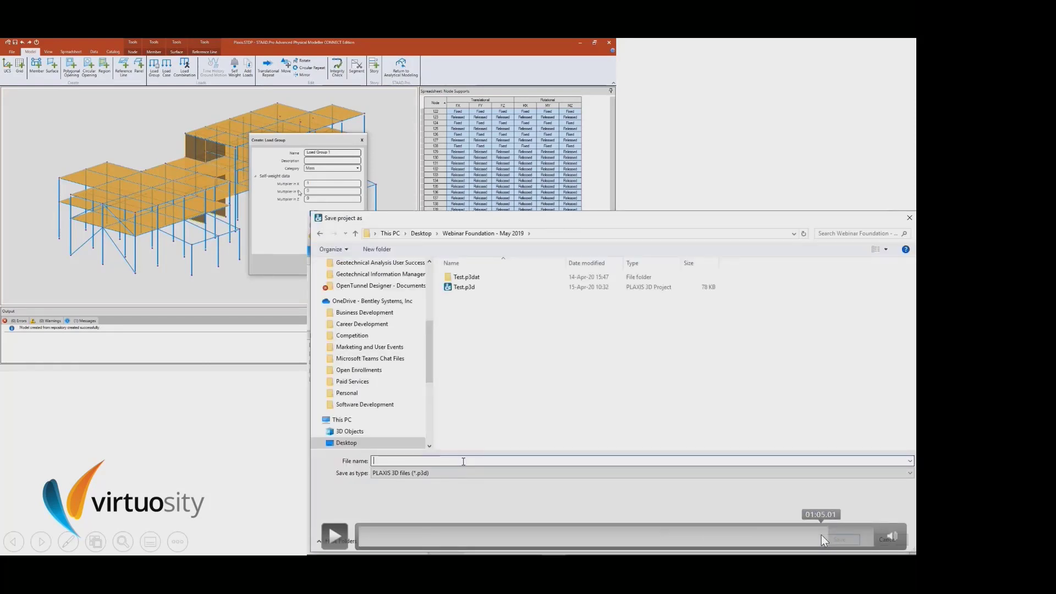
left_click(797, 537)
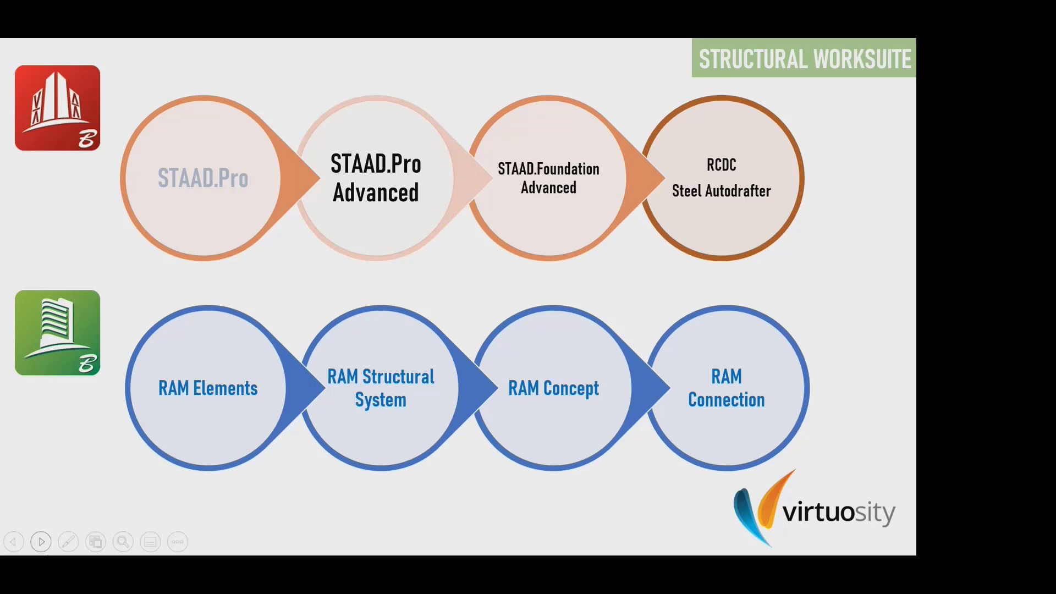
- Turn on the laser pointer for the Structural WorkSuite slide, and advance to the Structural Enterprise video slide
left_click(68, 542)
left_click(76, 407)
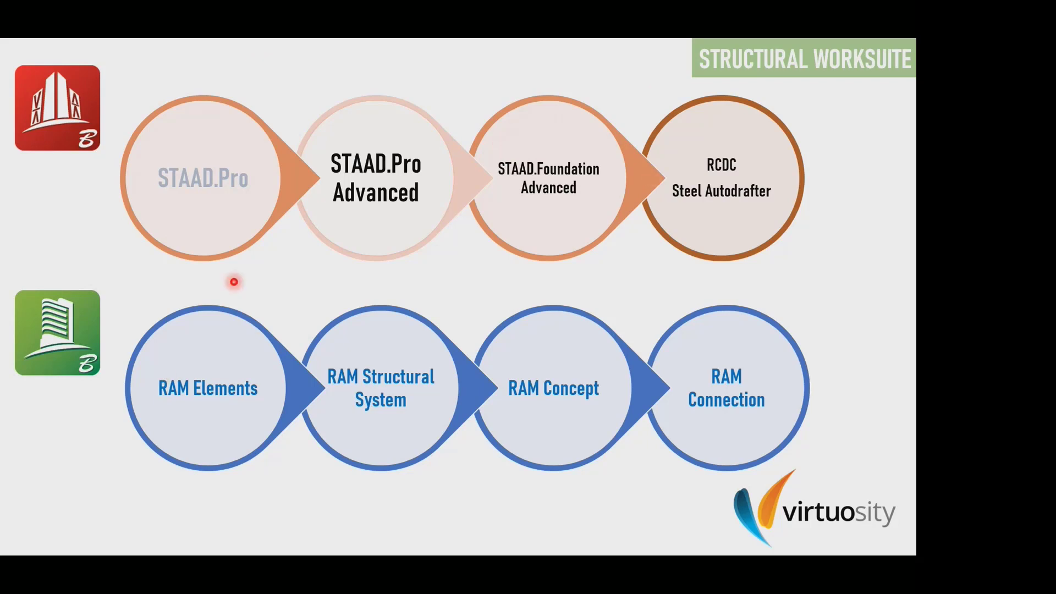
left_click(903, 278)
- Skim the video on 10 reasons to use Structural Enterprise by skipping ahead through its RAM Elements, foundation and Steel AutoDrafter sections
left_click(293, 534)
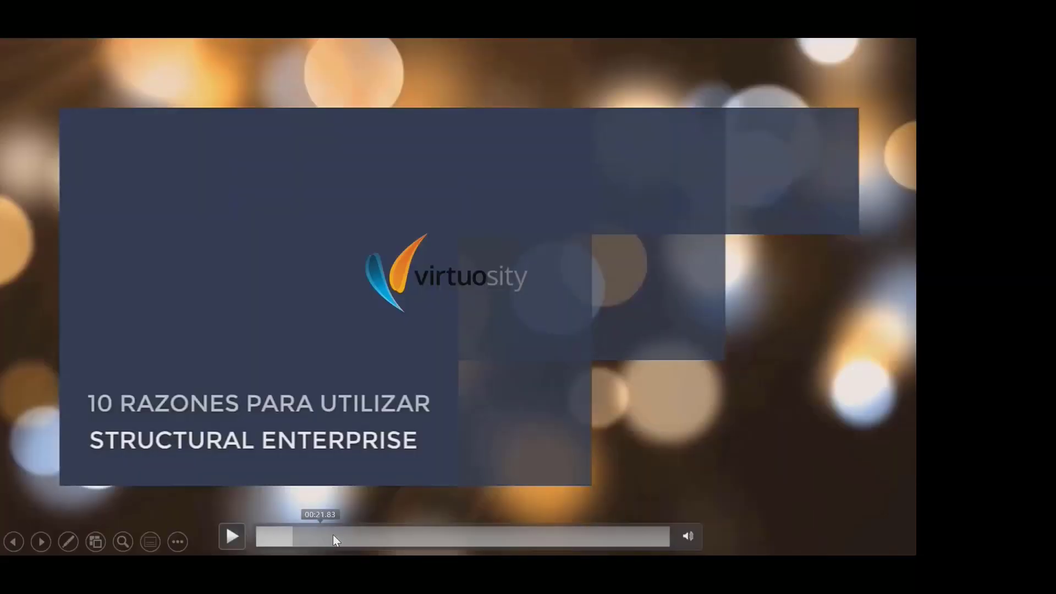
left_click(332, 536)
left_click(390, 536)
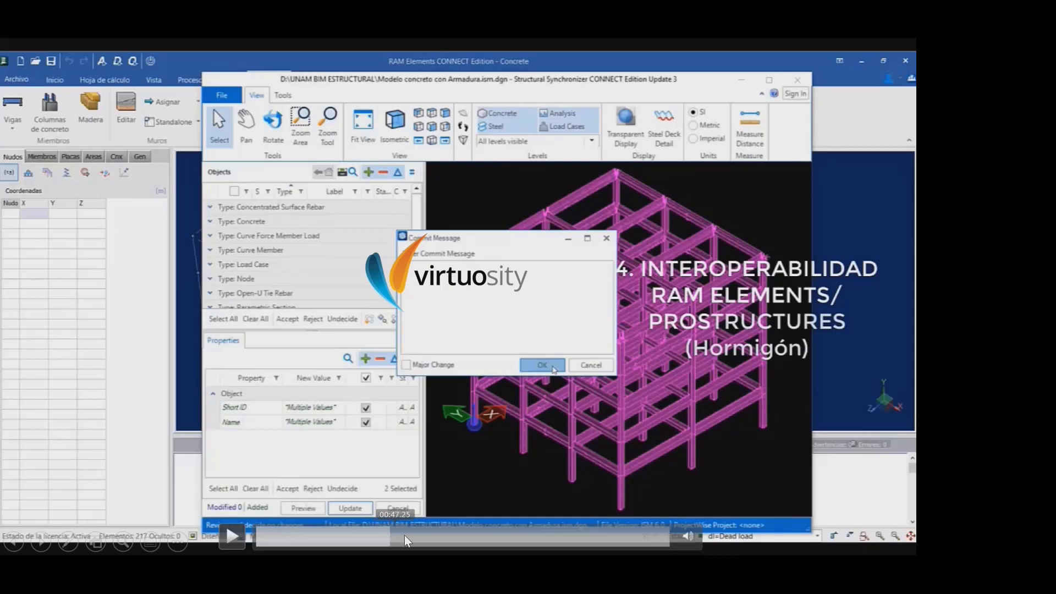
left_click(433, 537)
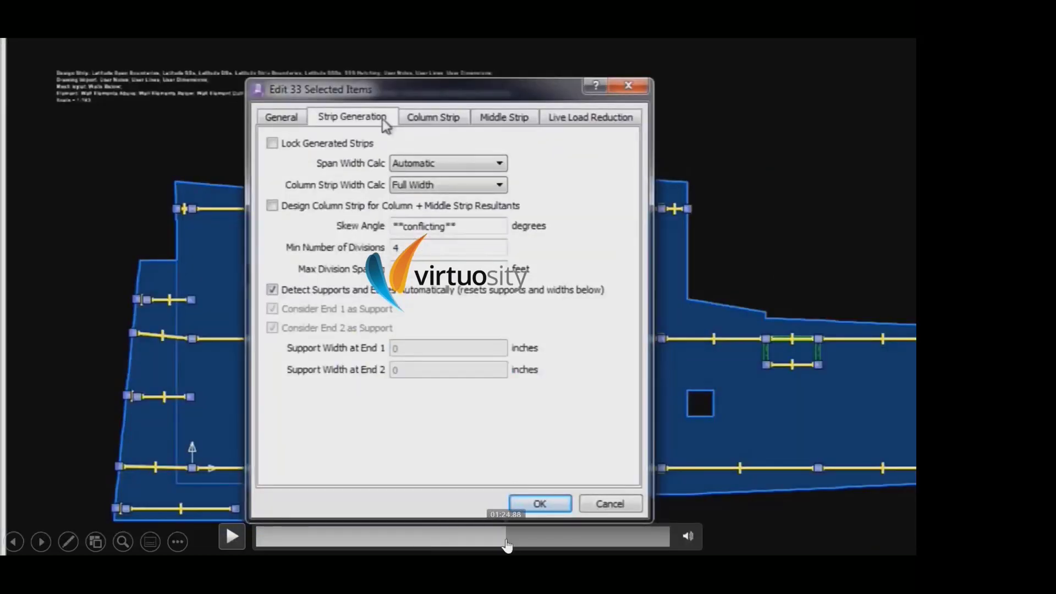
left_click(506, 536)
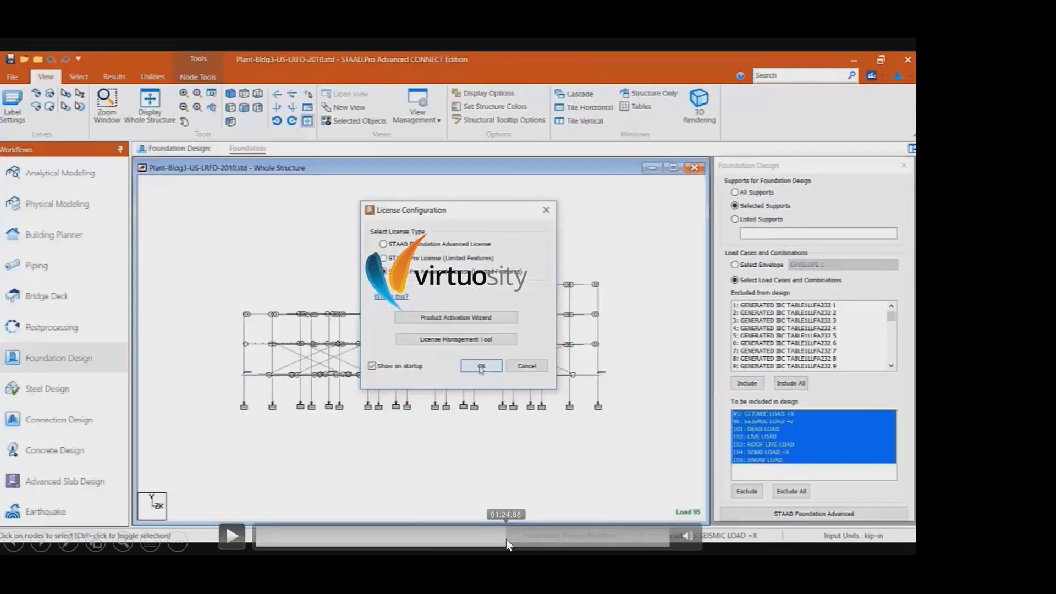
left_click(559, 537)
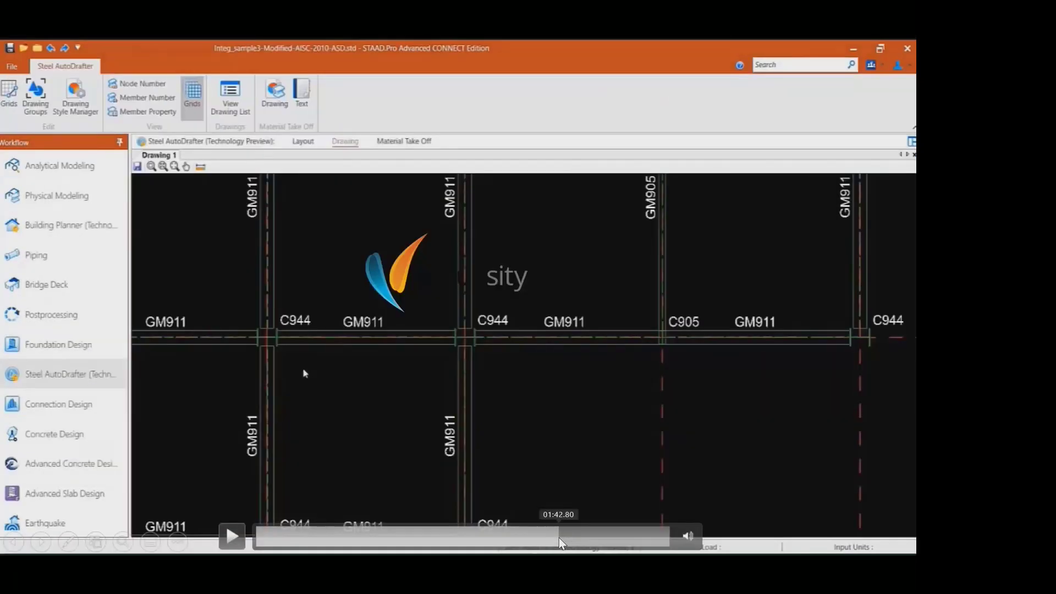
left_click(593, 537)
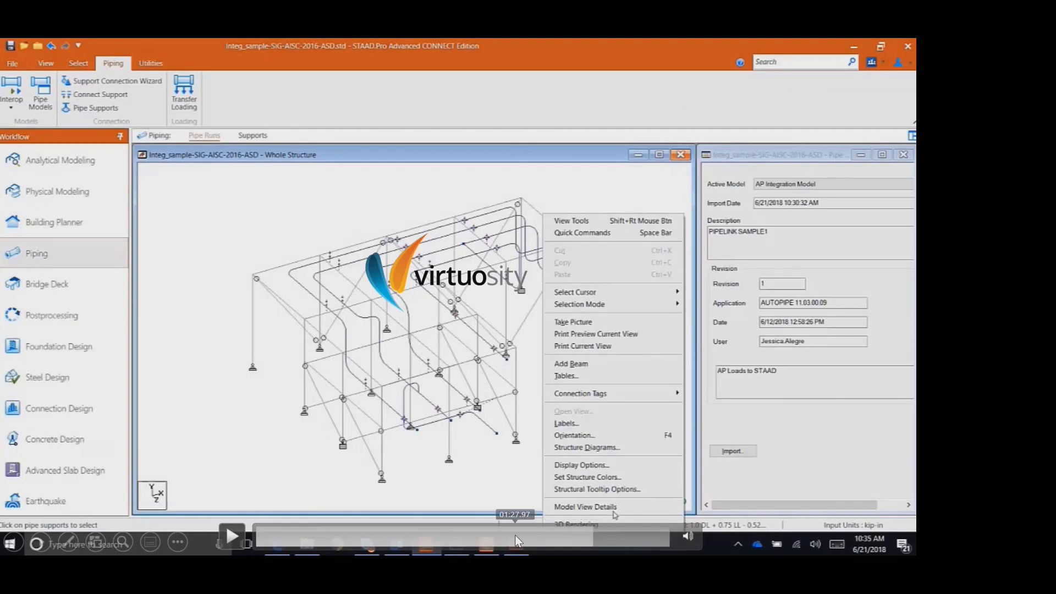
- Skim the Structural Enterprise video backwards towards its opening sections, play it, and advance to the Licenses Types slide
left_click(427, 537)
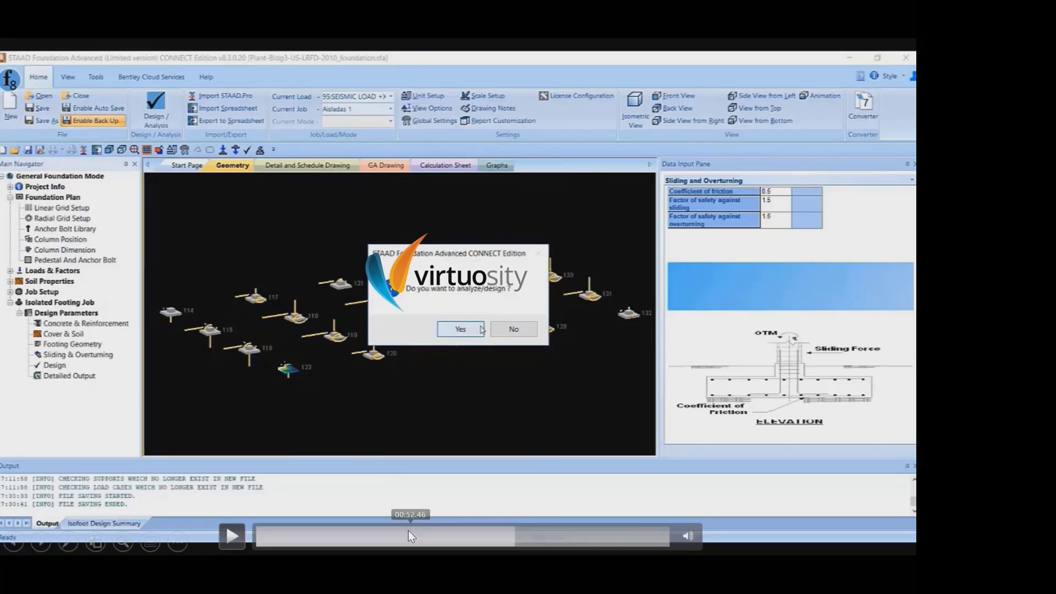
left_click(408, 530)
left_click(375, 534)
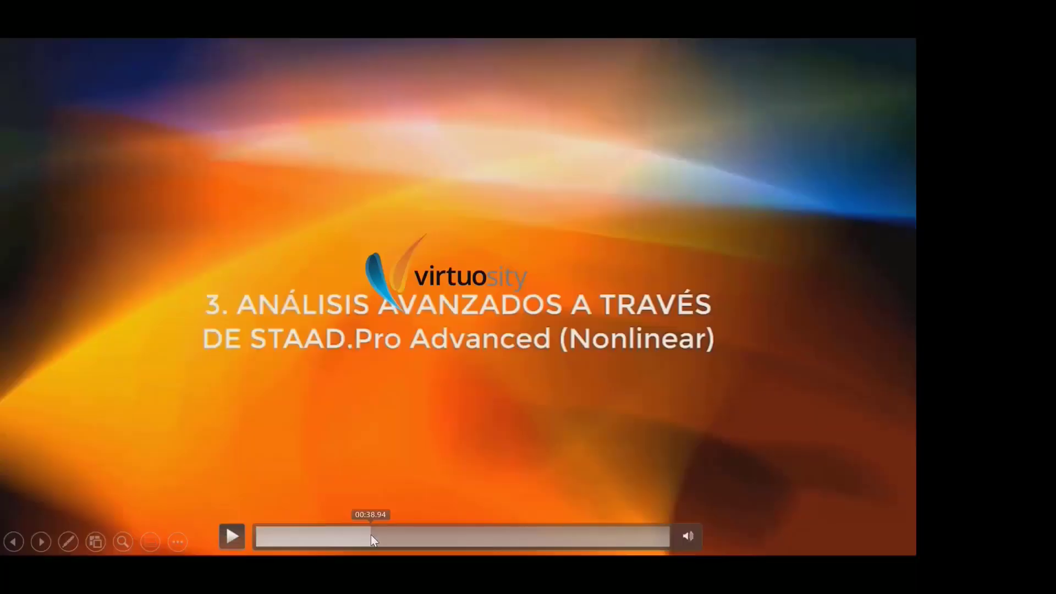
left_click(331, 536)
left_click(321, 537)
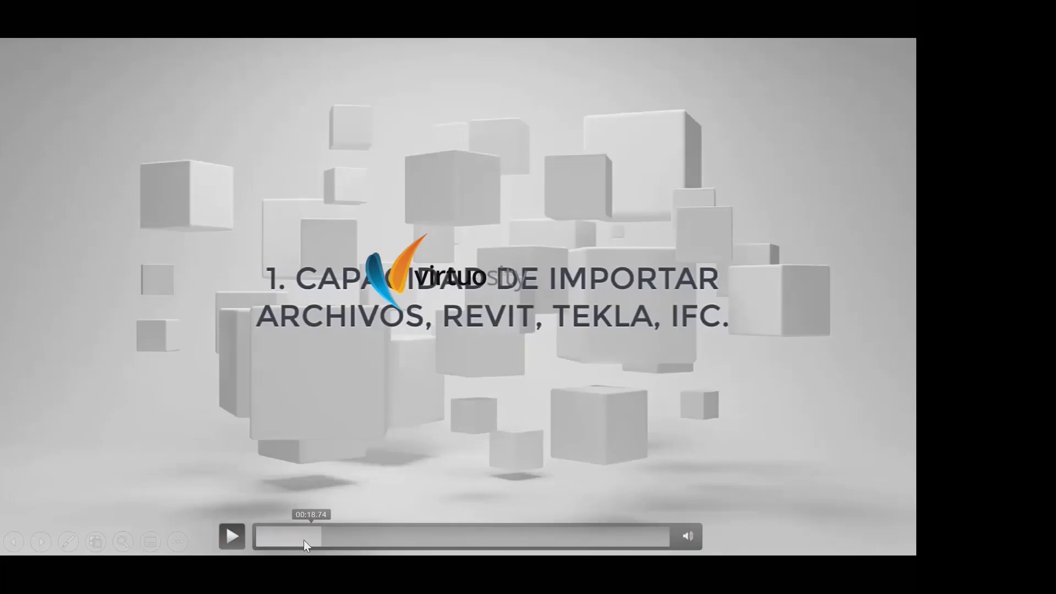
left_click(420, 419)
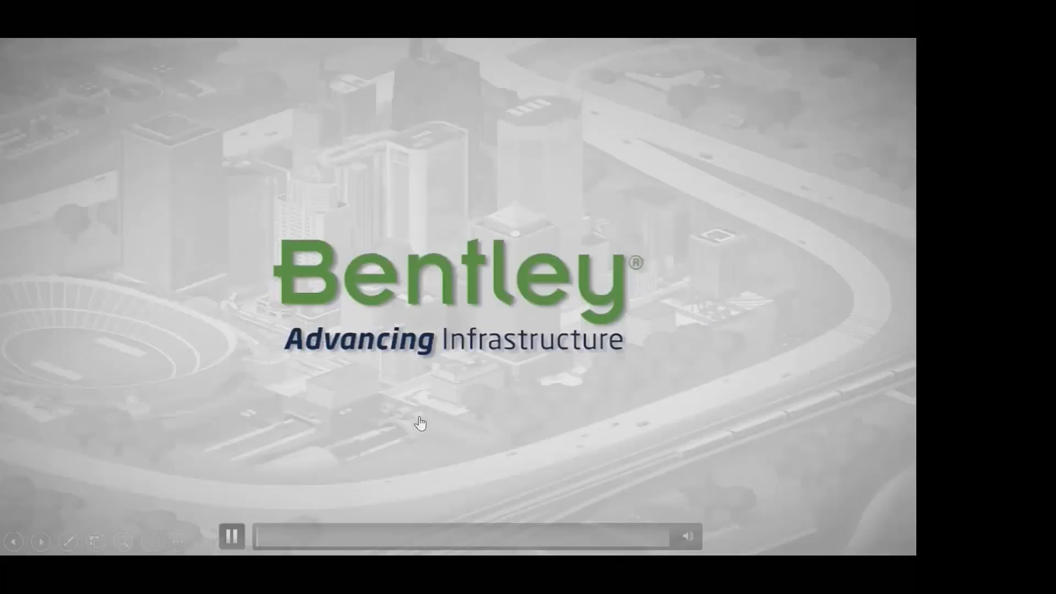
key("Right")
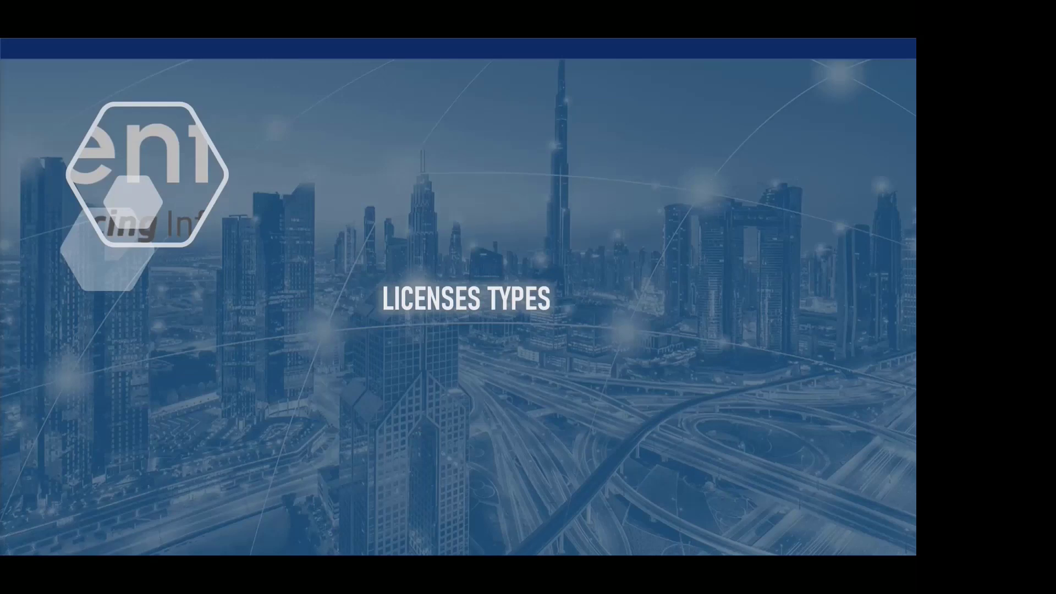
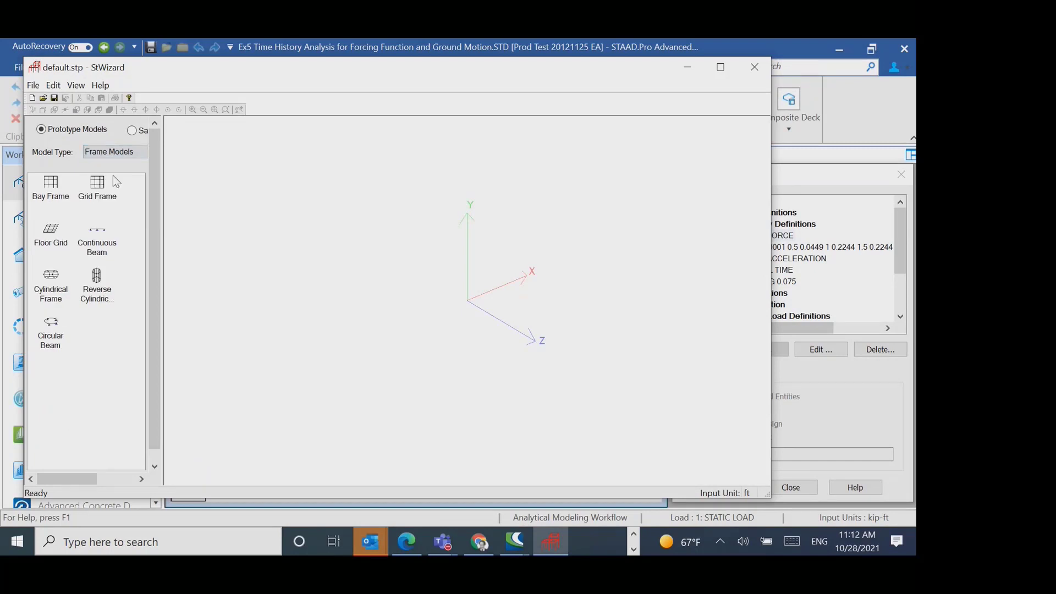
- Generate a Floor Grid frame model 12 ft long and 12 ft wide with 4 bays each way, and close the wizard
double_click(53, 242)
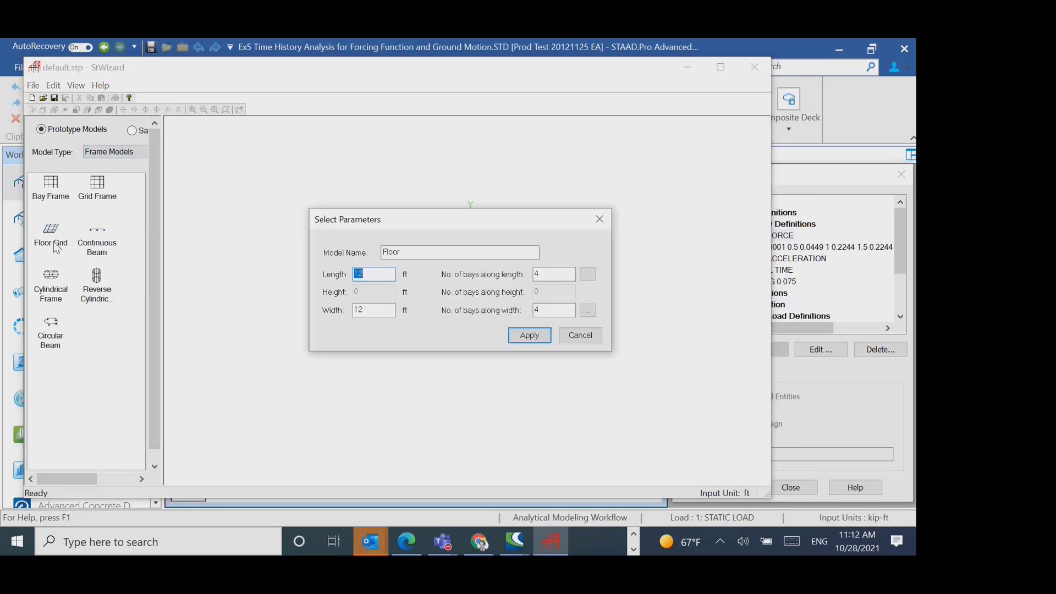
left_click(529, 335)
scroll(562, 374, "up", 6)
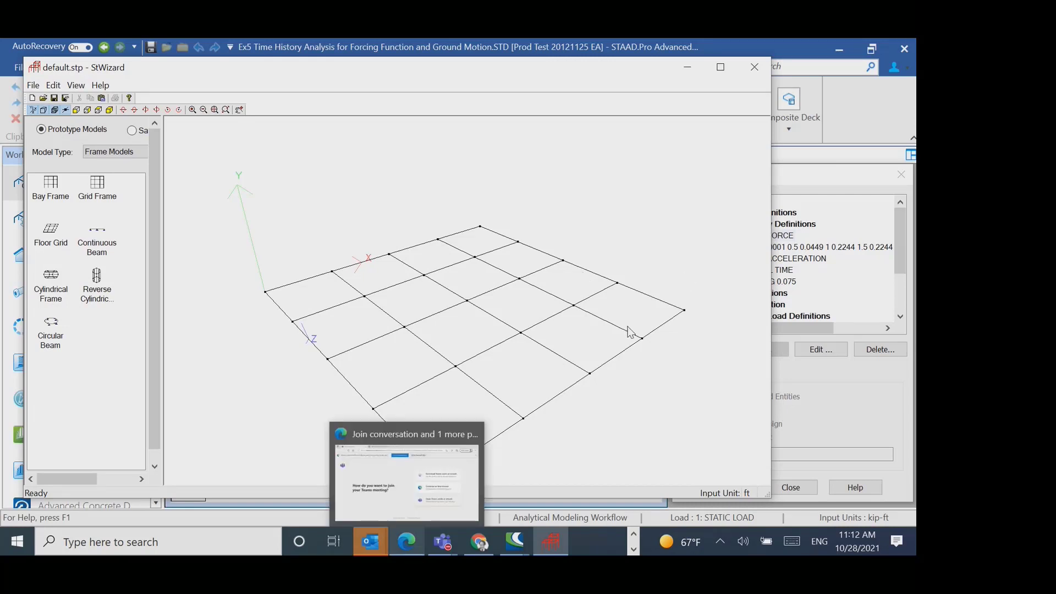
left_click_drag(550, 263, 551, 261)
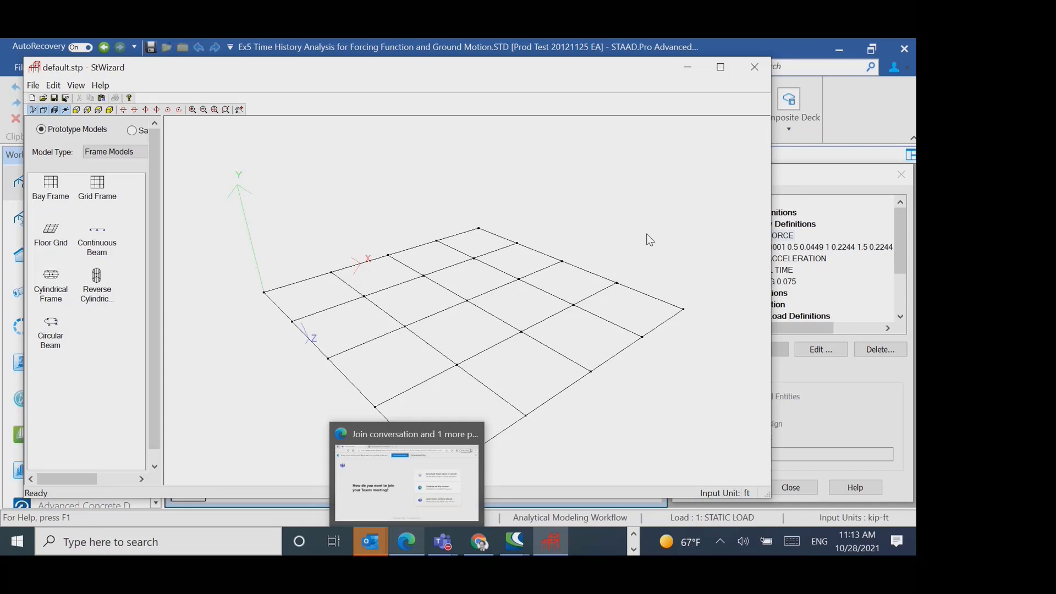
left_click_drag(539, 258, 417, 304)
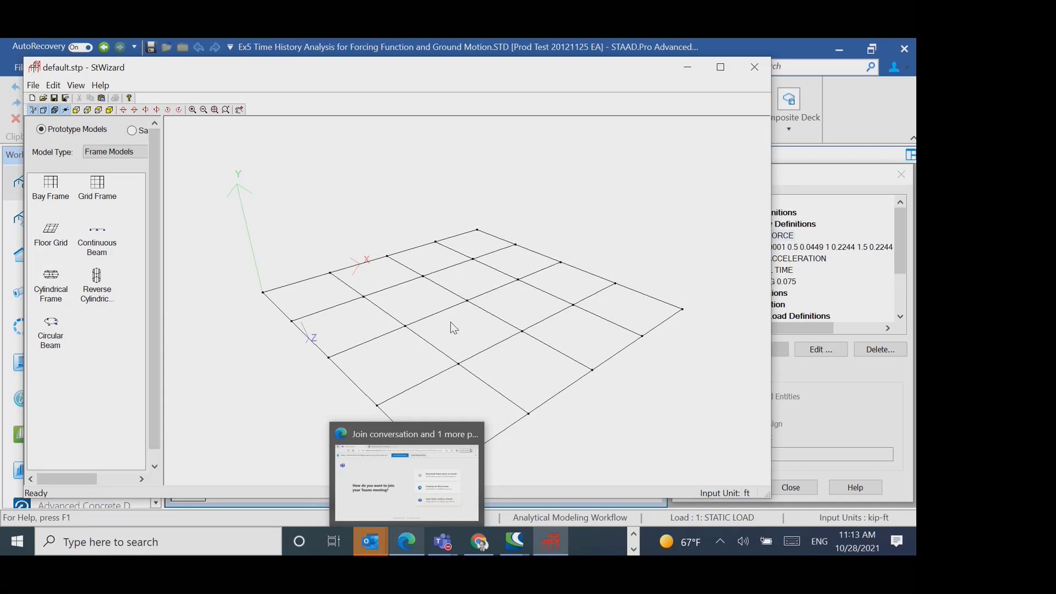
scroll(450, 323, "up", 1)
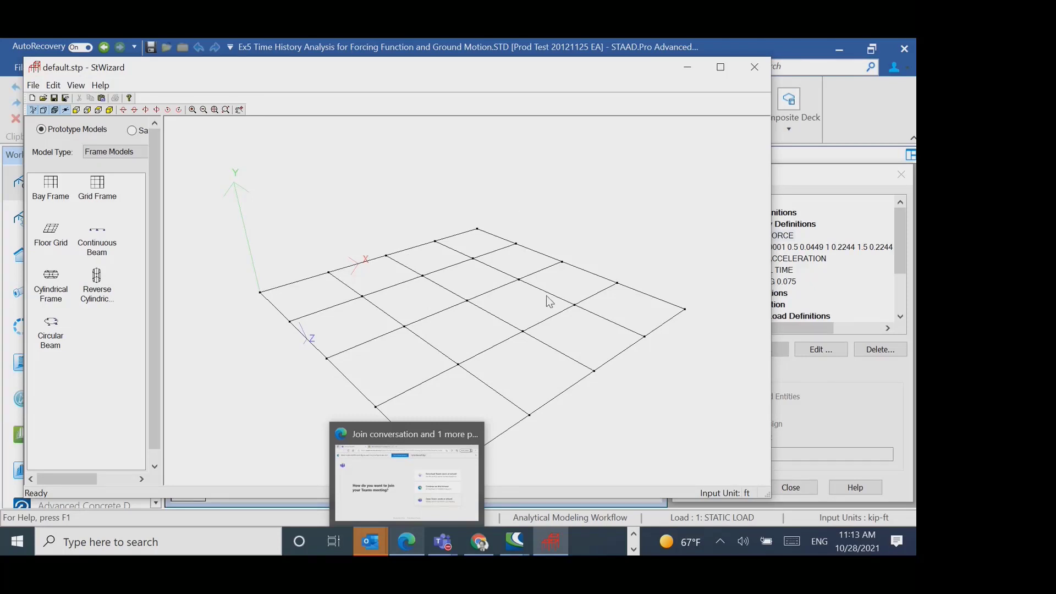
scroll(542, 291, "up", 2)
scroll(533, 280, "down", 7)
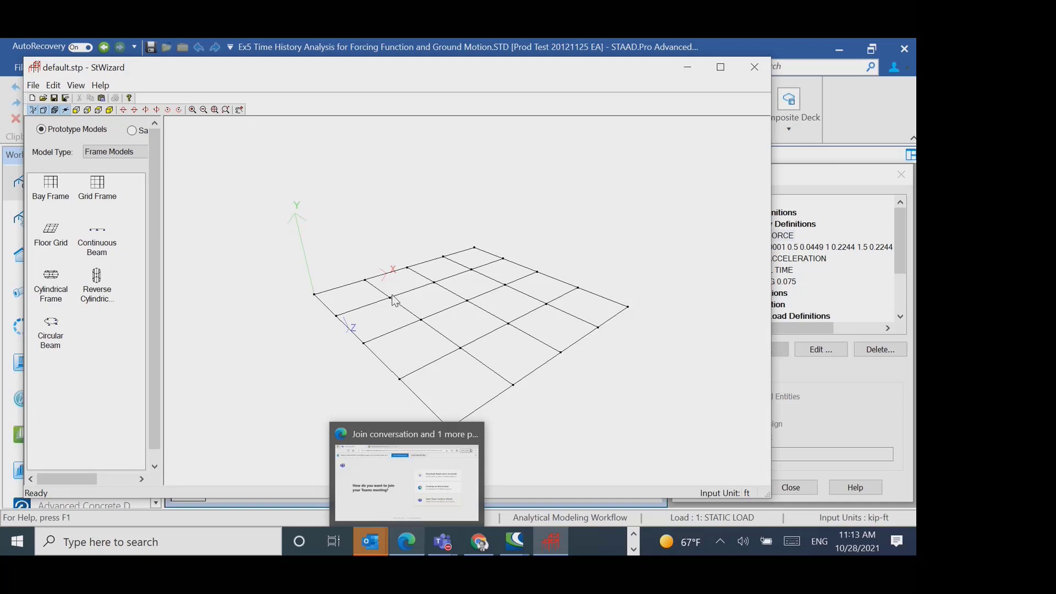
scroll(392, 295, "down", 1)
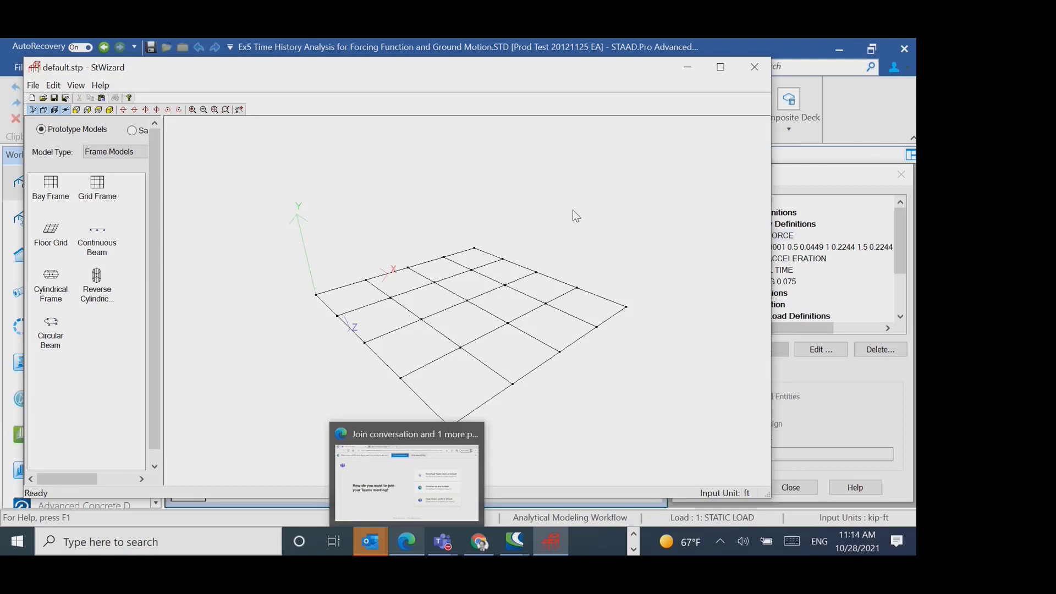
left_click(754, 66)
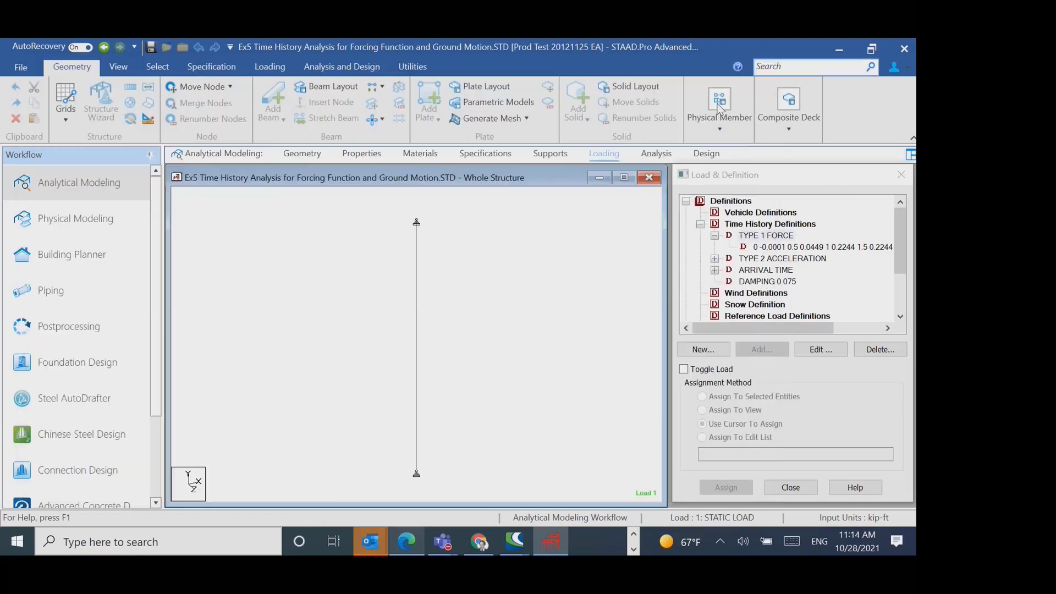
- In the Structure Wizard, generate a Circular Plate With Holes from the Surface/Plate Models, with radius 10 and 36 divisions along the periphery
left_click(569, 325)
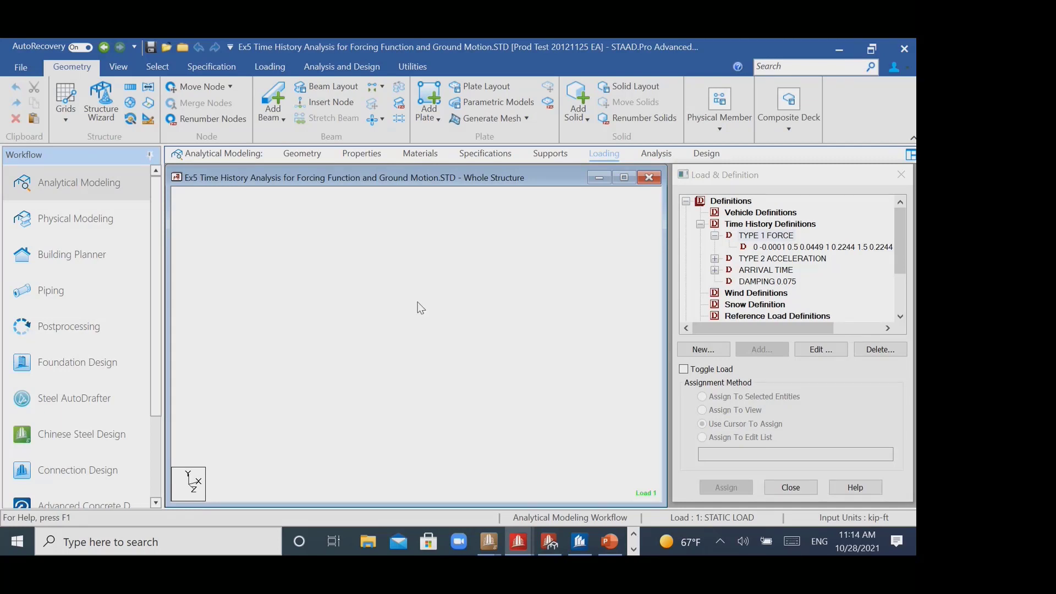
left_click(77, 107)
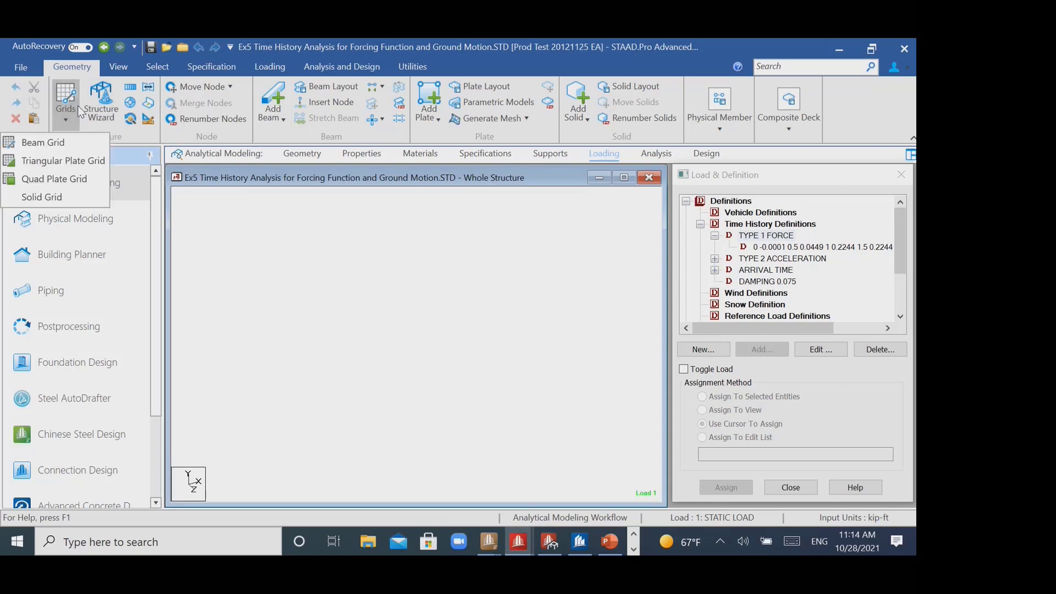
left_click(104, 113)
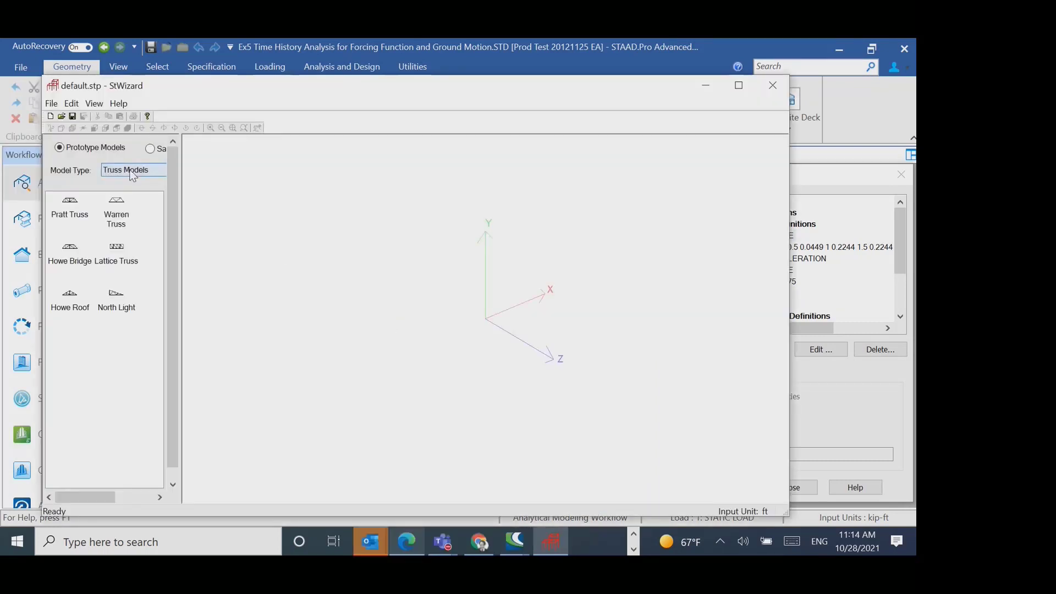
left_click(131, 173)
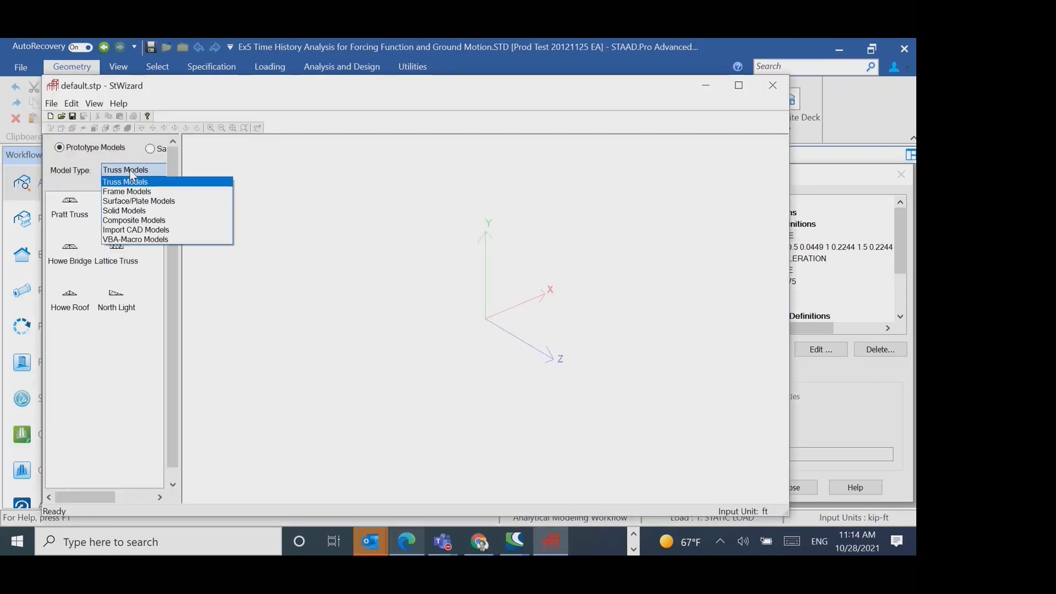
left_click(139, 201)
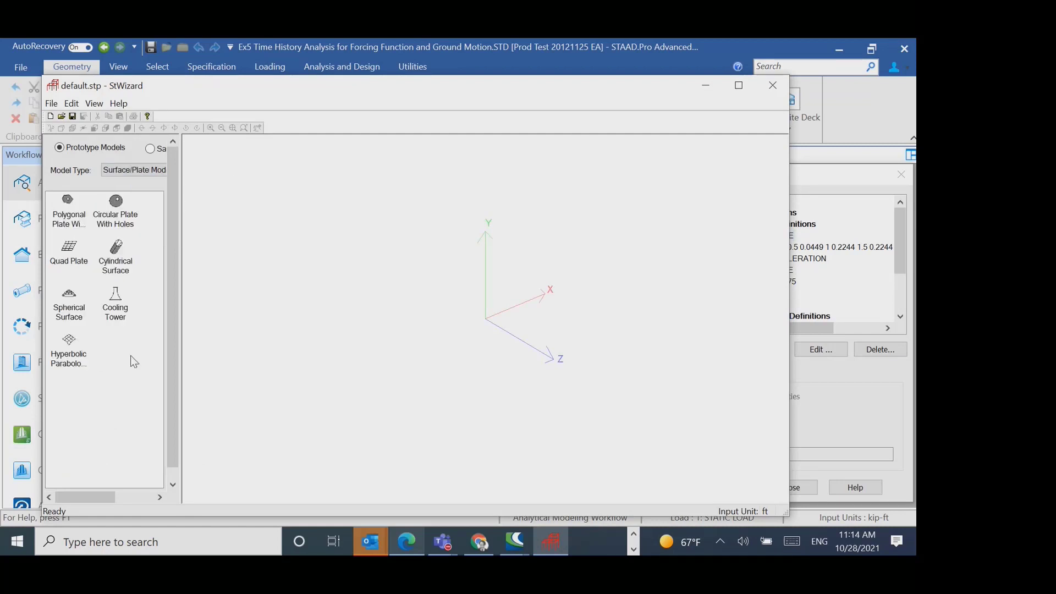
double_click(114, 204)
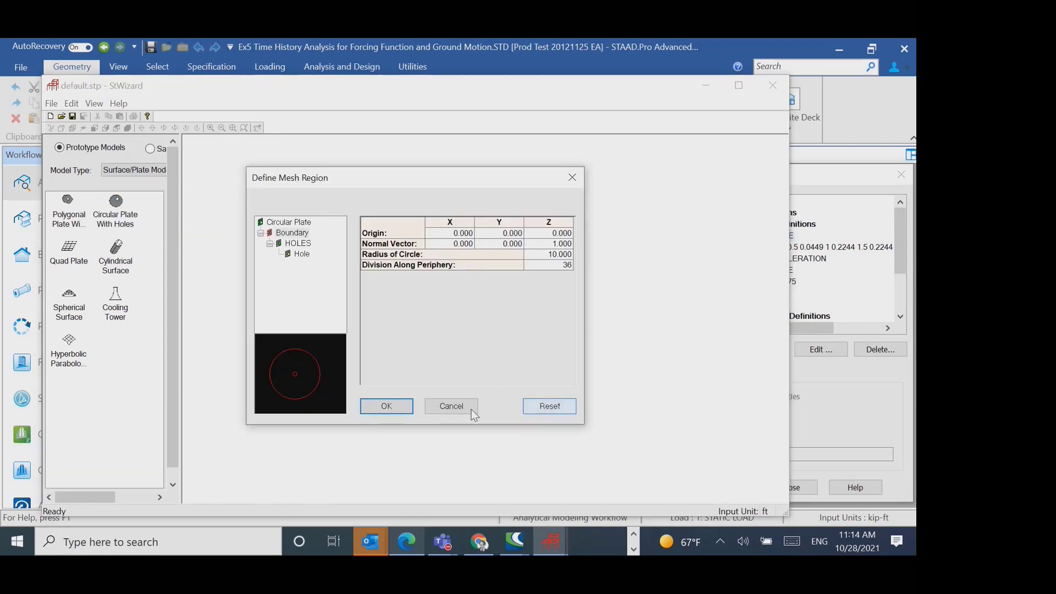
left_click(385, 405)
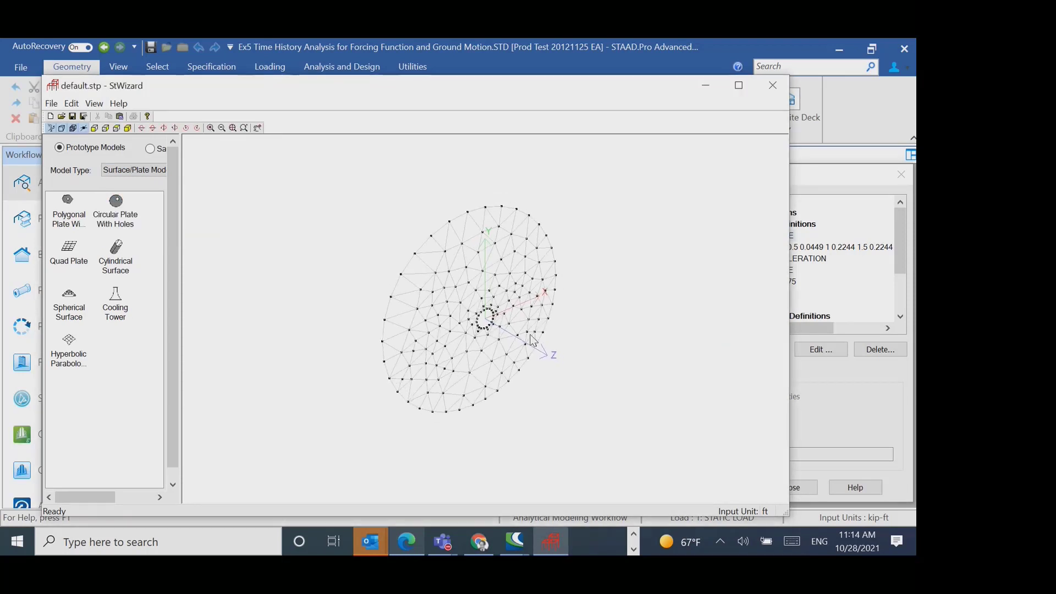
left_click_drag(531, 335, 486, 367)
left_click_drag(556, 333, 479, 256)
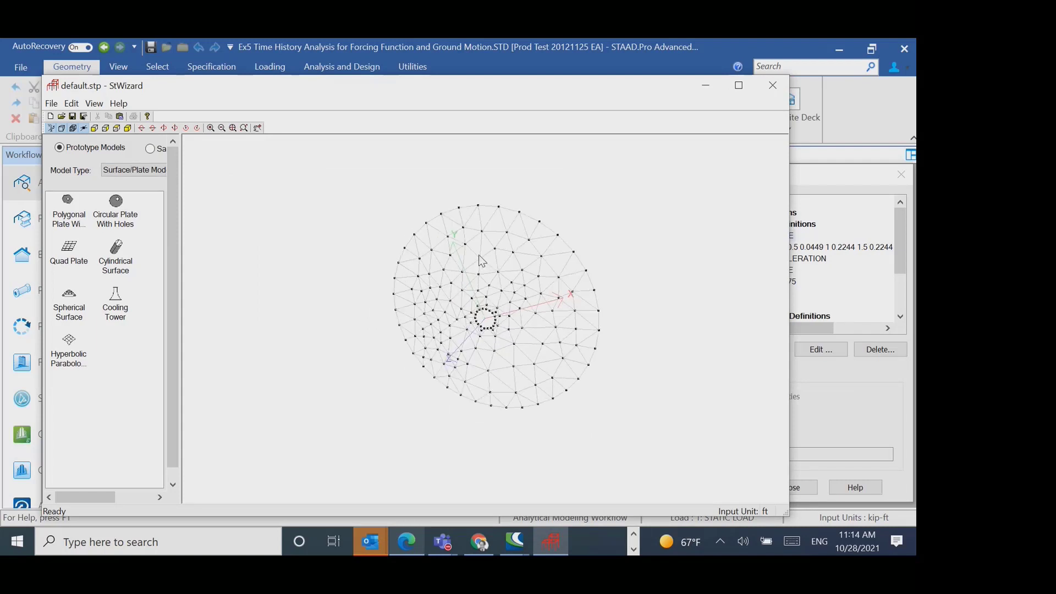
scroll(482, 261, "up", 2)
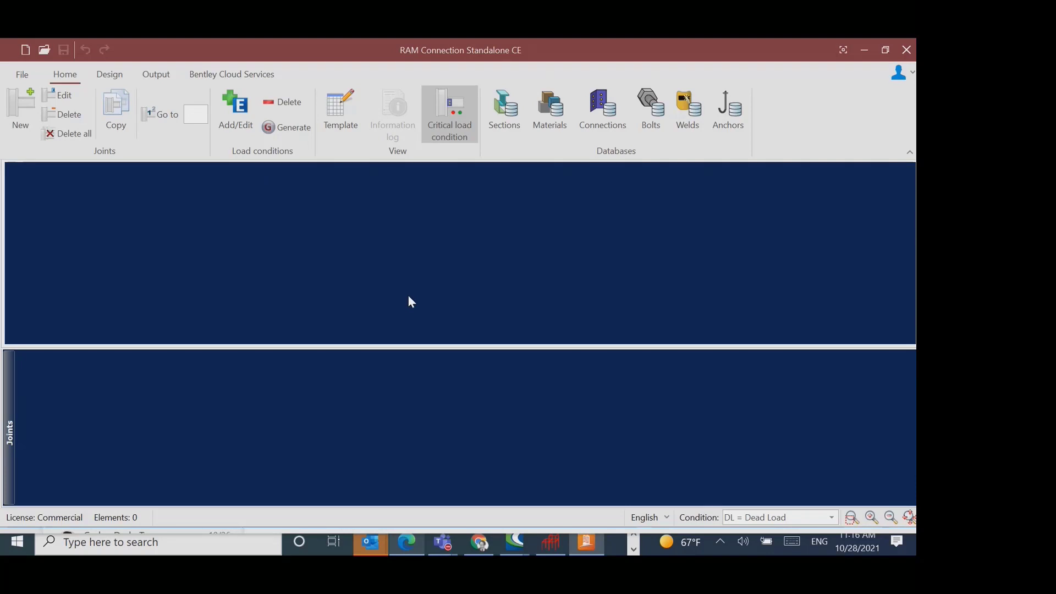
- In RAM Connection, create a new Beam to column flange joint from the Beam to support group
left_click(21, 110)
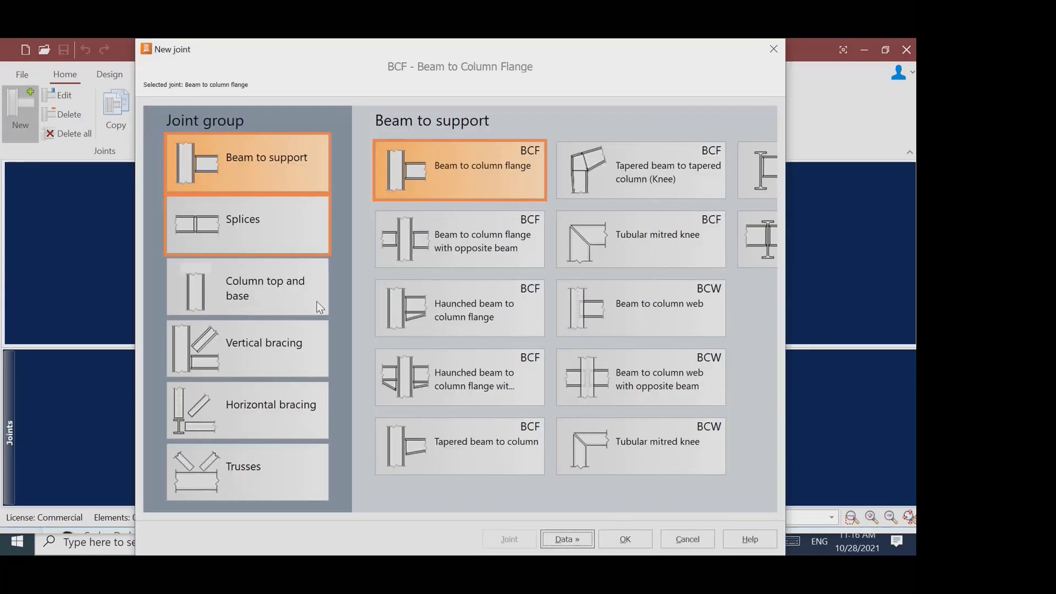
left_click(773, 49)
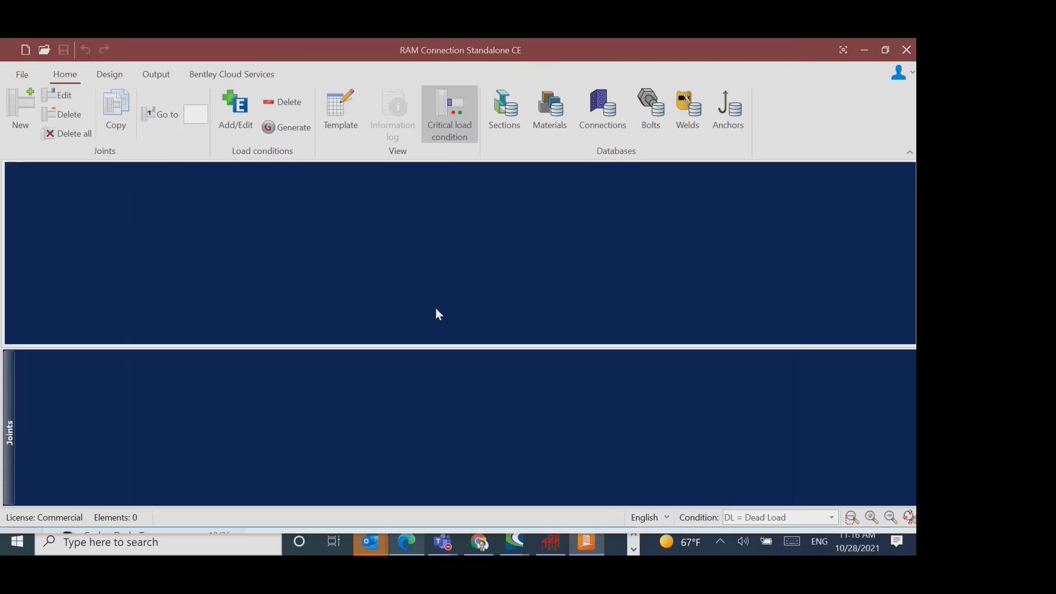
left_click(13, 113)
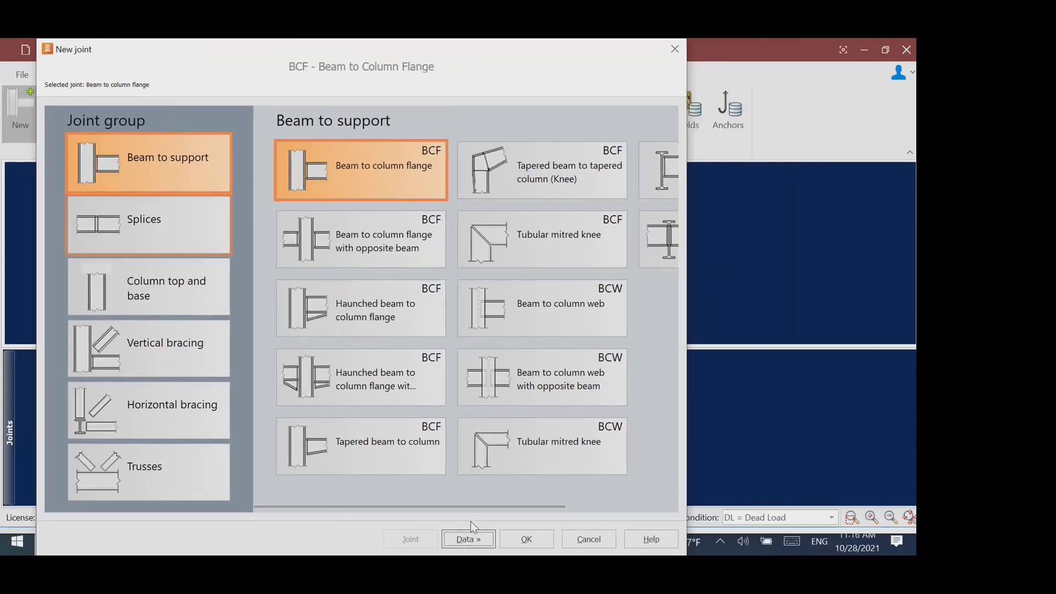
left_click(511, 542)
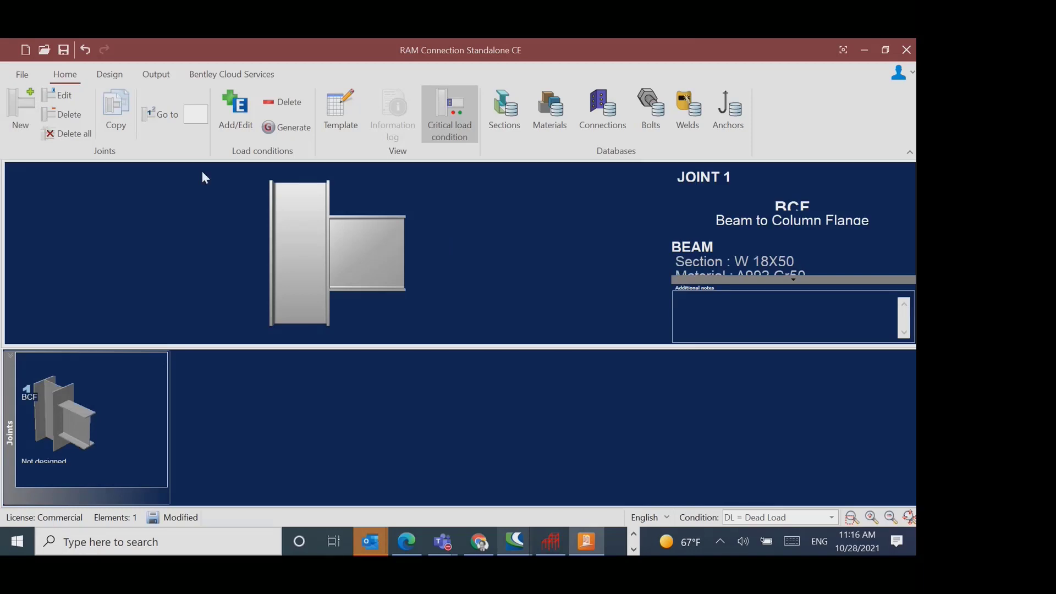
- Examine the beam-to-column flange joint's member data and its loads table, and close the joint without editing it
left_click(54, 95)
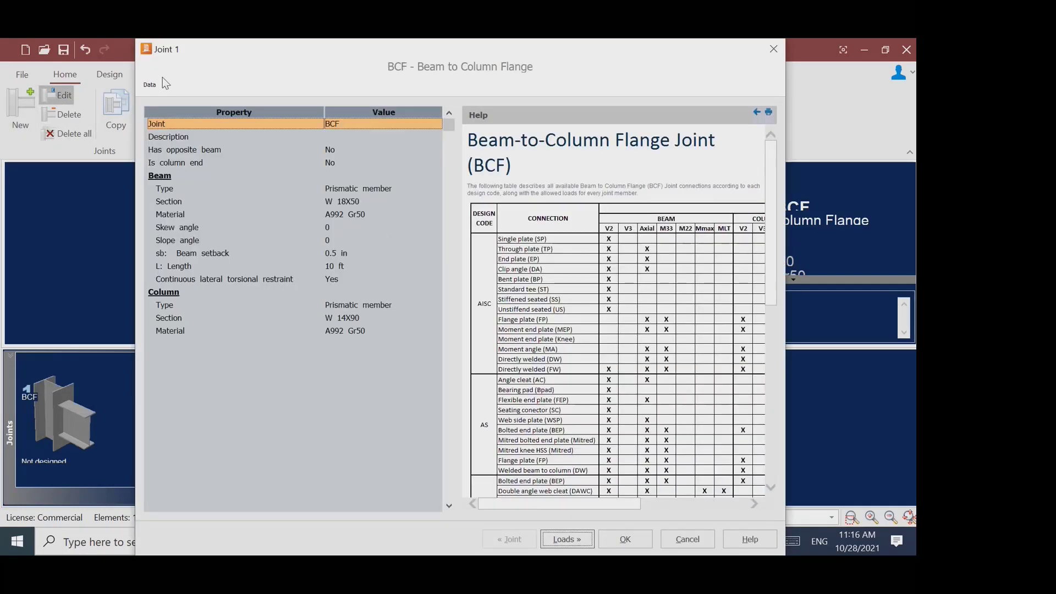
mouse_move(362, 56)
left_mouse_down()
mouse_move(350, 55)
mouse_move(379, 94)
mouse_move(366, 72)
left_mouse_up()
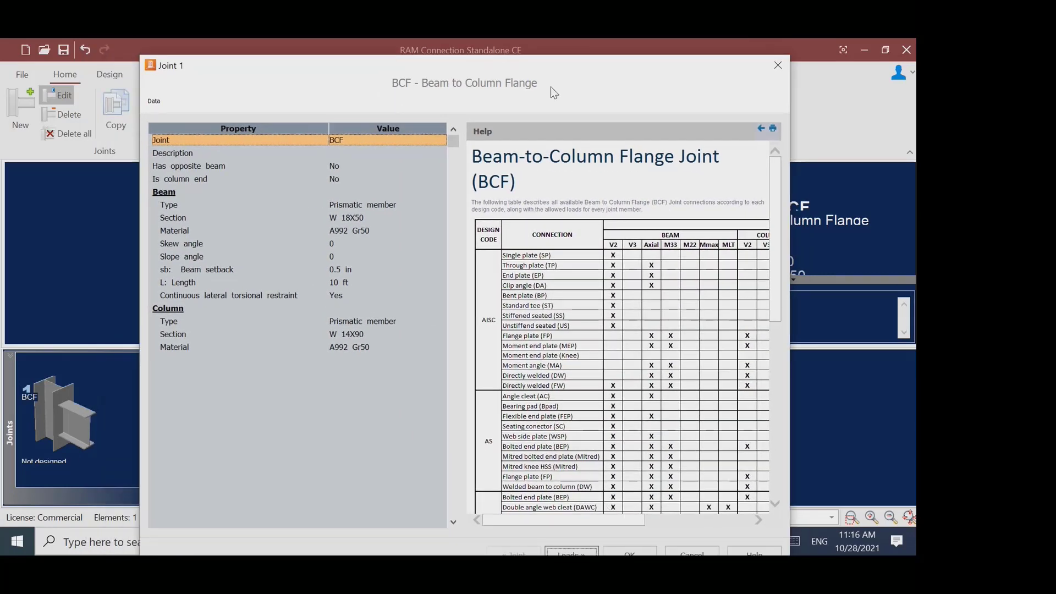
left_click_drag(539, 75, 505, 38)
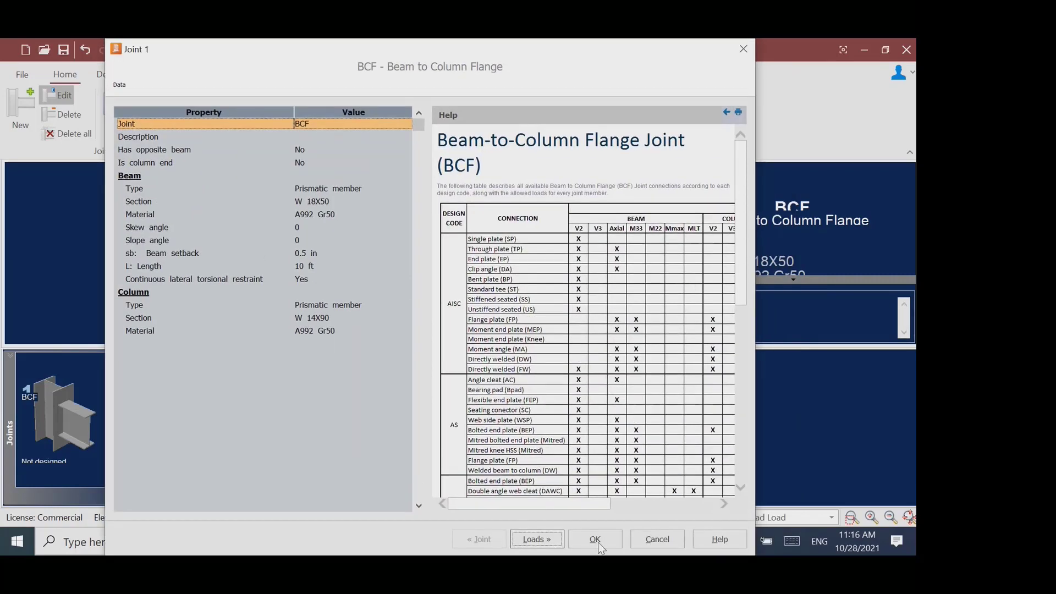
left_click(538, 537)
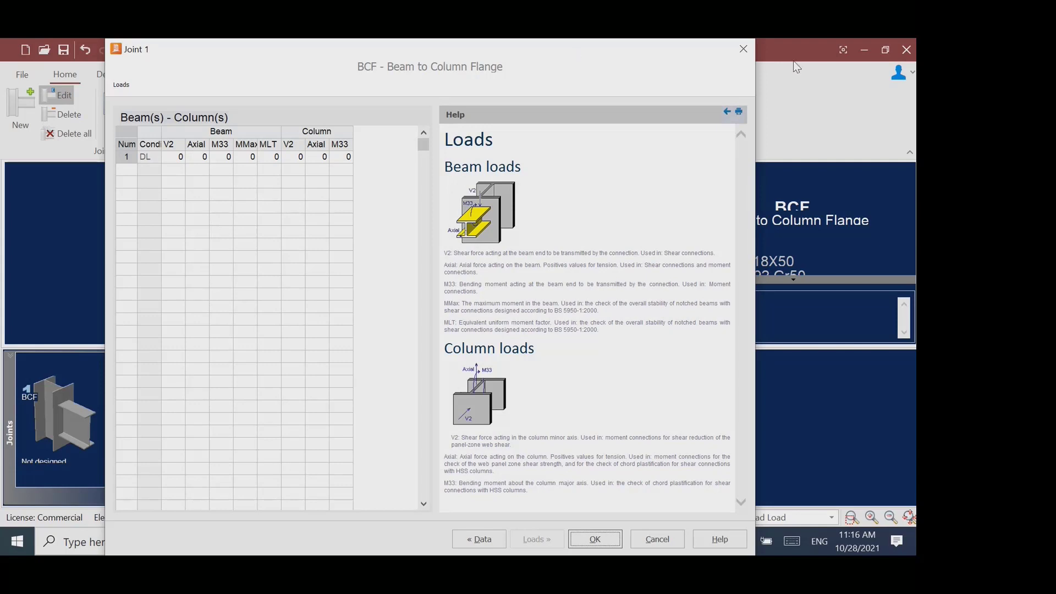
left_click(743, 49)
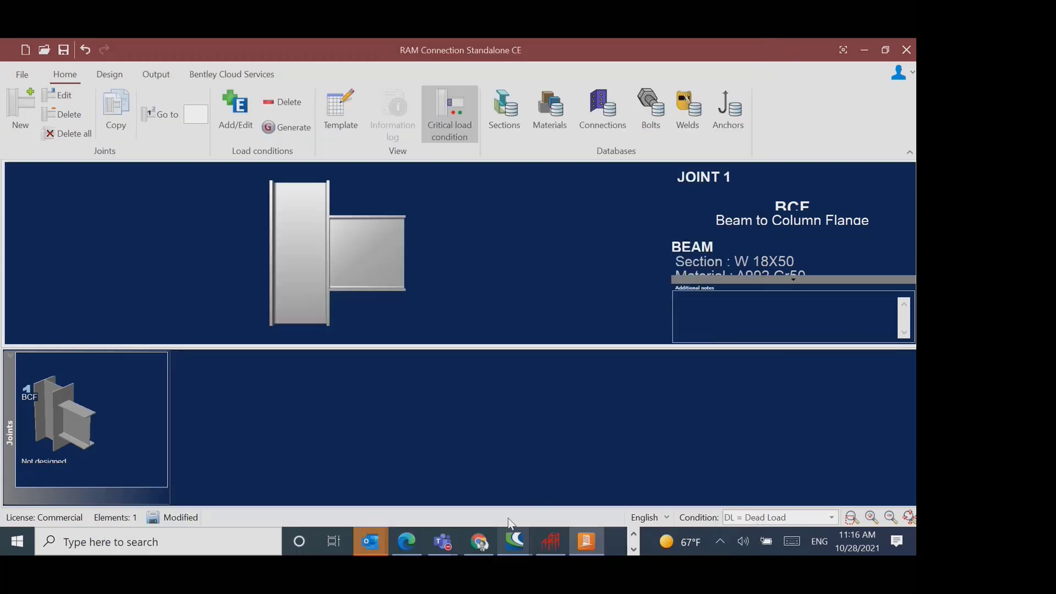
- Switch to the Steel Framed Warehouse Example.std model in STAAD.Pro and look through its list of workflows
left_click(634, 534)
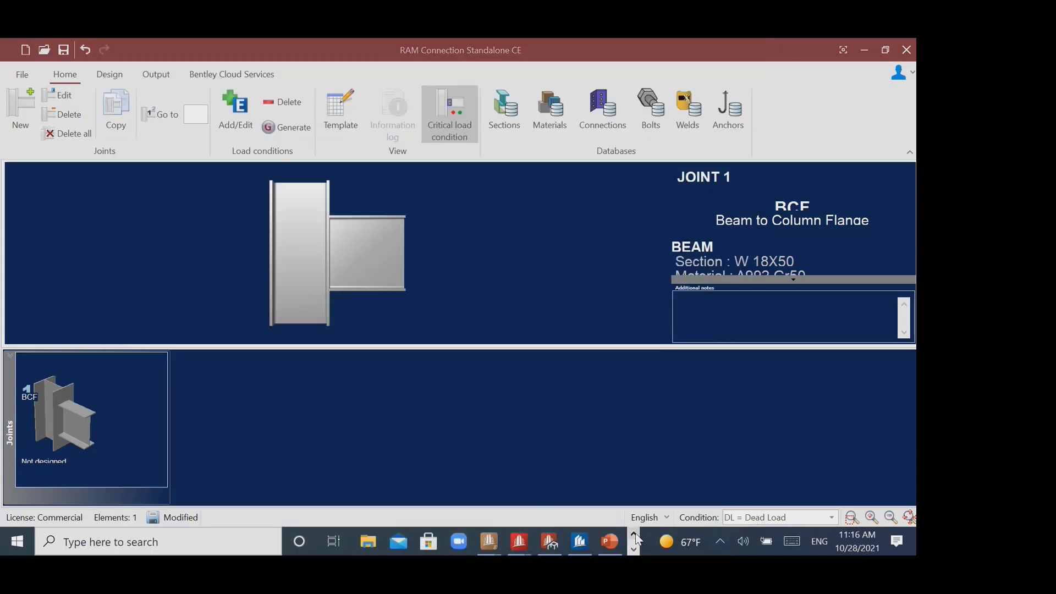
left_click(548, 548)
mouse_move(520, 543)
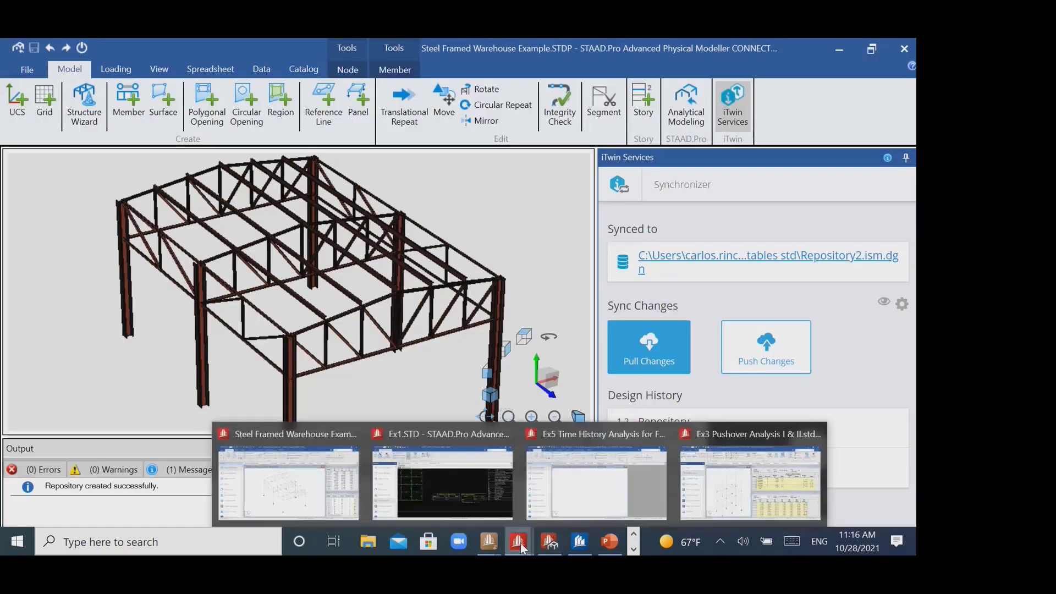
left_click(304, 511)
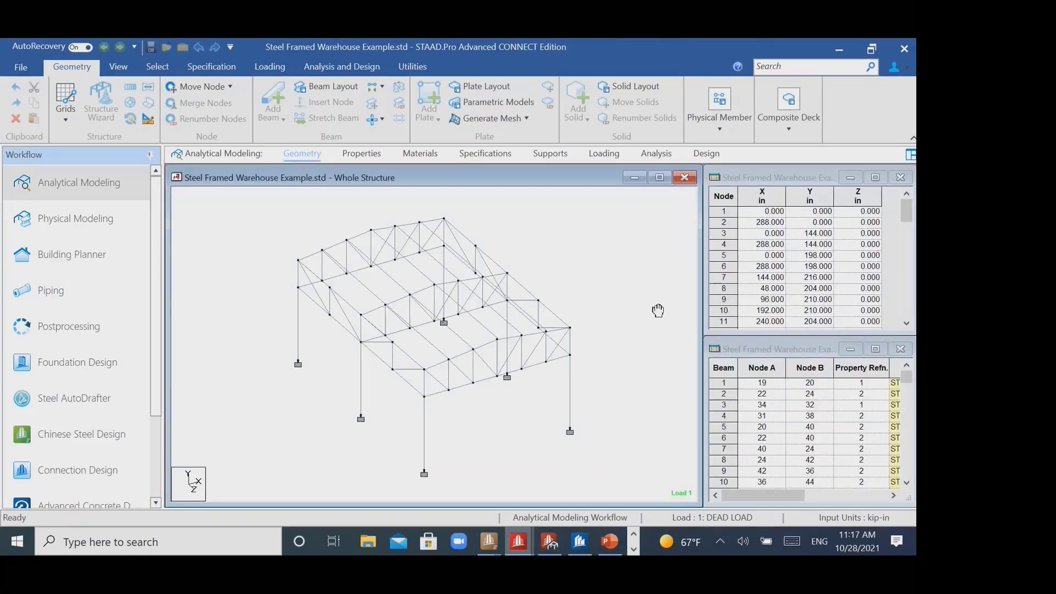
middle_click_drag(658, 311, 644, 307)
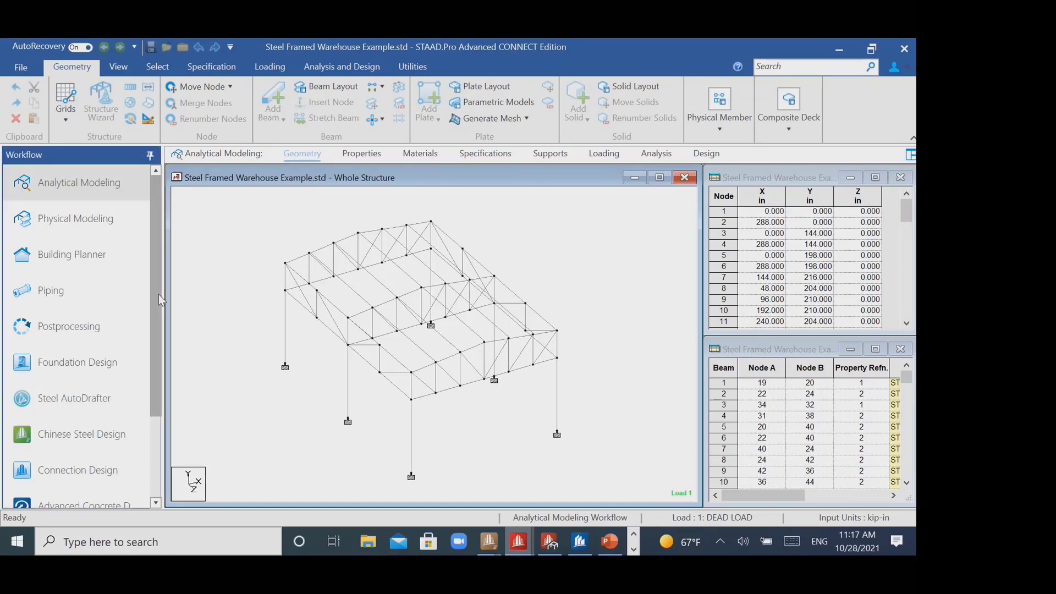
scroll(159, 294, "down", 1)
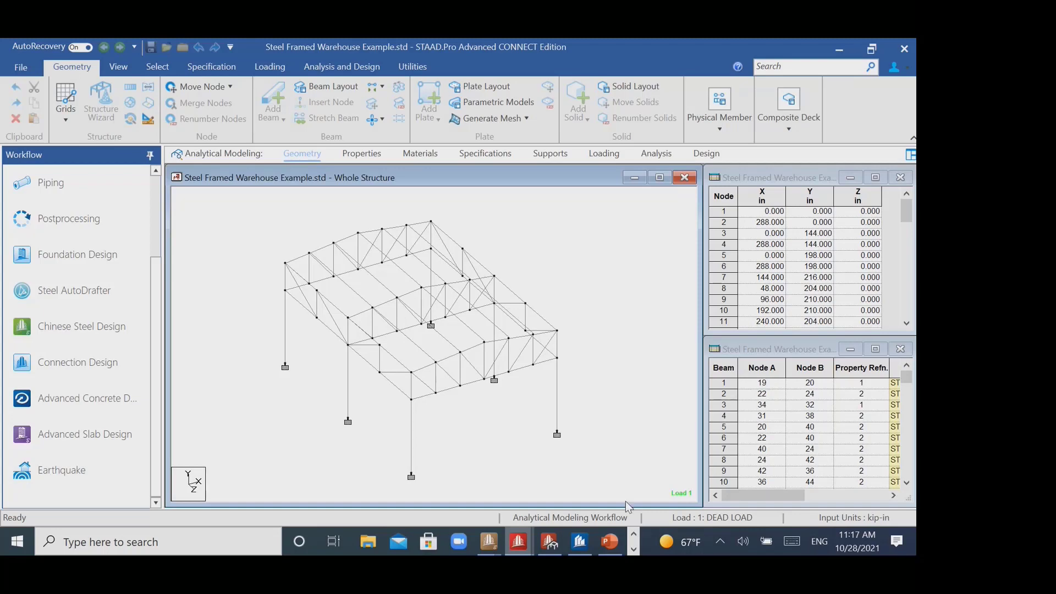
- Switch to RAM Connection and look through the United States tables in the Connections database, closing it without edits
left_click(633, 548)
left_click(602, 540)
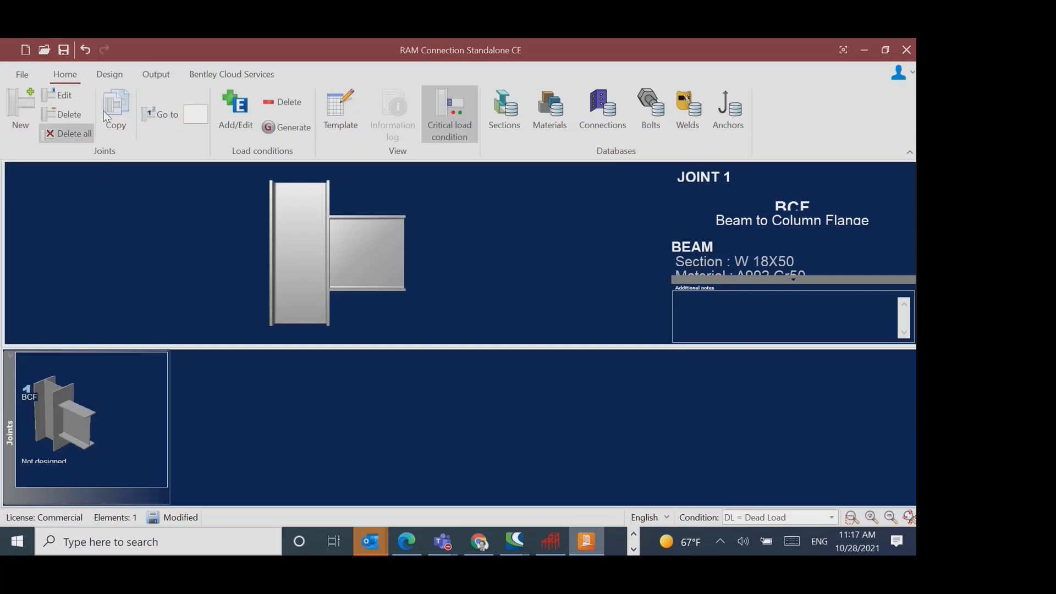
left_click(605, 123)
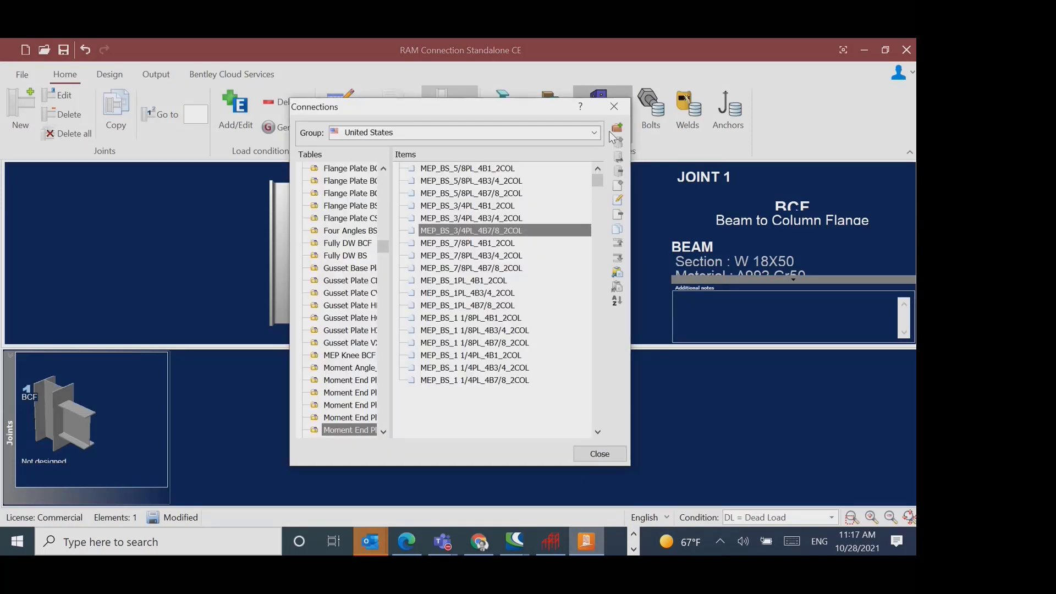
left_click_drag(384, 250, 385, 180)
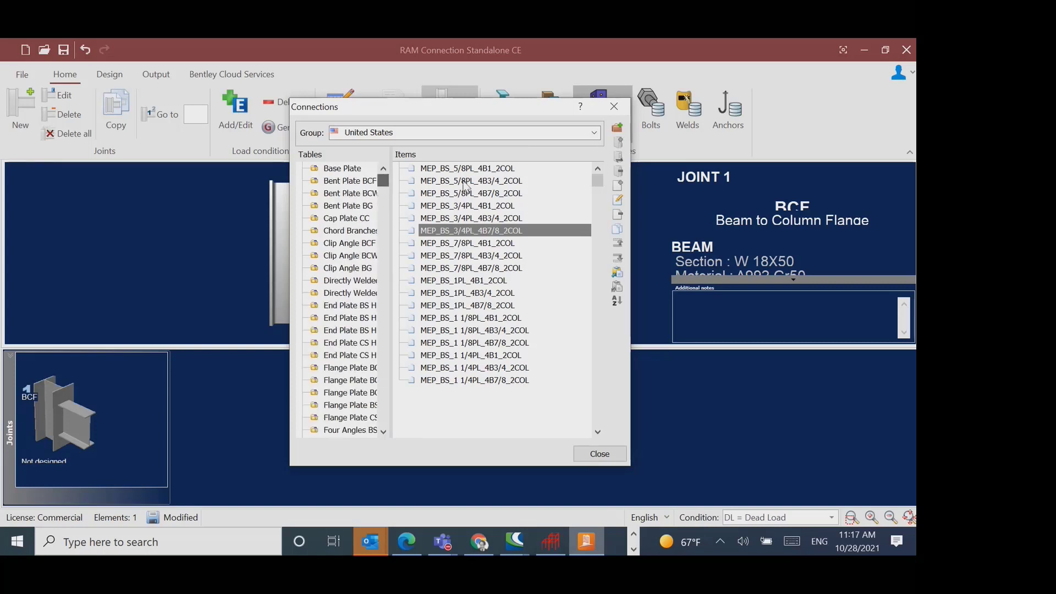
left_click(465, 135)
left_click(467, 136)
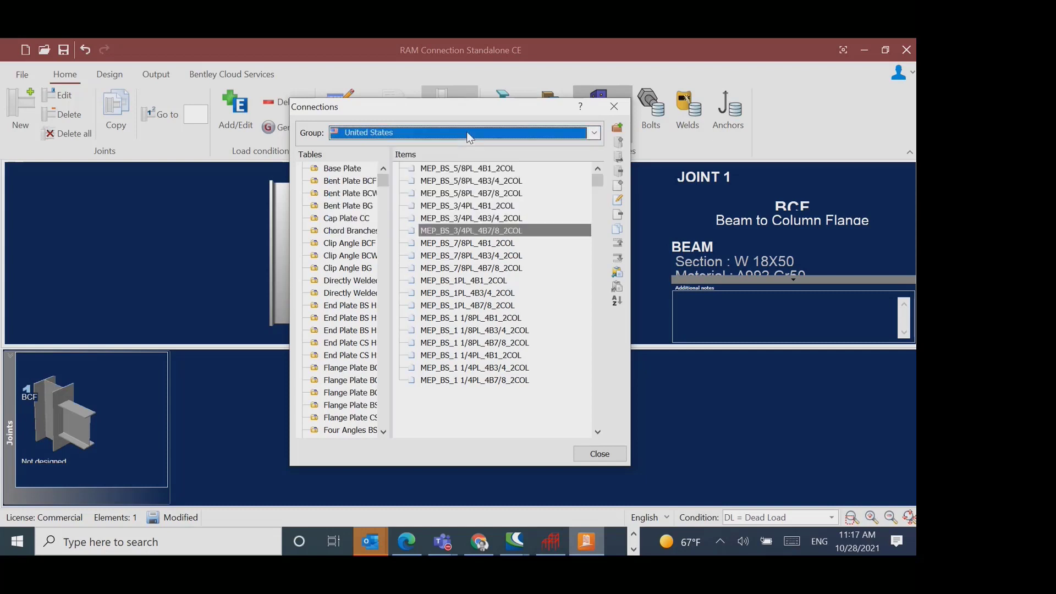
left_click(467, 136)
left_click(467, 136)
left_click(614, 106)
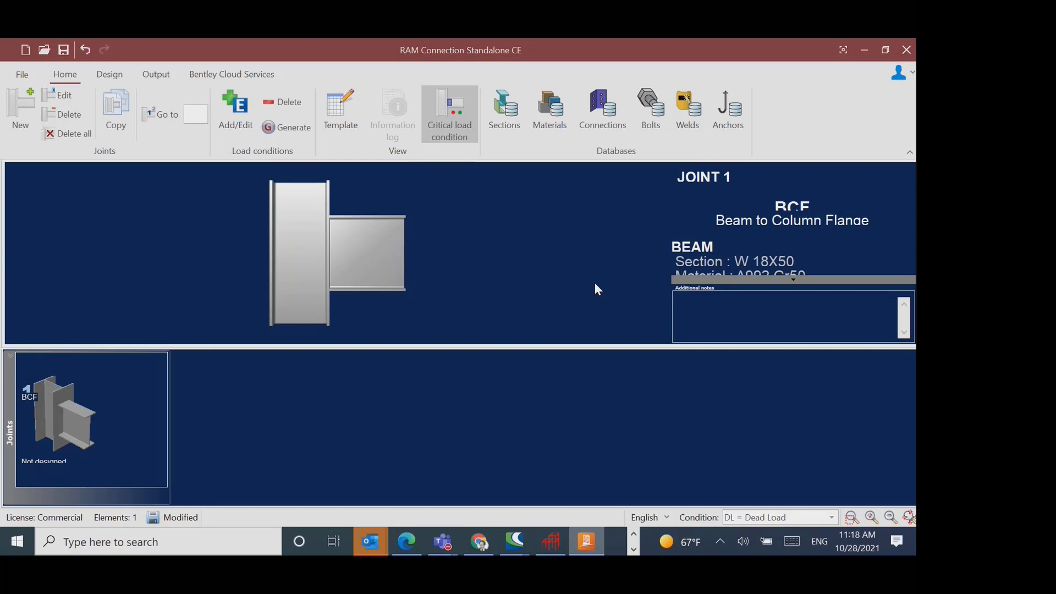
- Switch to the Ex5 Time History Analysis model in STAAD.Pro and try to start a new model from its file options
left_click(633, 549)
mouse_move(517, 544)
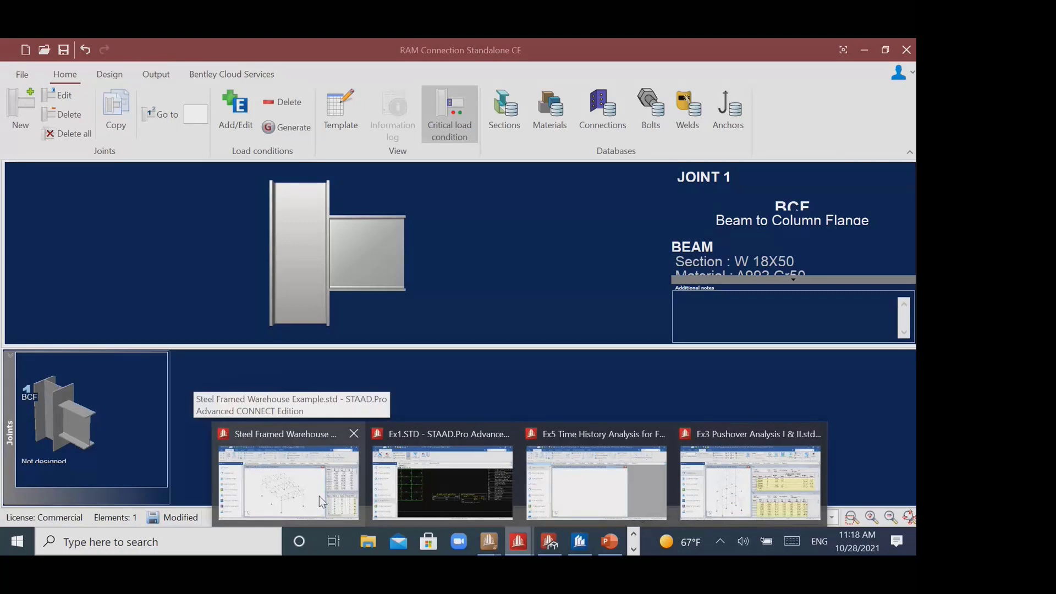
left_click(596, 482)
left_click(25, 66)
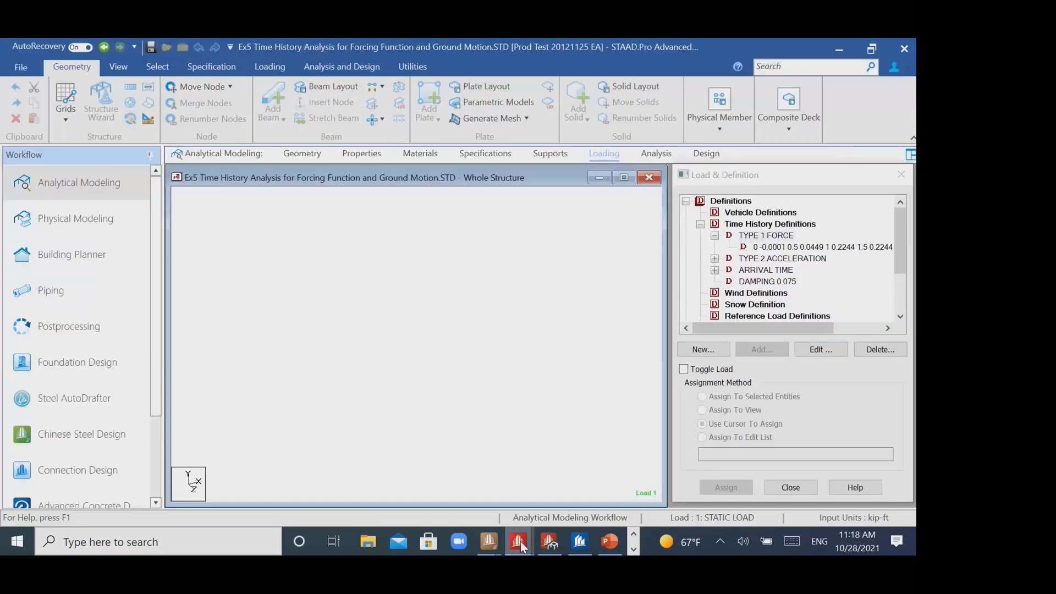
- Switch to the Ex3 Pushover Analysis model and create a new analytical model named Ex2 with metric units
left_click(520, 541)
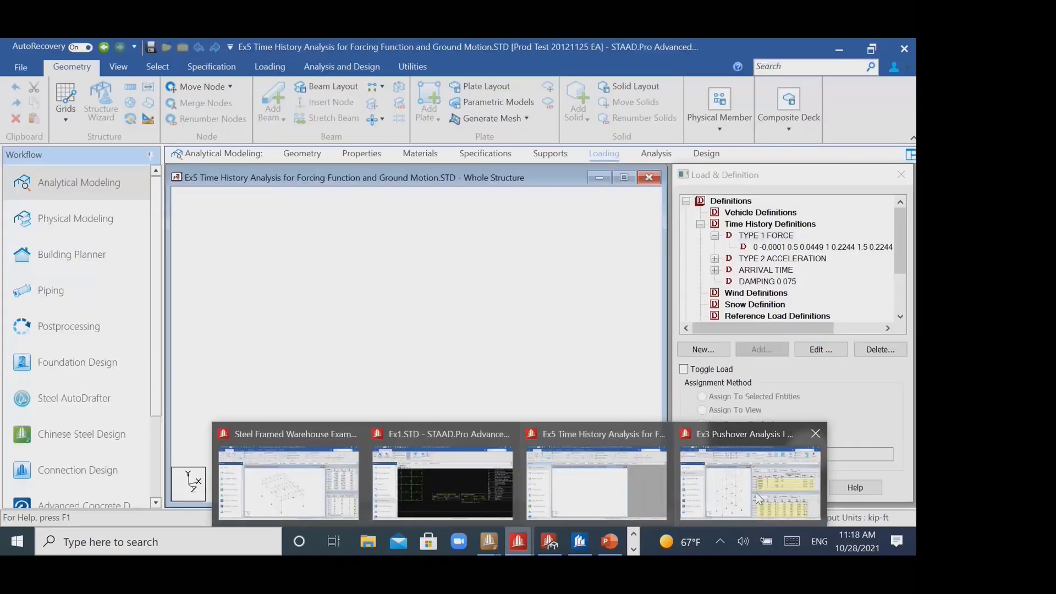
left_click(755, 493)
left_click(21, 69)
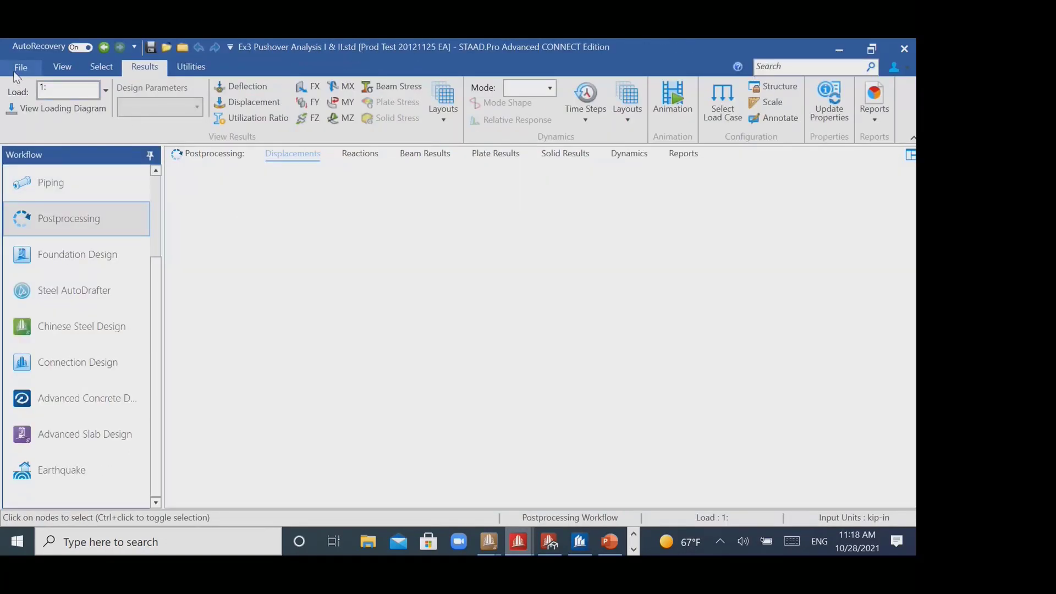
left_click(32, 128)
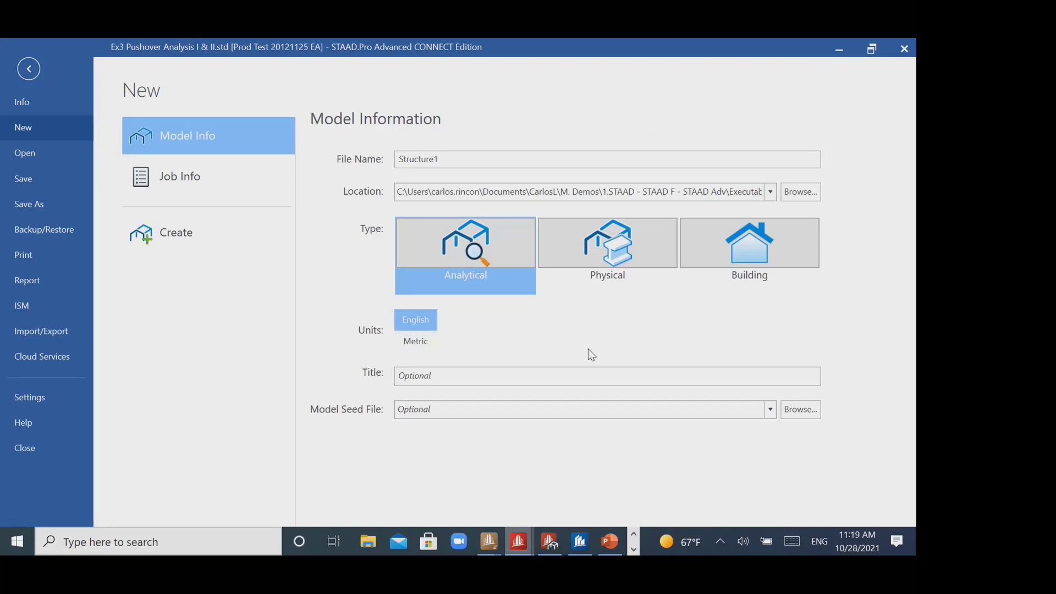
left_click(467, 160)
double_click(412, 158)
type("Ex2")
left_click(413, 342)
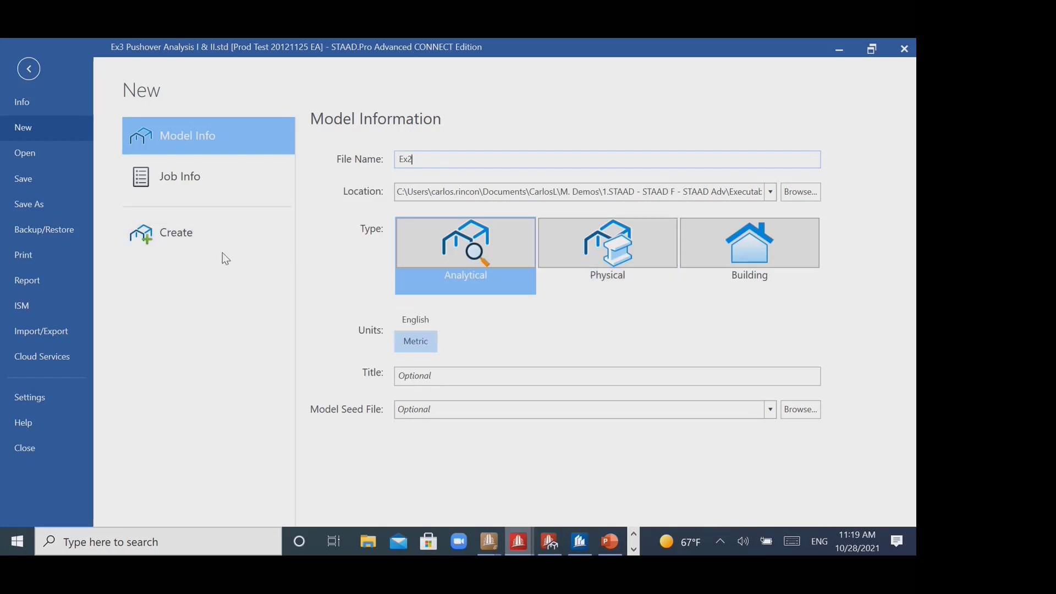
left_click(196, 235)
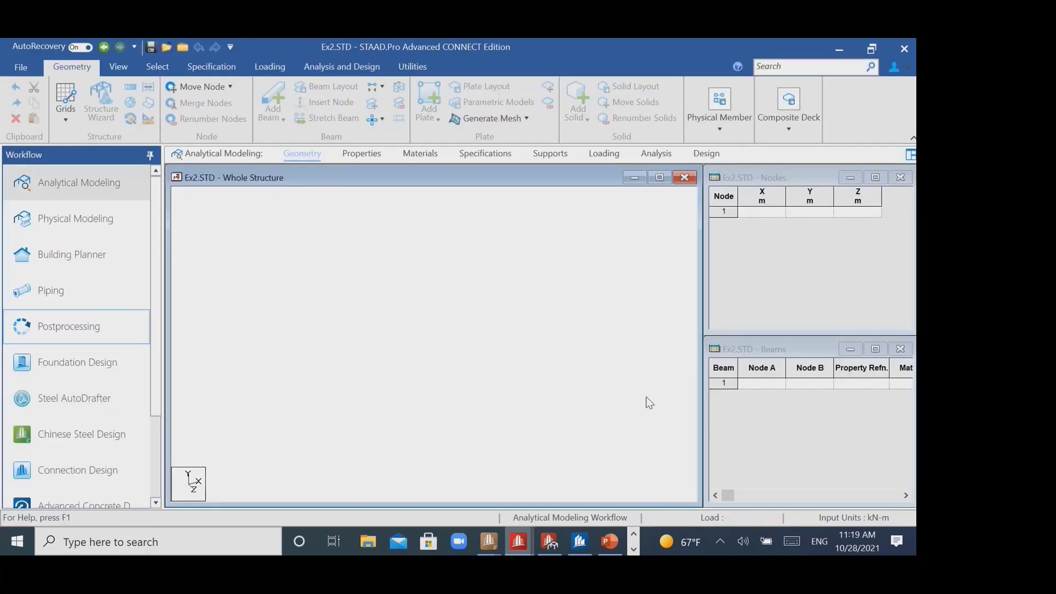
- Add the first node at the origin (0, 0, 0) in the node table
left_click(769, 215)
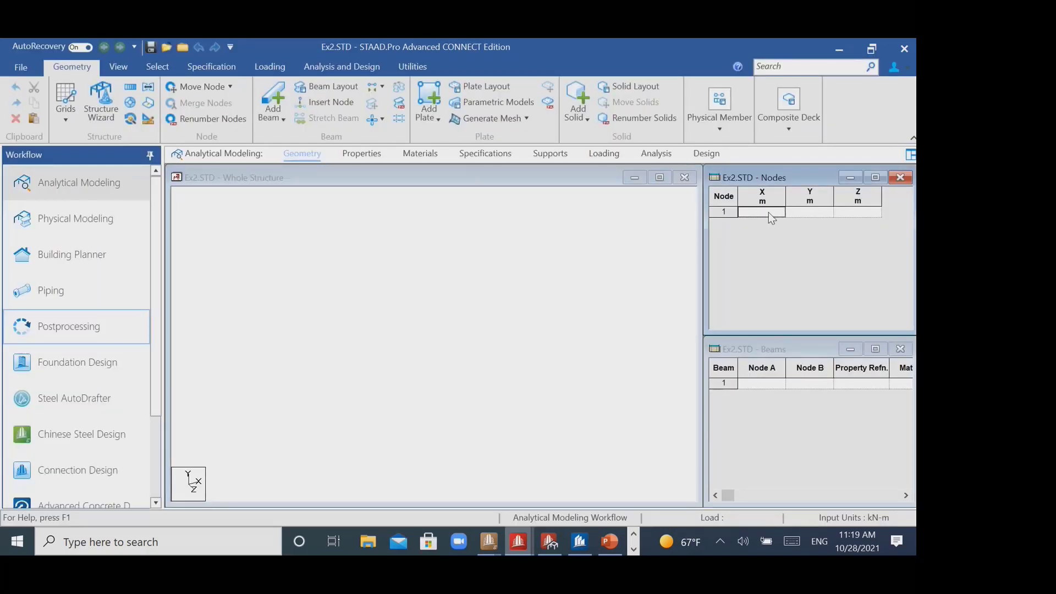
left_click(804, 213)
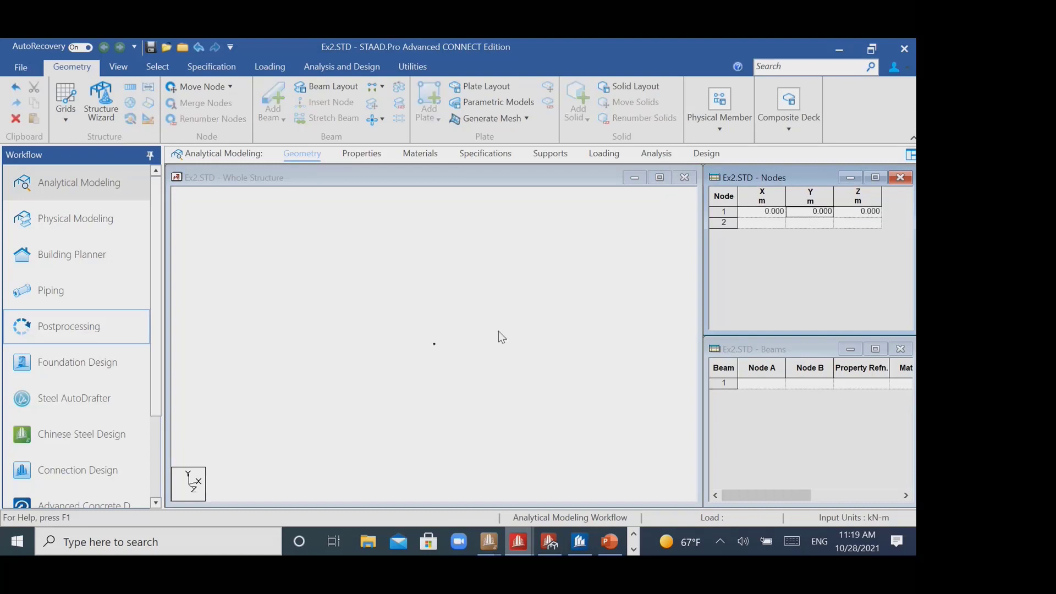
left_click(512, 338)
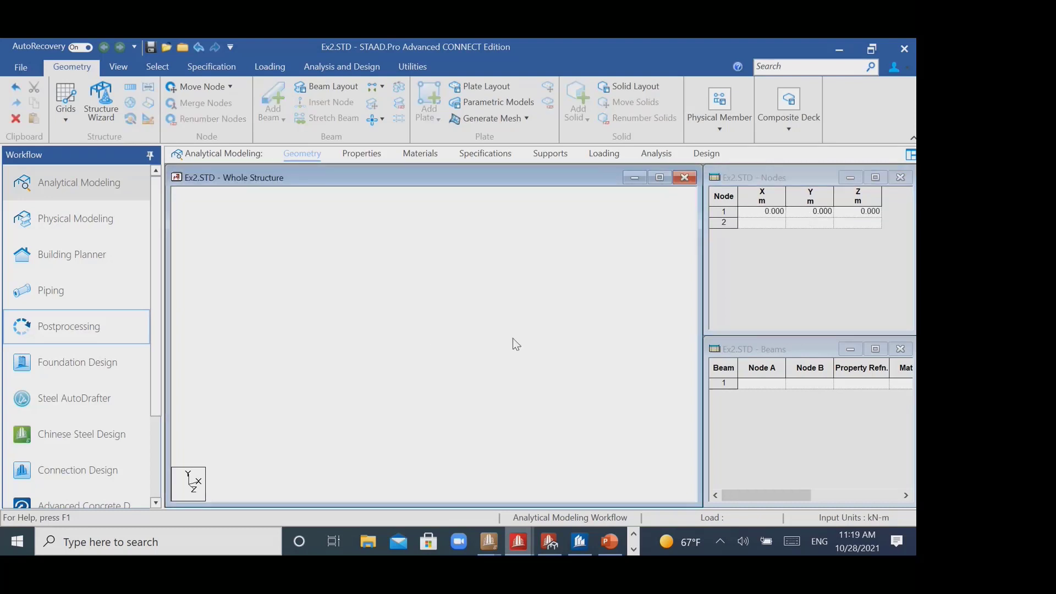
- Select the origin node and paste a copy of it moved 3 m in Y
left_click(157, 66)
left_click(20, 101)
left_click_drag(389, 305, 508, 406)
key("ctrl+v")
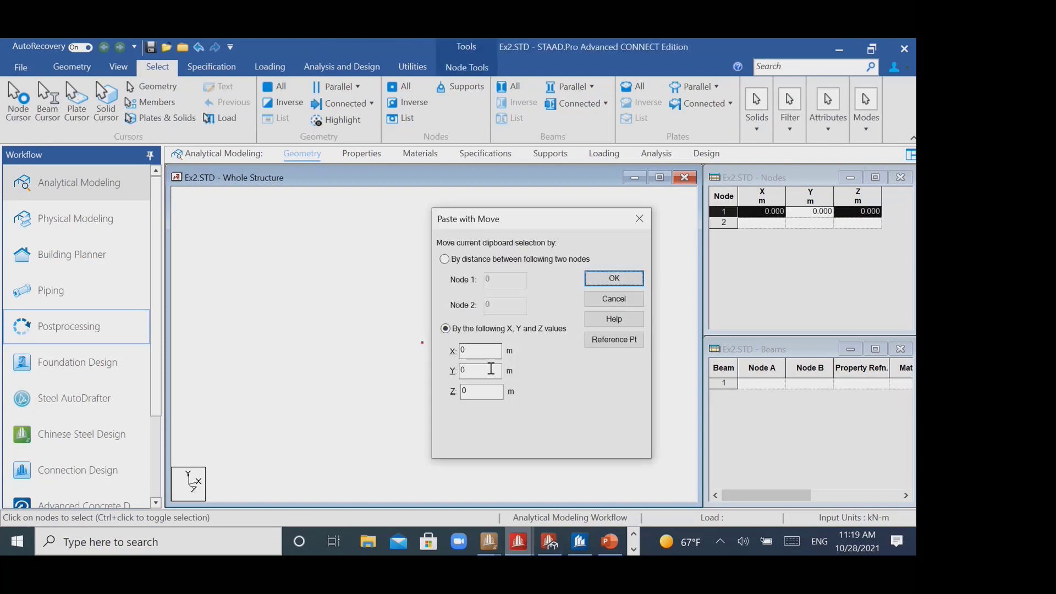
left_click(479, 369)
key("BackSpace")
type("3")
left_click(600, 280)
- Select both nodes and paste a copy of them moved 3 m in X
left_click_drag(379, 257, 502, 454)
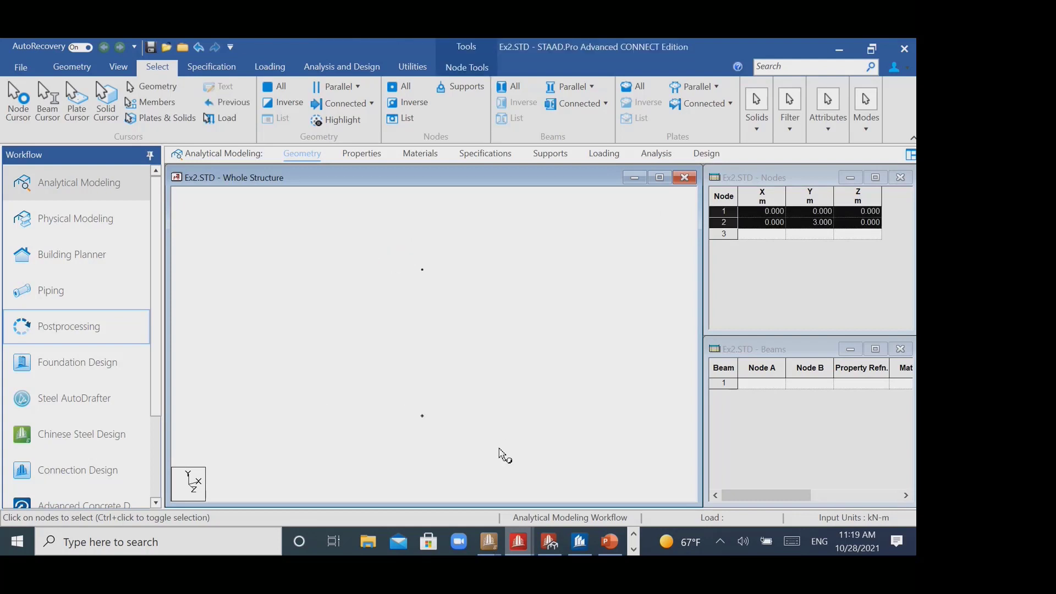
key("ctrl+v")
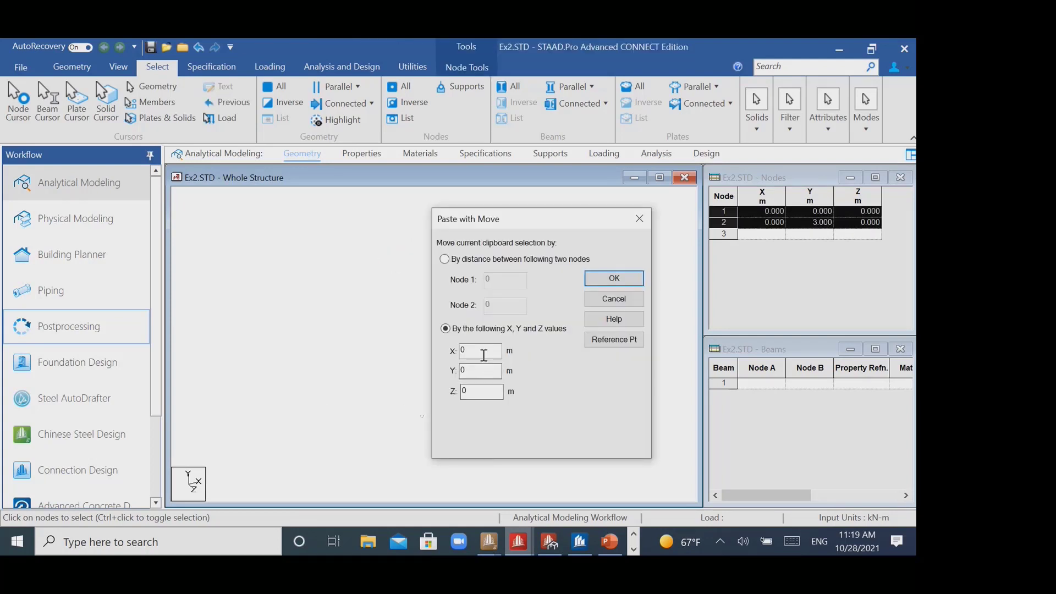
type("3")
left_click(614, 279)
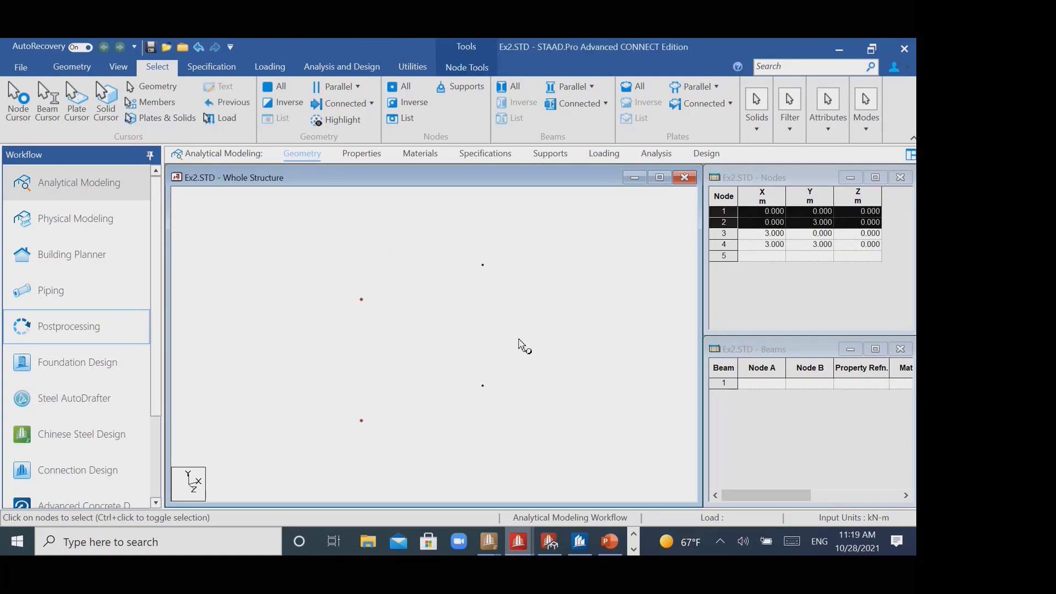
- Add two vertical columns between the lower and upper nodes and a beam joining the two column tops
left_click(82, 67)
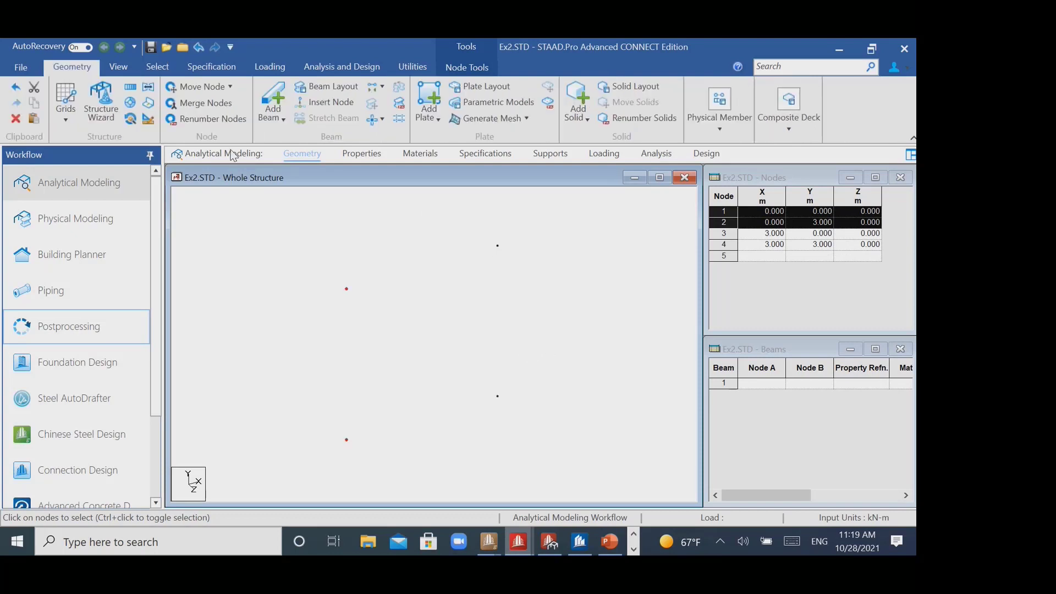
left_click(273, 100)
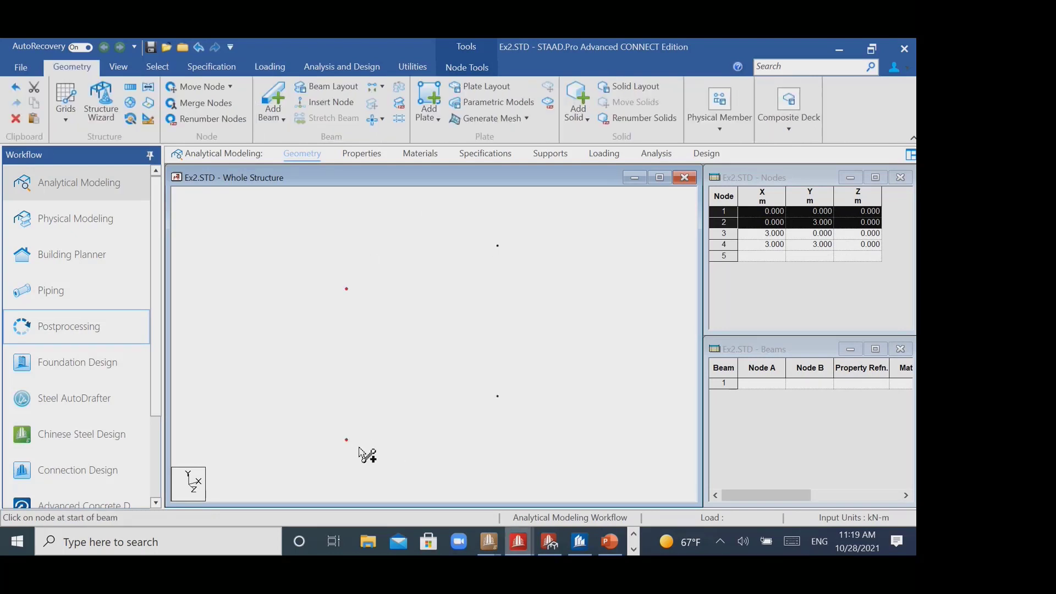
left_click_drag(347, 440, 346, 289)
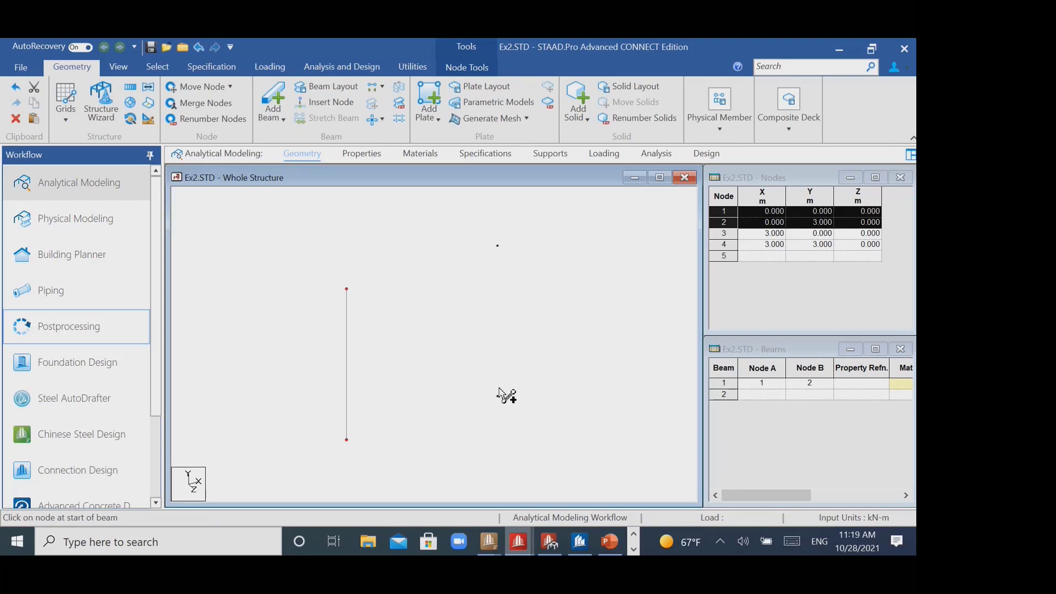
left_click_drag(497, 396, 498, 247)
left_click_drag(346, 289, 497, 246)
- Assign a rectangular concrete section with YD 0.3 m and ZD 0.3 m to all three members of the frame
left_click_drag(307, 215, 589, 488)
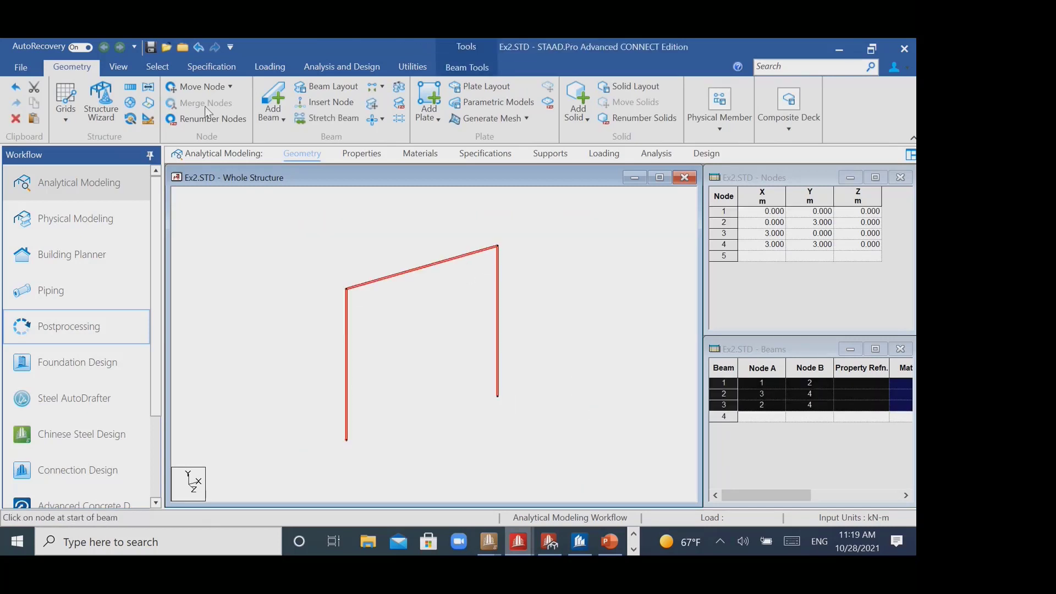
left_click(207, 66)
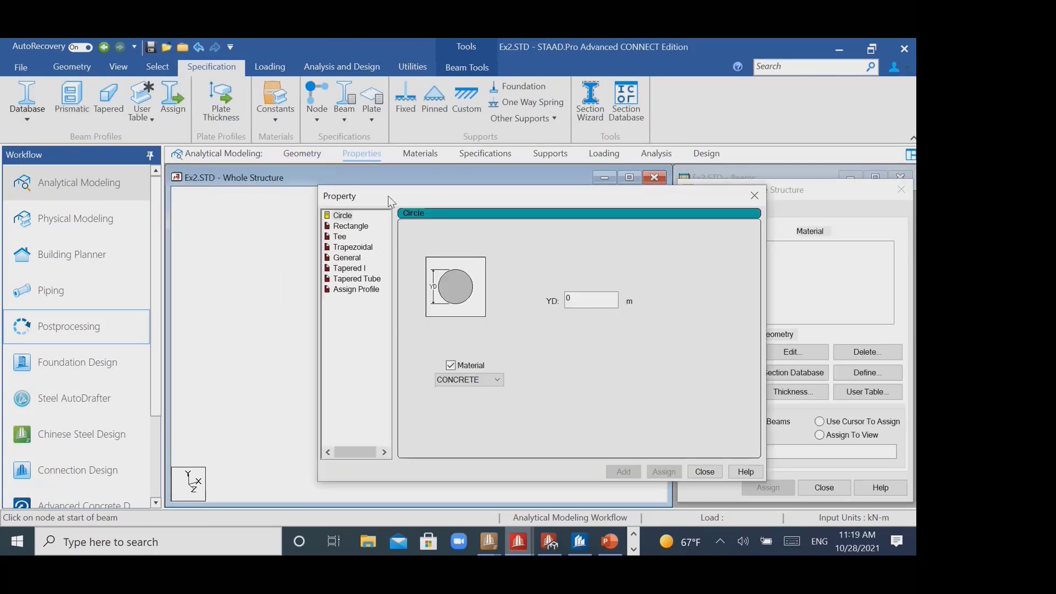
left_click_drag(388, 195, 222, 151)
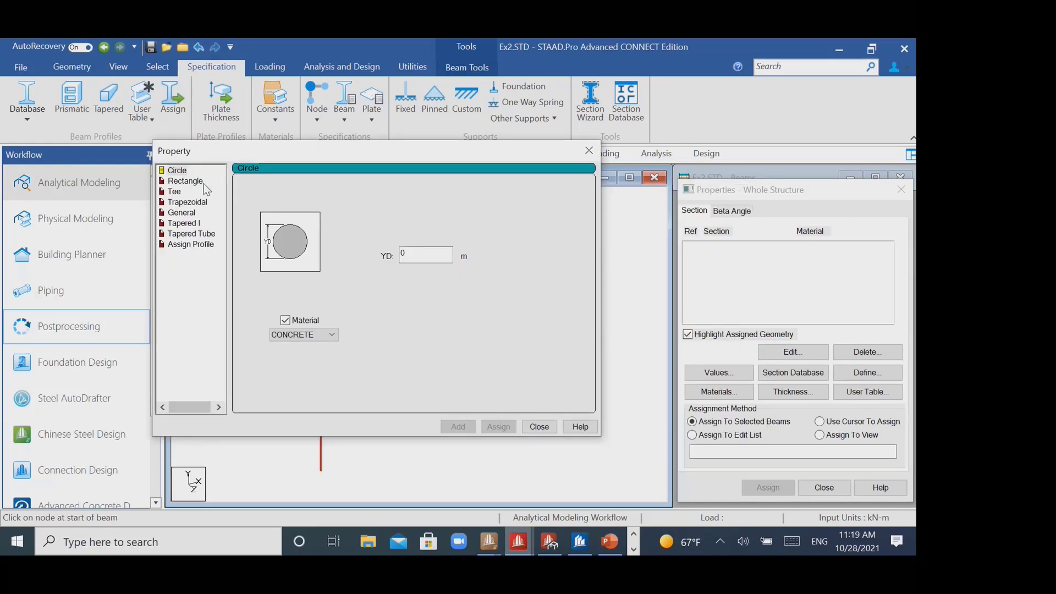
left_click(202, 183)
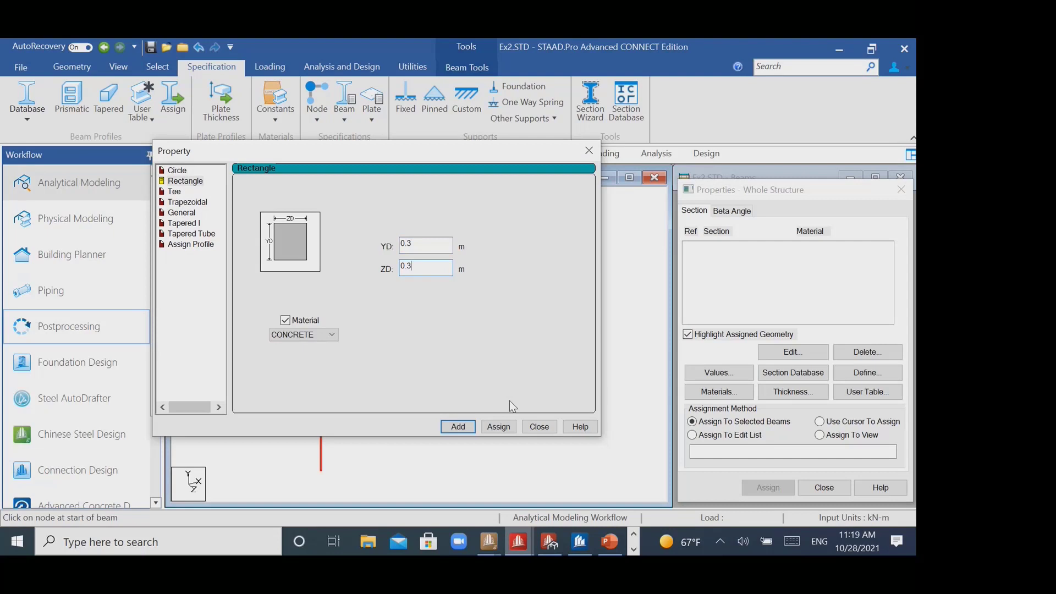
key("Return")
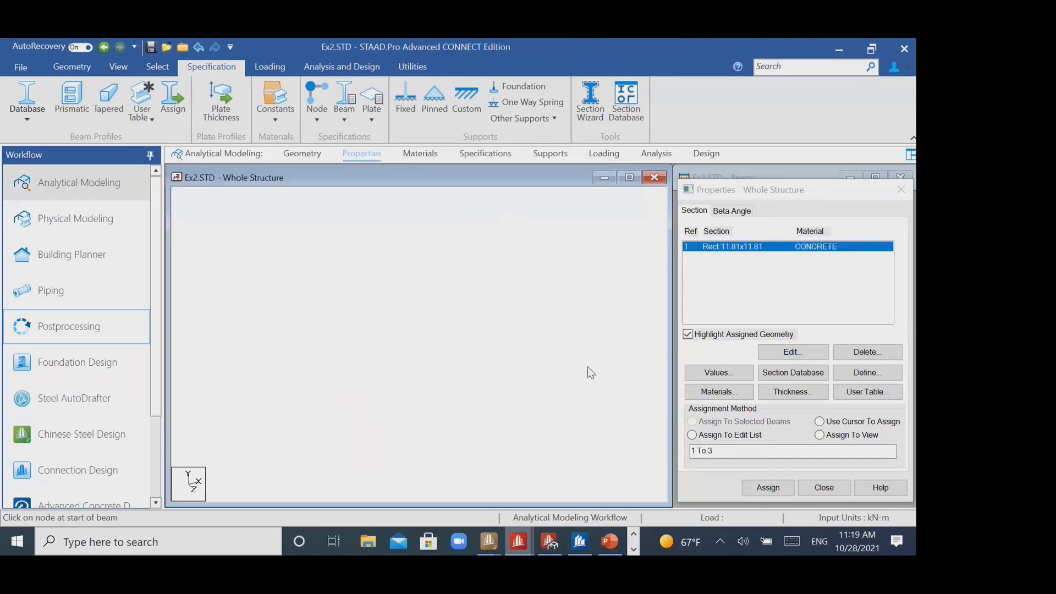
left_click(819, 421)
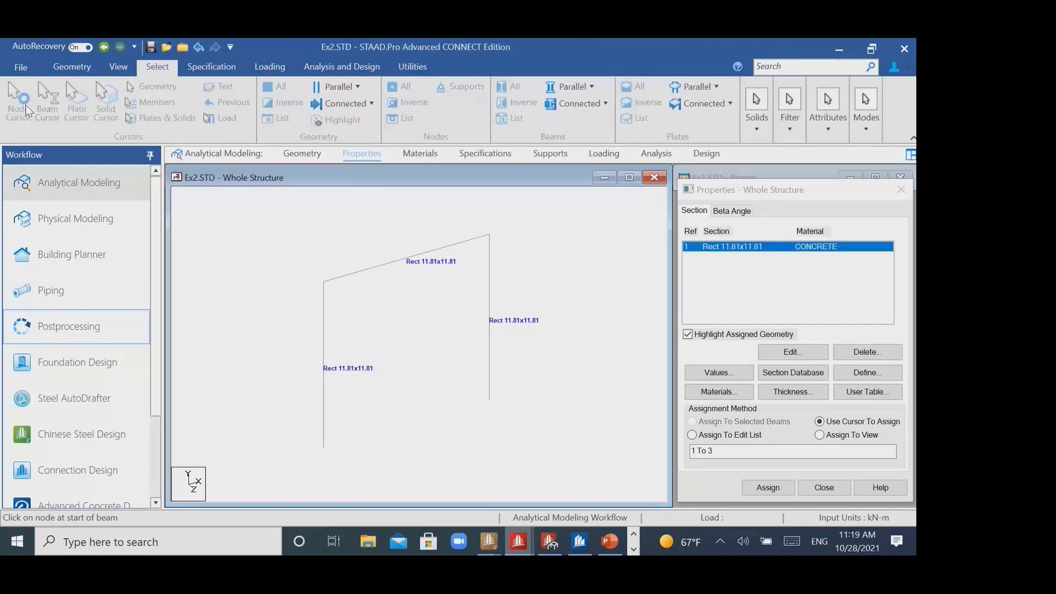
- Assign fixed supports to the two column base nodes and close the supports list
left_click_drag(241, 380, 567, 495)
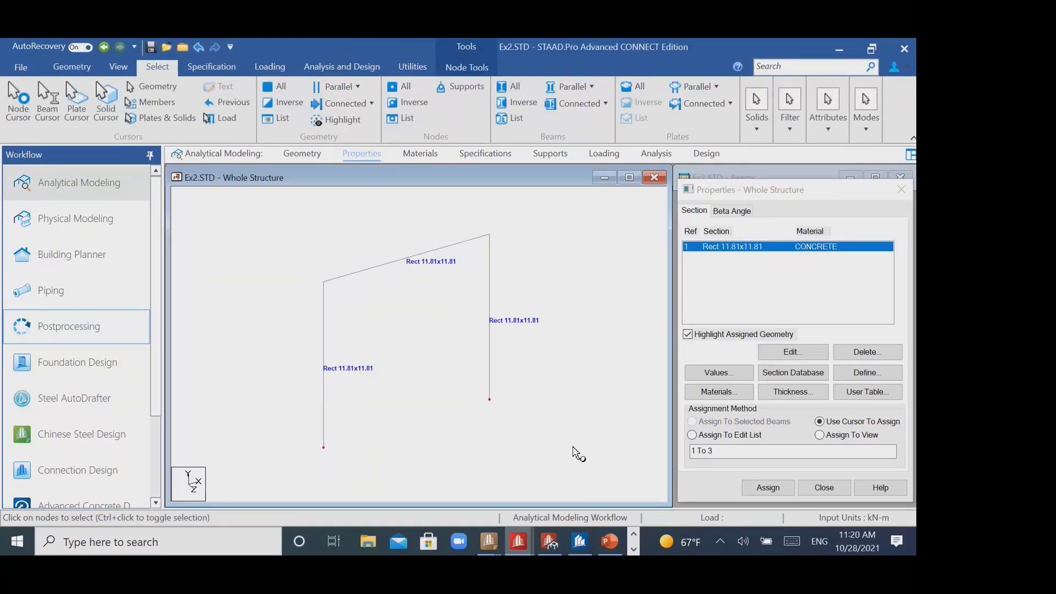
left_click(211, 67)
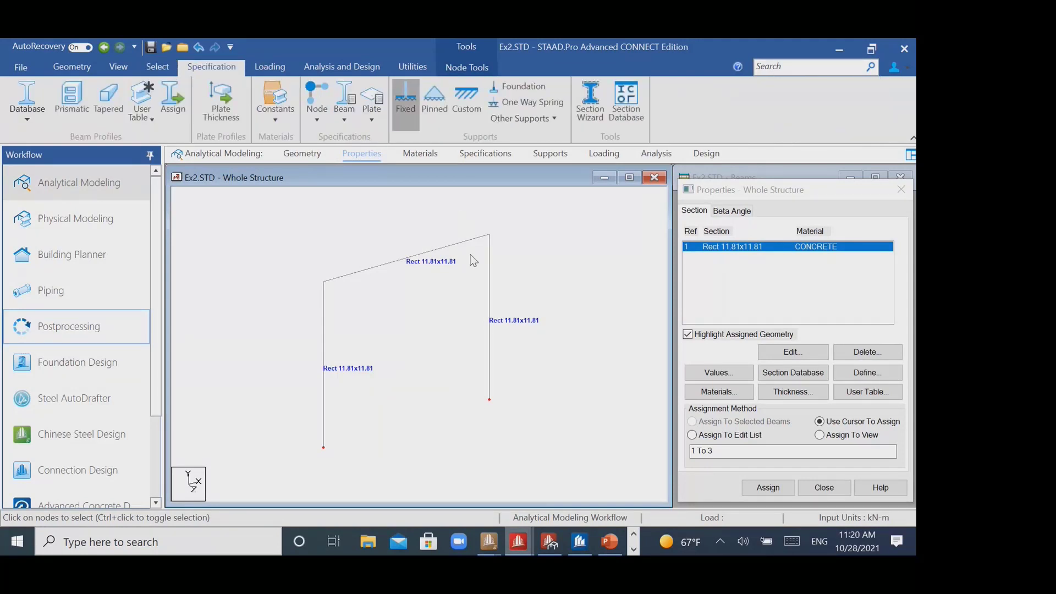
left_click(335, 470)
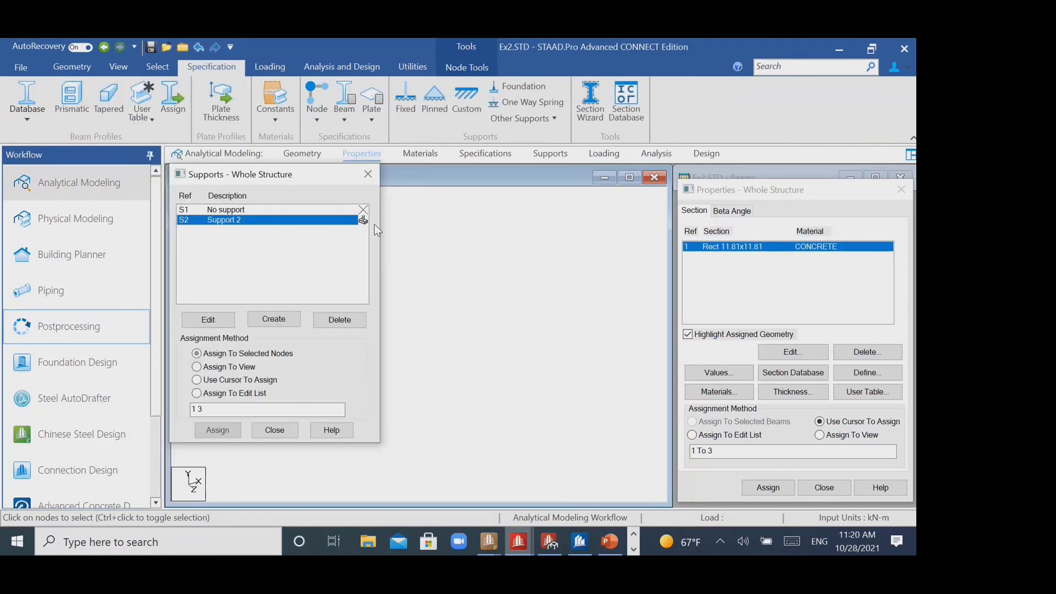
left_click(368, 174)
- Create primary load case number 1 titled LOAD CASE 1 with loading type None
left_click(604, 153)
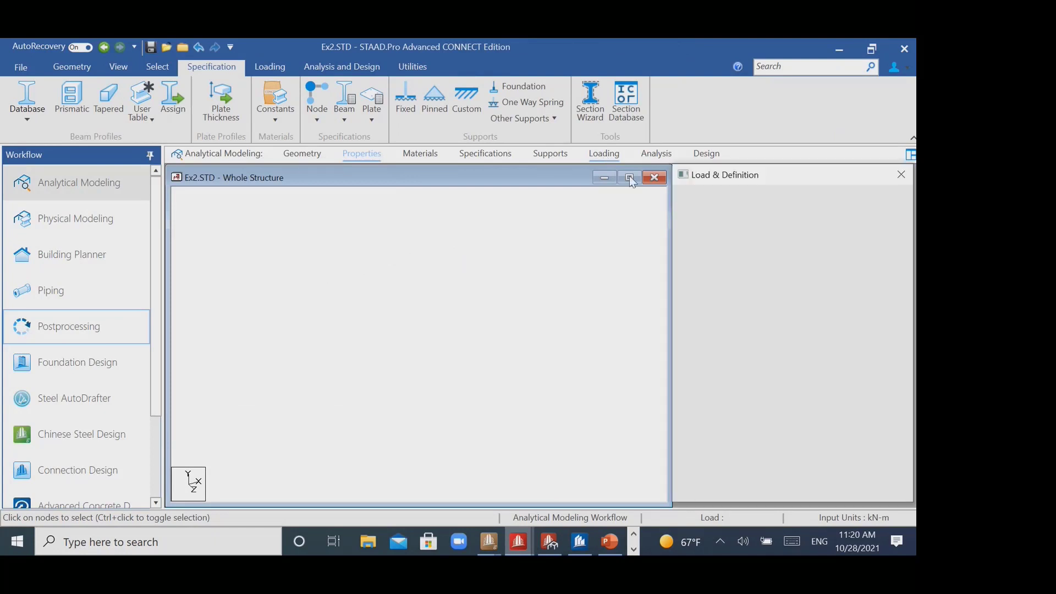
left_click(727, 212)
left_click(766, 347)
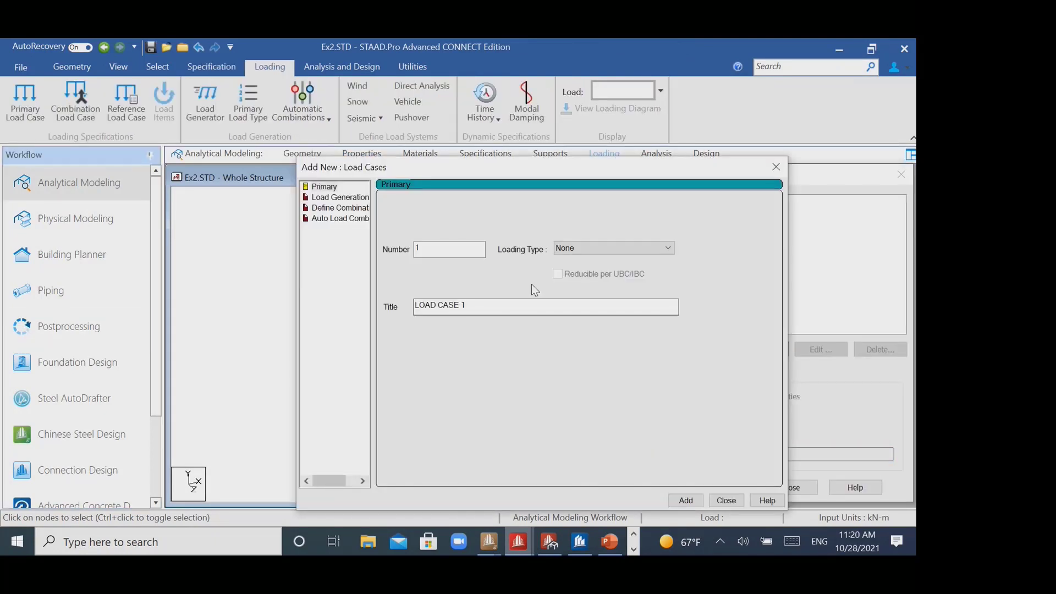
left_click_drag(608, 160, 426, 112)
left_click(503, 453)
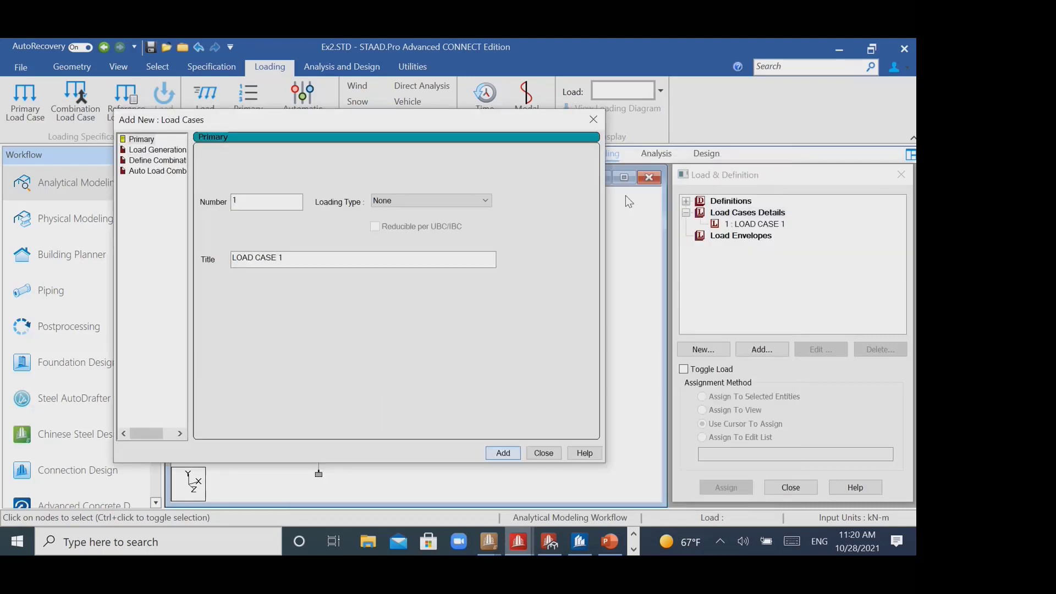
left_click(594, 120)
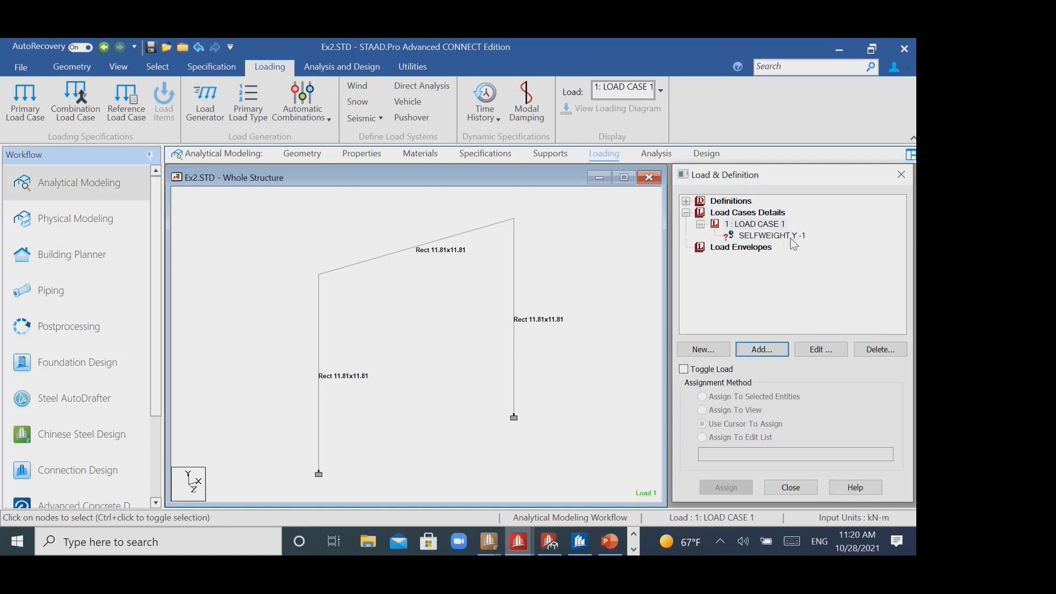
- Assign the selfweight load Y -1 of load case 1 to all members in the view
left_click(790, 236)
left_click(726, 487)
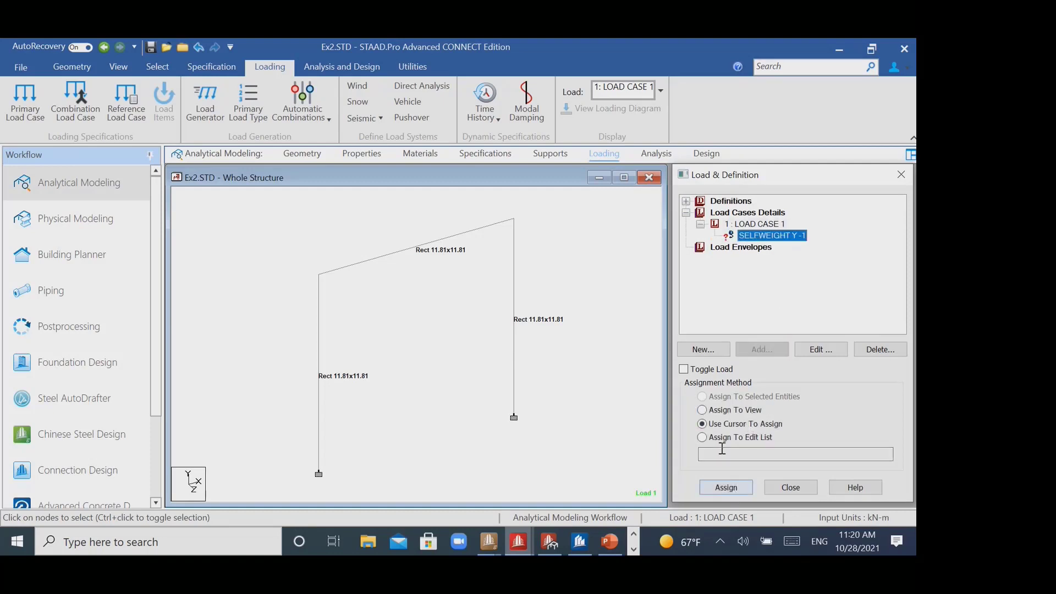
left_click(729, 490)
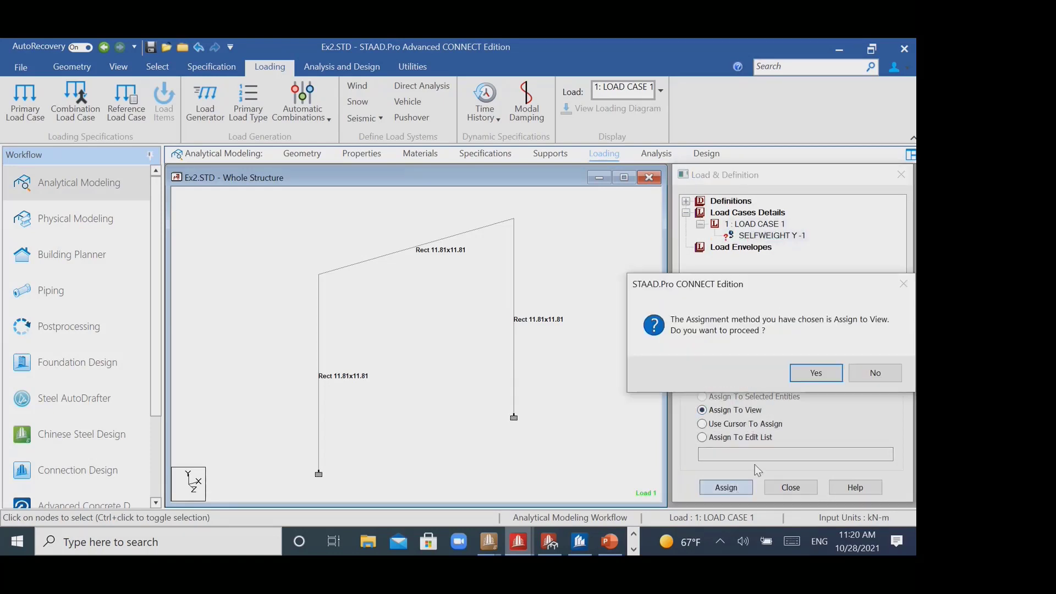
left_click(816, 373)
- Change the loading type of primary load case 1 to Dead
left_click(771, 225)
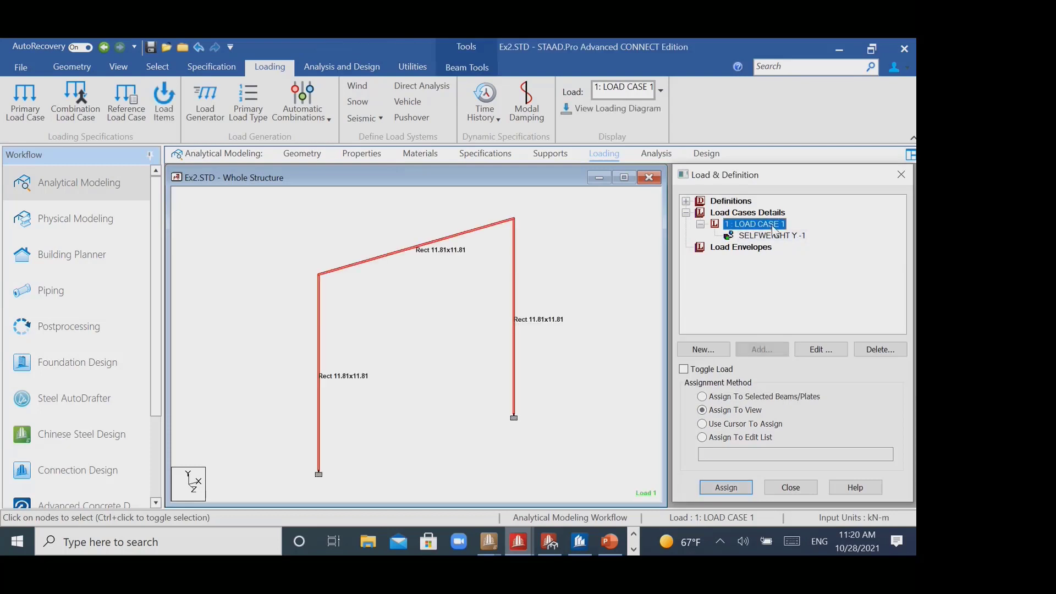
left_click(819, 351)
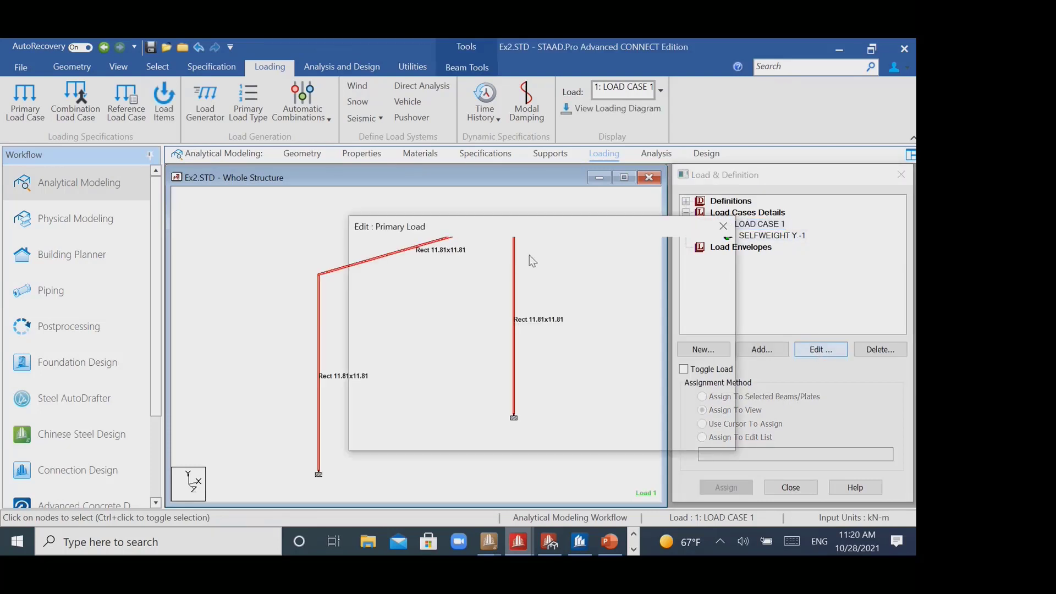
left_click(577, 307)
left_click(572, 324)
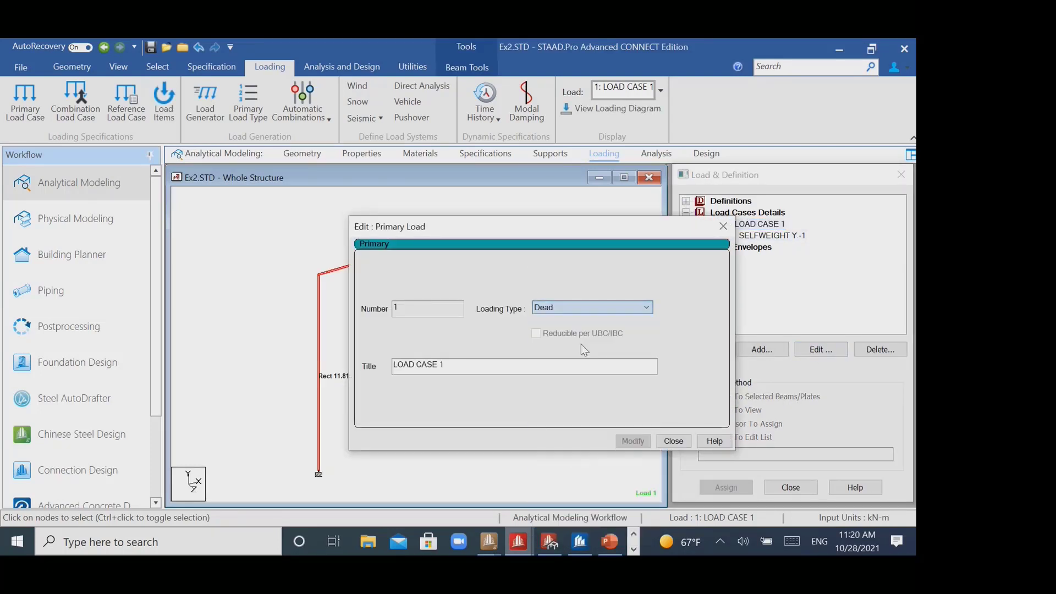
left_click(631, 440)
left_click(722, 227)
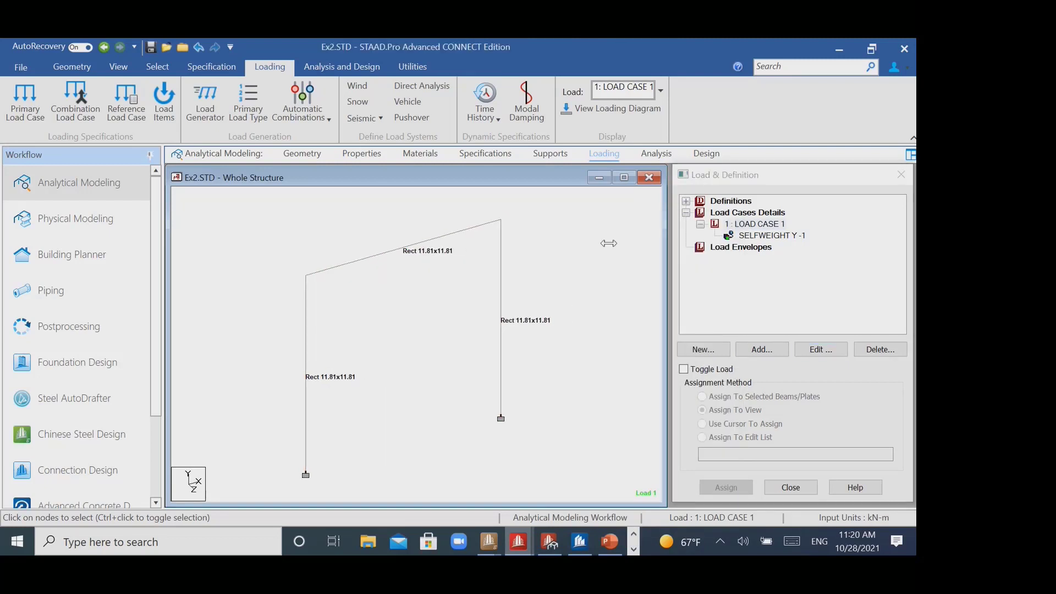
- Add a Perform Analysis command with the No Print option to the model
left_click(341, 67)
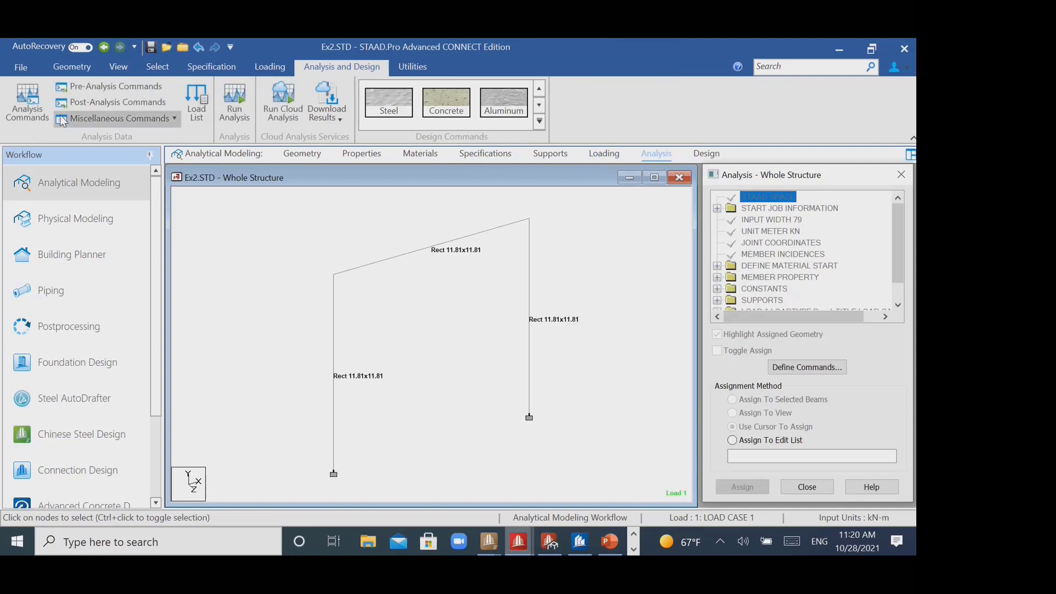
left_click(28, 106)
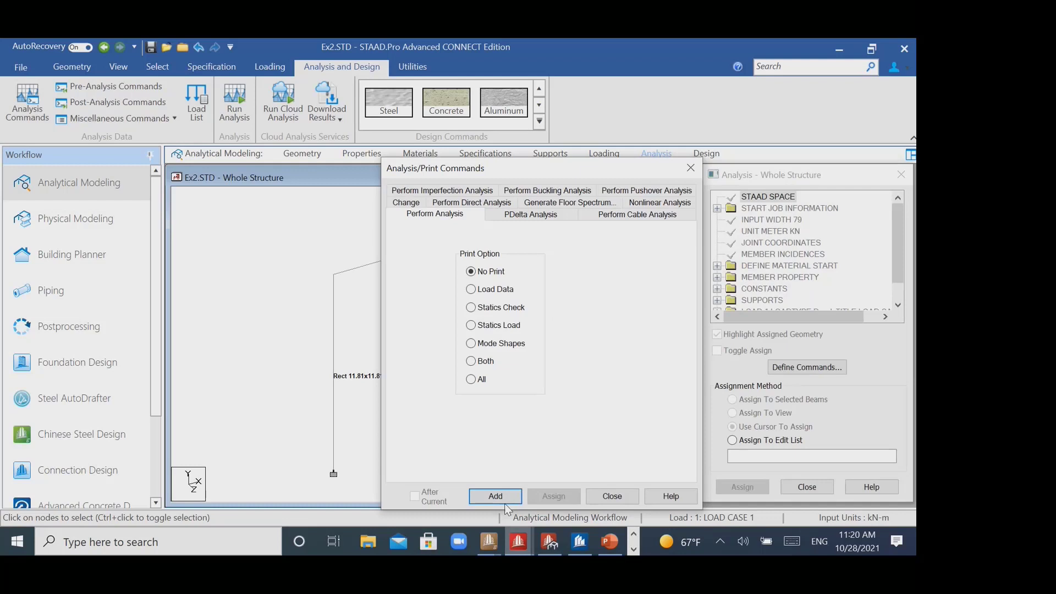
left_click(504, 501)
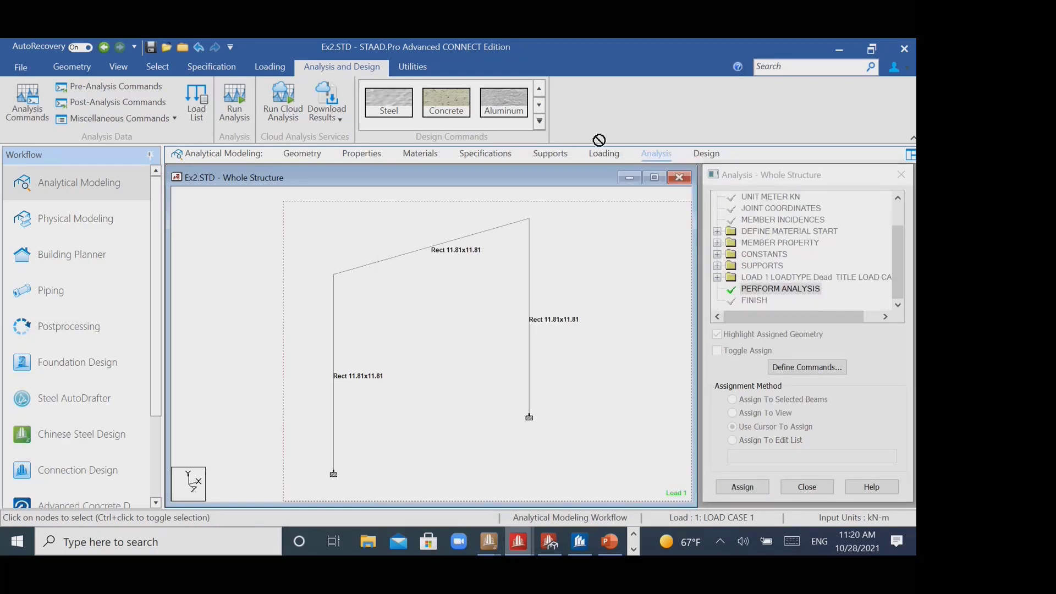
- Add a concrete DESIGN BEAM command under ACI 318 2014 and assign it to the sloping top beam
left_click(446, 103)
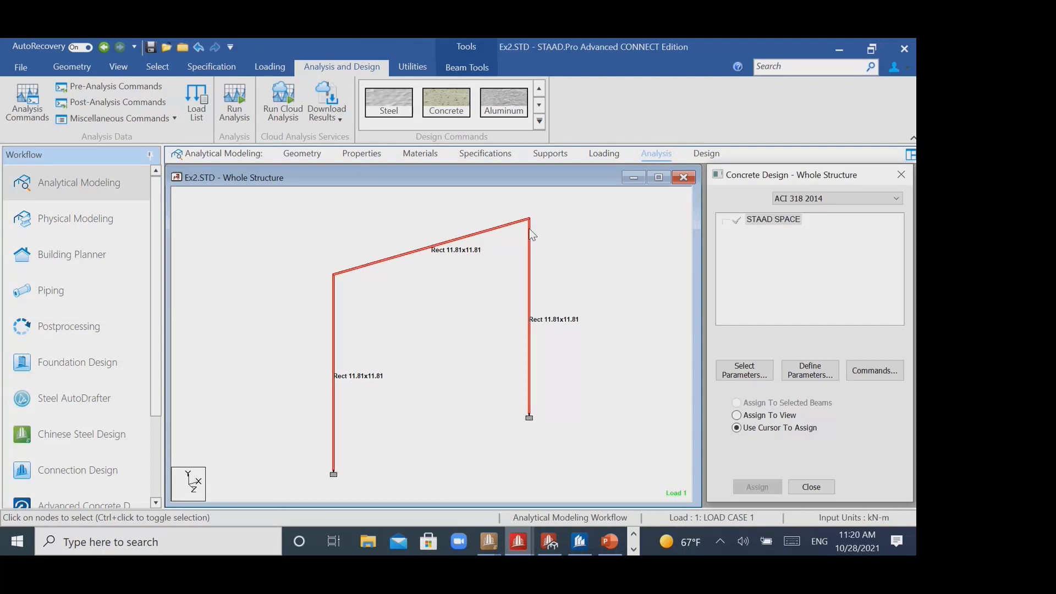
left_click(874, 370)
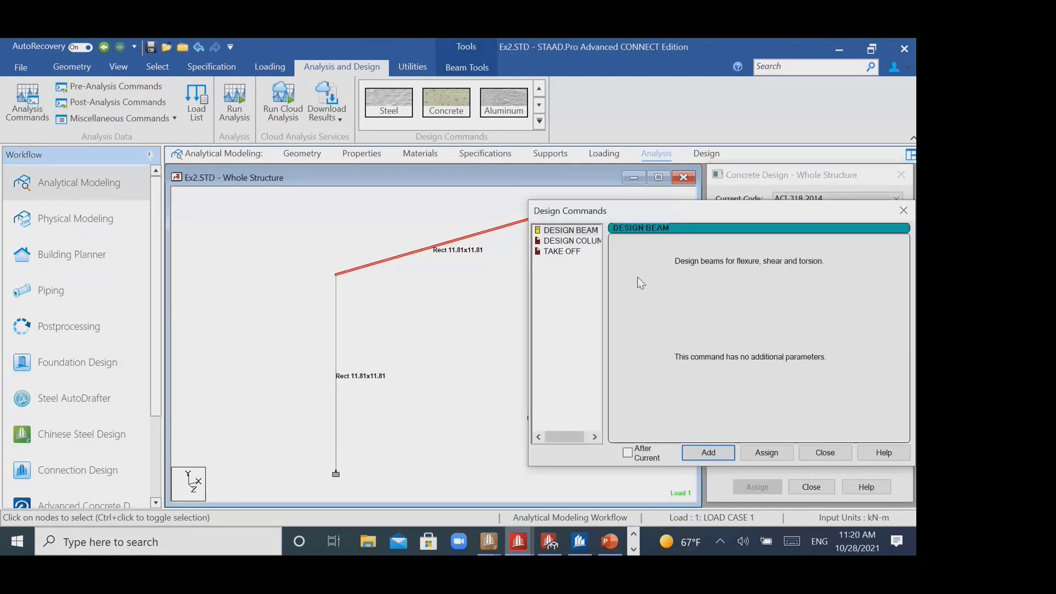
left_click(766, 452)
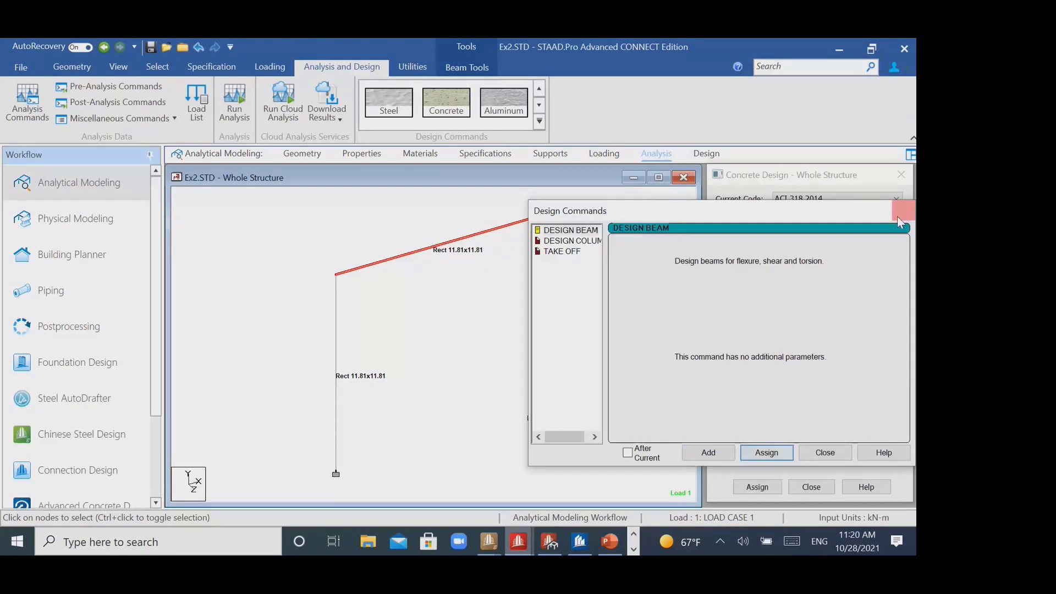
left_click(902, 211)
left_click(420, 347)
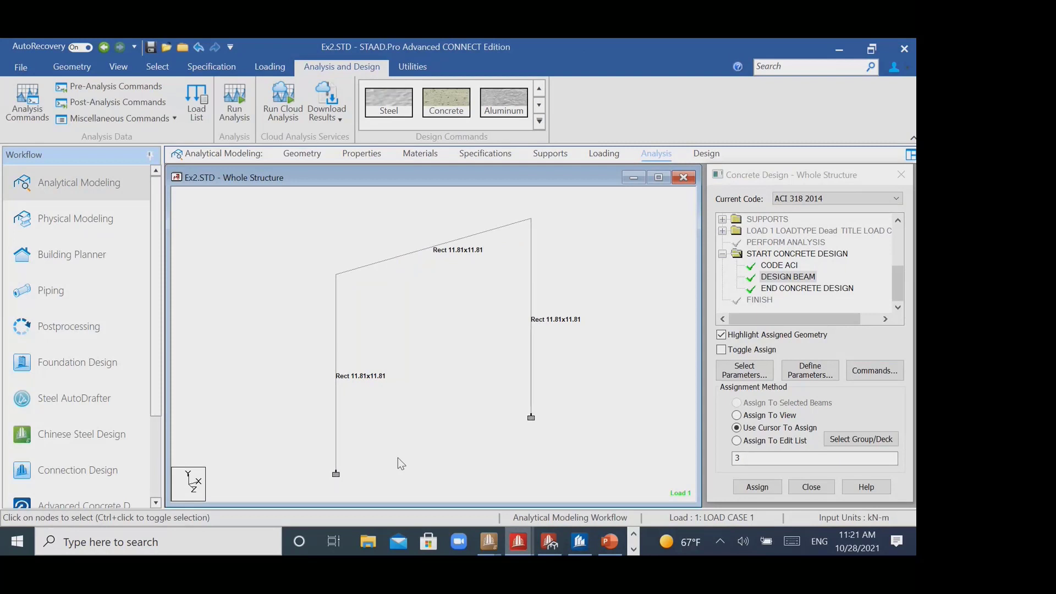
- Save the modified structure, run the analysis and design, and stay in modeling mode when it finishes
middle_click_drag(465, 311, 464, 309)
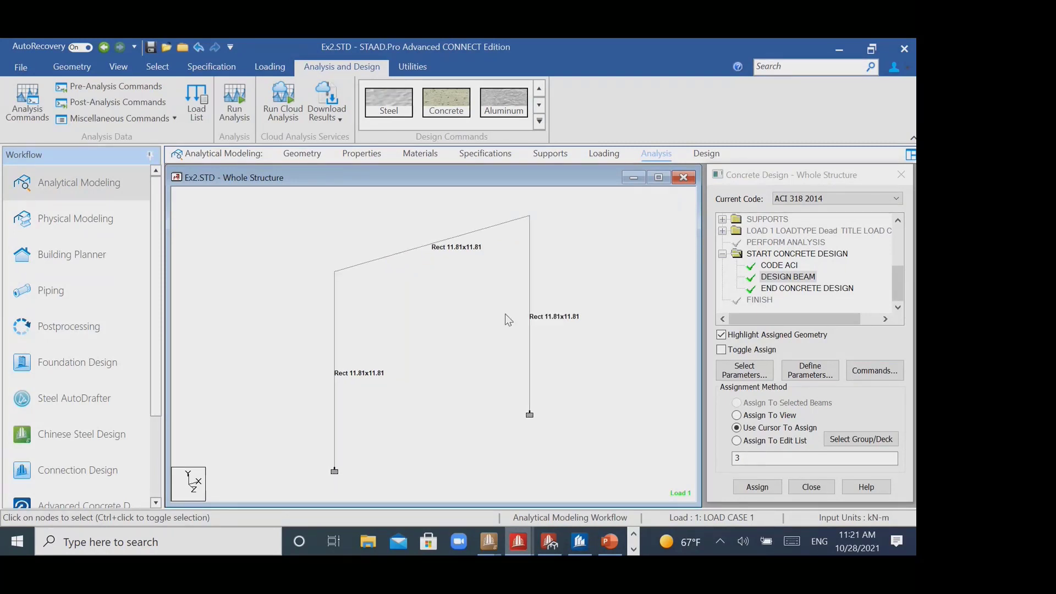
left_click(235, 102)
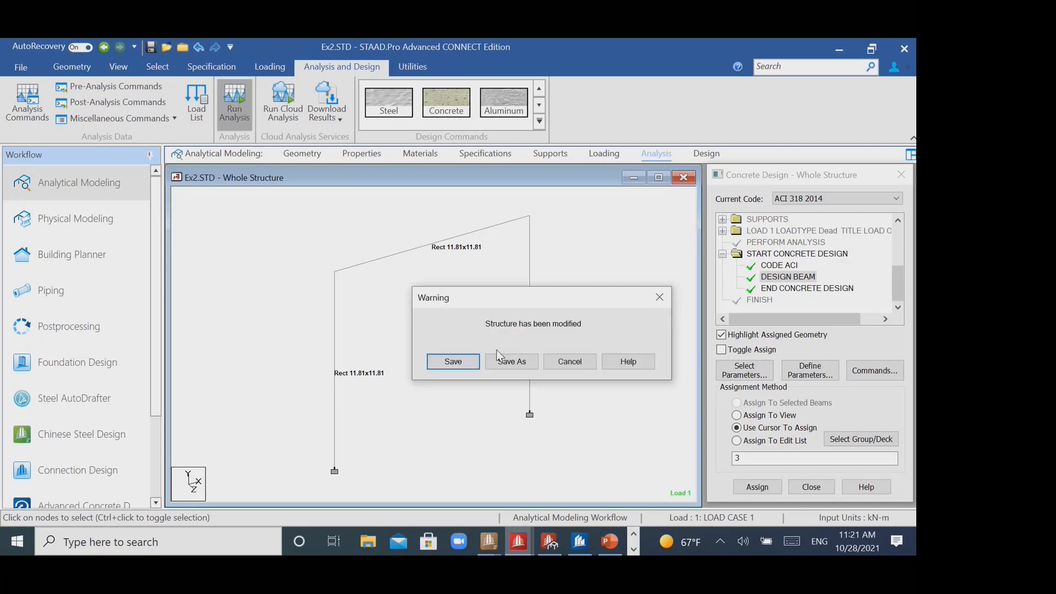
left_click(472, 363)
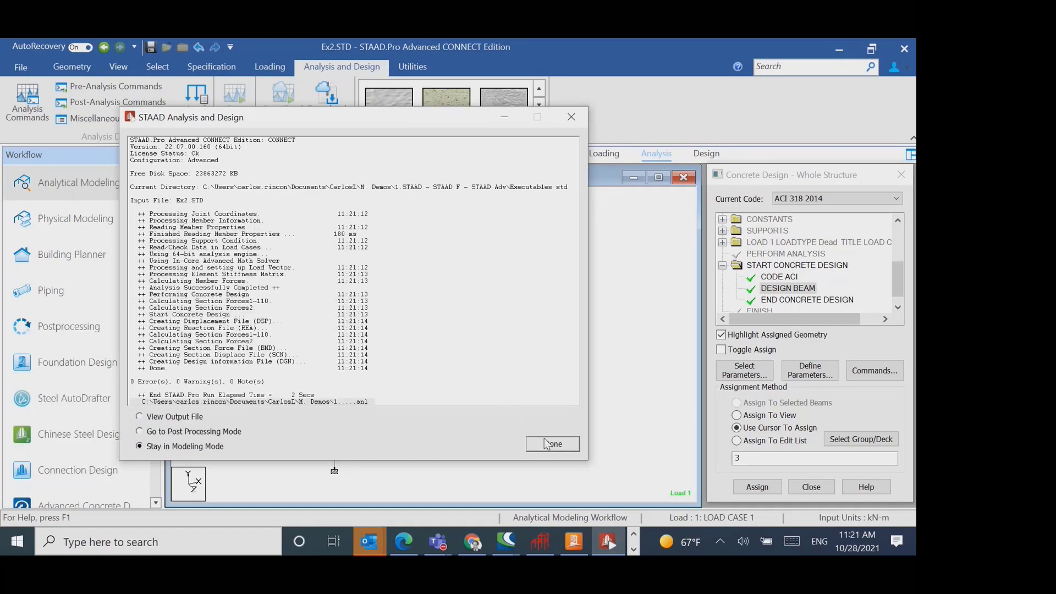
left_click(552, 443)
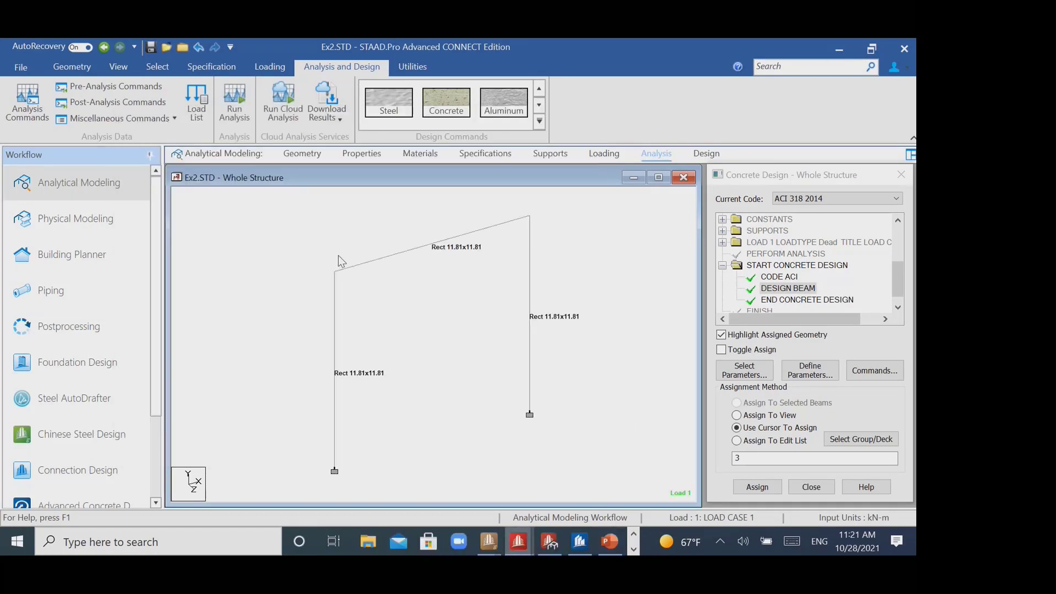
- Start a new Advanced Concrete Design project with project, client and engineer set to Ex2 and design code ACI 318M - 2014
scroll(157, 234, "down", 3)
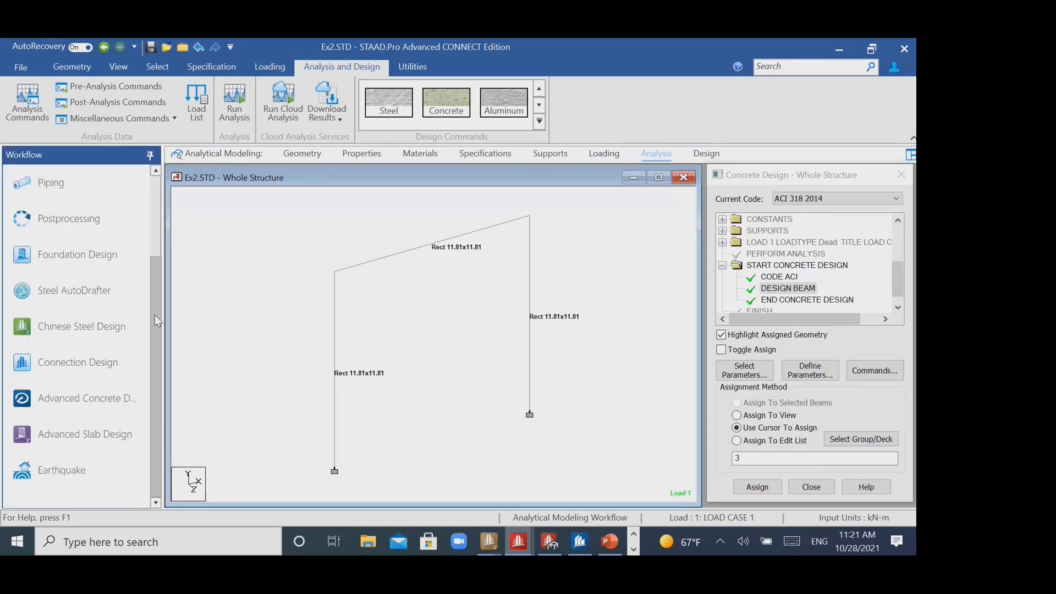
left_click(95, 397)
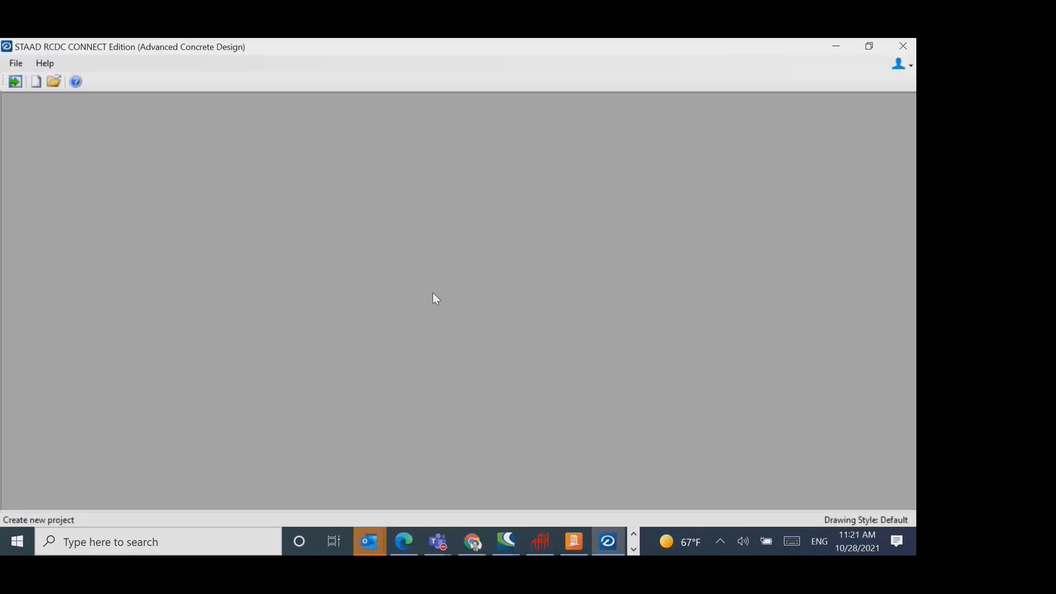
left_click_drag(464, 97, 448, 89)
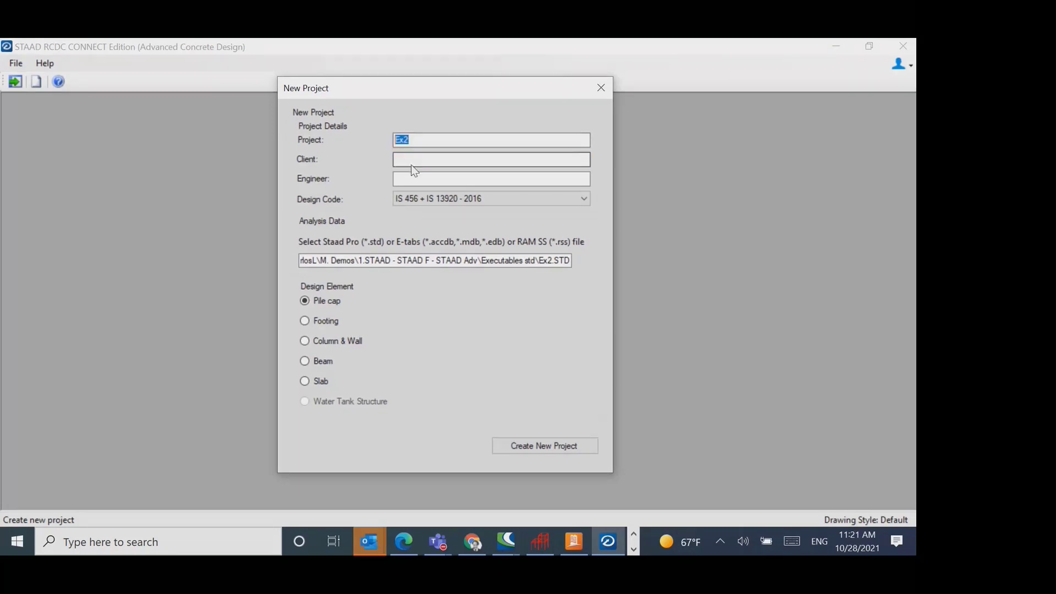
left_click(433, 199)
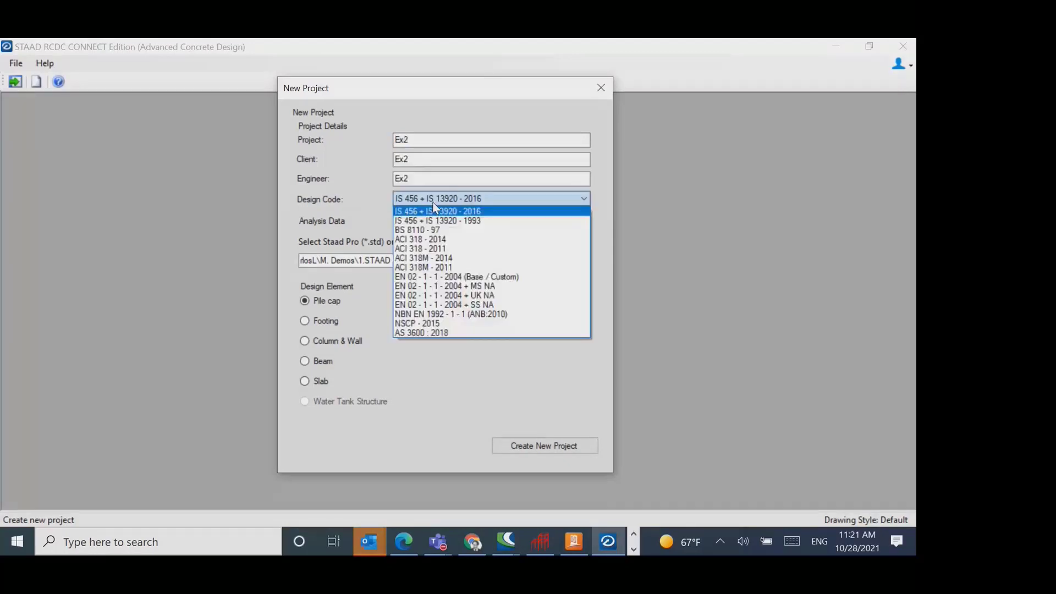
left_click(434, 258)
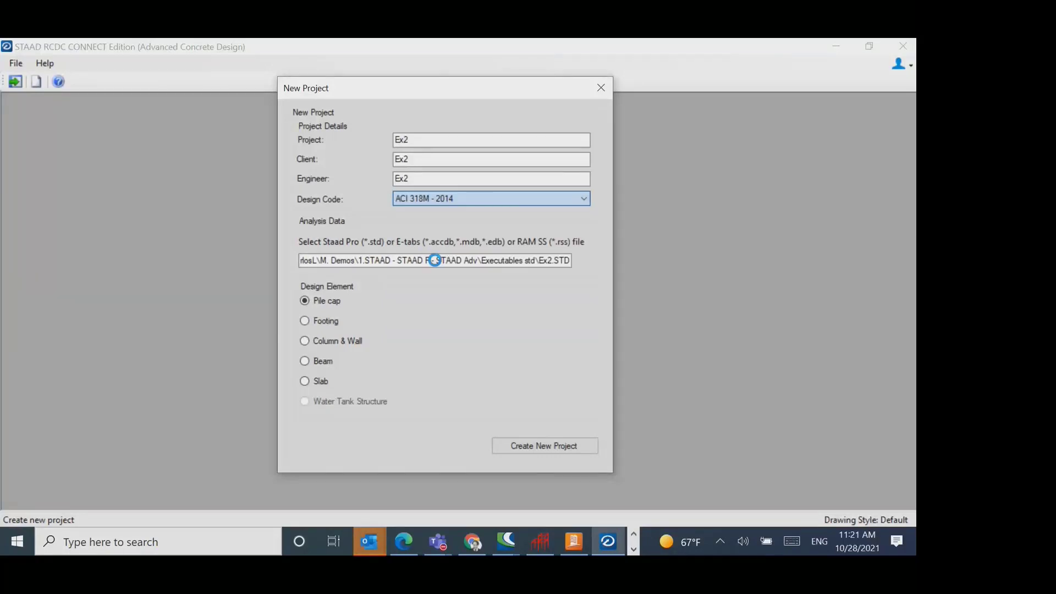
- Choose Beam as the design element with only the 3 m level included, and create the new project
left_click_drag(413, 95, 463, 84)
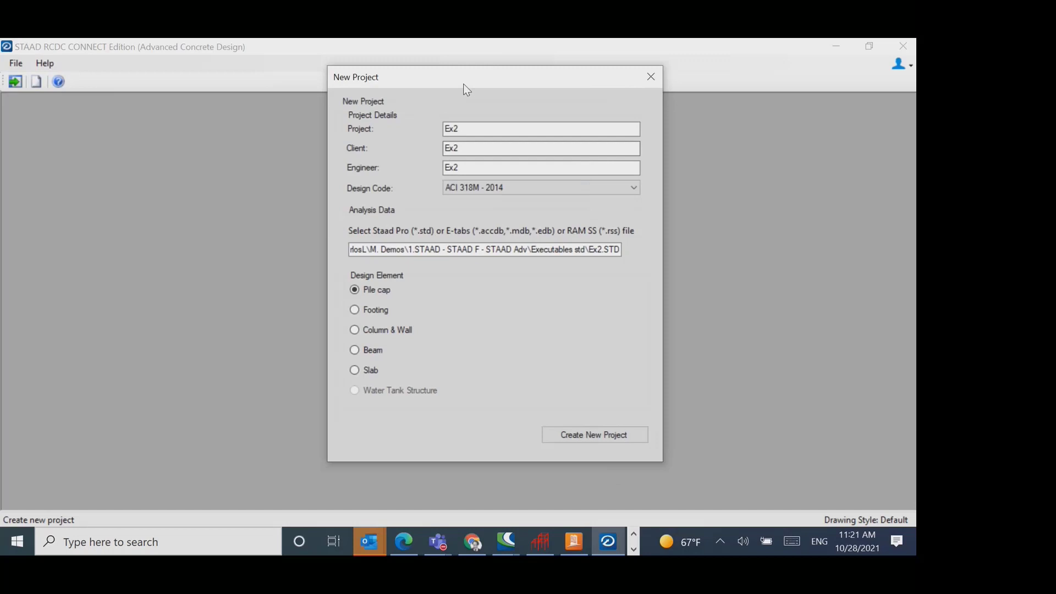
left_click_drag(464, 84, 595, 79)
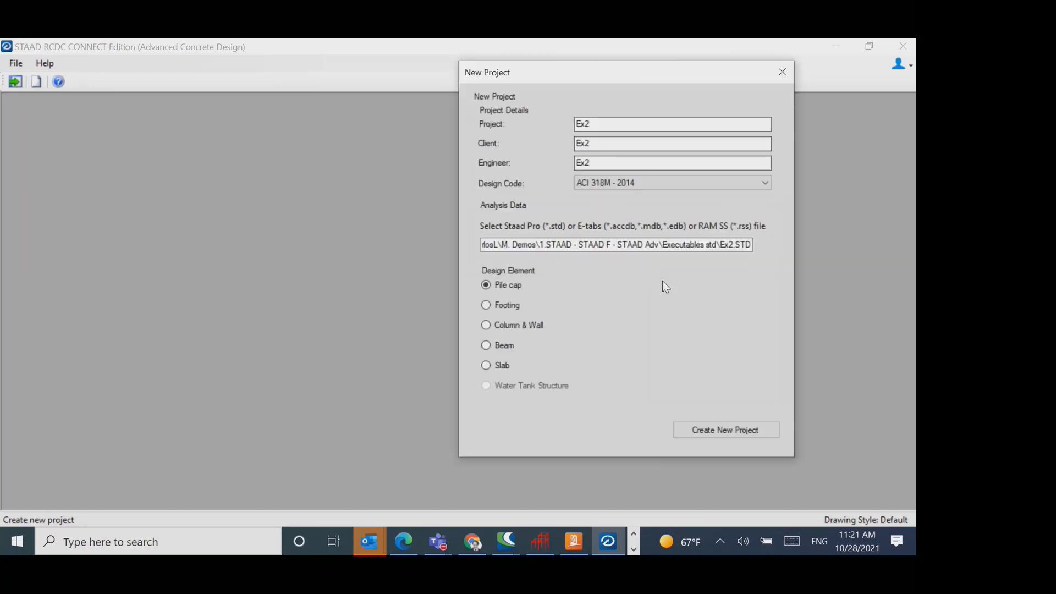
left_click(522, 327)
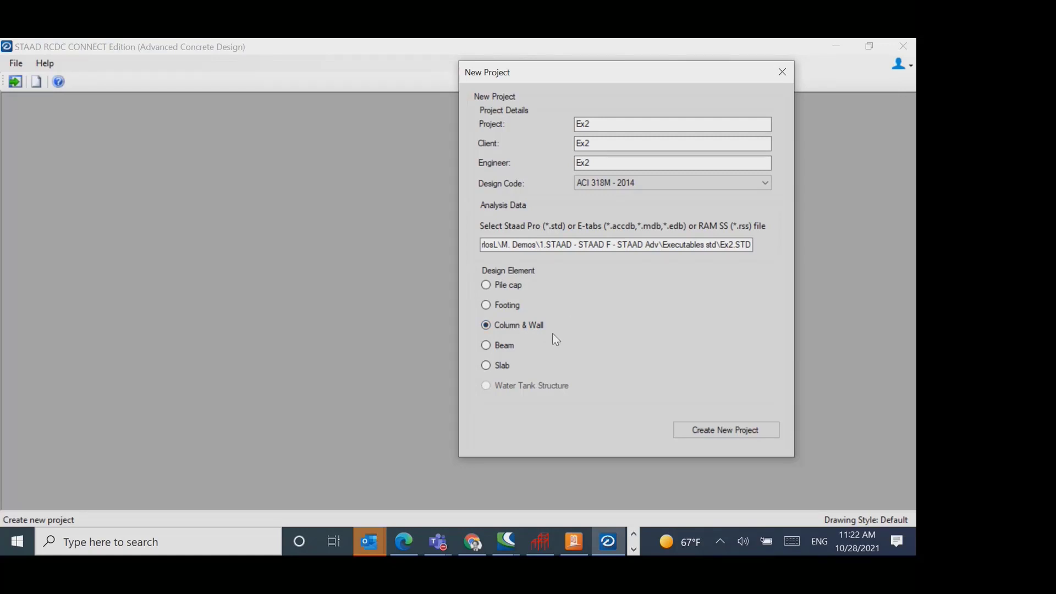
left_click(512, 345)
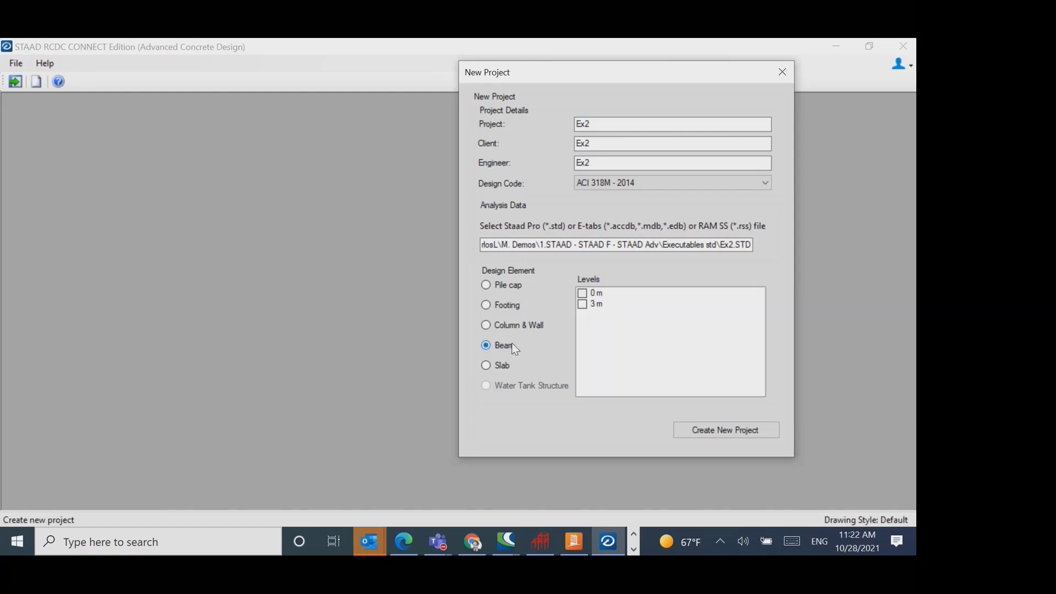
left_click_drag(631, 69, 615, 64)
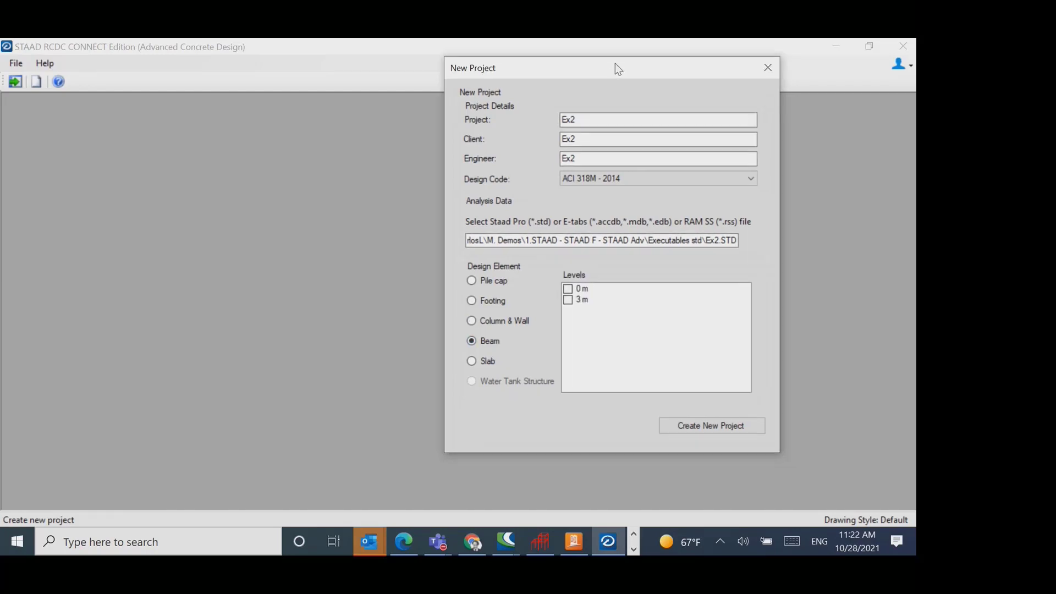
left_click(567, 299)
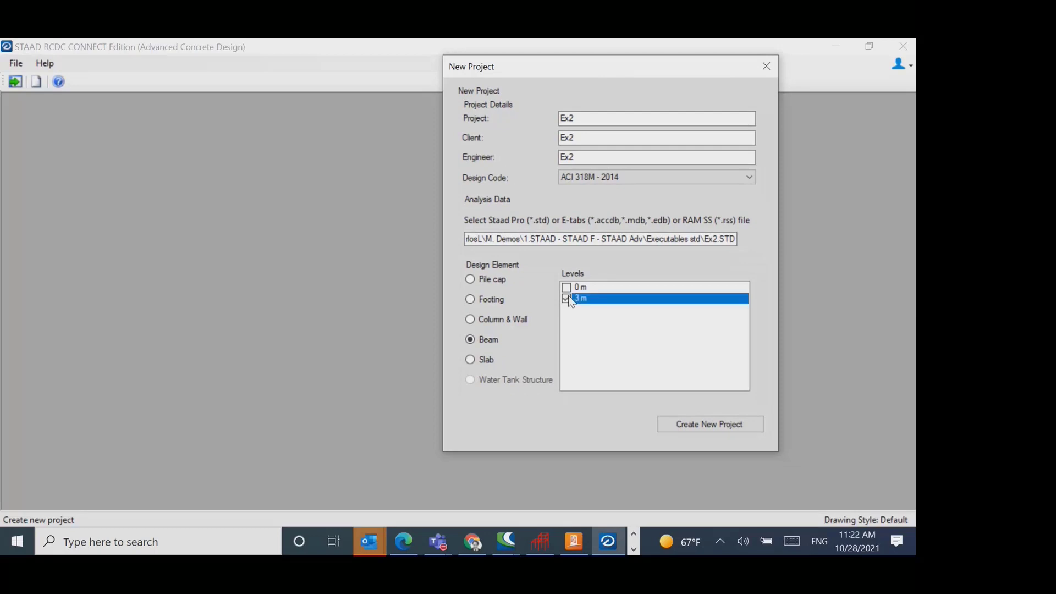
left_click(507, 320)
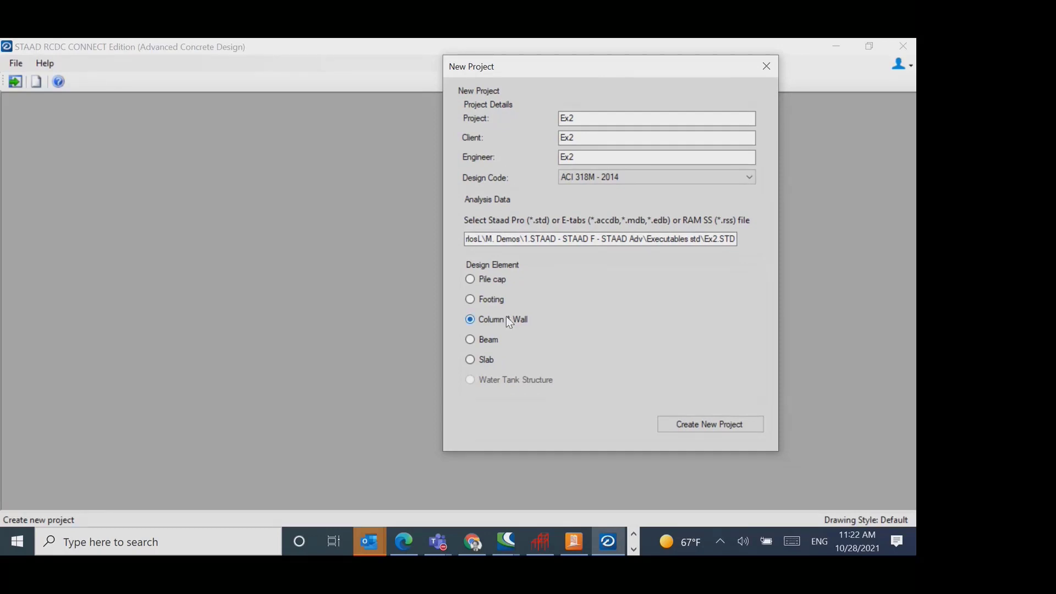
left_click(487, 339)
left_click_drag(602, 73, 522, 78)
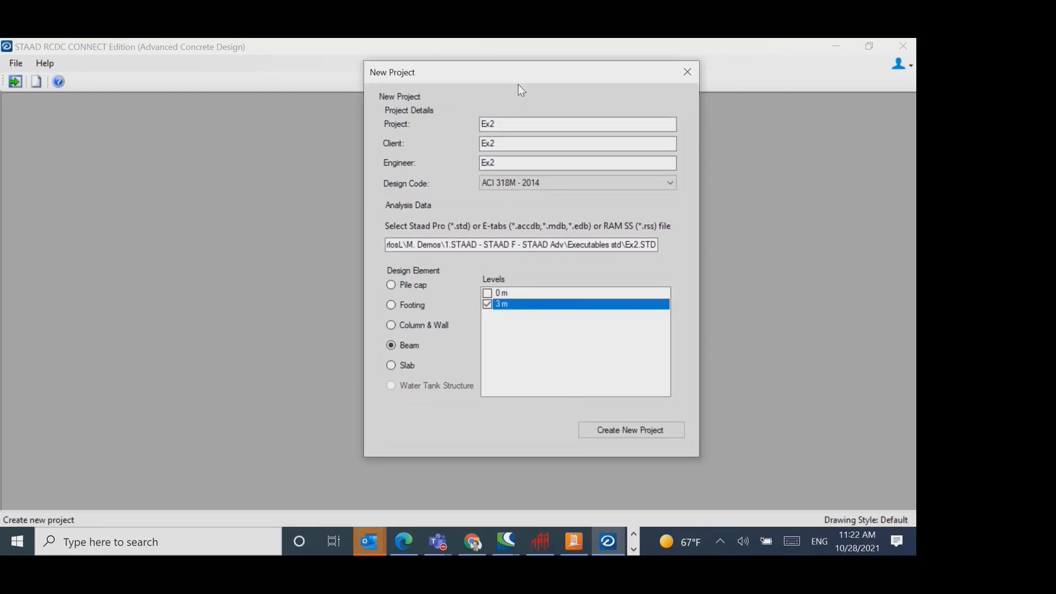
left_click(620, 432)
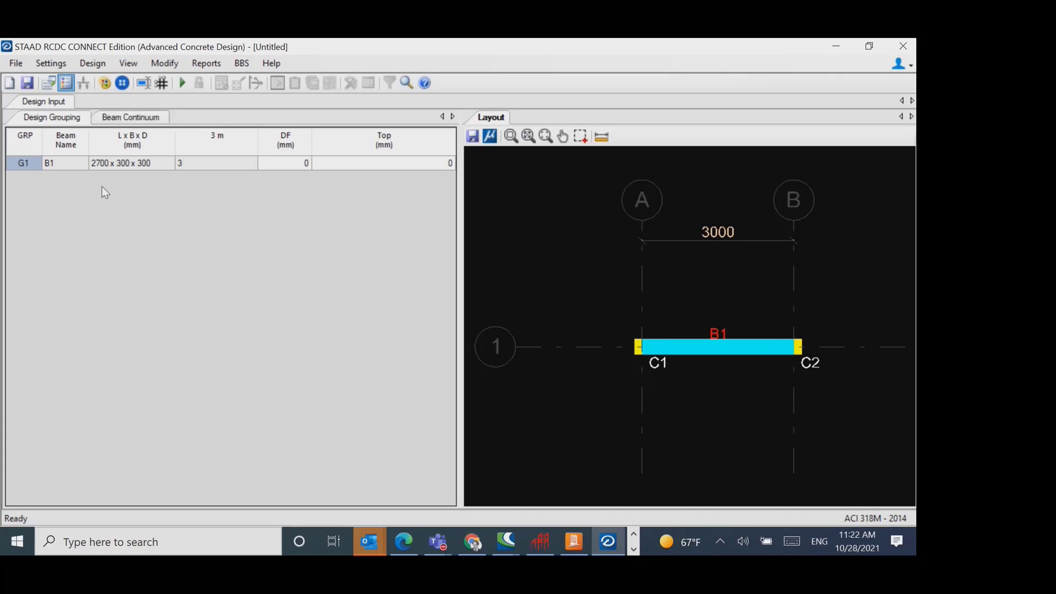
- Review the general and reinforcement settings for the beam design and close them
left_click(49, 84)
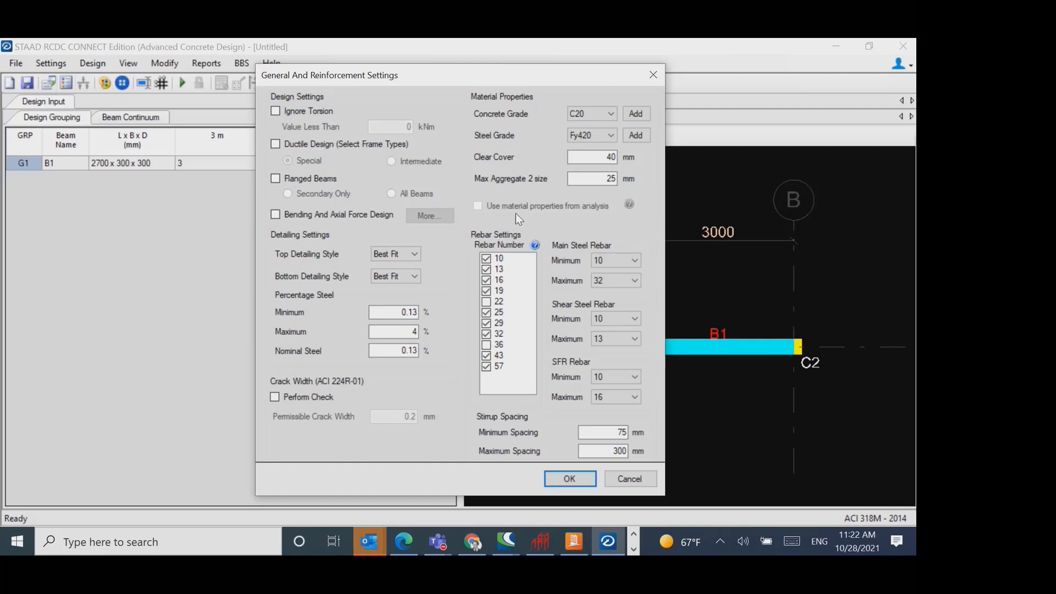
left_click(653, 76)
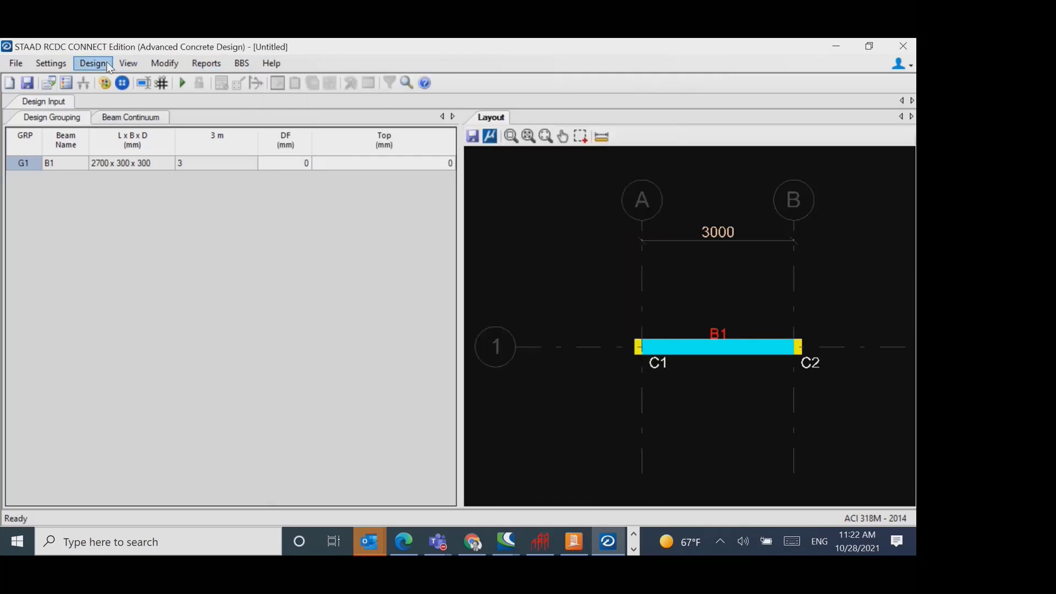
- Set the load type of analysis load case LOAD CASE 1 to Dead Load in the basic load cases
left_click(92, 63)
left_click(108, 81)
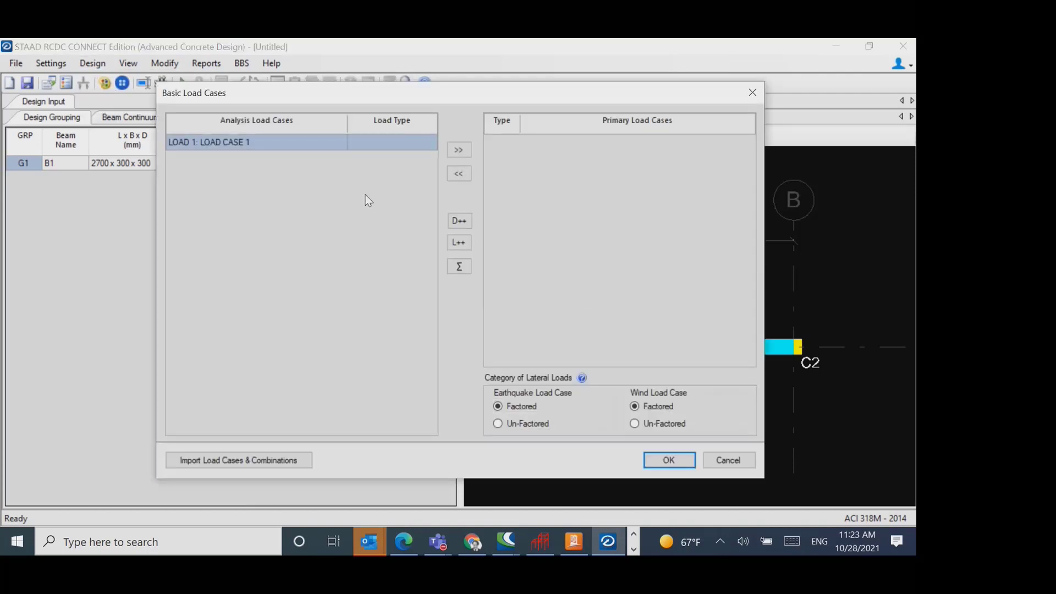
left_click(432, 142)
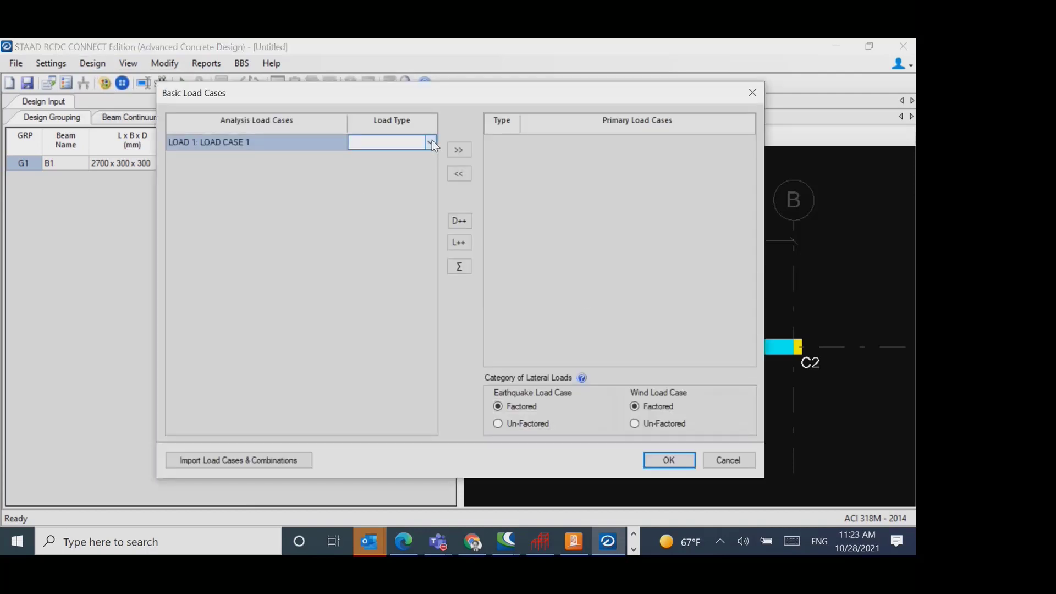
left_click(428, 143)
left_click(428, 143)
left_click(429, 143)
left_click(399, 154)
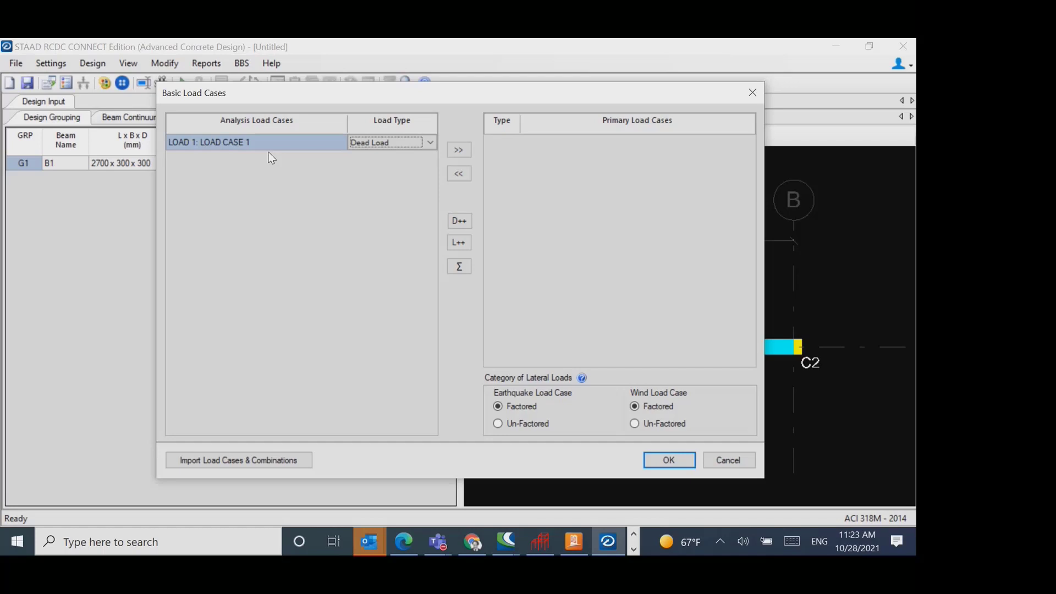
- Add LOAD CASE 1 to the primary load cases as dead load, add the load combinations from the template and accept them
left_click(459, 149)
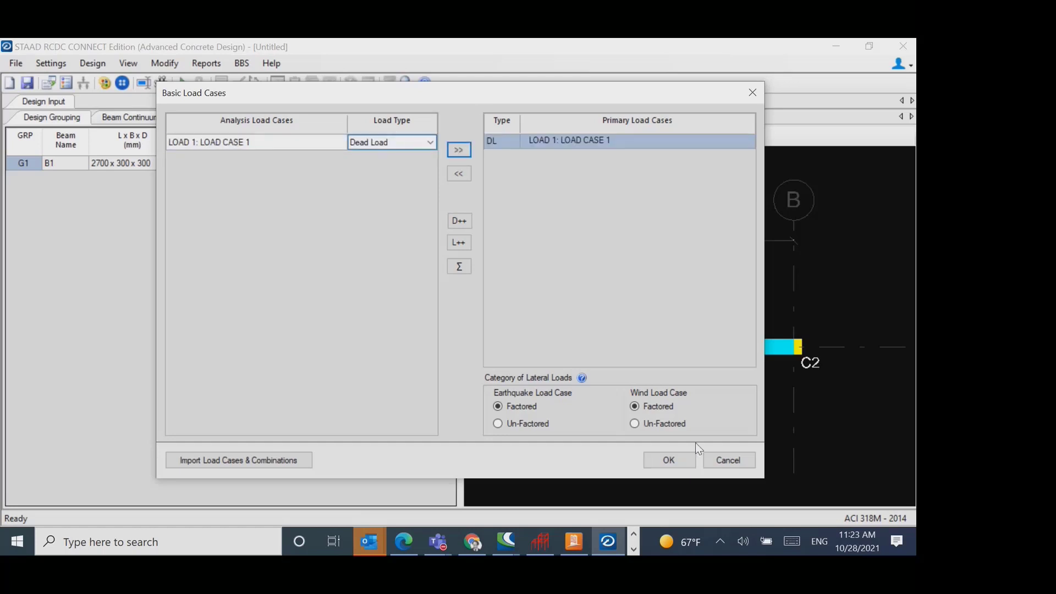
left_click(671, 457)
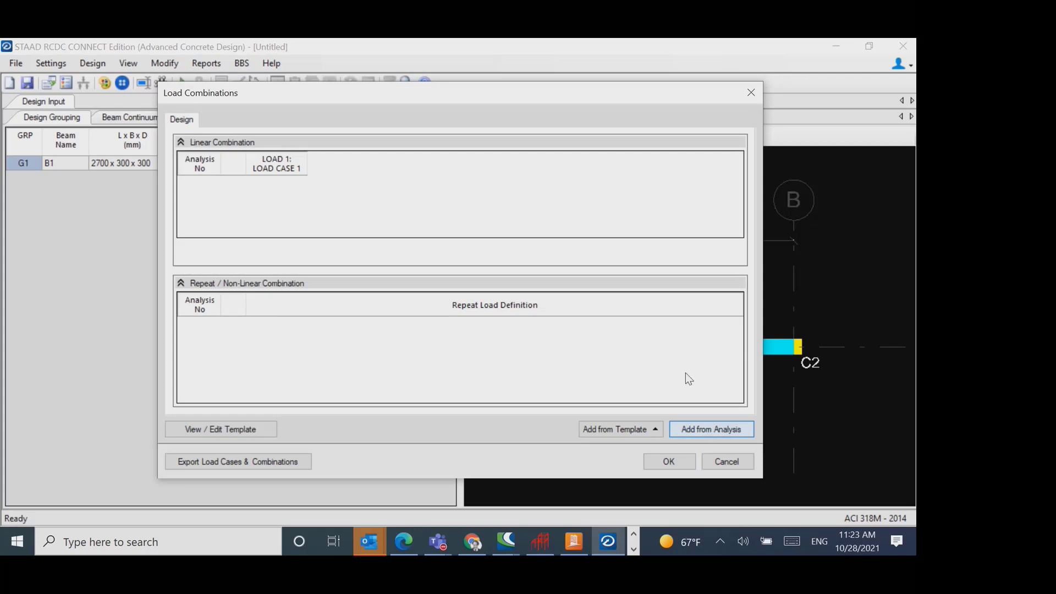
left_click(626, 429)
left_click(626, 395)
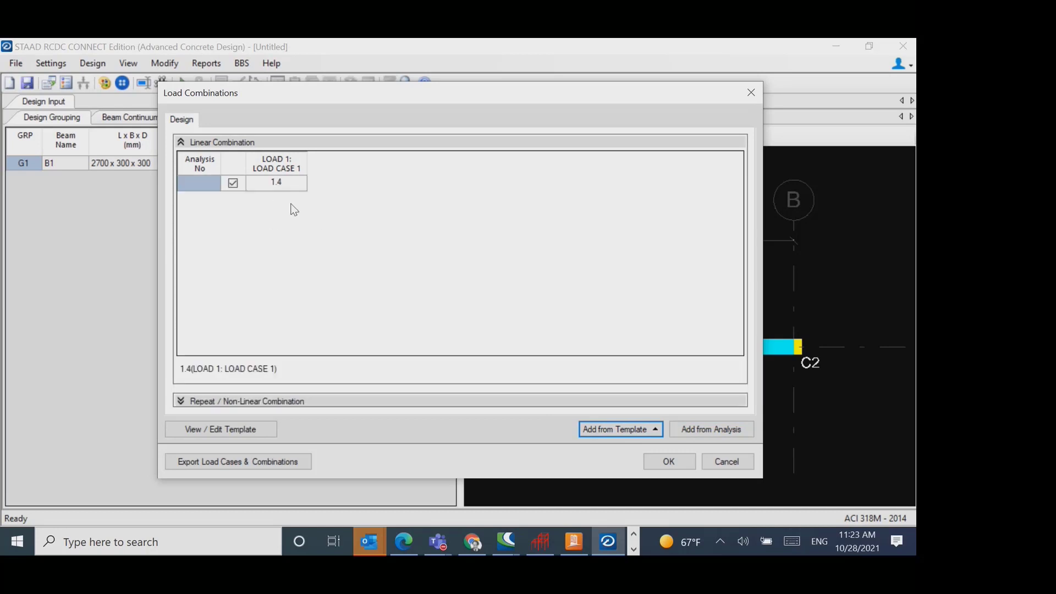
left_click(658, 460)
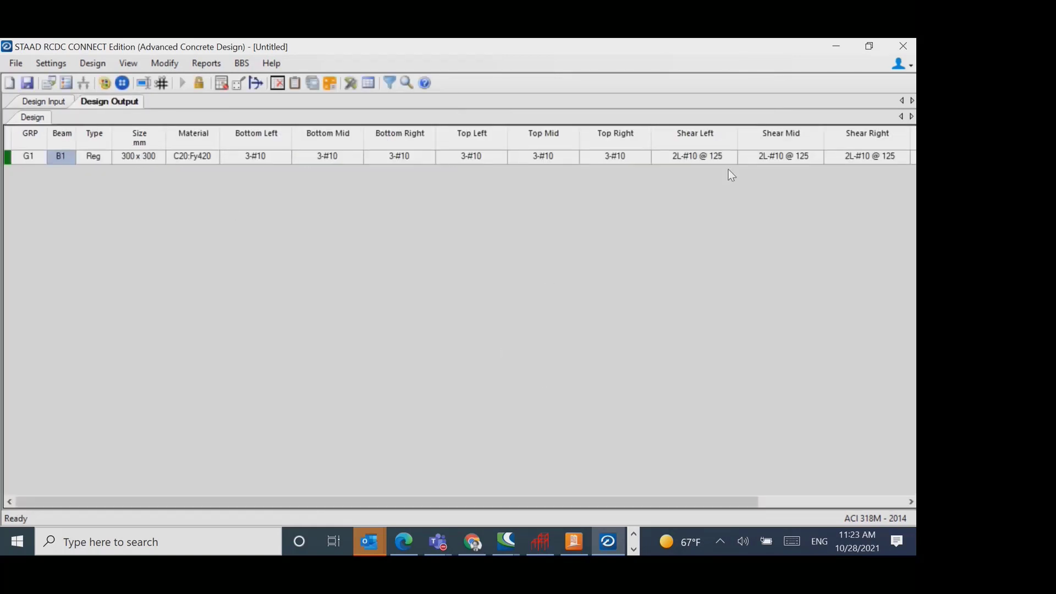
- Look at the schedule type options without creating a schedule, and review the flexure and shear results in the beam design summary
left_click(368, 83)
left_click(552, 360)
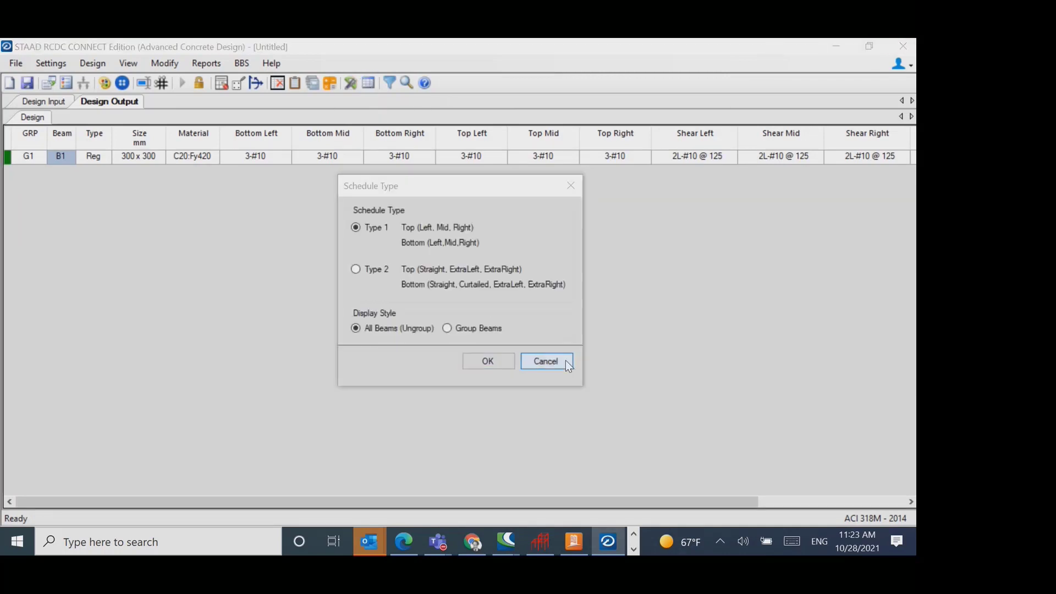
left_click(293, 85)
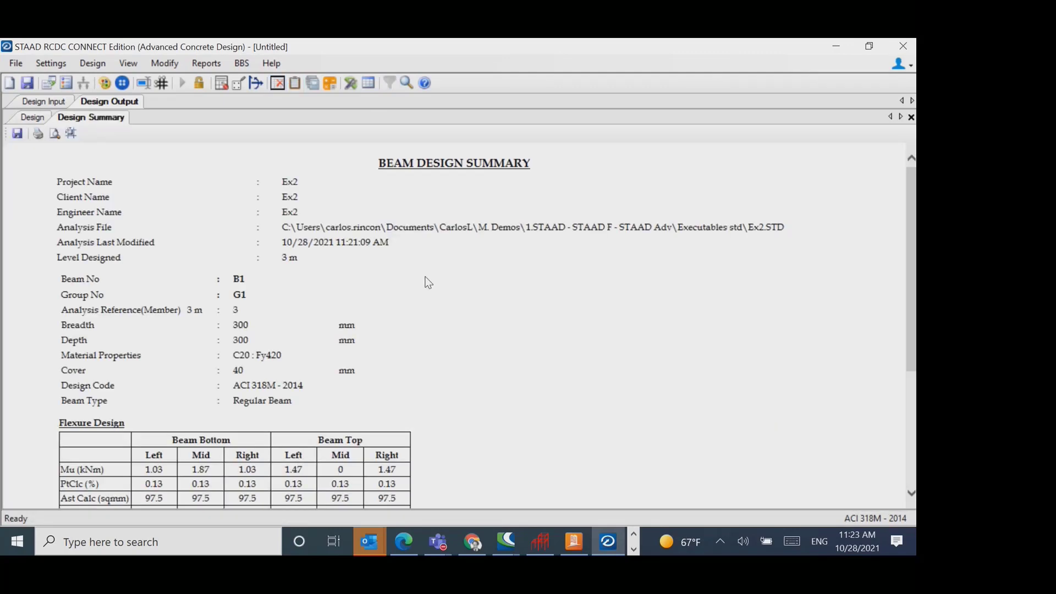
scroll(402, 275, "down", 4)
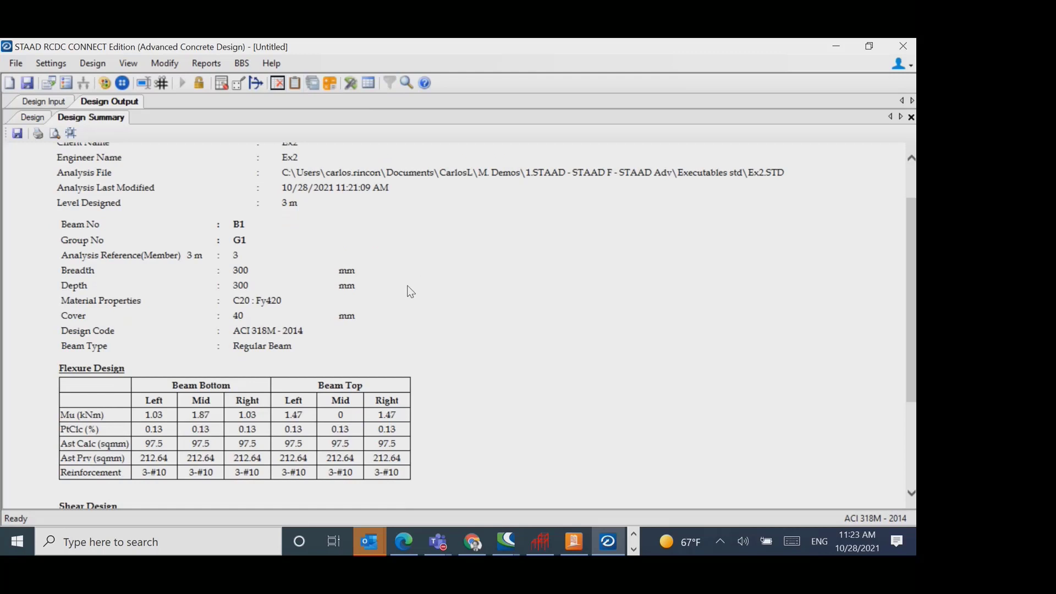
- Generate the elevation and section drawing for all beams, with the cross section included
left_click(350, 82)
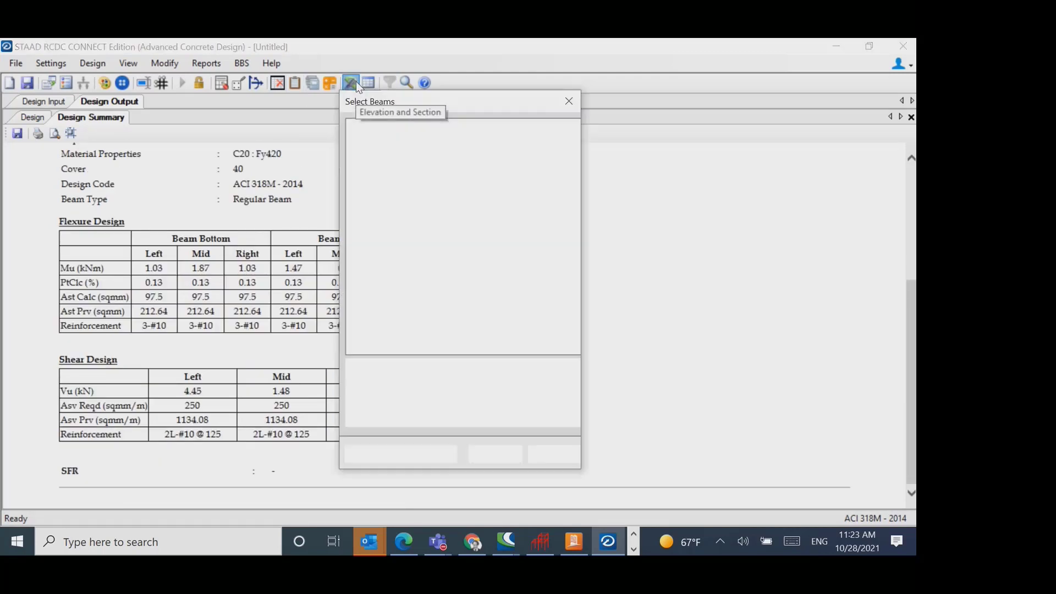
left_click(366, 124)
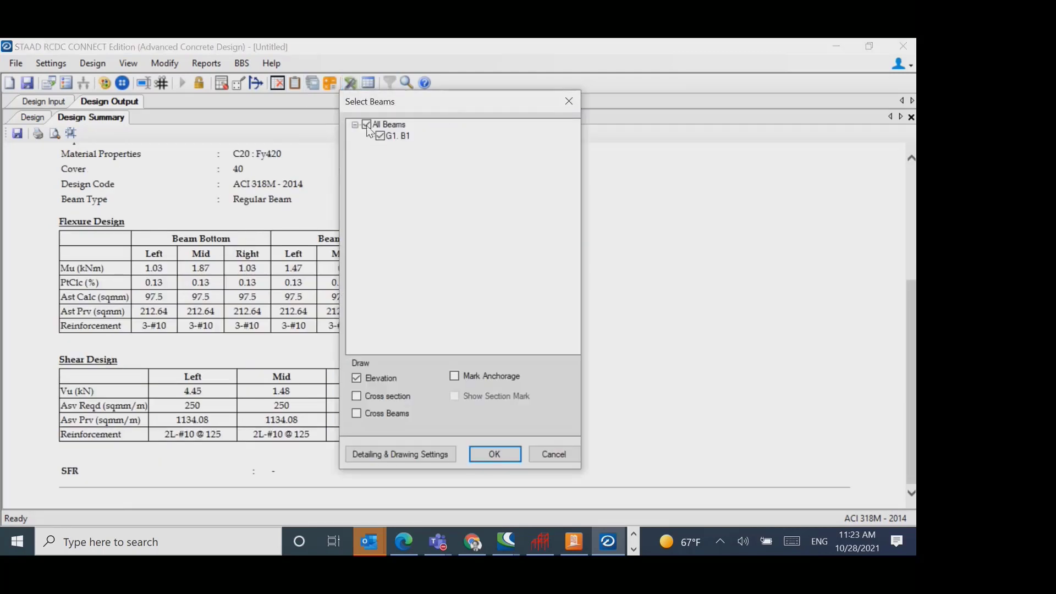
left_click(394, 400)
left_click(496, 452)
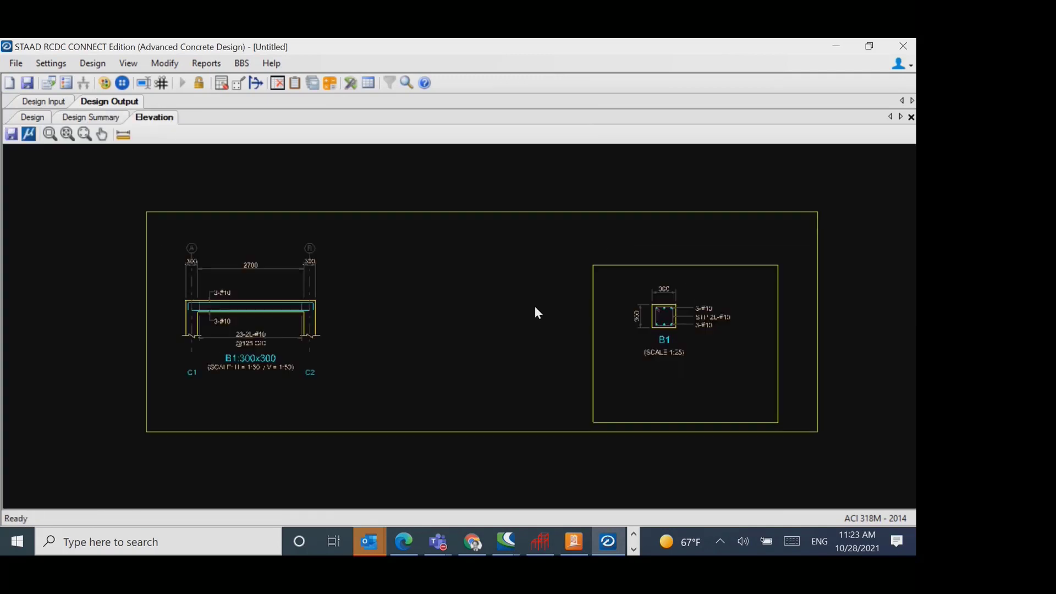
- Examine the reinforcement in beam B1's elevation and cross section, and close the RCDC project without saving
scroll(250, 313, "up", 2)
scroll(250, 308, "up", 3)
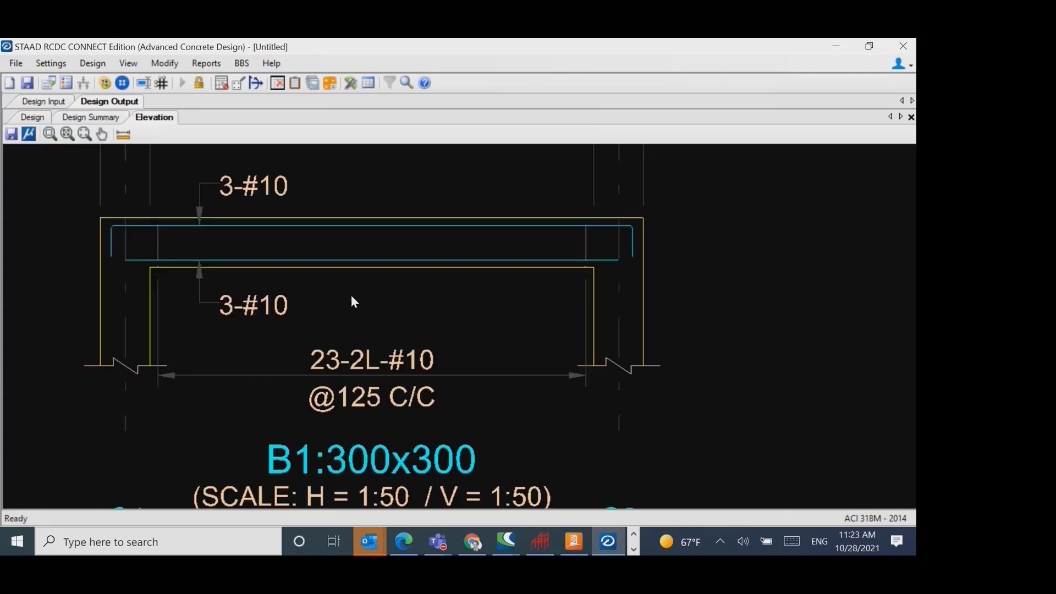
scroll(370, 302, "down", 6)
scroll(385, 339, "down", 1)
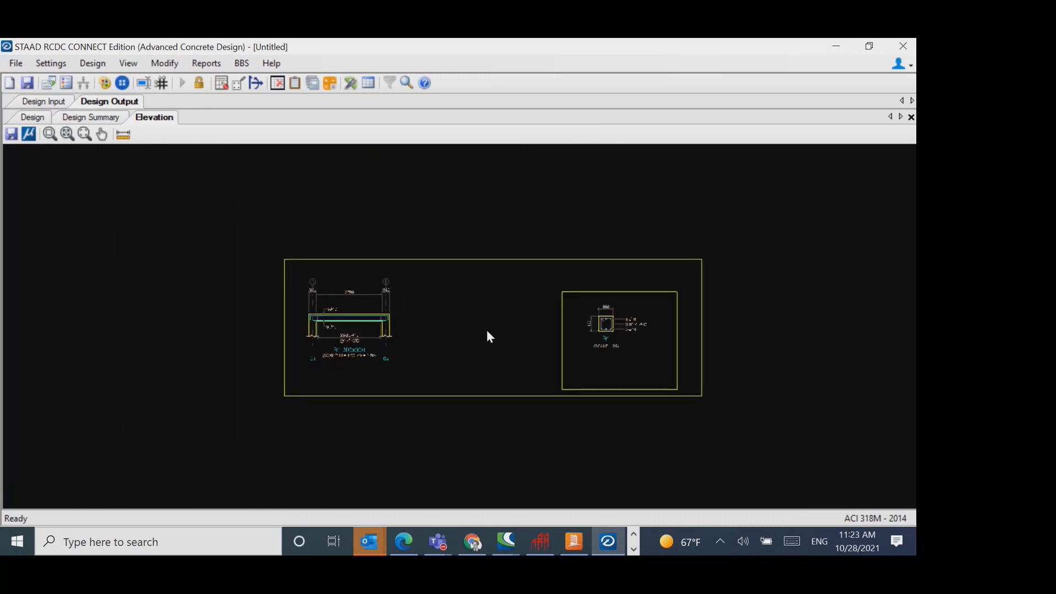
scroll(636, 337, "up", 8)
scroll(574, 378, "down", 2)
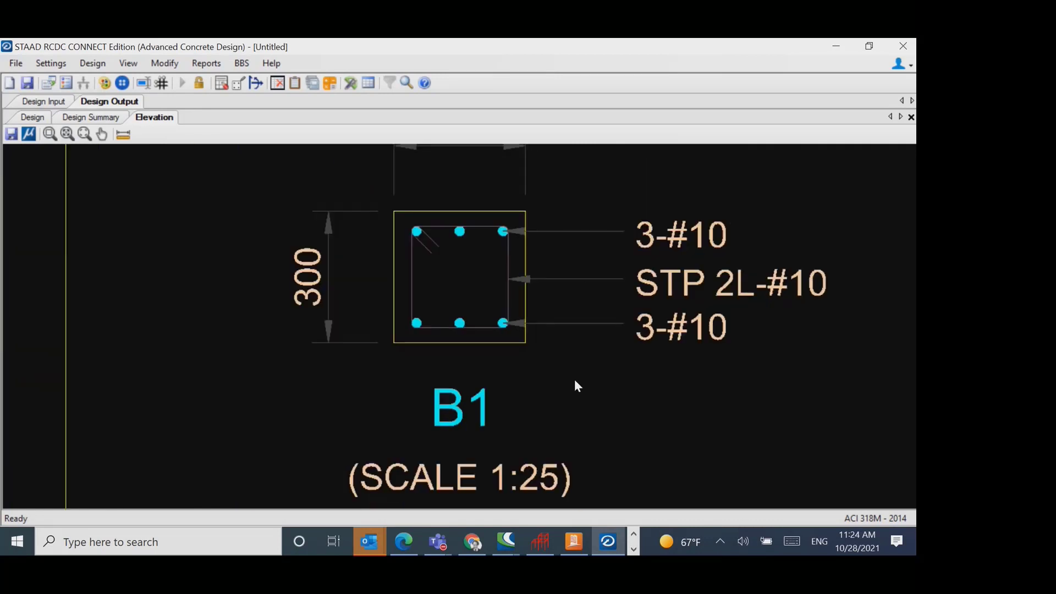
scroll(575, 367, "down", 2)
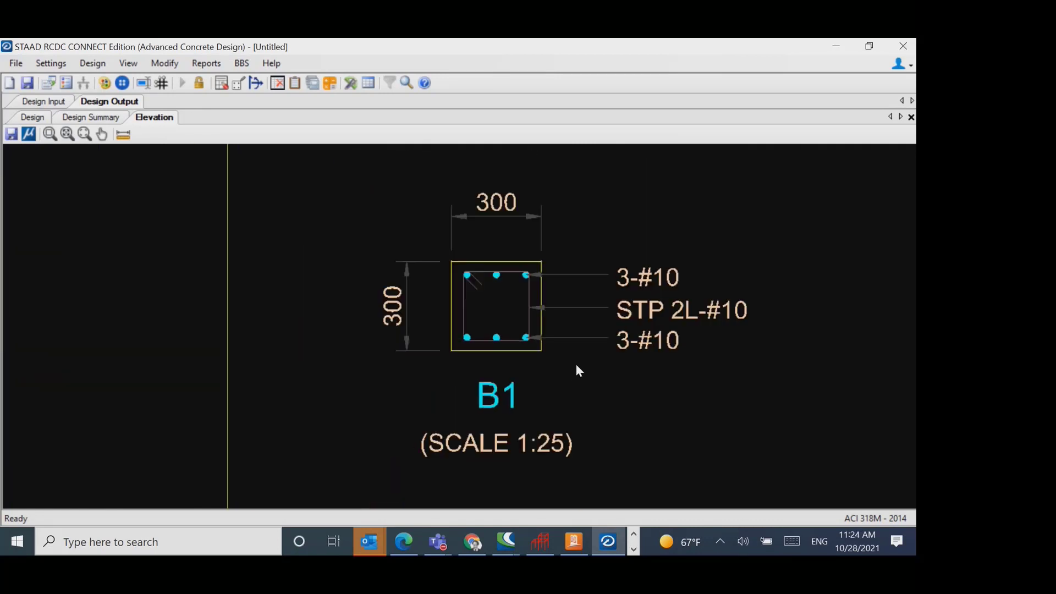
left_click(903, 46)
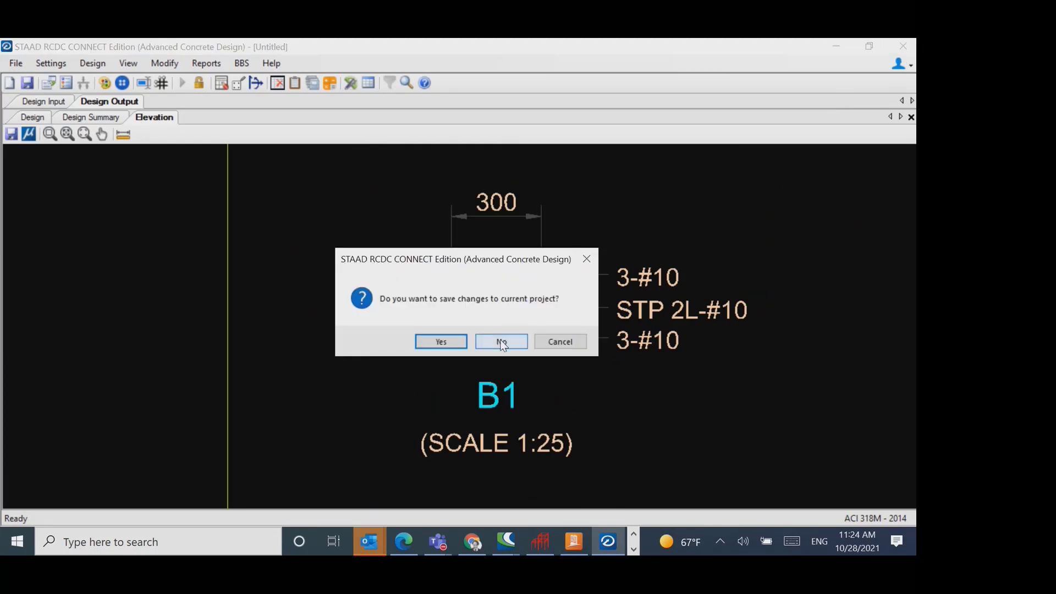
left_click(501, 341)
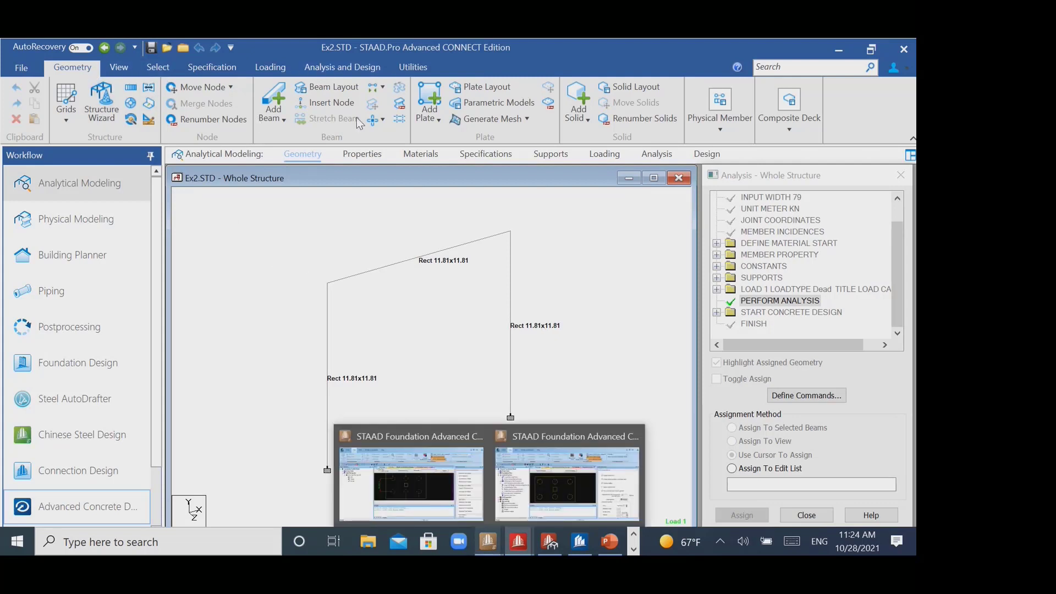
- Add a four-node plate filling the portal frame between its two supports and two top nodes, accepting deletion of the result files
left_click(429, 102)
middle_click_drag(551, 348, 520, 298)
left_click(297, 233)
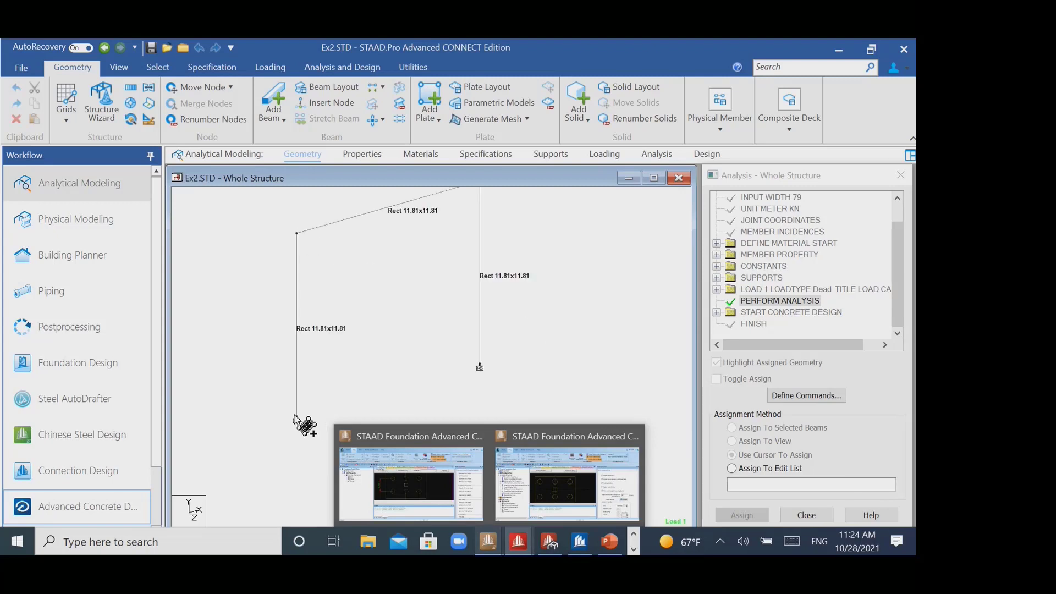
left_click(297, 419)
left_click(479, 368)
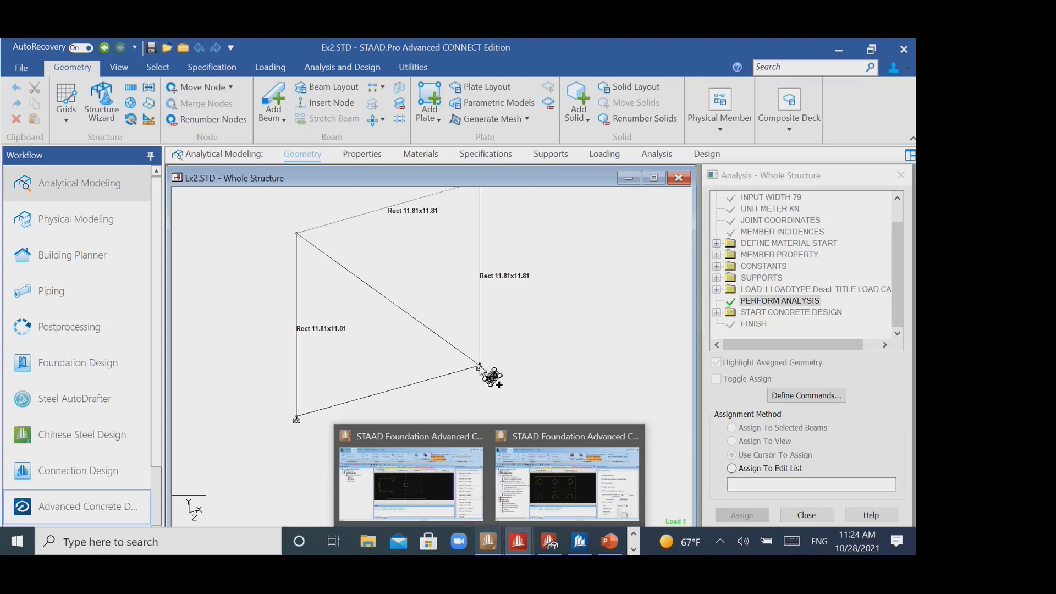
middle_click_drag(495, 228, 492, 269)
left_click(478, 222)
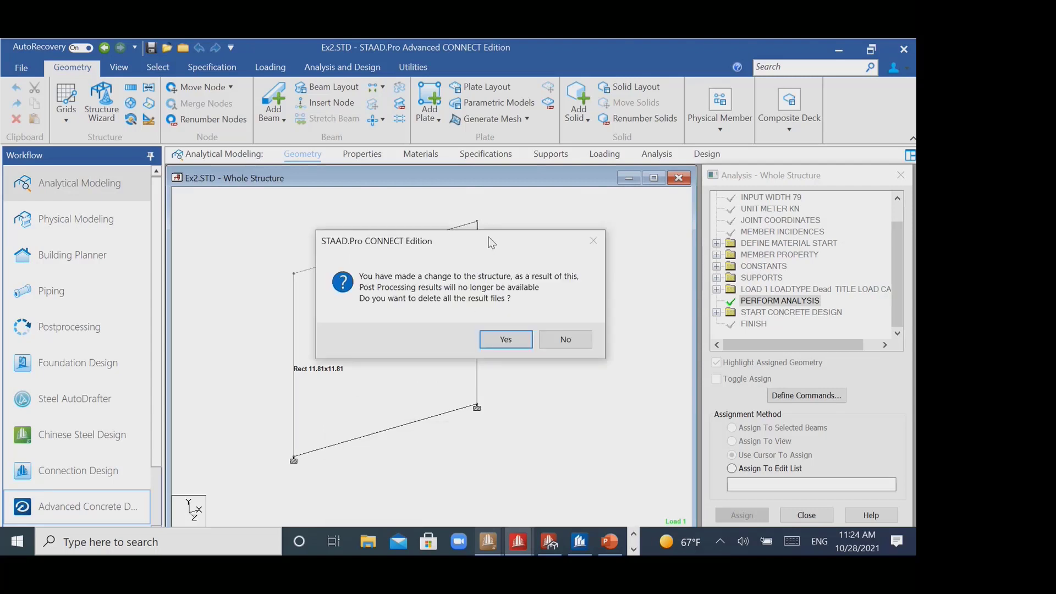
left_click(508, 341)
scroll(436, 348, "up", 1)
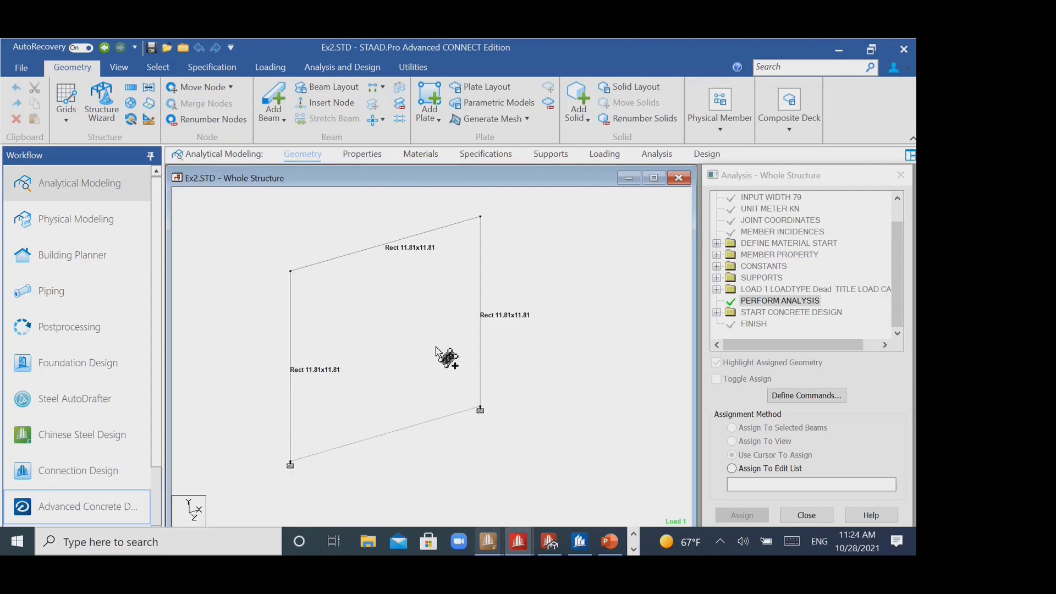
middle_click_drag(388, 369, 417, 360)
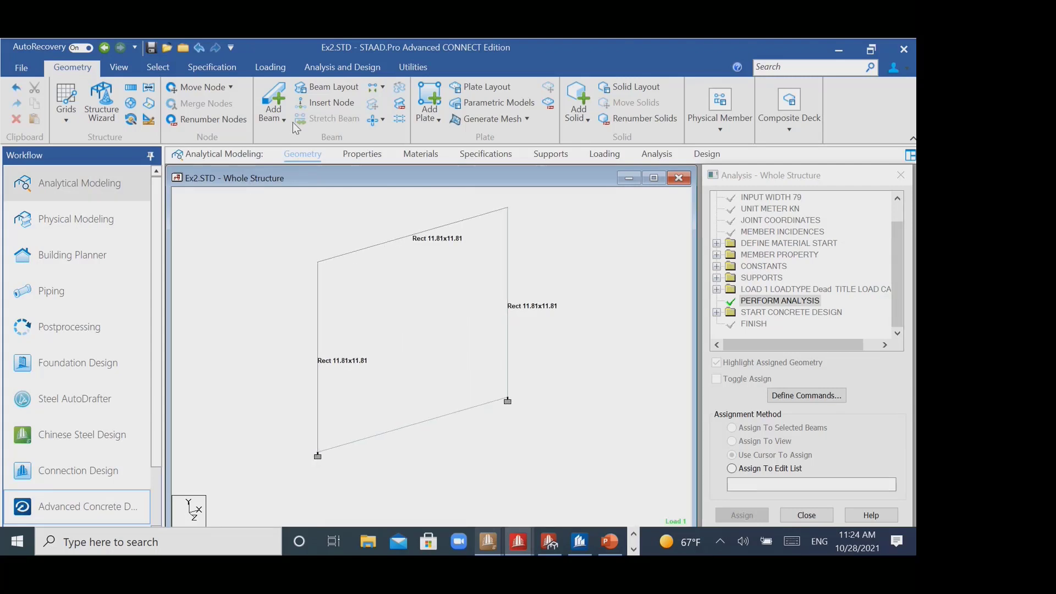
- Select the infill plate and give it a uniform concrete thickness of 0.2 m
left_click(157, 69)
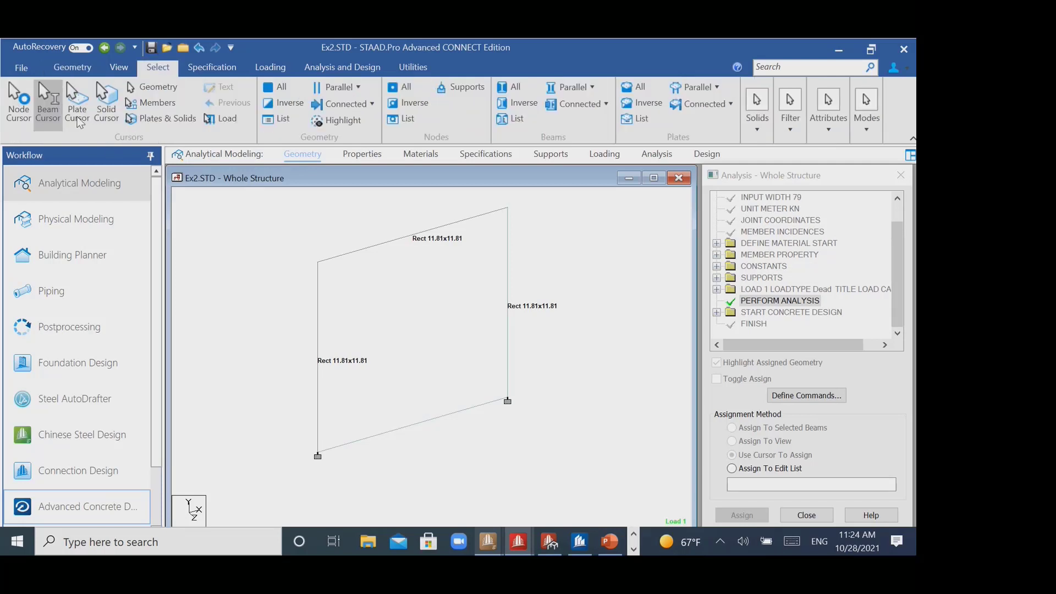
left_click(77, 102)
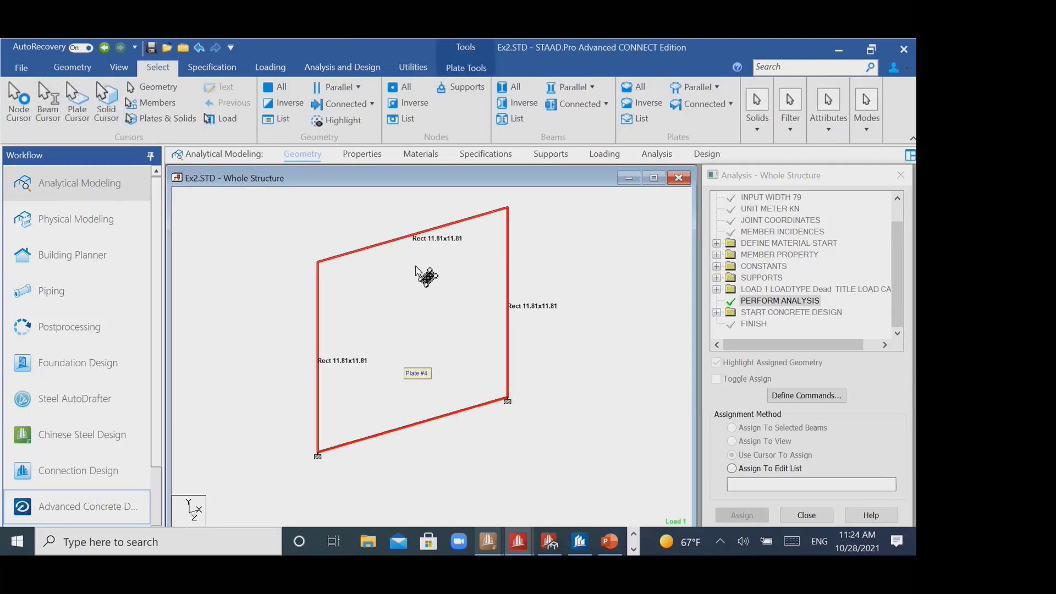
left_click(215, 69)
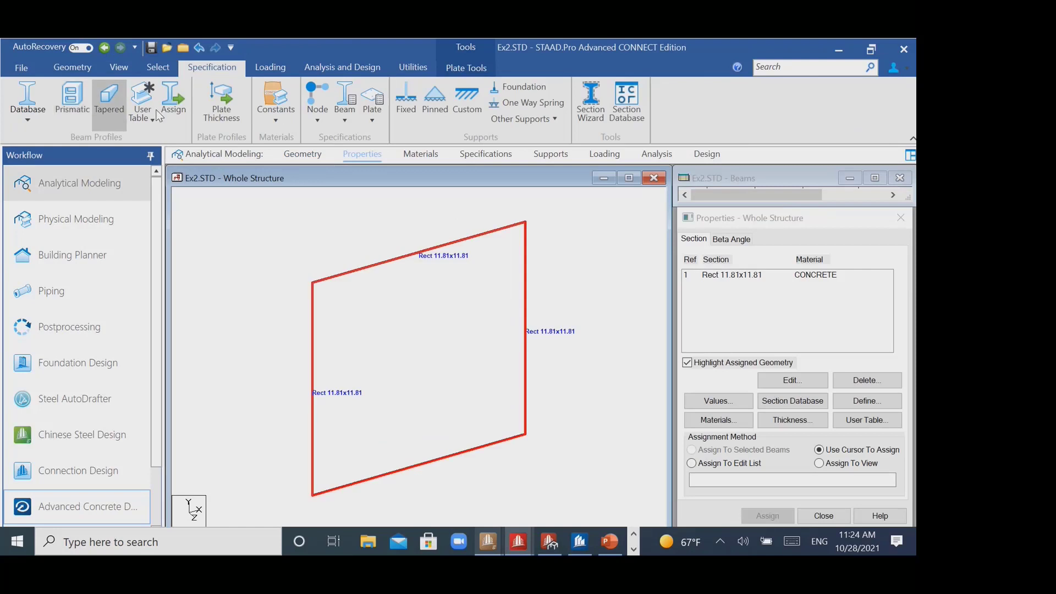
left_click(222, 105)
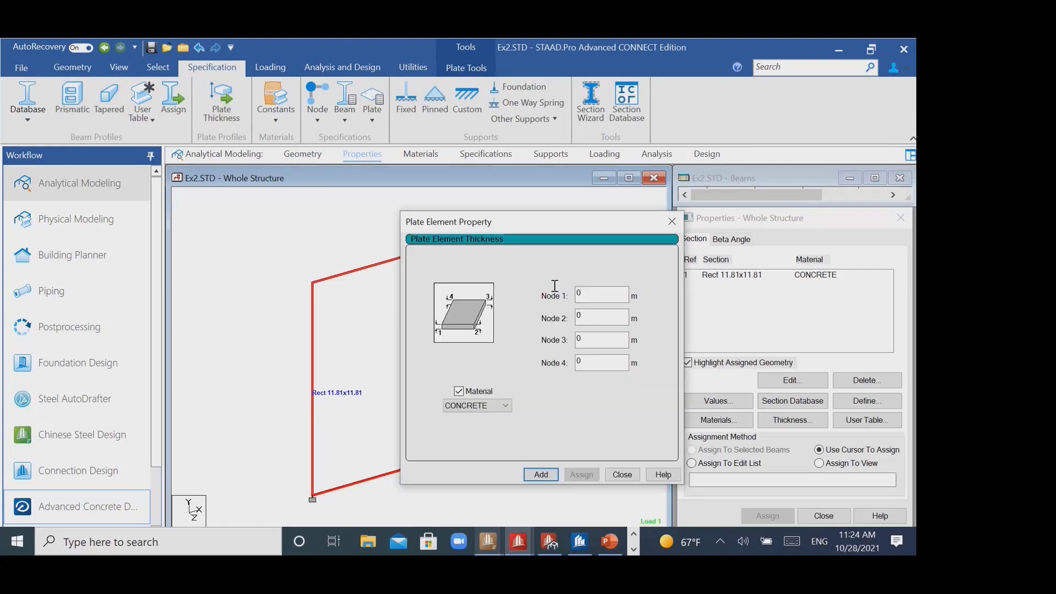
double_click(606, 294)
type("0.2")
left_click(541, 474)
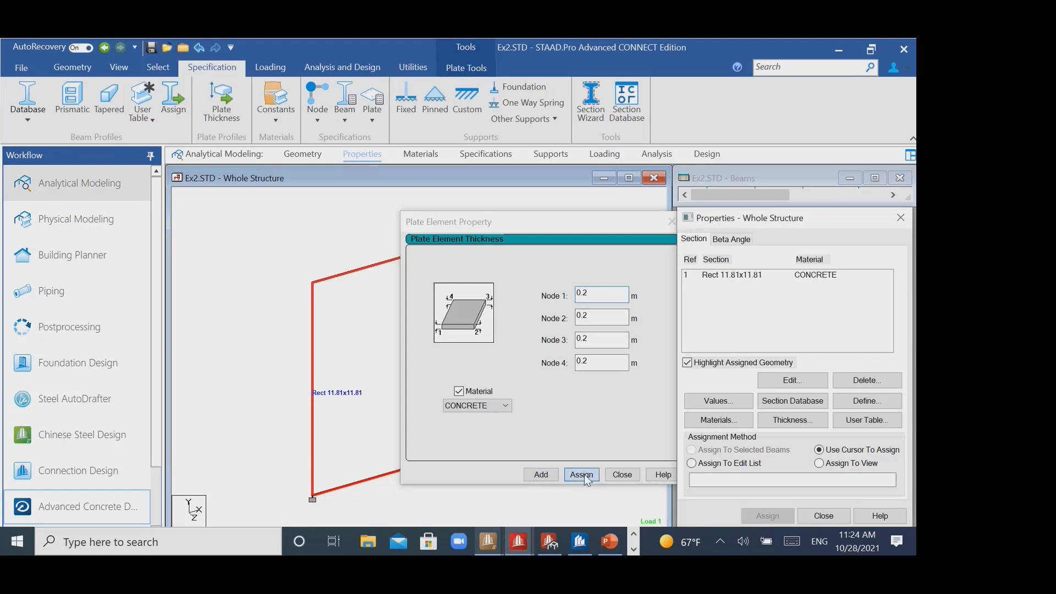
left_click(672, 221)
left_click(576, 342)
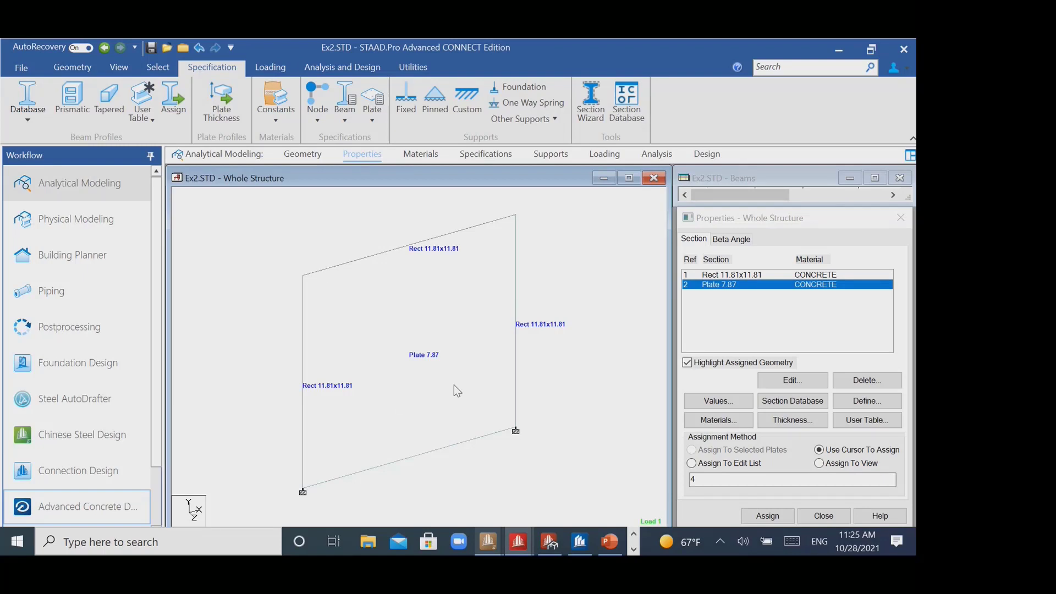
- Select the infill plate again and start a plate mesh on it with quadrilateral meshing
left_click(86, 71)
left_click(149, 72)
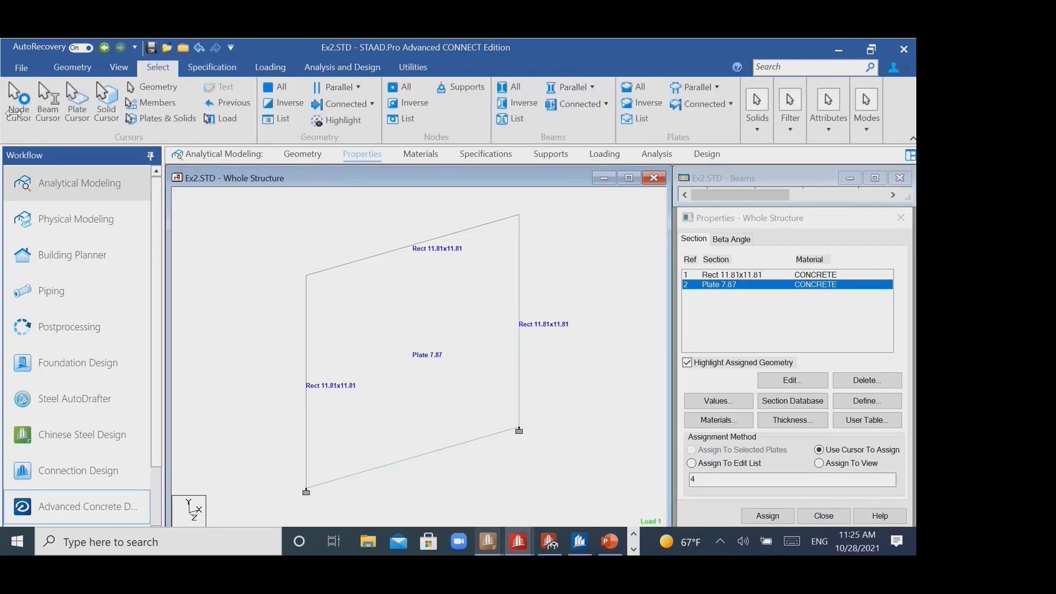
left_click(392, 363)
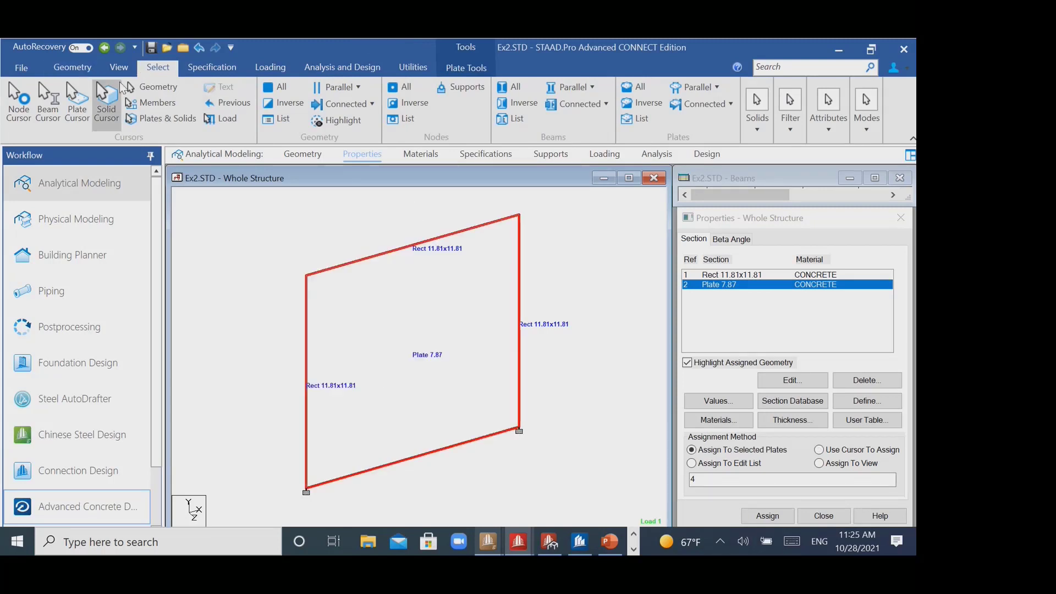
left_click(487, 67)
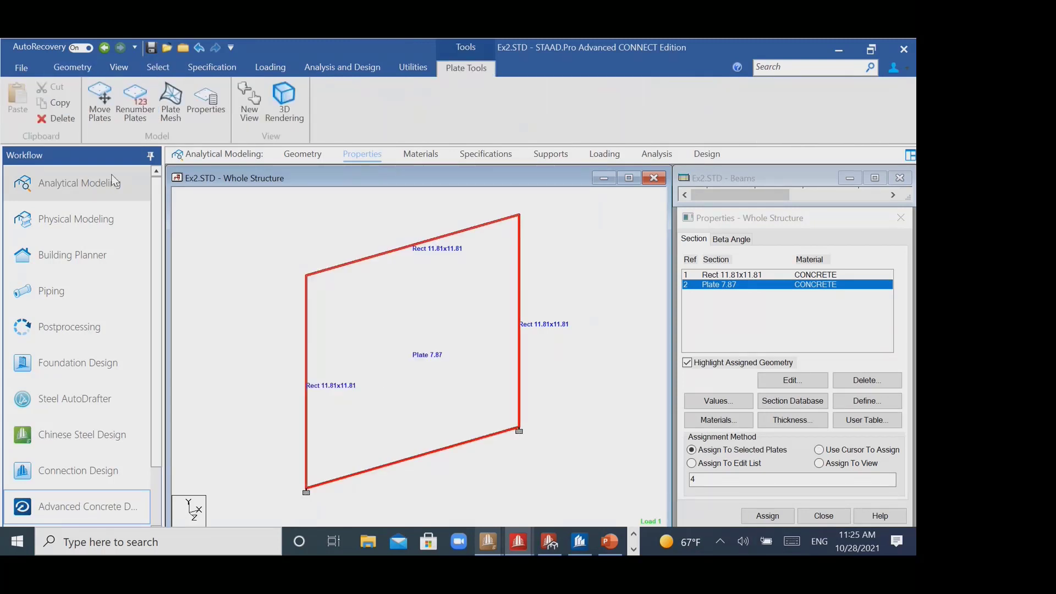
left_click(168, 112)
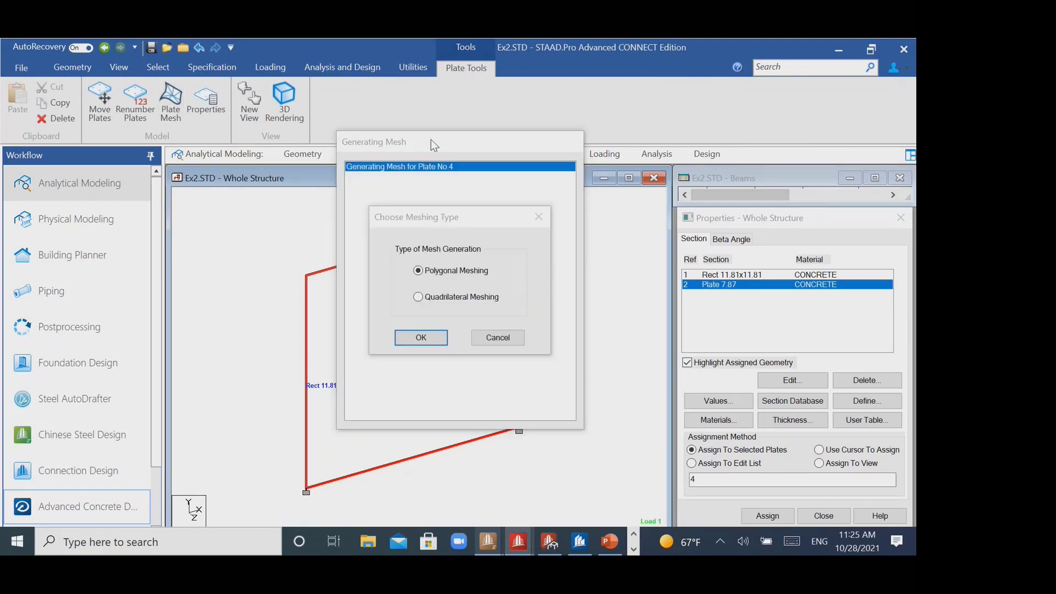
left_click(474, 300)
left_click(428, 338)
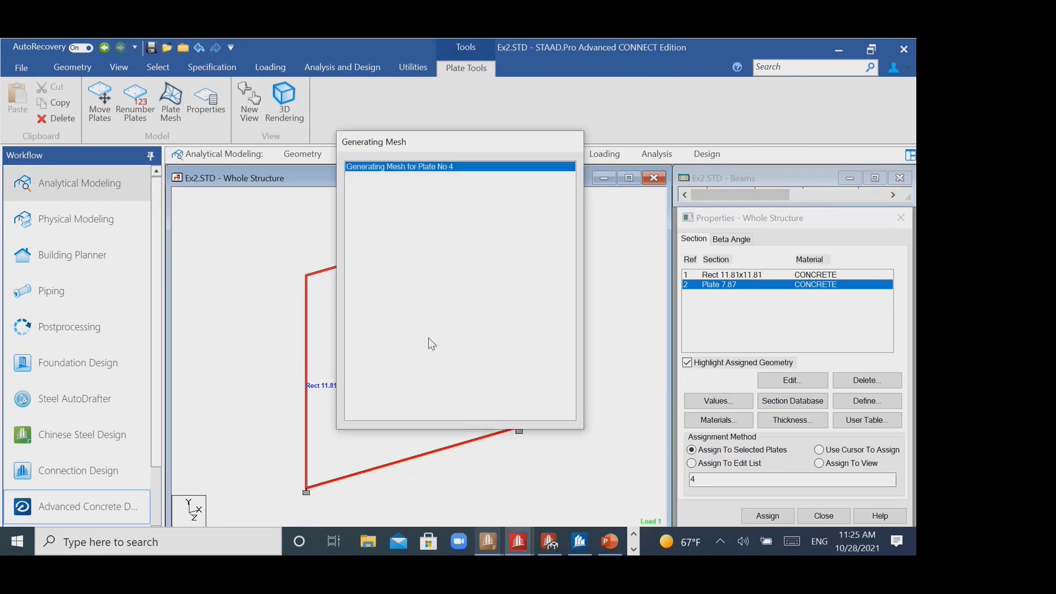
- Generate the plate's mesh of quadrilateral elements with 3 divisions along each side
double_click(536, 267)
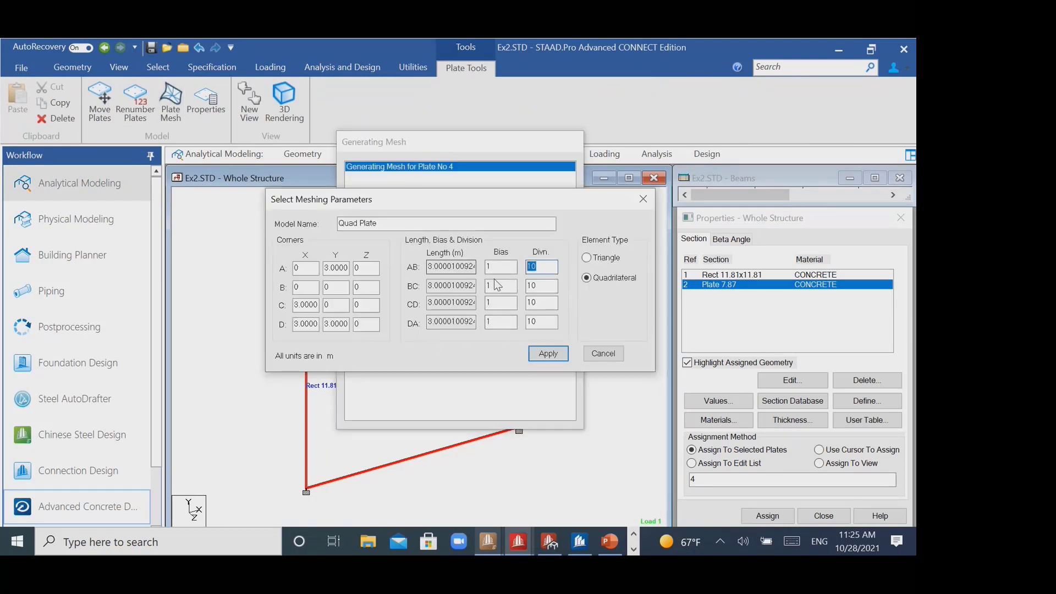
type("3")
left_click_drag(547, 288, 524, 289)
type("3")
left_click_drag(544, 304, 516, 323)
type("33")
left_click(563, 356)
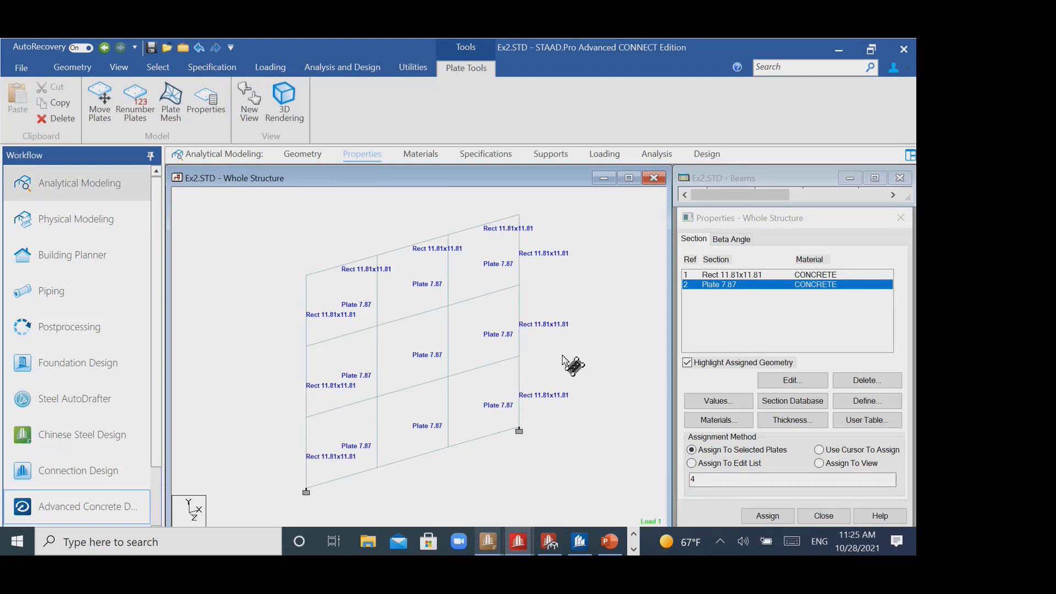
middle_click_drag(548, 297, 552, 288)
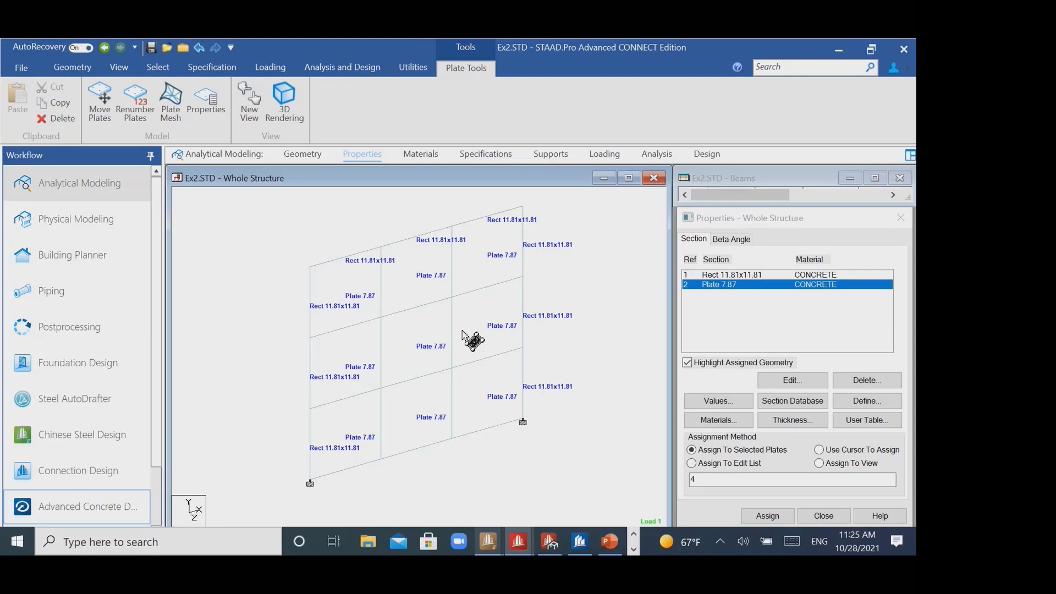
- Select the whole meshed frame and open the plate release specification to view its node and release options
left_click_drag(257, 210, 569, 507)
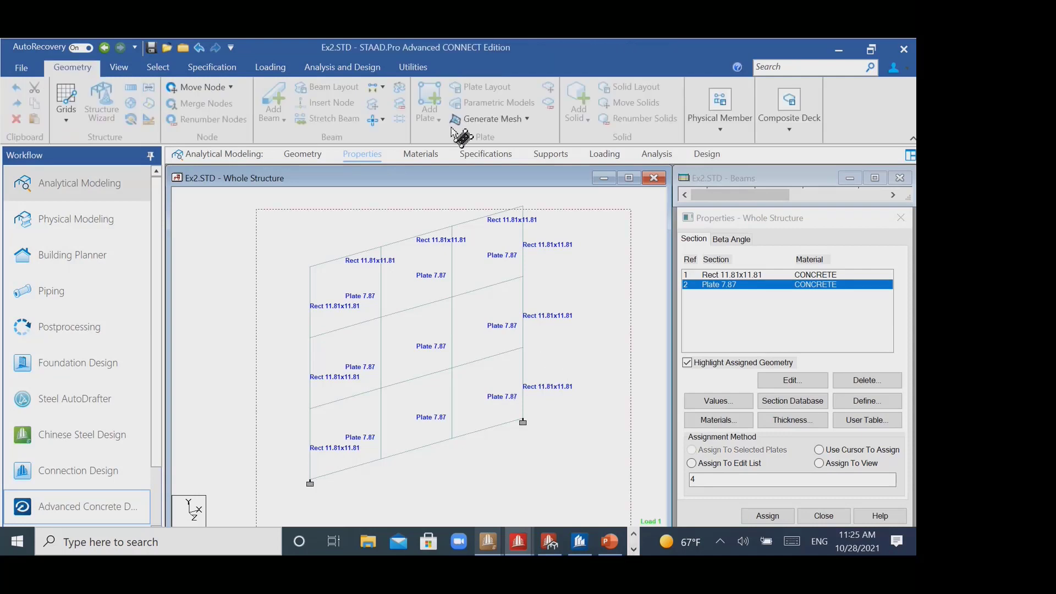
left_click(477, 66)
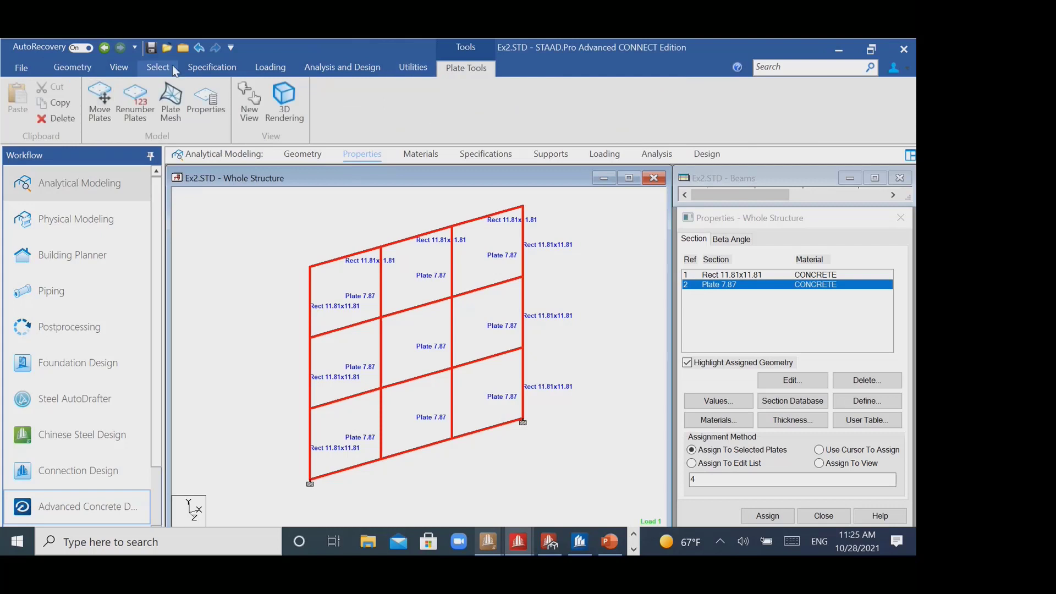
left_click(211, 67)
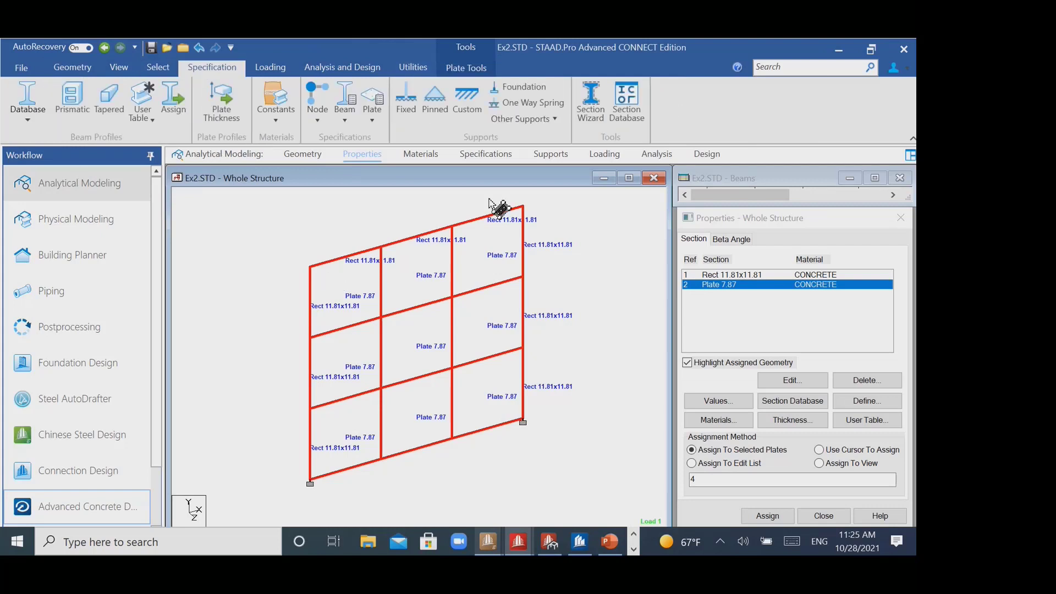
left_click(372, 121)
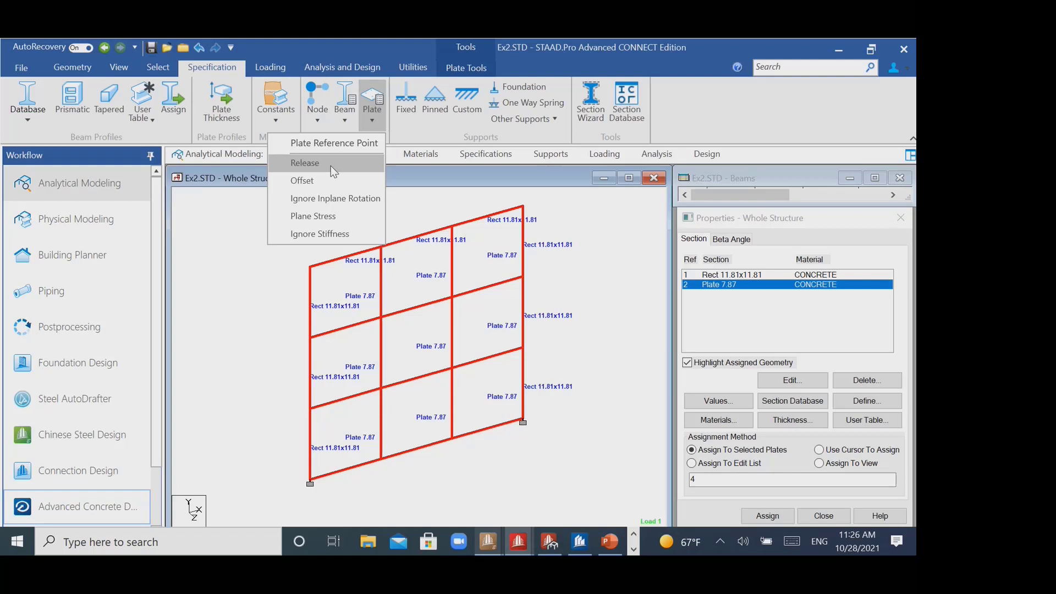
left_click(331, 166)
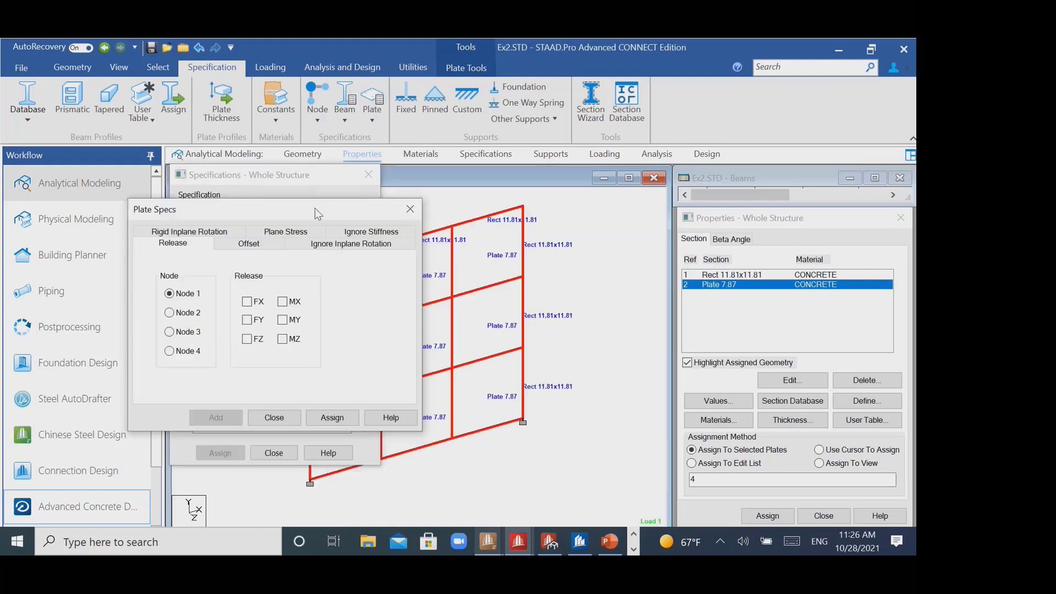
left_click_drag(314, 208, 732, 48)
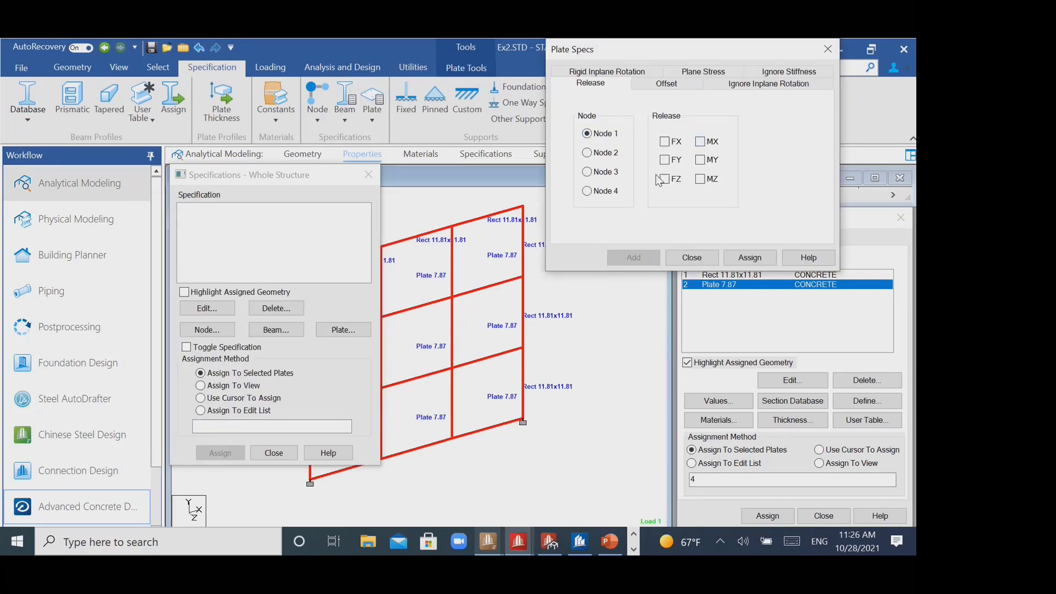
left_click(512, 261)
left_click_drag(701, 54, 691, 71)
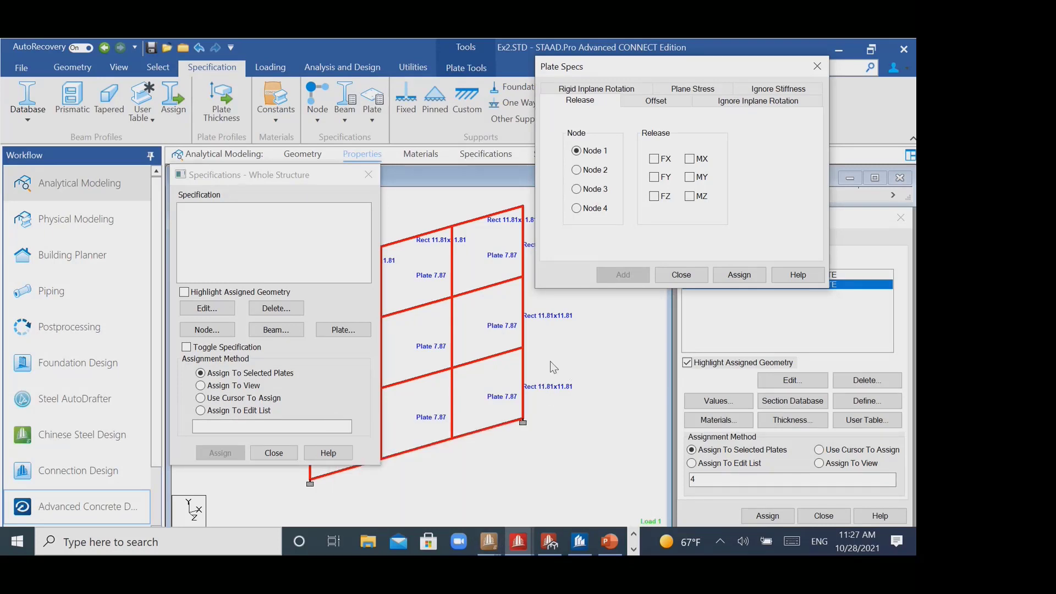
- Switch to the Ex1.STD model, view it in analytical modeling, and load its postprocessing results
left_click(525, 541)
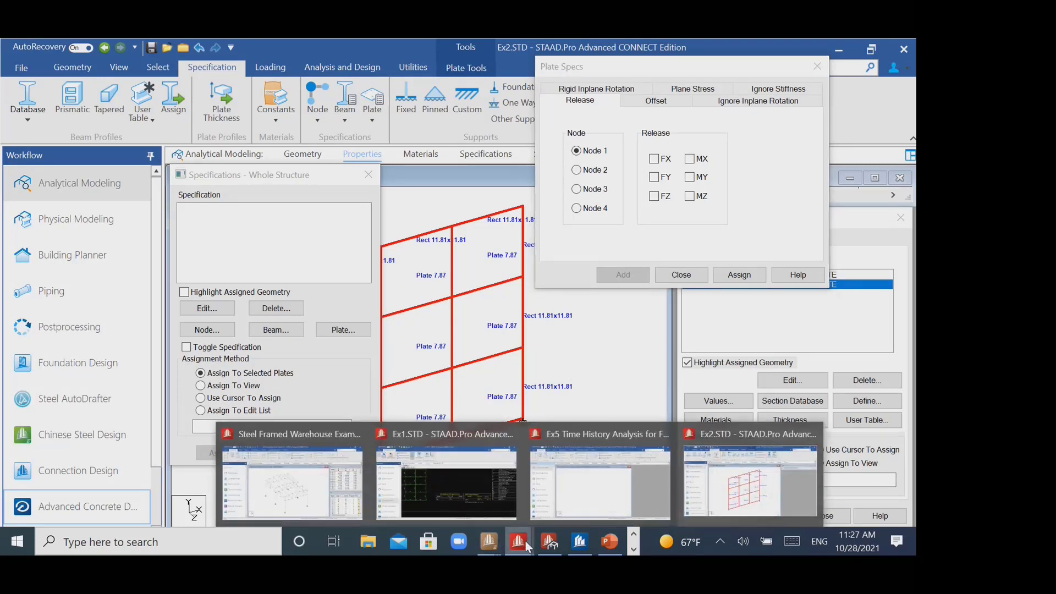
left_click(470, 500)
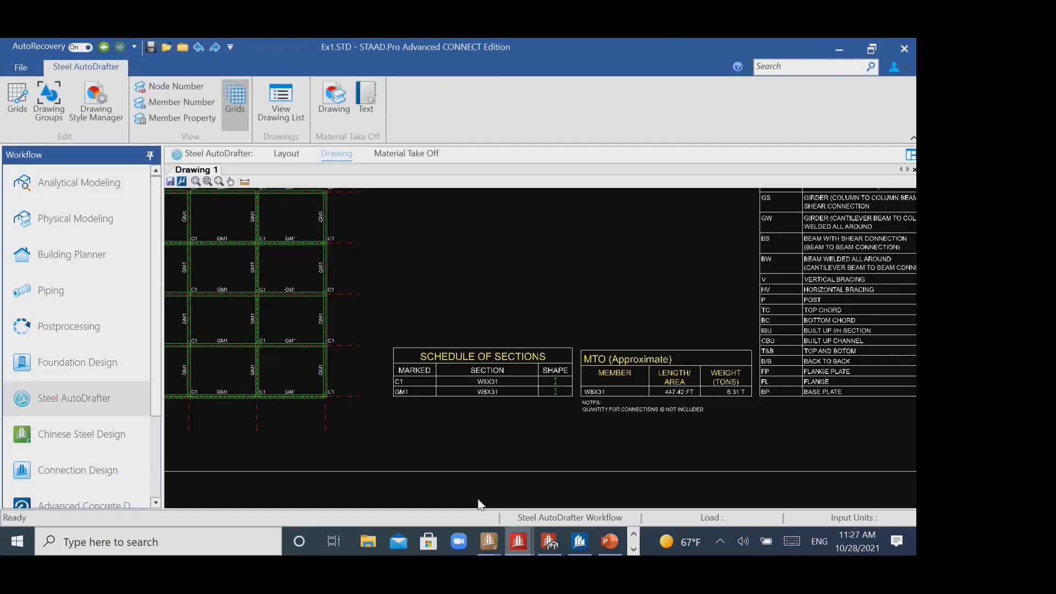
left_click(61, 193)
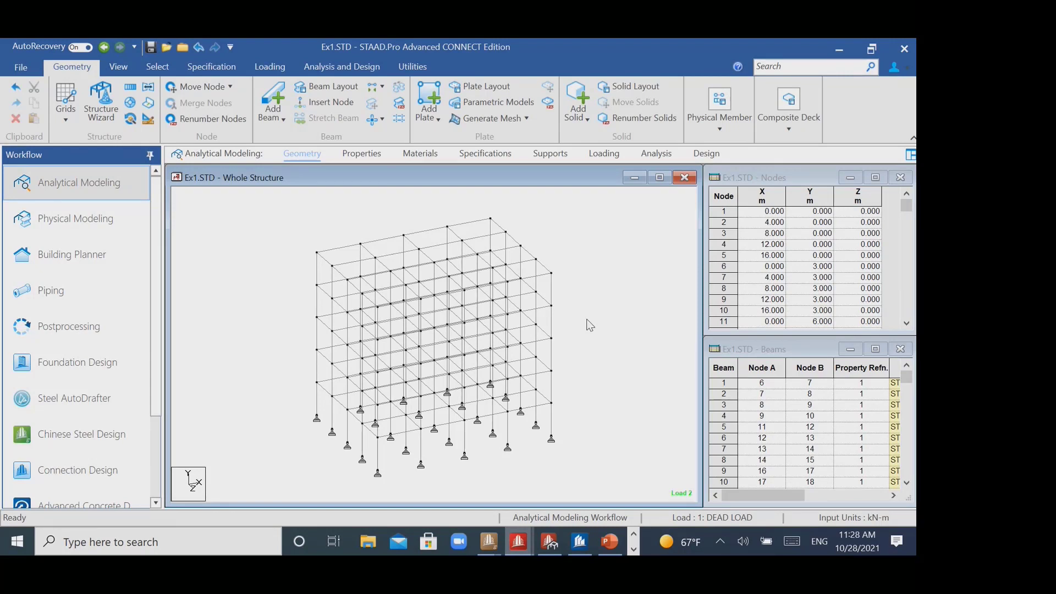
left_click(84, 336)
left_click(501, 401)
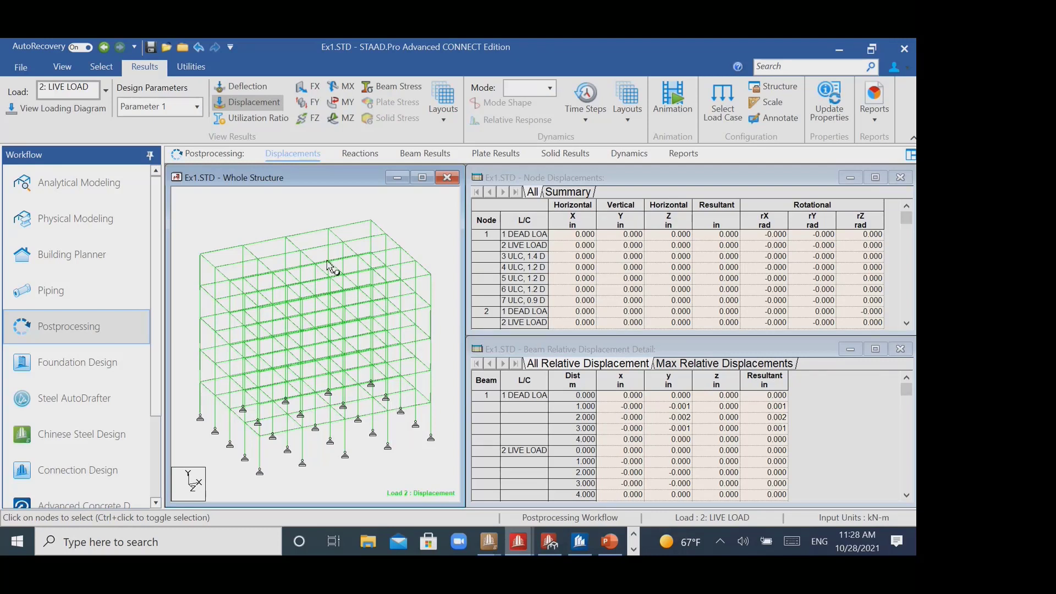
- Look through the result layouts offered for Ex1.STD, including the dynamic, pushover, steady state and buckling ones
left_click(442, 123)
left_click(630, 122)
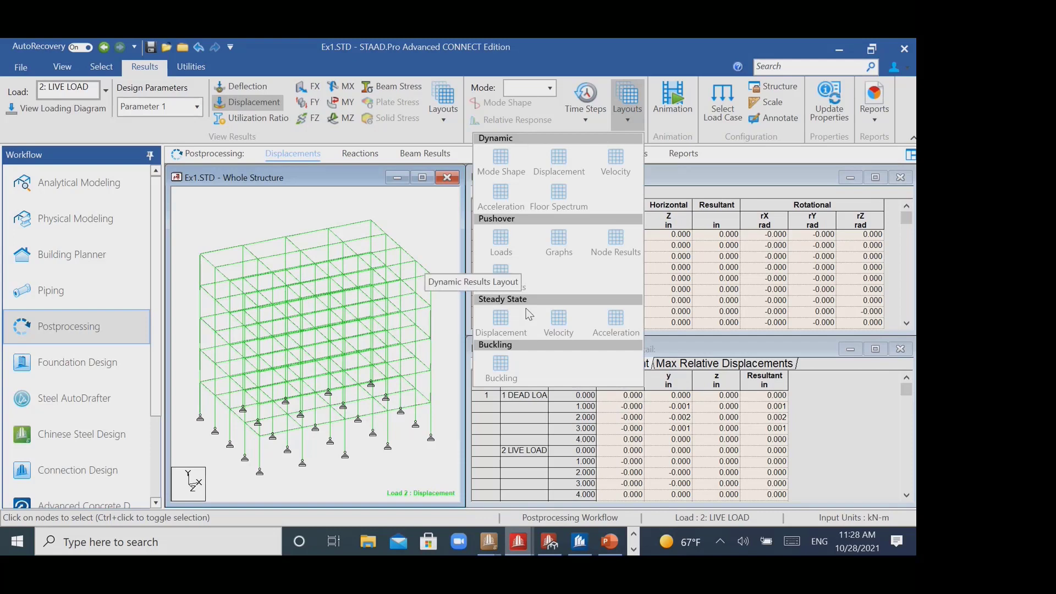
left_click(330, 238)
- Return to the Ex2.STD model and close the plate specs and specifications dialogs without adding a release
mouse_move(520, 539)
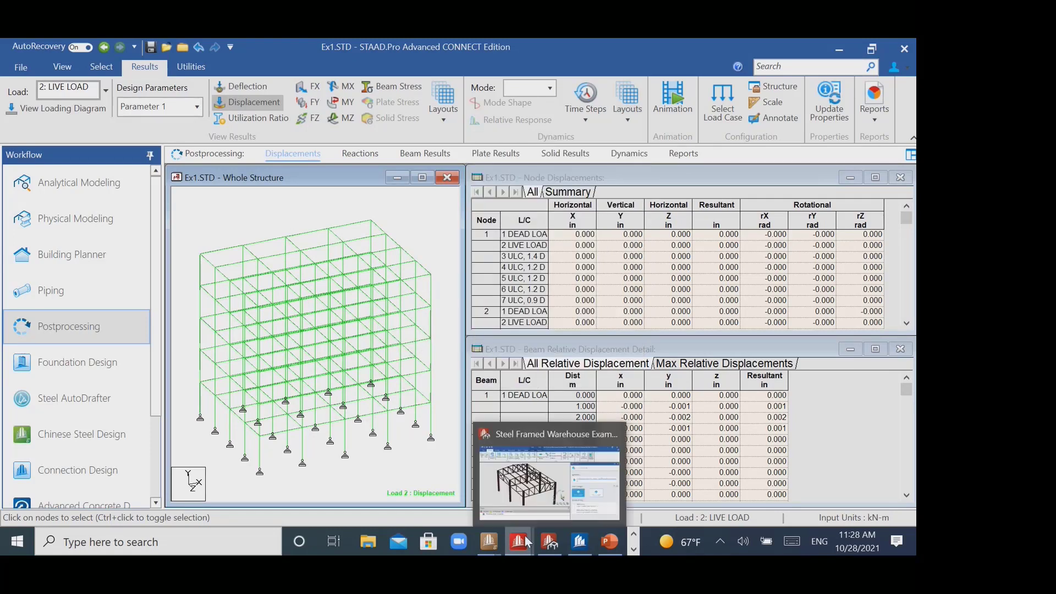
left_click(749, 482)
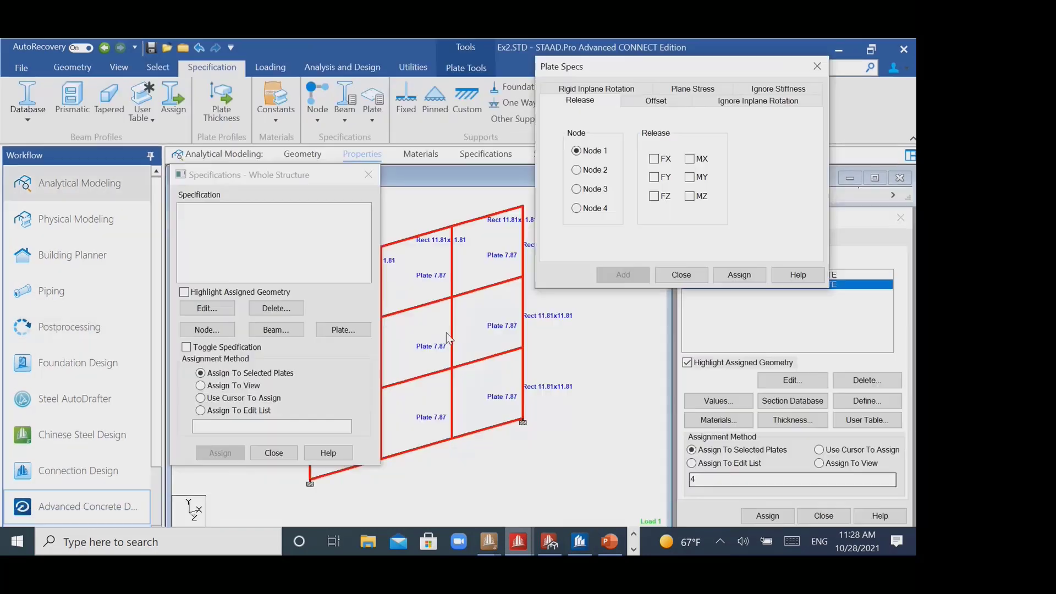
left_click(819, 64)
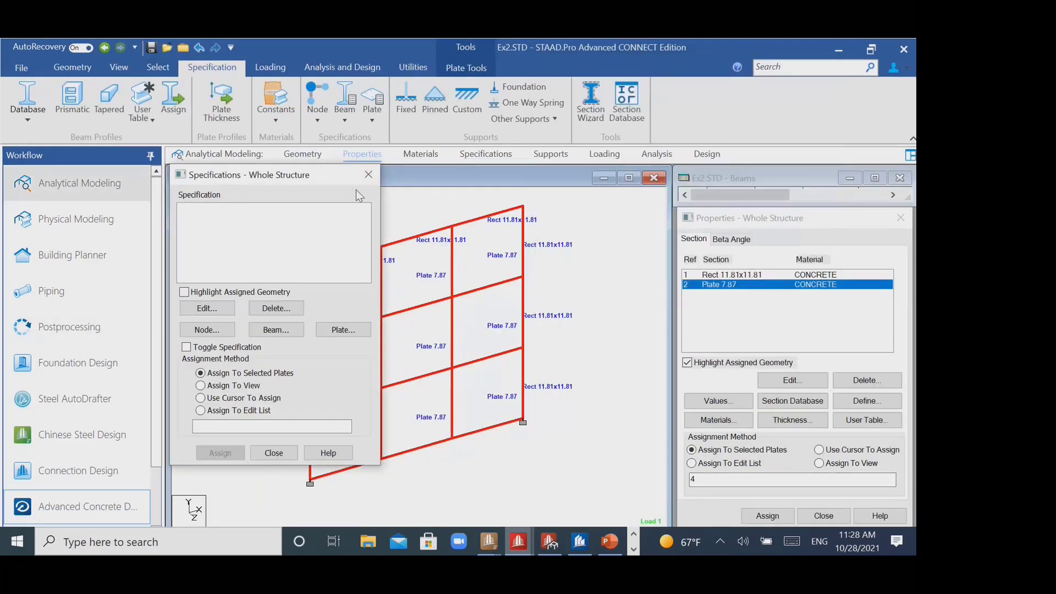
left_click(368, 175)
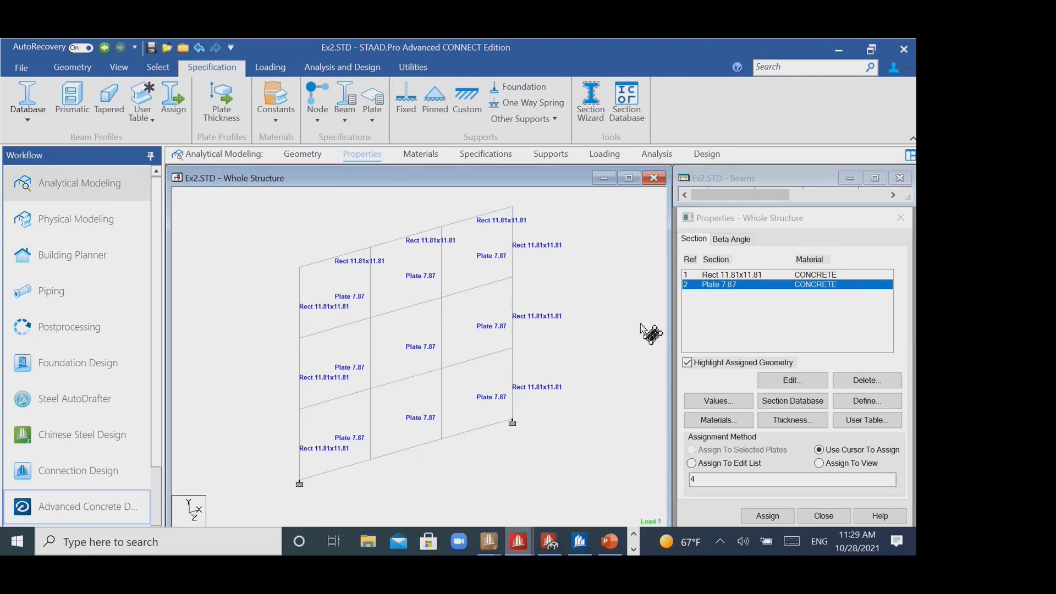
- Run the analysis of the frame with its meshed plate, saving the modified structure
left_click(342, 66)
left_click(236, 119)
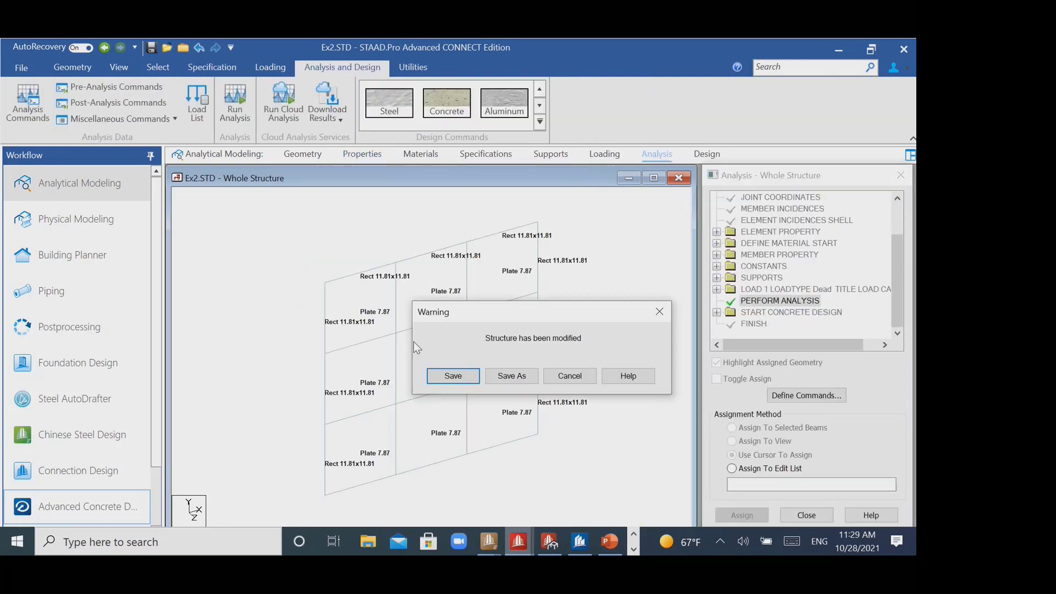
left_click(445, 376)
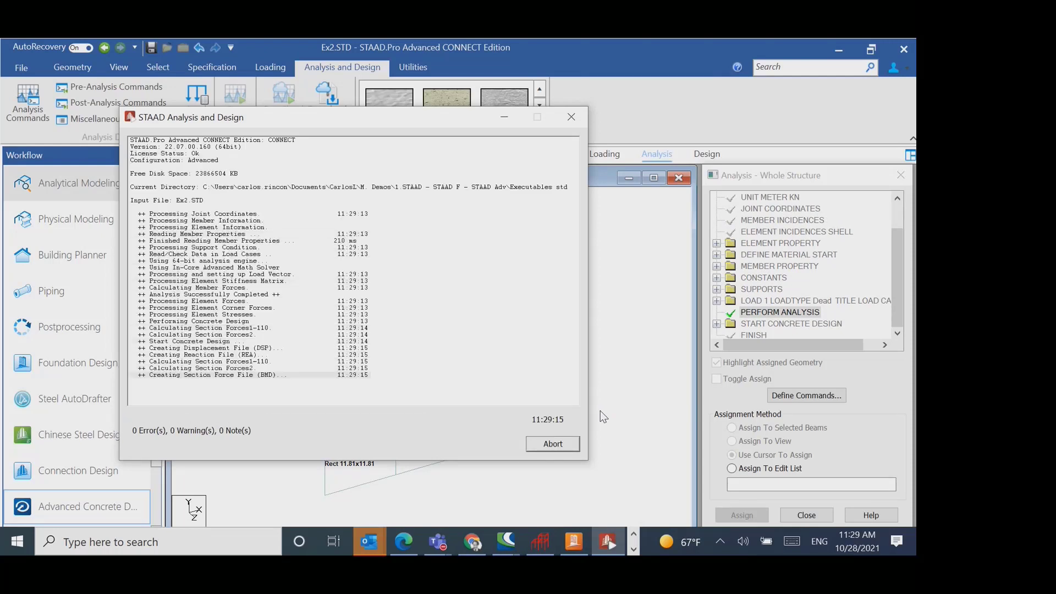
left_click(574, 443)
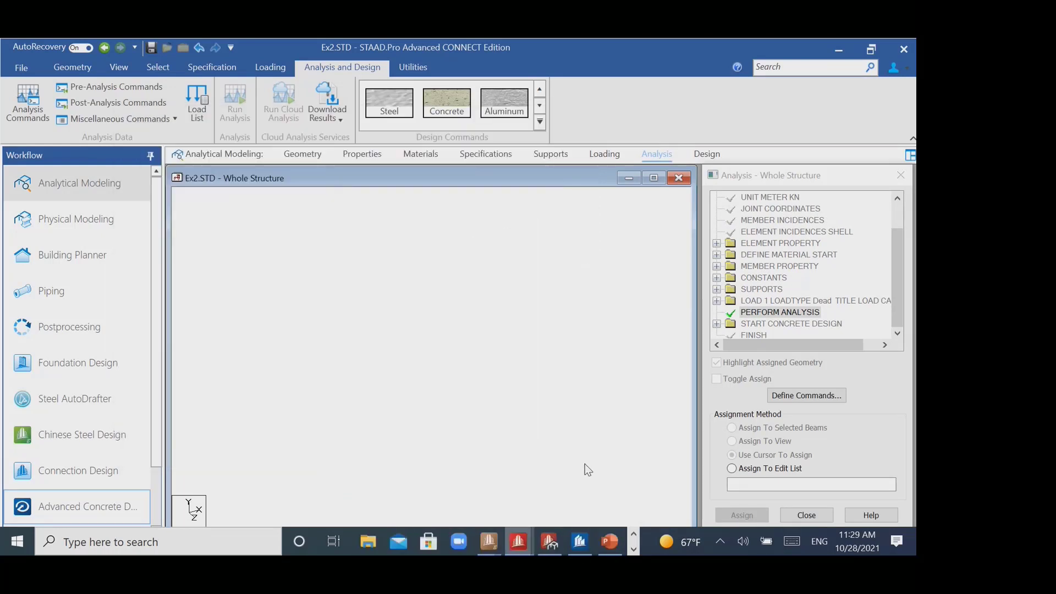
- Open the postprocessing results for load case 1 and bring up the plate stress contour settings
left_click(89, 343)
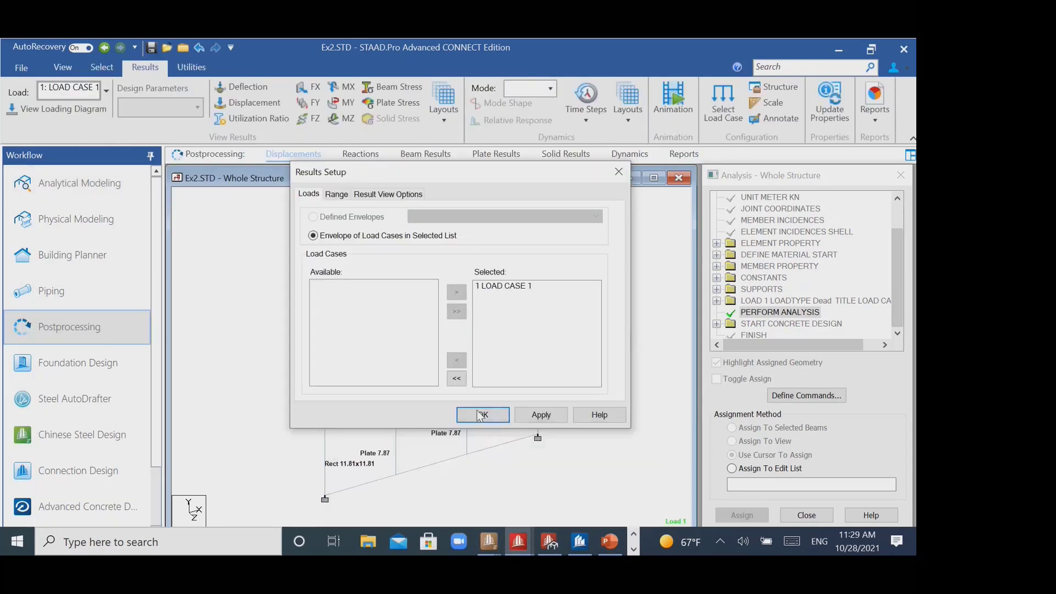
left_click(480, 416)
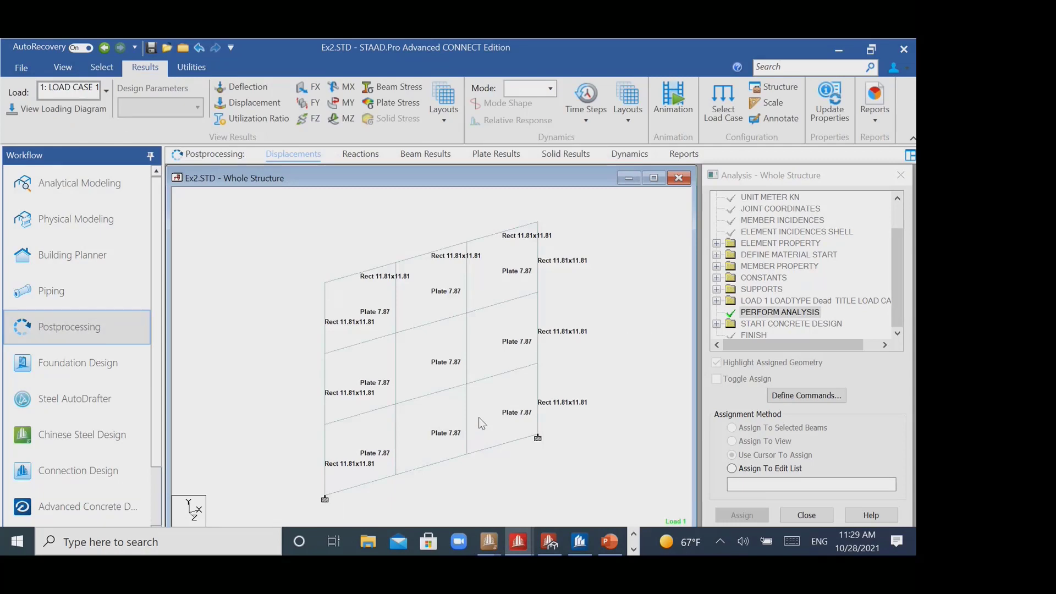
left_click(396, 103)
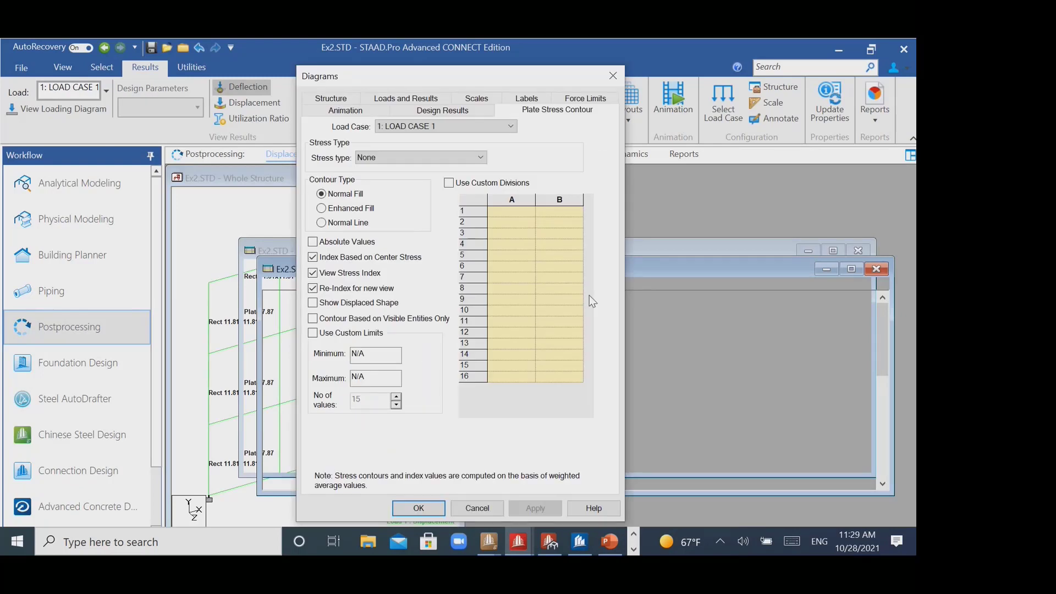
left_click_drag(447, 88, 643, 61)
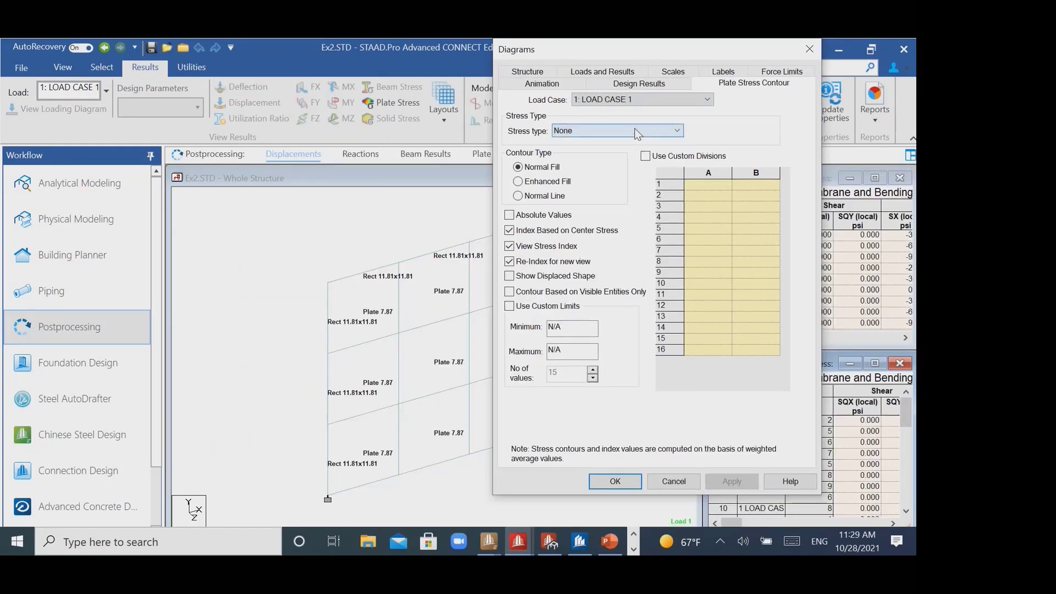
- Apply a Max Absolute plate stress contour with normal fill for load case 1
left_click(637, 132)
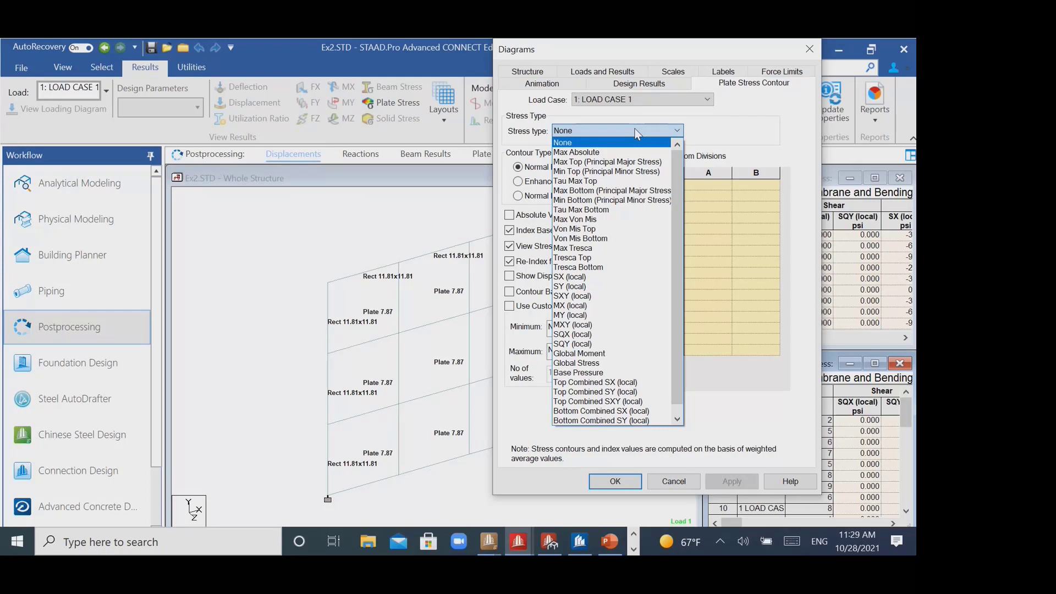
left_click(575, 152)
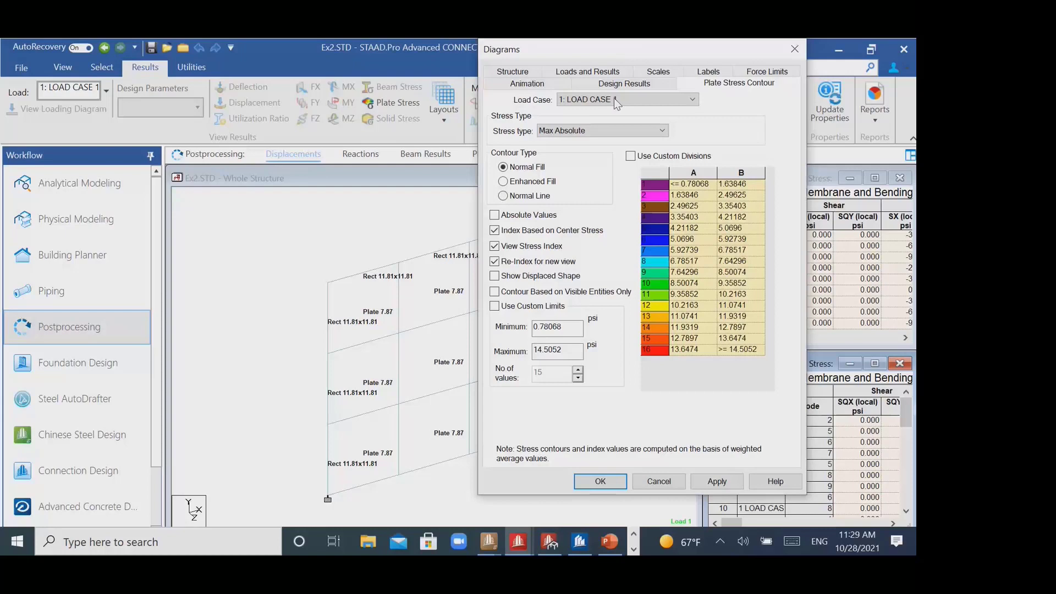
left_click(611, 130)
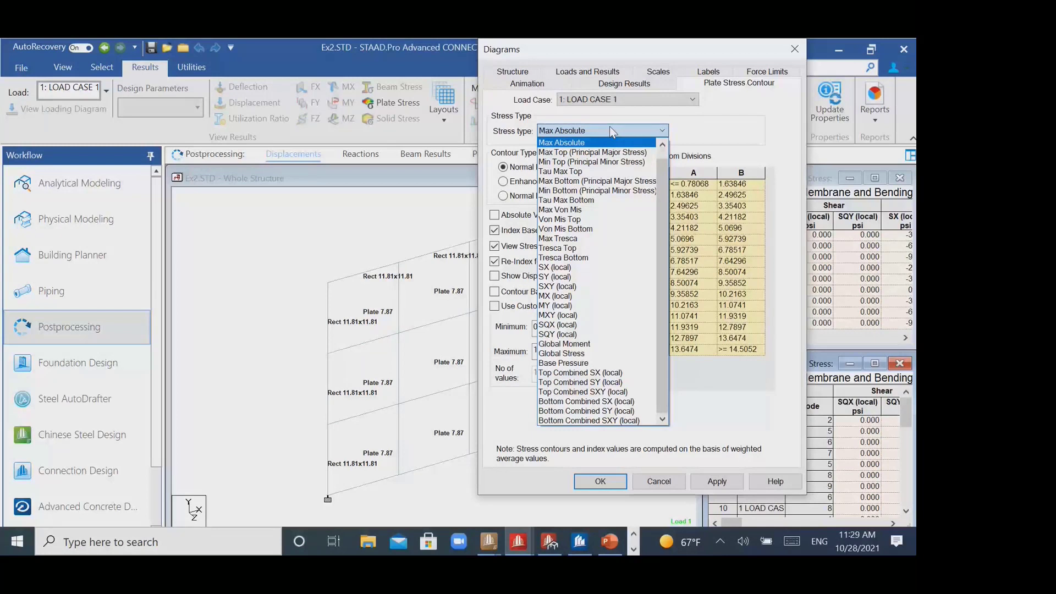
left_click(600, 143)
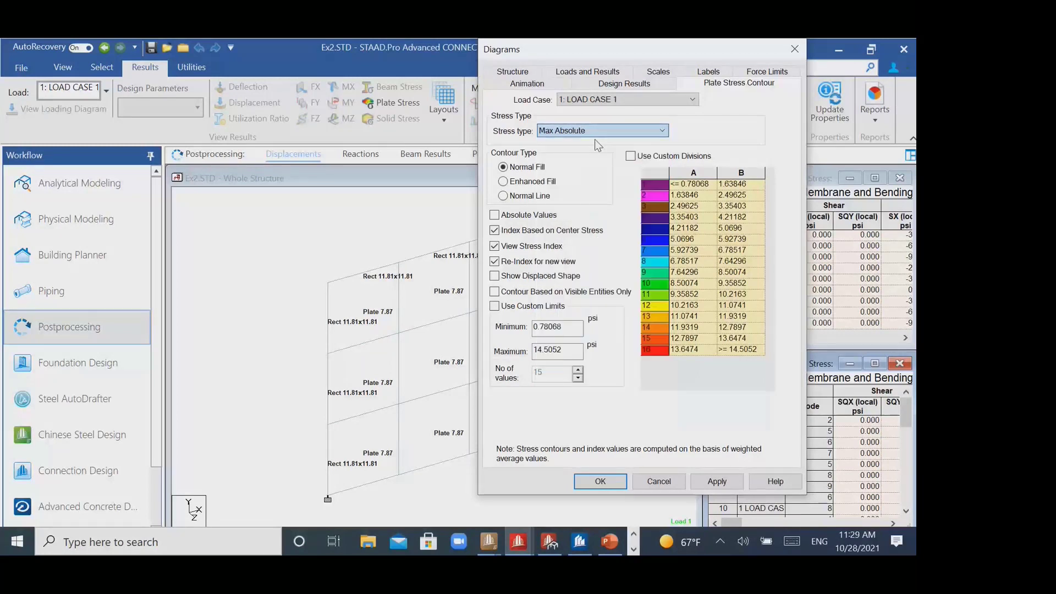
left_click(718, 481)
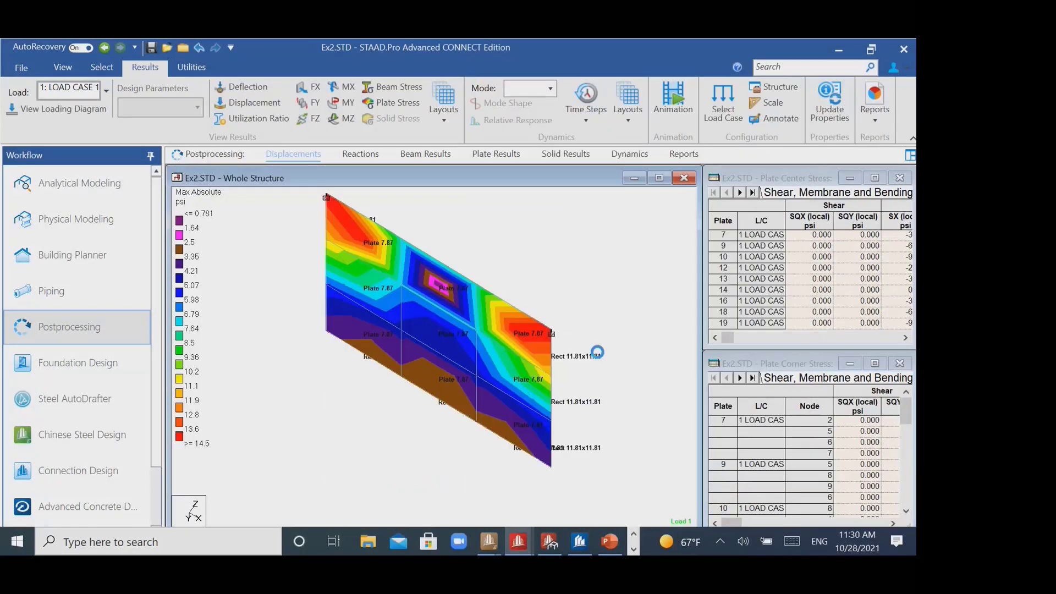
- Rotate the frame to examine the Max Absolute stress contour across the meshed plate from several angles
key("Right")
key("Right")
key("Right")
key("Right")
key("Right")
key("Right")
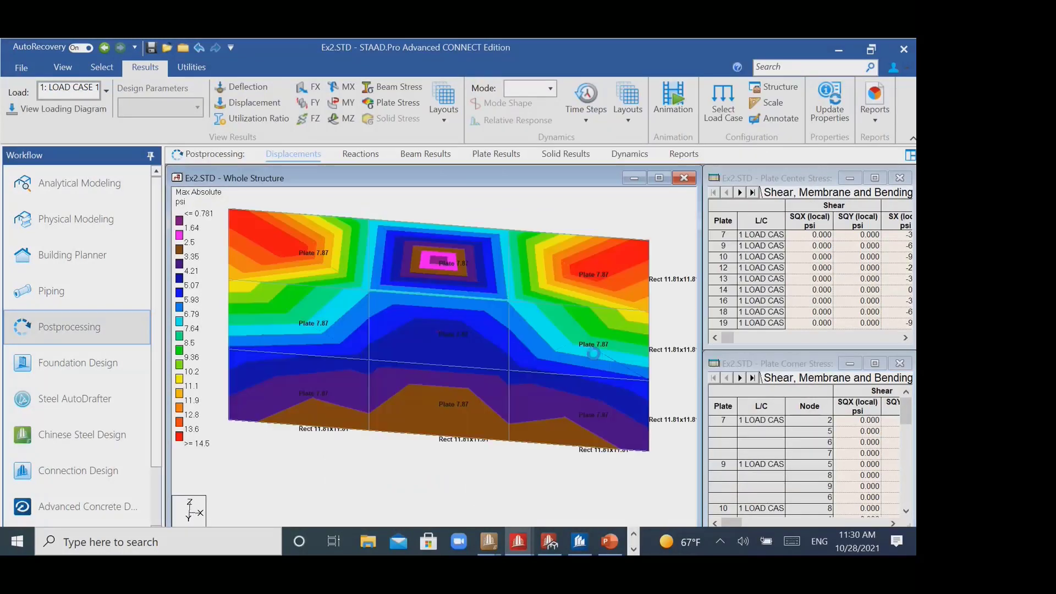
key("Right")
key("Right")
key("Right")
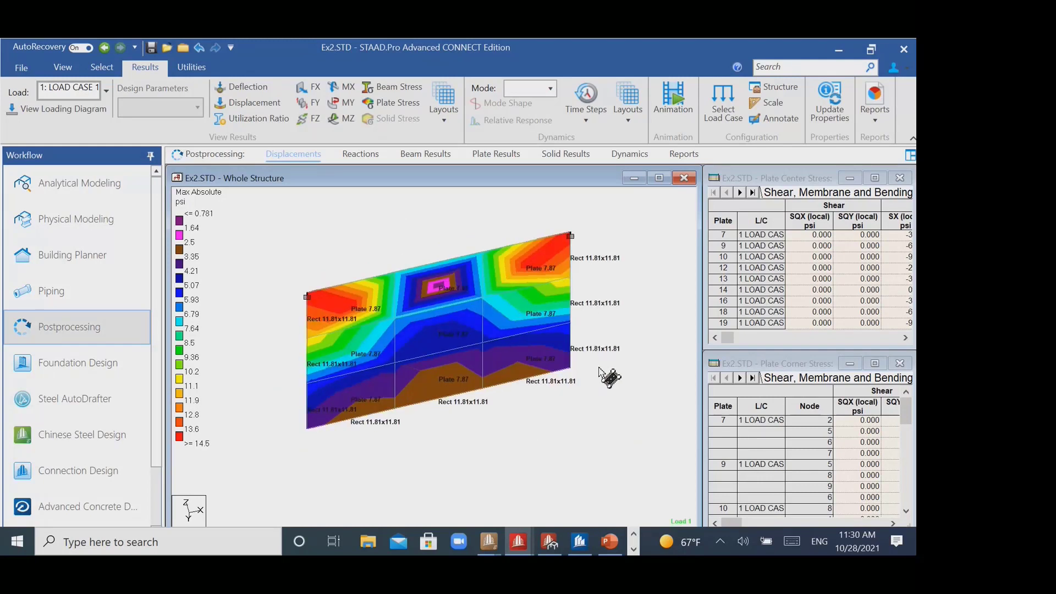
key("Left")
key("Left")
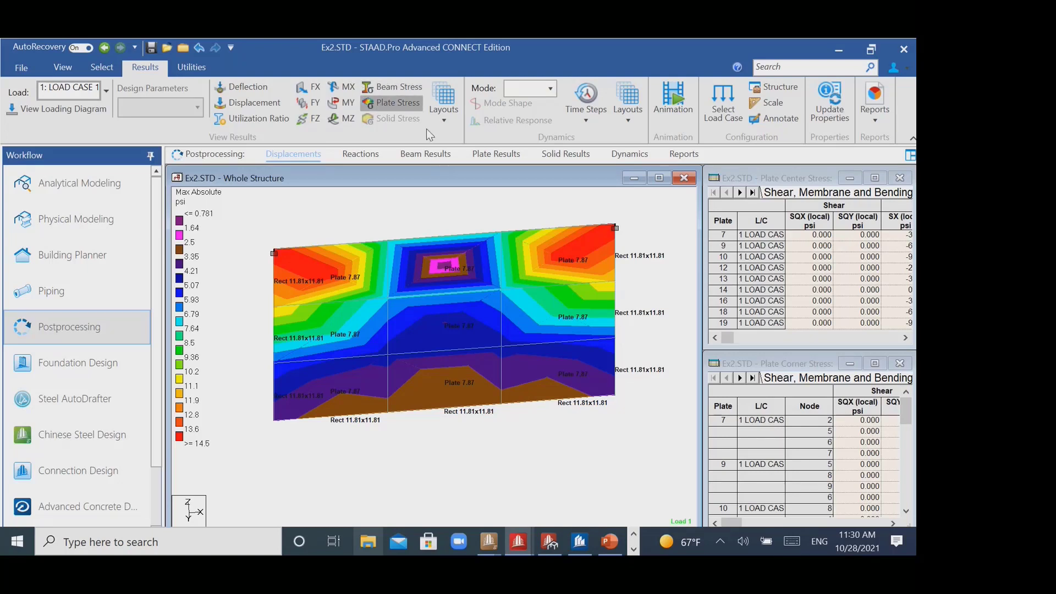
- Review the available plate stress types and switch to the plate results page, leaving its contour stress type at None
left_click(459, 157)
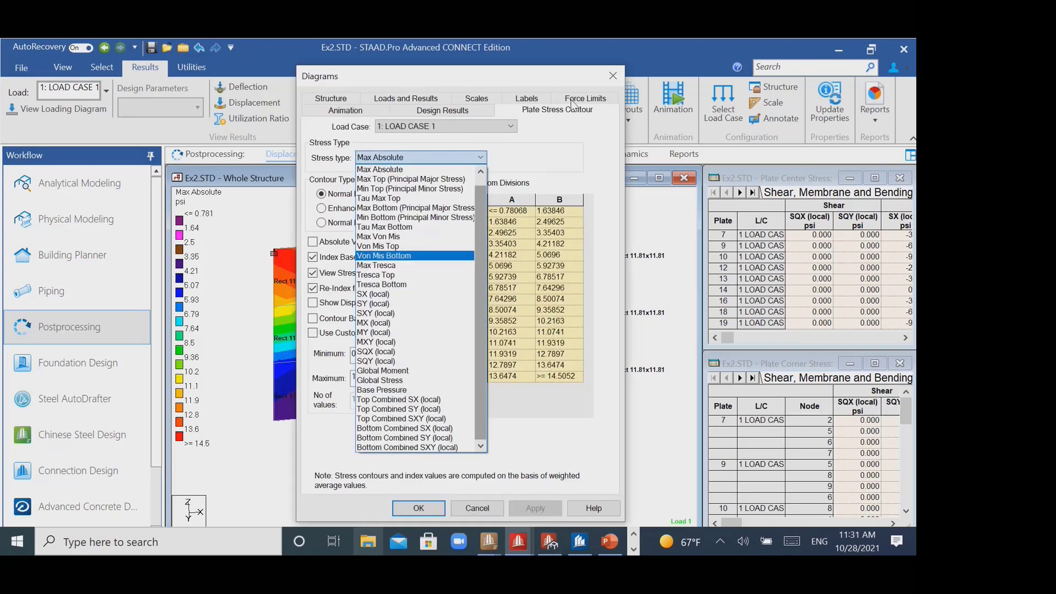
left_click(609, 71)
left_click(610, 72)
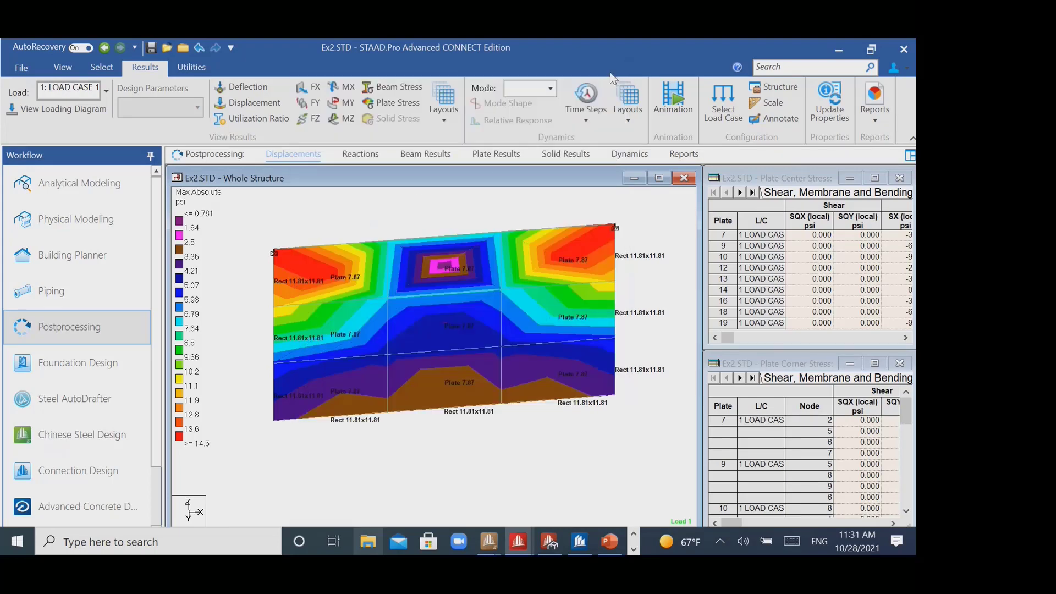
left_click(493, 156)
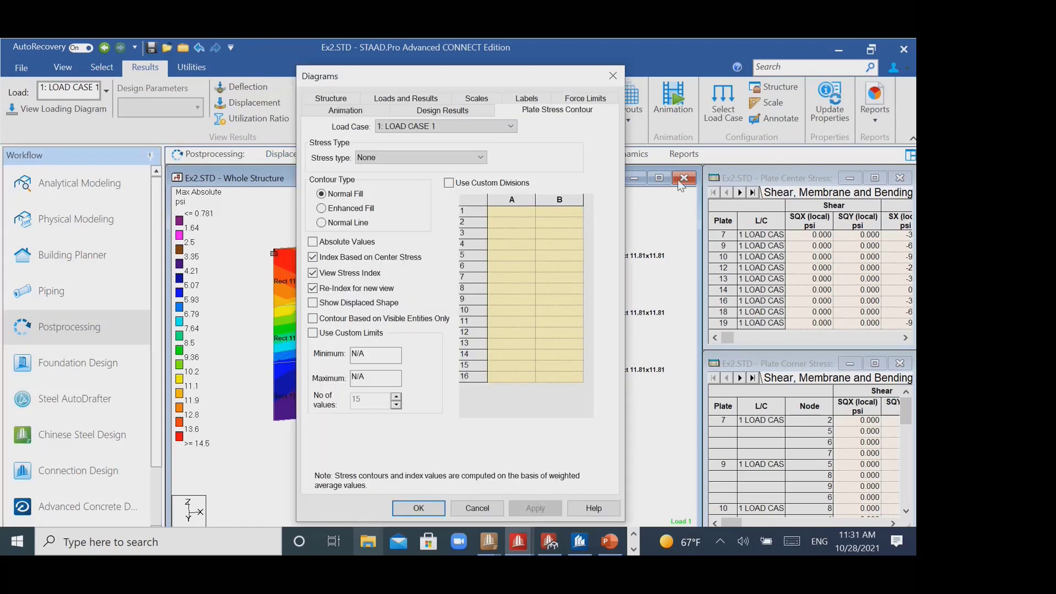
left_click(613, 75)
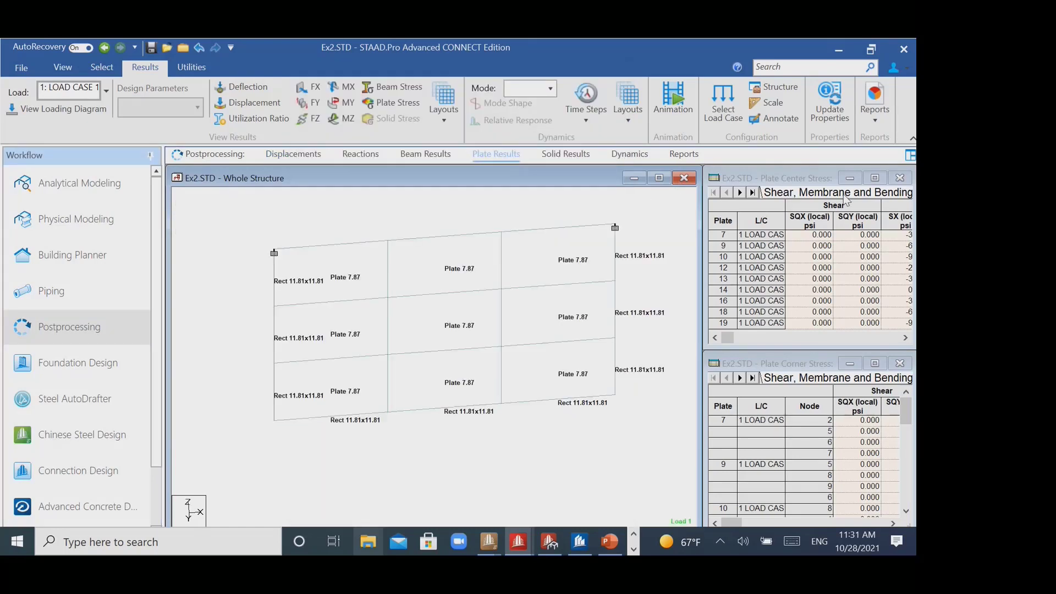
- Widen the plate center and corner stress tables beside a narrower structure view and examine the stresses of one corner plate next to a support
left_click_drag(702, 245, 518, 249)
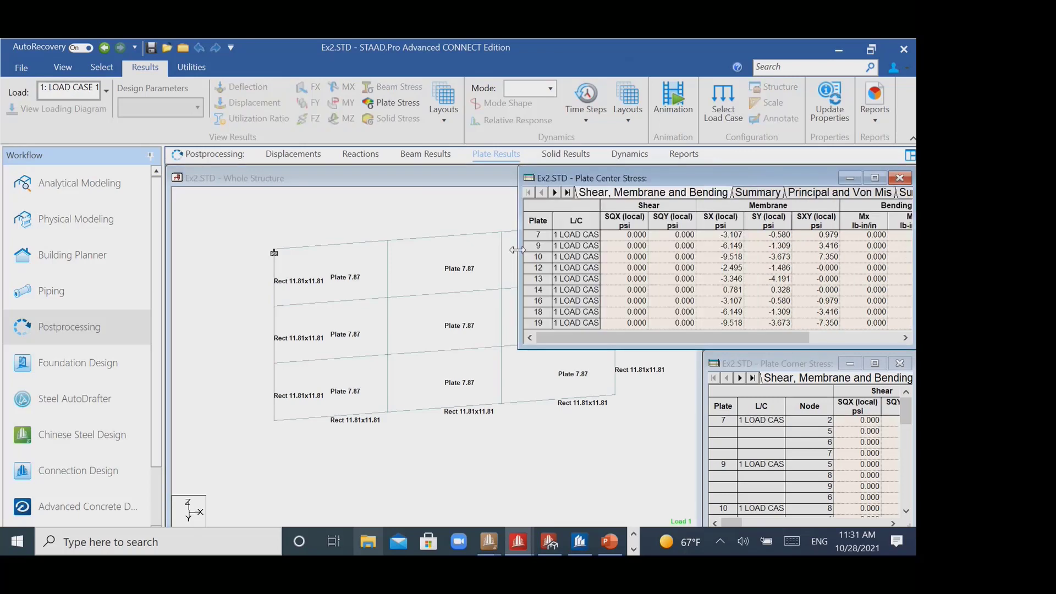
left_click_drag(700, 388, 535, 385)
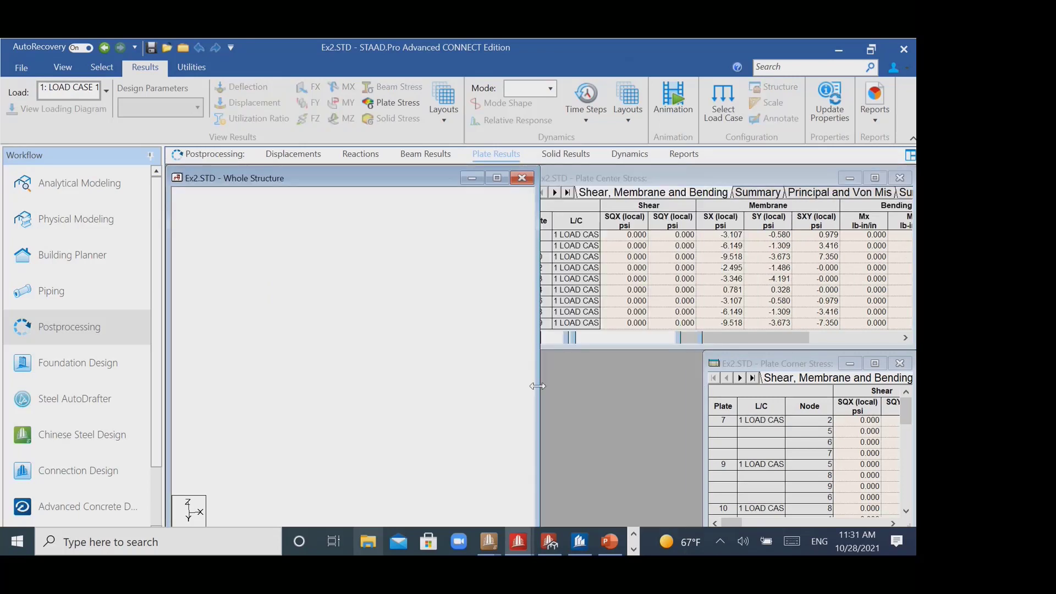
left_click_drag(703, 396, 527, 396)
left_click(551, 179)
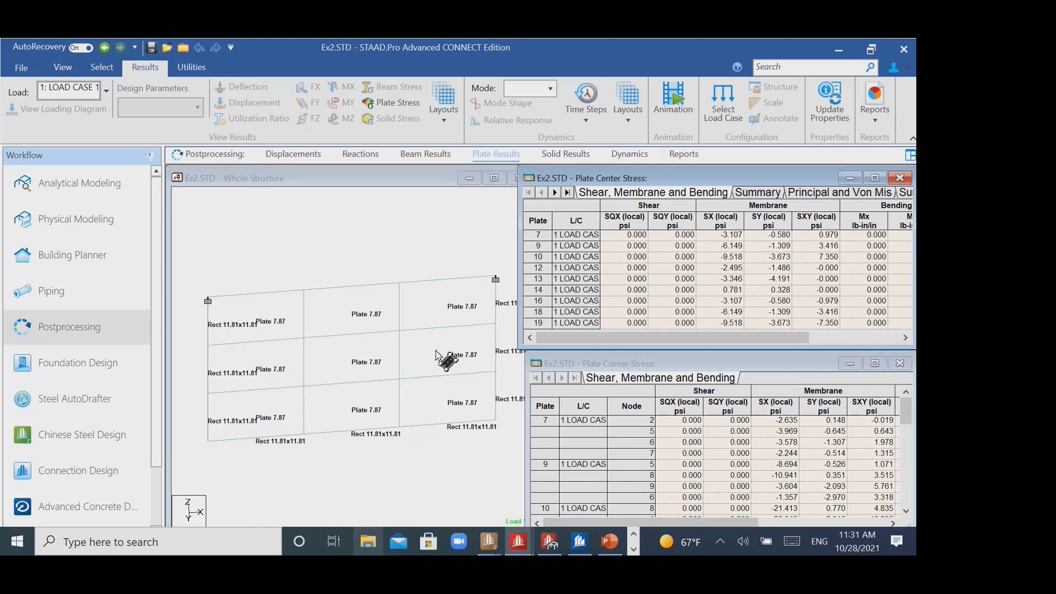
left_click(443, 309)
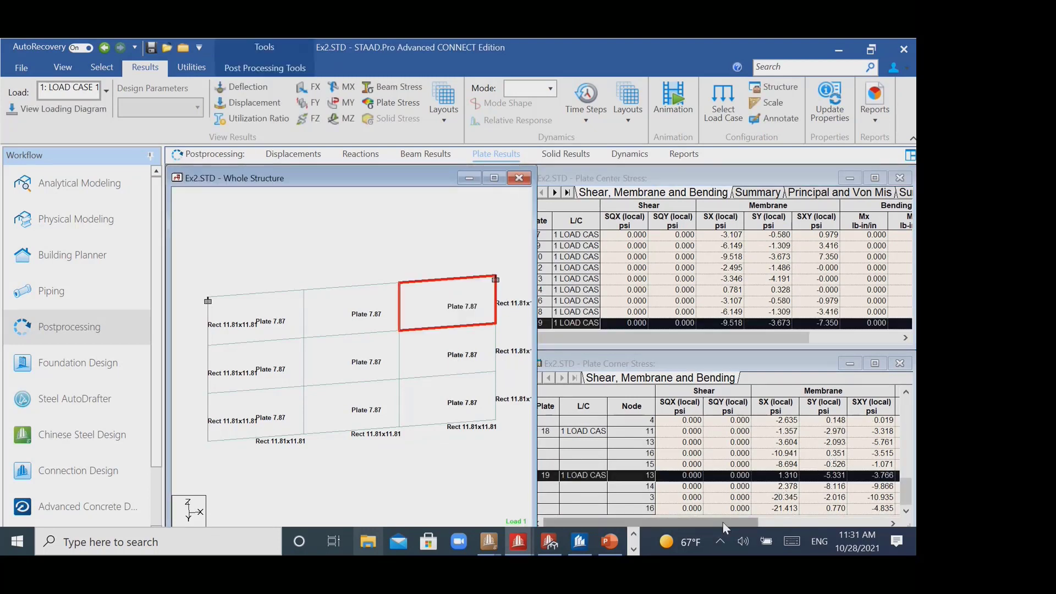
left_click_drag(722, 522, 823, 524)
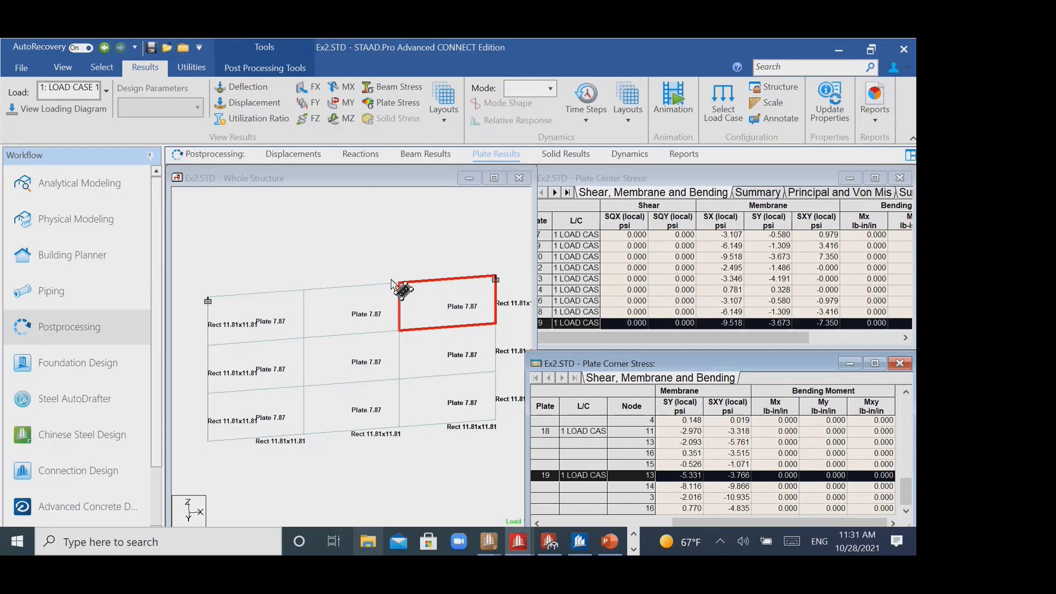
- Display the beam stress diagram for load case 1 and show the whole structure in an isometric view
left_click(388, 83)
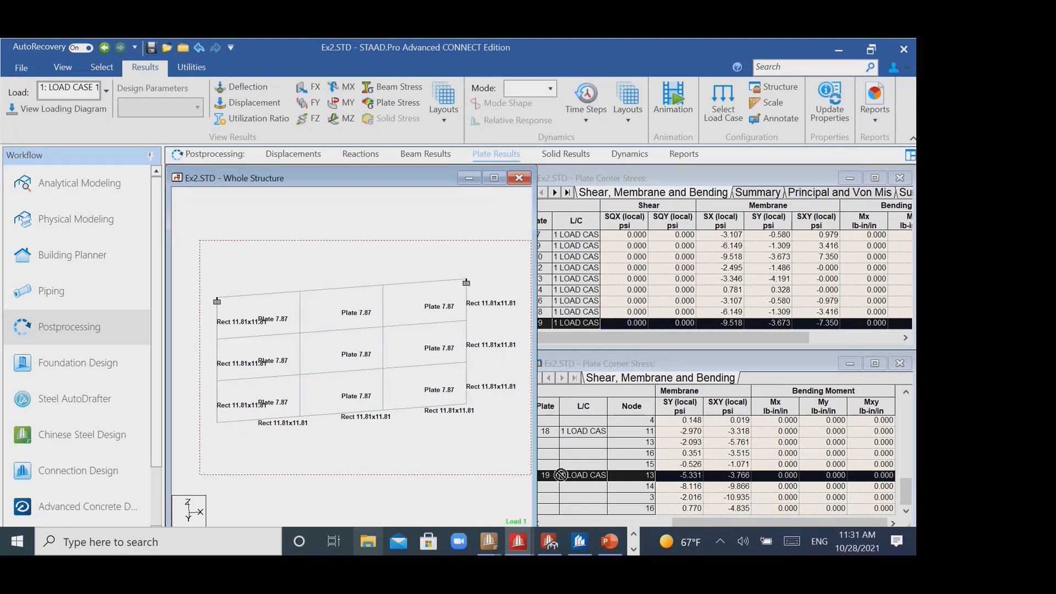
left_click(391, 87)
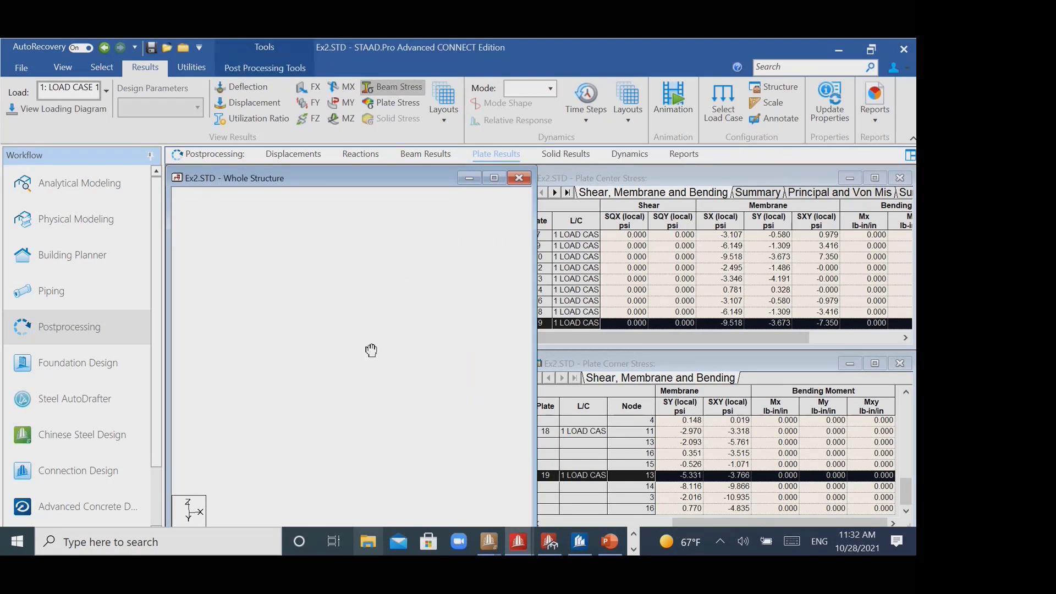
left_click(63, 68)
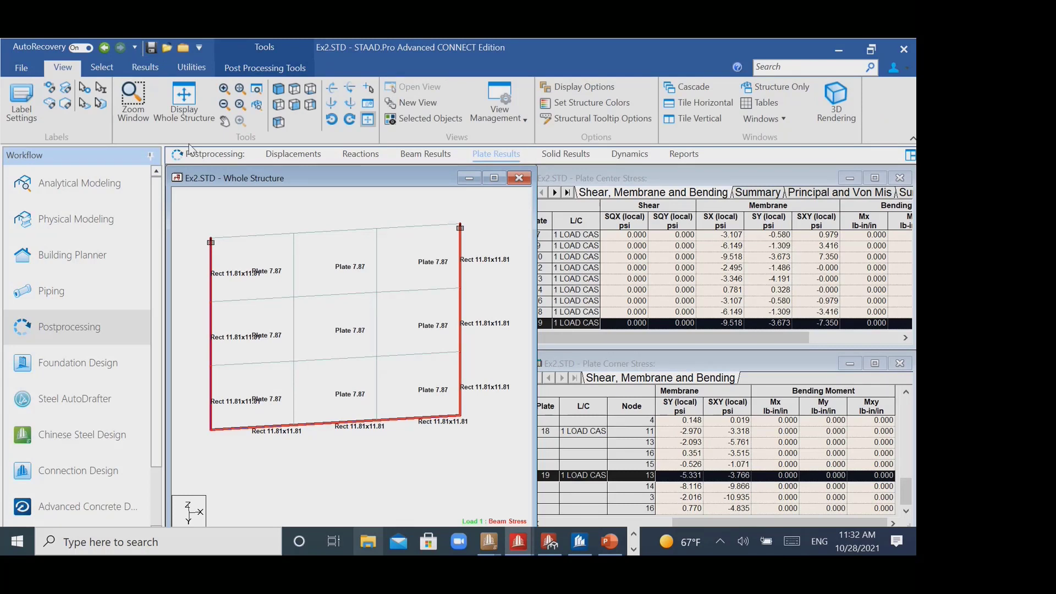
left_click(184, 103)
left_click(153, 68)
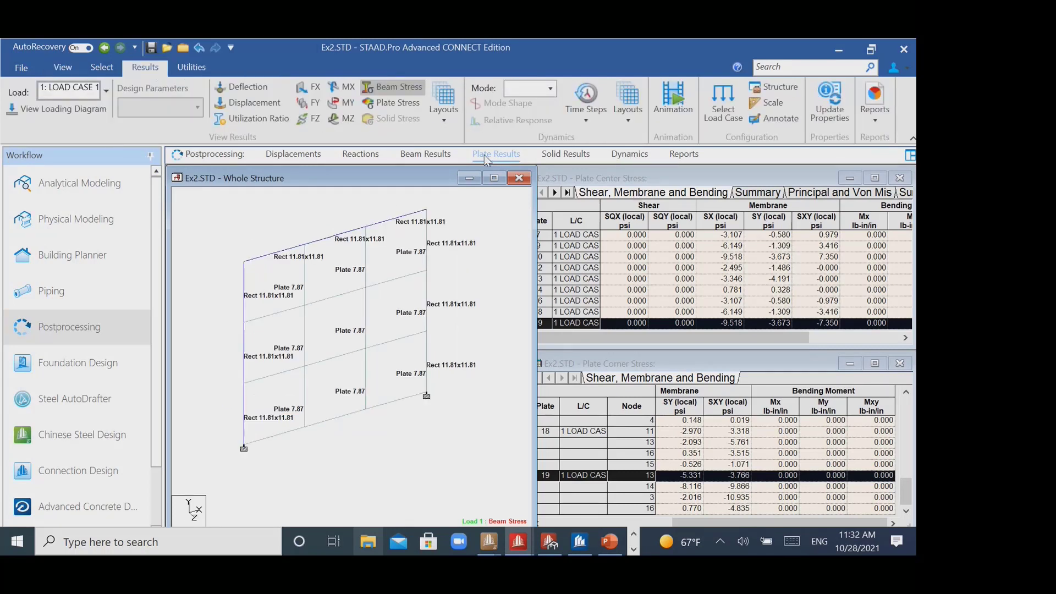
- Switch to the beam results and show the force and moment graphs for the right end segment of the frame's top beam
left_click(412, 155)
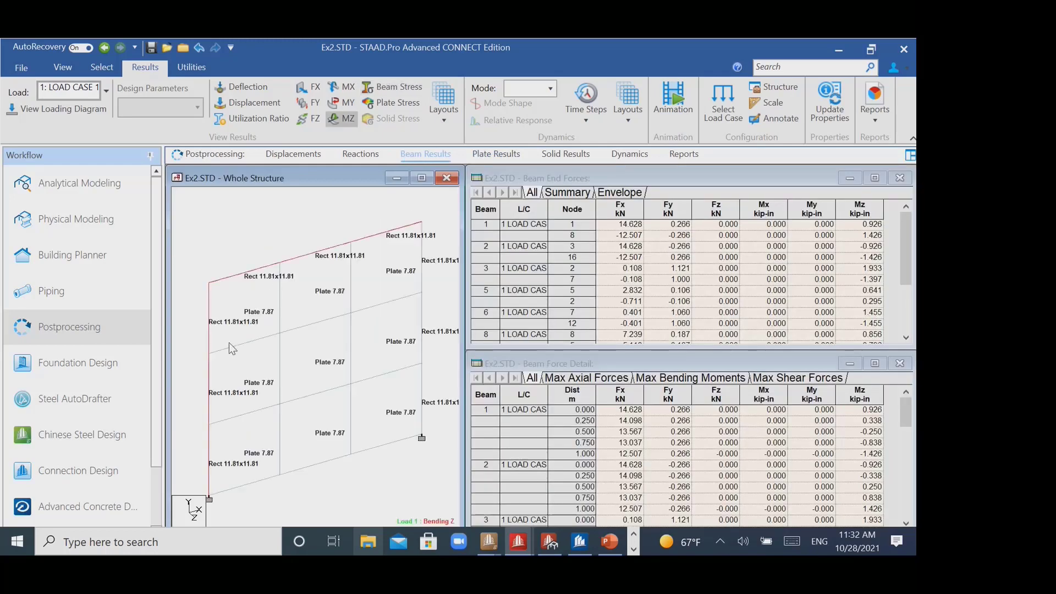
left_click(362, 243)
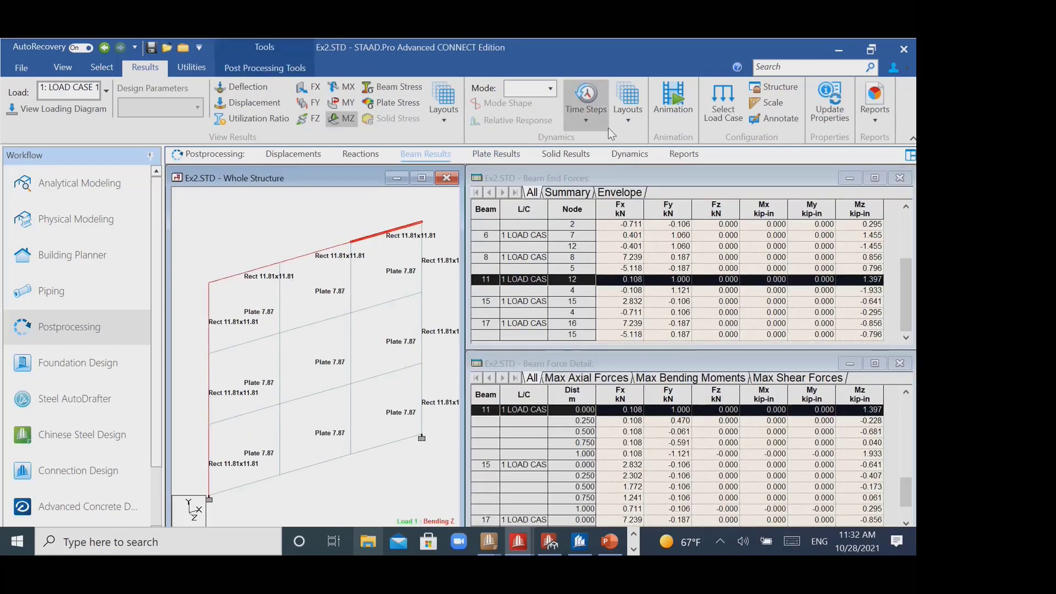
left_click(635, 124)
left_click(450, 120)
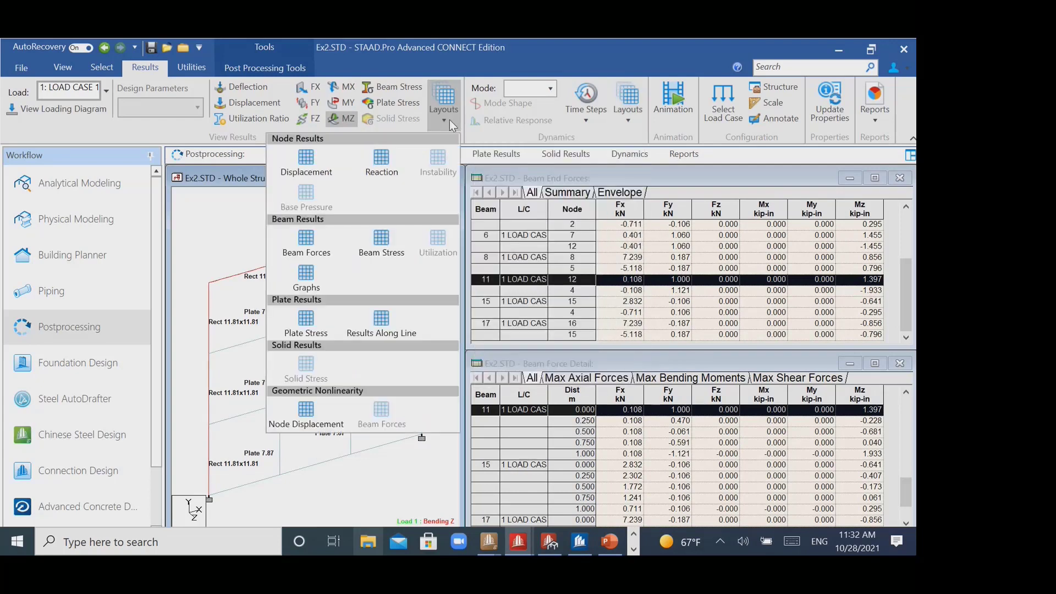
left_click(306, 274)
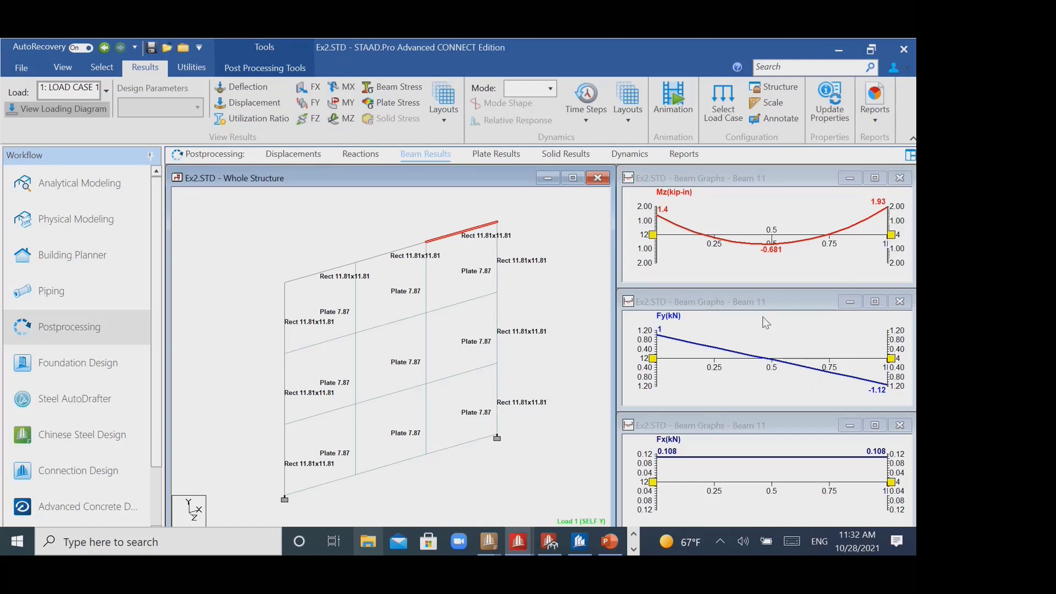
- Show the plates with a Max Absolute stress contour in normal fill for load case 1
left_click(391, 103)
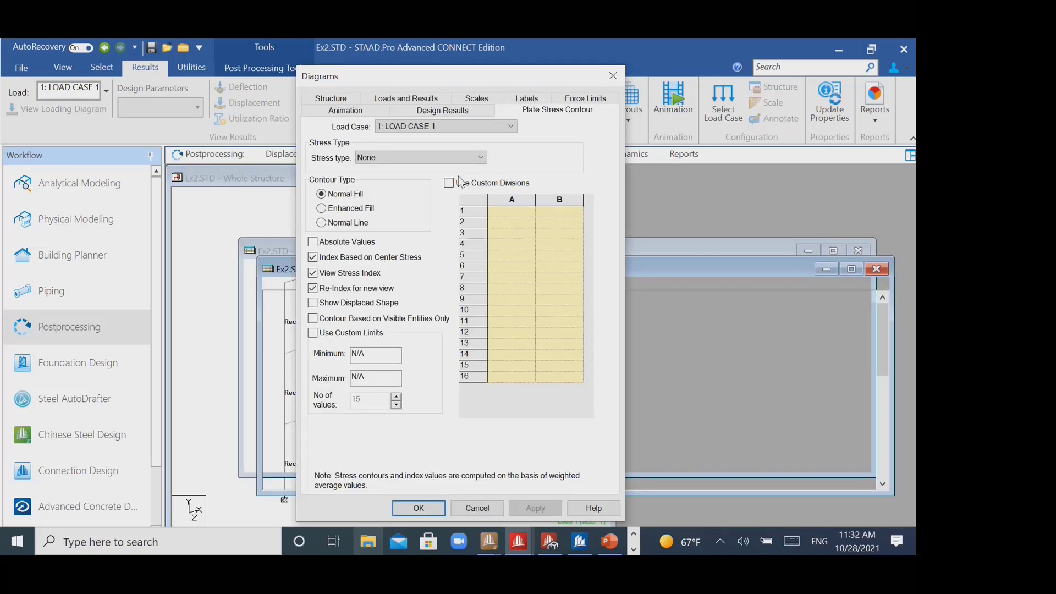
left_click(450, 157)
left_click(431, 179)
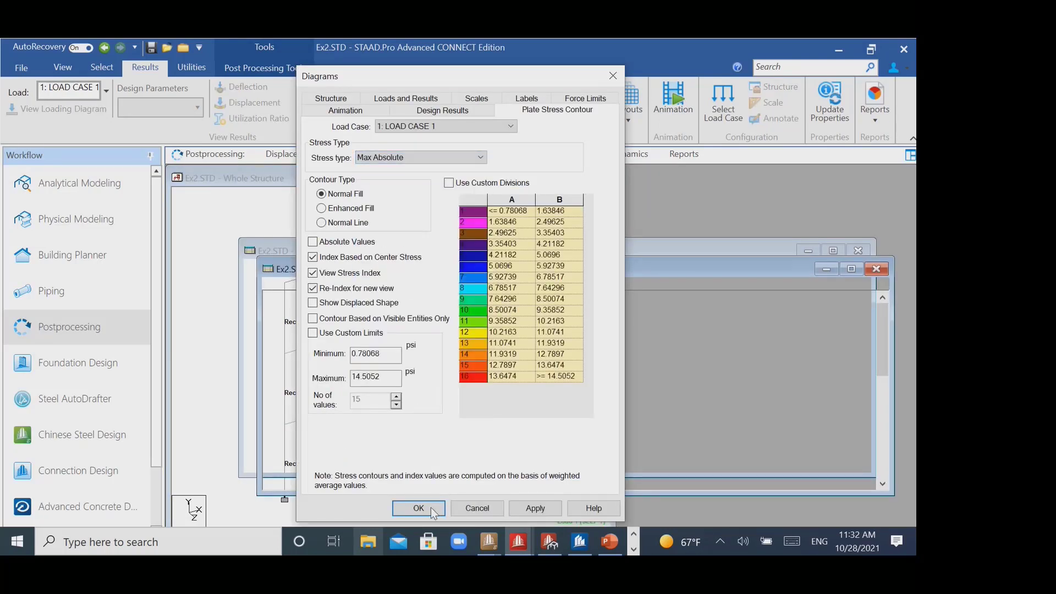
left_click(431, 507)
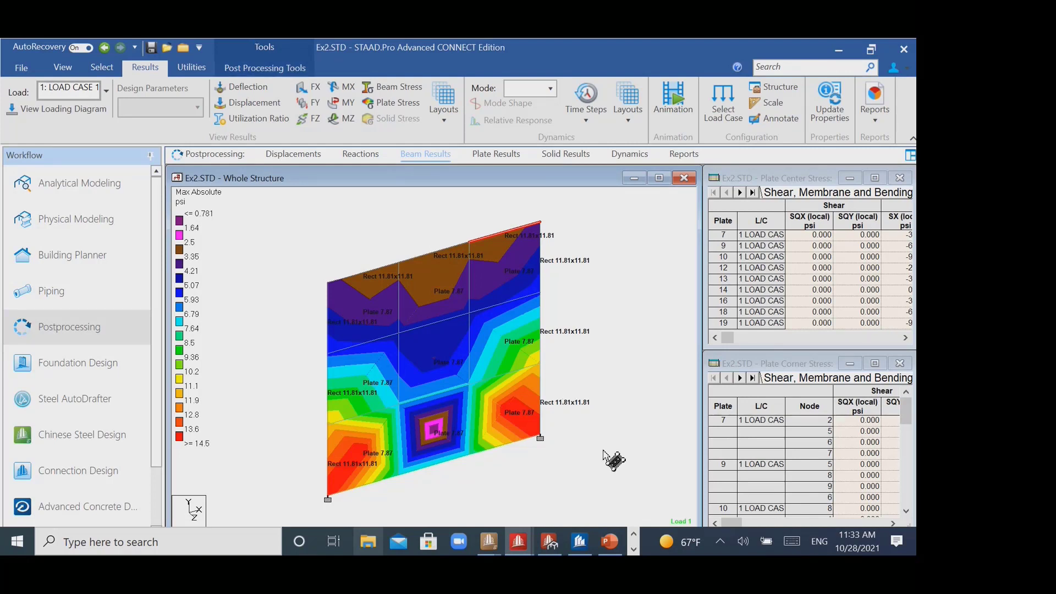
- Switch to the STAAD Test.dgn model in ProStructures and examine a column-to-truss joint and the available steel modelling tools
left_click(578, 542)
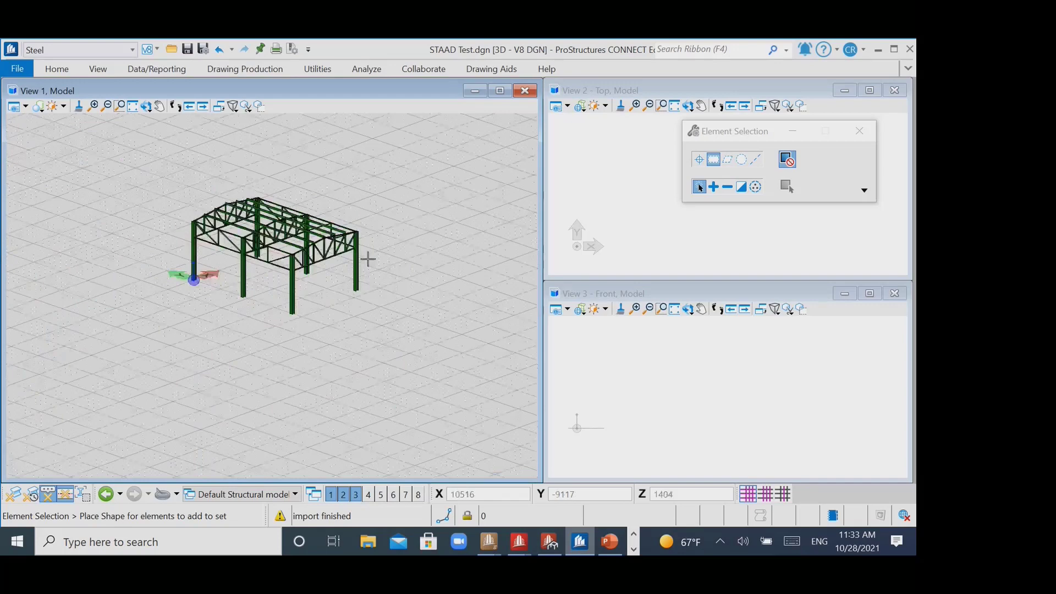
scroll(367, 259, "up", 6)
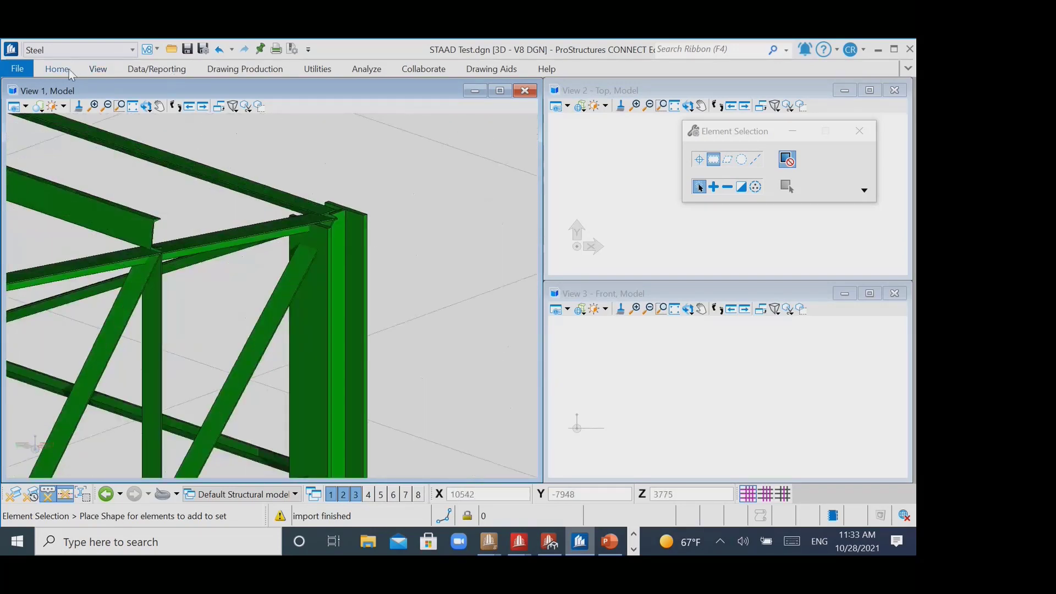
left_click(69, 71)
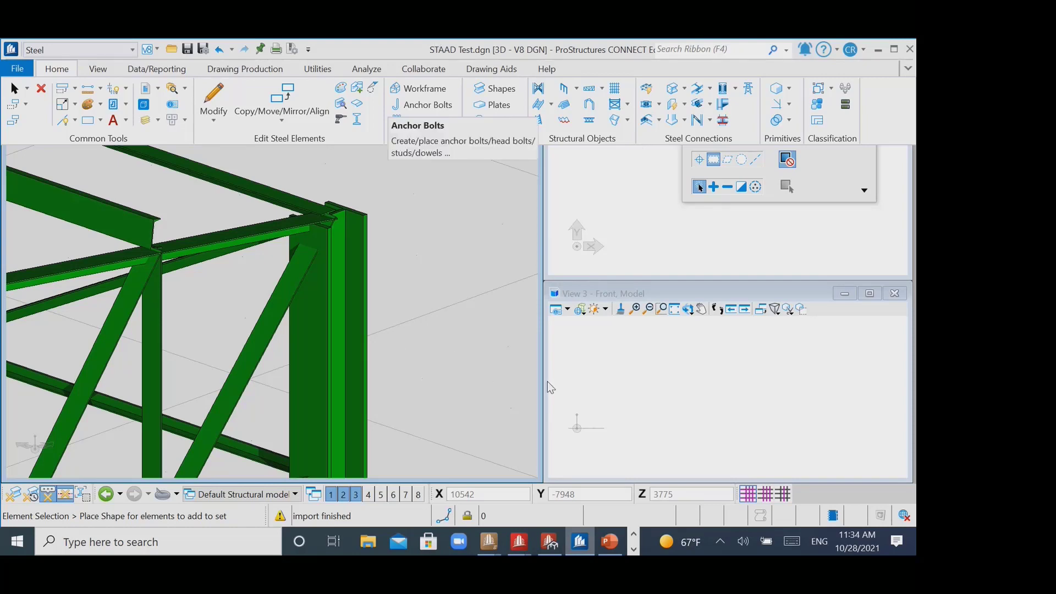
- Switch back to the Ex2.STD model in STAAD.Pro and open the Results Along Line layout for the plates
left_click(518, 542)
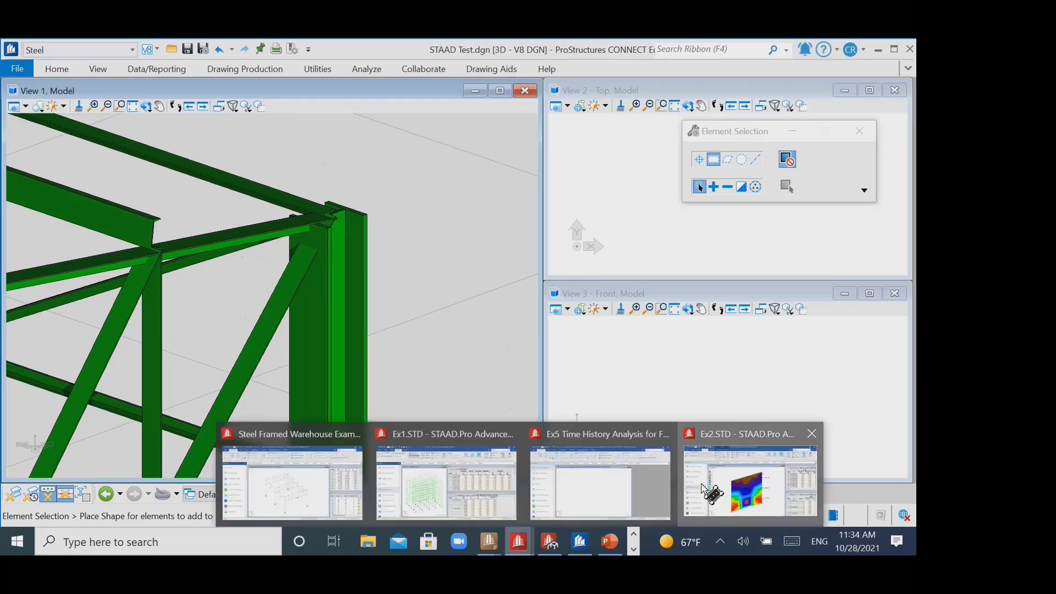
left_click(709, 494)
middle_click_drag(623, 323, 597, 314)
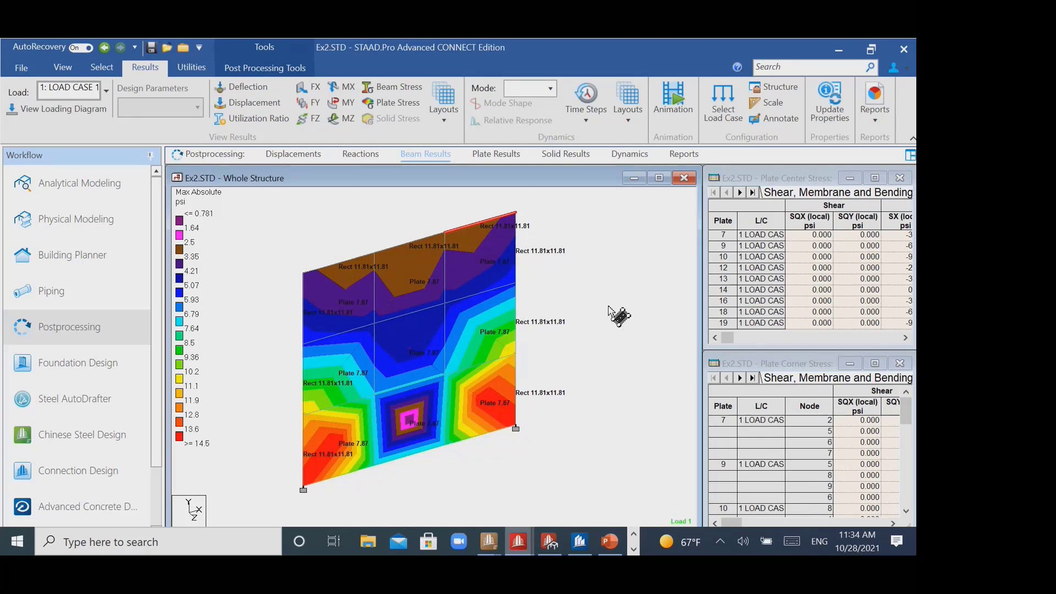
left_click(438, 128)
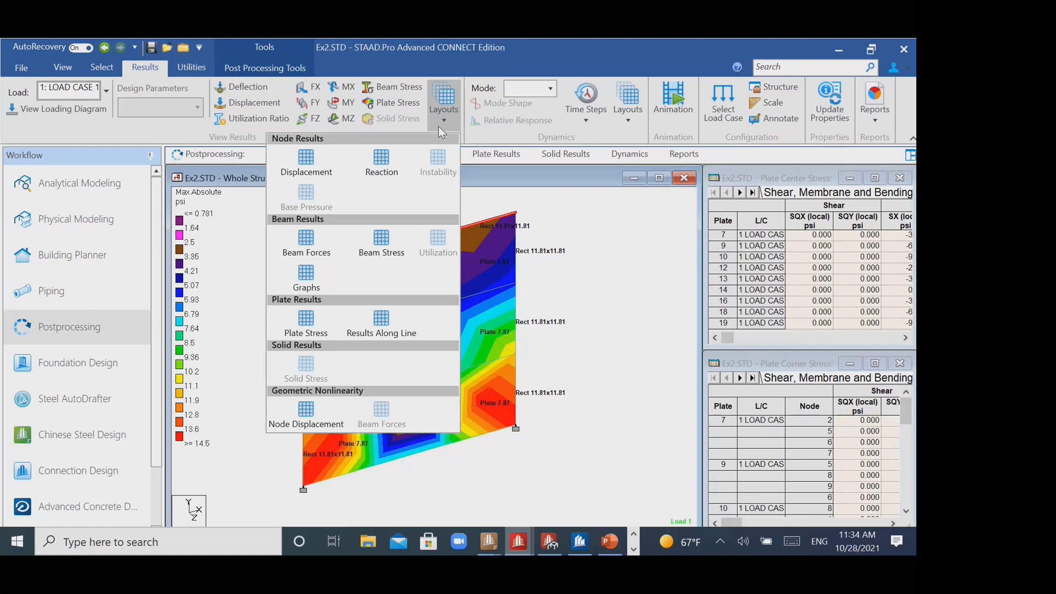
left_click(385, 321)
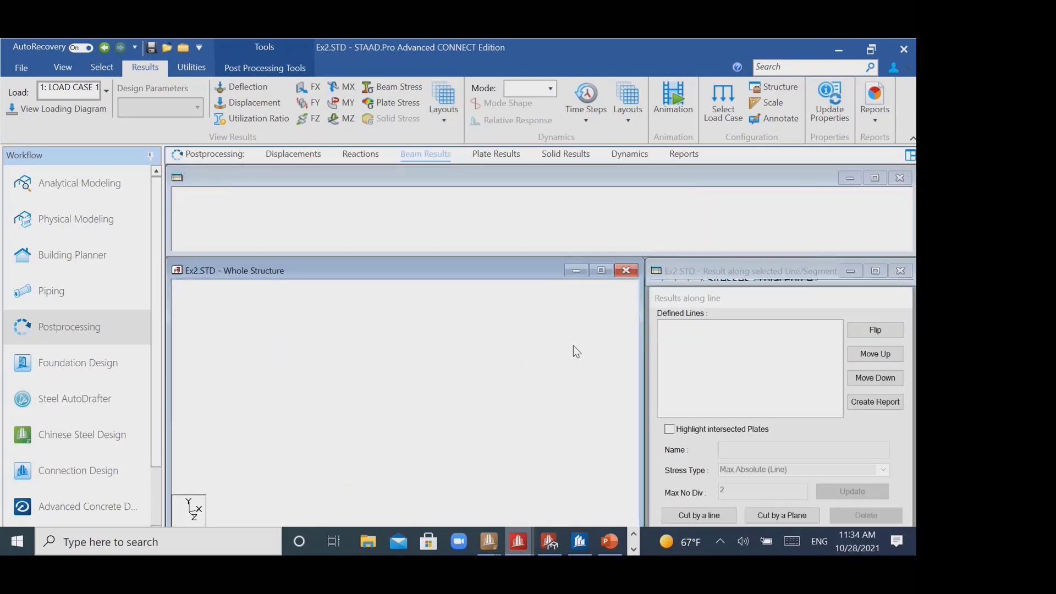